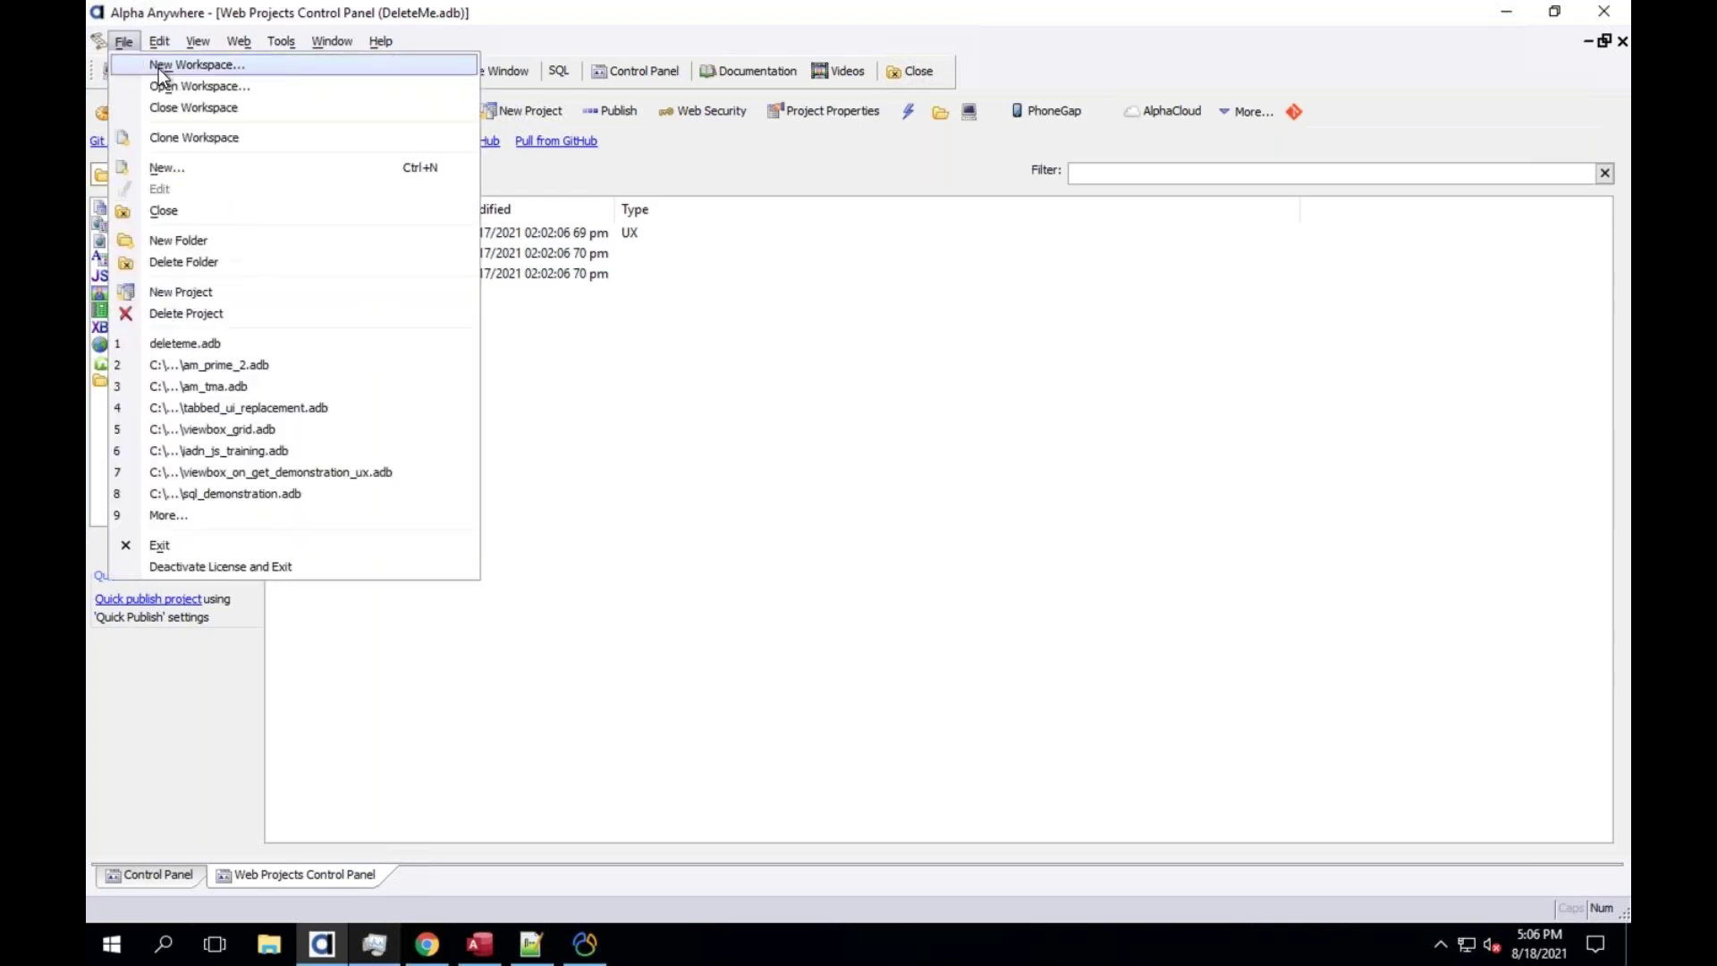
# Start creating a new workspace, then cancel it
pyautogui.click(134, 44)
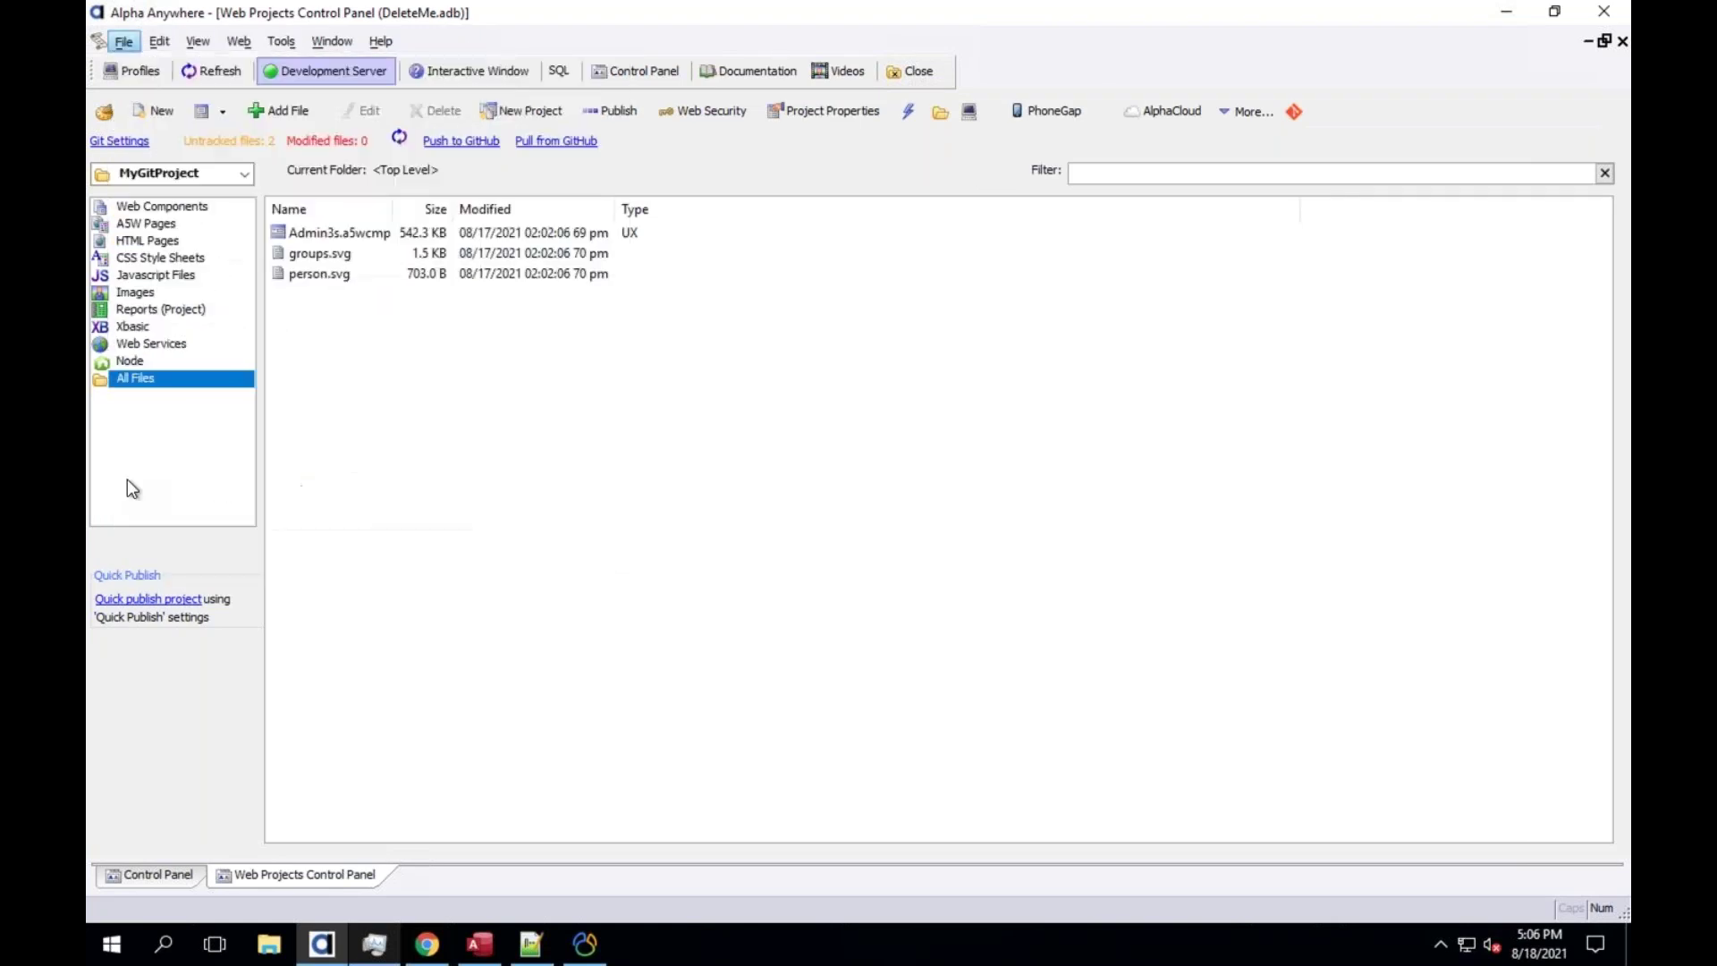
pyautogui.click(123, 45)
pyautogui.click(143, 67)
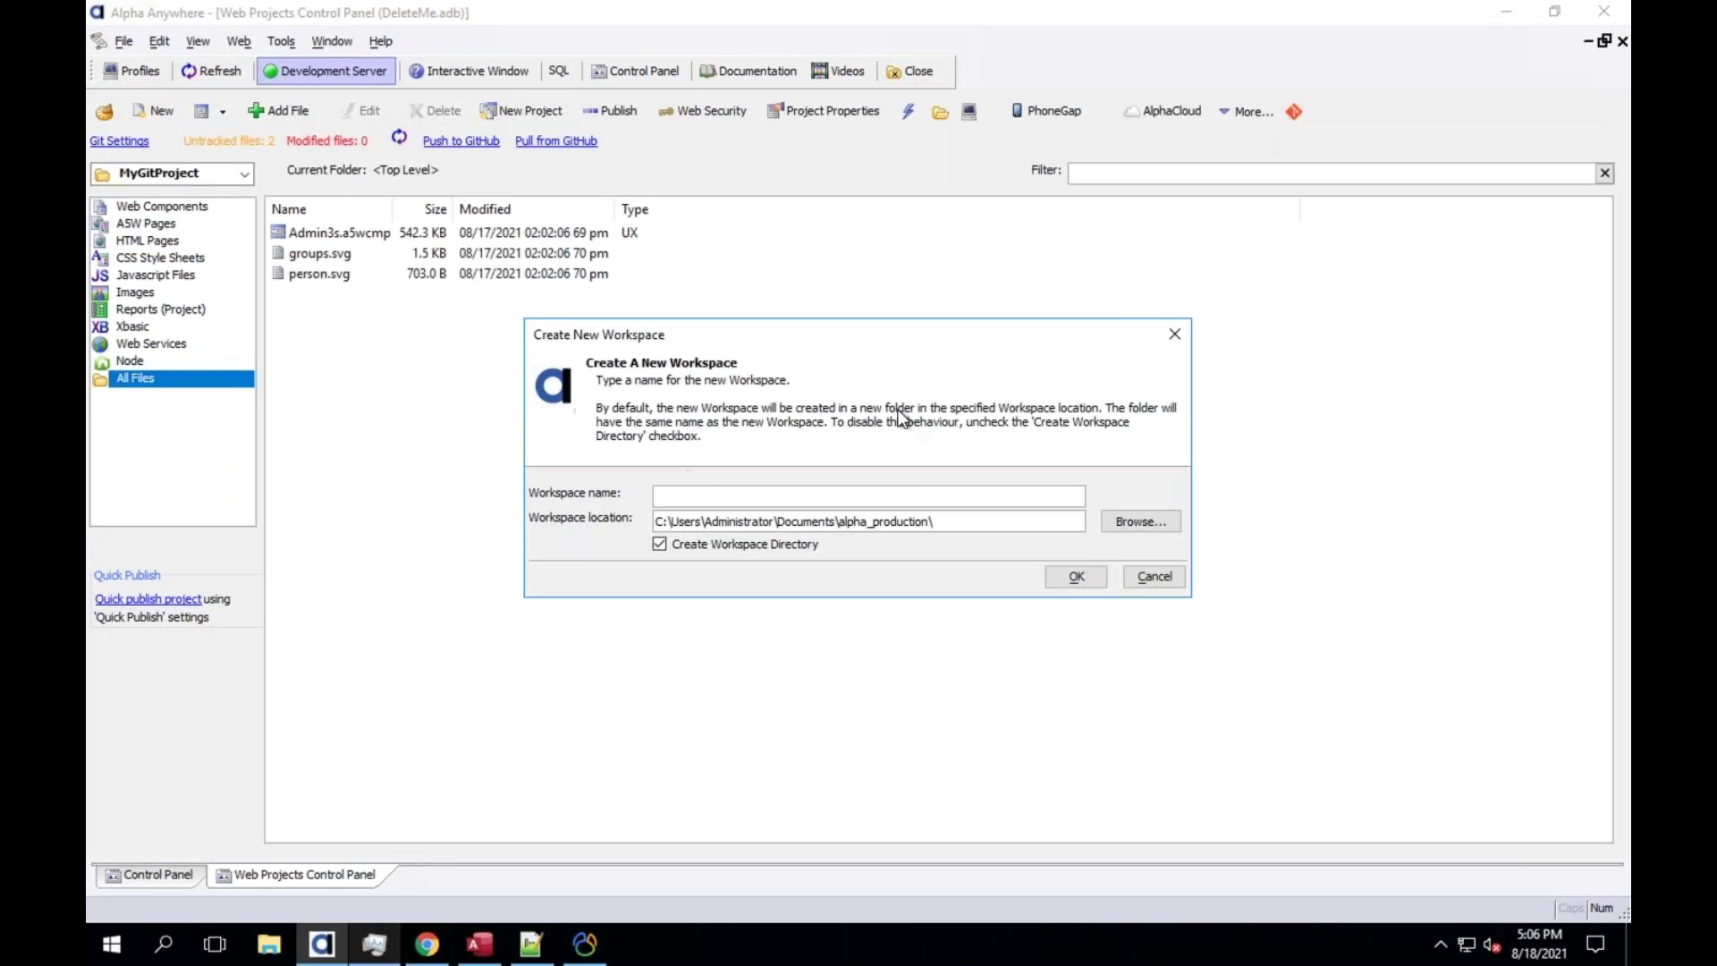
pyautogui.click(1129, 576)
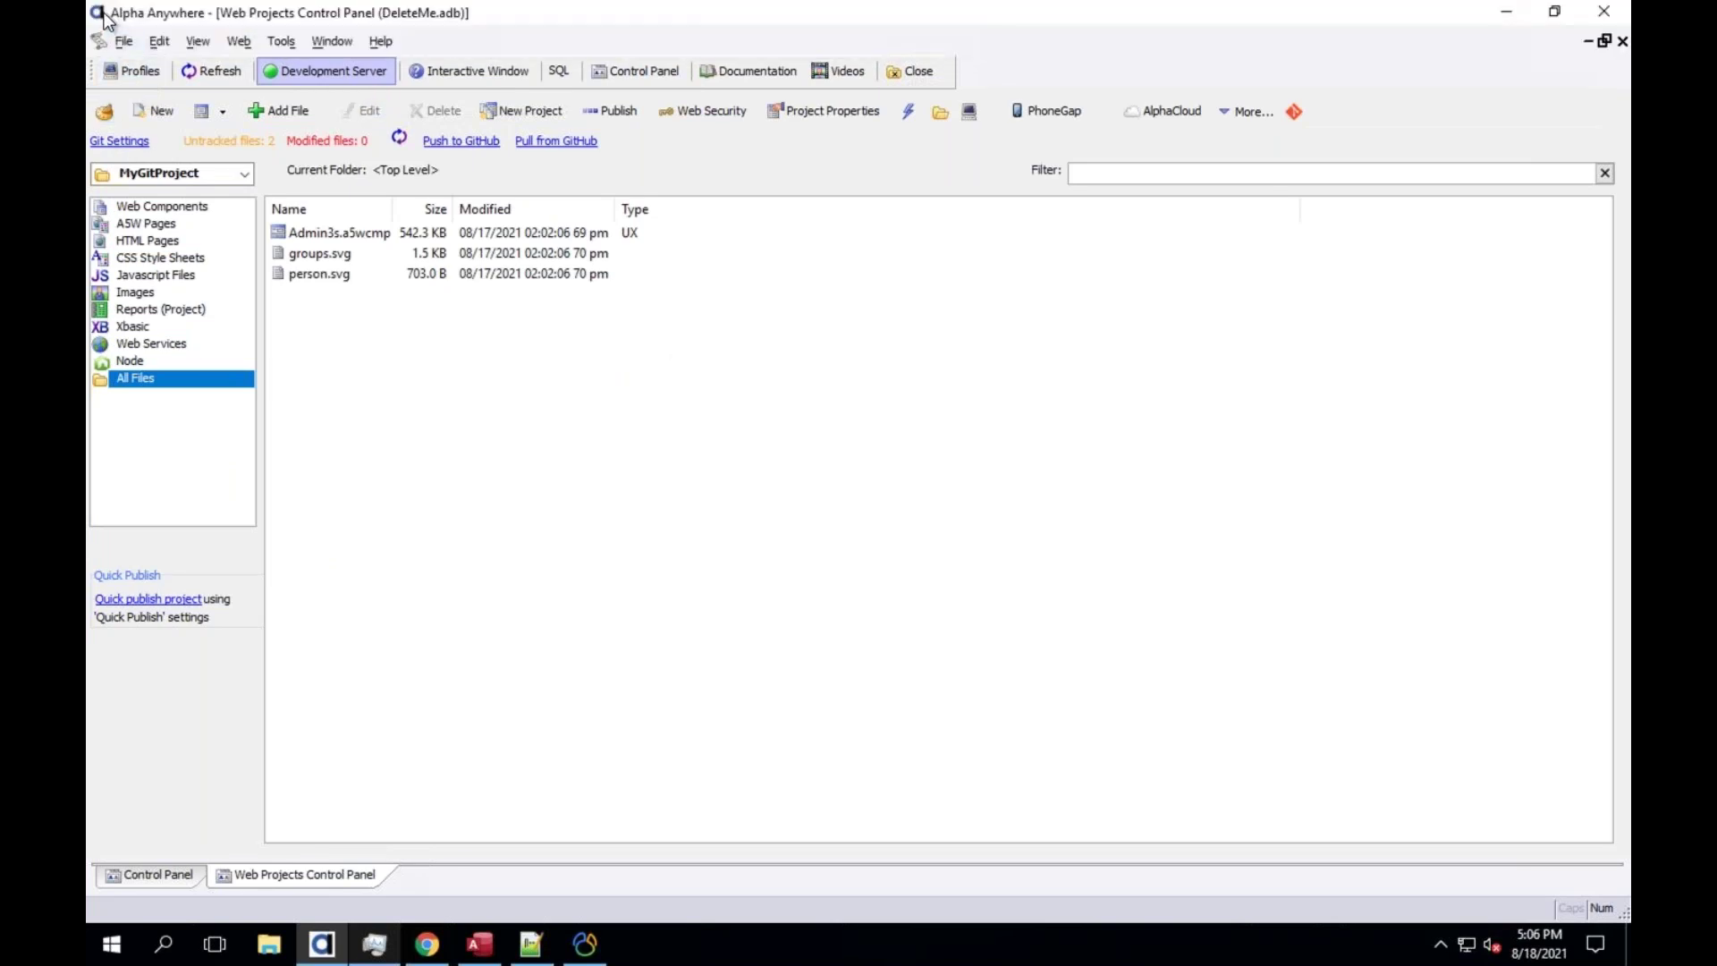
# Relaunch Alpha Anywhere from the Windows Start menu to reach Select Workspace
pyautogui.hotkey('alt', 'Tab')
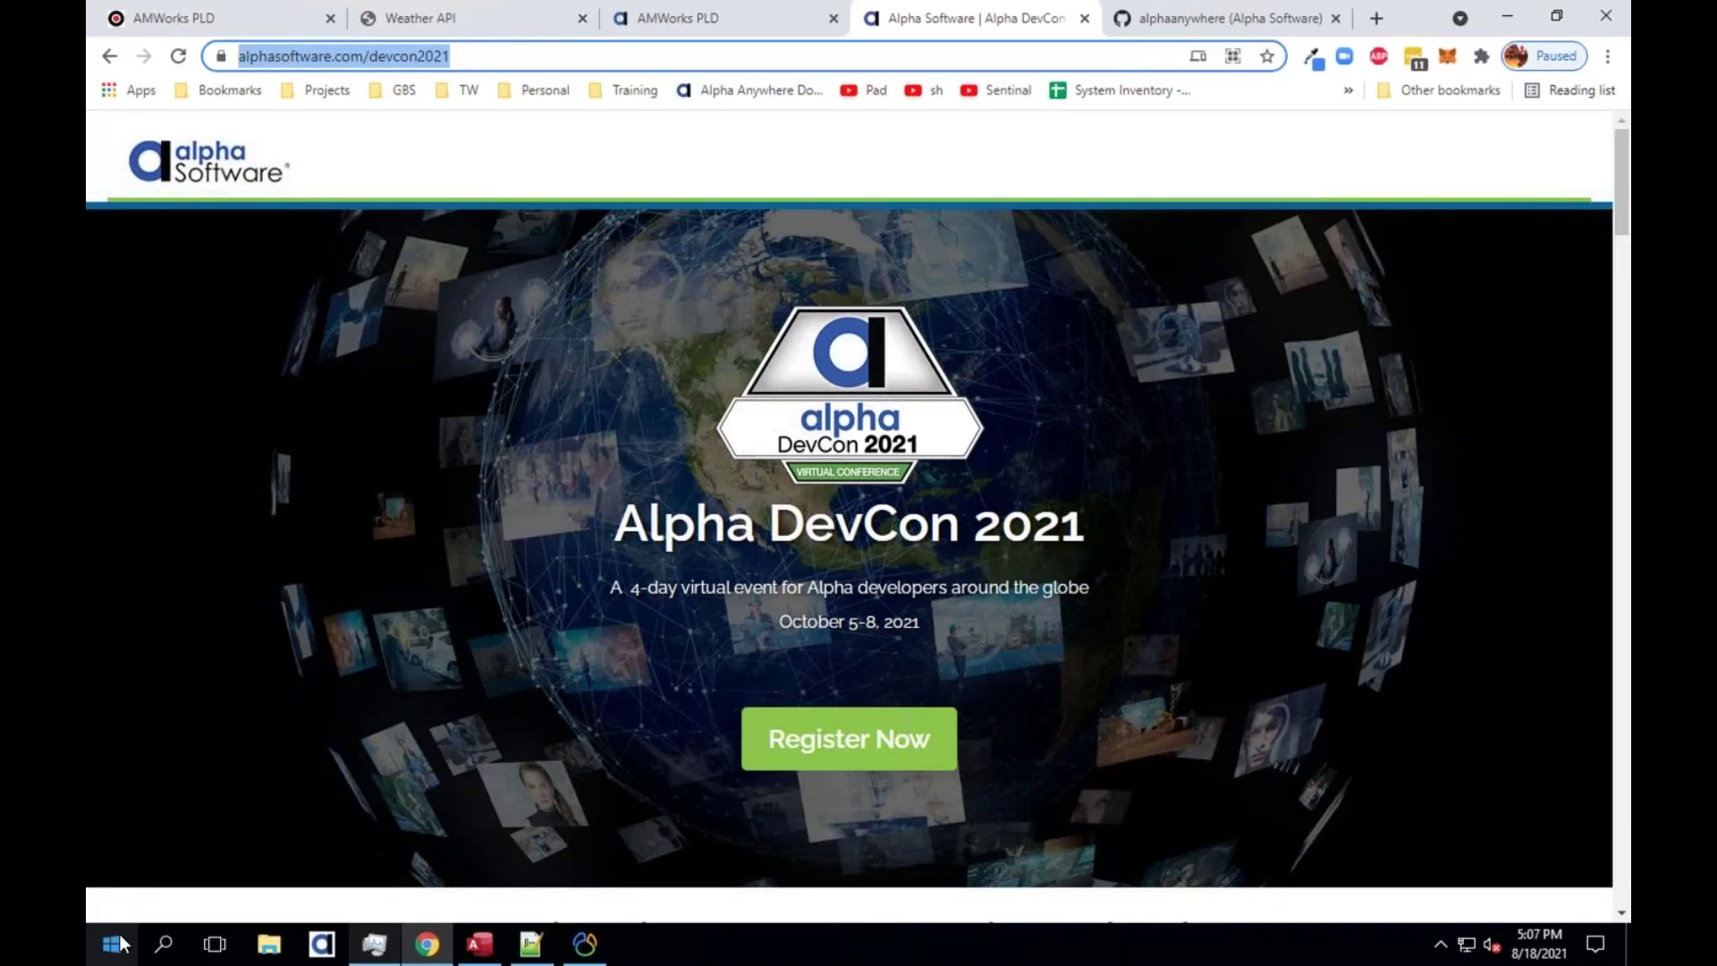
pyautogui.press('super')
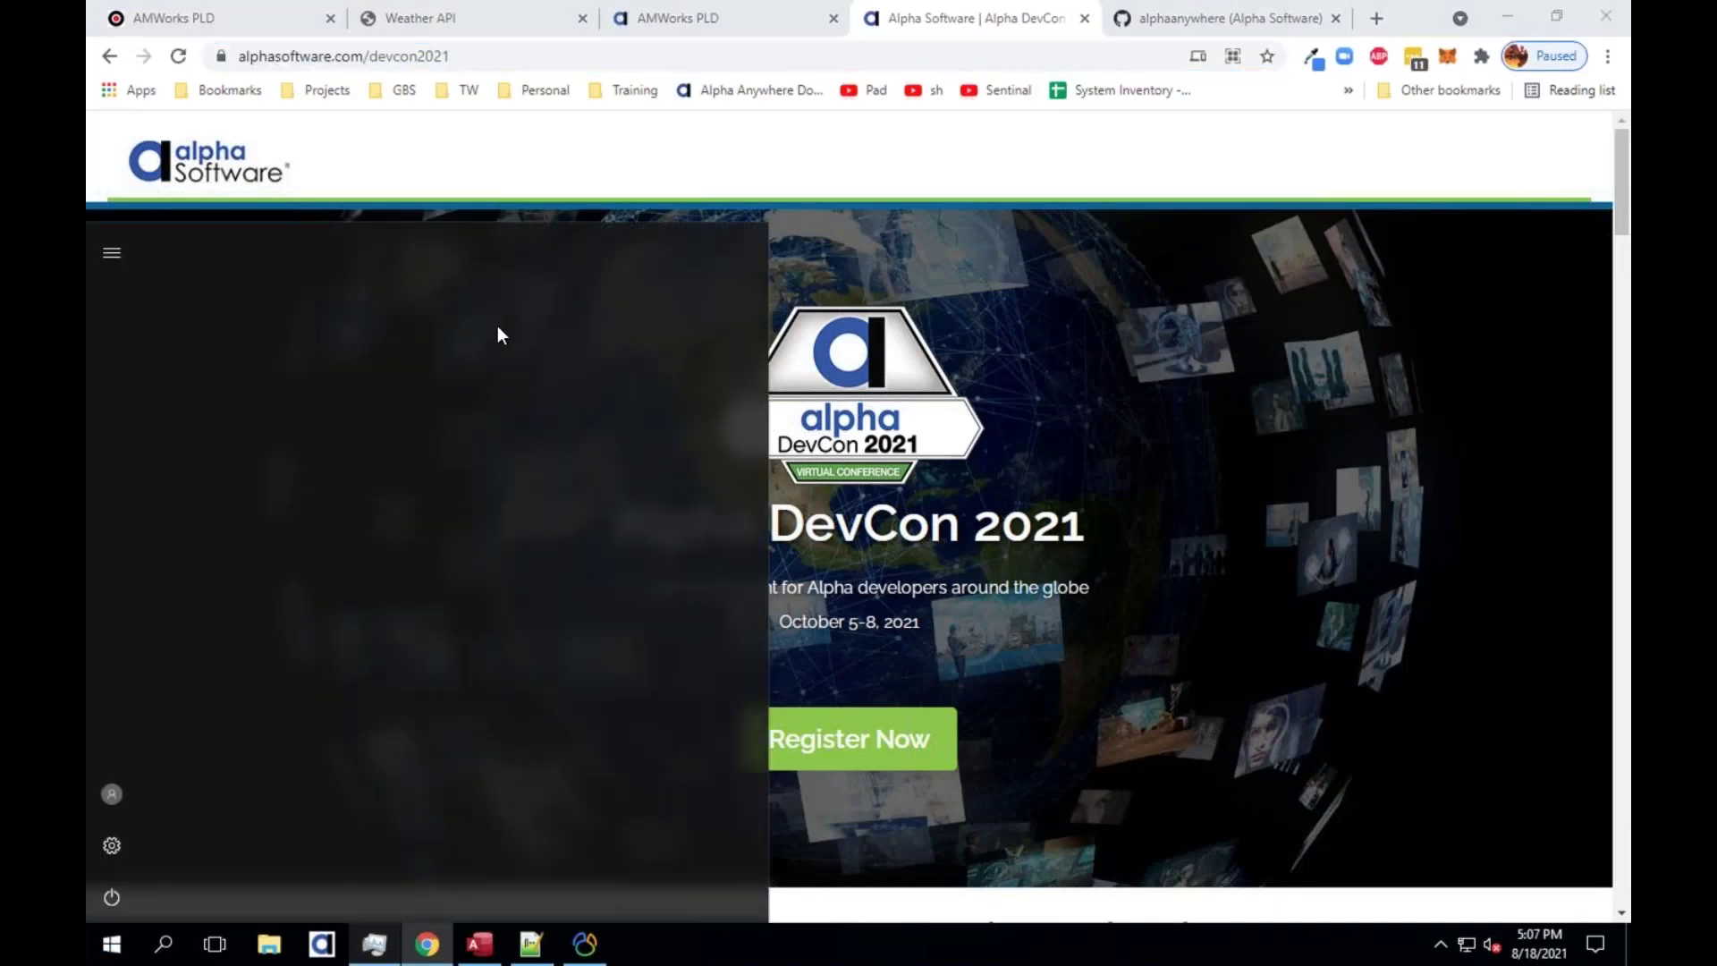
pyautogui.click(492, 354)
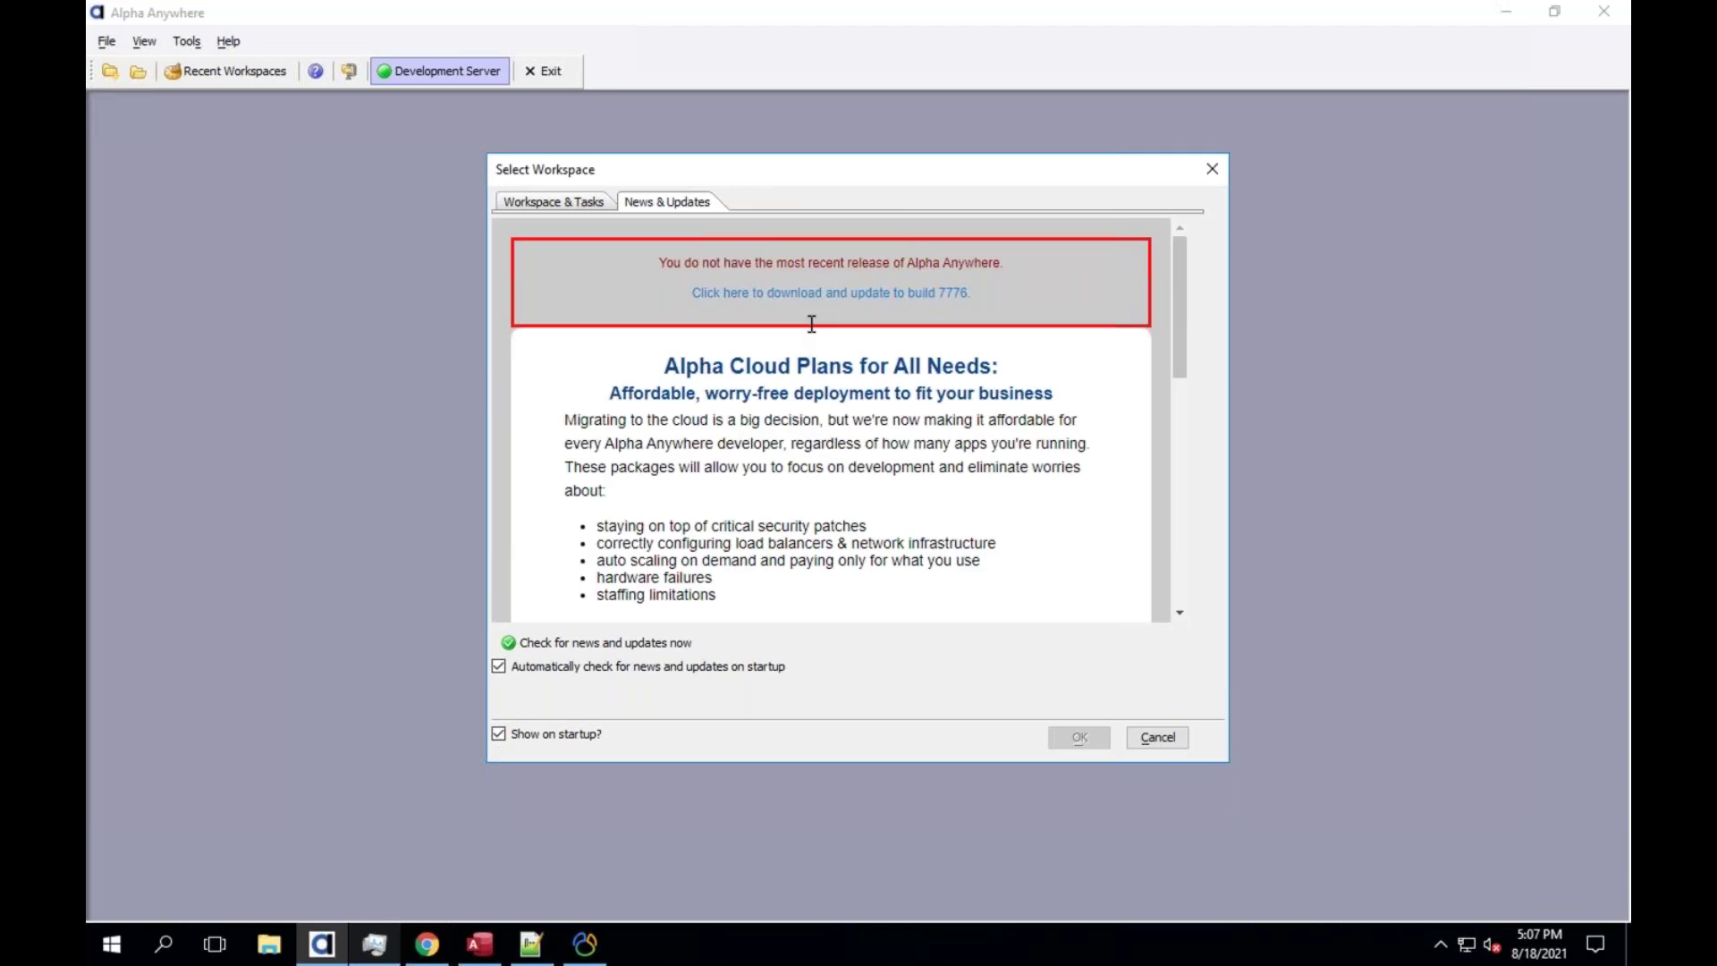
# On the Workspace & Tasks tab, choose 'Create a new, empty Workspace' and confirm
pyautogui.click(563, 206)
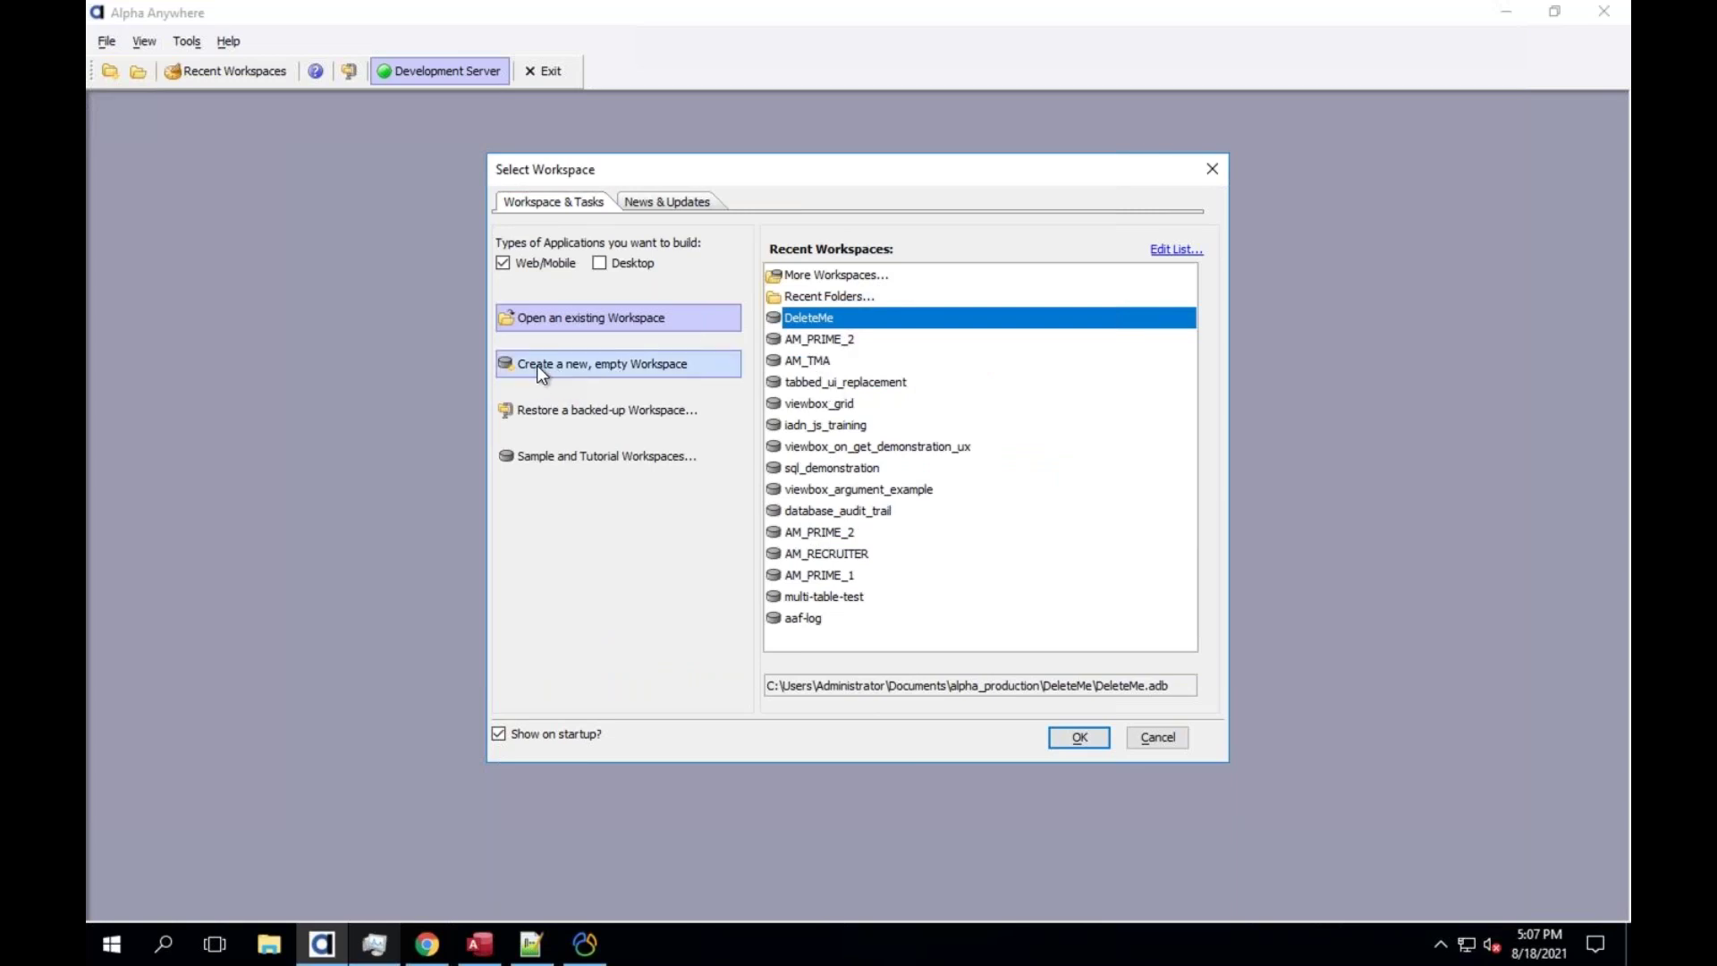
pyautogui.click(666, 374)
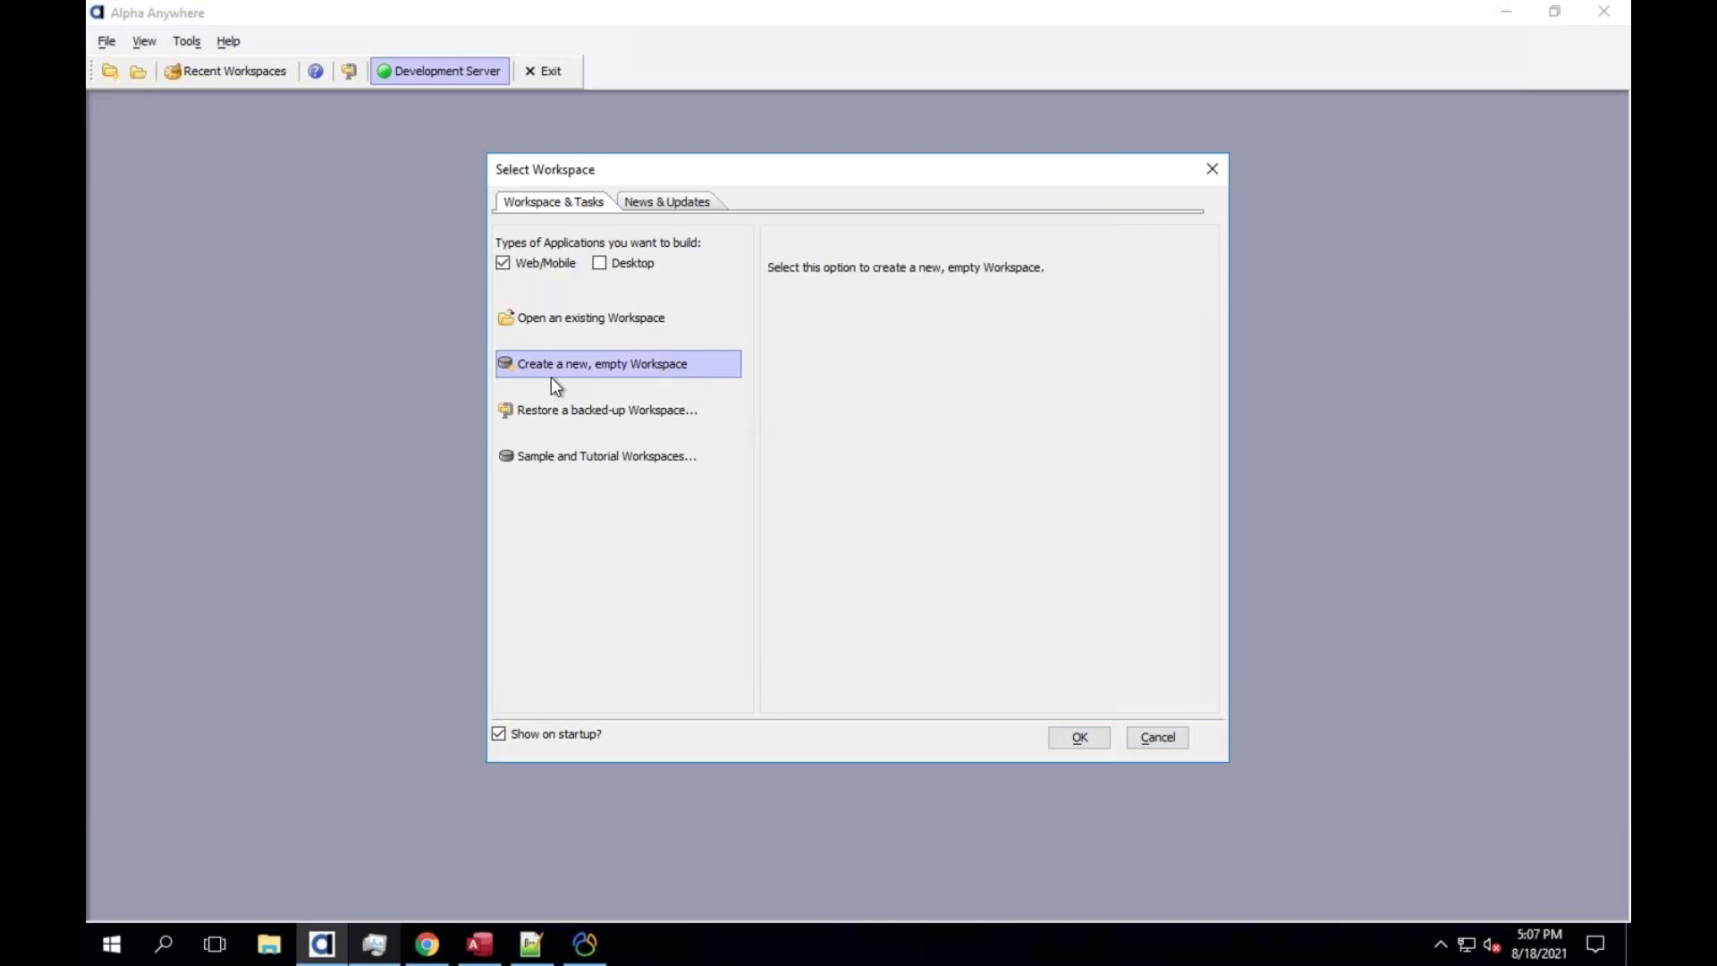
pyautogui.click(1079, 737)
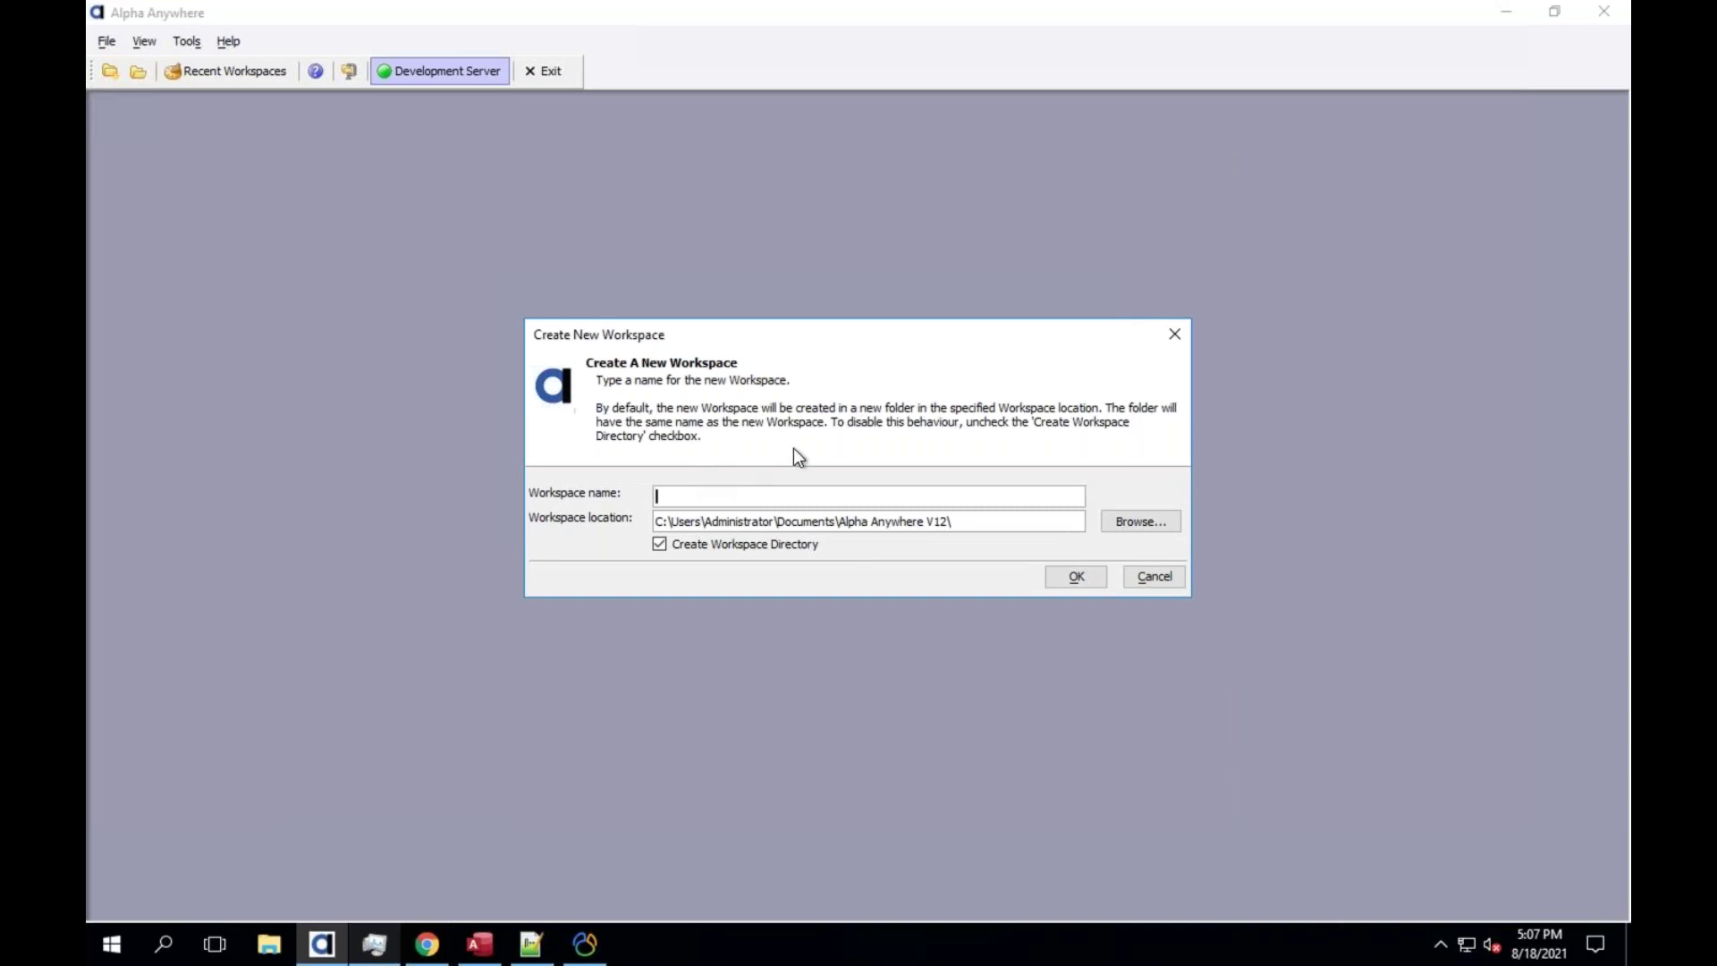
# Enter webinar_workspace as the workspace name and create it
pyautogui.write('webinar_workspace')
pyautogui.click(1078, 577)
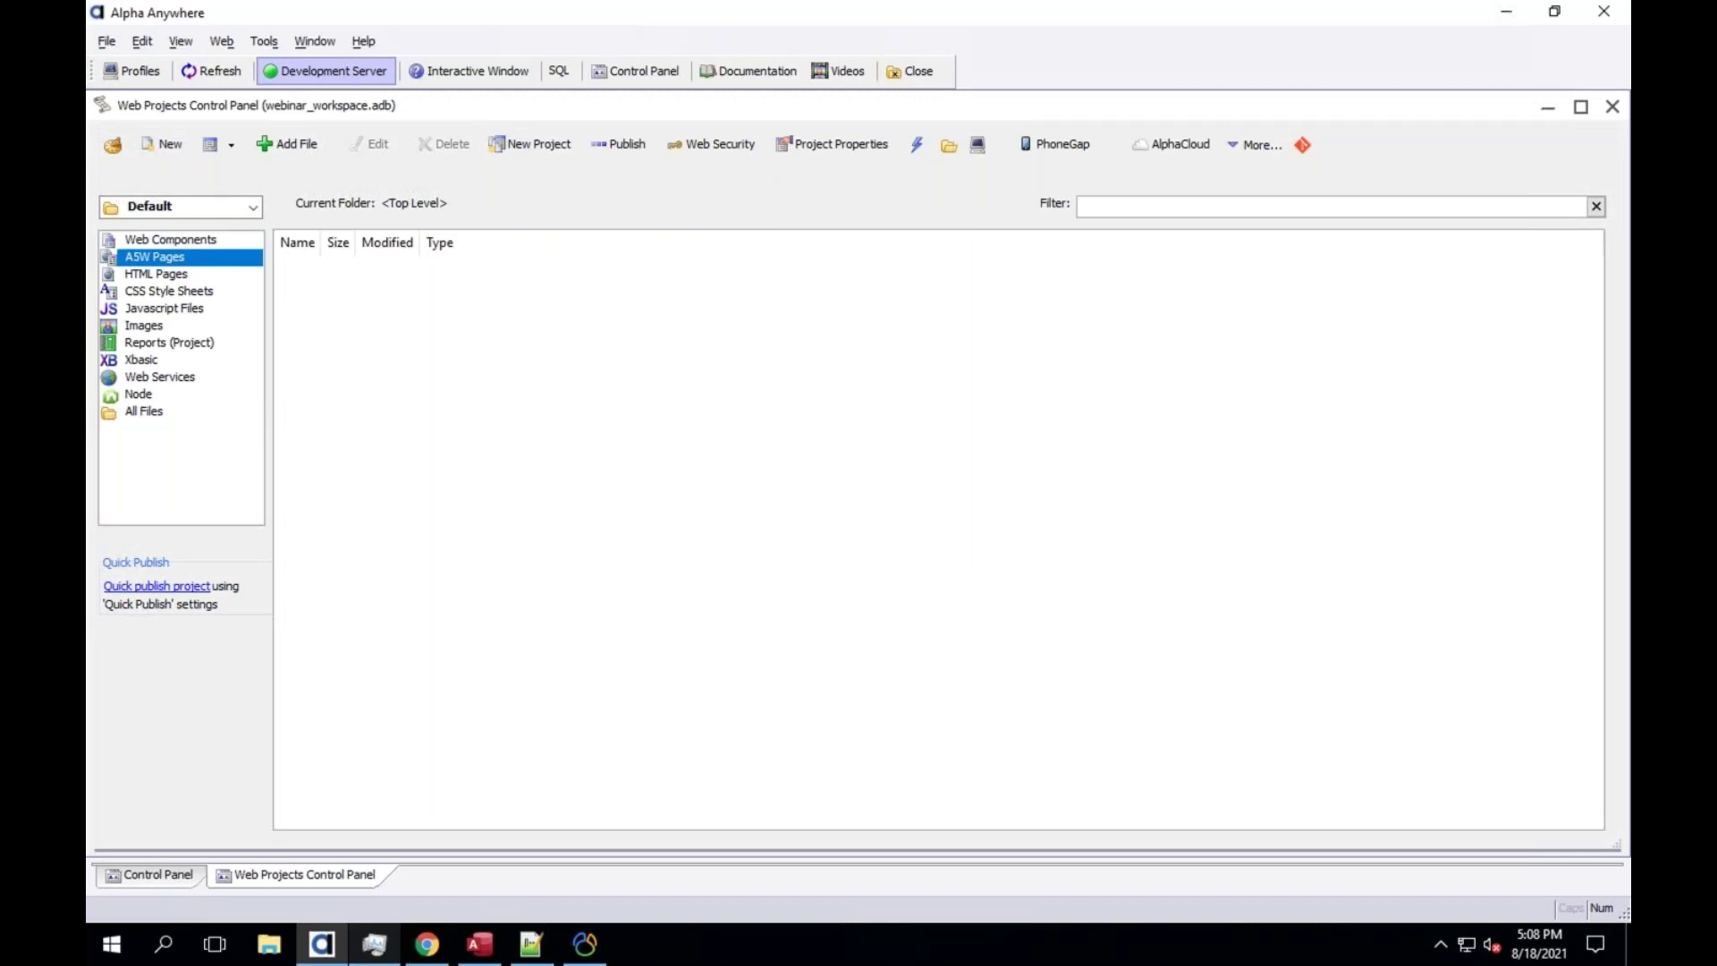
# Maximize the Web Projects Control Panel, toggling to the Control Panel view and back
pyautogui.doubleClick(601, 110)
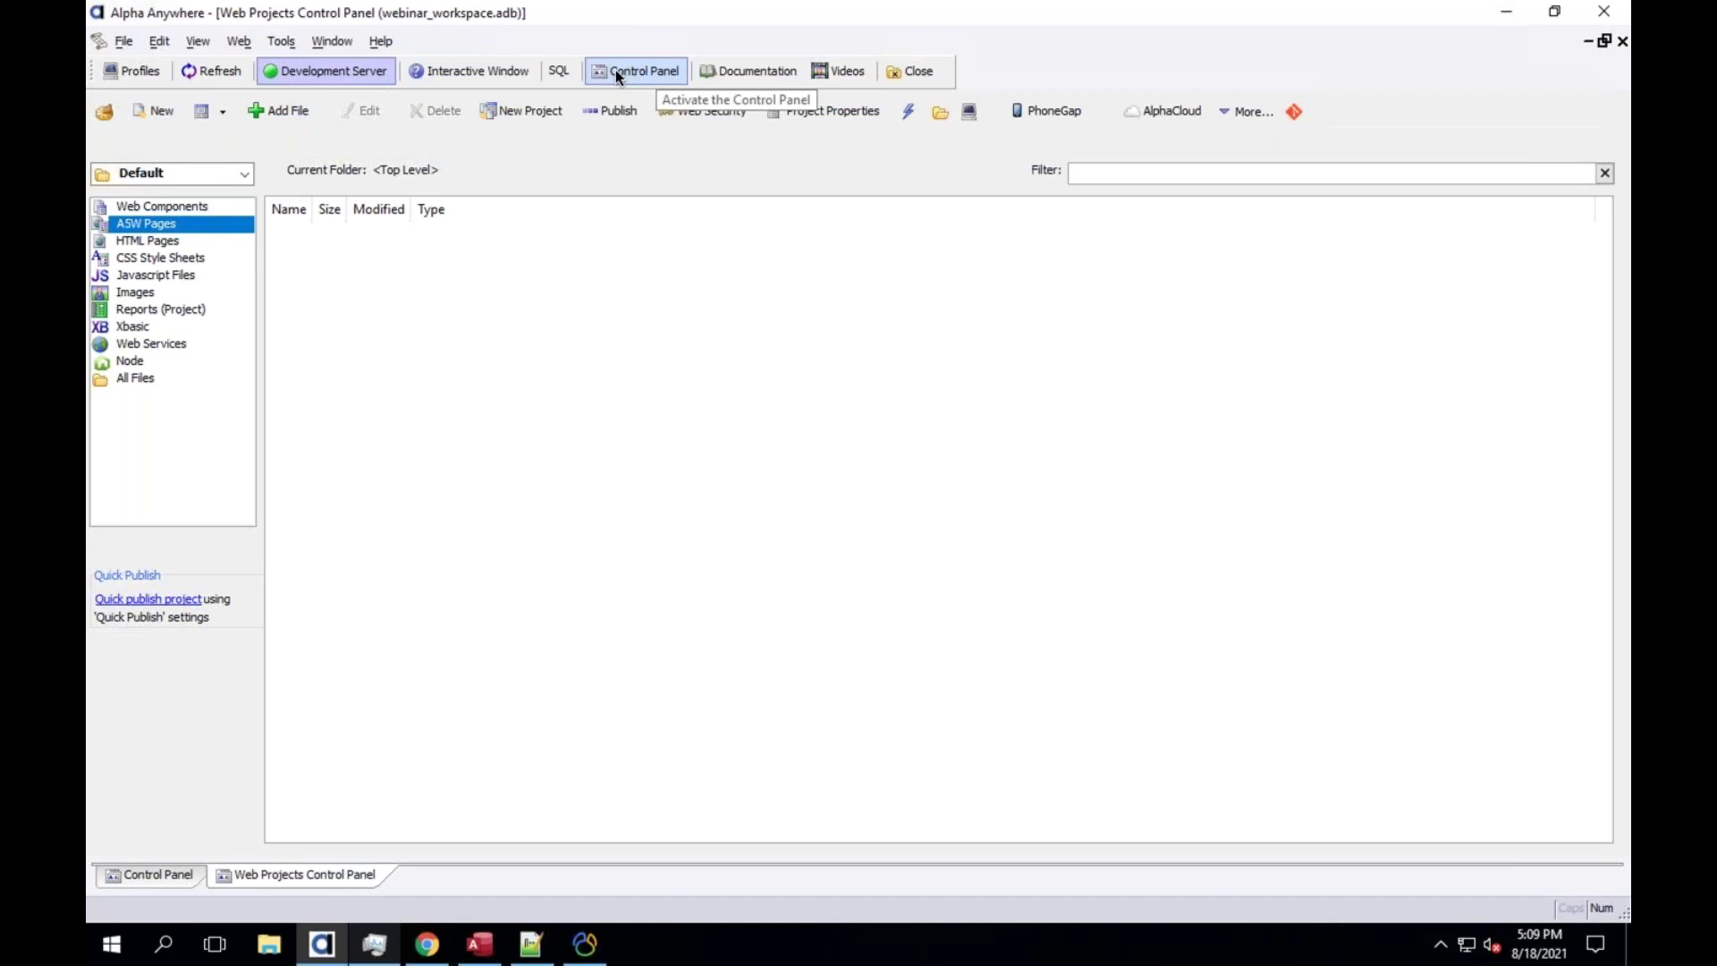
pyautogui.click(143, 876)
pyautogui.click(251, 871)
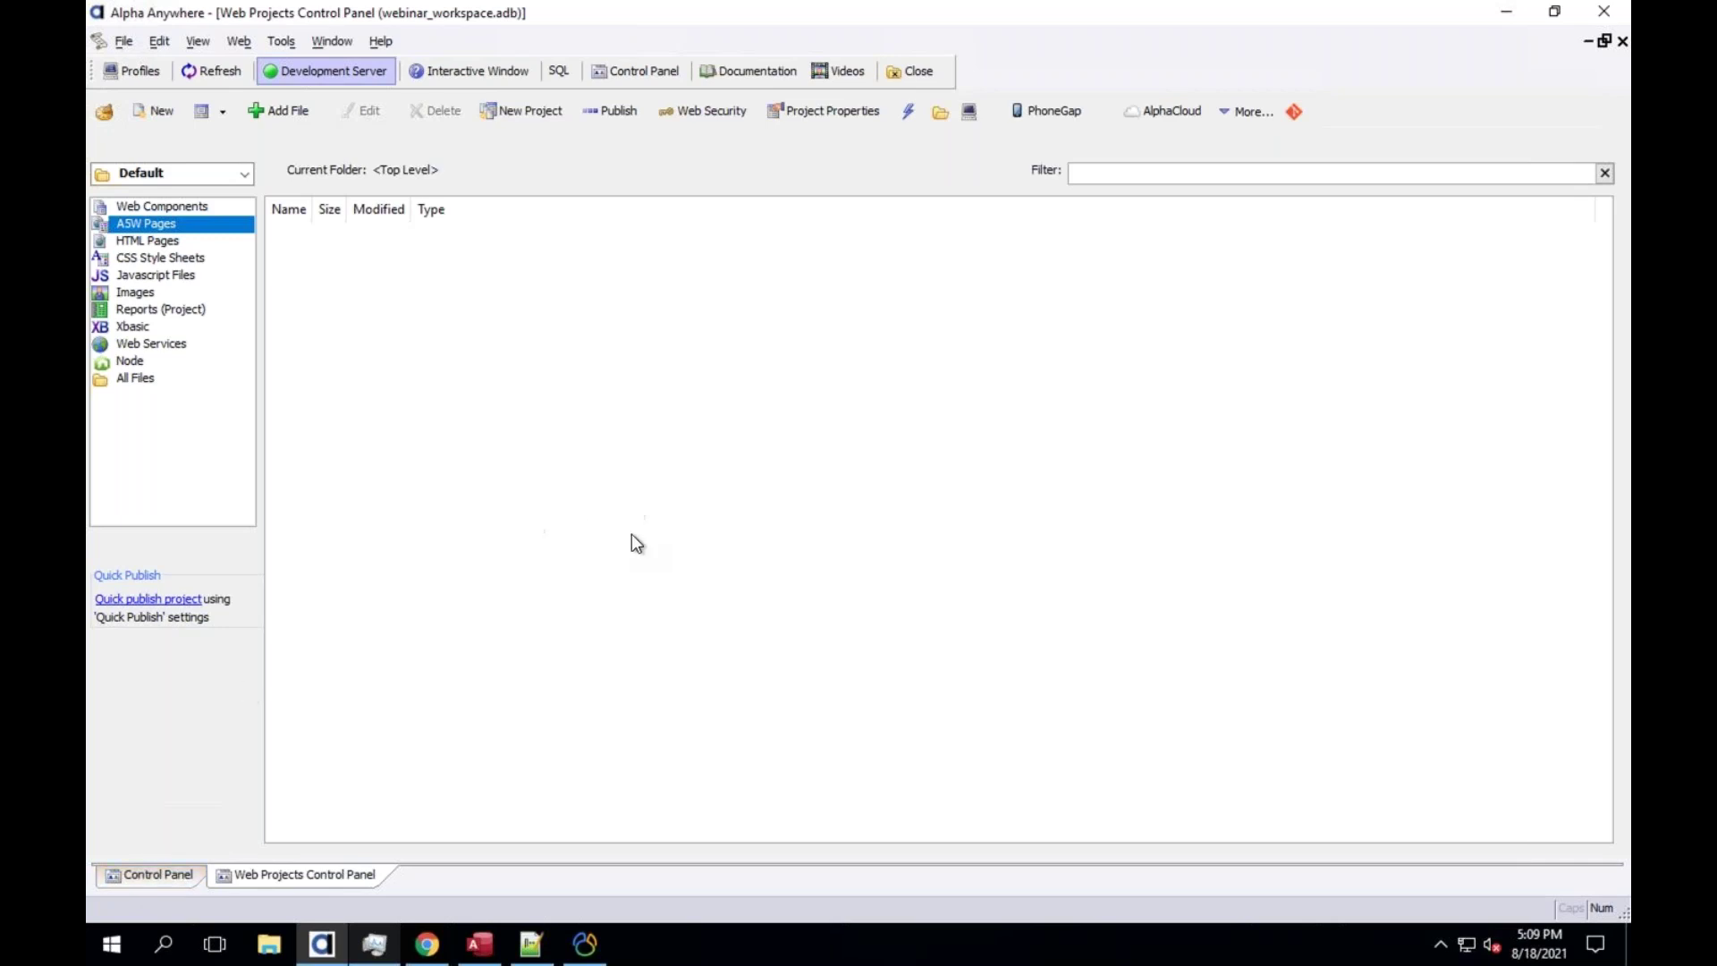
# Open the project folder in File Explorer and go up to Documents\Alpha Anywhere V12
pyautogui.click(944, 116)
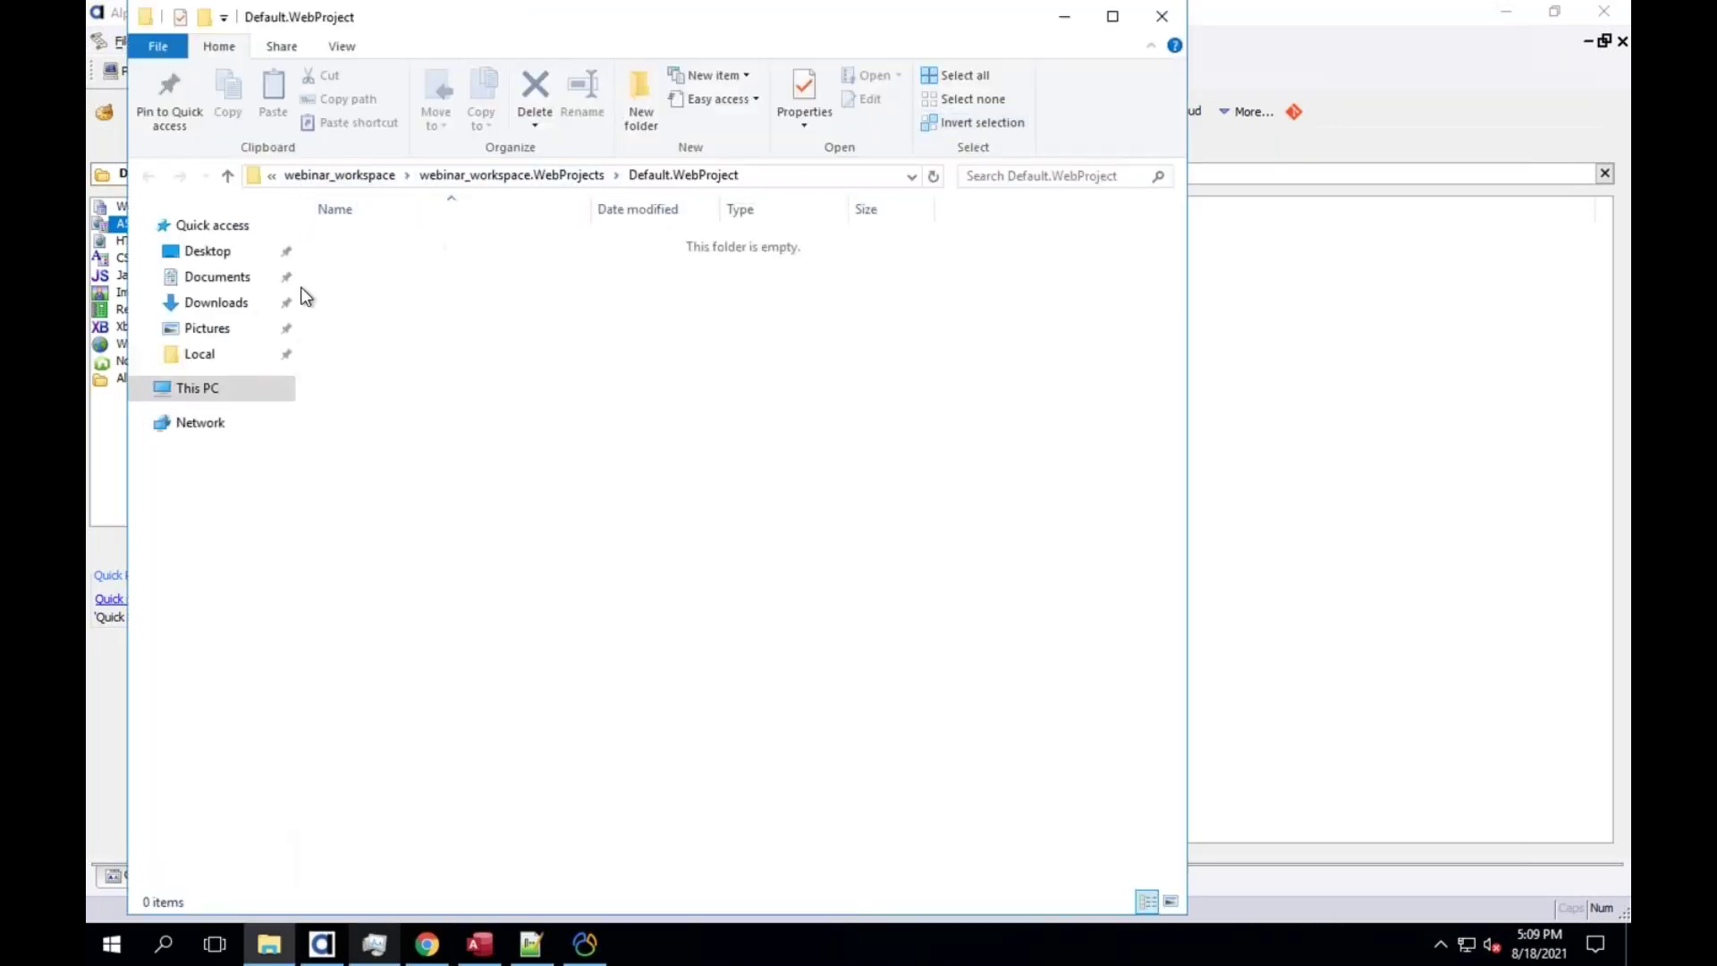
pyautogui.moveTo(460, 14); pyautogui.dragTo(767, 19)
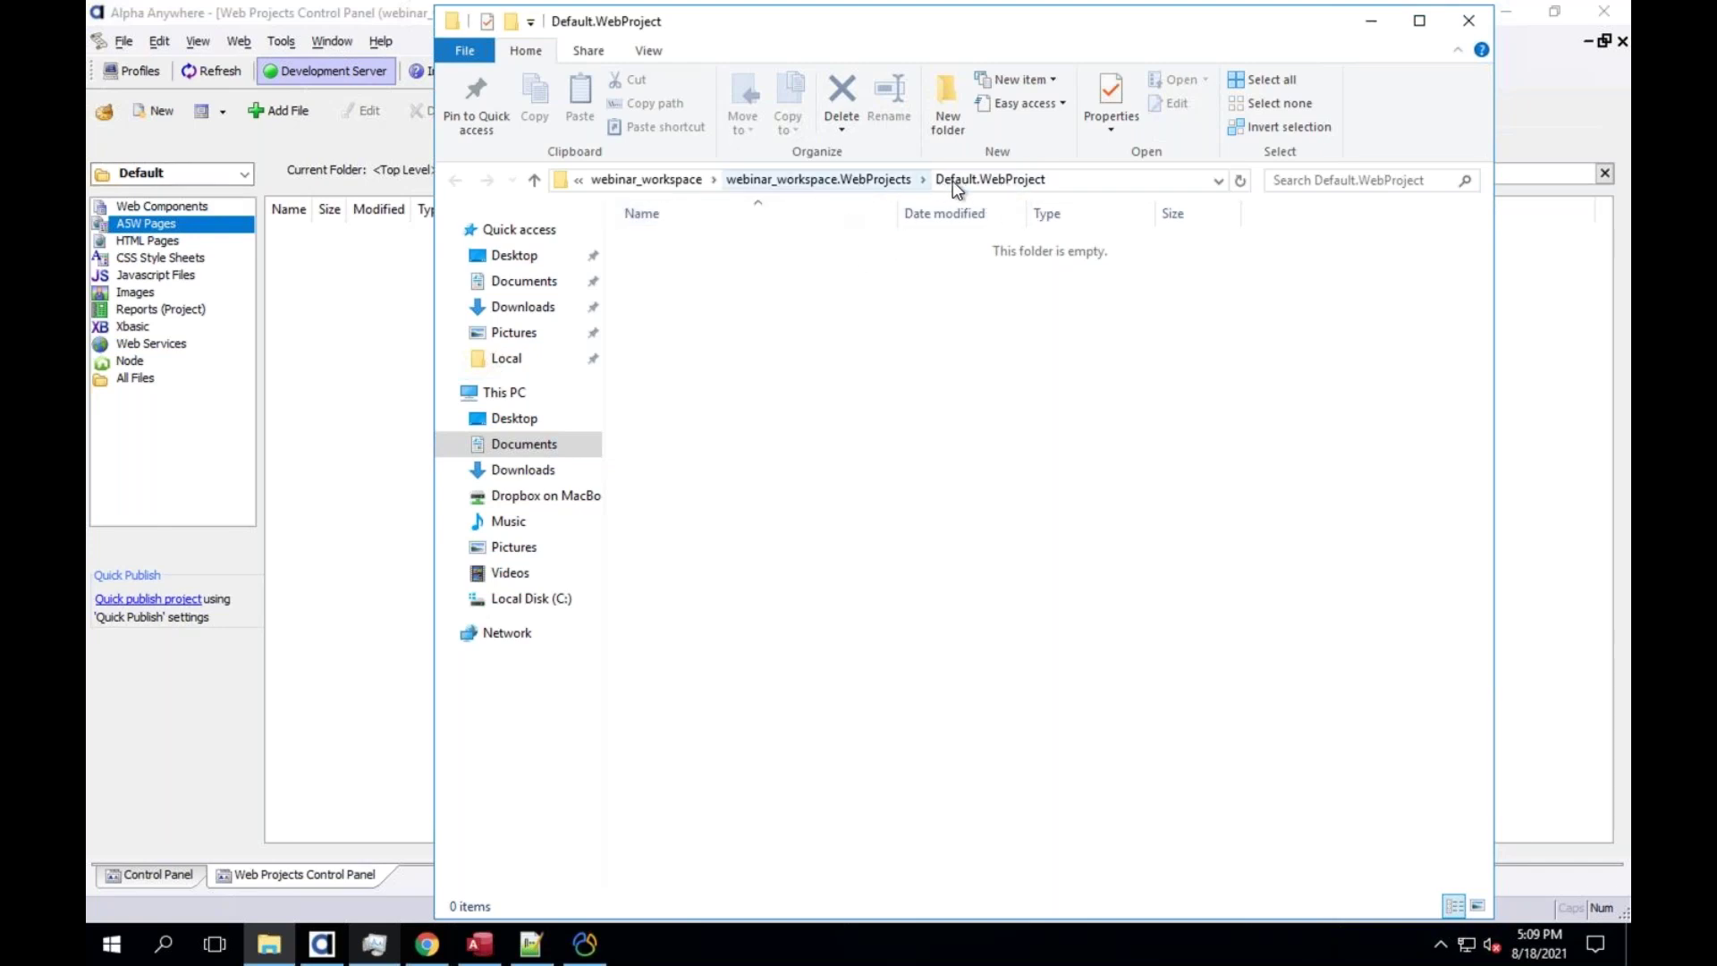
pyautogui.click(847, 180)
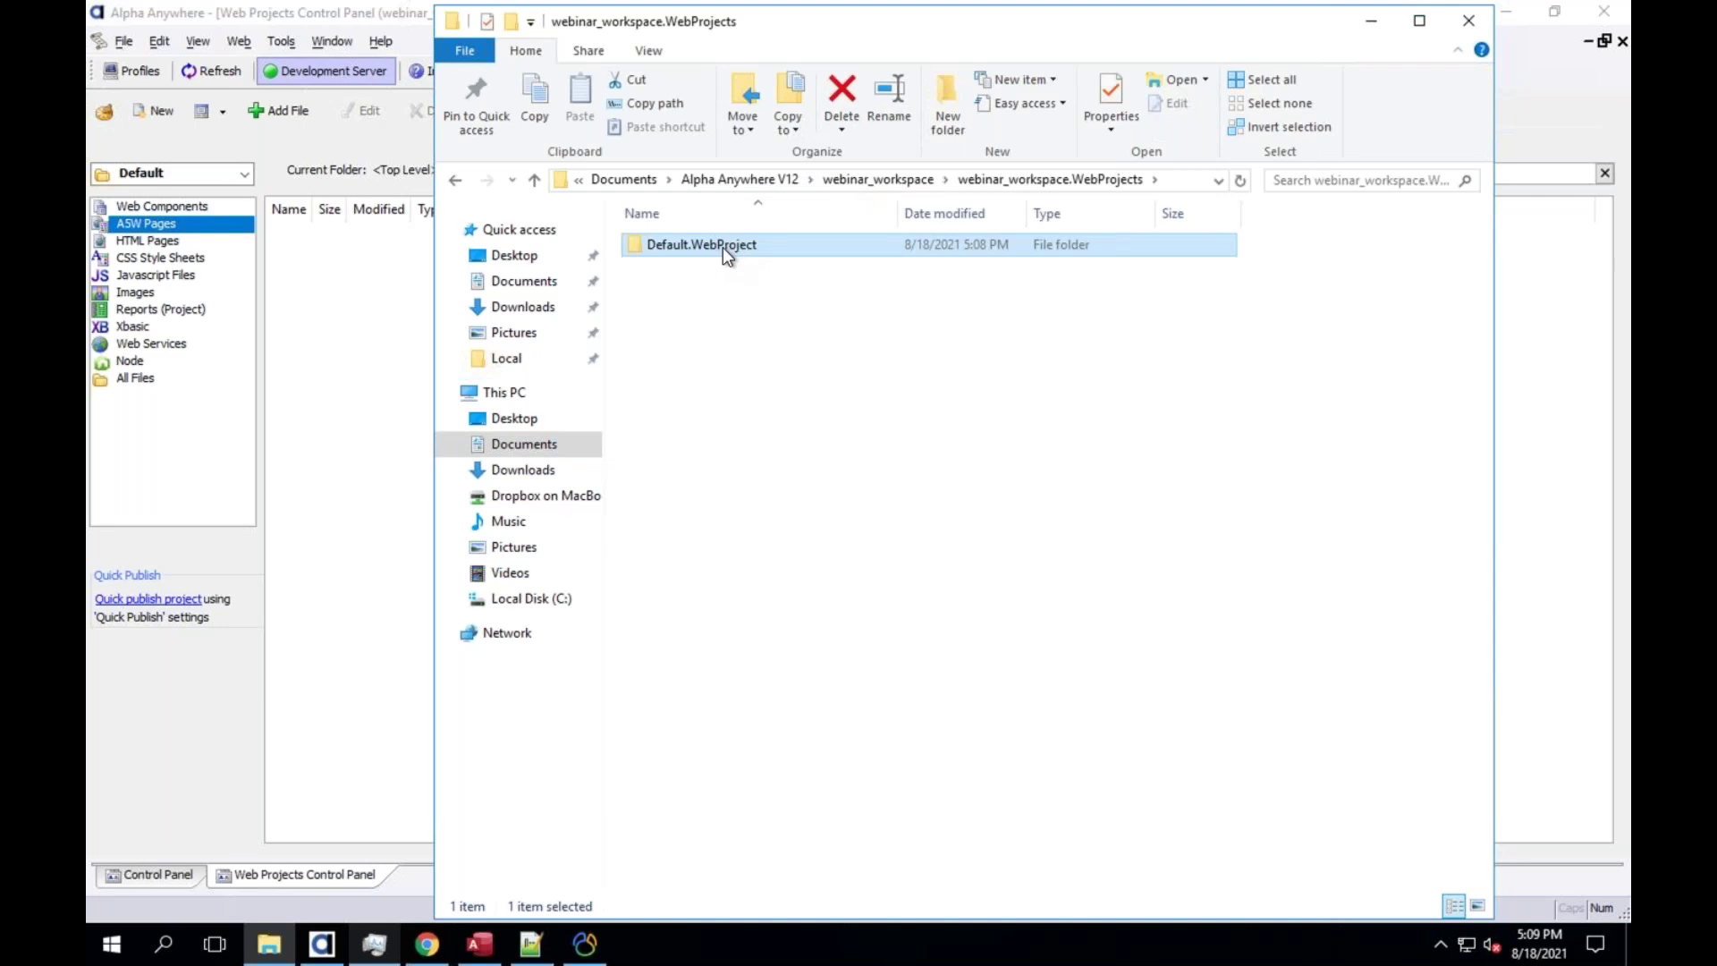
pyautogui.click(773, 180)
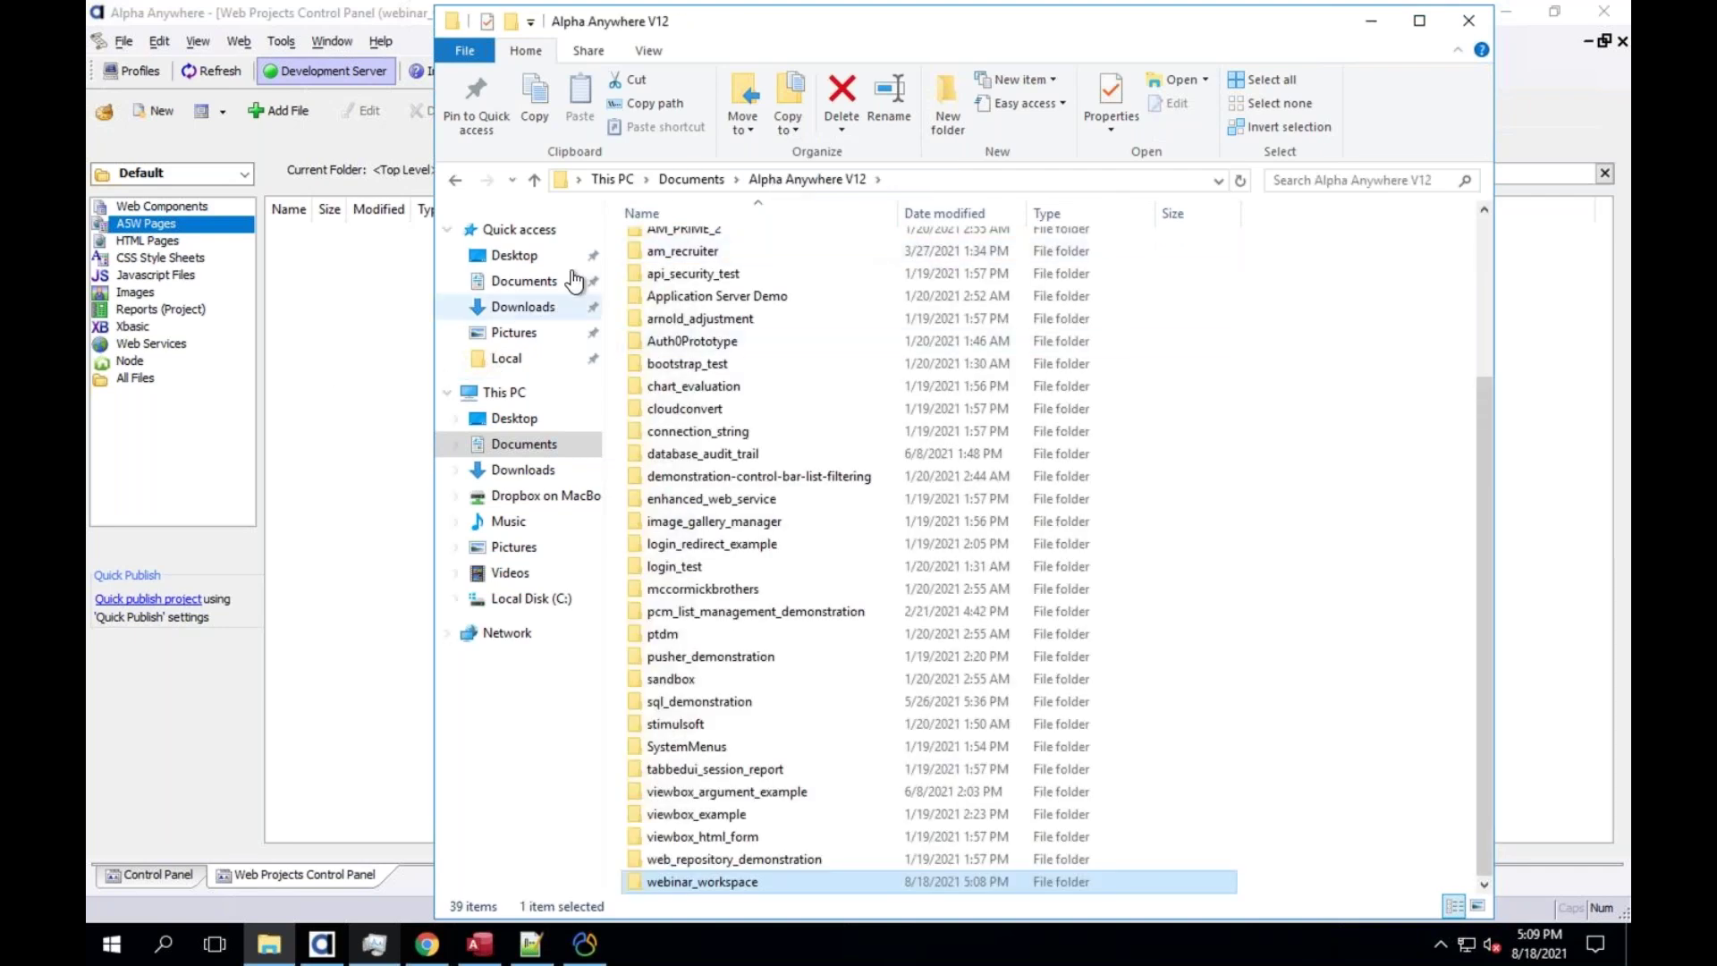
pyautogui.click(564, 179)
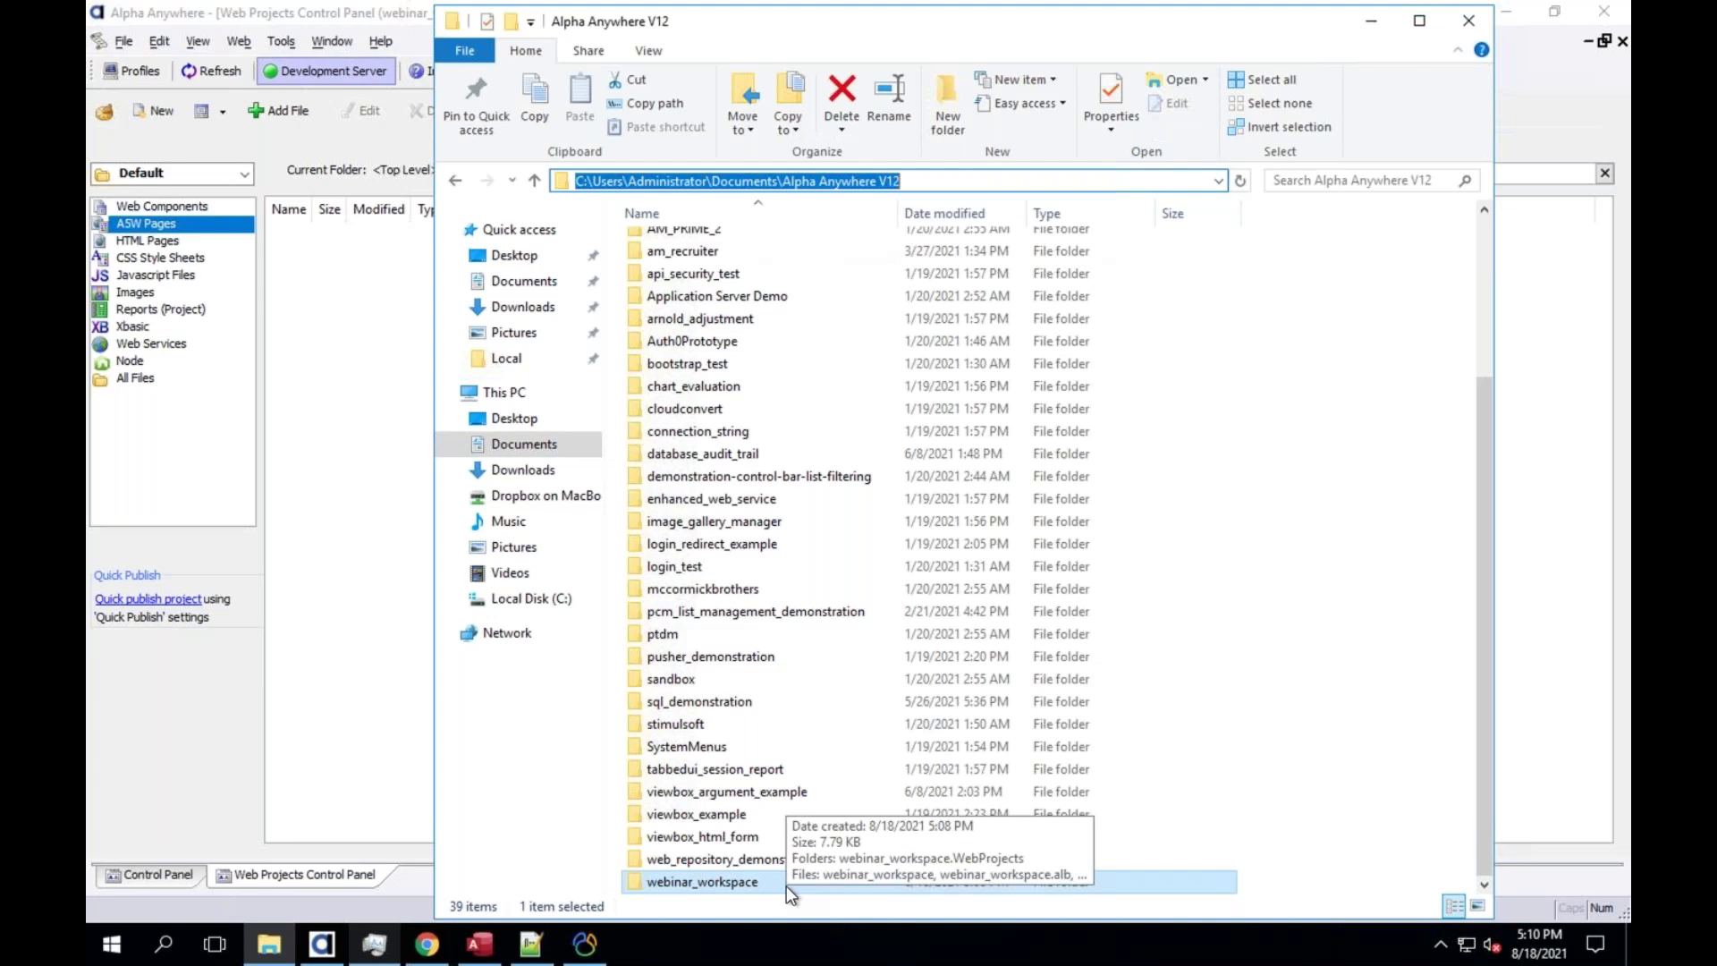
# Browse webinar_workspace down to the empty Default.WebProject folder, then return to Alpha Anywhere
pyautogui.doubleClick(718, 882)
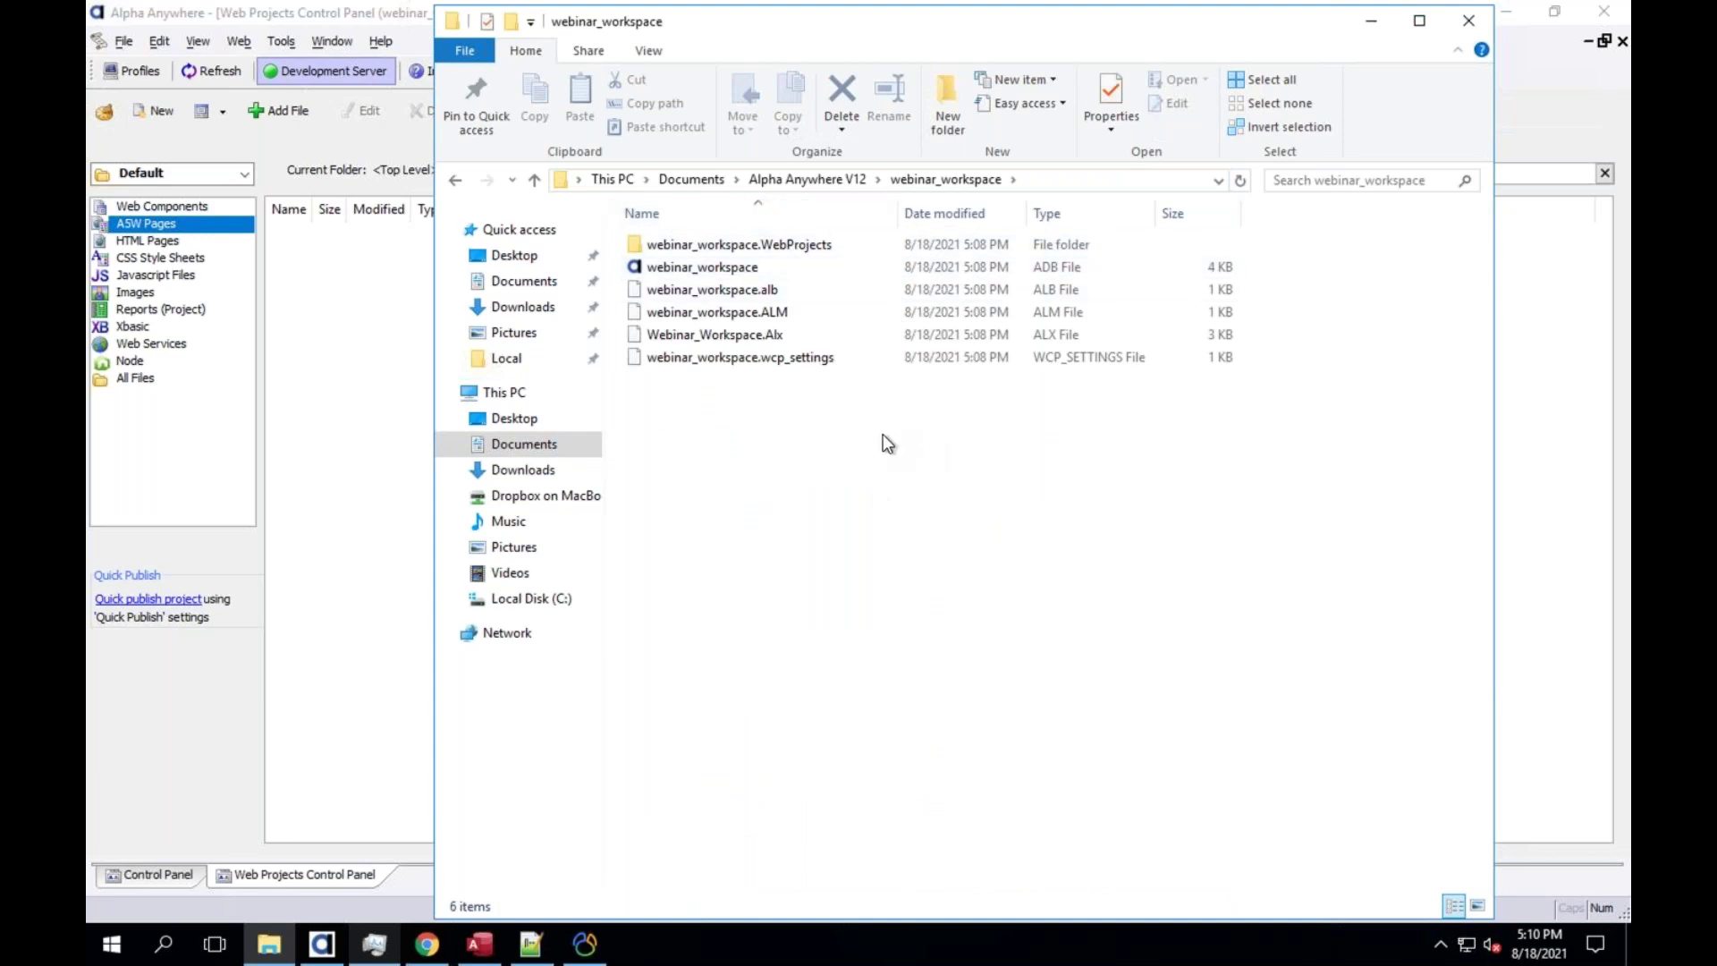
pyautogui.click(708, 272)
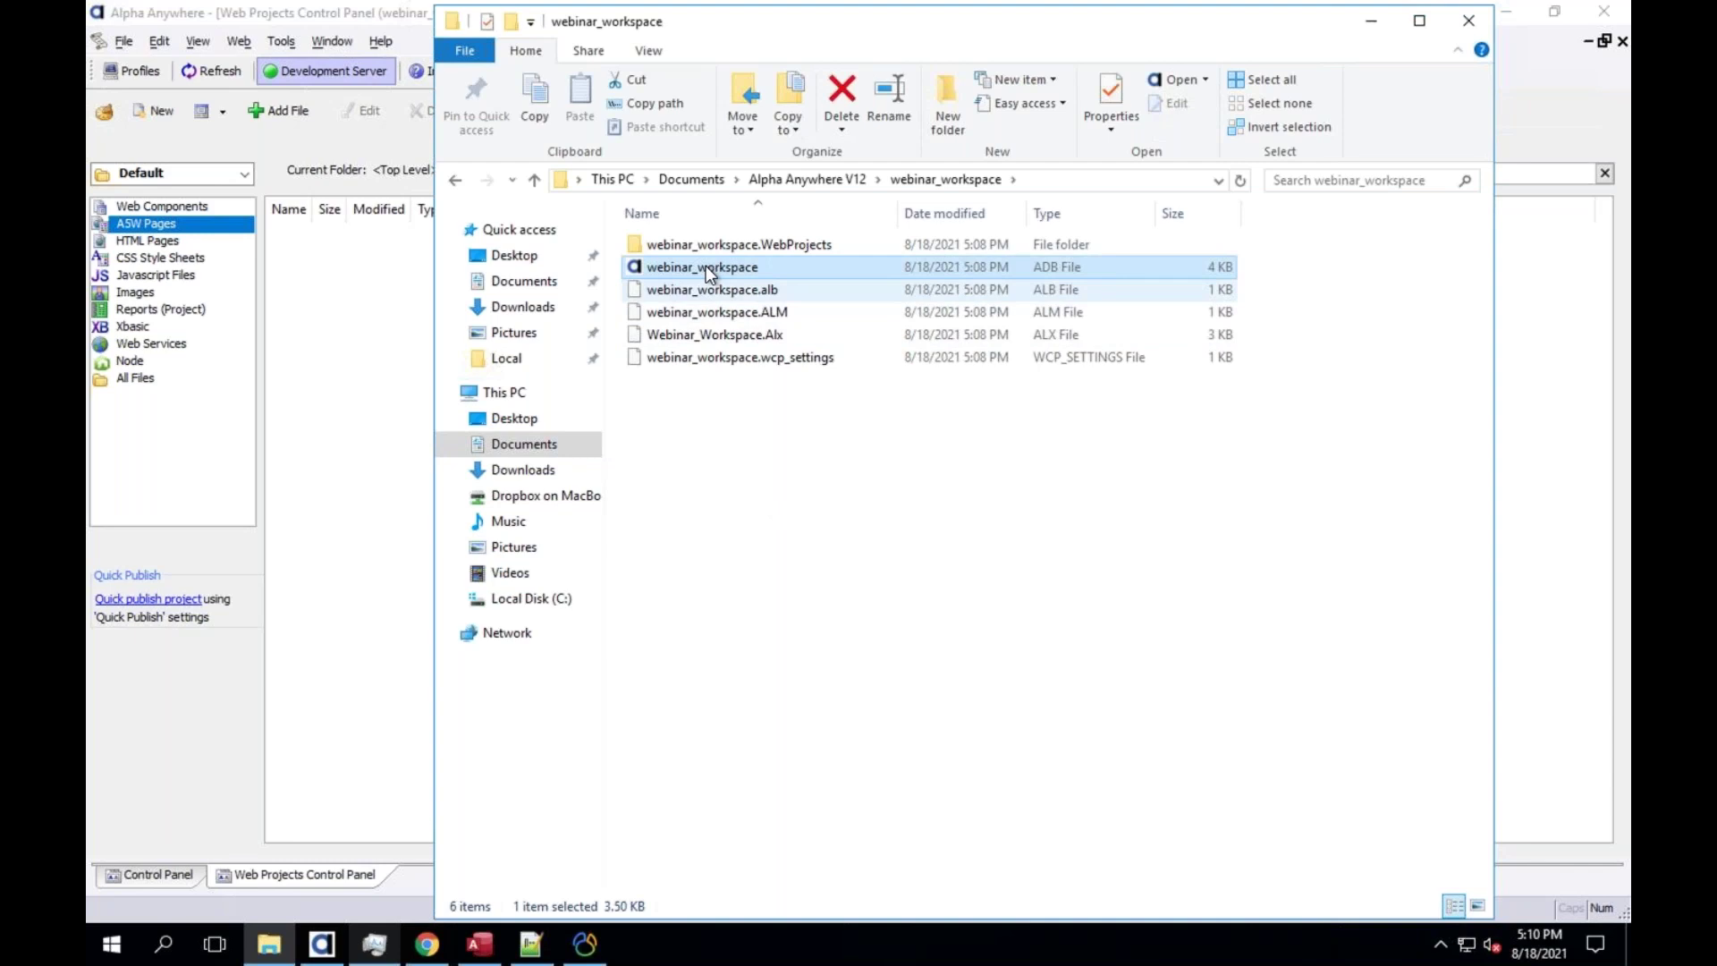
pyautogui.moveTo(716, 266)
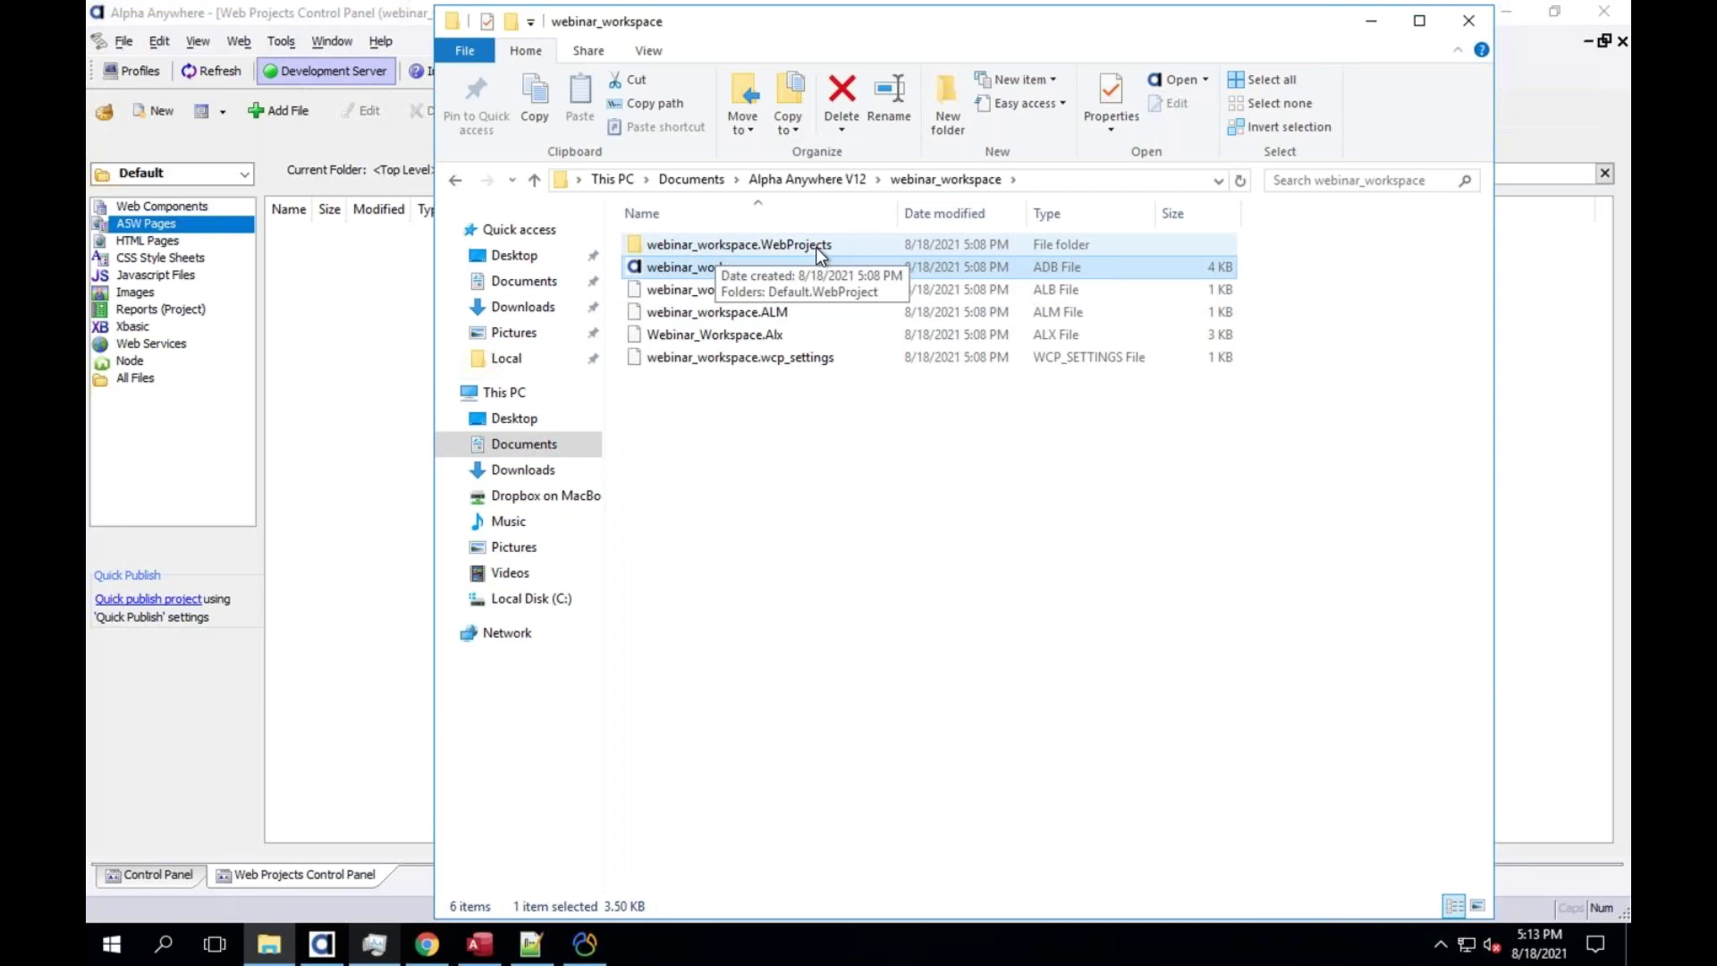
pyautogui.doubleClick(816, 247)
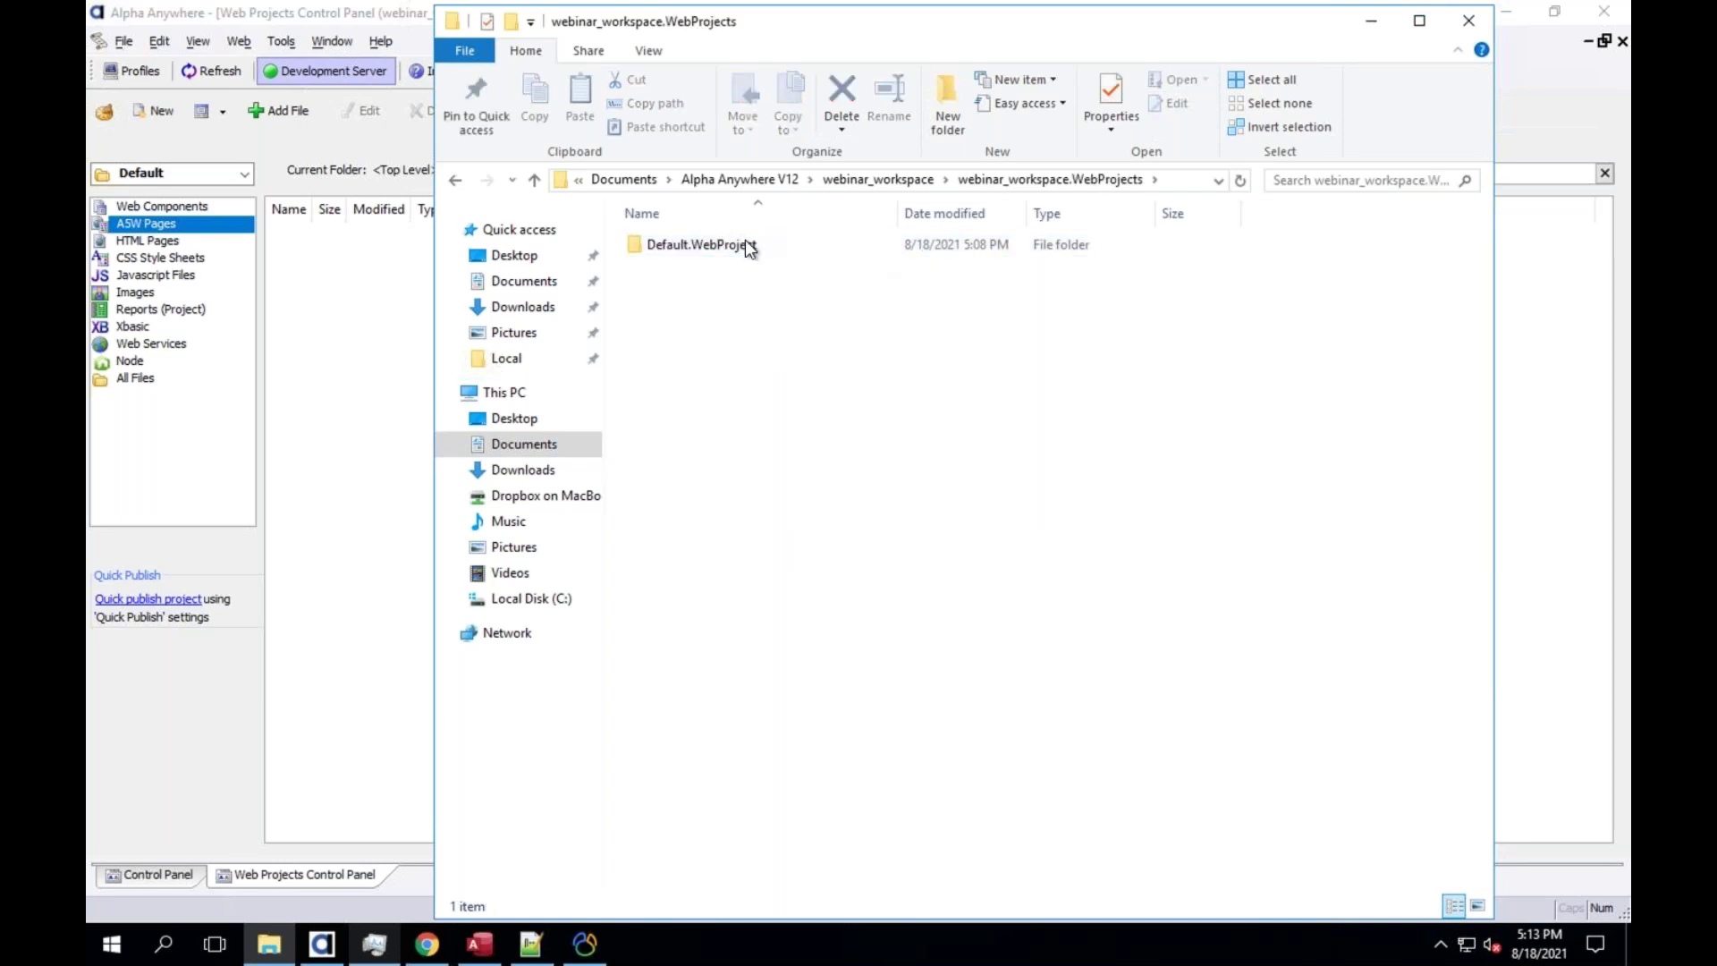
pyautogui.click(738, 255)
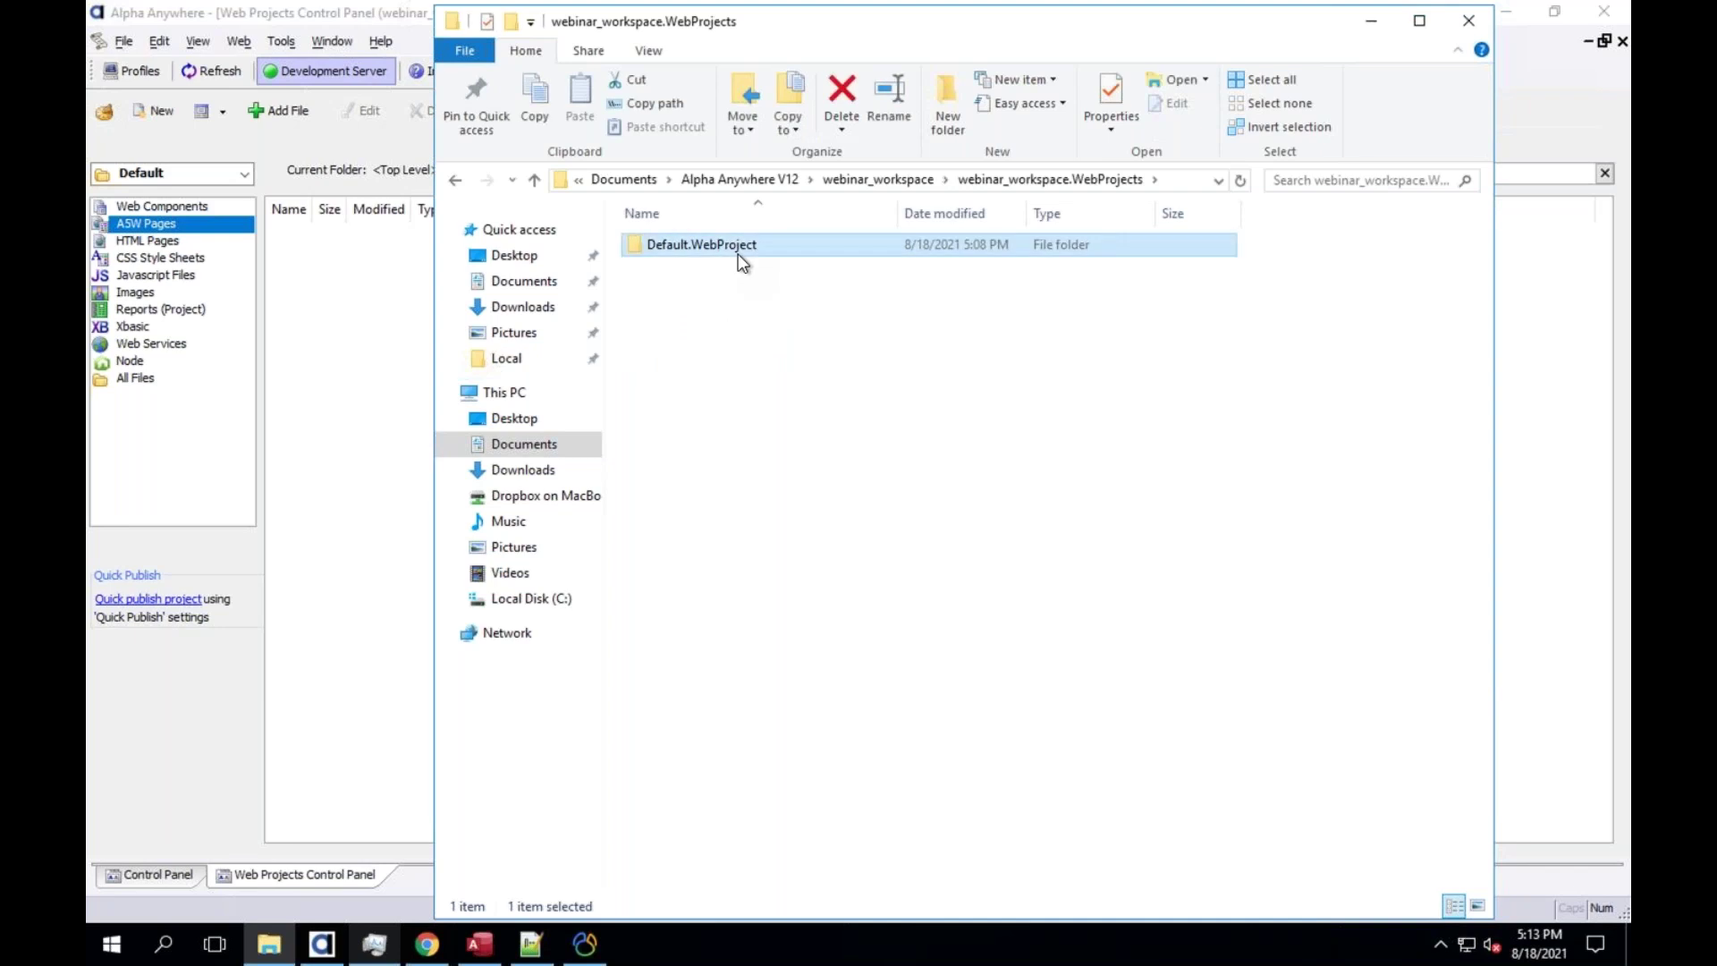
pyautogui.doubleClick(738, 254)
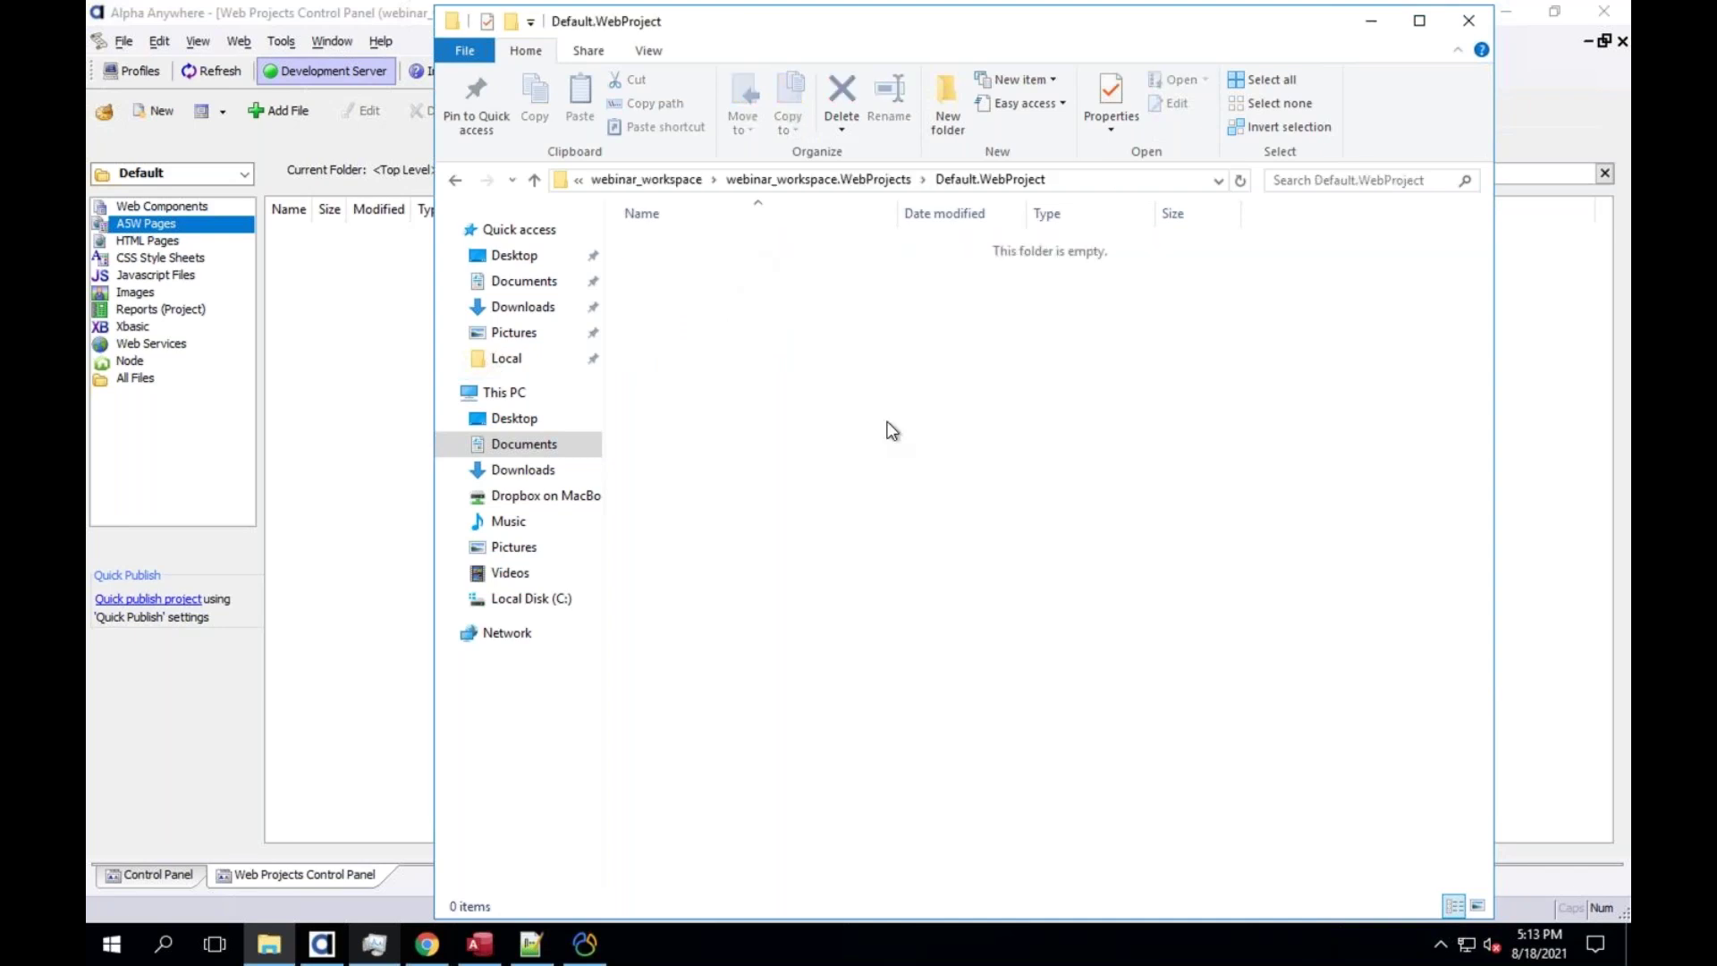
pyautogui.click(296, 266)
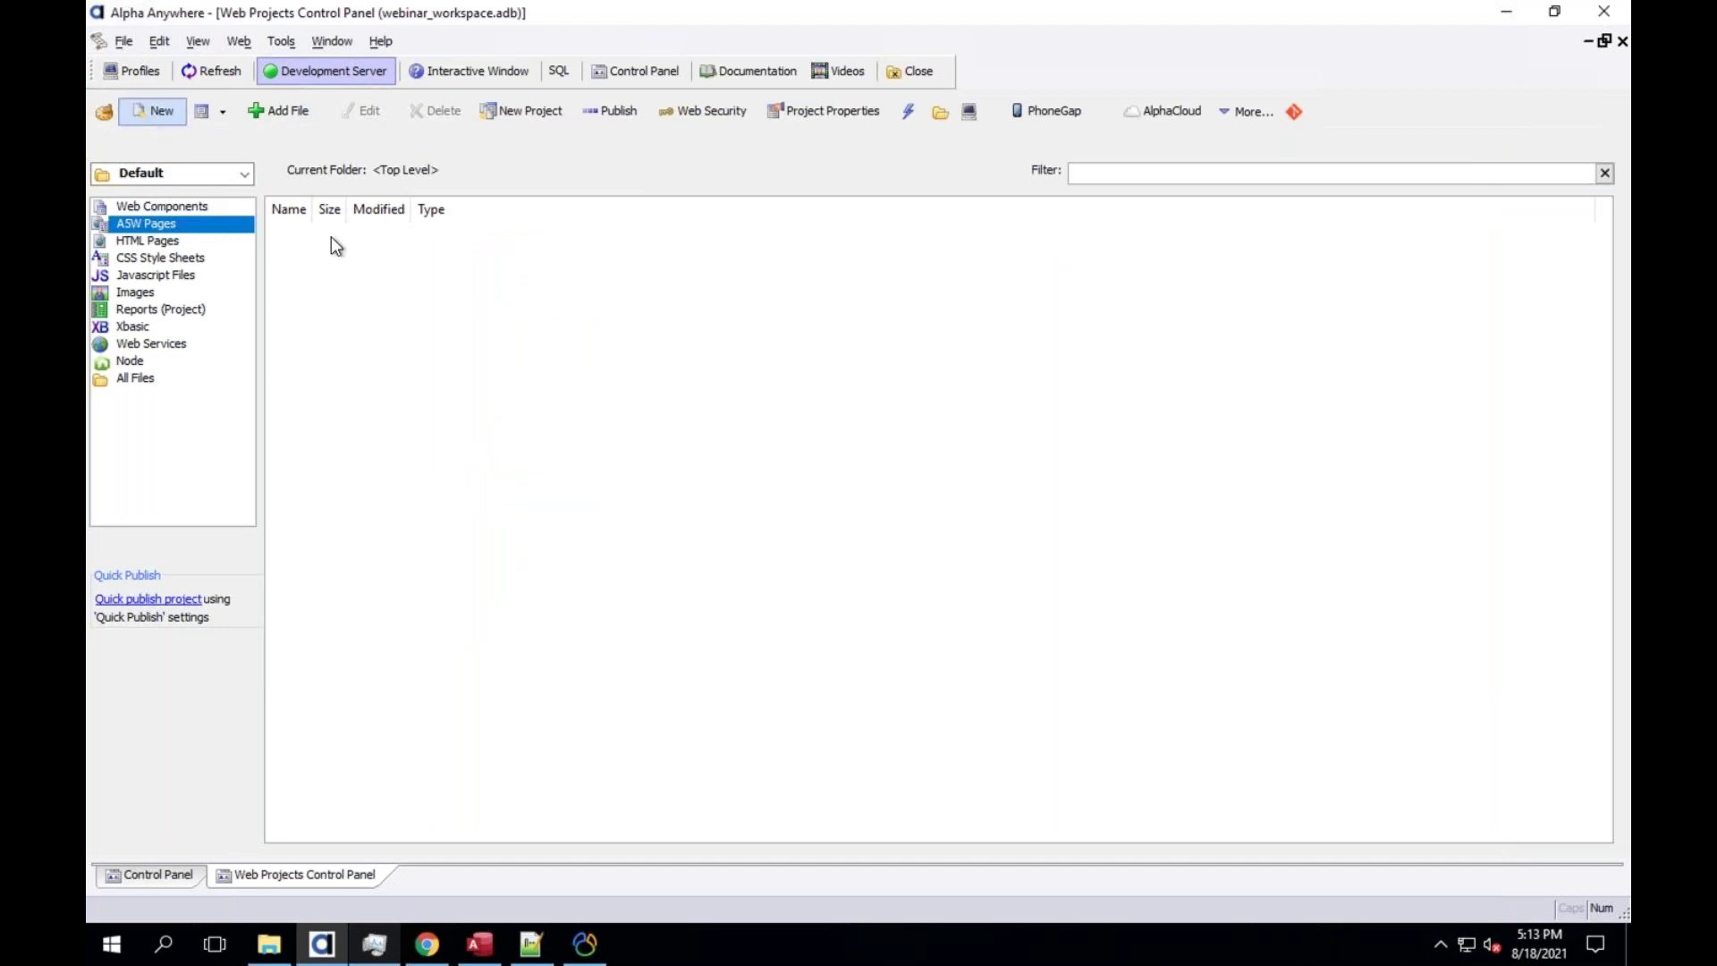
# Create a new HTML page with 'Hello world' inside its body
pyautogui.click(153, 111)
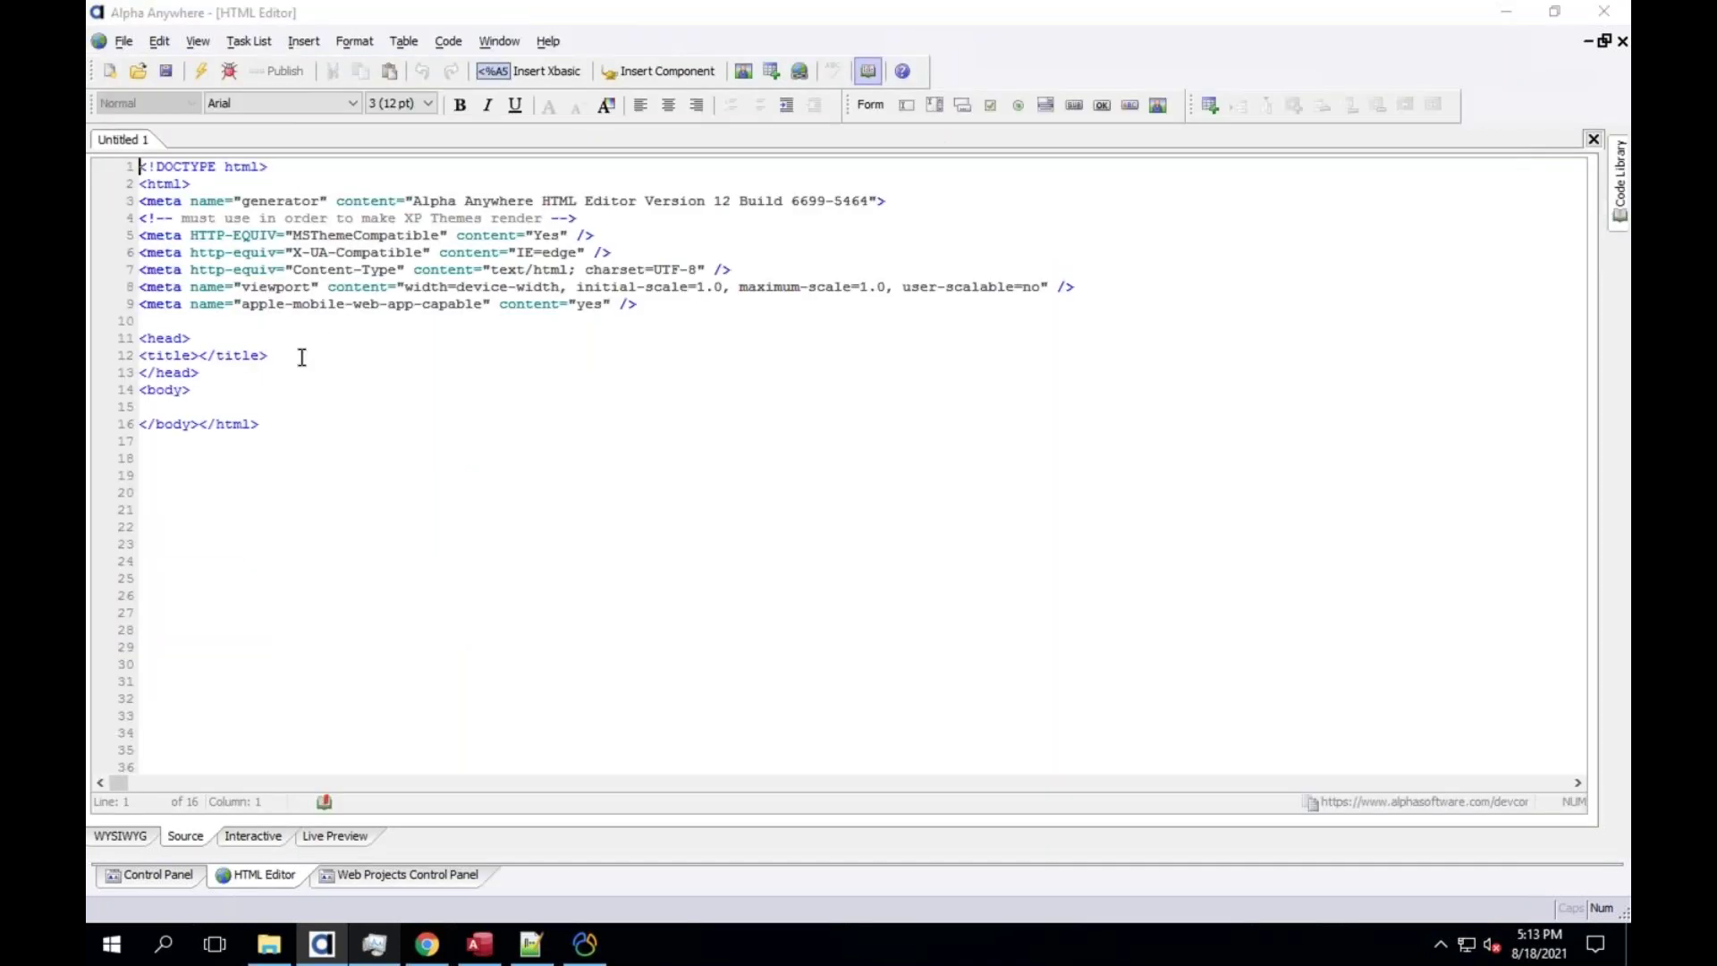
pyautogui.click(267, 398)
pyautogui.press('Down')
pyautogui.press('Return')
pyautogui.write('Hello world')
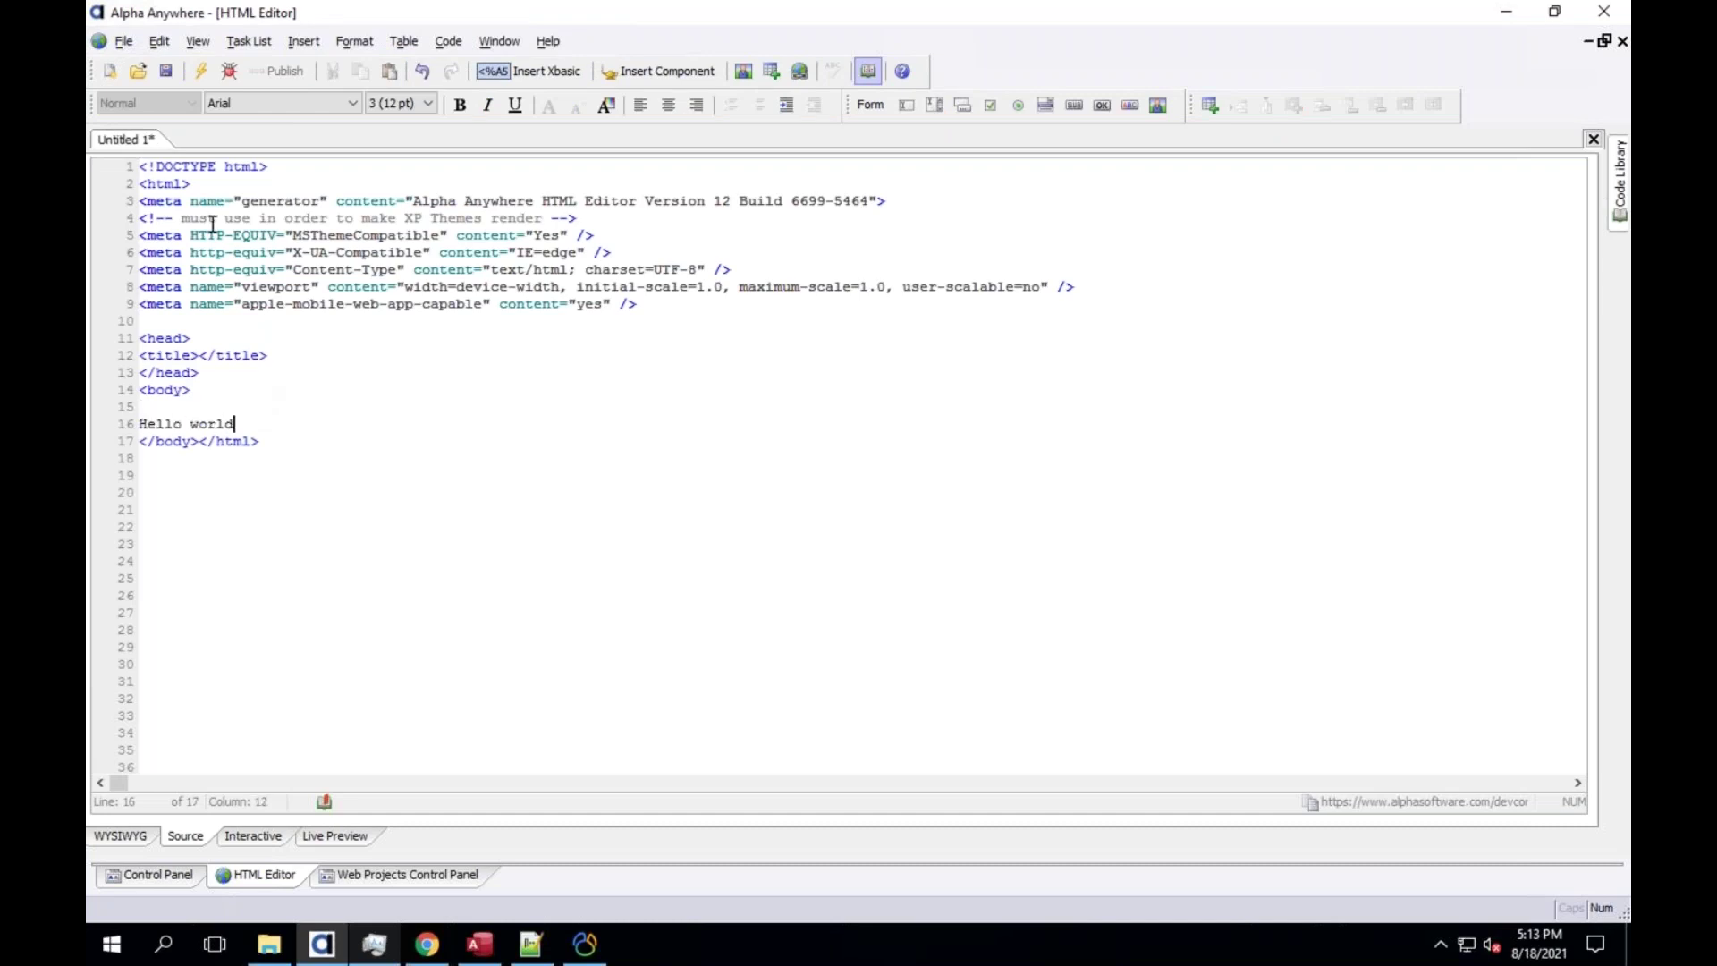
# Save the page as index
pyautogui.click(165, 75)
pyautogui.write('index.a')
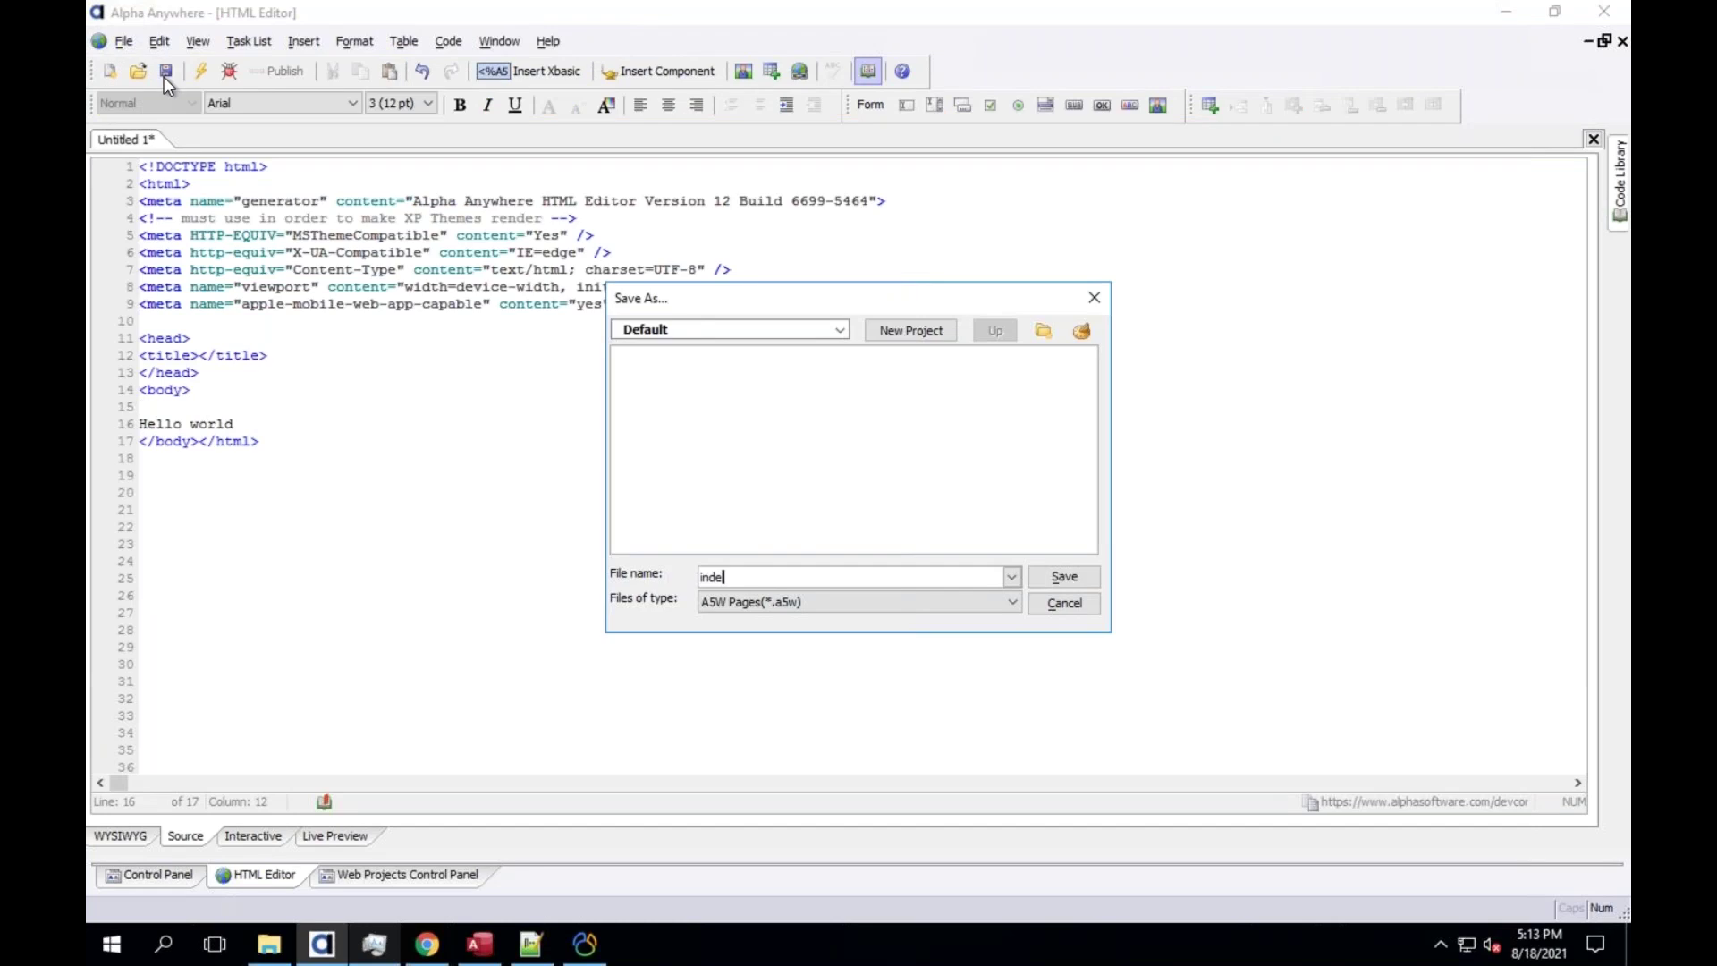
pyautogui.press('BackSpace')
pyautogui.press('BackSpace')
pyautogui.click(1063, 577)
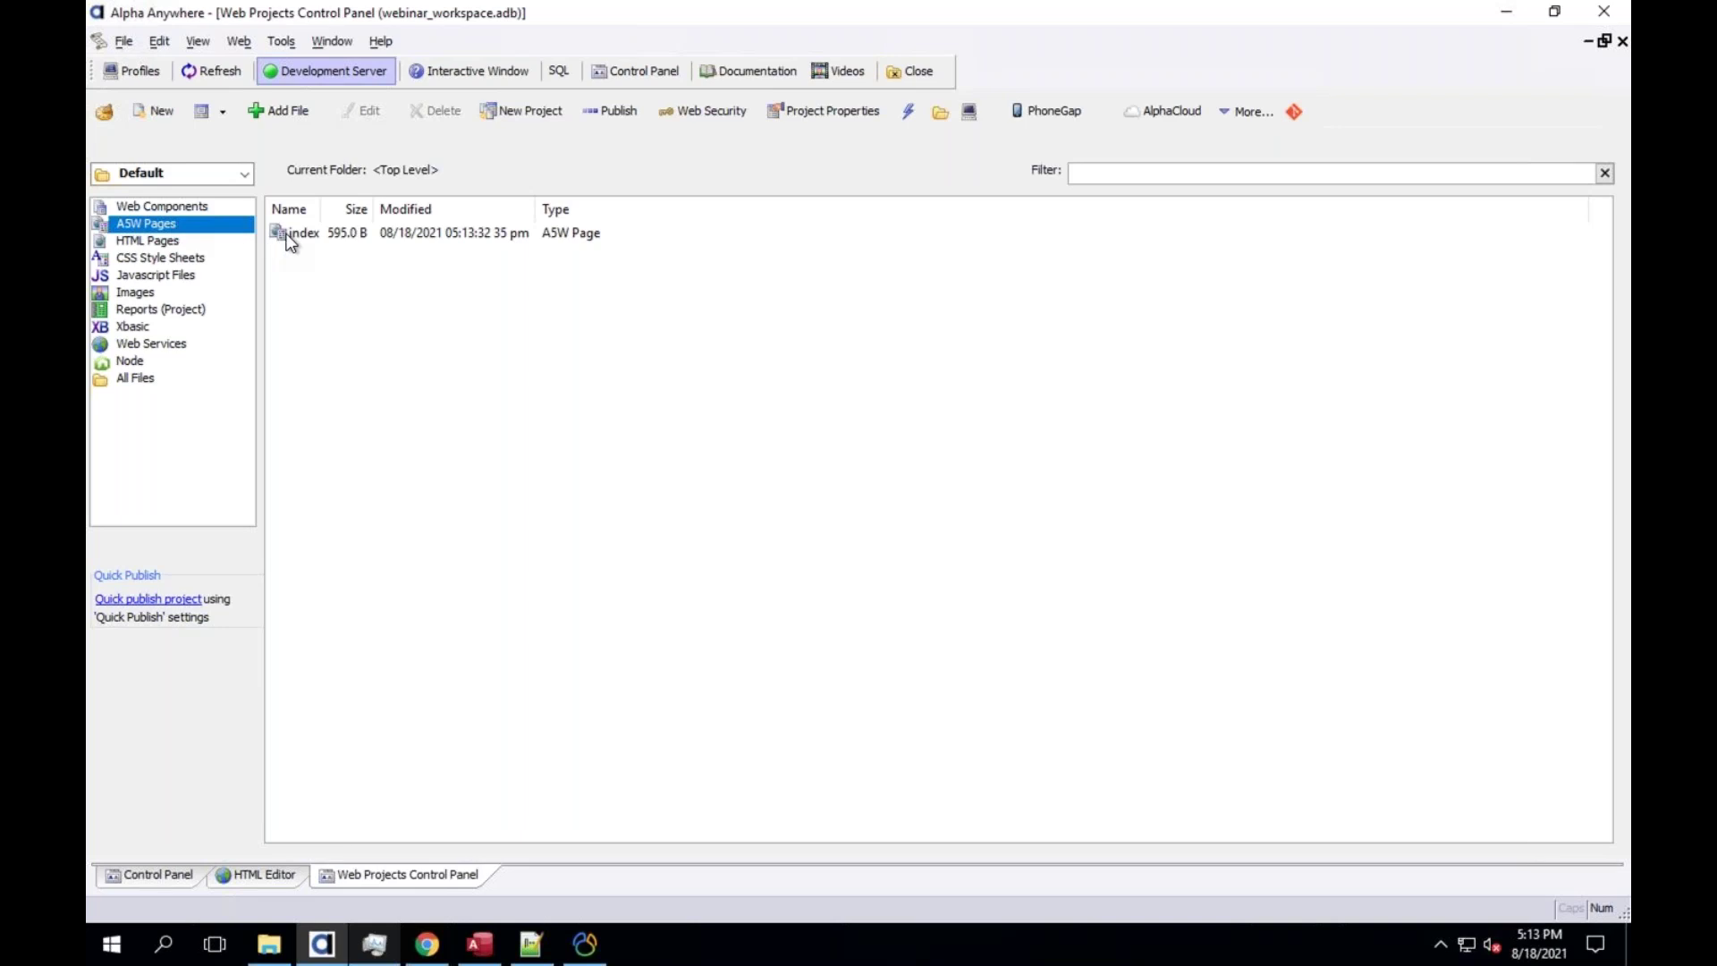
# Check that index.a5w is in the Default.WebProject folder, then return to Alpha Anywhere
pyautogui.click(270, 944)
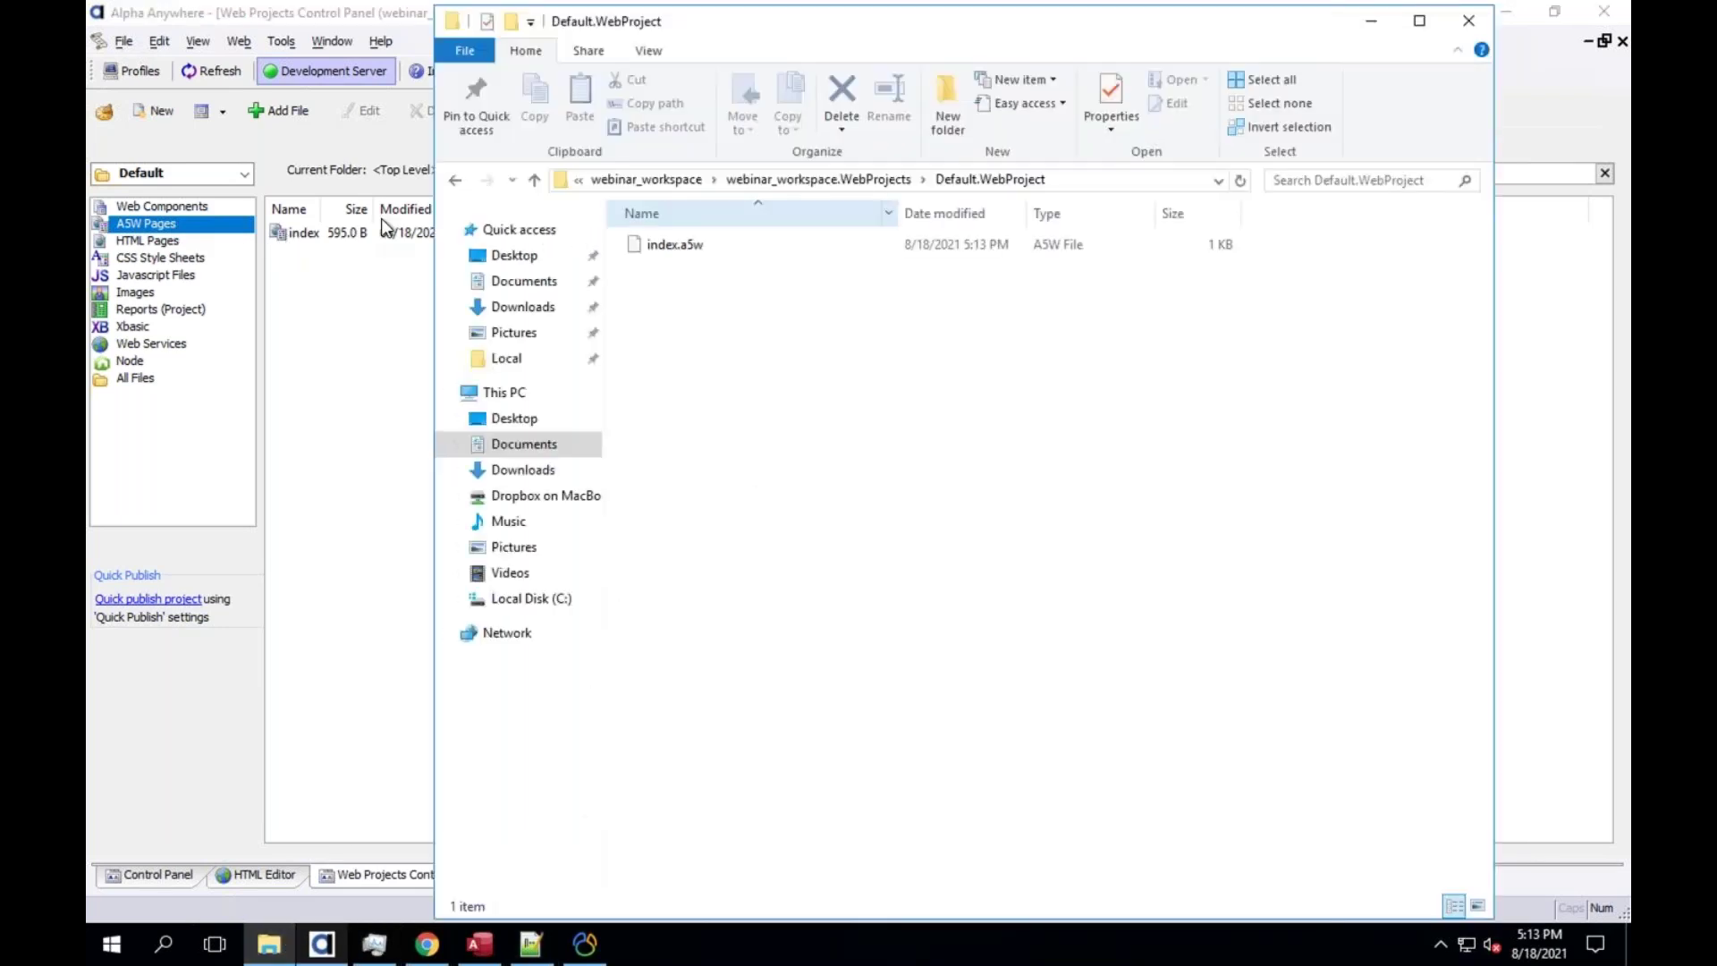
pyautogui.click(676, 253)
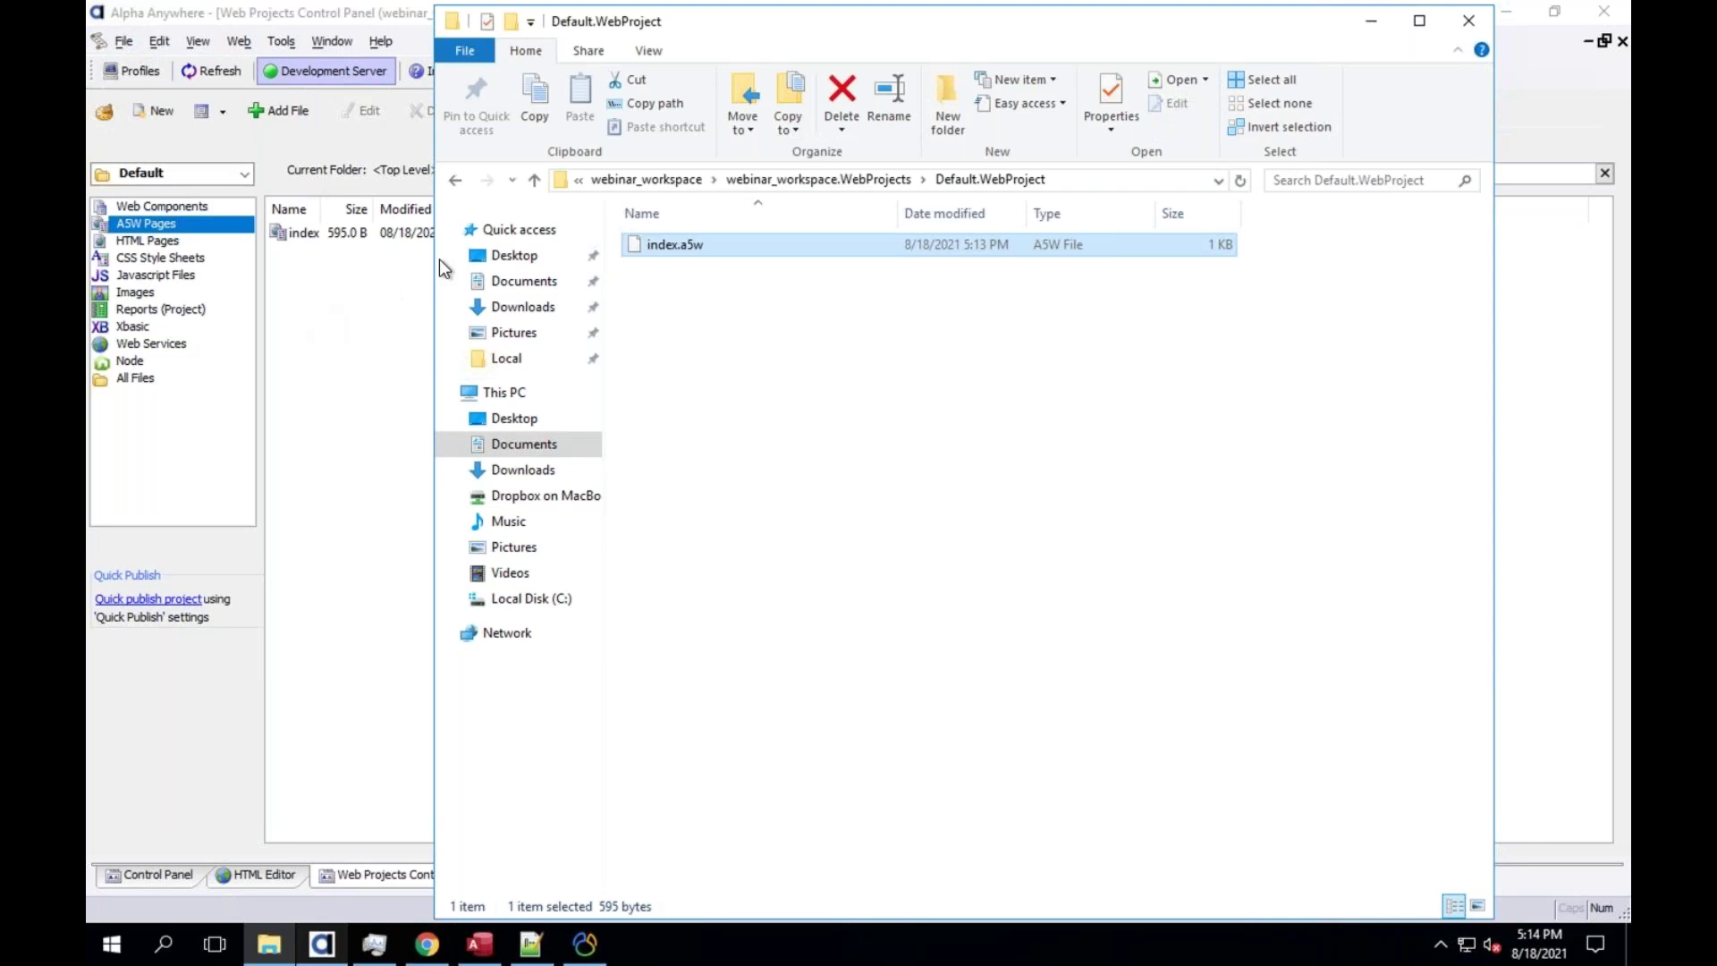
pyautogui.click(309, 308)
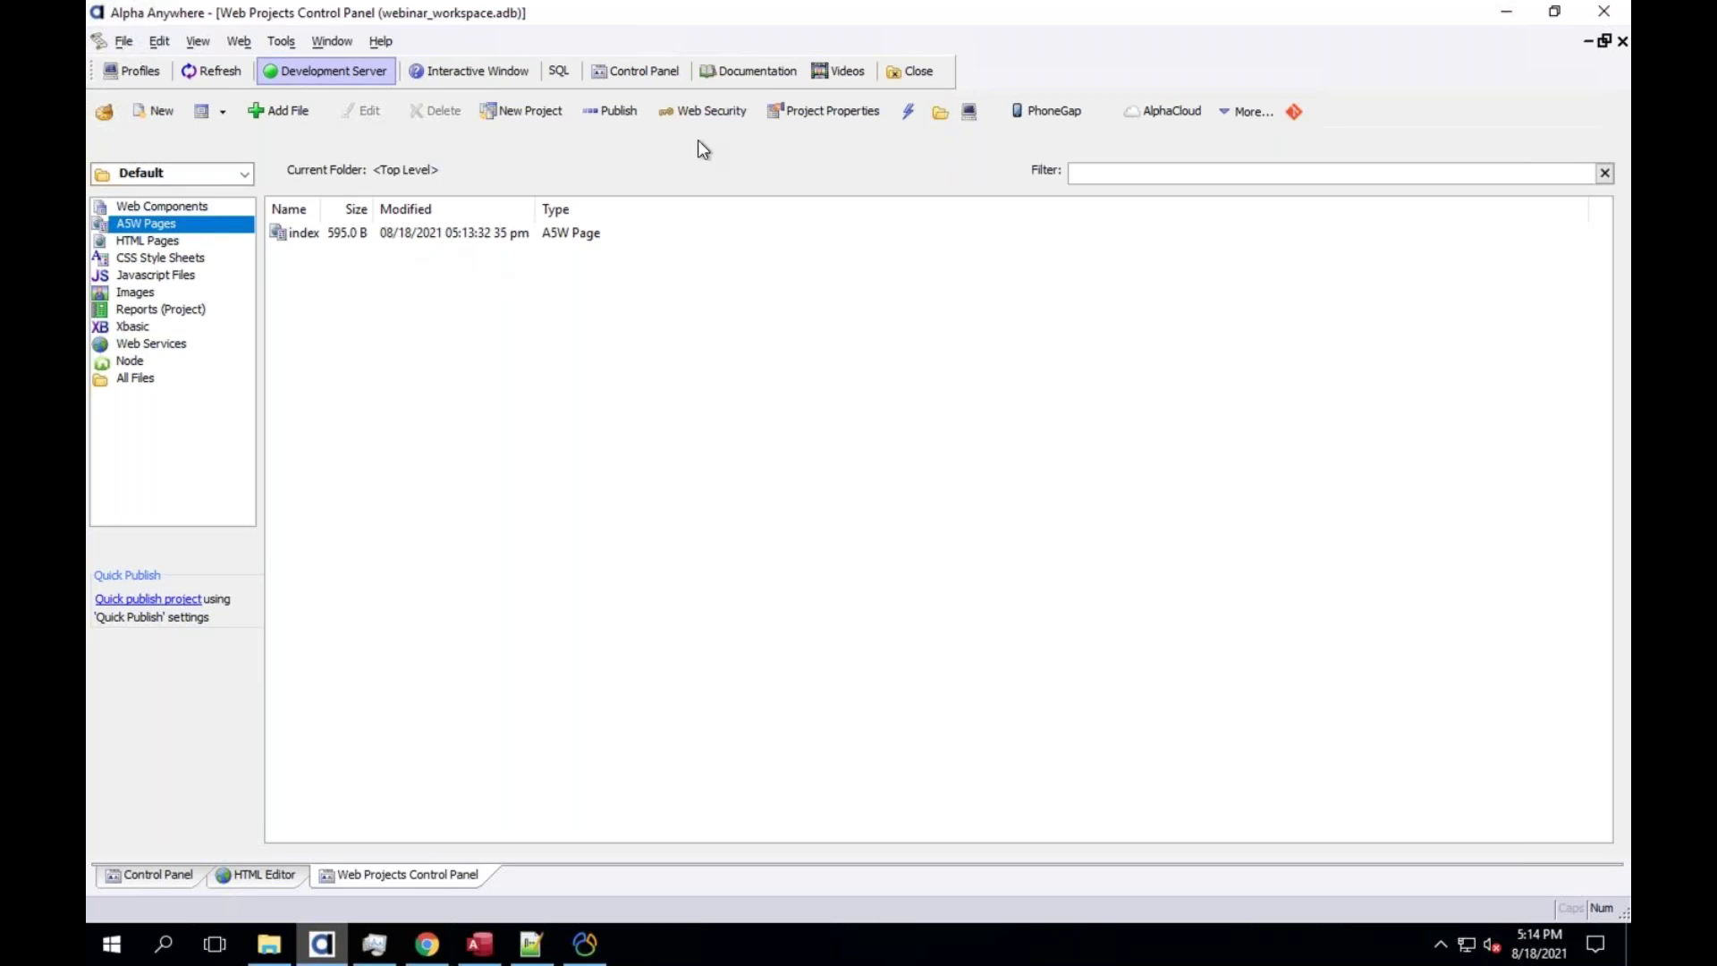
# Reopen the project folder and go up through webinar_workspace to Alpha Anywhere V12
pyautogui.click(939, 111)
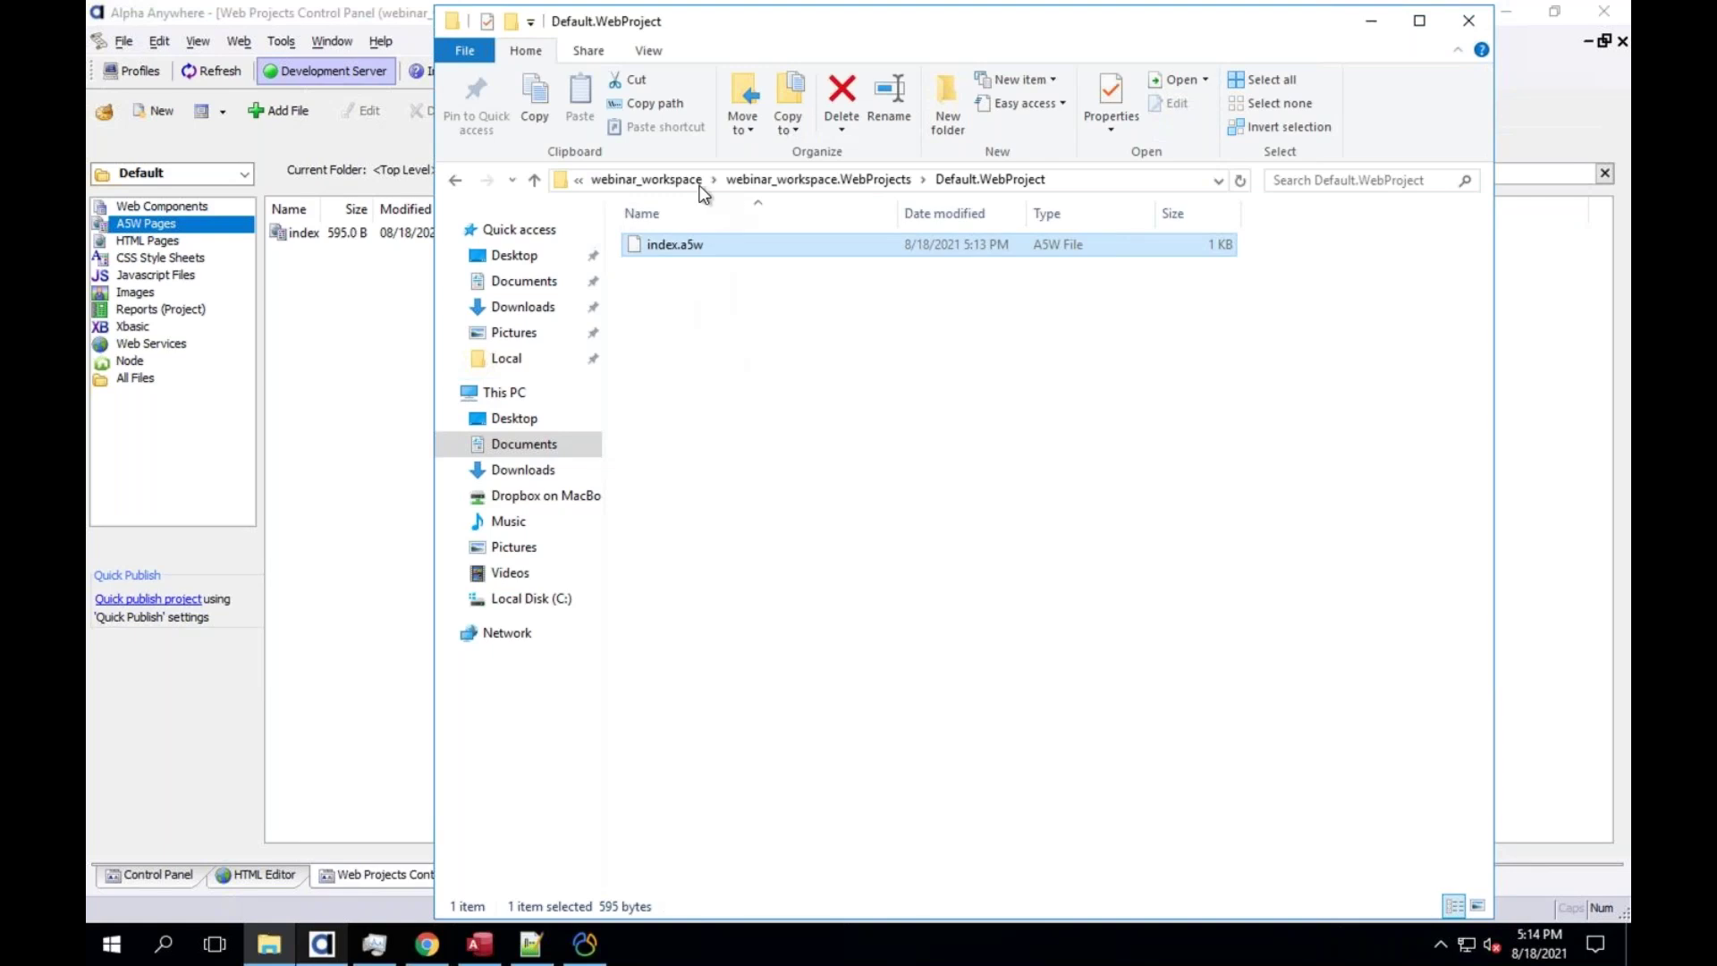
pyautogui.click(679, 181)
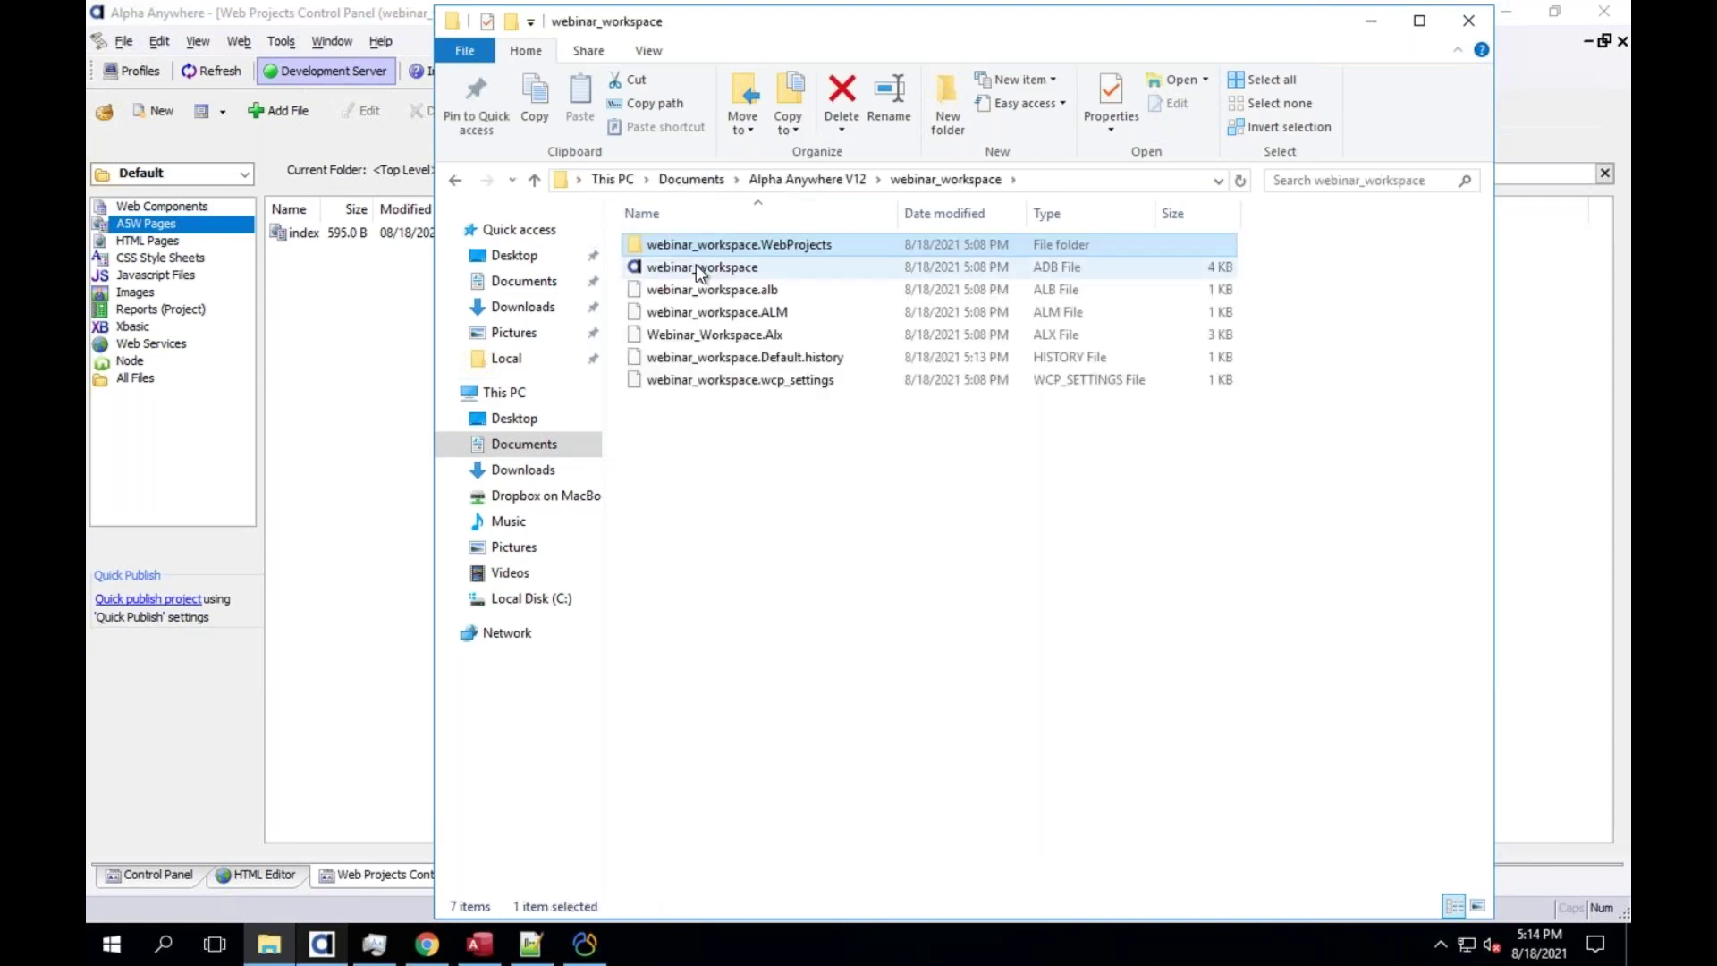
pyautogui.click(696, 267)
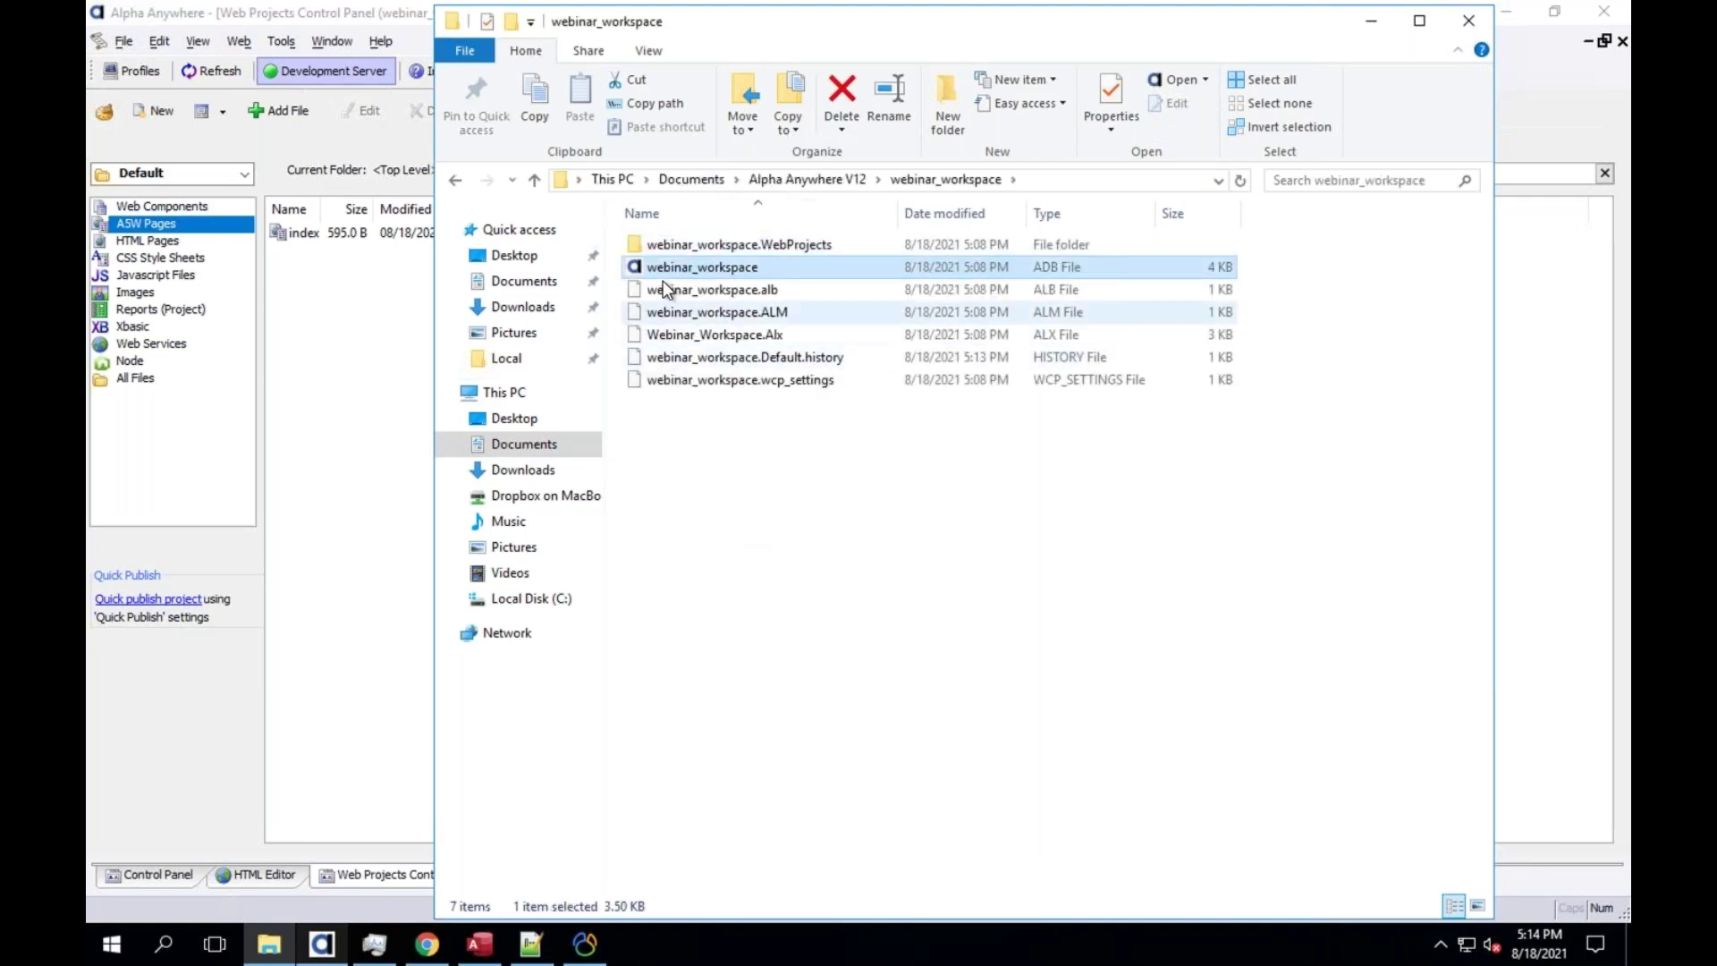
pyautogui.click(807, 180)
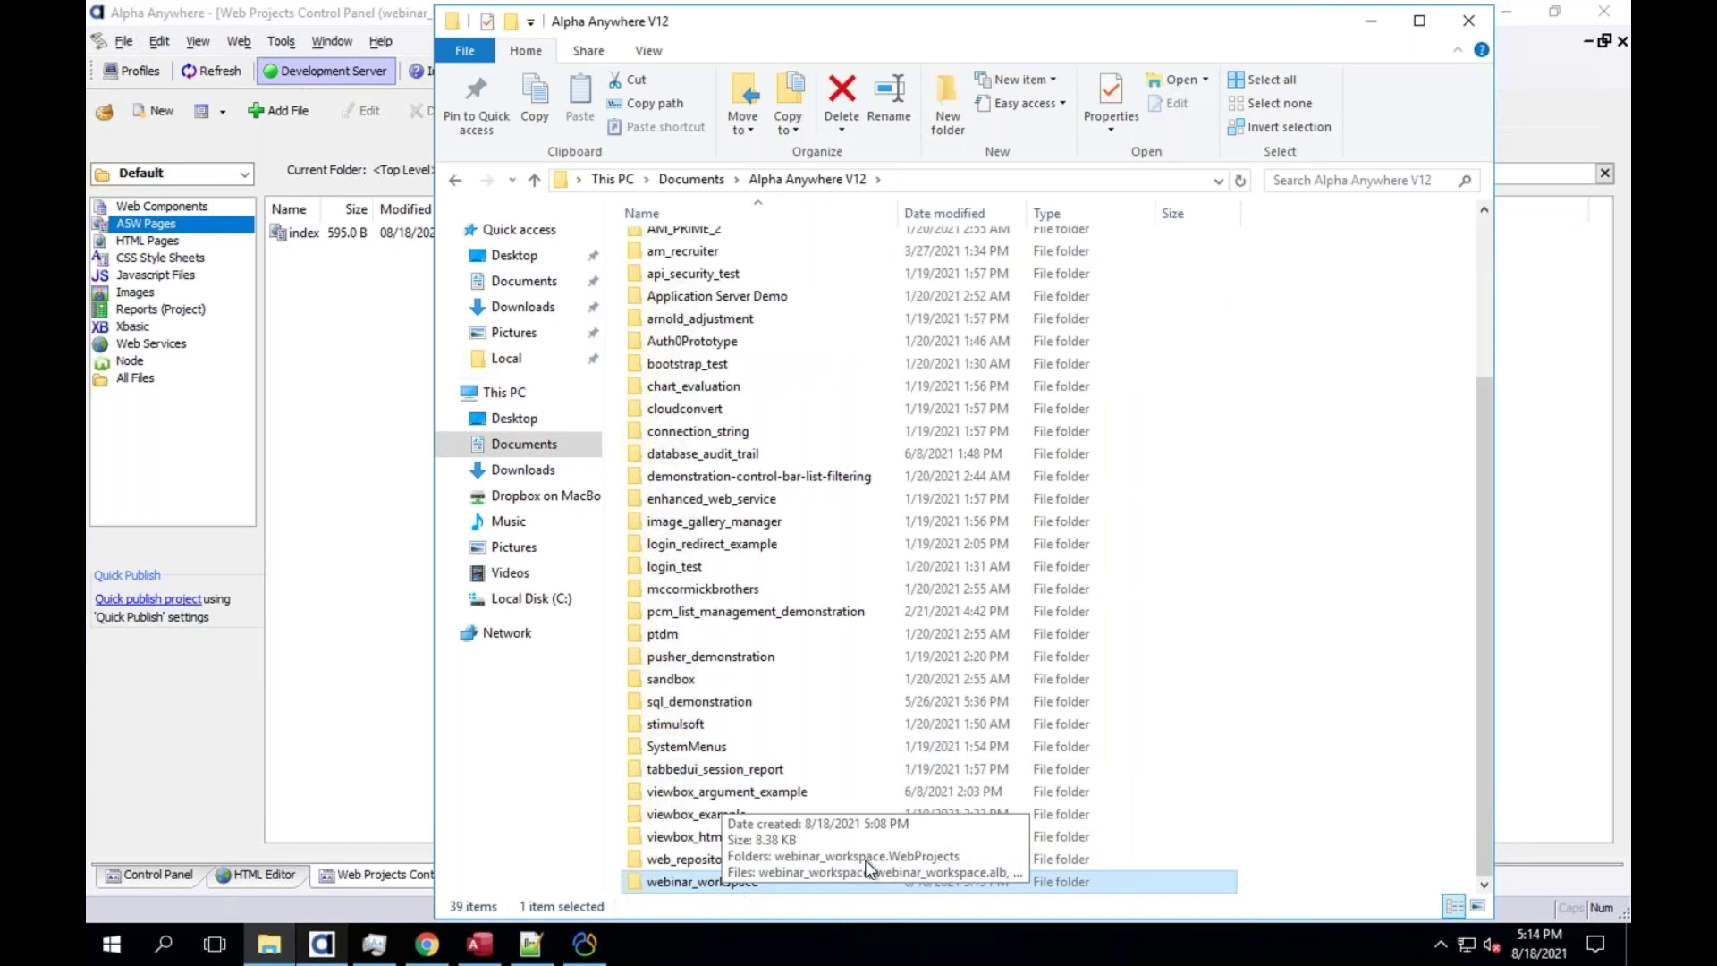
# Open the webinar_workspace folder, go back up, and reopen it
pyautogui.doubleClick(755, 883)
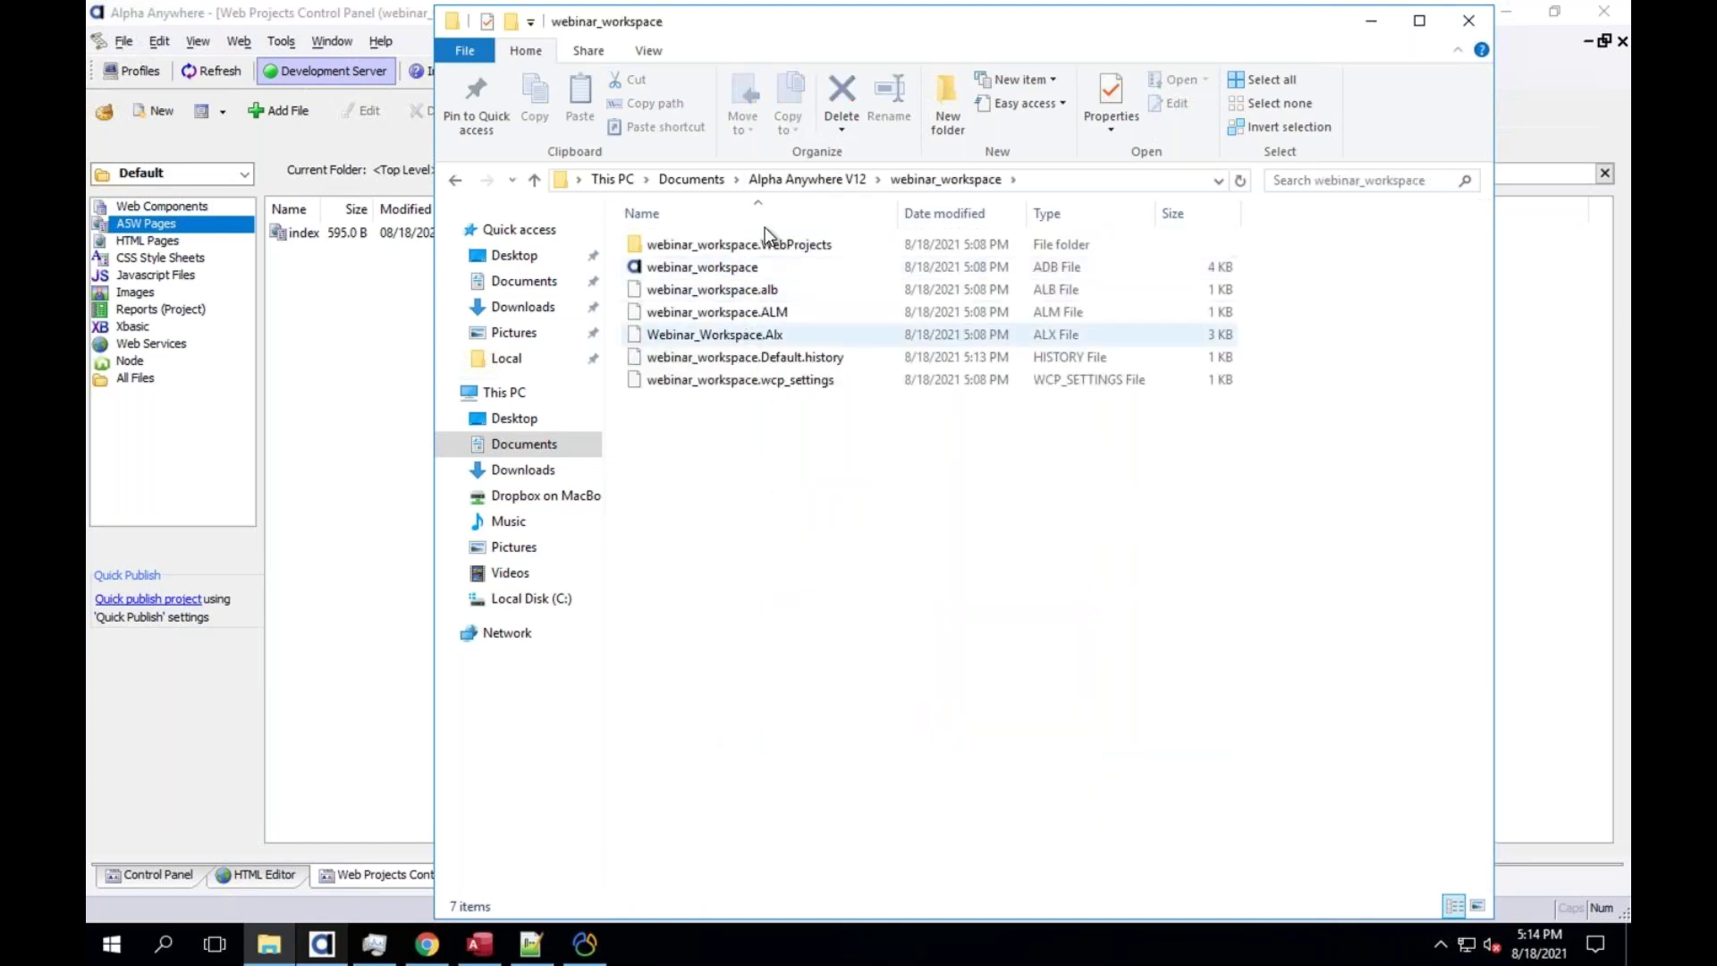
pyautogui.click(778, 181)
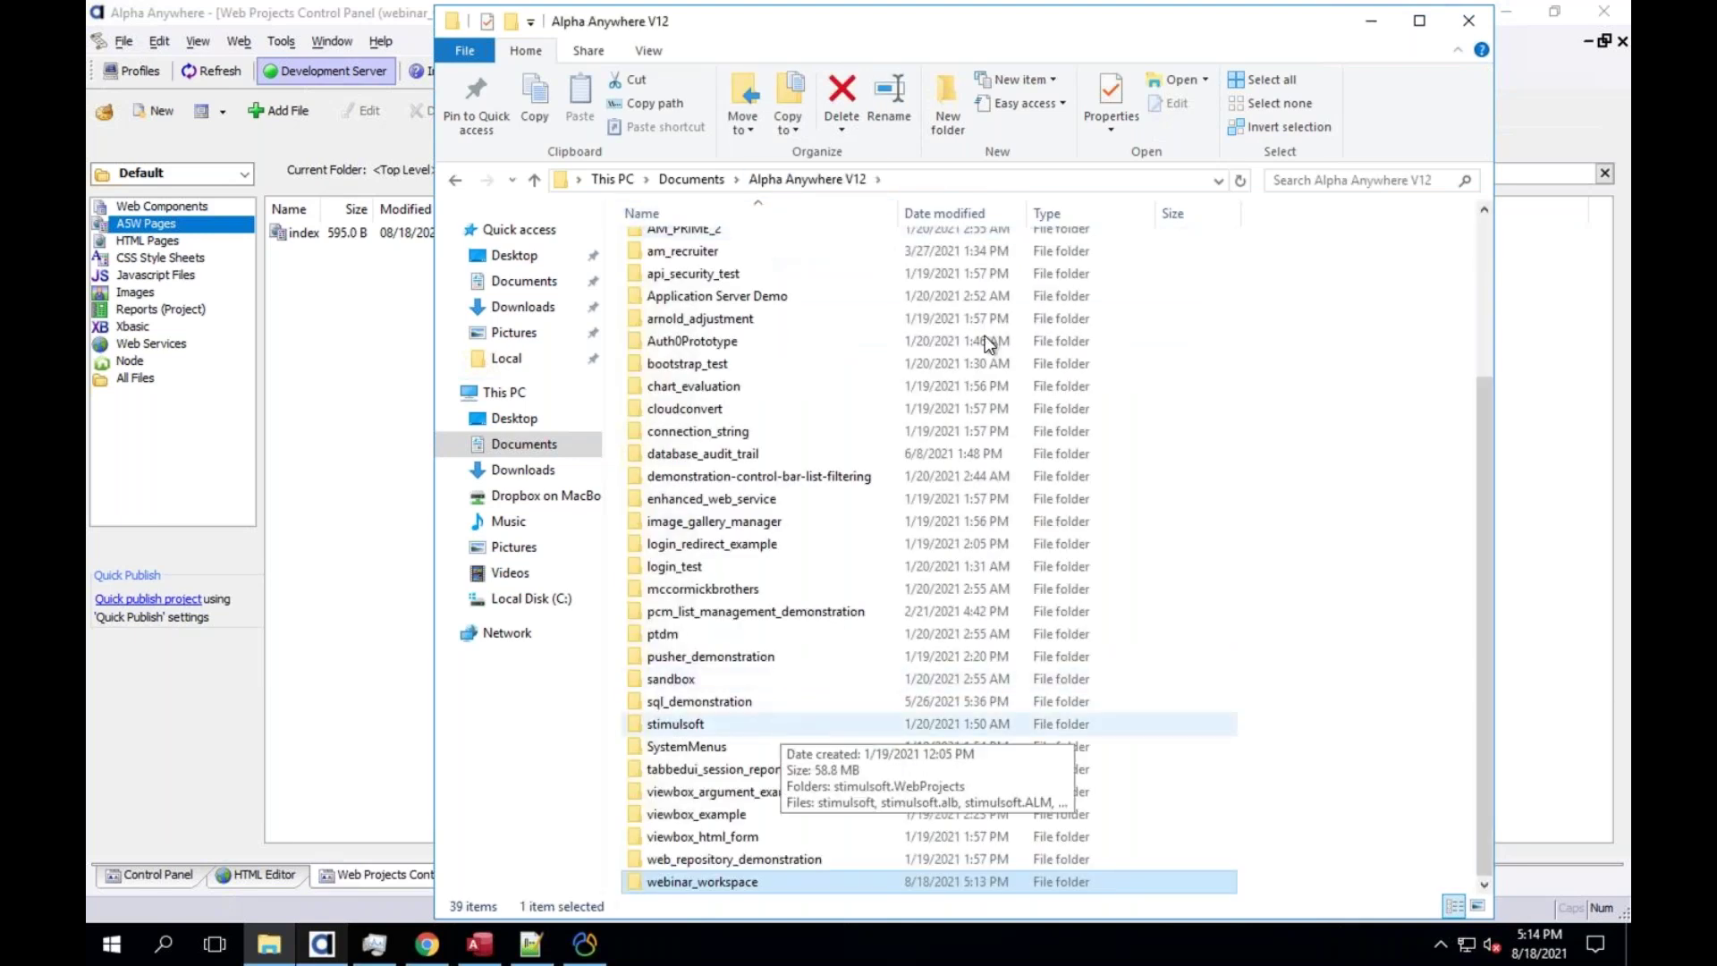
pyautogui.doubleClick(787, 884)
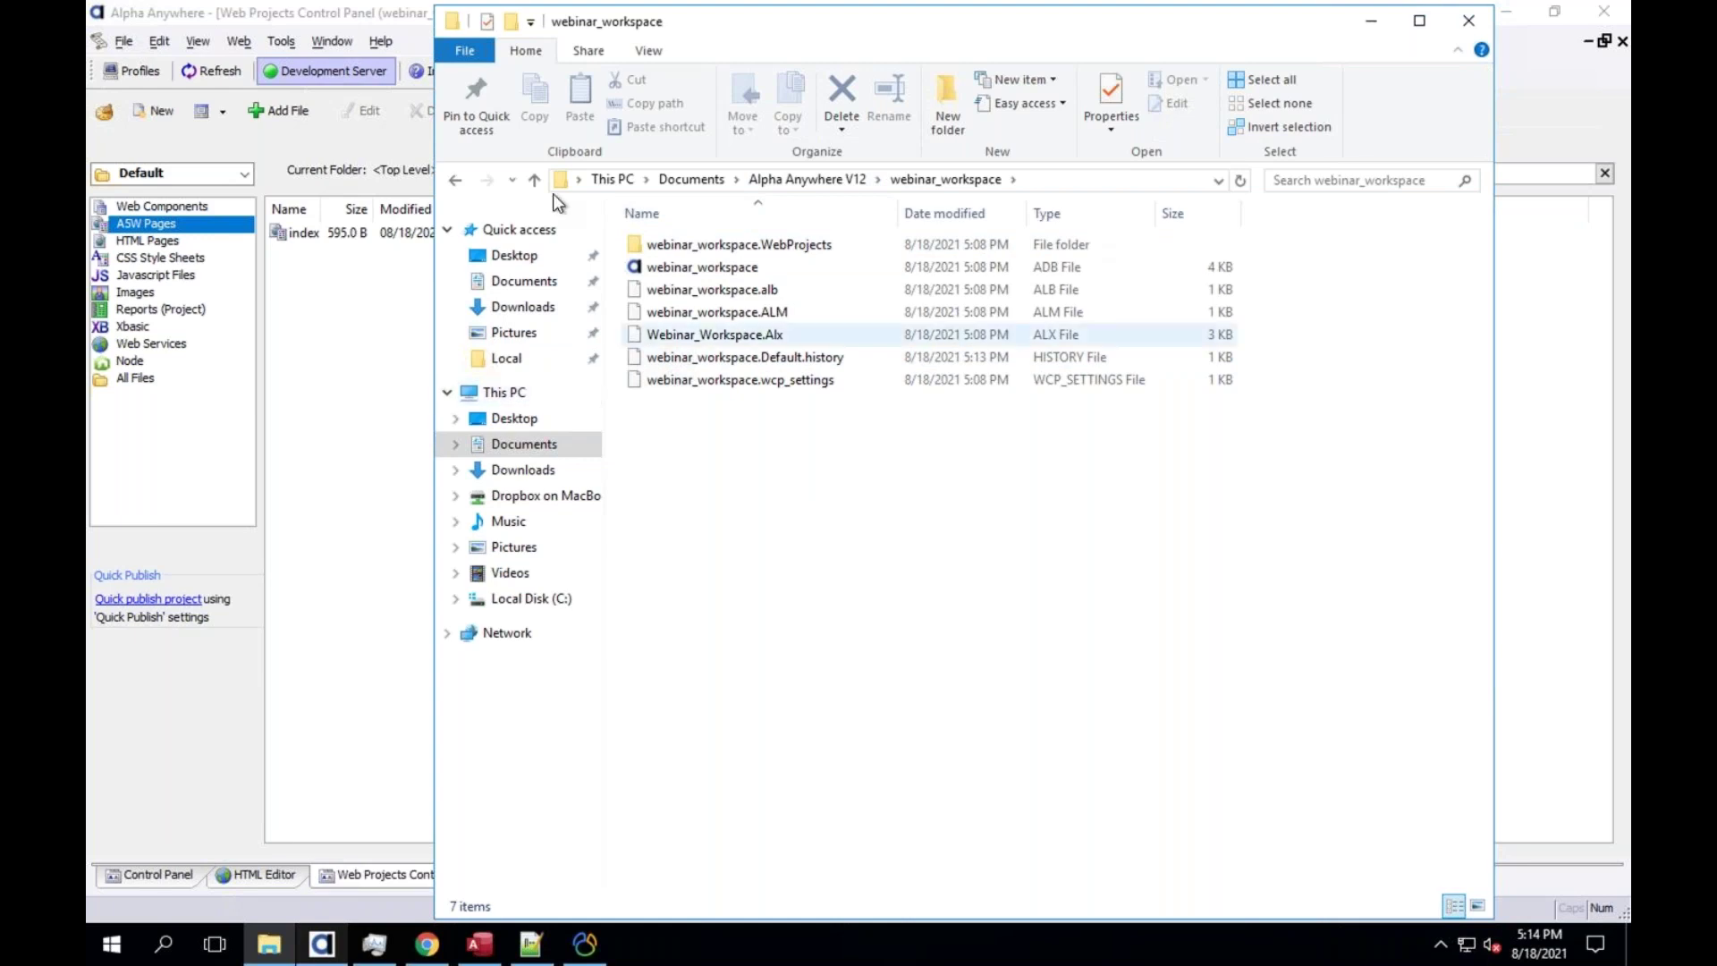
pyautogui.click(255, 112)
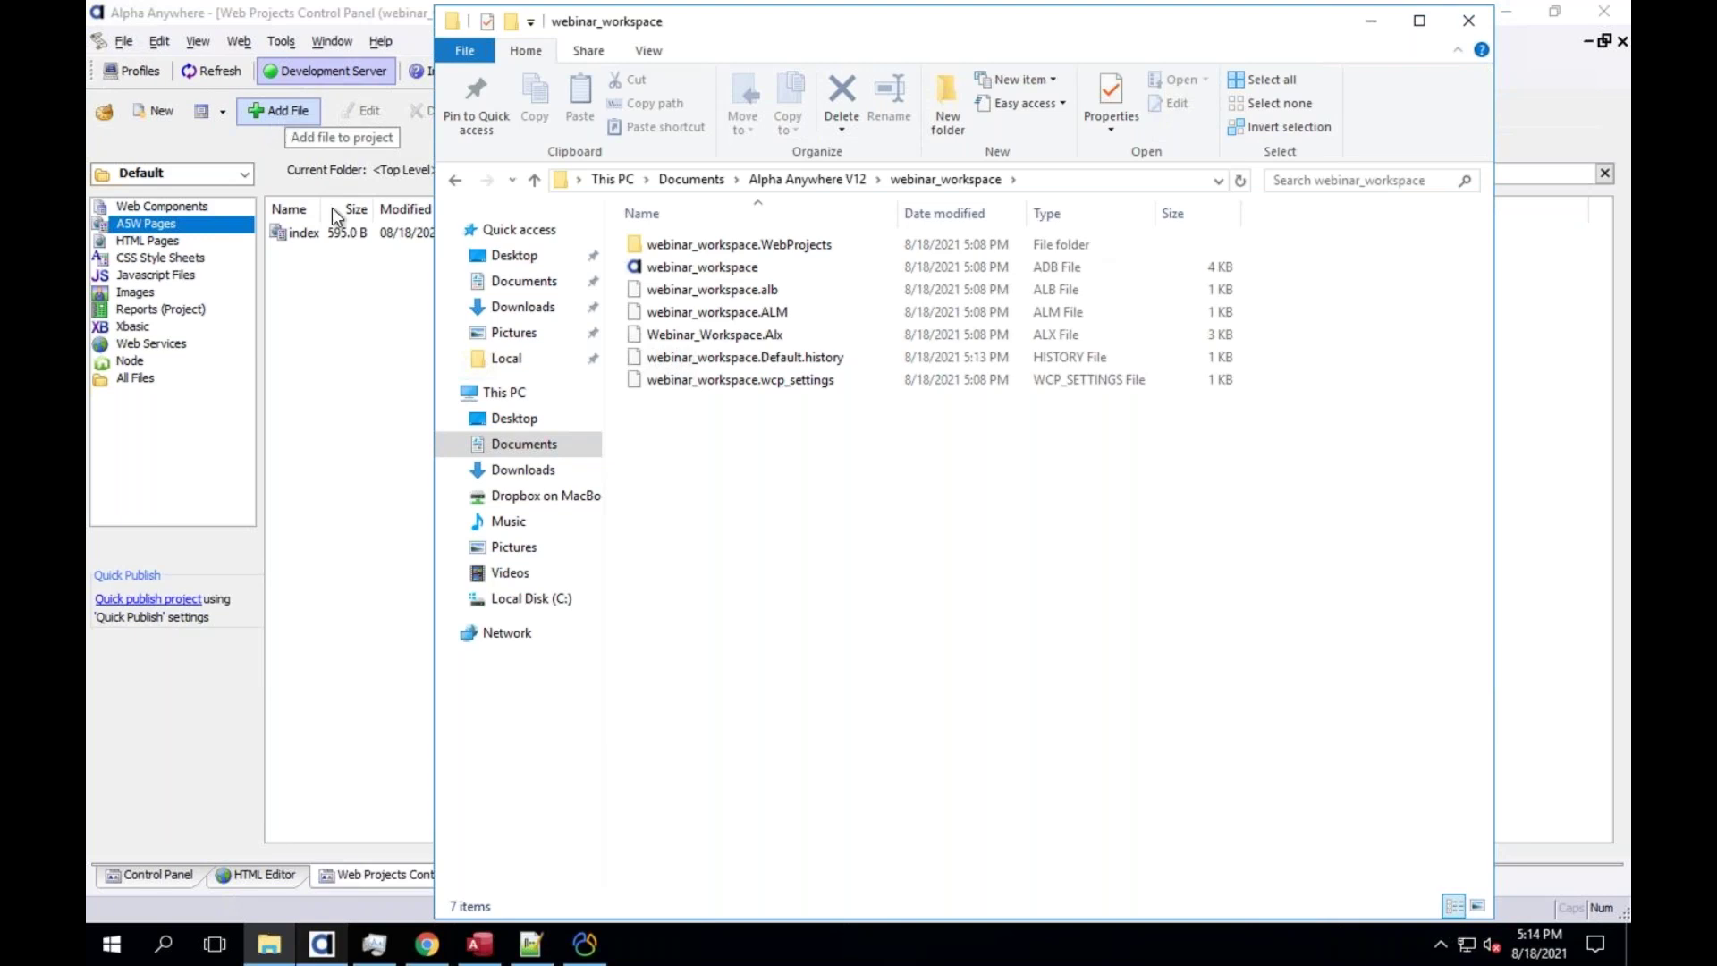
# Open Default.WebProject on disk, inspect index.a5w's options, then return to Alpha Anywhere
pyautogui.click(383, 352)
pyautogui.click(947, 115)
pyautogui.rightClick(664, 240)
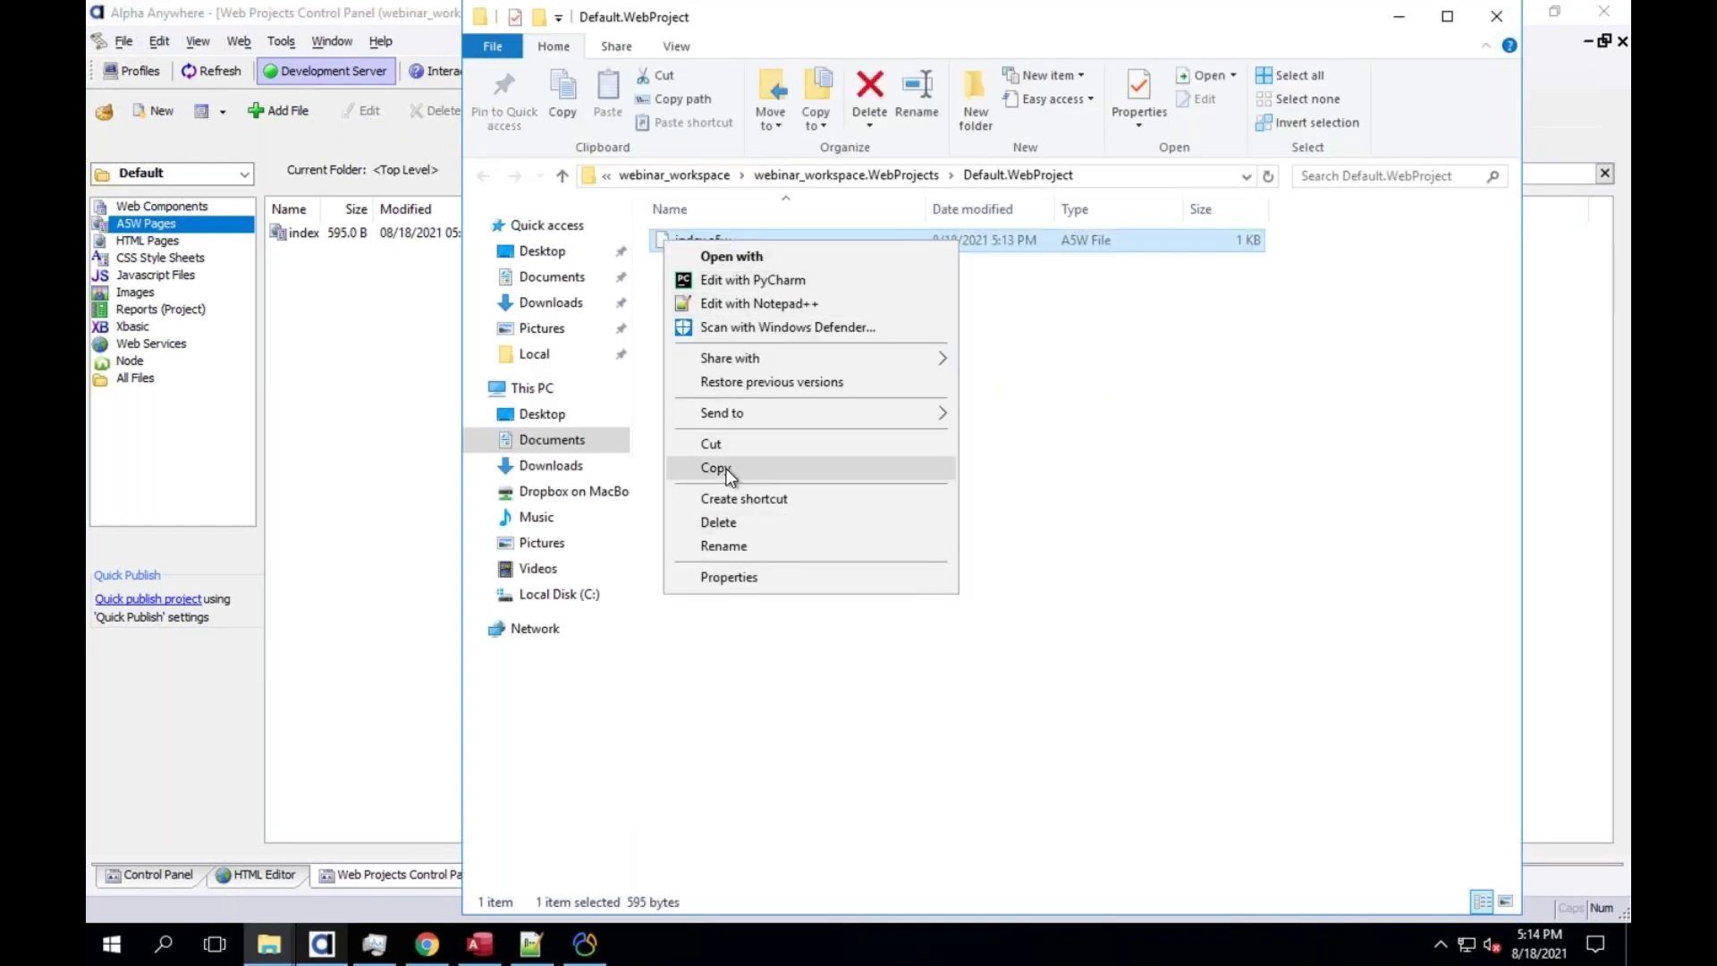
pyautogui.click(664, 307)
pyautogui.click(663, 308)
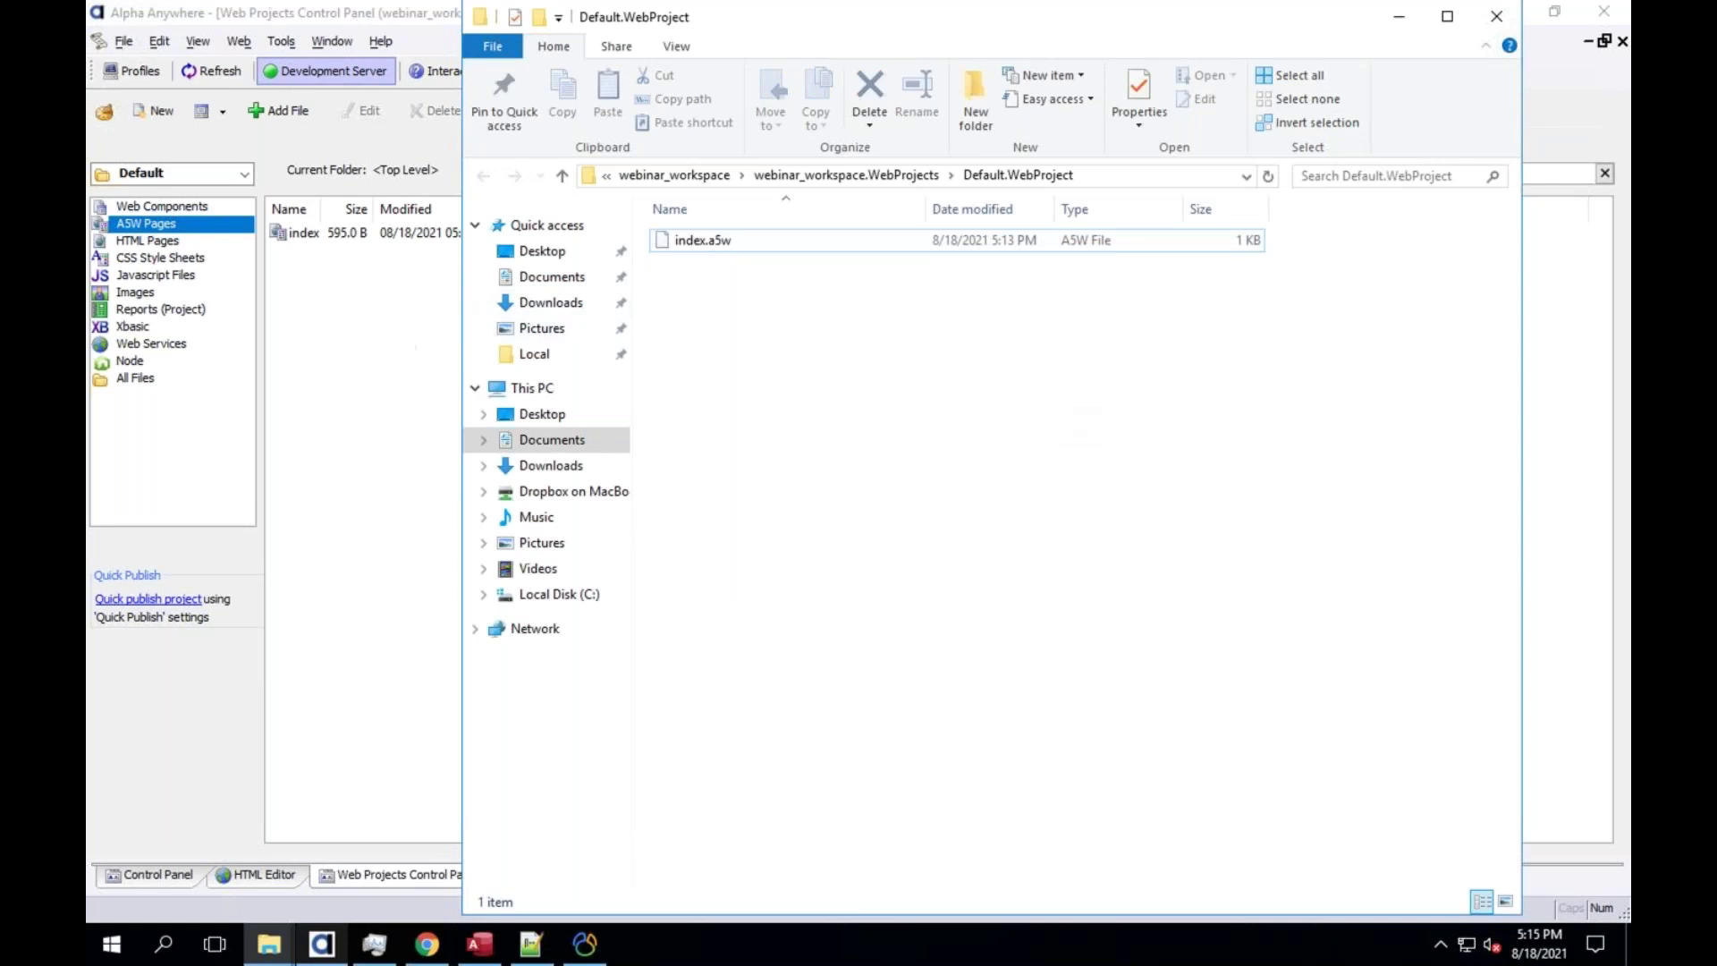
pyautogui.click(429, 179)
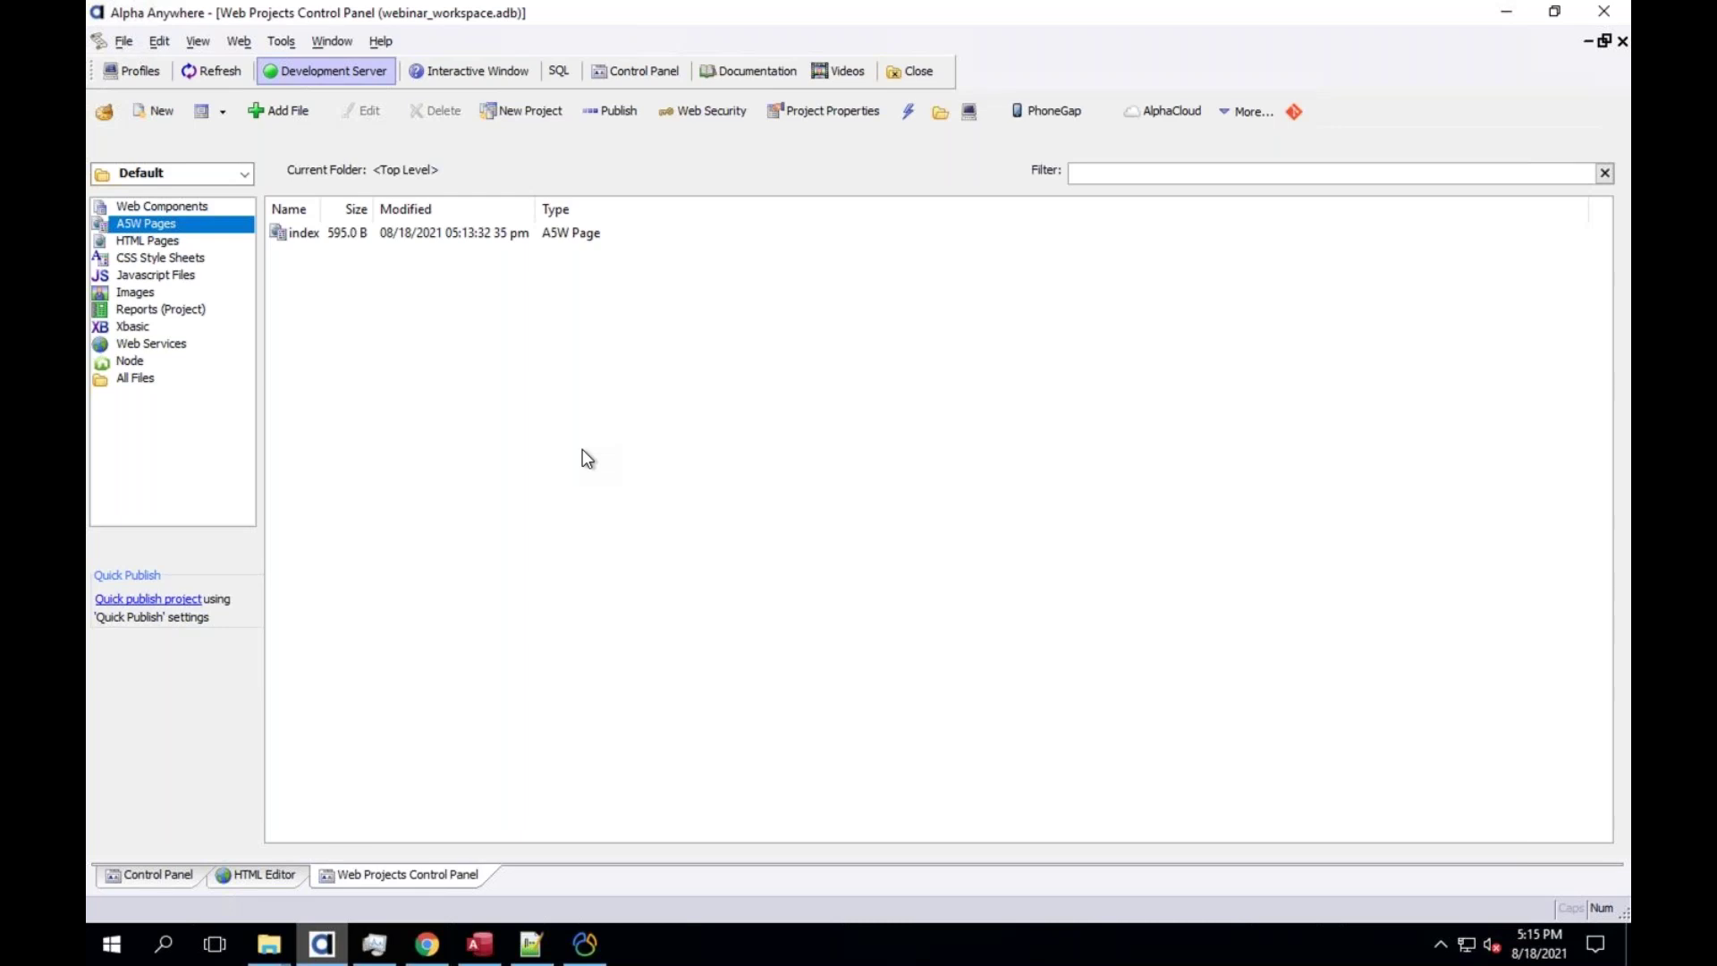
# Open and close the project dropdown a few times
pyautogui.click(225, 179)
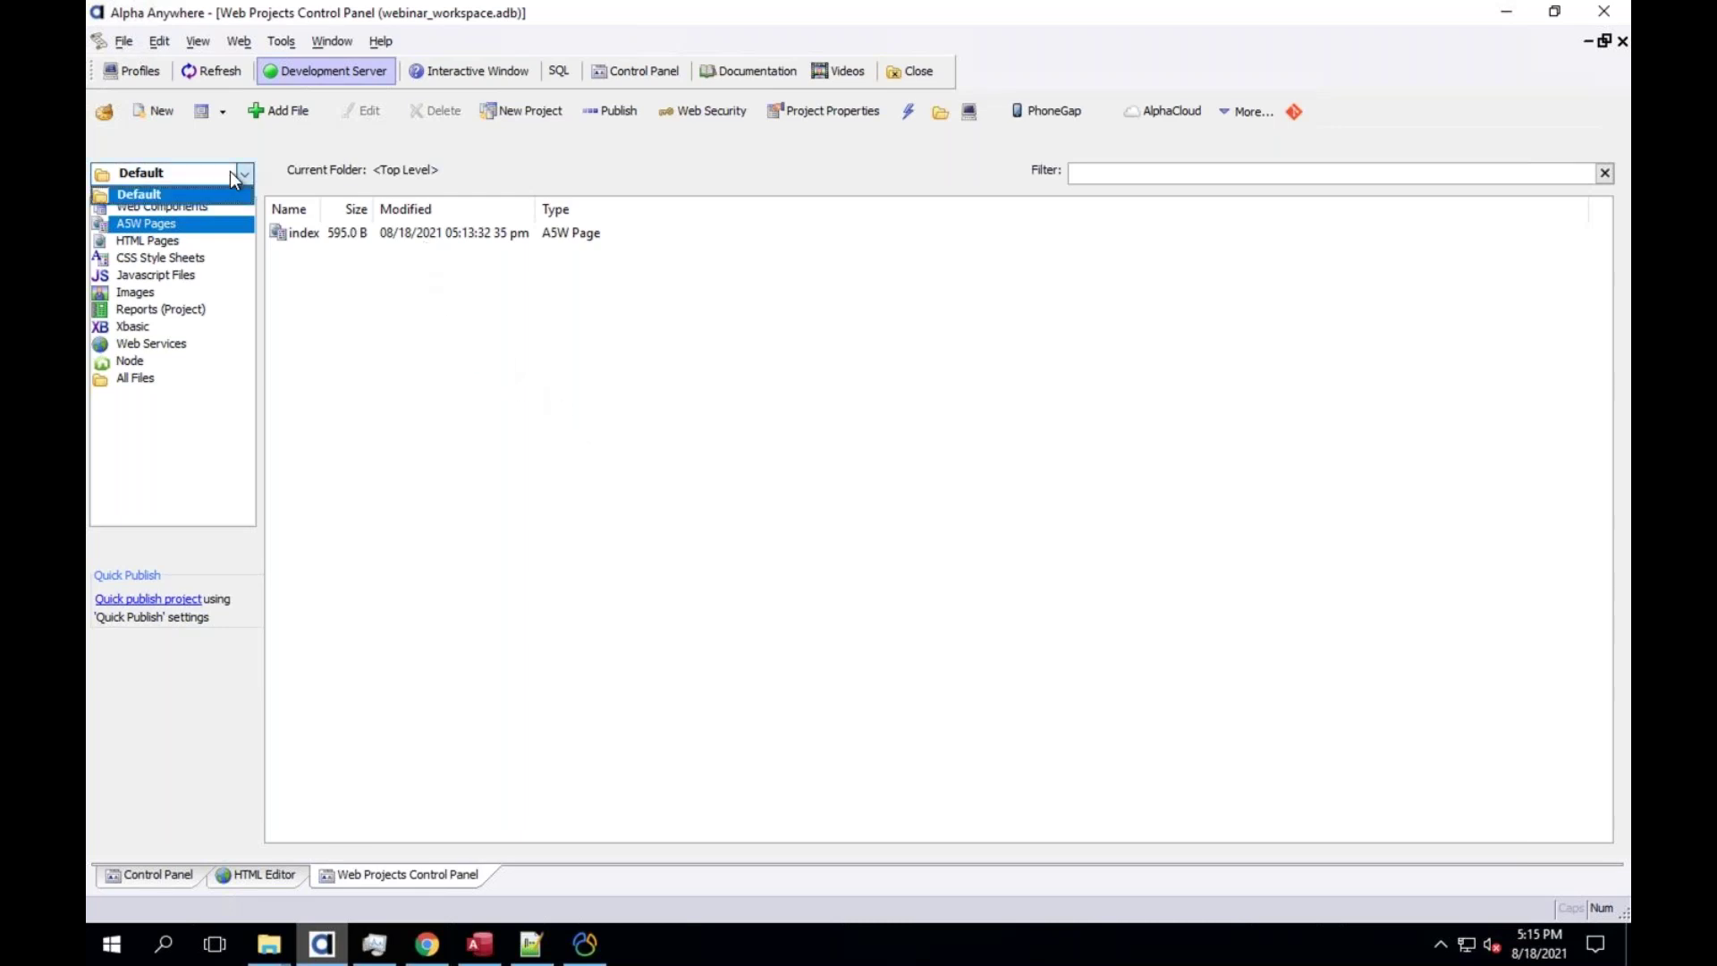
pyautogui.click(300, 155)
pyautogui.click(201, 174)
pyautogui.click(247, 179)
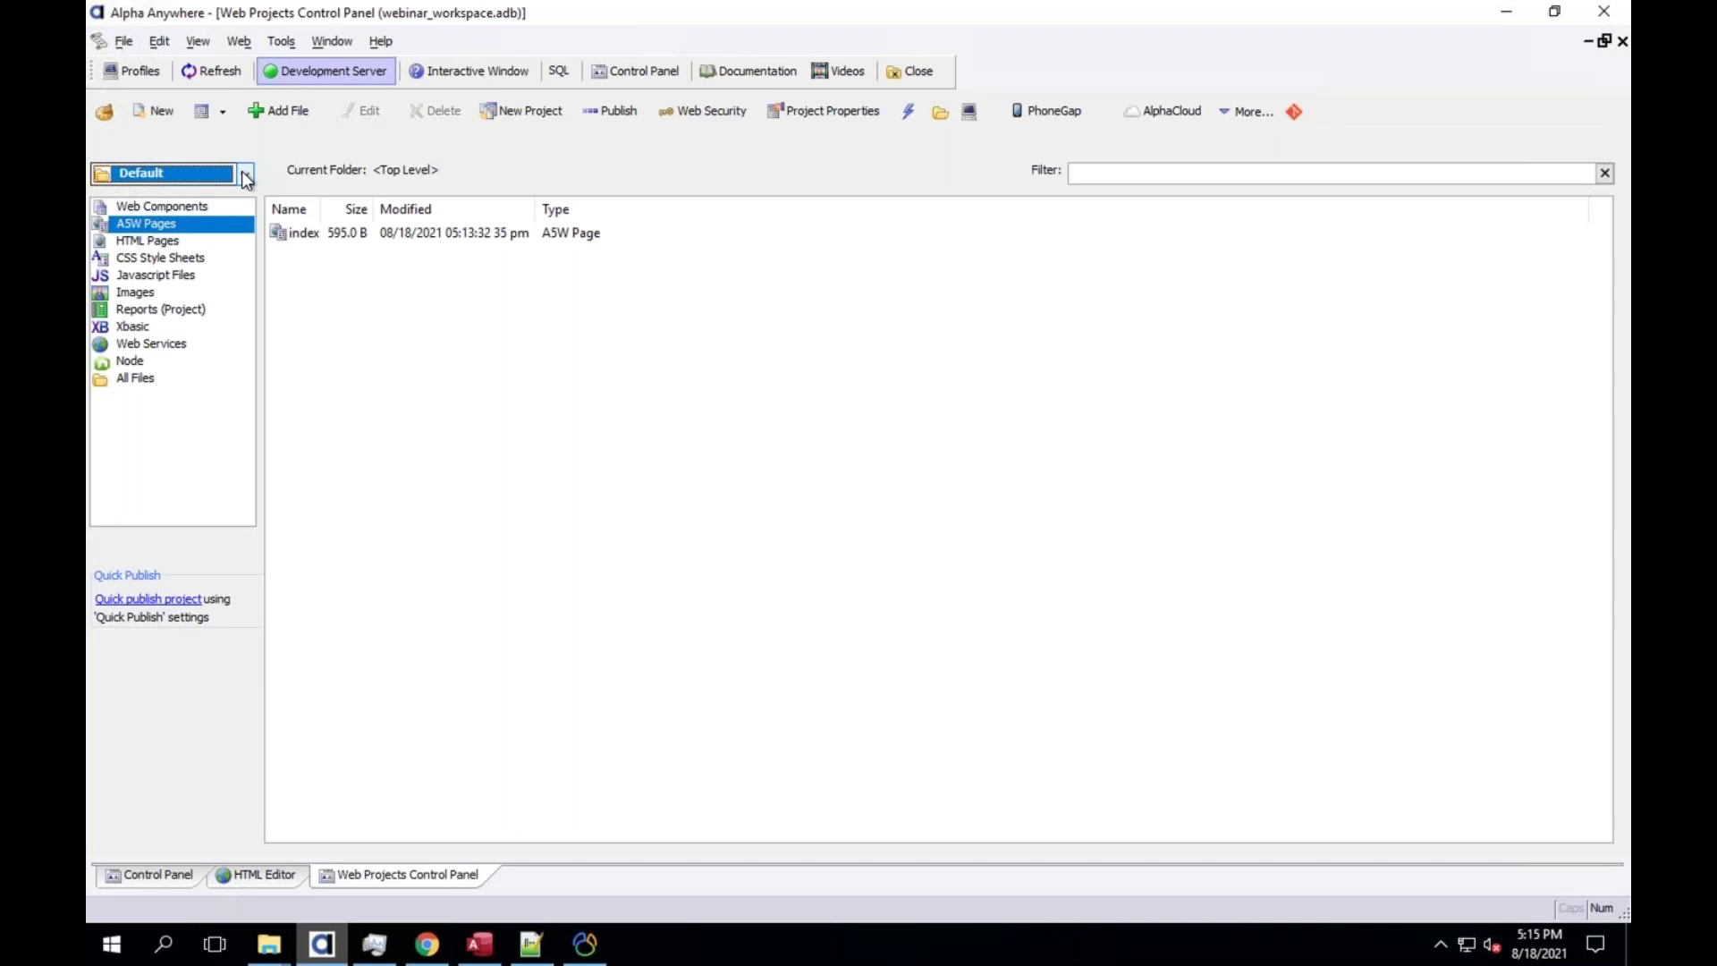
pyautogui.click(247, 179)
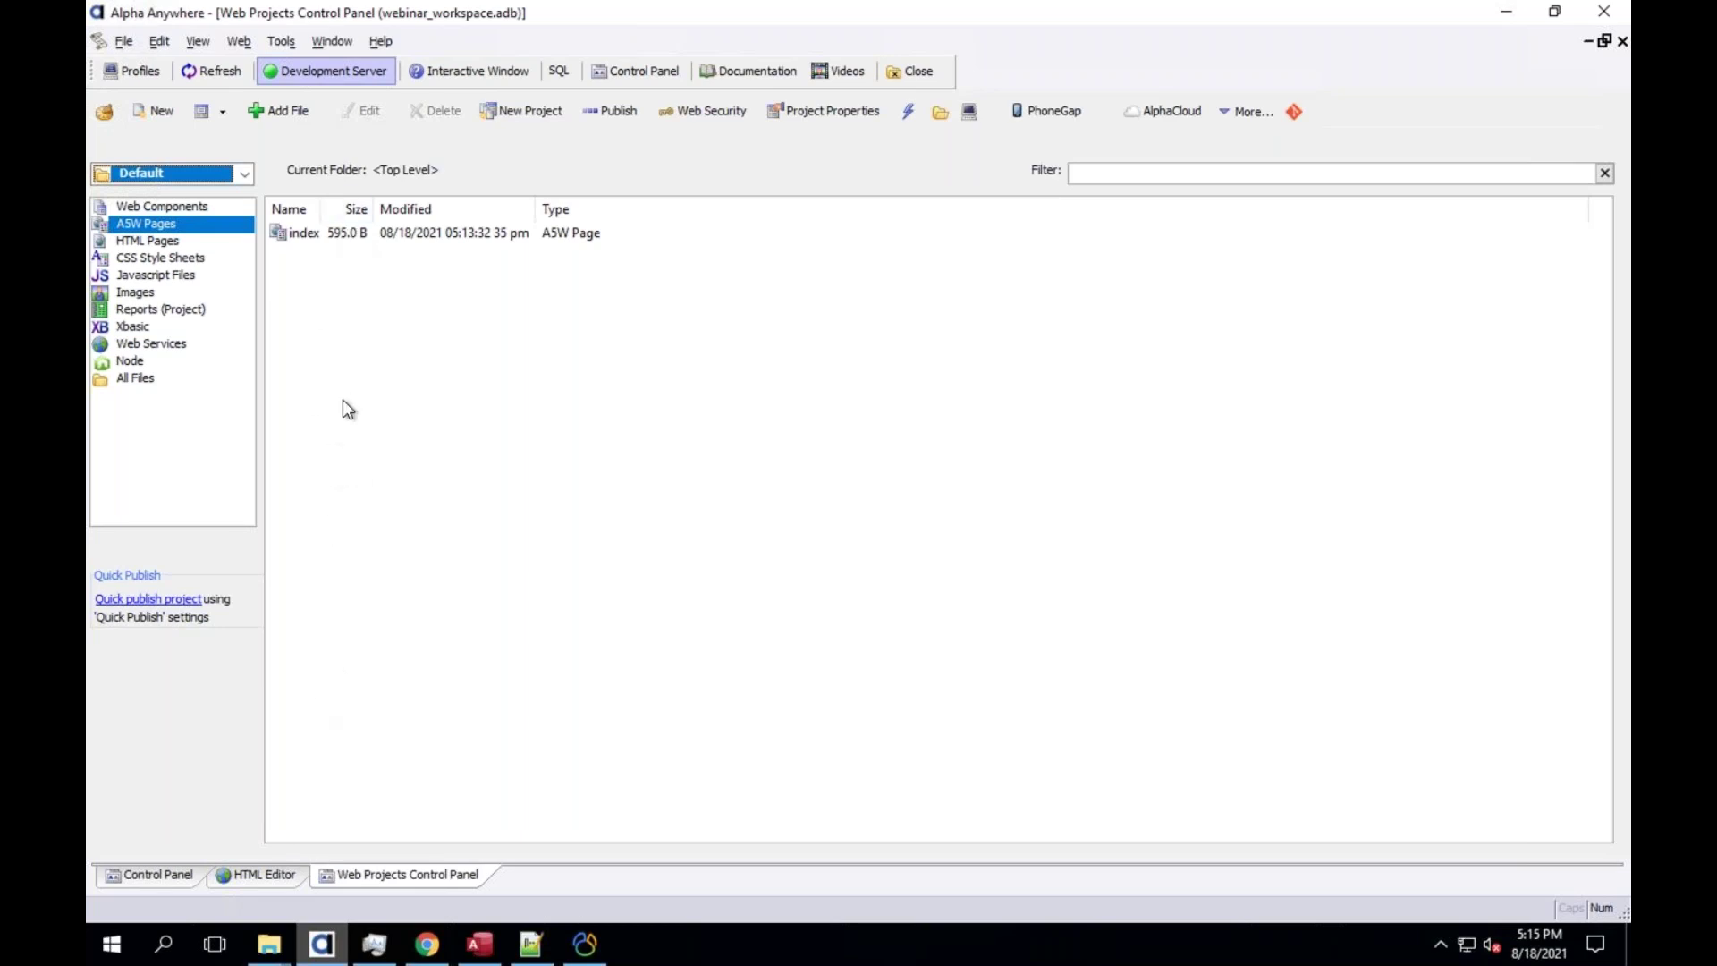
# Show the empty Web Components category and bring the Default.WebProject folder window forward
pyautogui.click(170, 207)
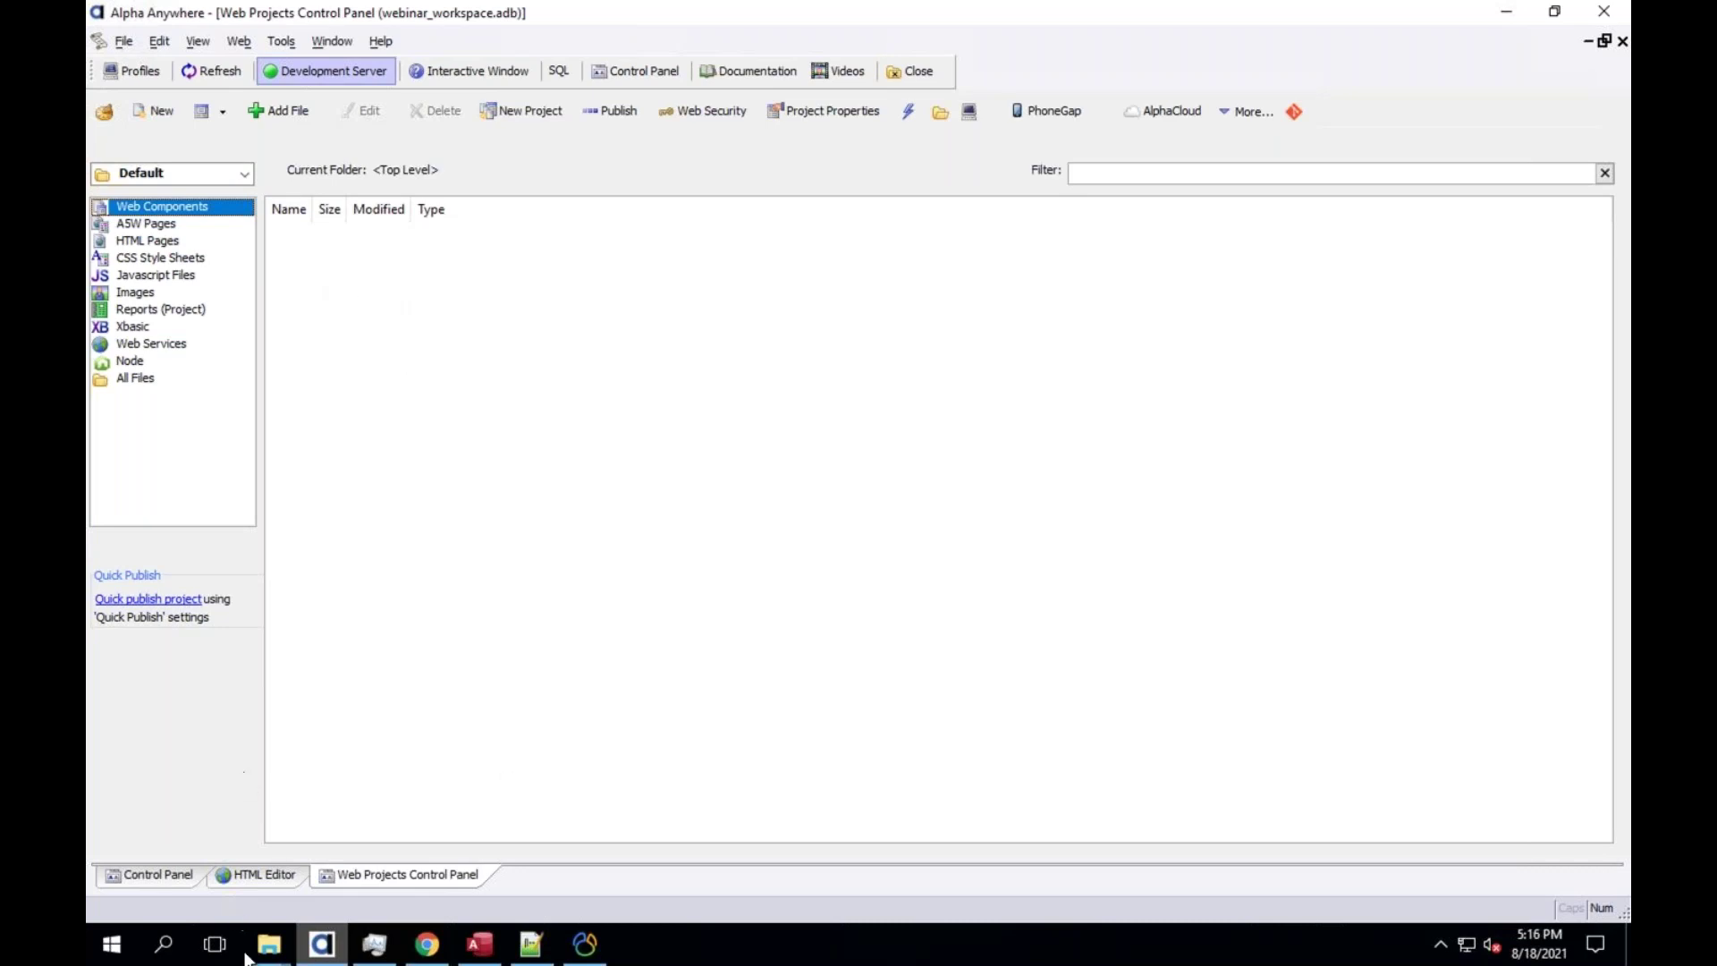
pyautogui.click(268, 944)
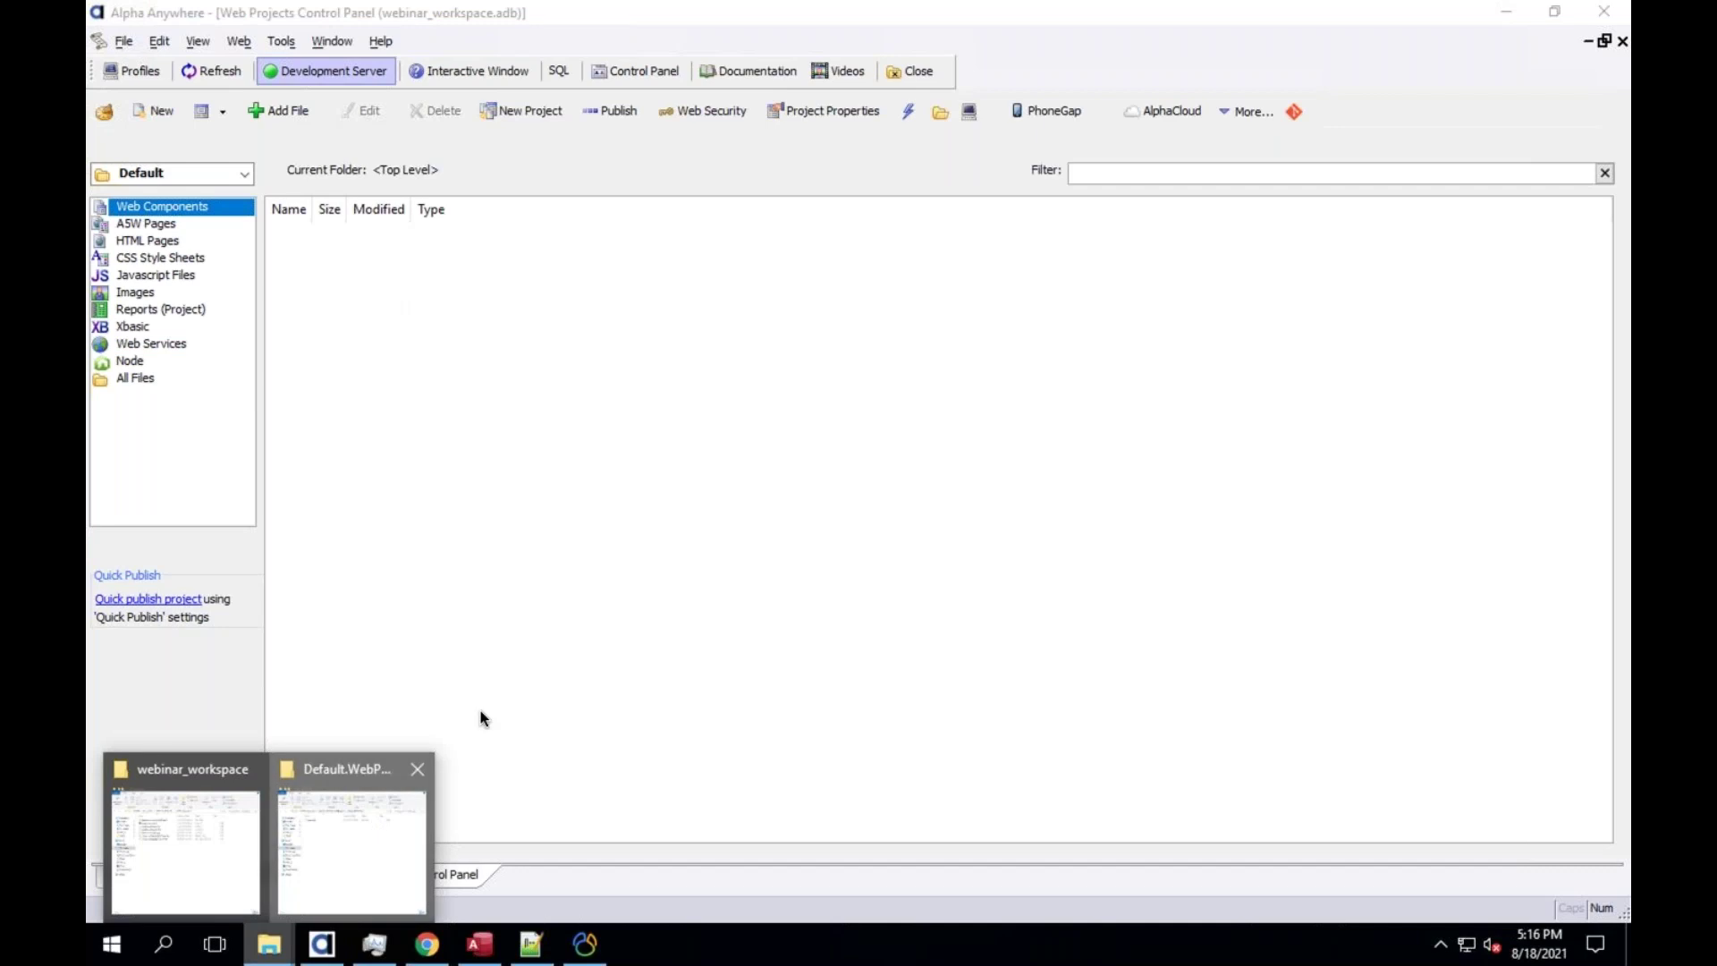
pyautogui.click(352, 841)
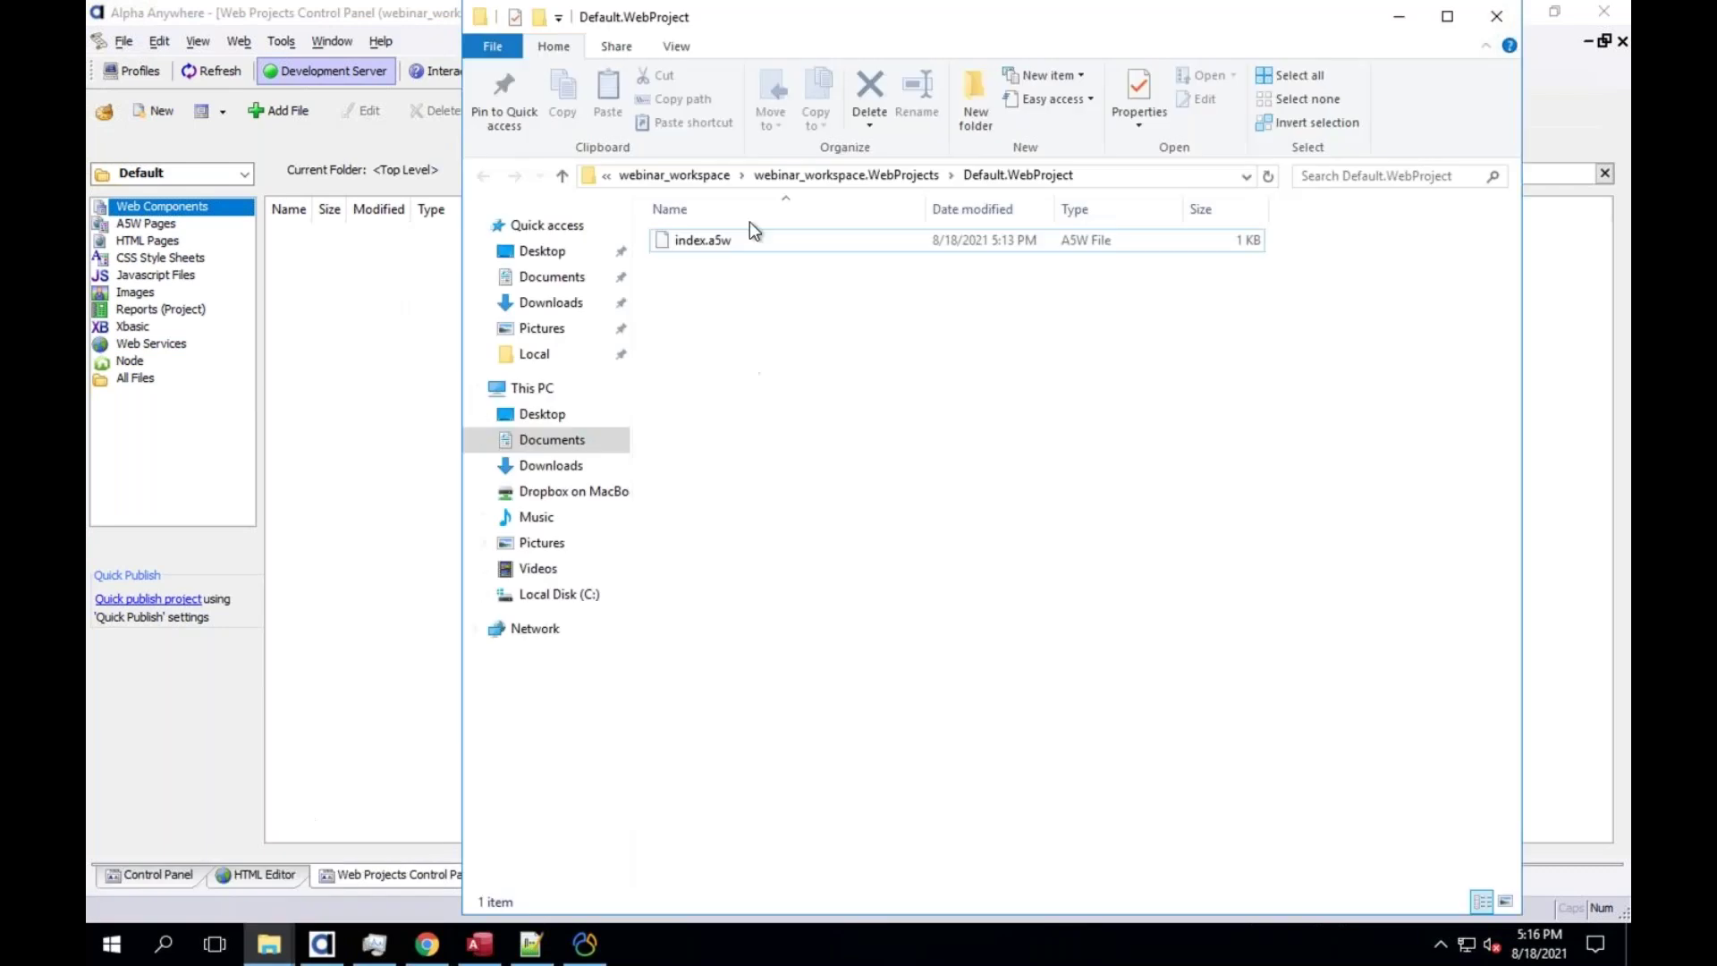
pyautogui.rightClick(749, 289)
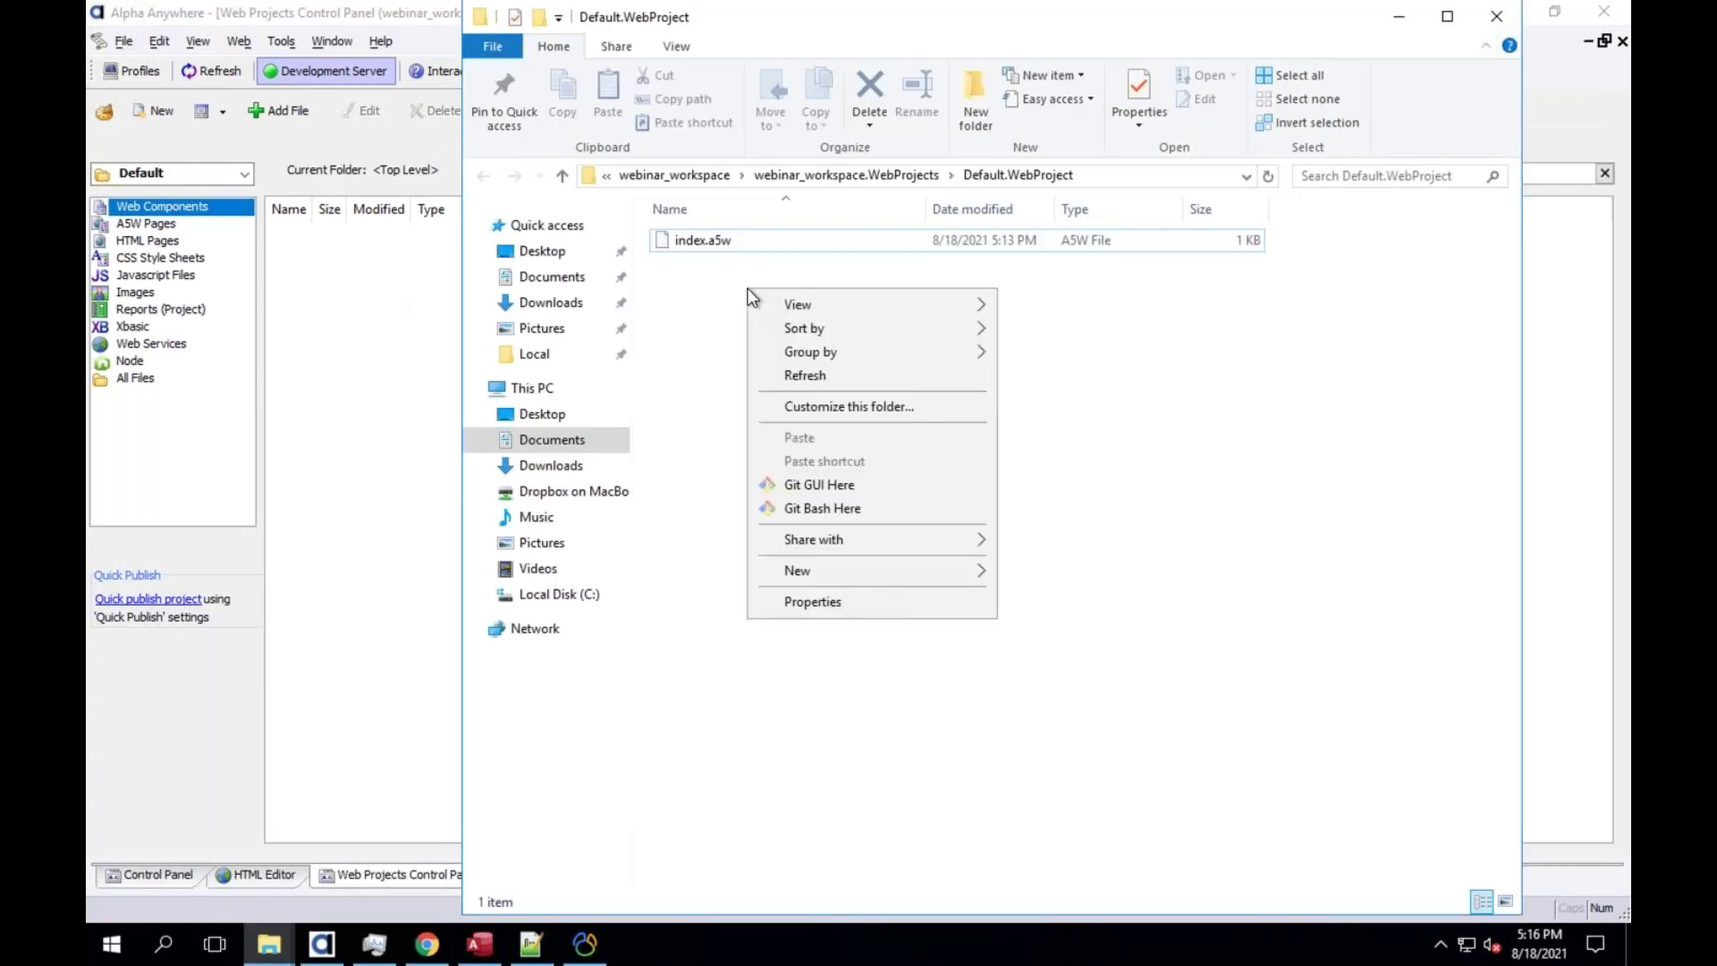
pyautogui.click(686, 384)
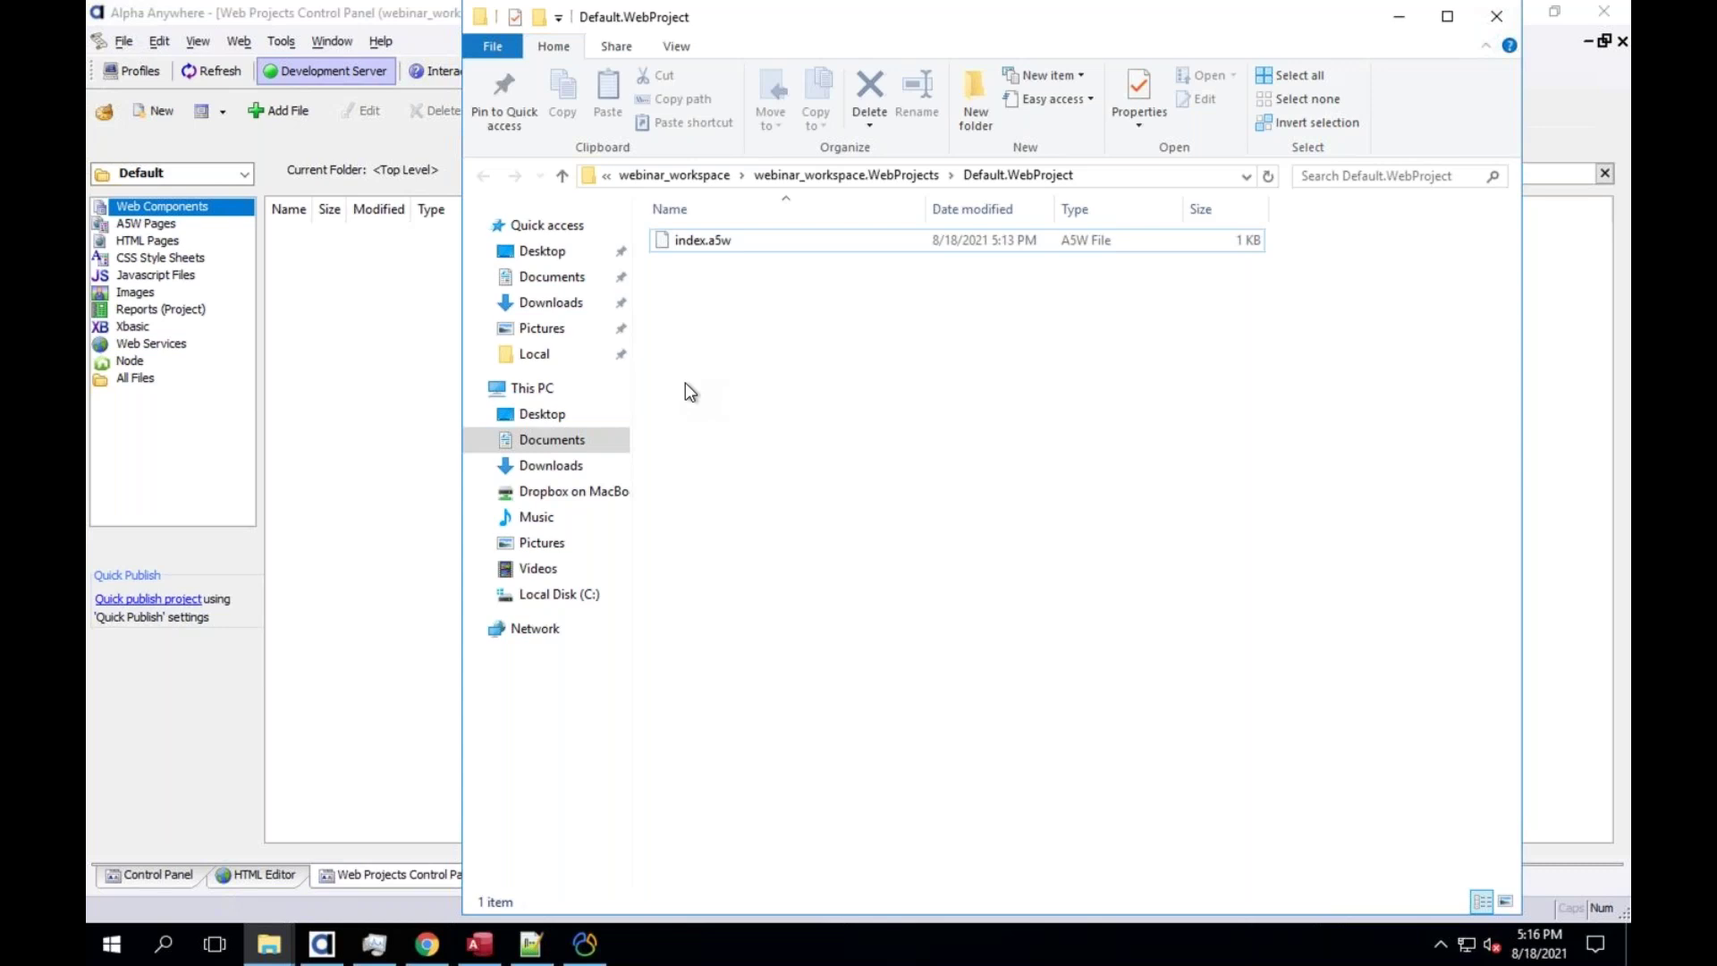
pyautogui.click(401, 346)
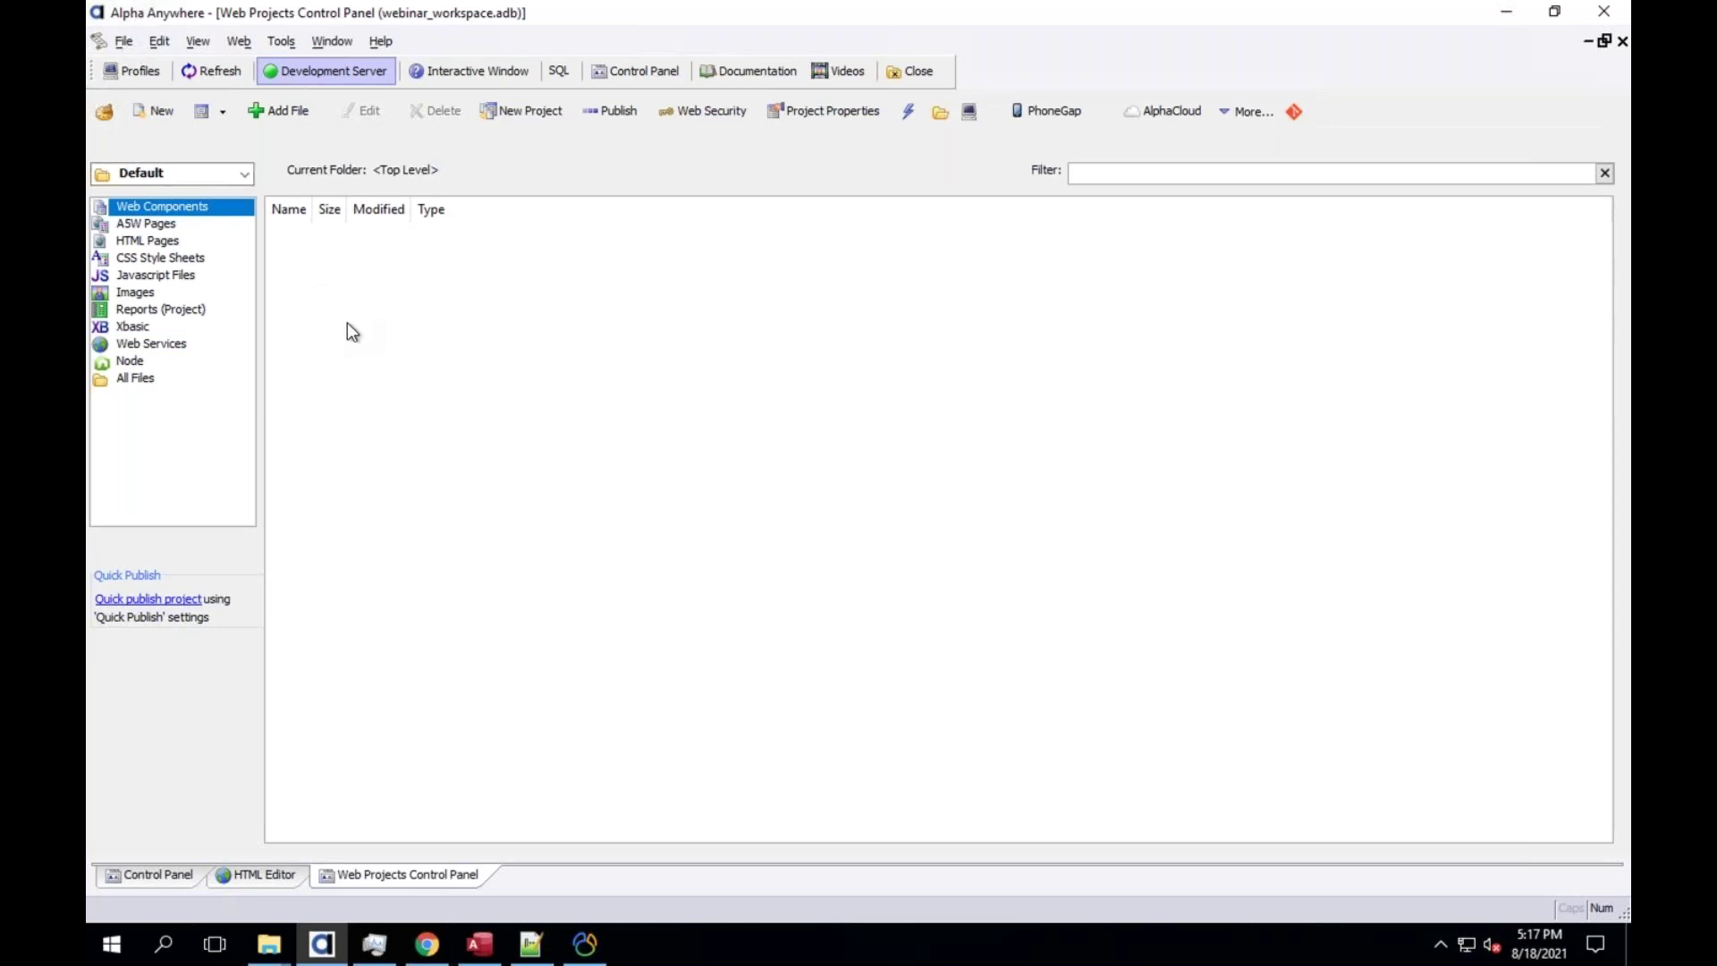
# Review the current project's A5W pages and the workspace project list
pyautogui.click(163, 226)
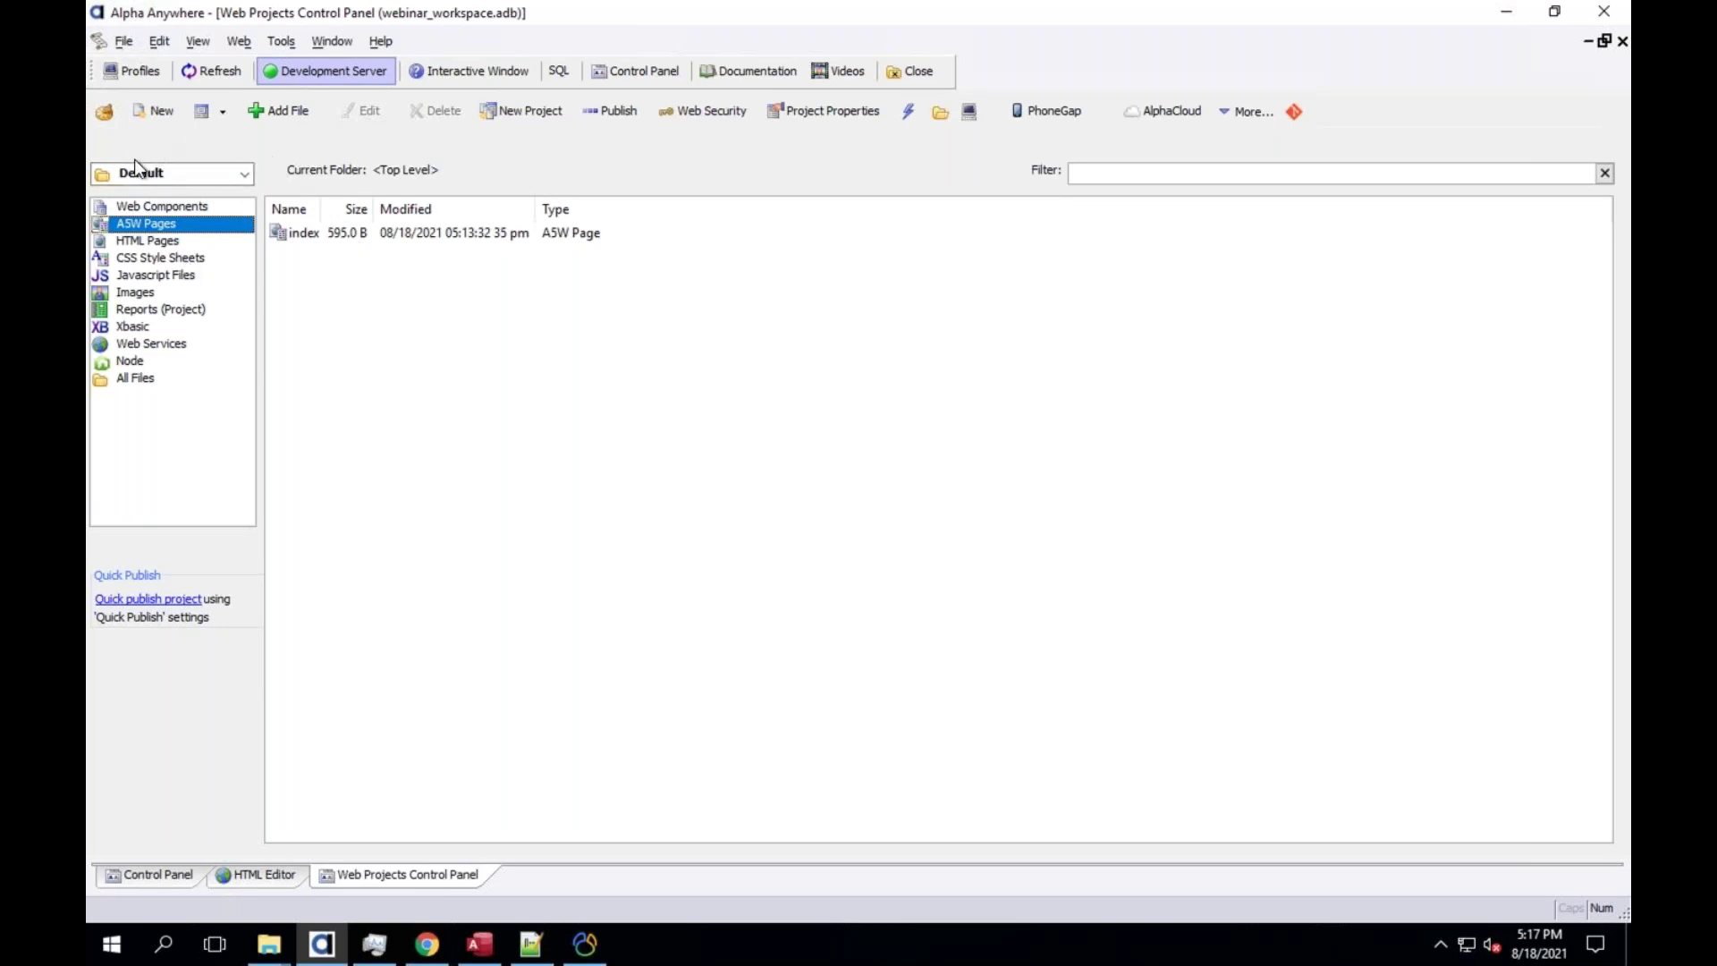
pyautogui.click(245, 174)
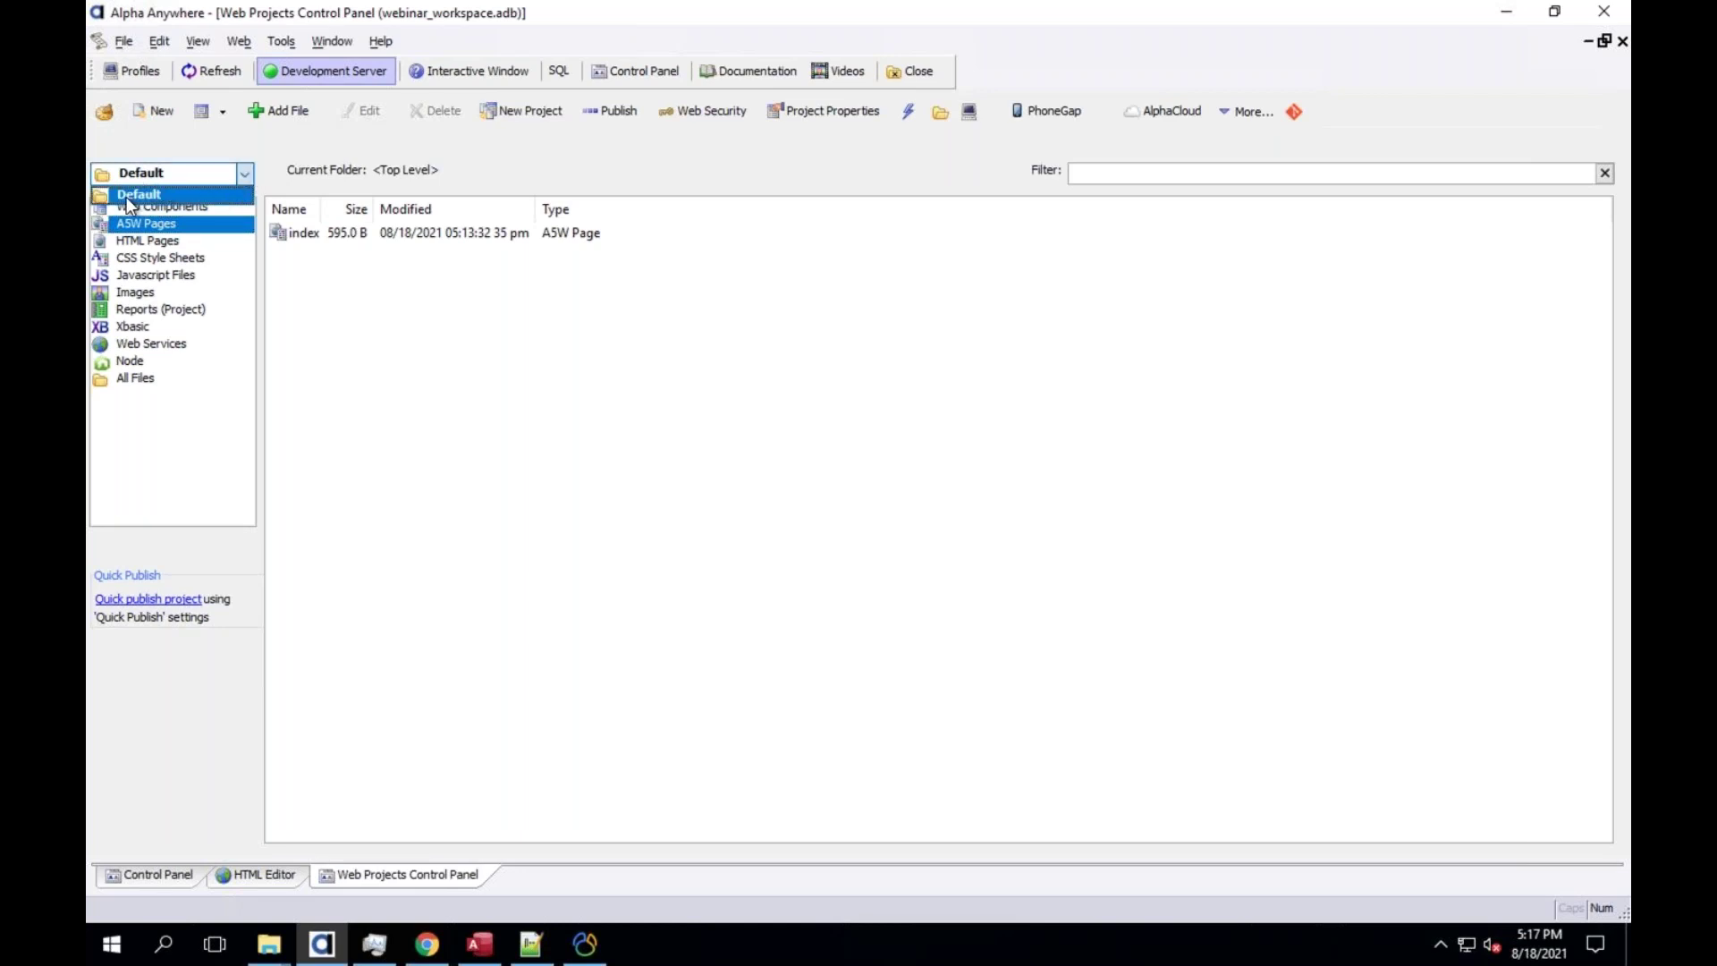
pyautogui.click(298, 170)
# Choose New Project from the File menu to open the Select Project Template dialog
pyautogui.click(123, 41)
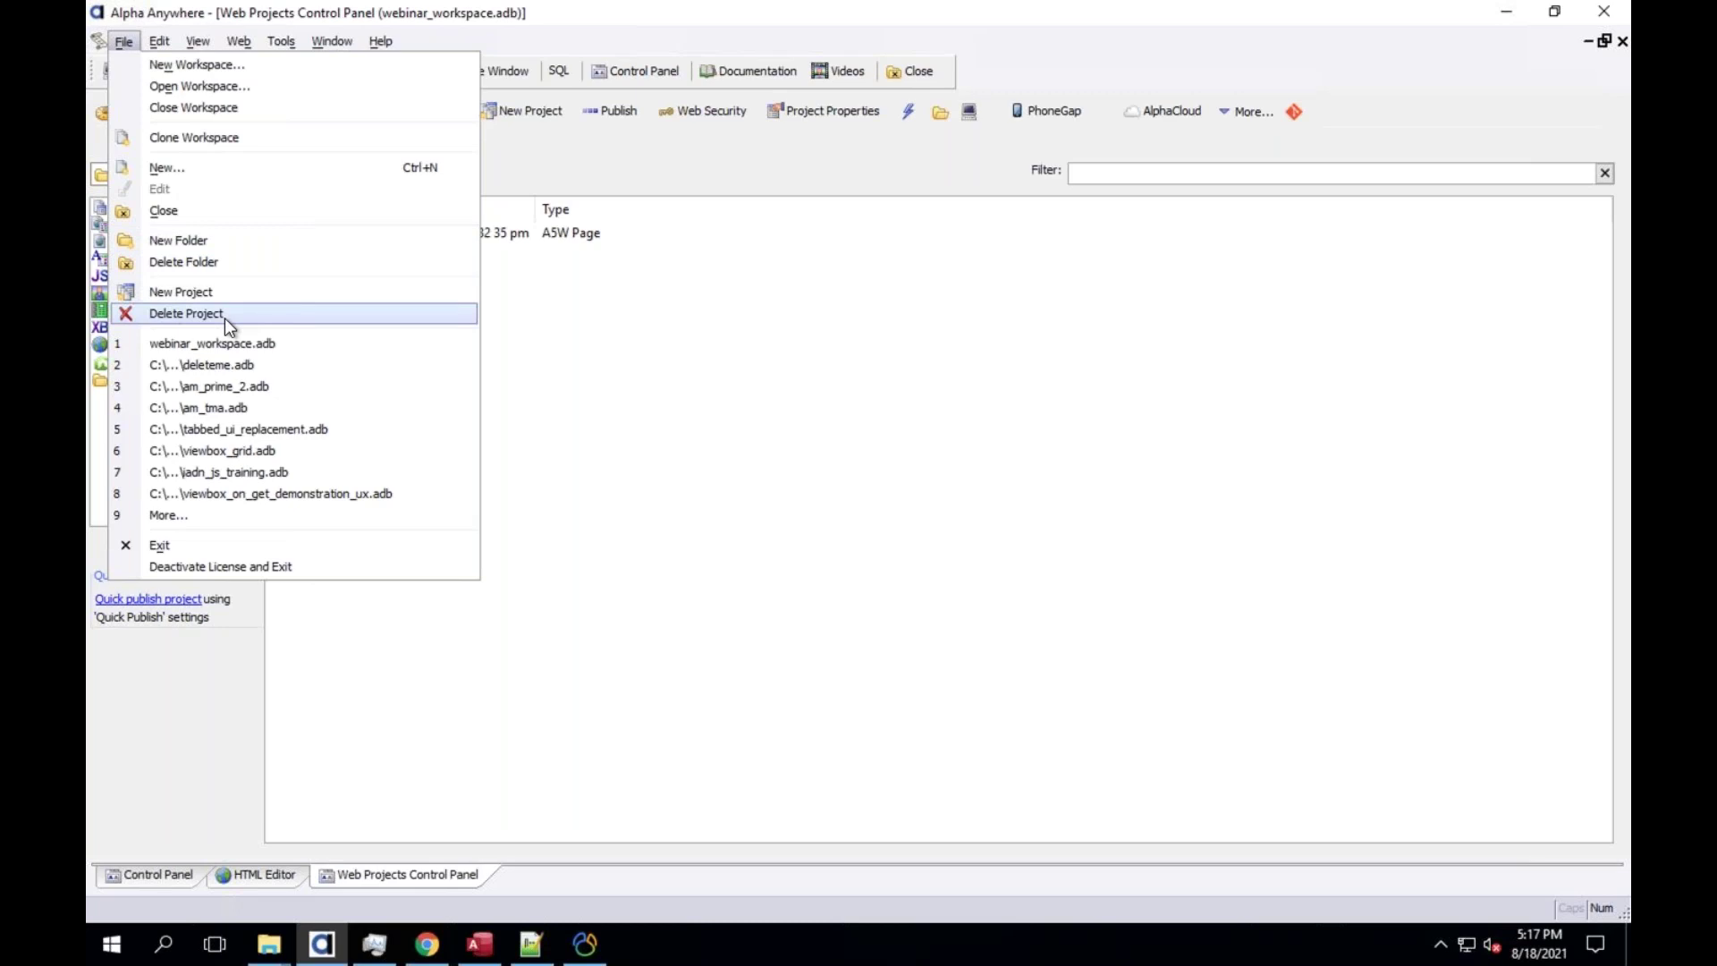
pyautogui.click(542, 173)
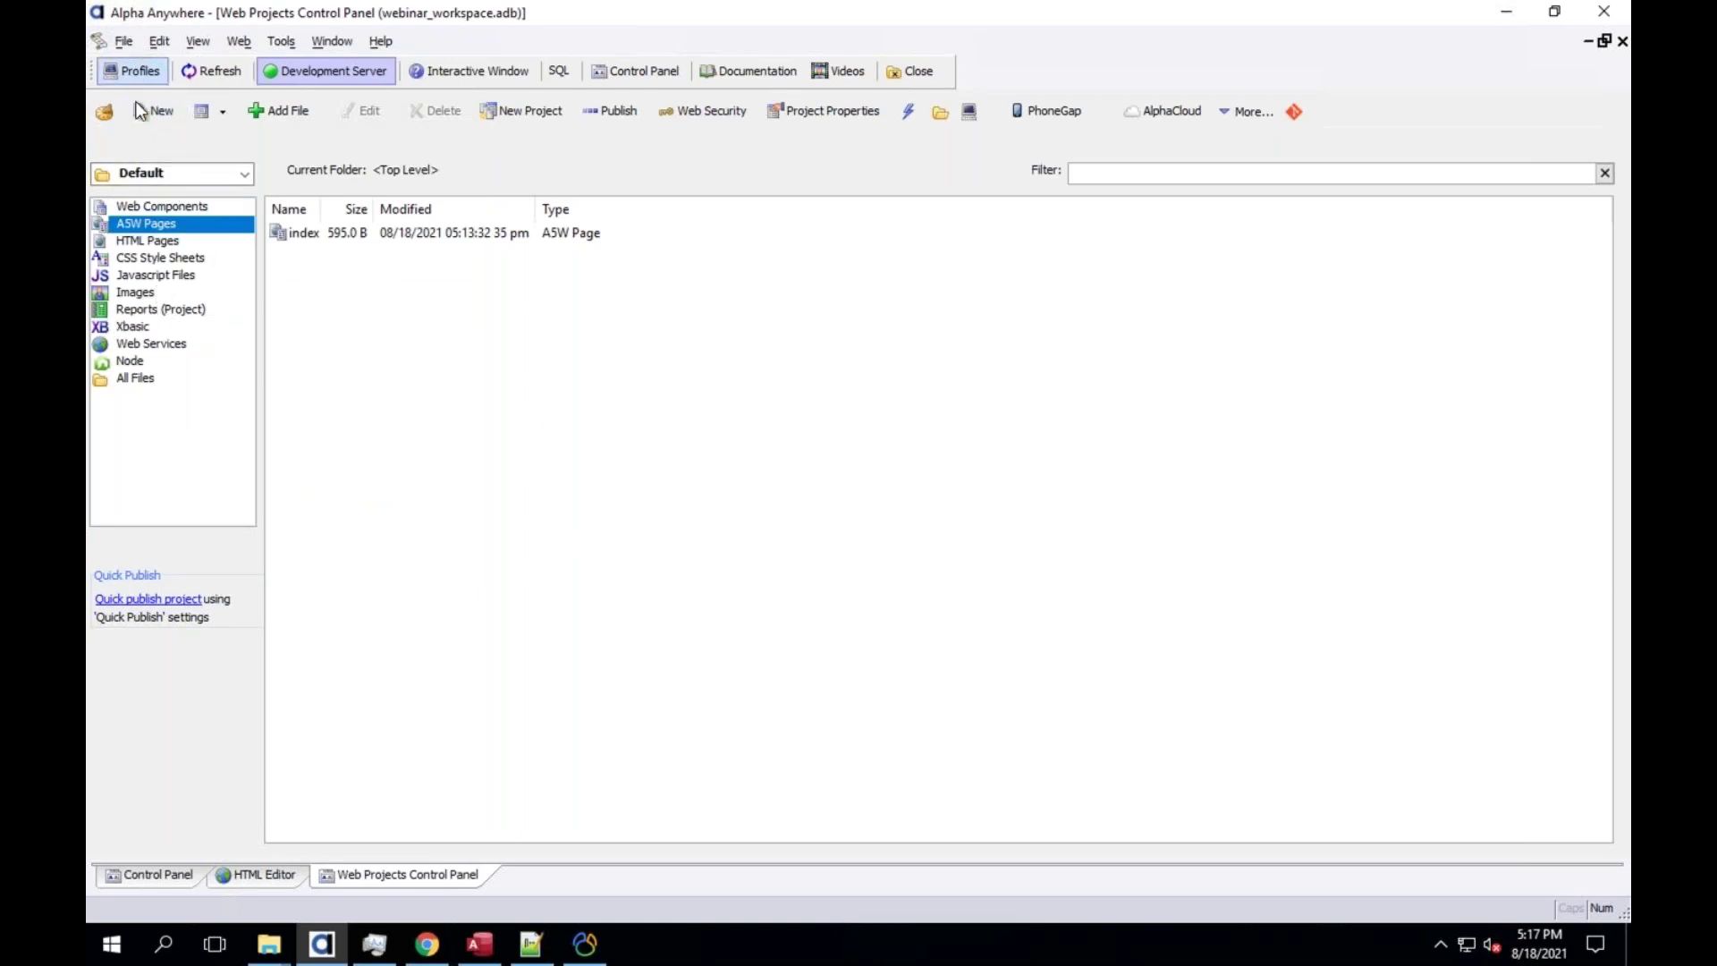
pyautogui.hotkey('alt', 'f')
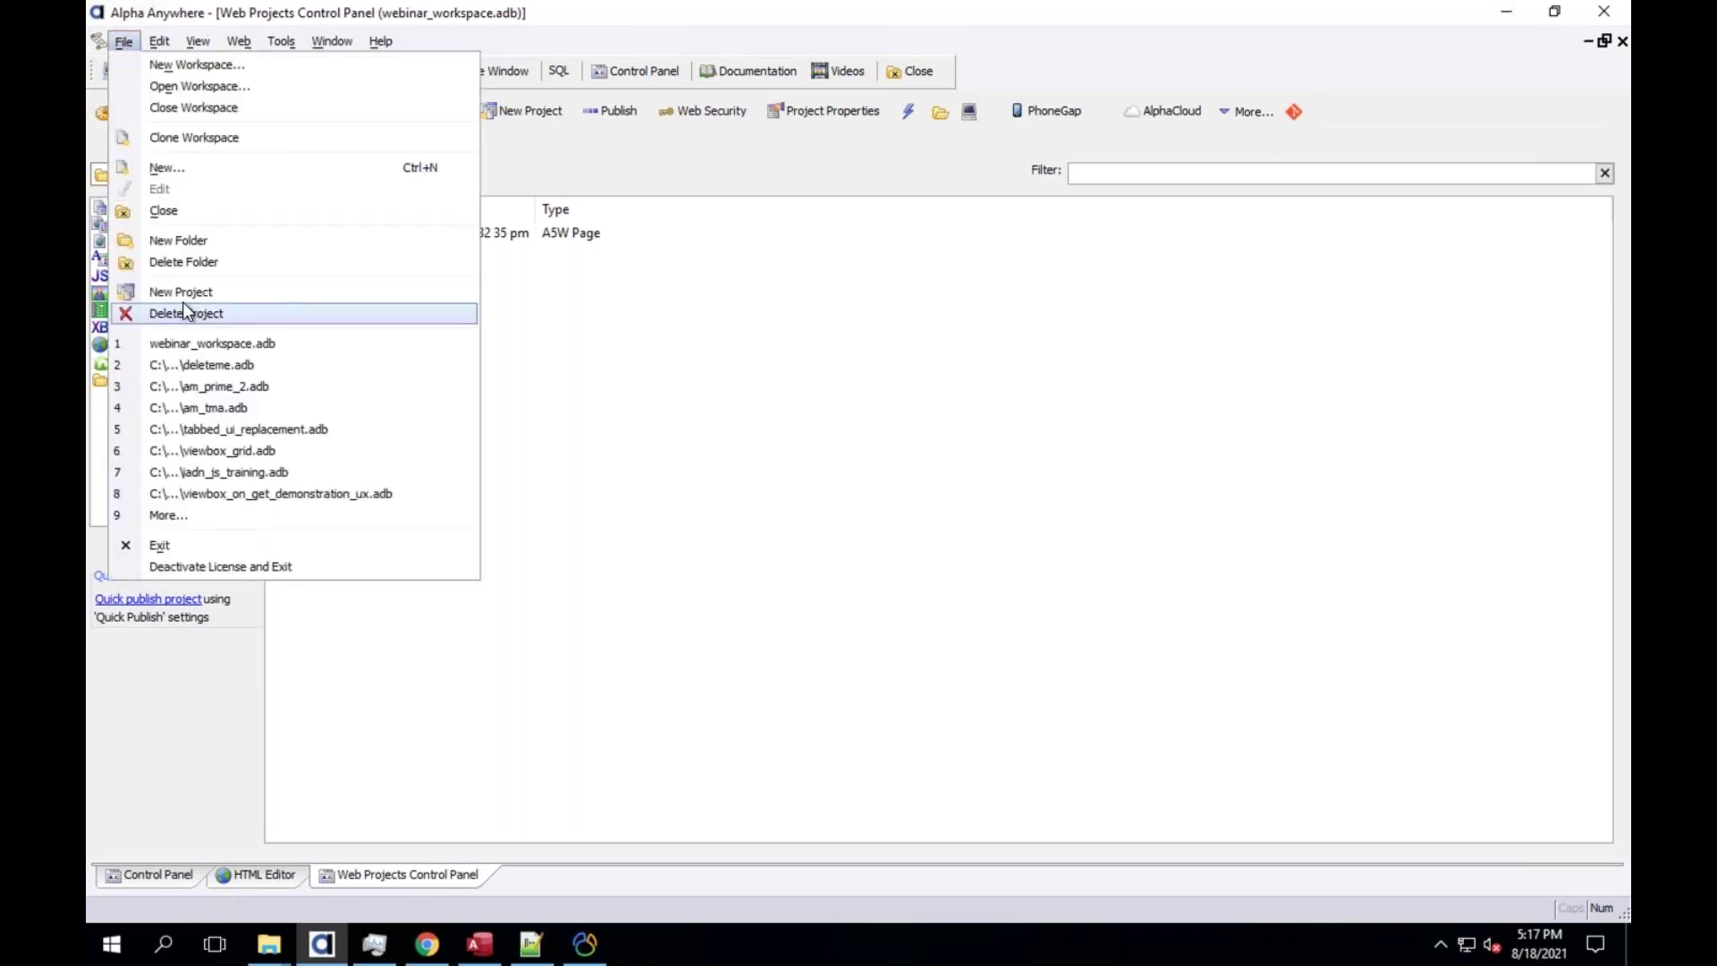
pyautogui.click(180, 292)
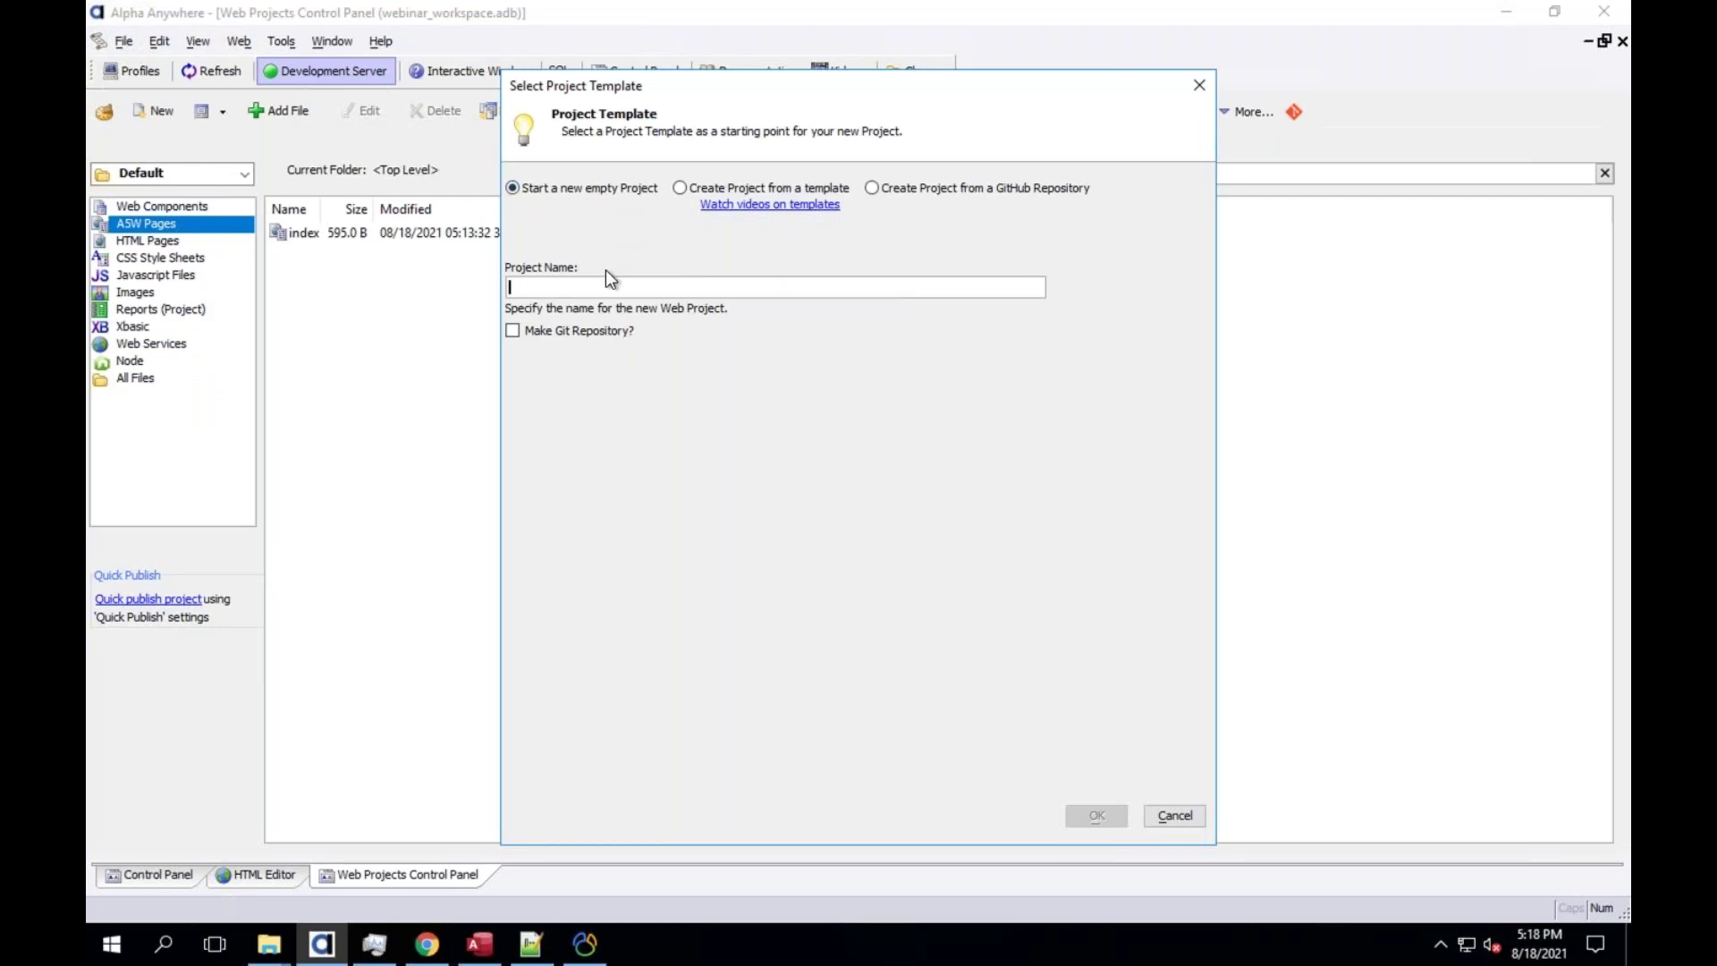
# Name the new empty project api_backend and confirm it
pyautogui.write('api_backend')
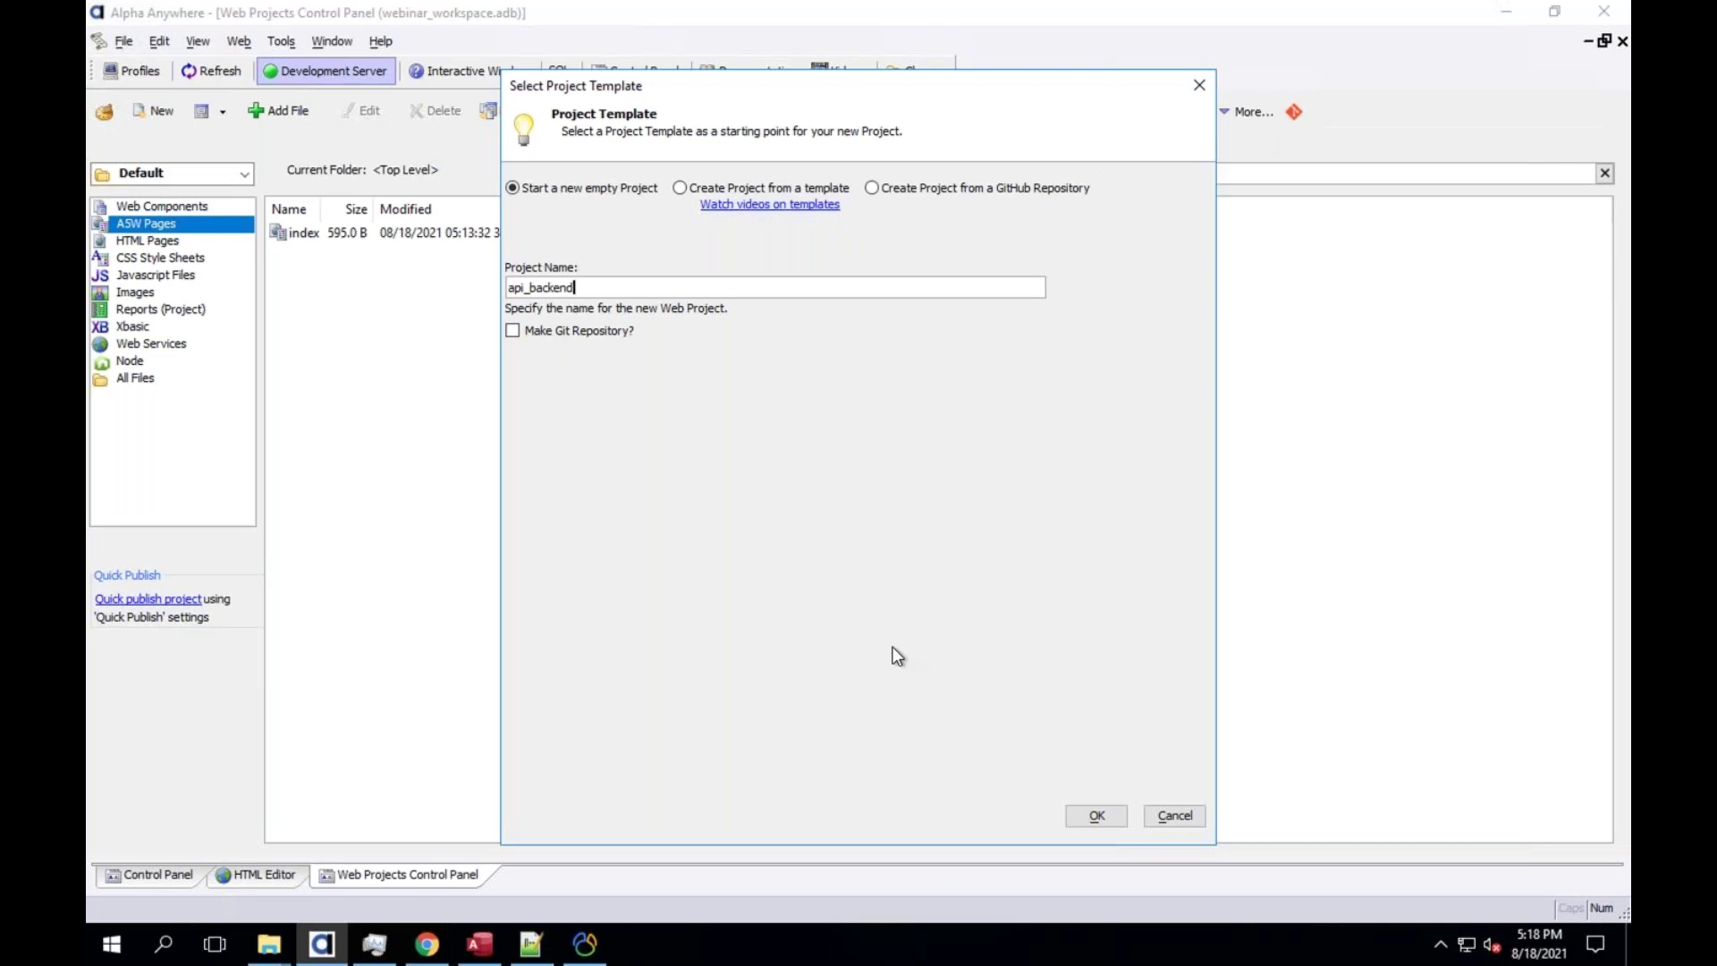
pyautogui.click(1095, 816)
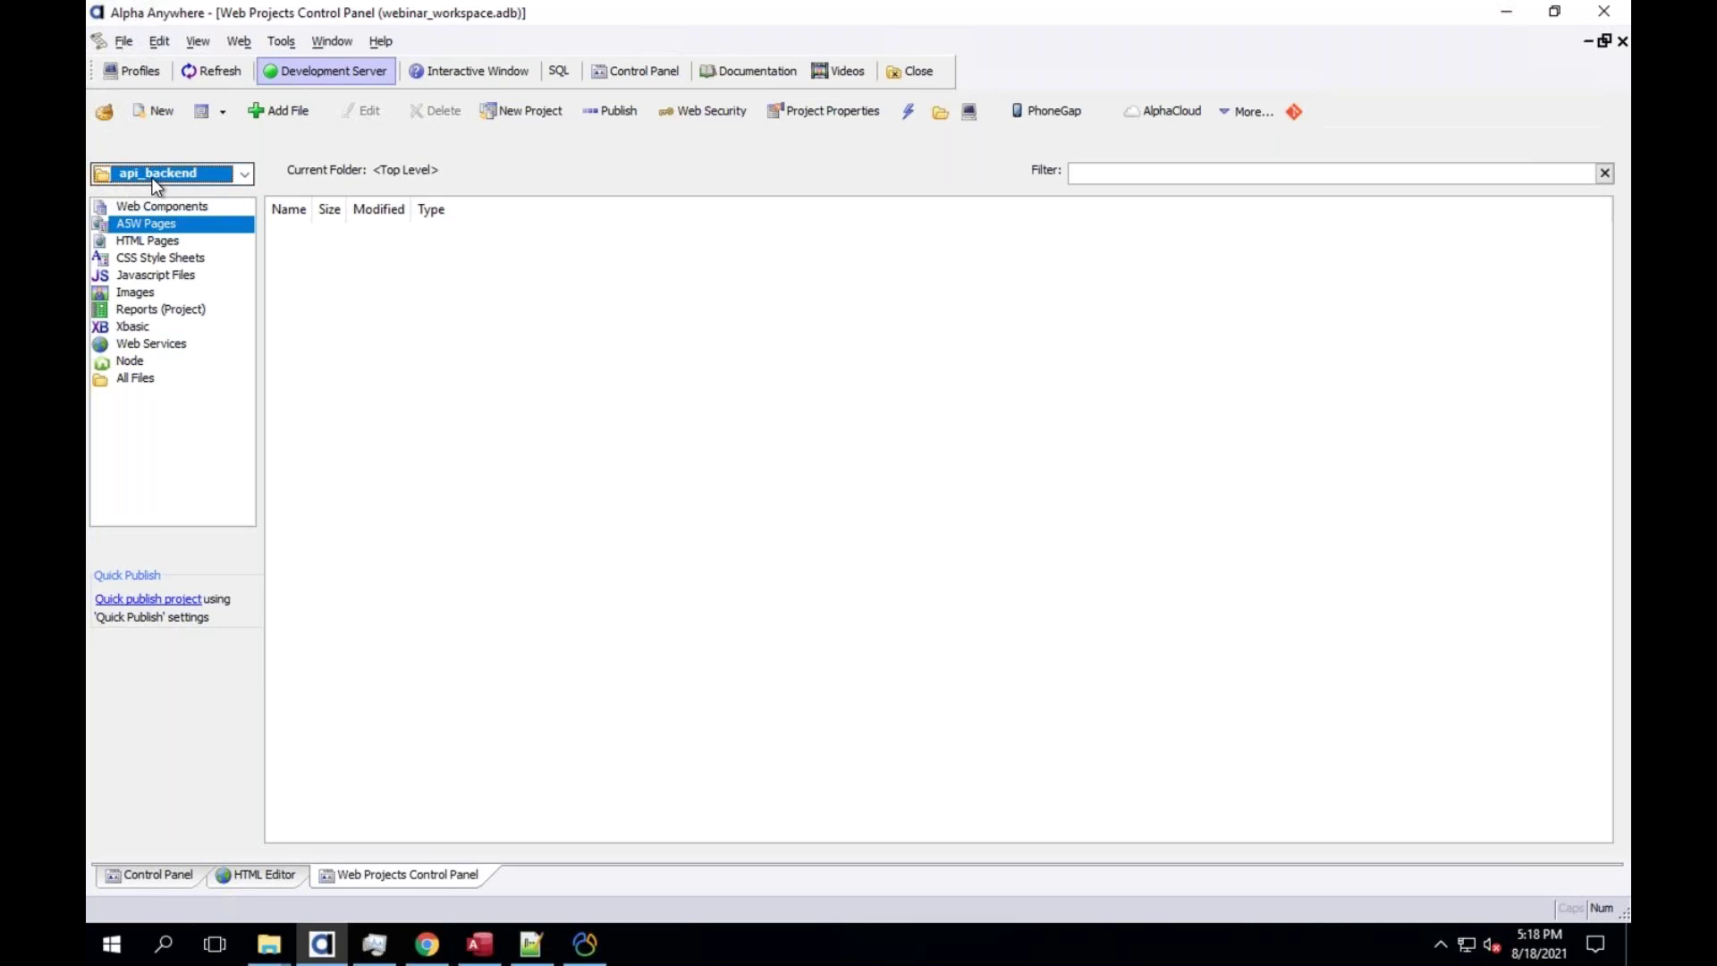
# Keep api_backend as the current project and open its api_backend.WebProject folder in File Explorer
pyautogui.click(244, 175)
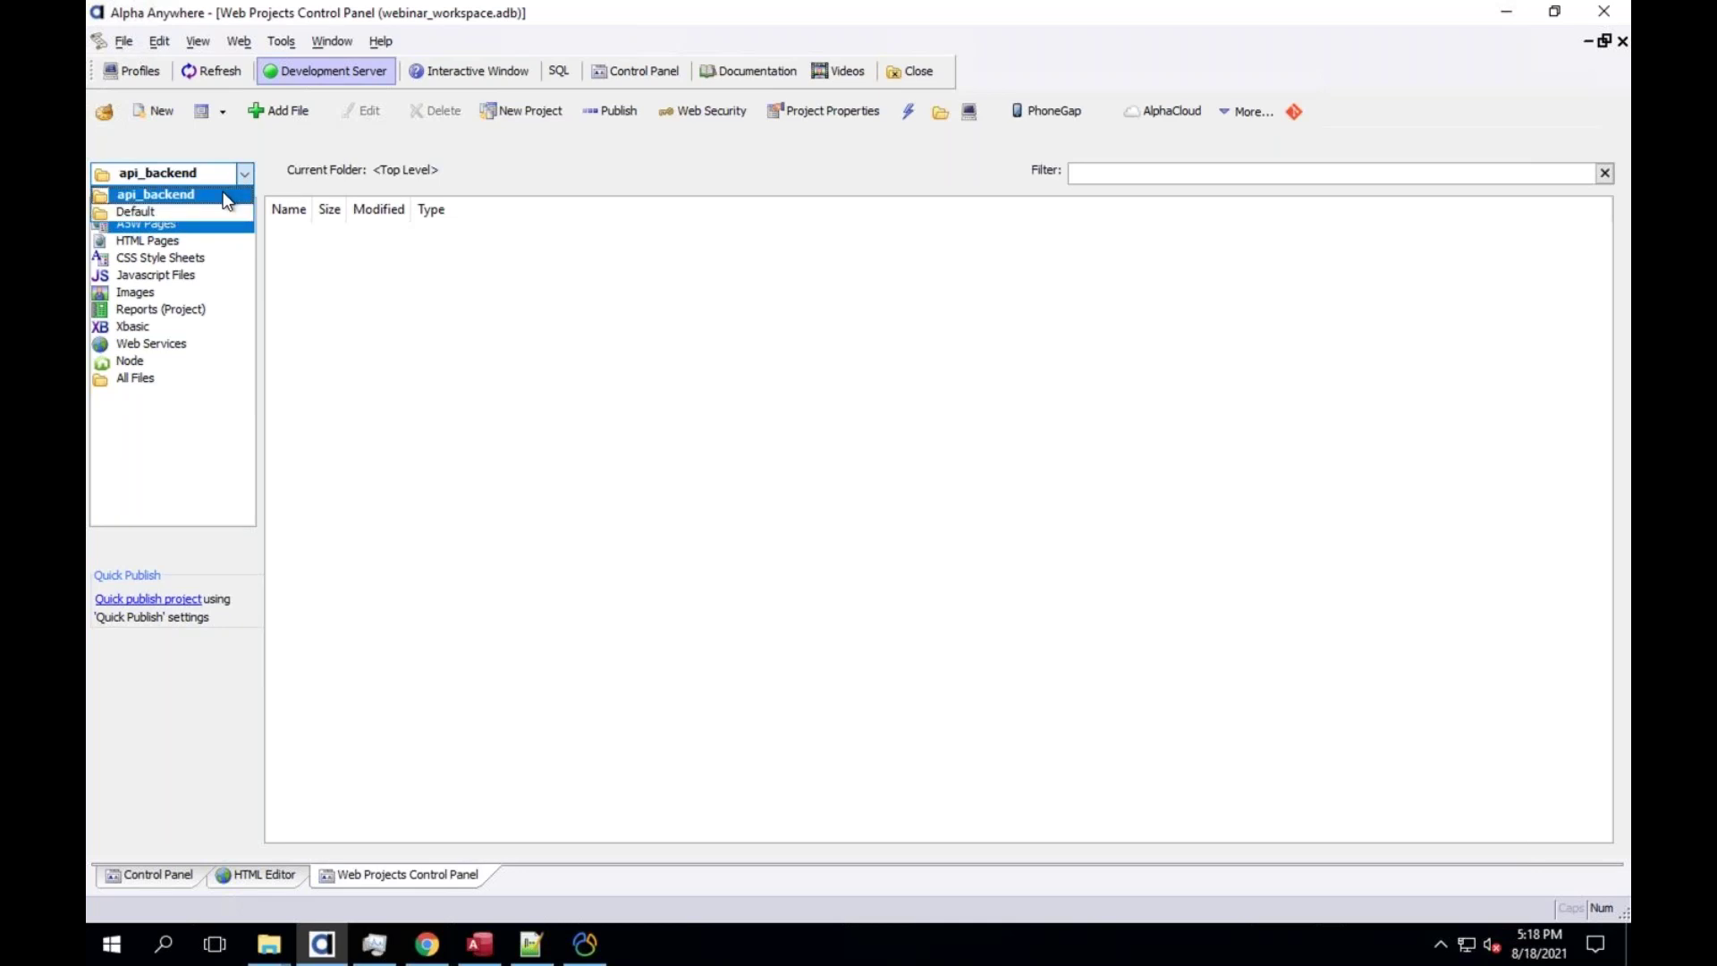
pyautogui.click(223, 194)
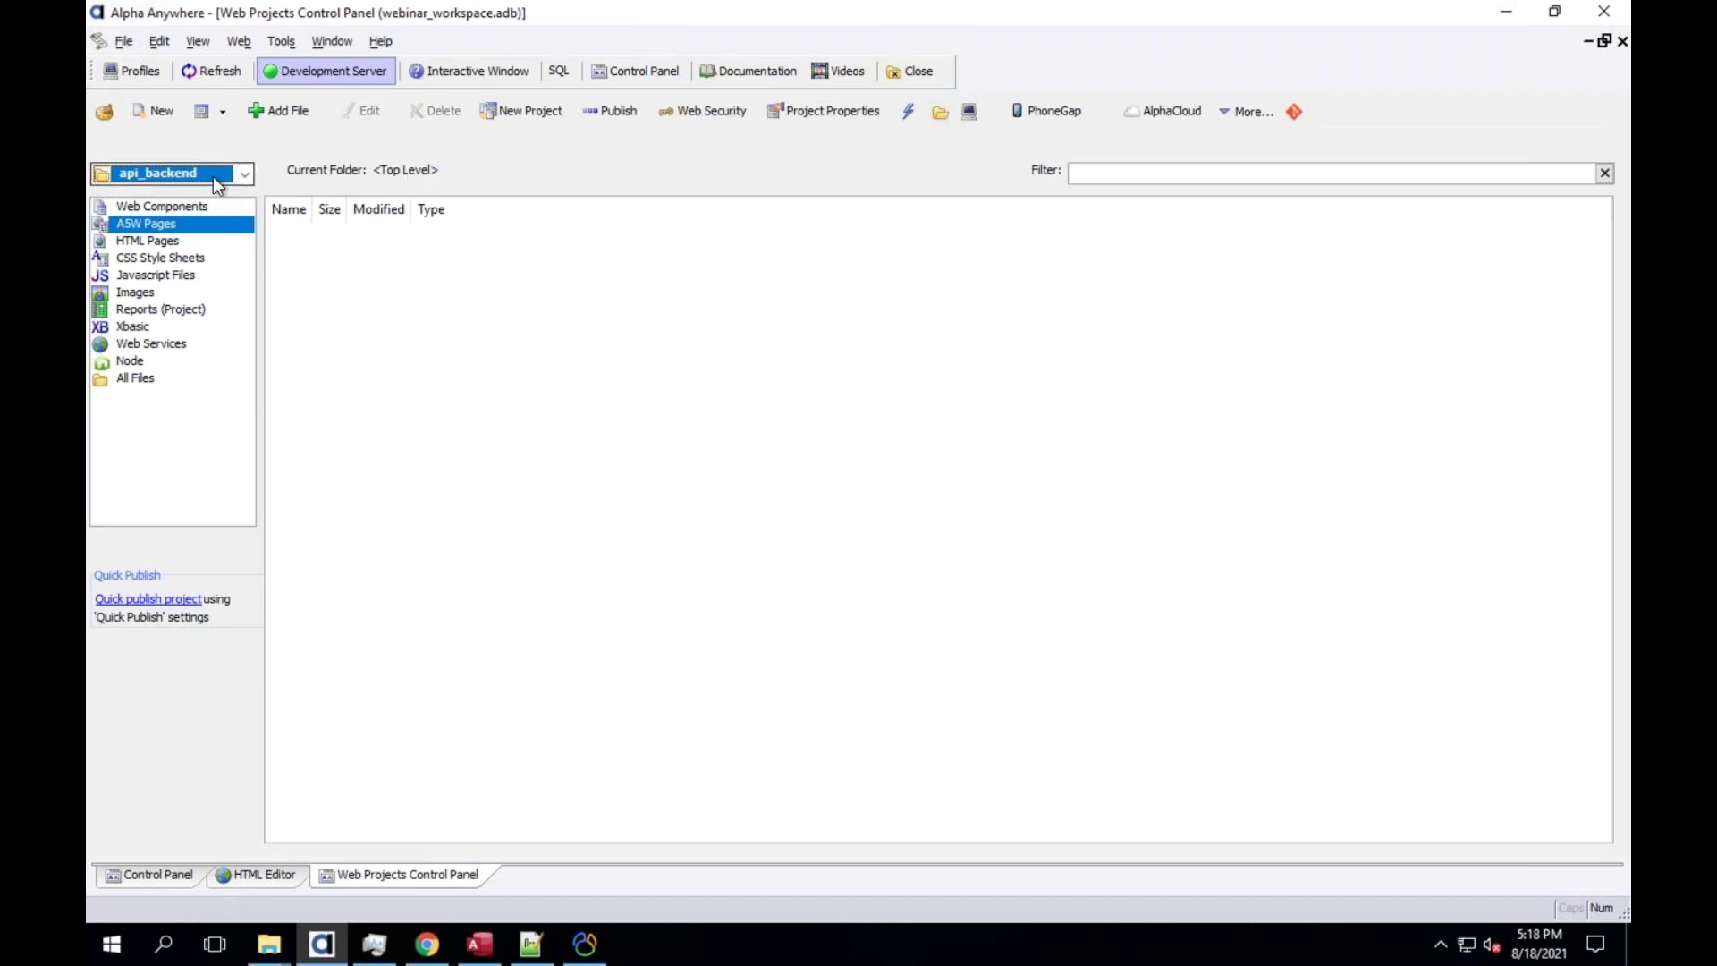
pyautogui.click(940, 111)
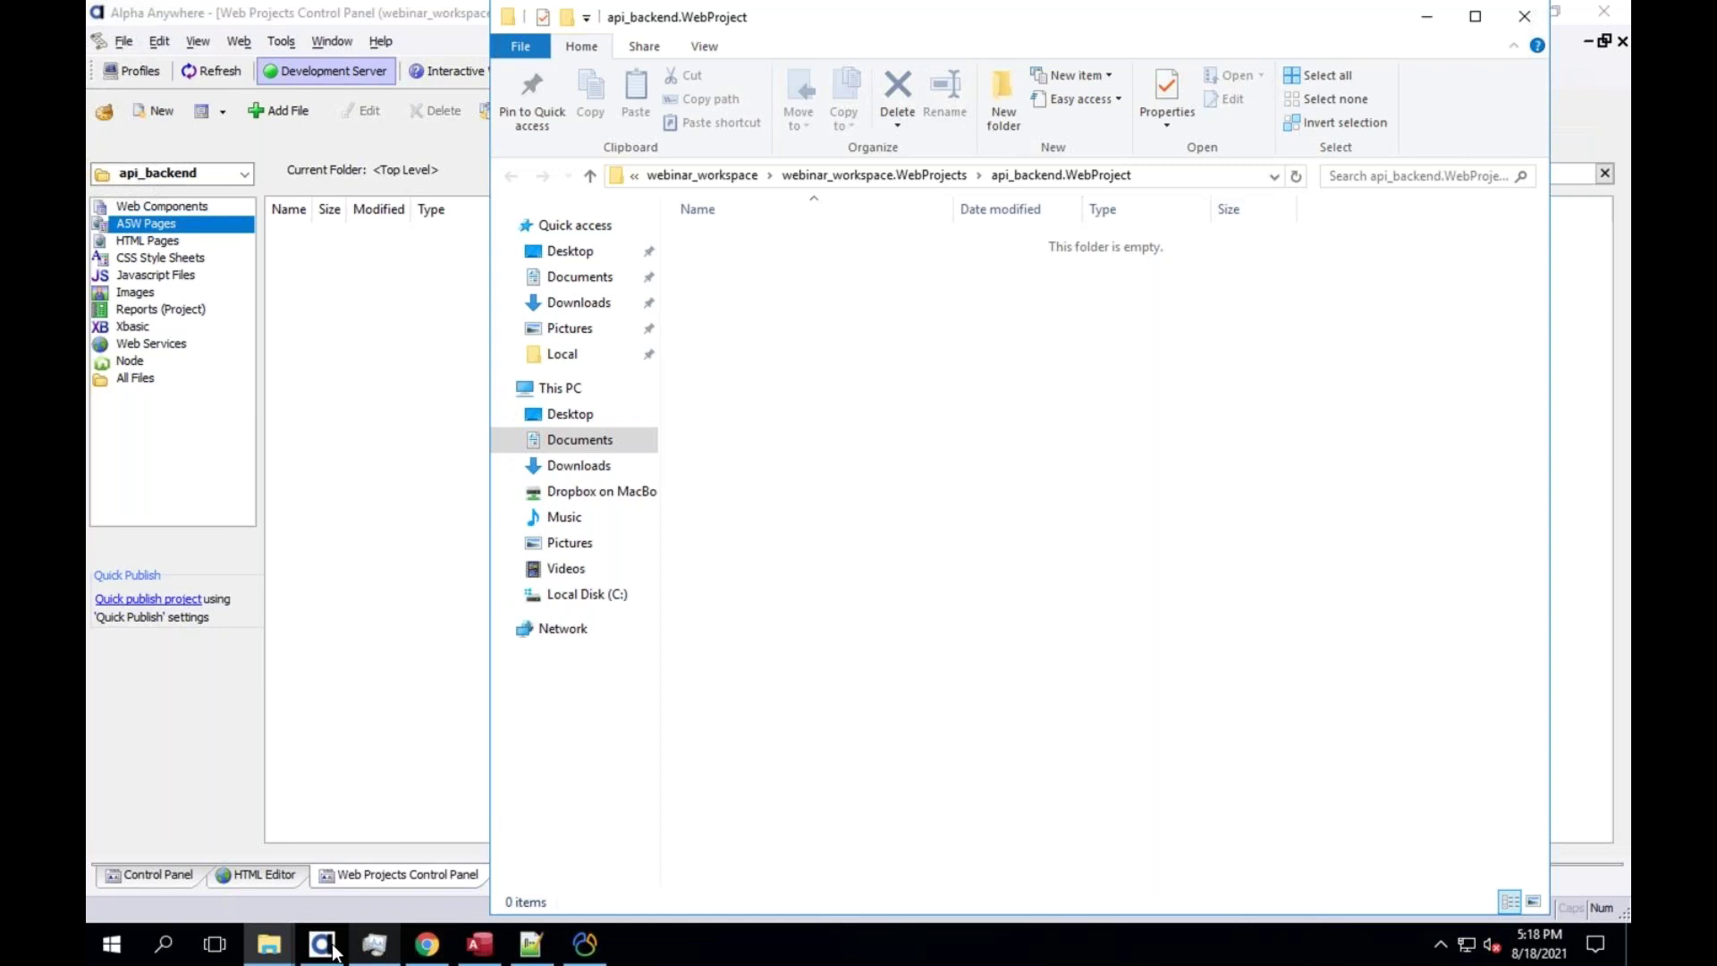
# Place the Default.WebProject folder with index.a5w beside the empty api_backend.WebProject folder
pyautogui.click(269, 943)
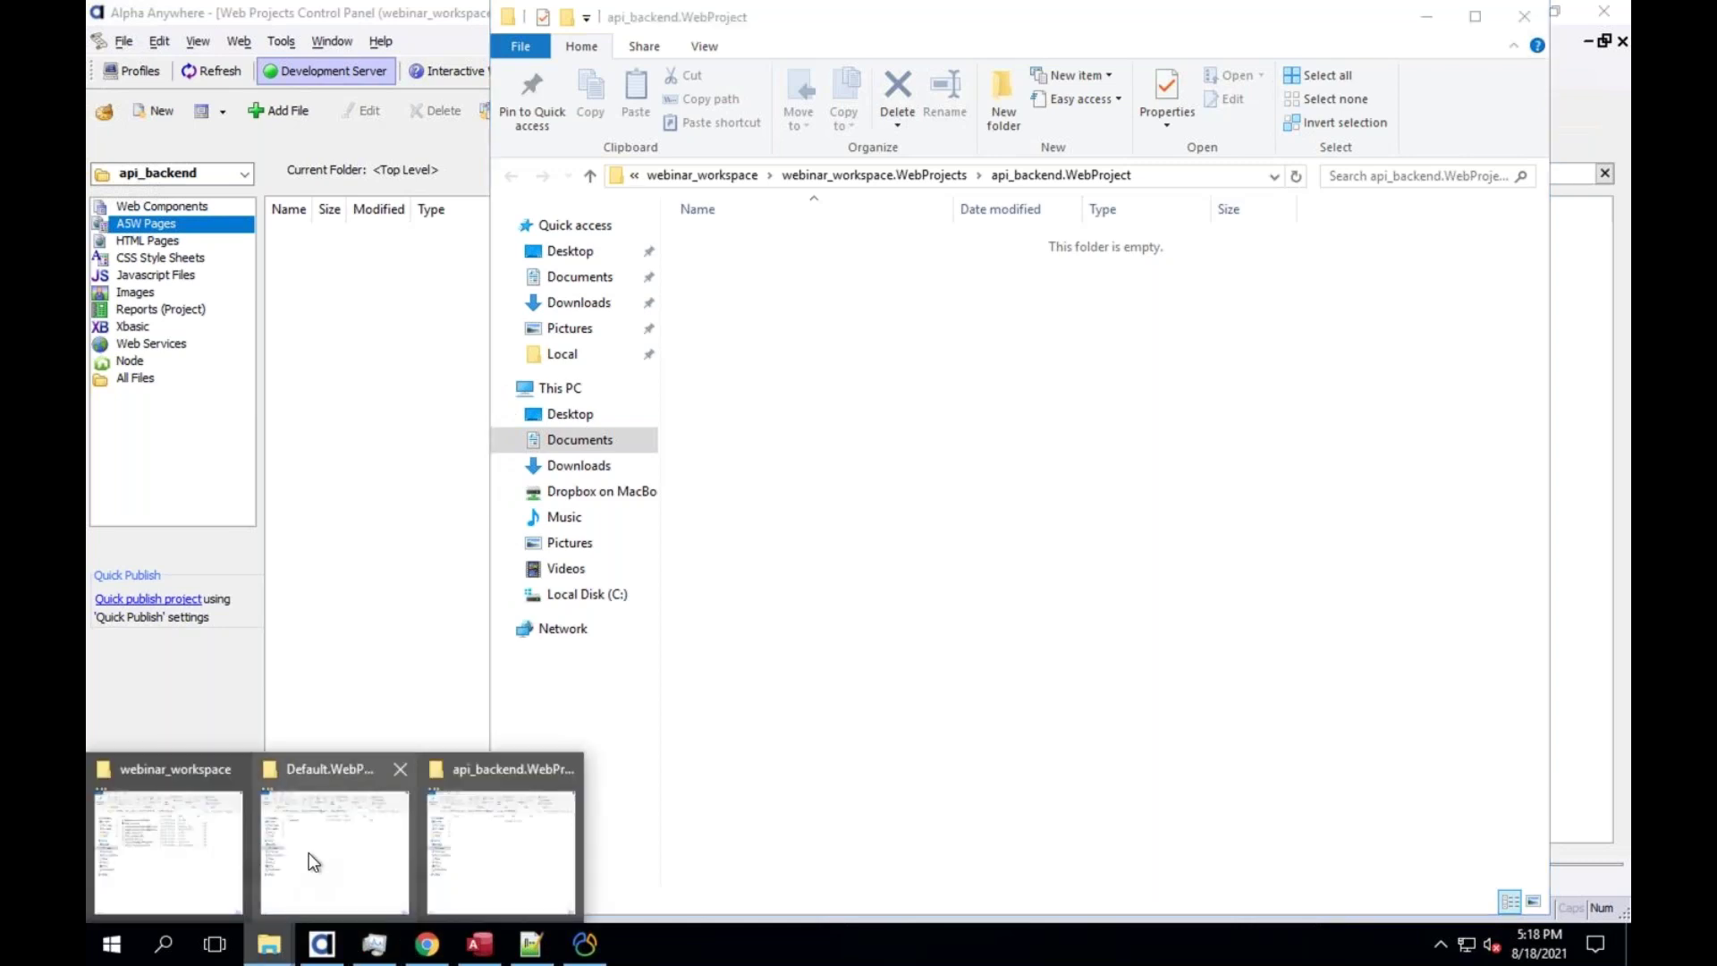
pyautogui.click(313, 862)
pyautogui.moveTo(890, 31); pyautogui.dragTo(498, 35)
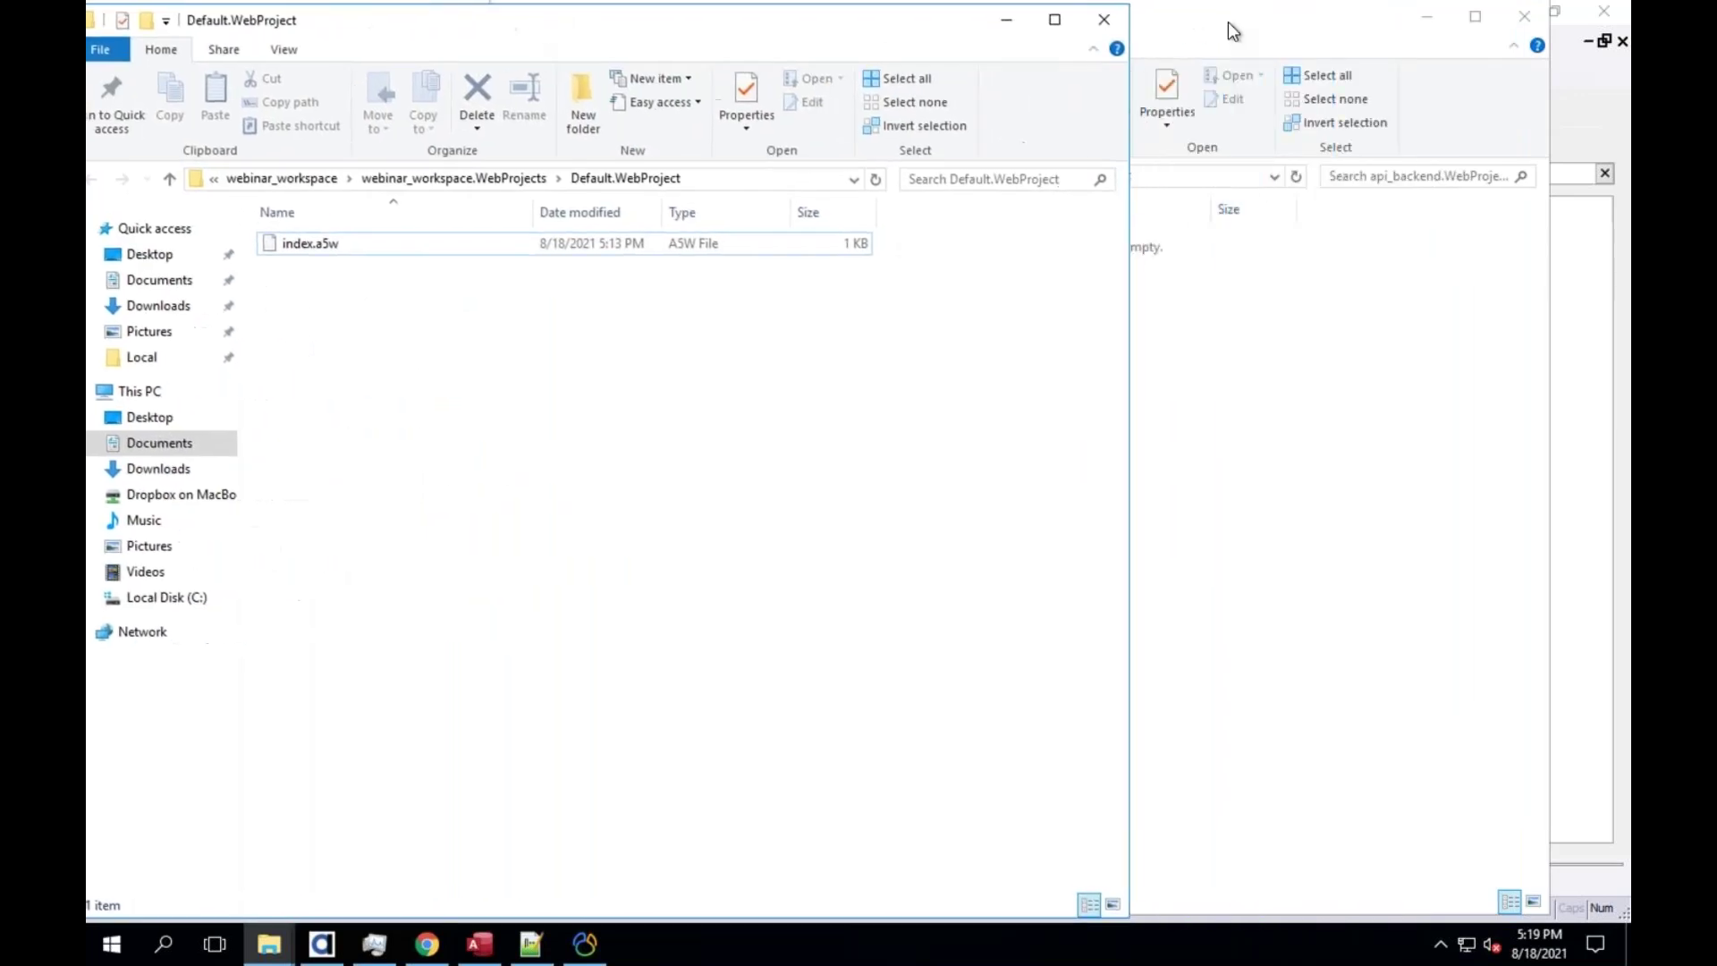
pyautogui.click(1221, 25)
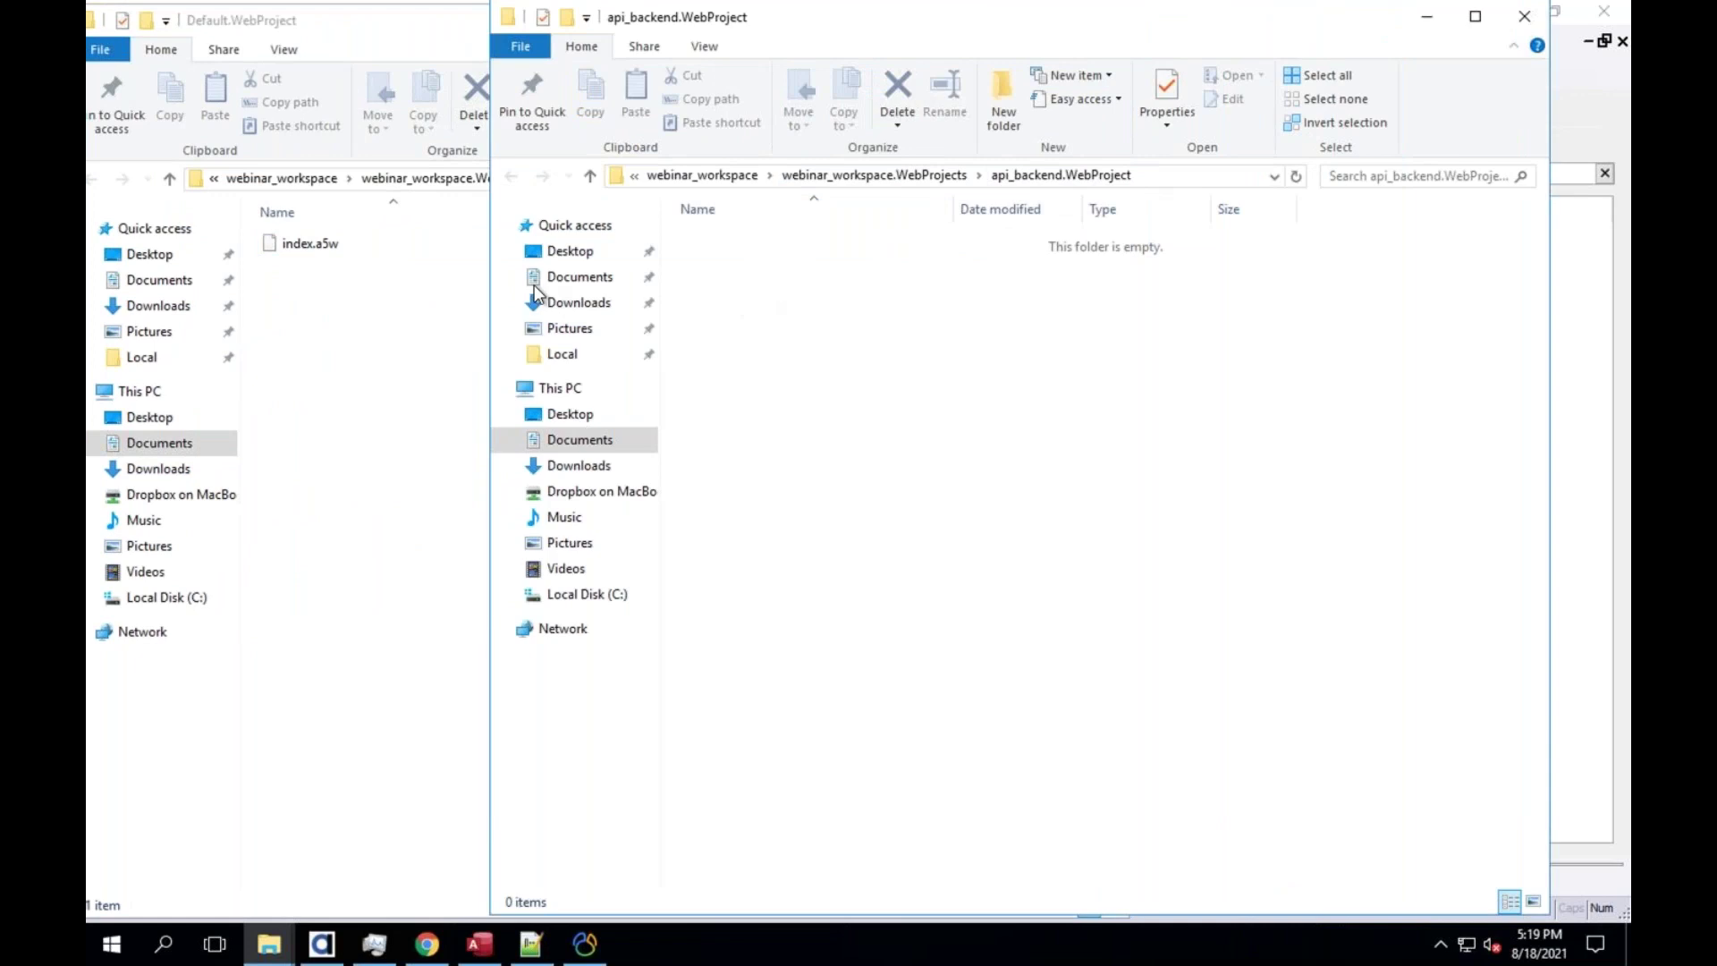
pyautogui.hotkey('alt', 'Tab')
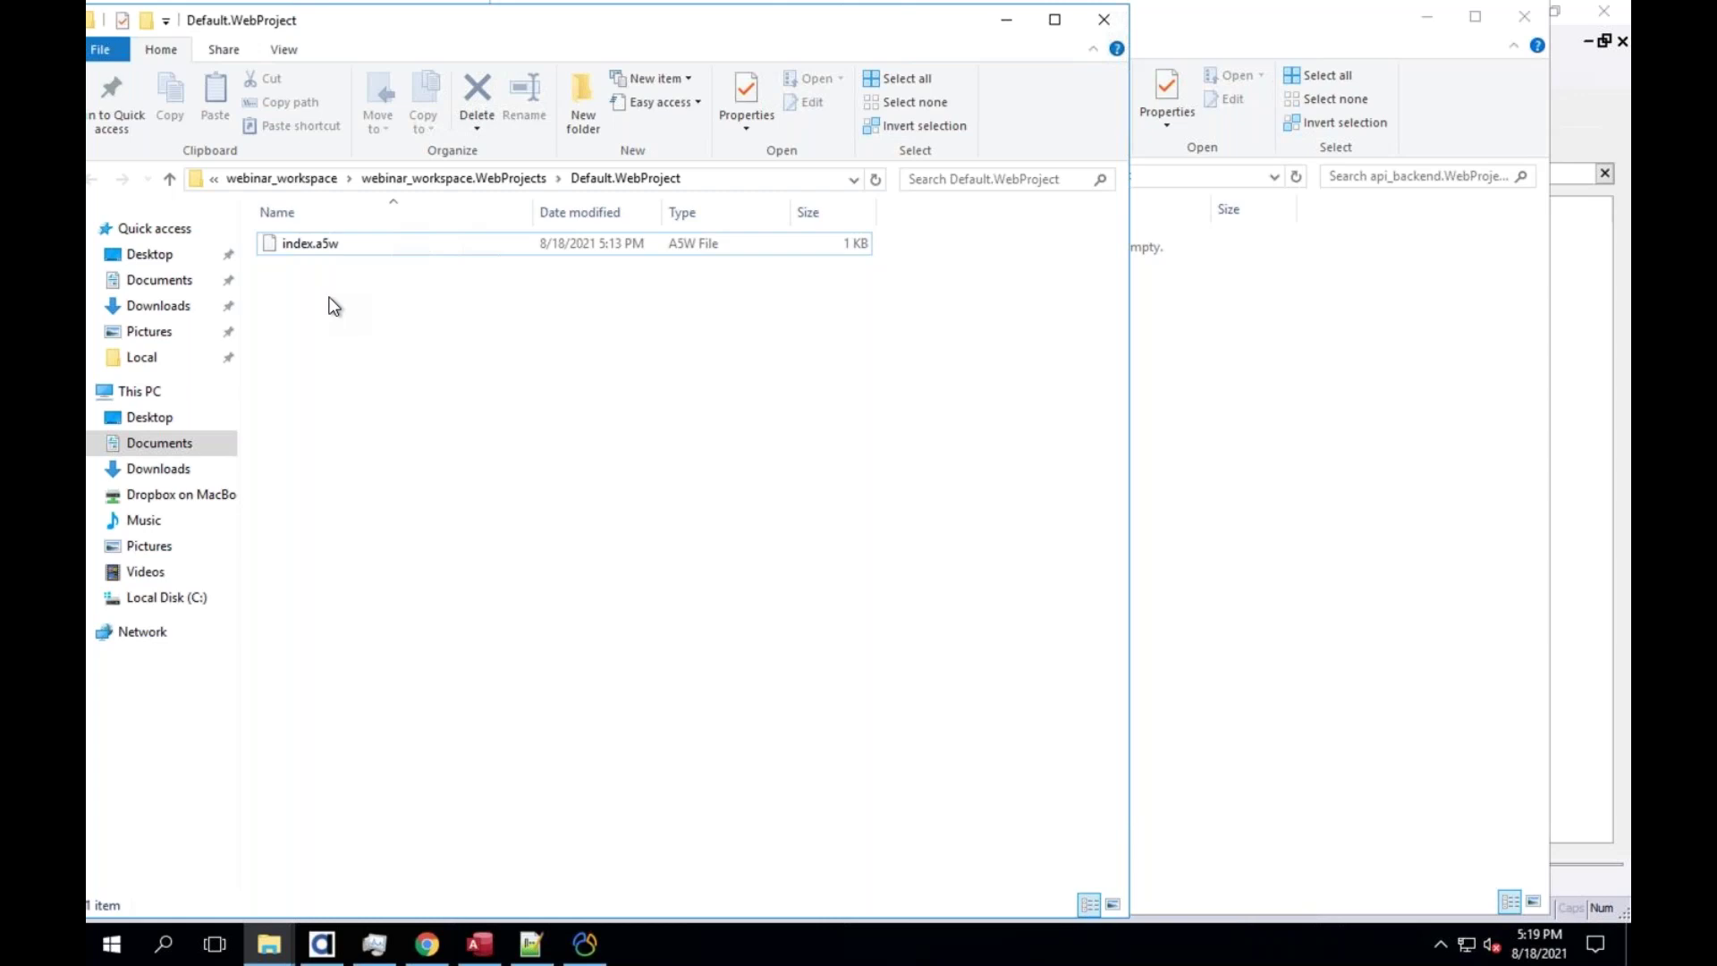
pyautogui.click(322, 943)
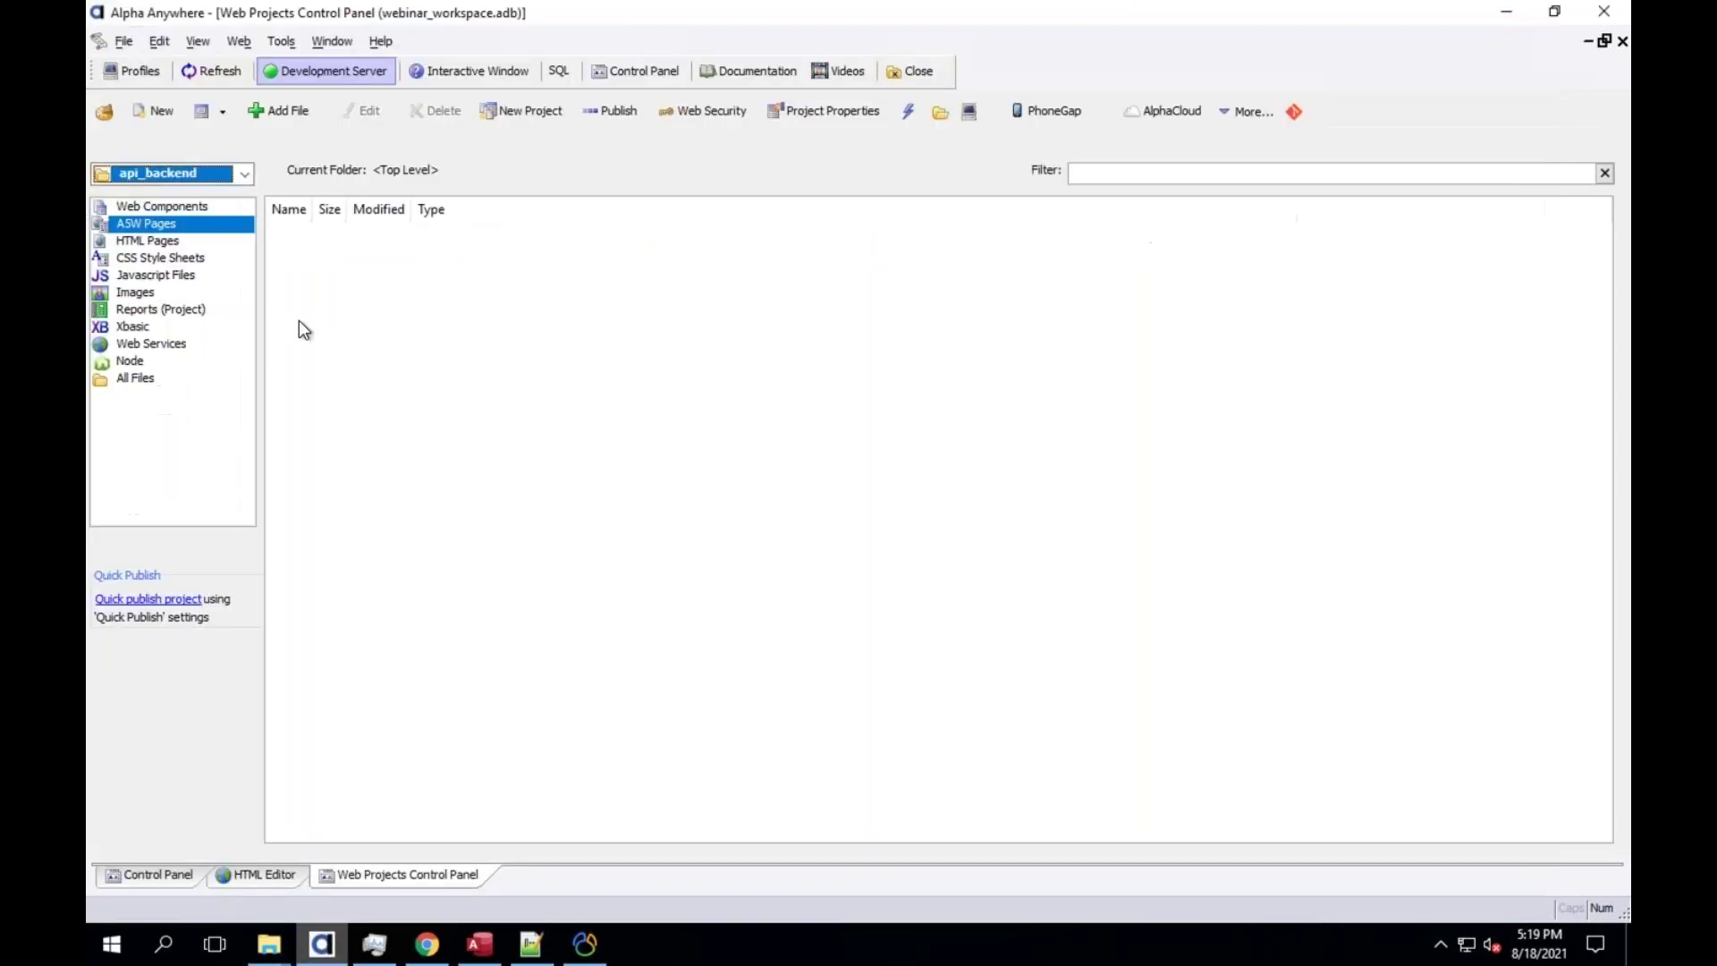
# Create a new page and write 'api Help' inside its <body>
pyautogui.click(154, 107)
pyautogui.click(284, 410)
pyautogui.click(262, 398)
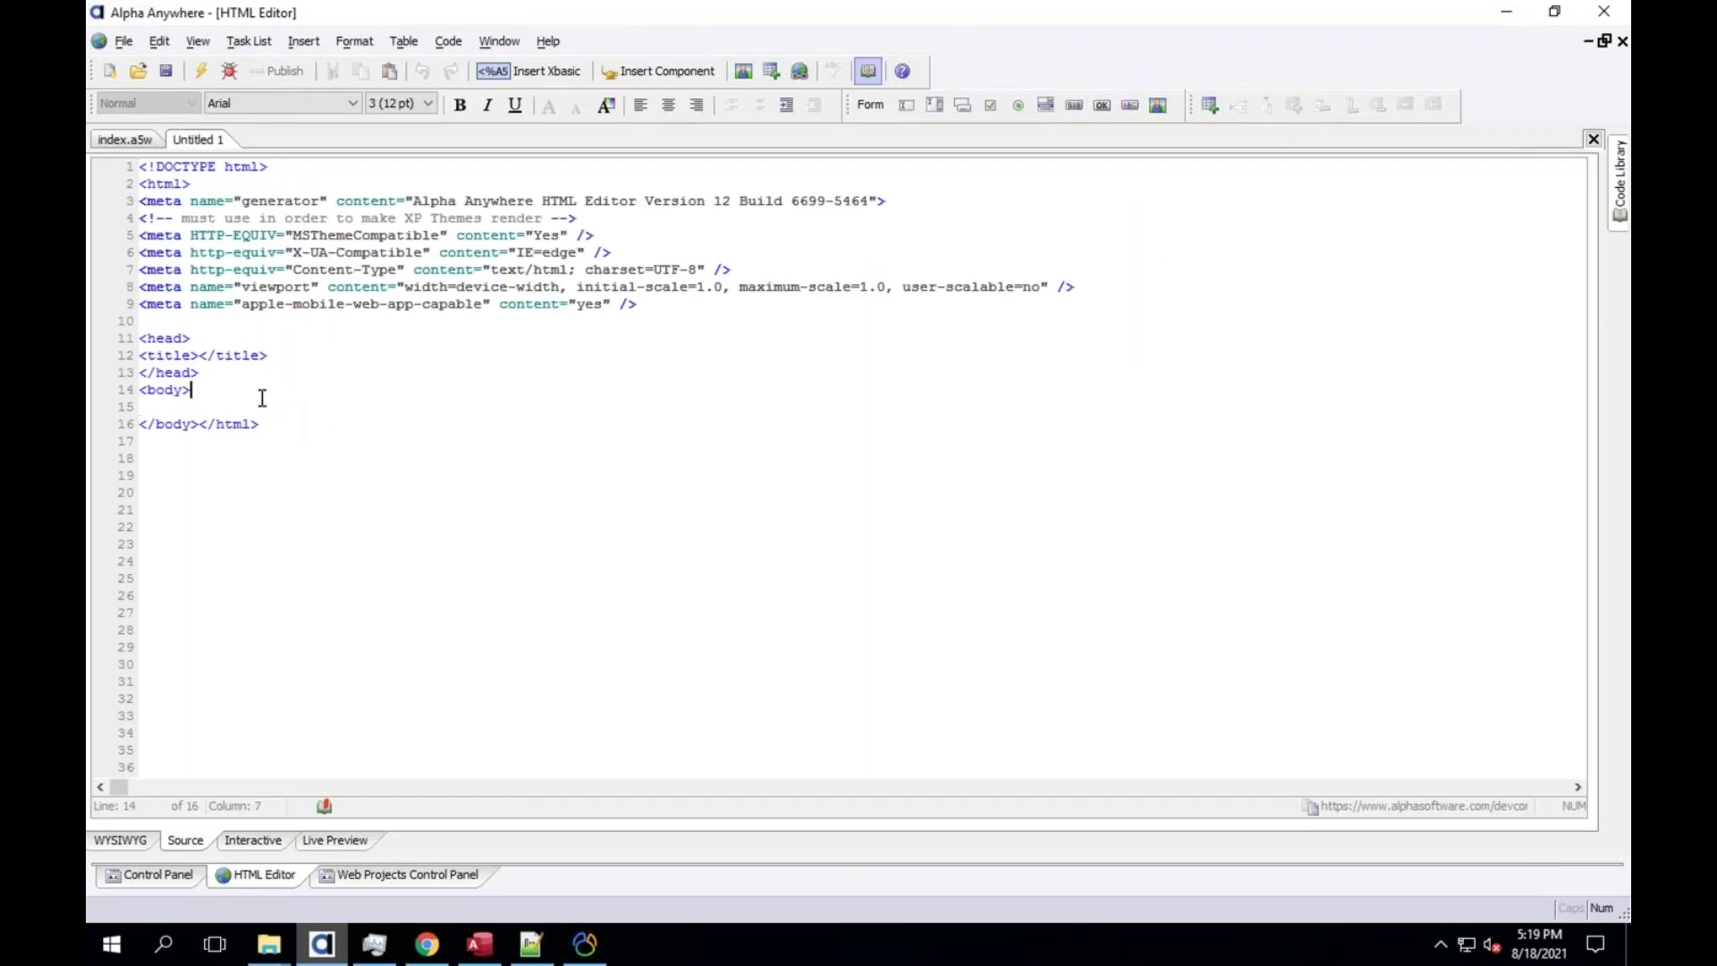
pyautogui.press('Return')
pyautogui.write('api_he')
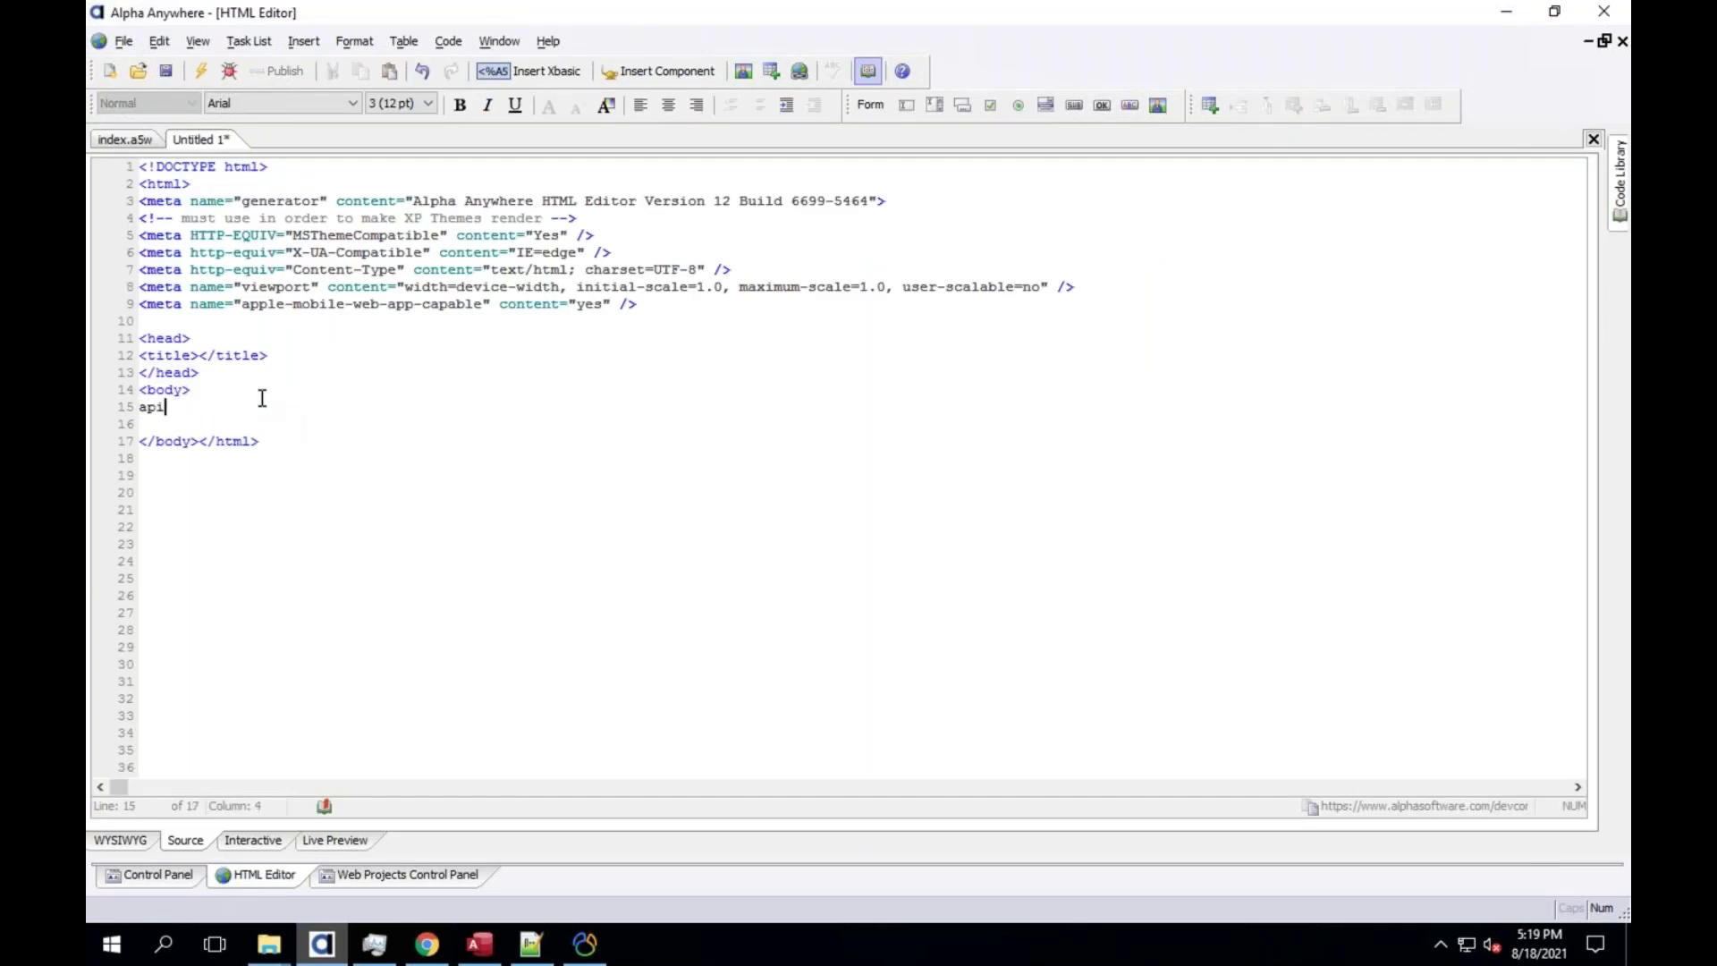
pyautogui.press('BackSpace')
pyautogui.press('BackSpace')
pyautogui.press('BackSpace')
pyautogui.write('Help')
# Save the page as api_help.a5w
pyautogui.click(165, 72)
pyautogui.write('api')
pyautogui.press('BackSpace')
pyautogui.press('BackSpace')
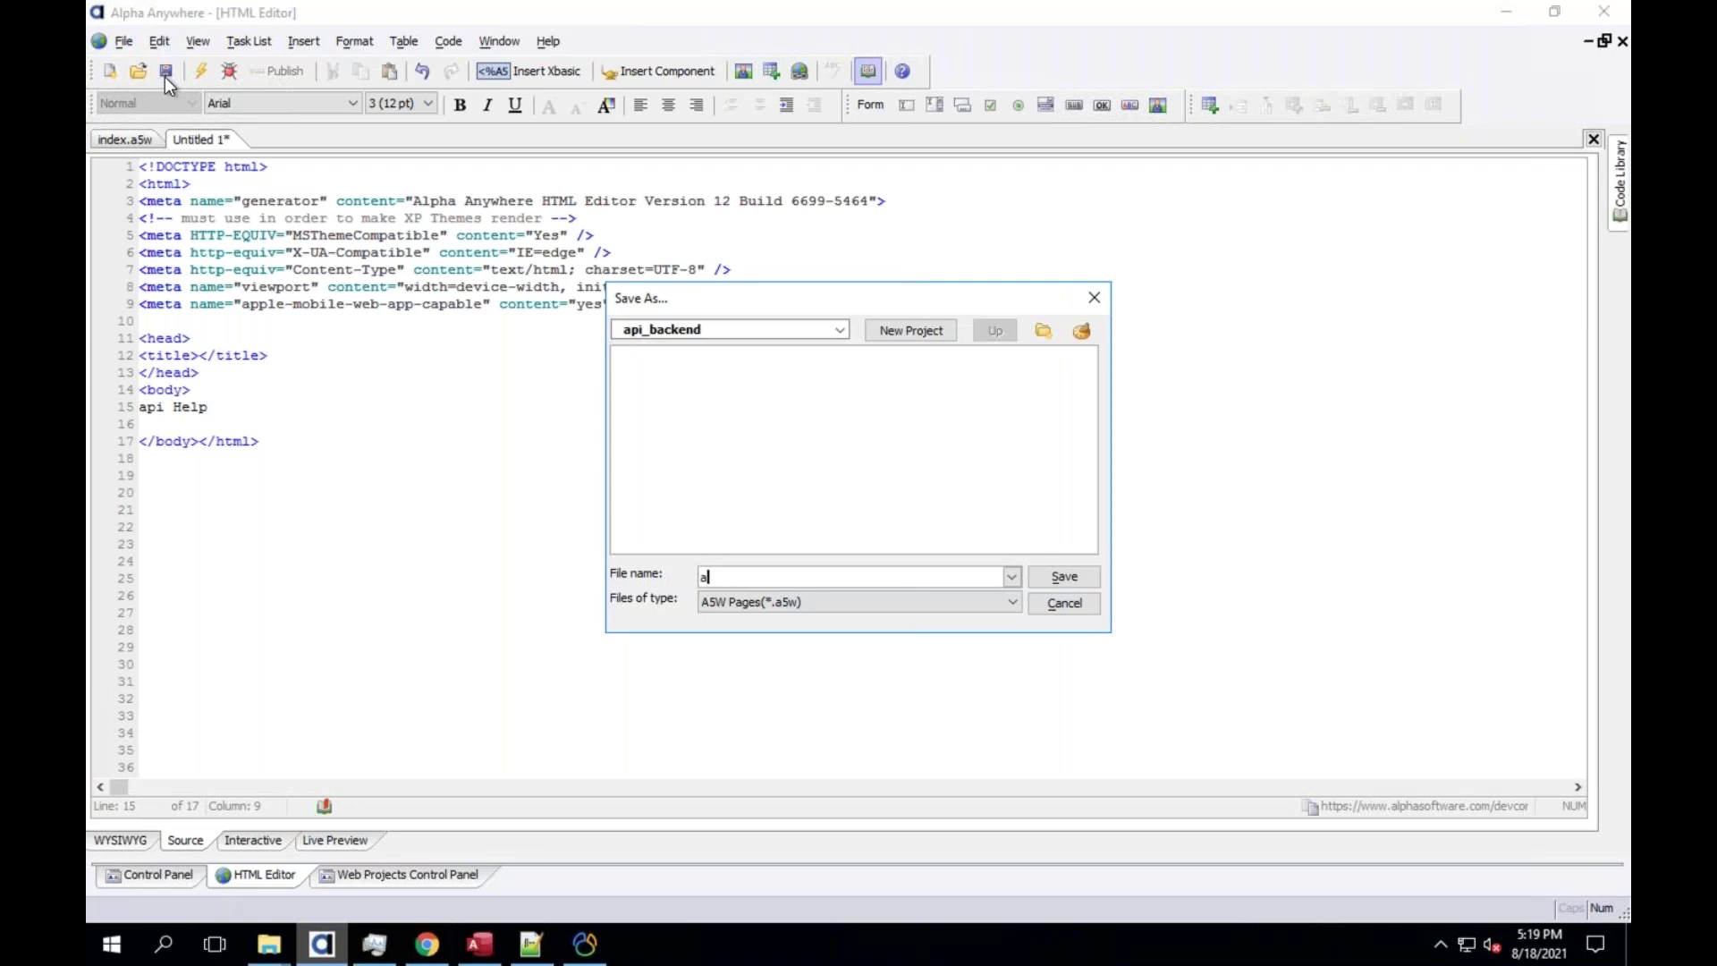
pyautogui.press('BackSpace')
pyautogui.write('api_help')
pyautogui.click(1046, 575)
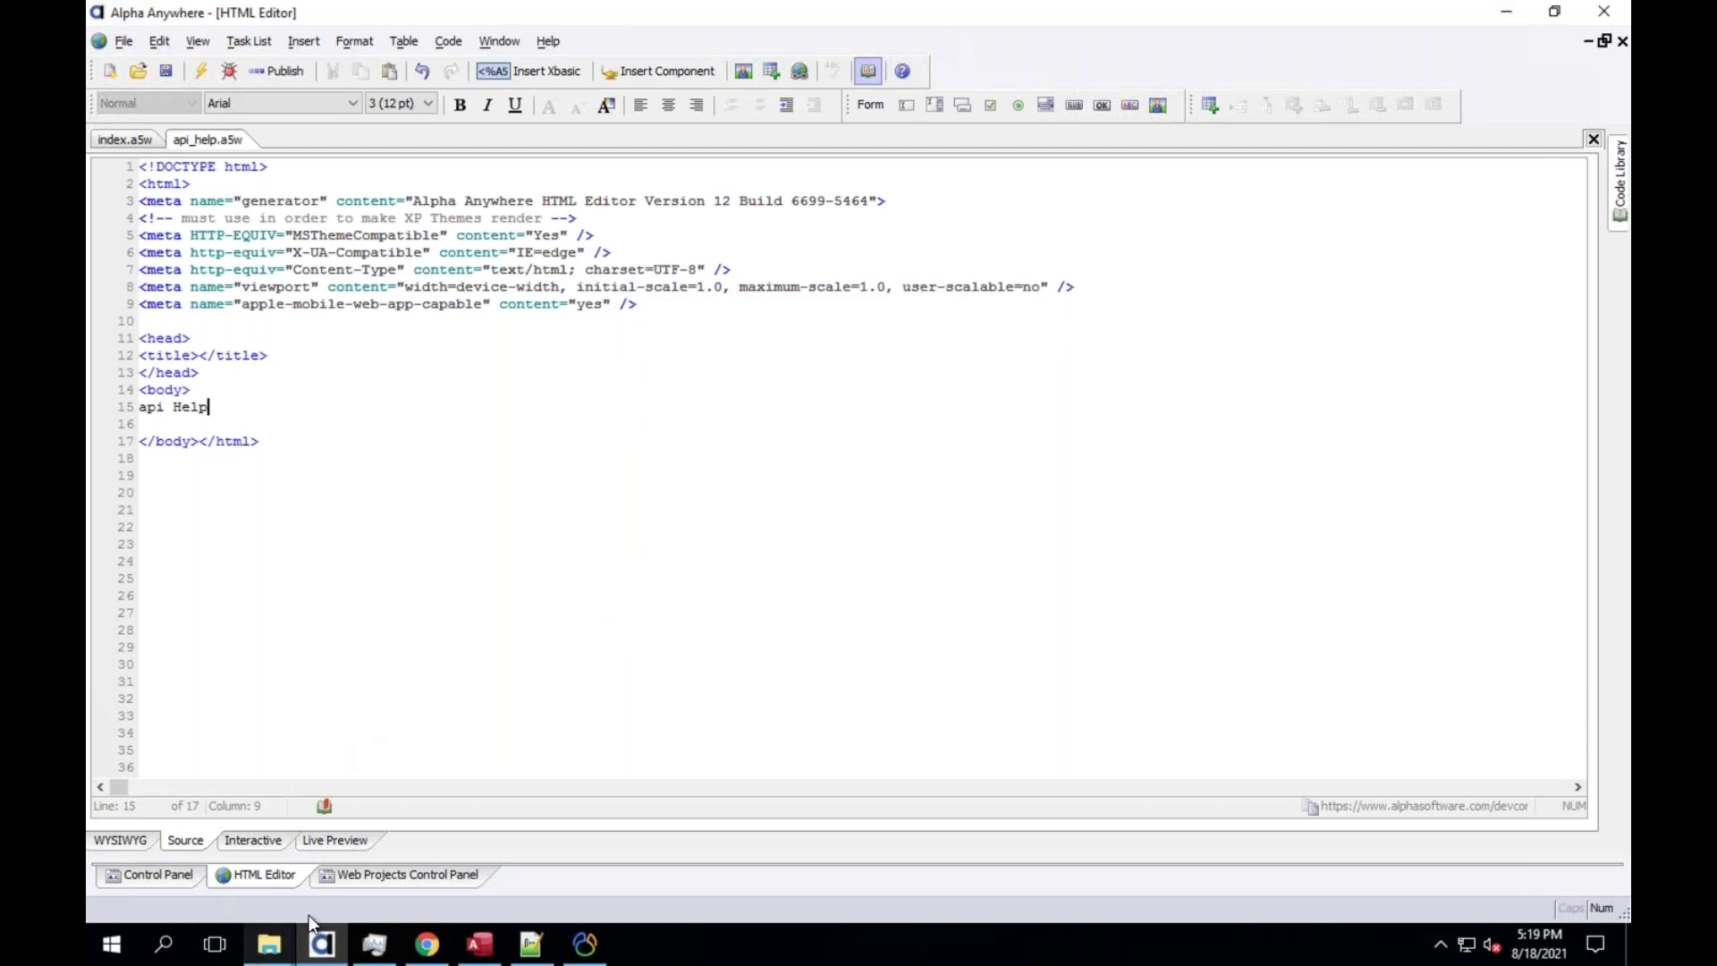
# Check api_help.a5w is in api_backend.WebProject and Default holds only index.a5w, then return to the control panel
pyautogui.click(265, 953)
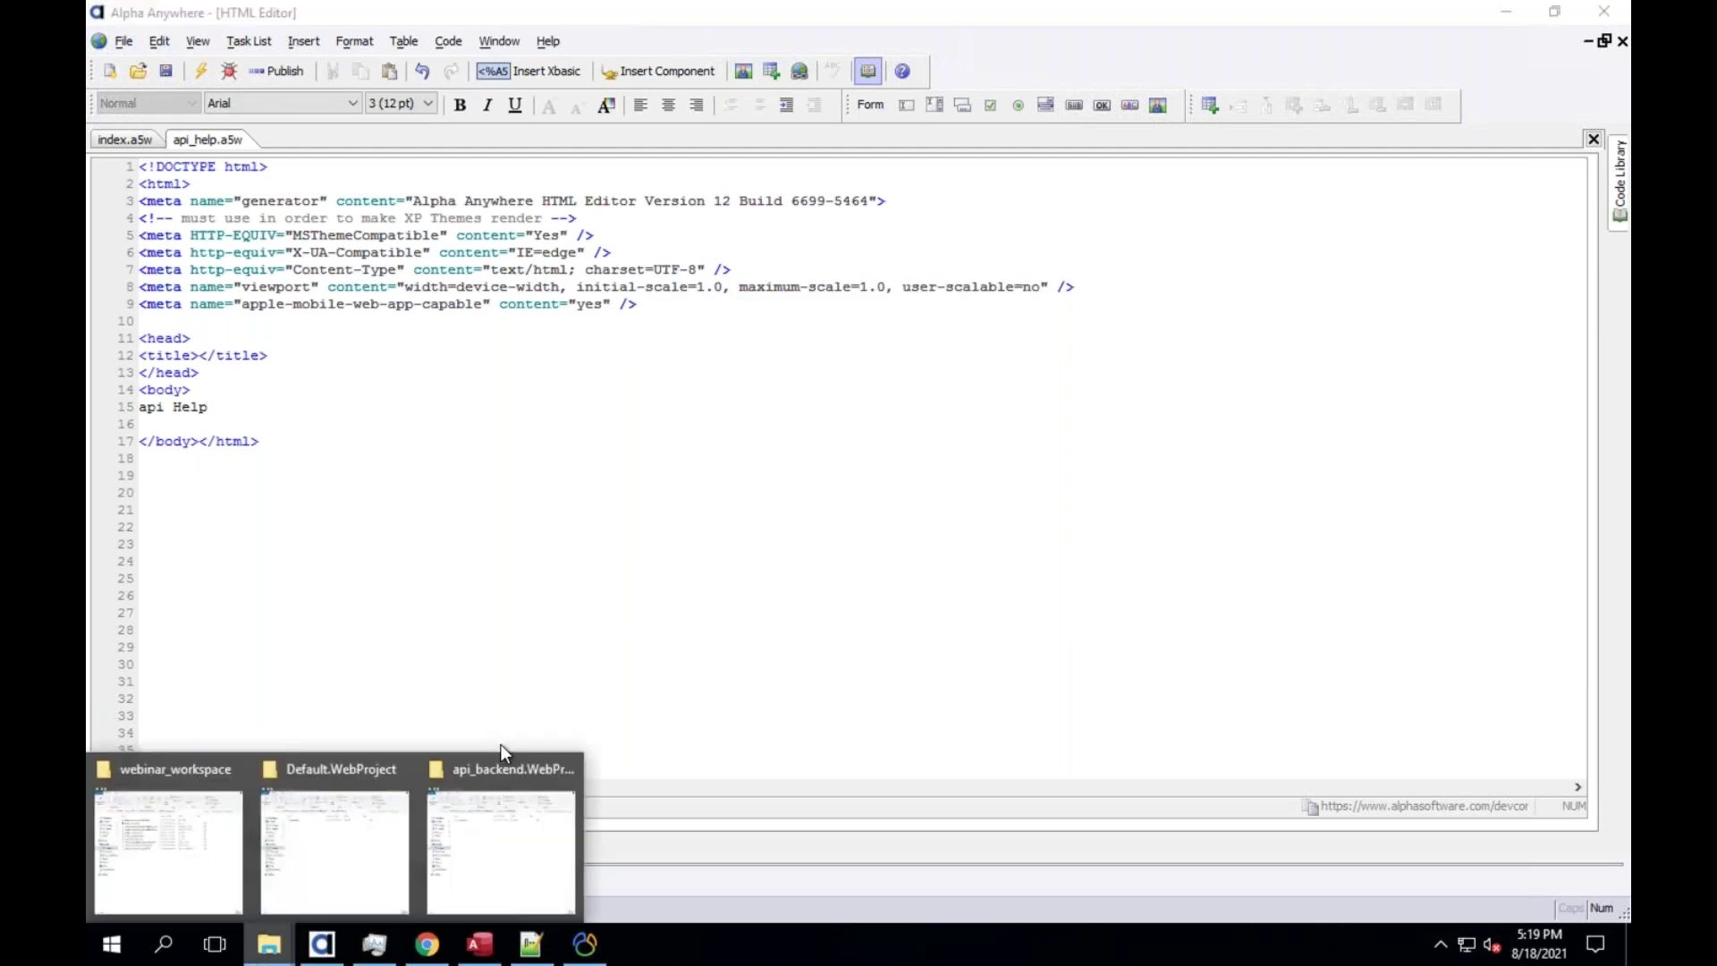
pyautogui.click(499, 812)
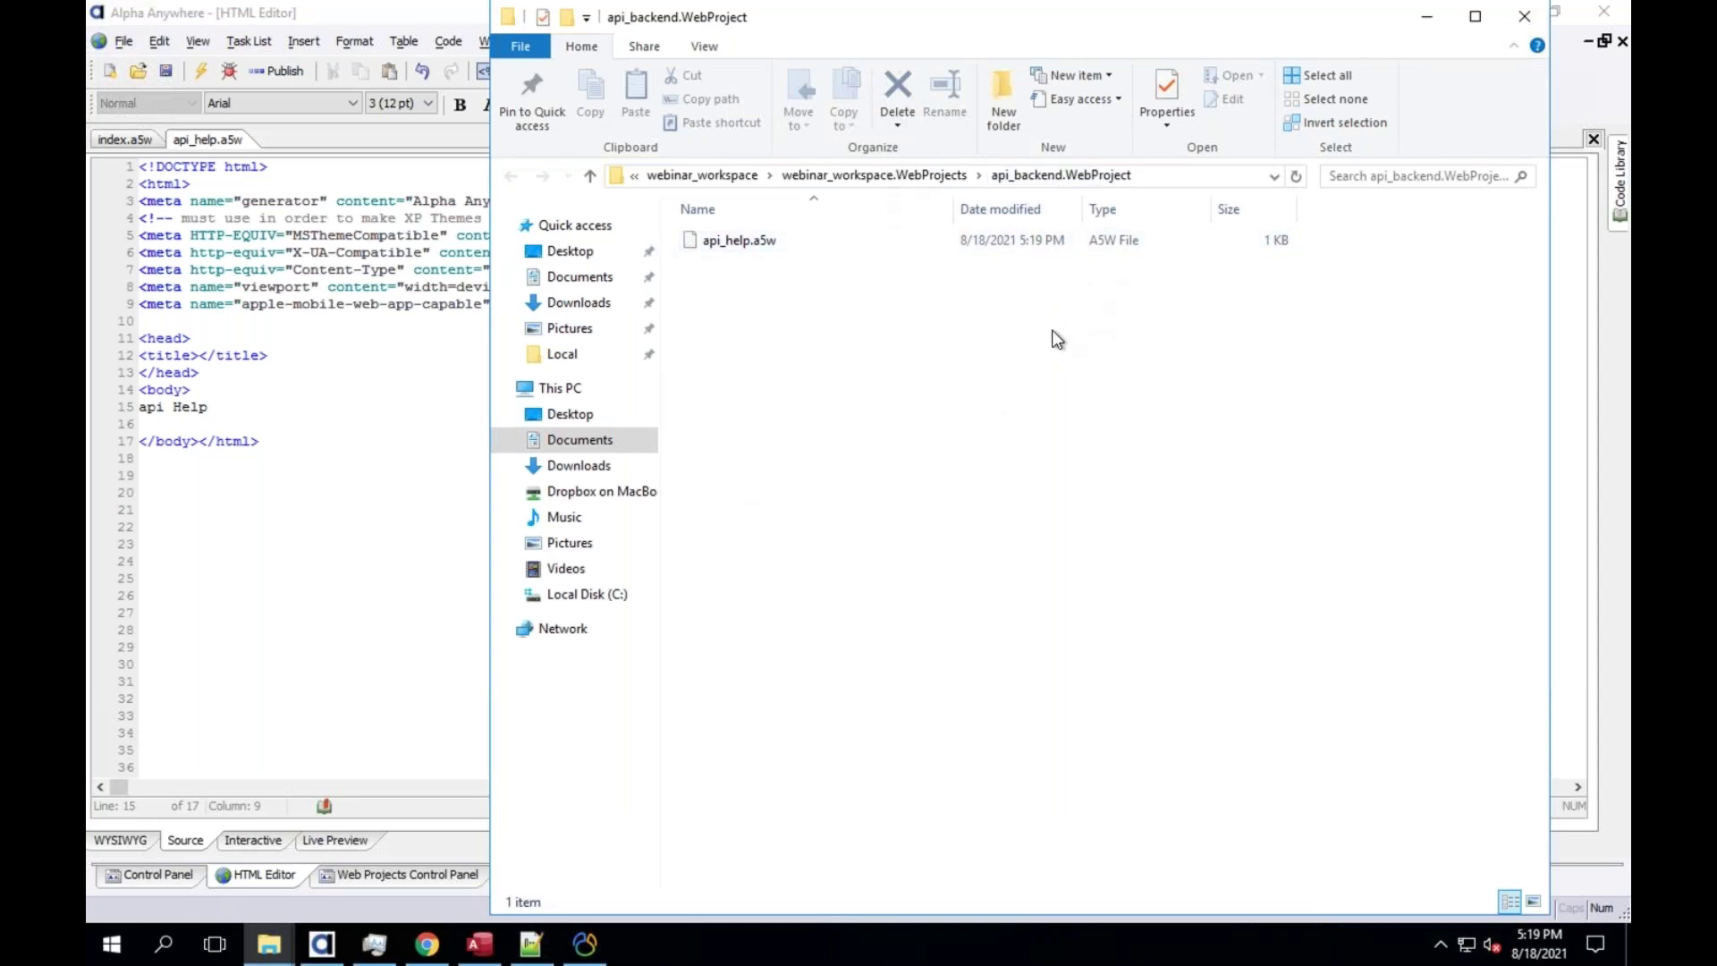
pyautogui.moveTo(269, 944)
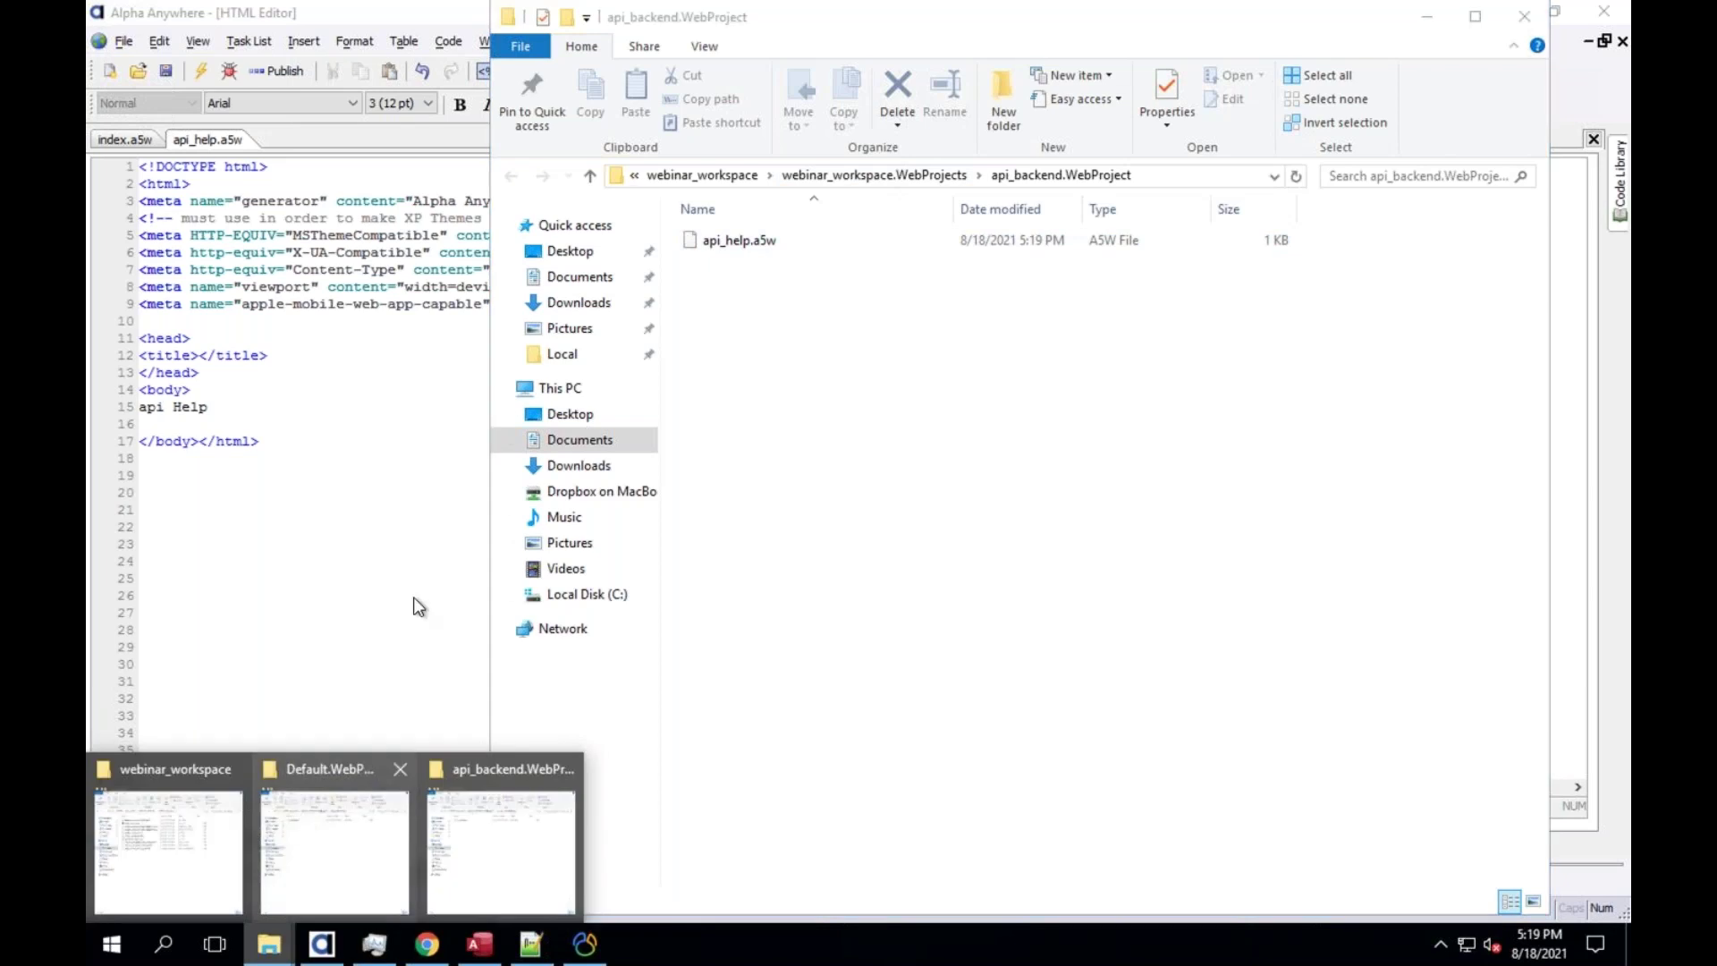
pyautogui.click(304, 818)
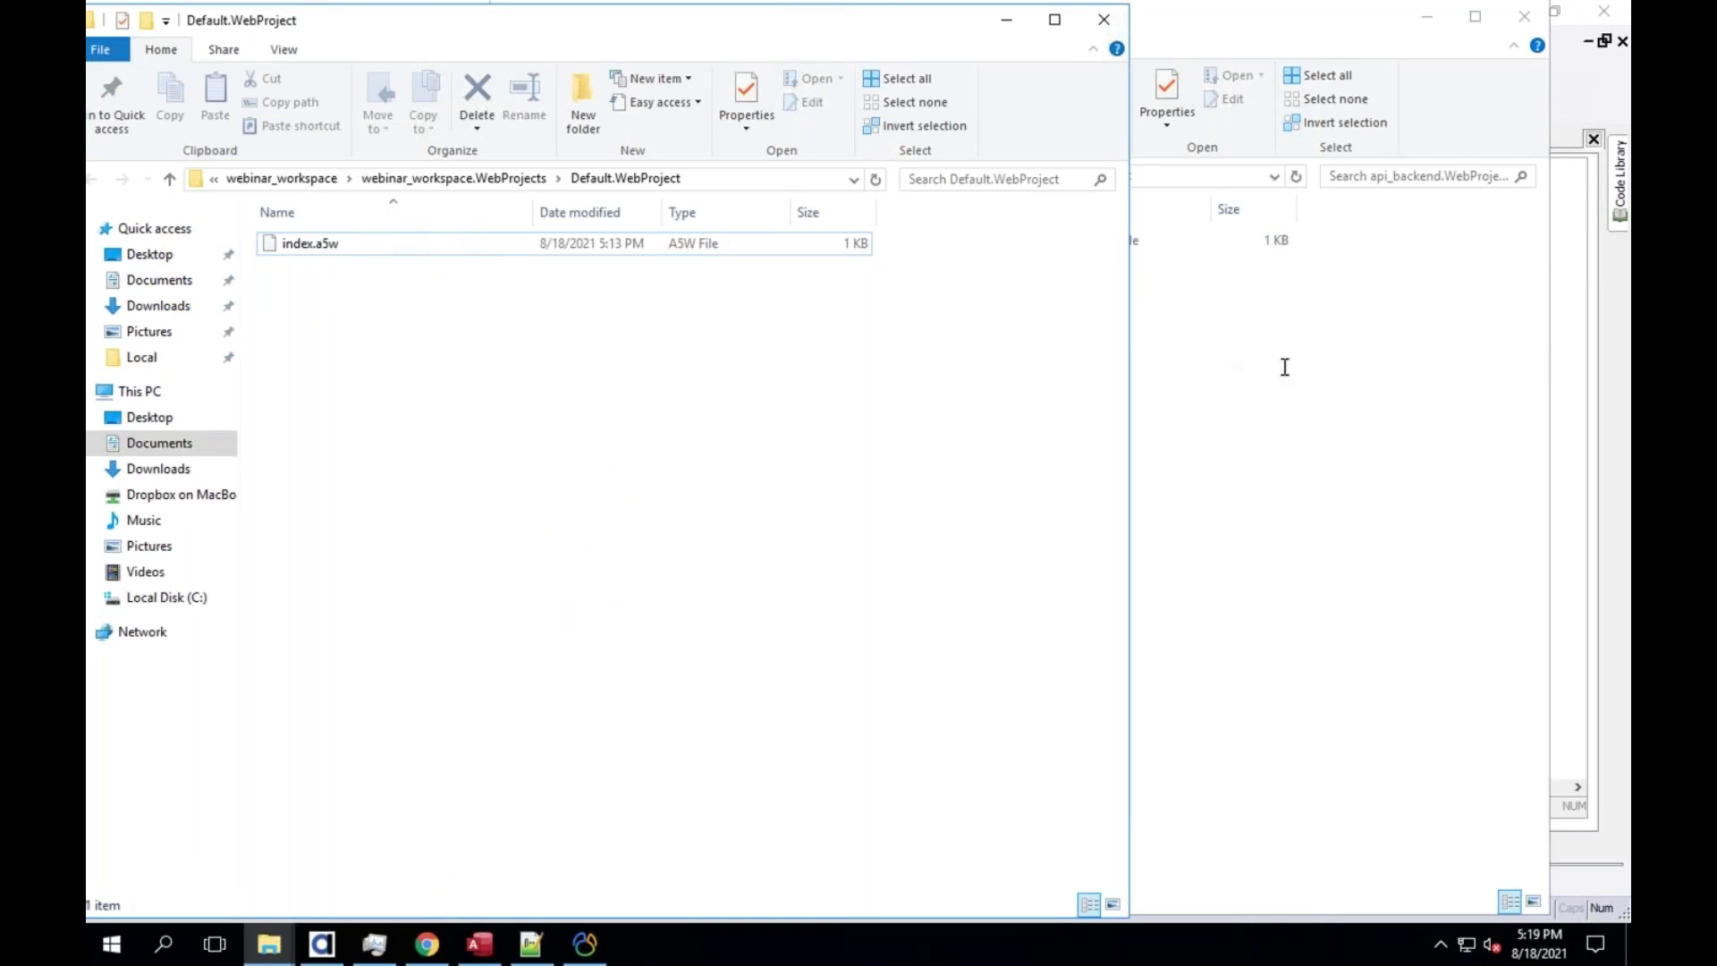
pyautogui.click(322, 943)
pyautogui.click(385, 872)
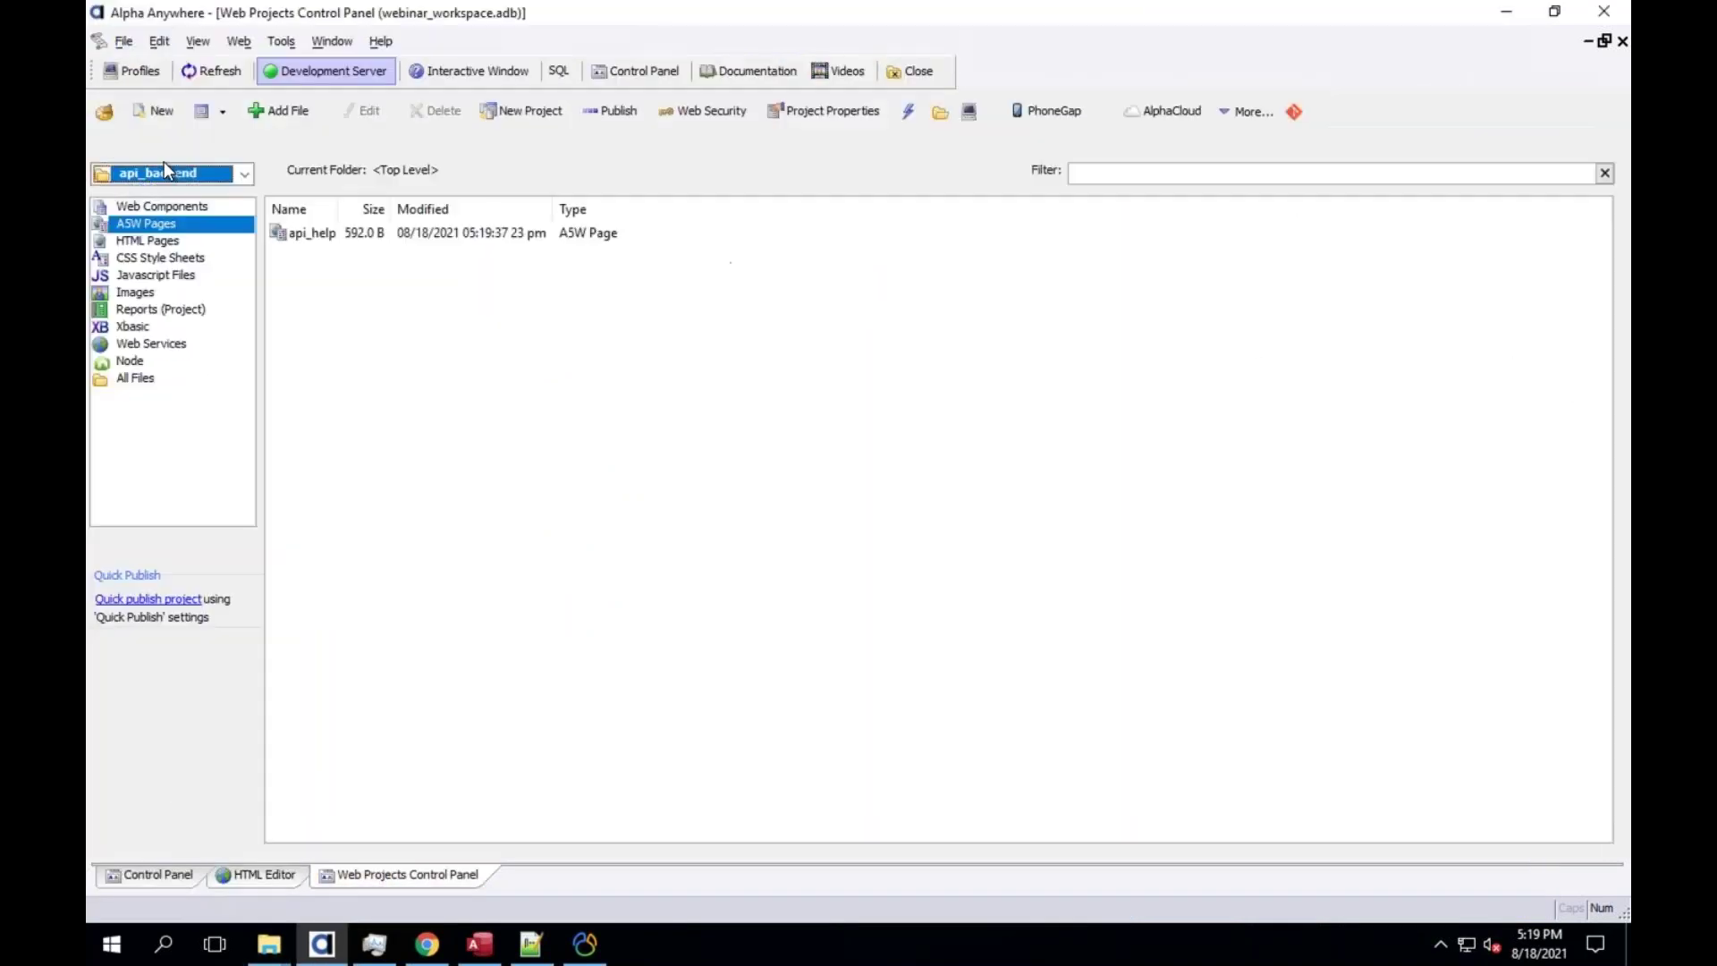
# Select Default from the project dropdown, showing only its 595.0 B index page
pyautogui.click(164, 172)
pyautogui.click(168, 210)
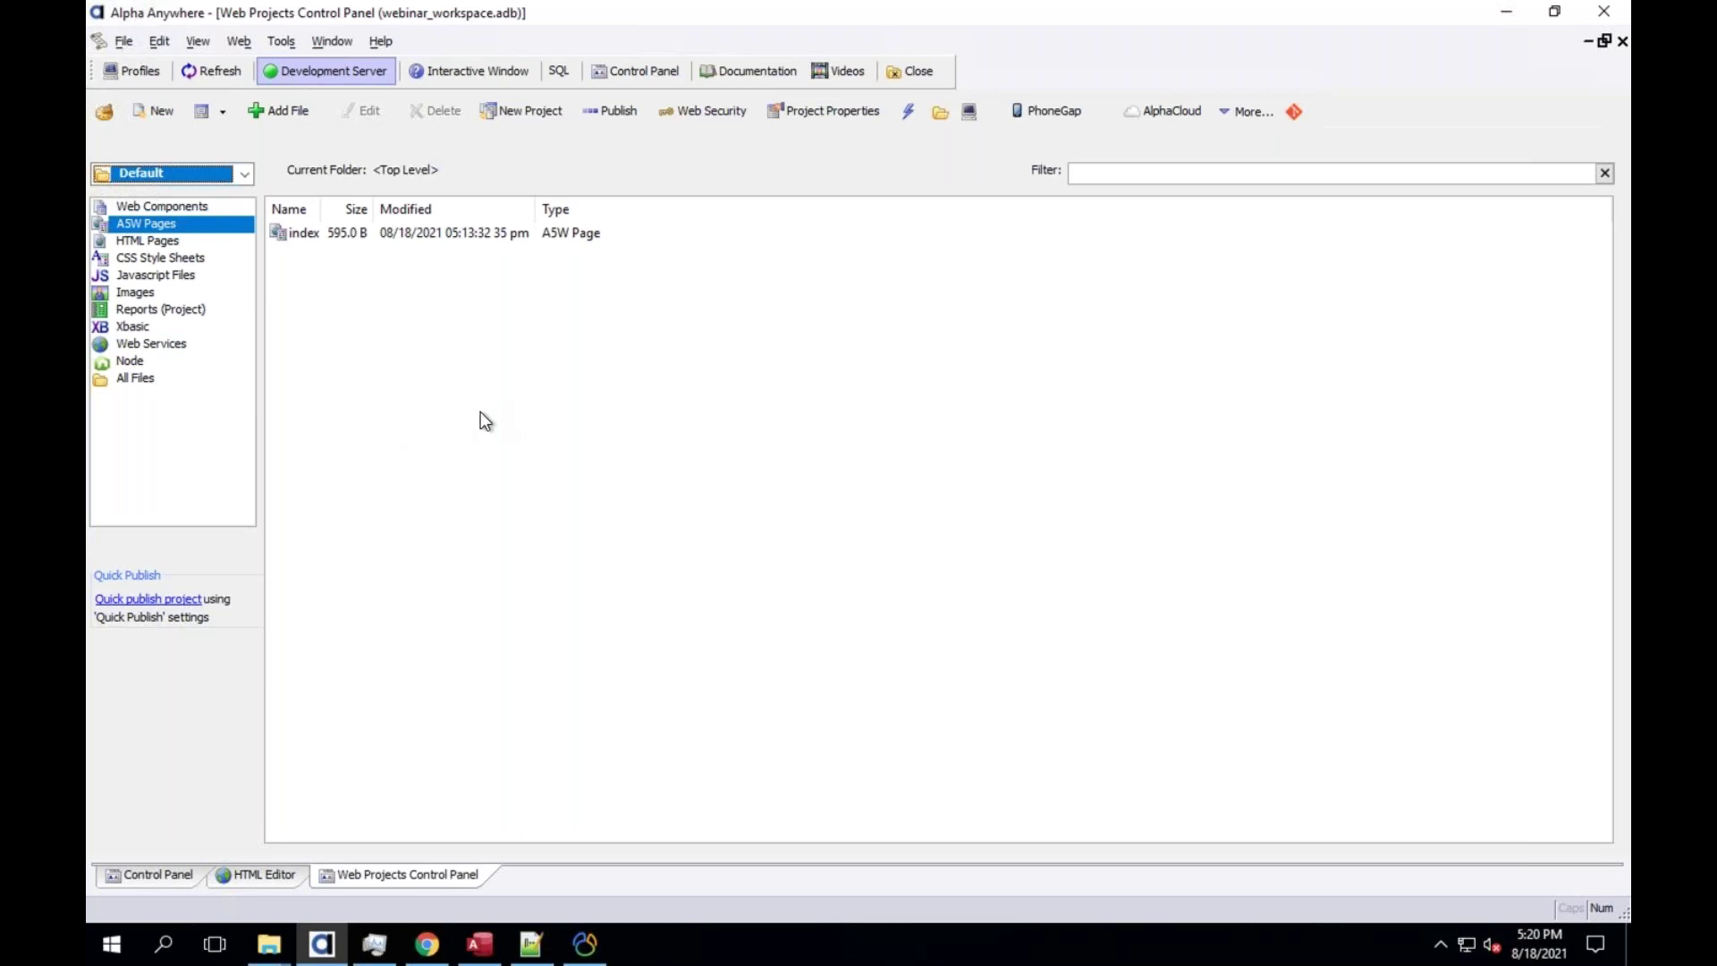
# Show Keynote slides 6 and 7 on workspace projects and their shared and differing elements
pyautogui.hotkey('ctrl', 'Up')
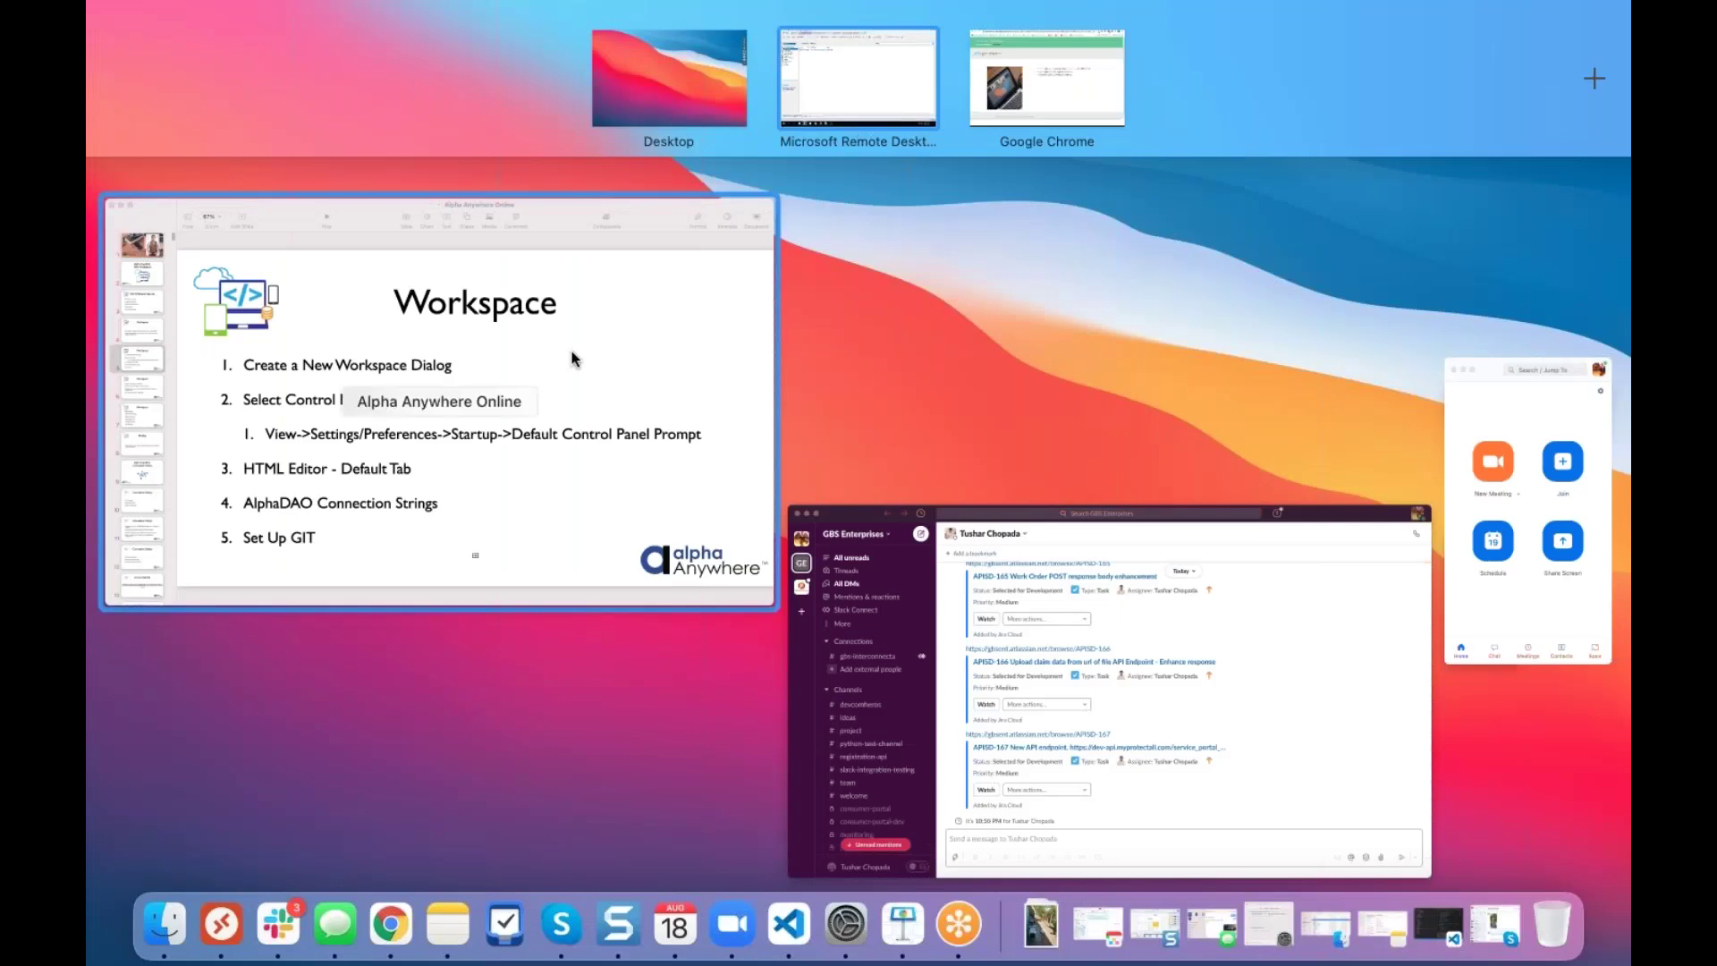
pyautogui.click(576, 358)
pyautogui.click(189, 469)
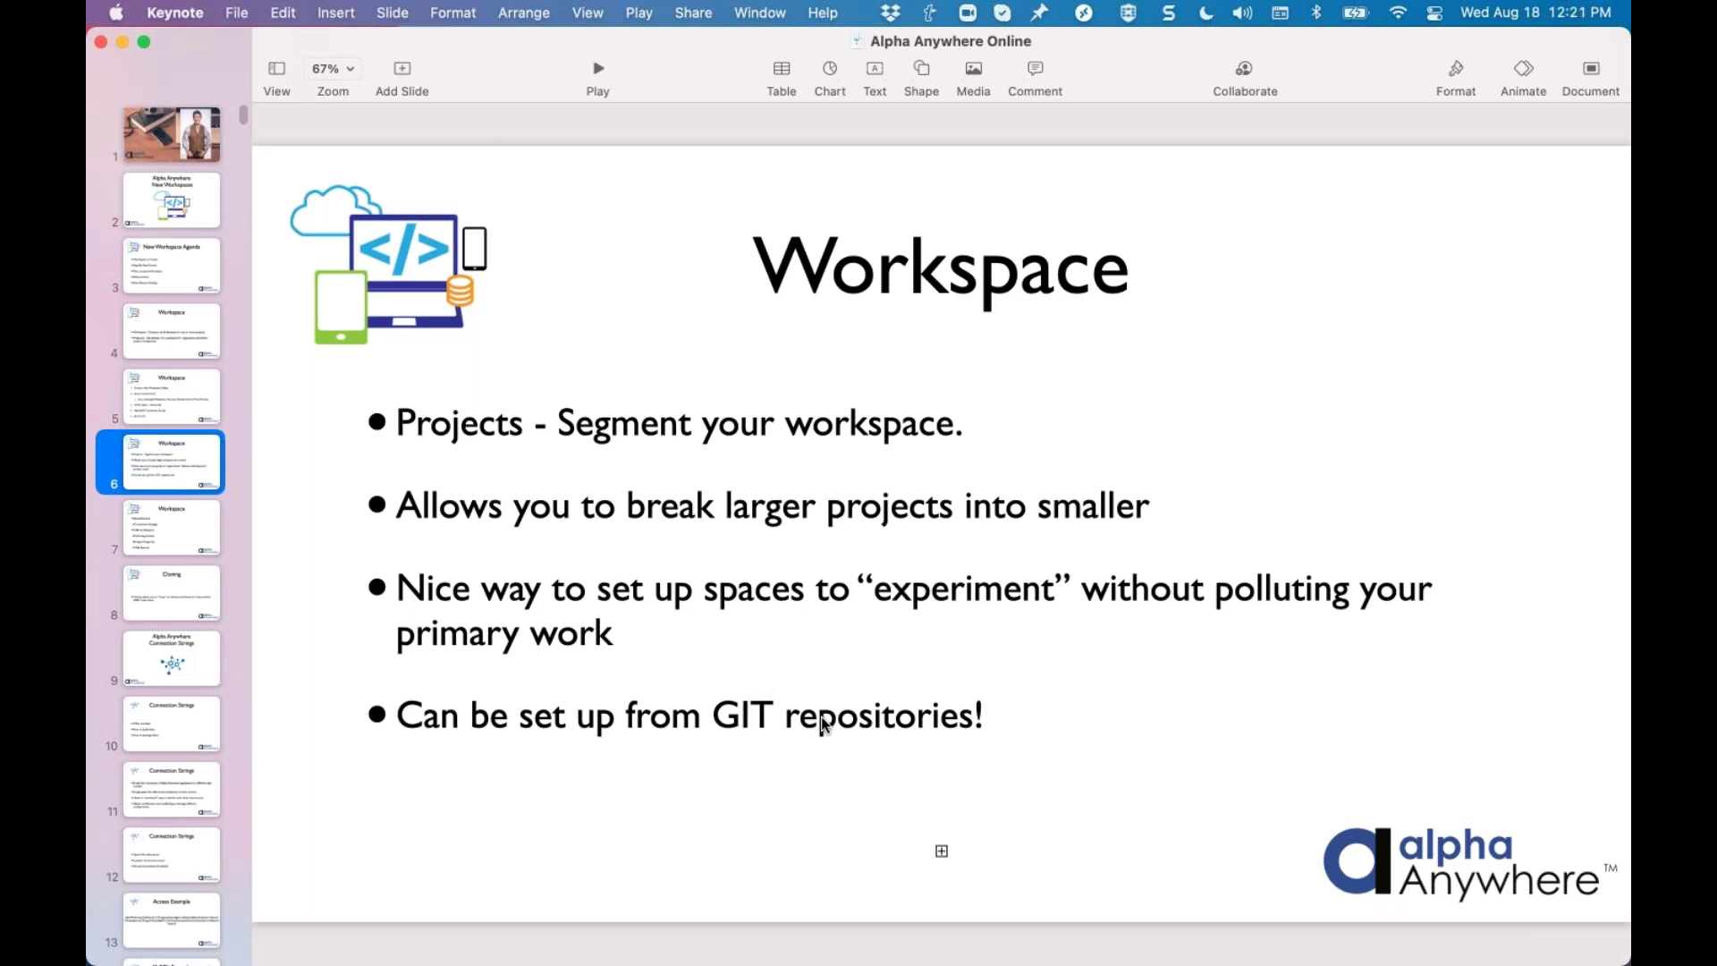
pyautogui.click(188, 521)
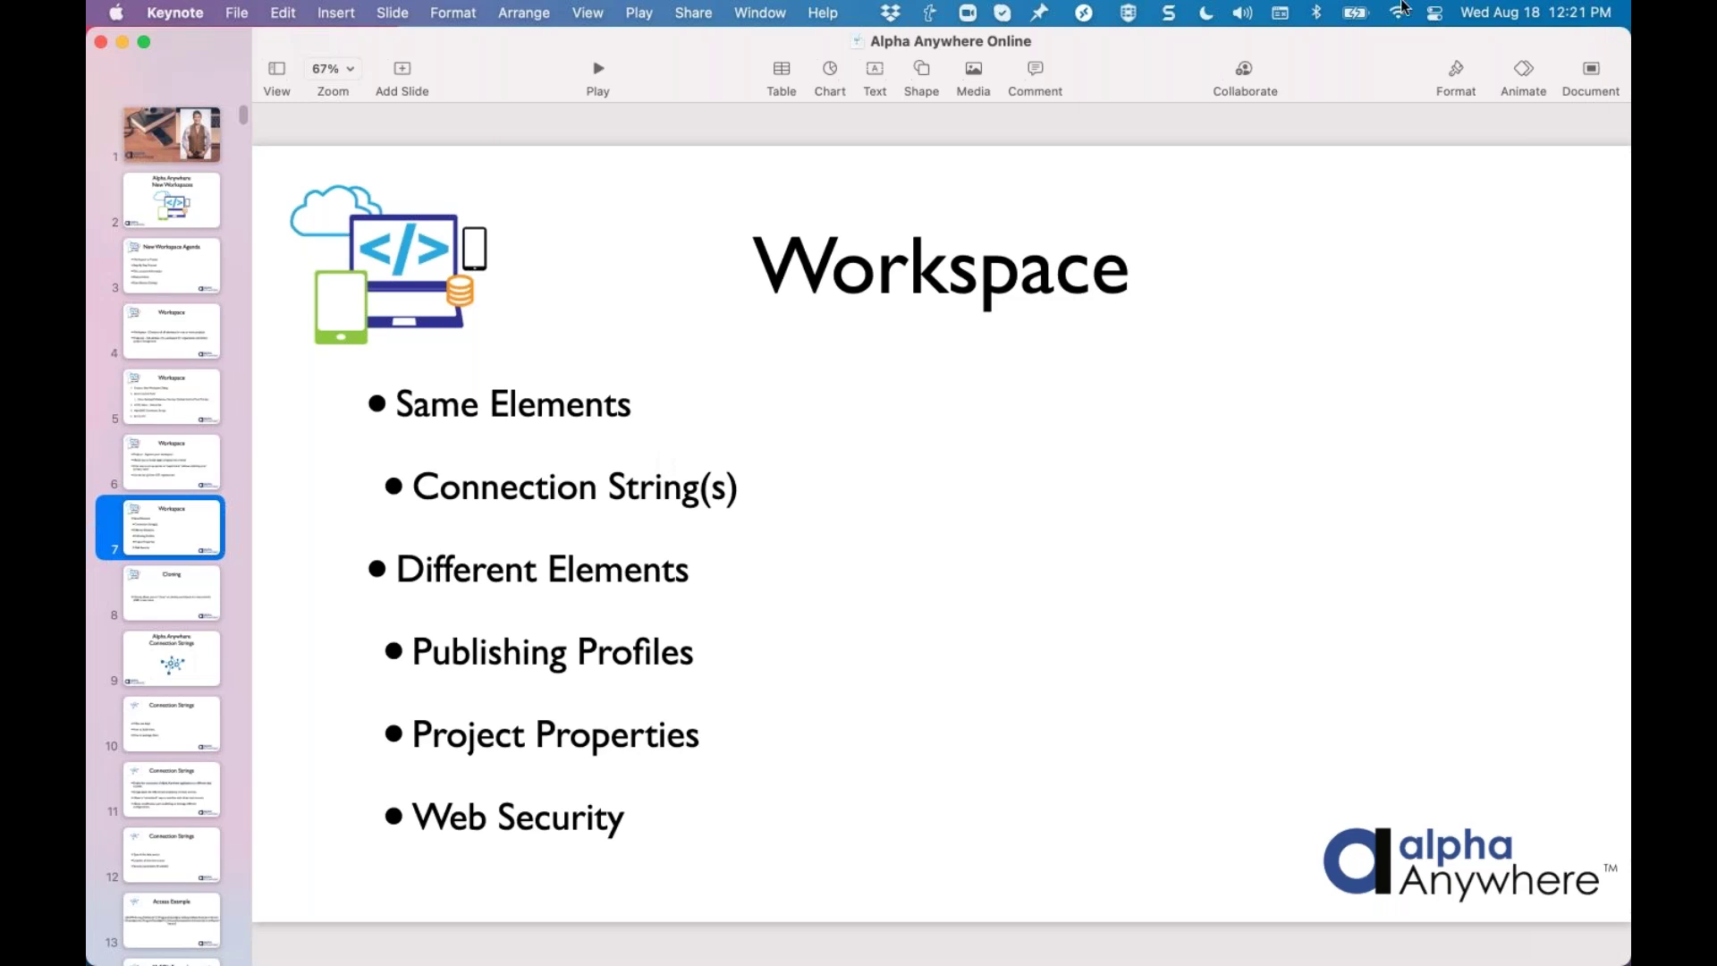
pyautogui.hotkey('ctrl', 'Up')
# Back in Alpha Anywhere, open the AlphaDAO Connection strings dialog from Tools
pyautogui.click(807, 87)
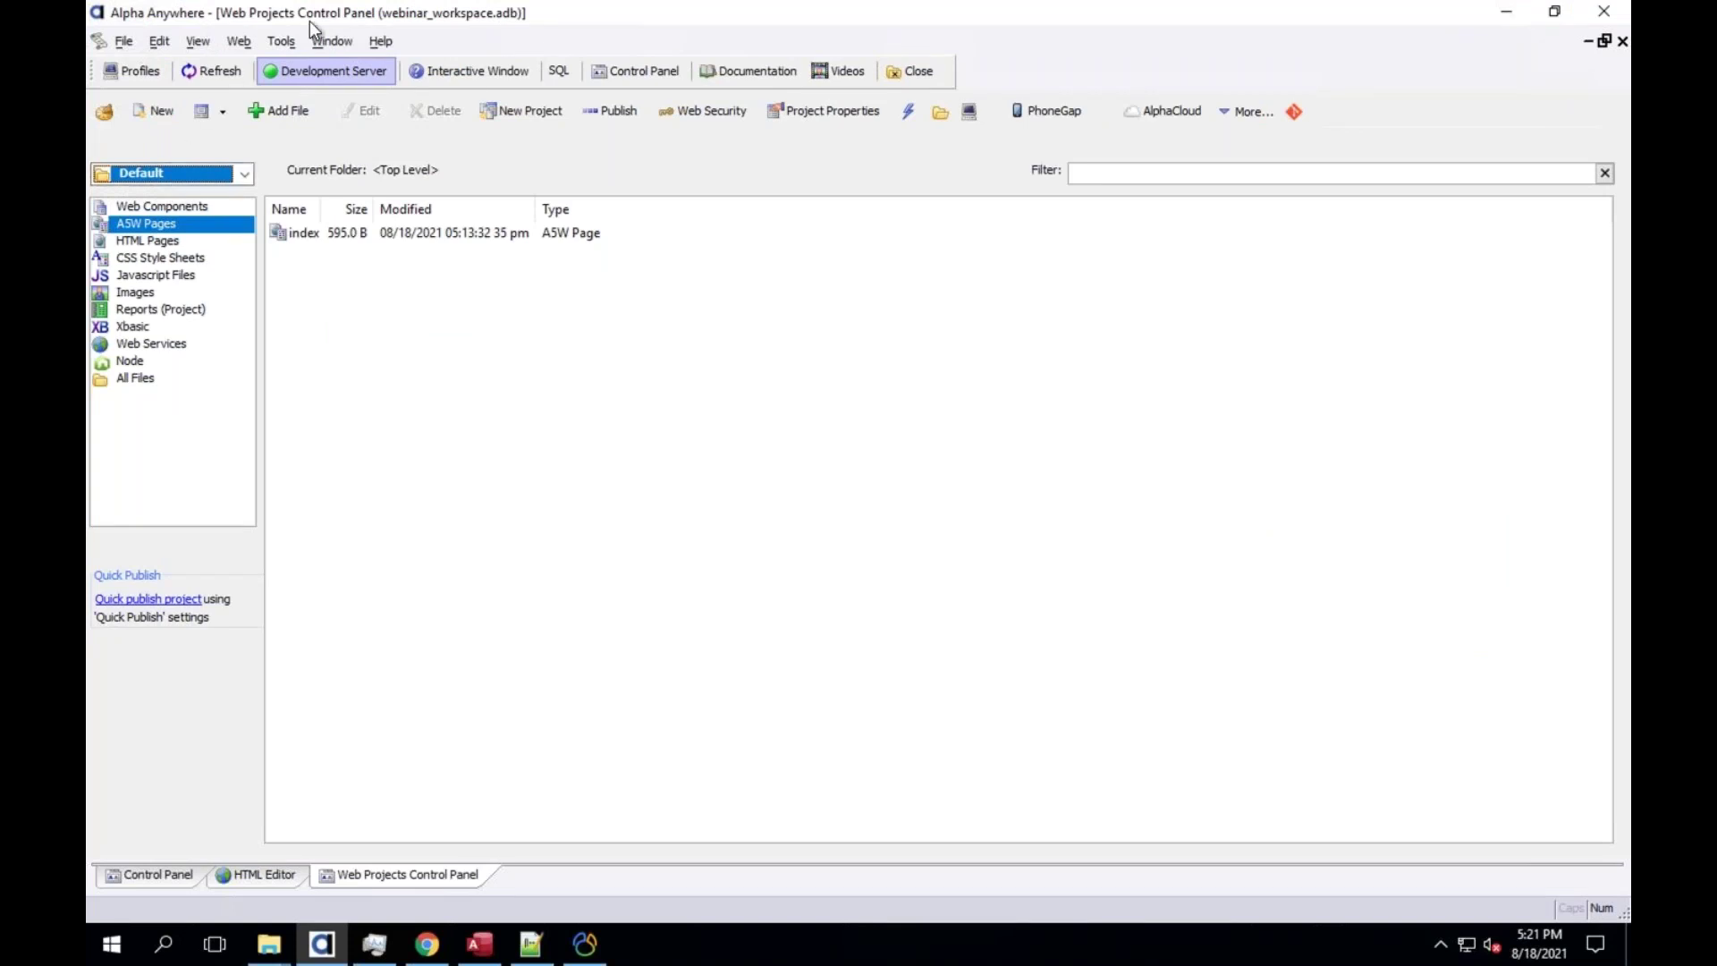
pyautogui.click(295, 45)
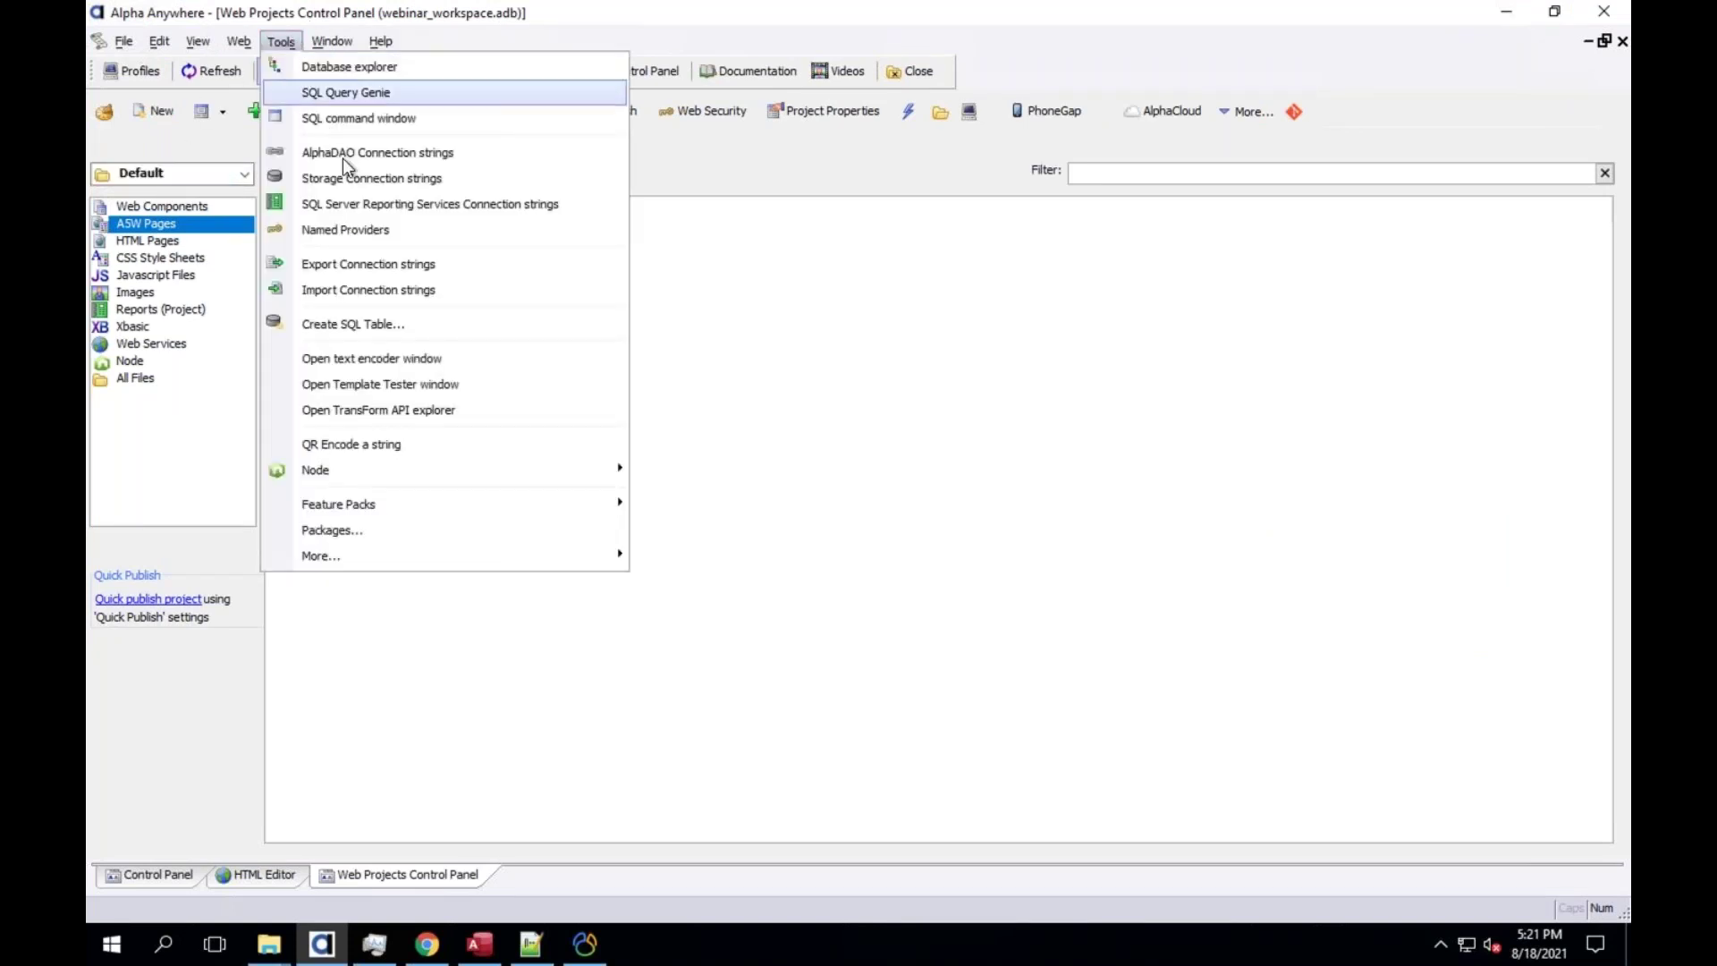
pyautogui.click(516, 160)
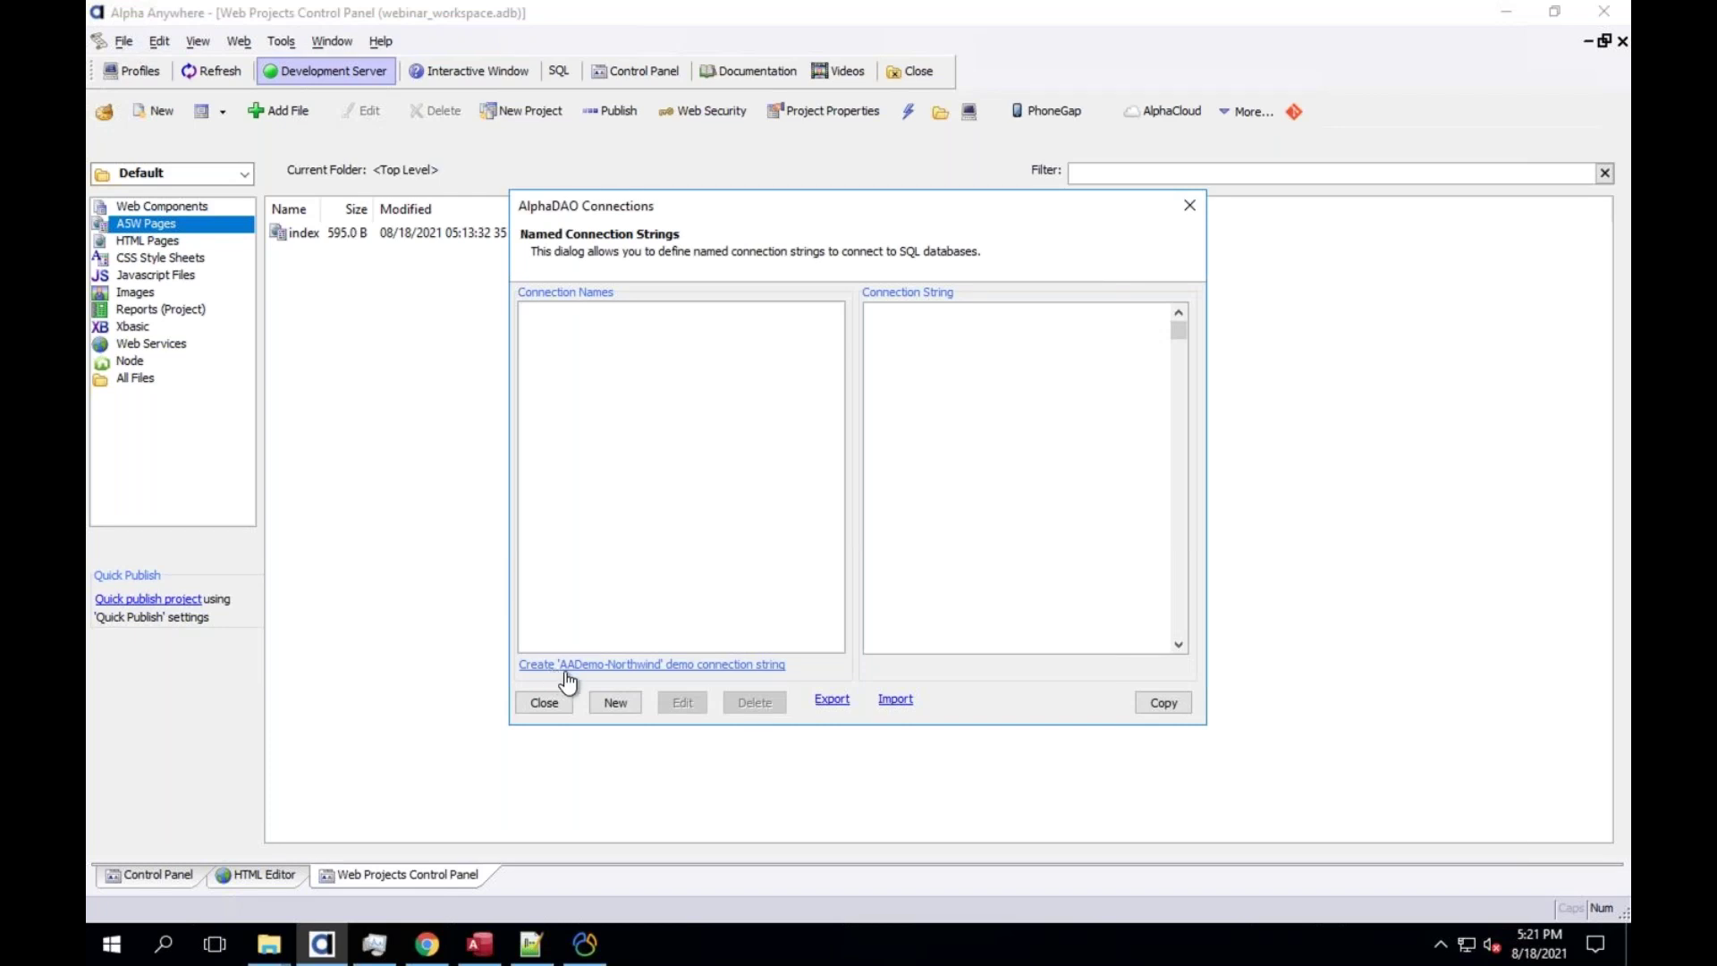
# Create the AADemo-Northwind connection using a clean copy of Northwind, then close the connections list
pyautogui.click(696, 666)
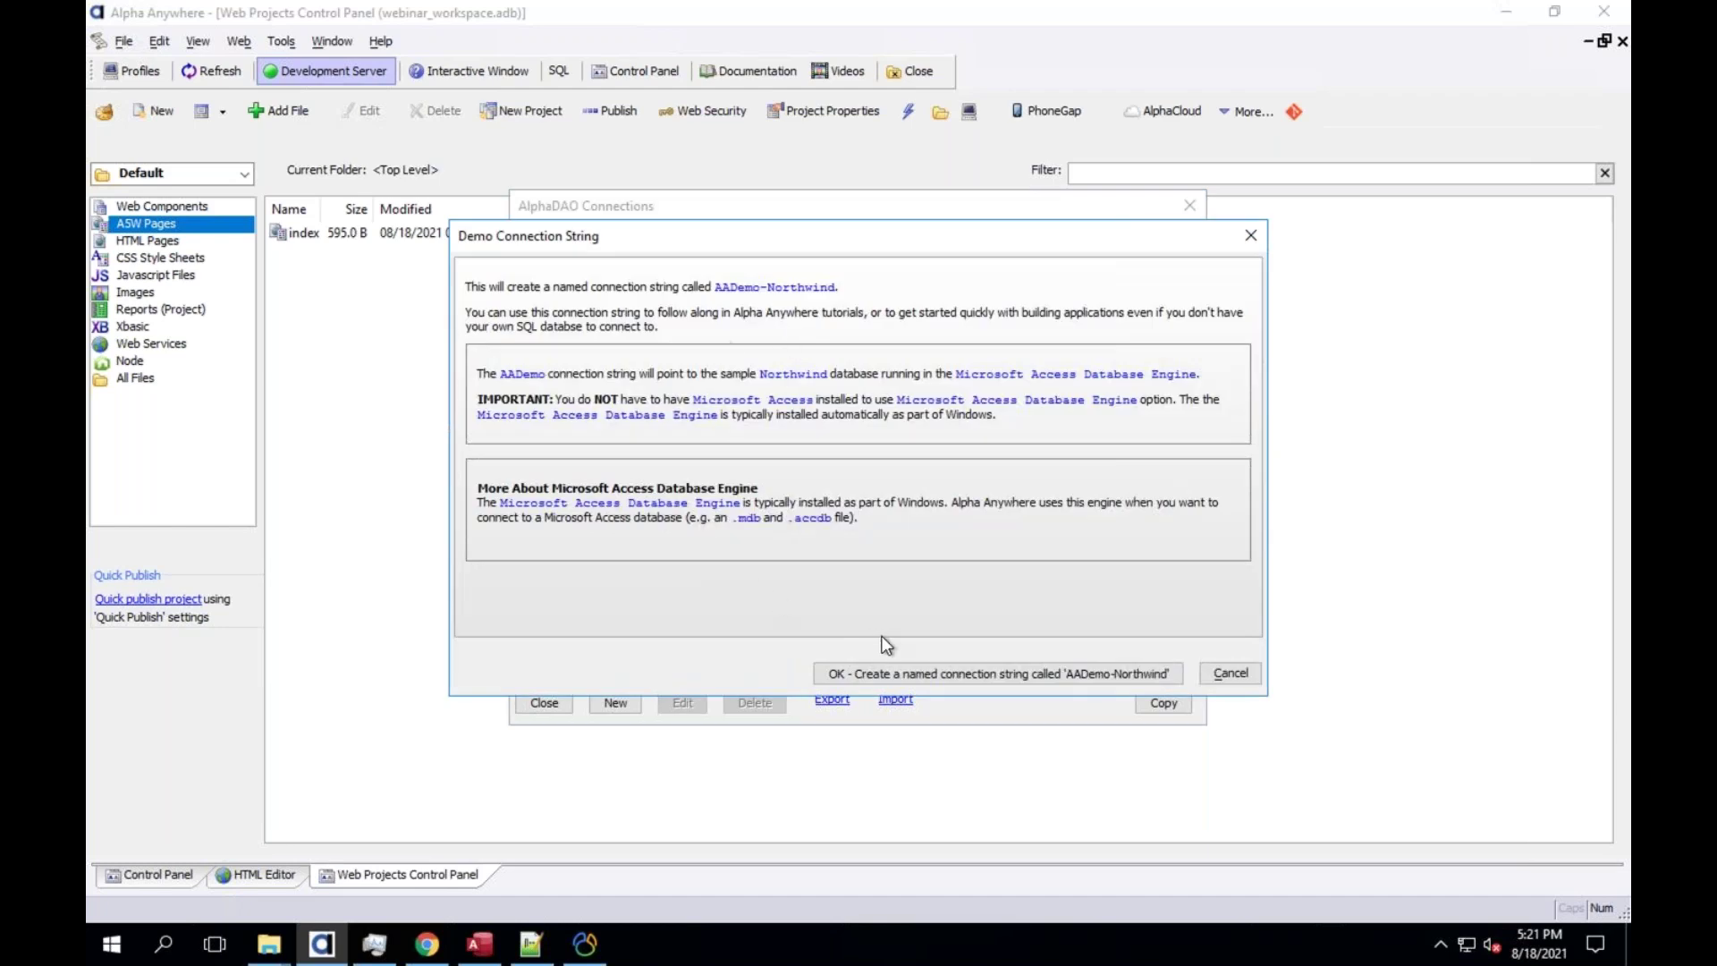
pyautogui.click(899, 672)
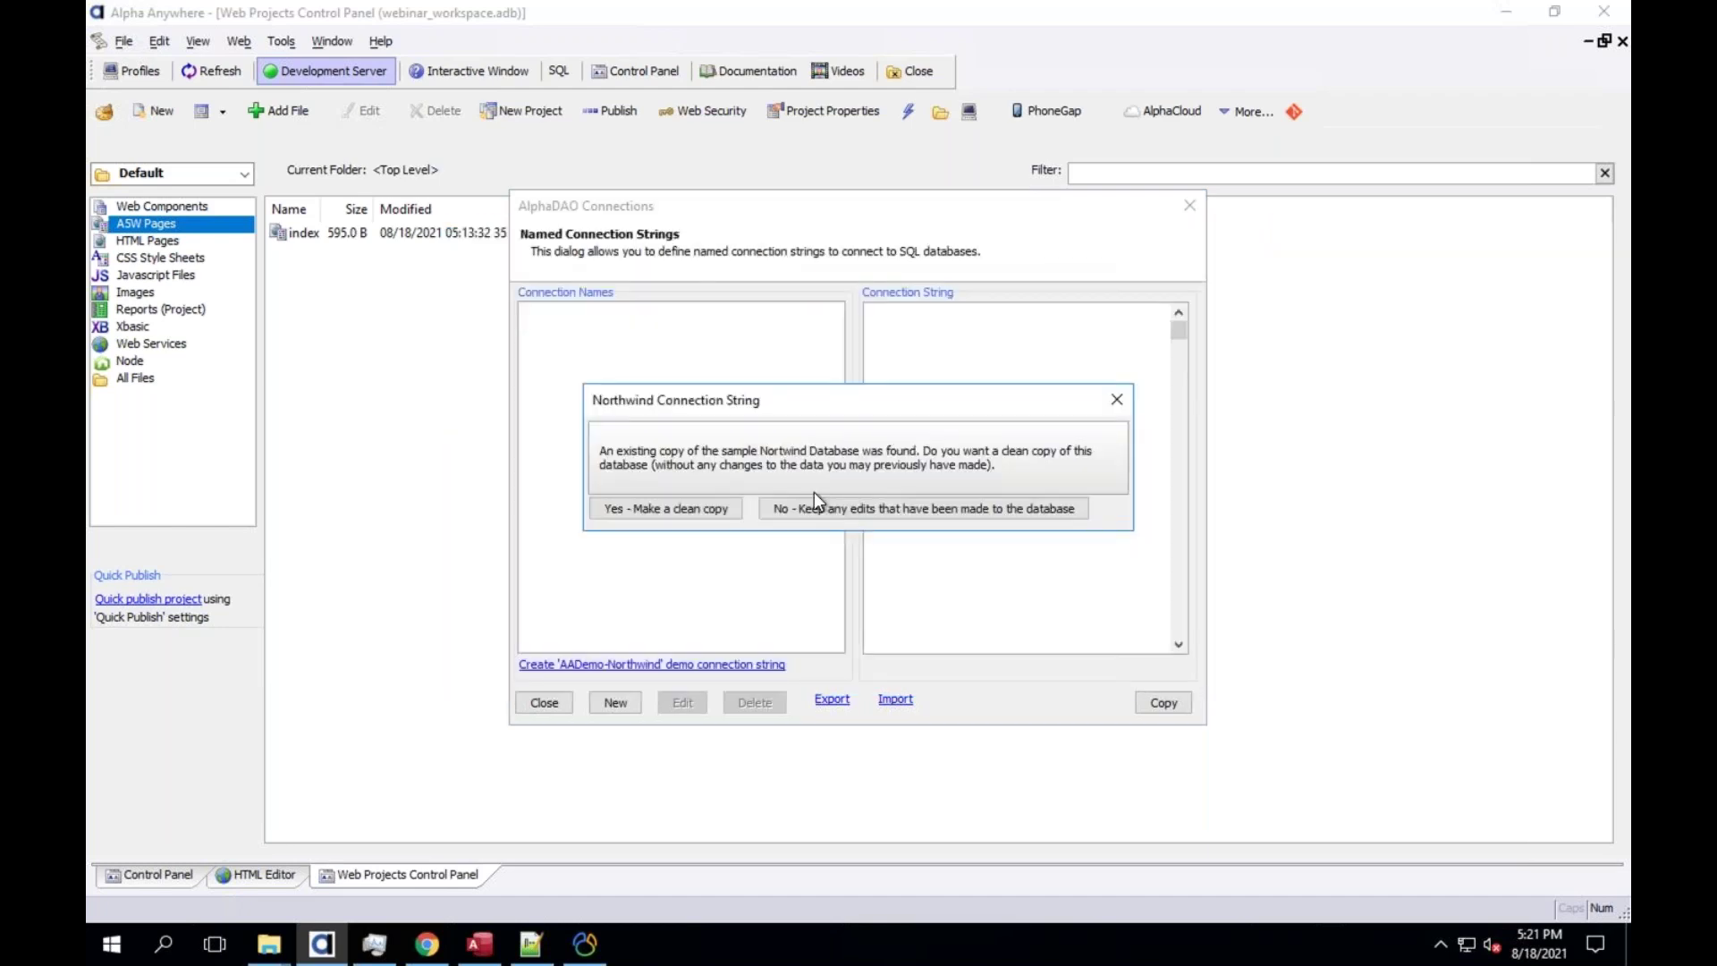
pyautogui.click(696, 517)
pyautogui.click(984, 540)
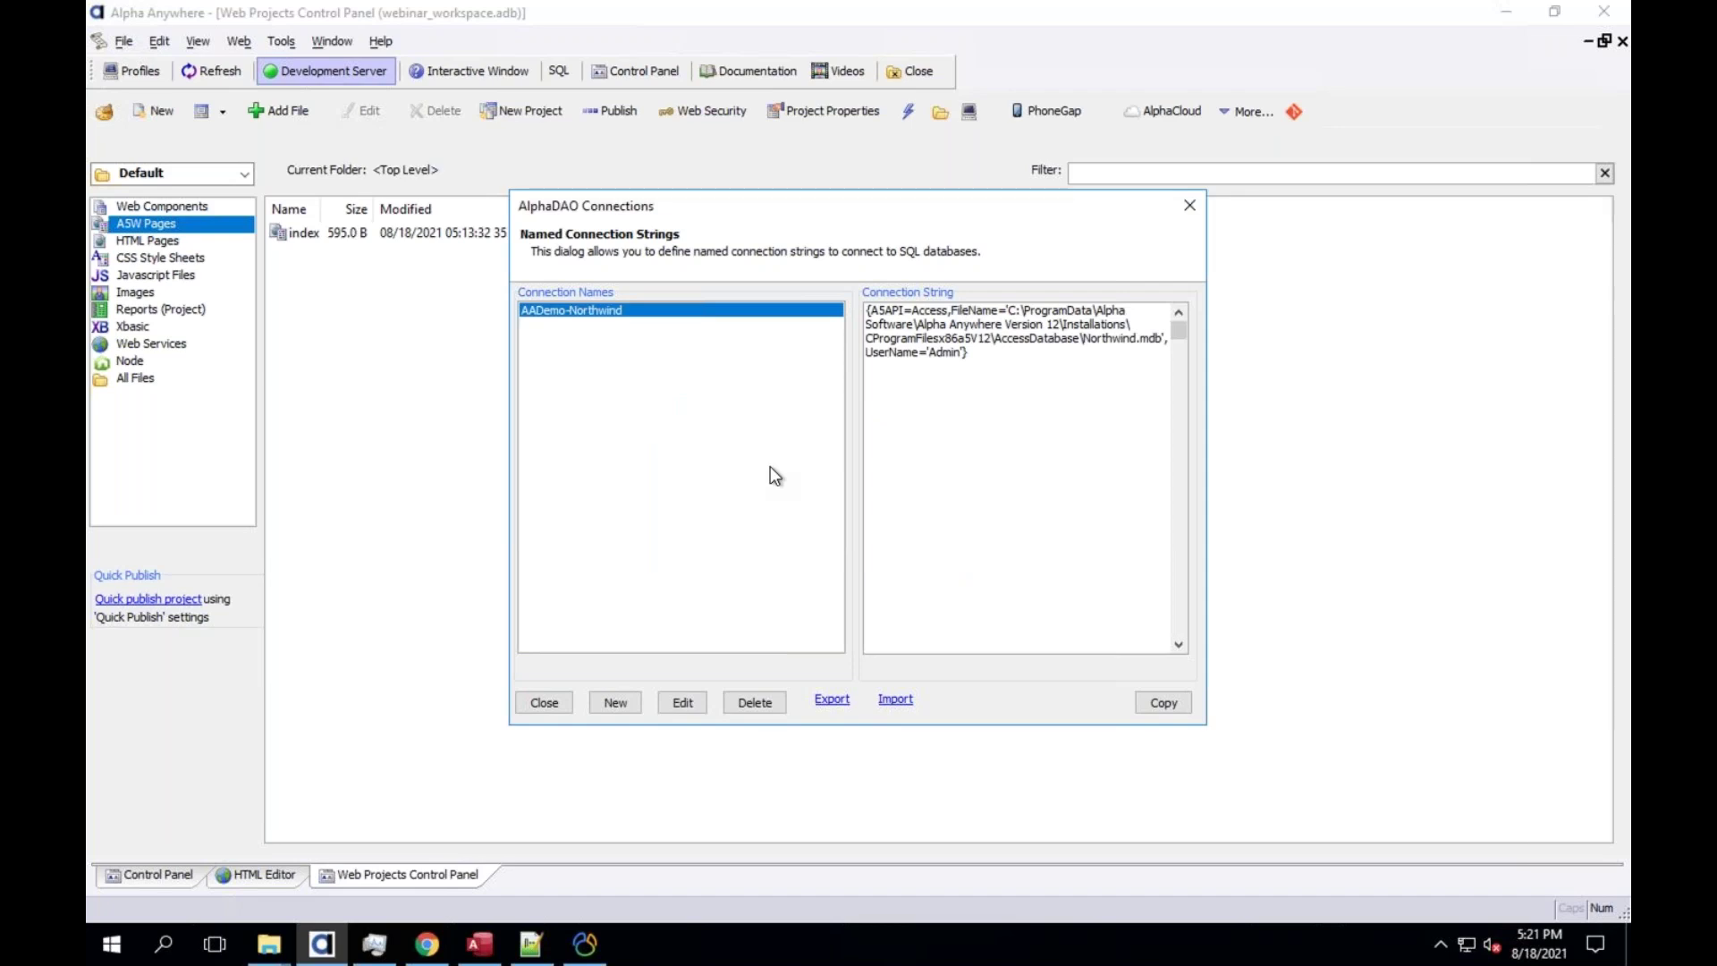
pyautogui.click(543, 703)
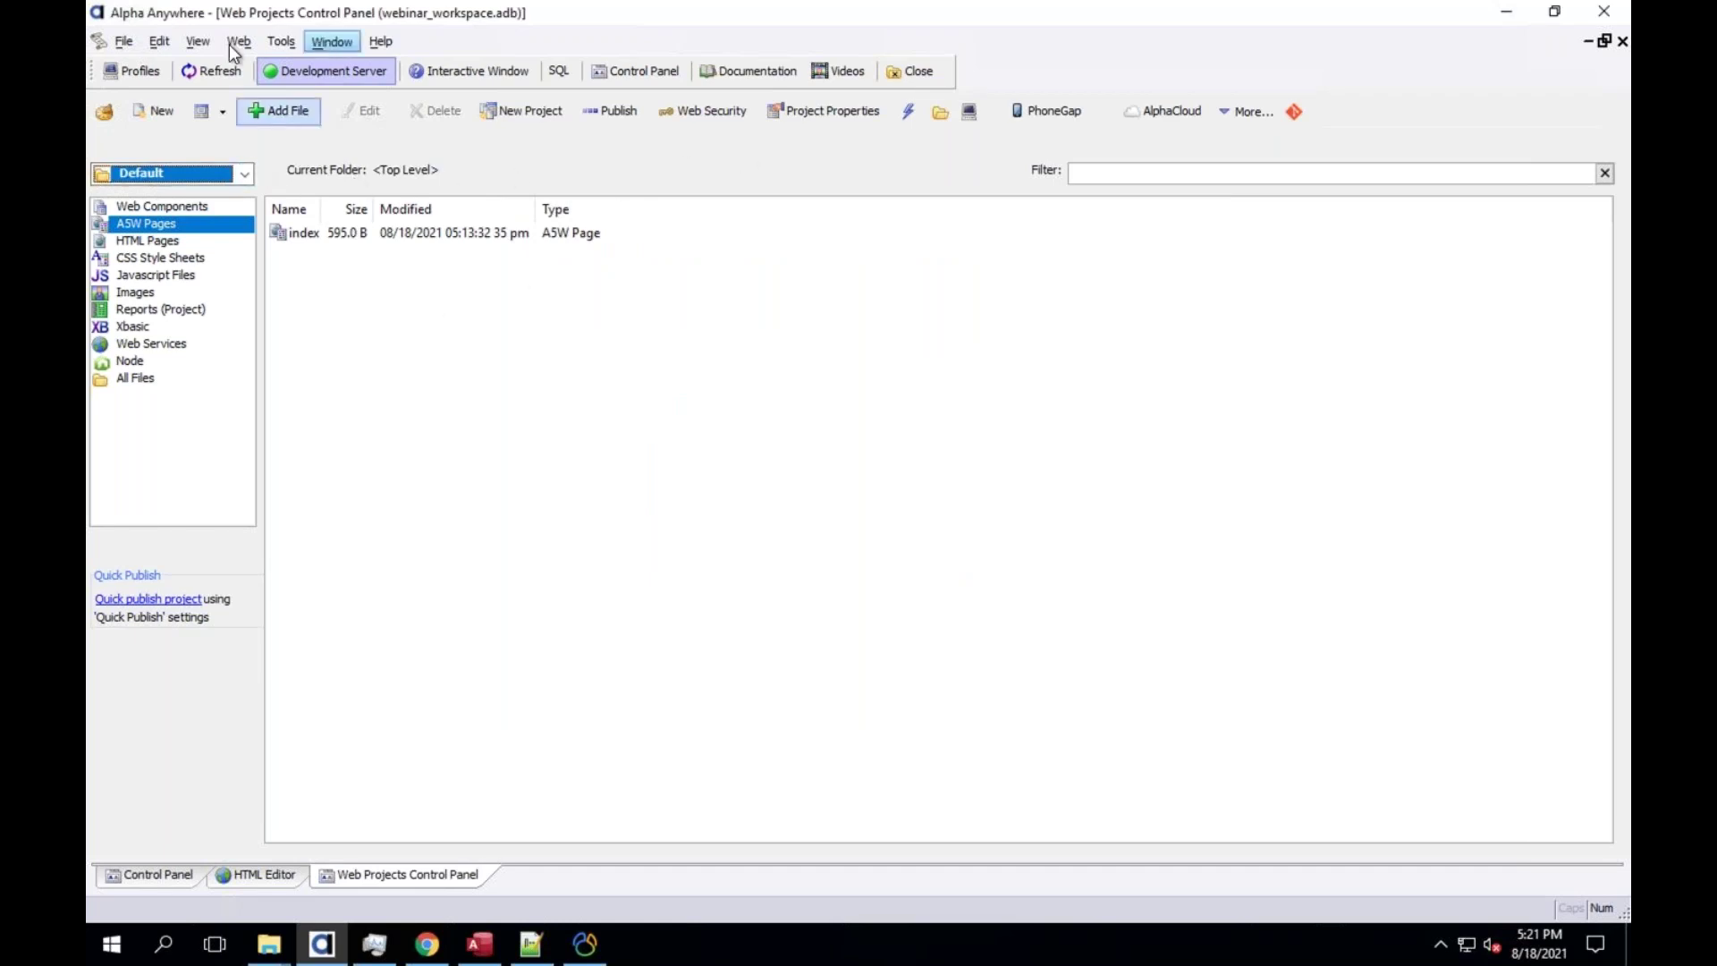
# Reopen and close the AlphaDAO Connection strings list, then look over the Tools menu
pyautogui.click(281, 41)
pyautogui.click(313, 157)
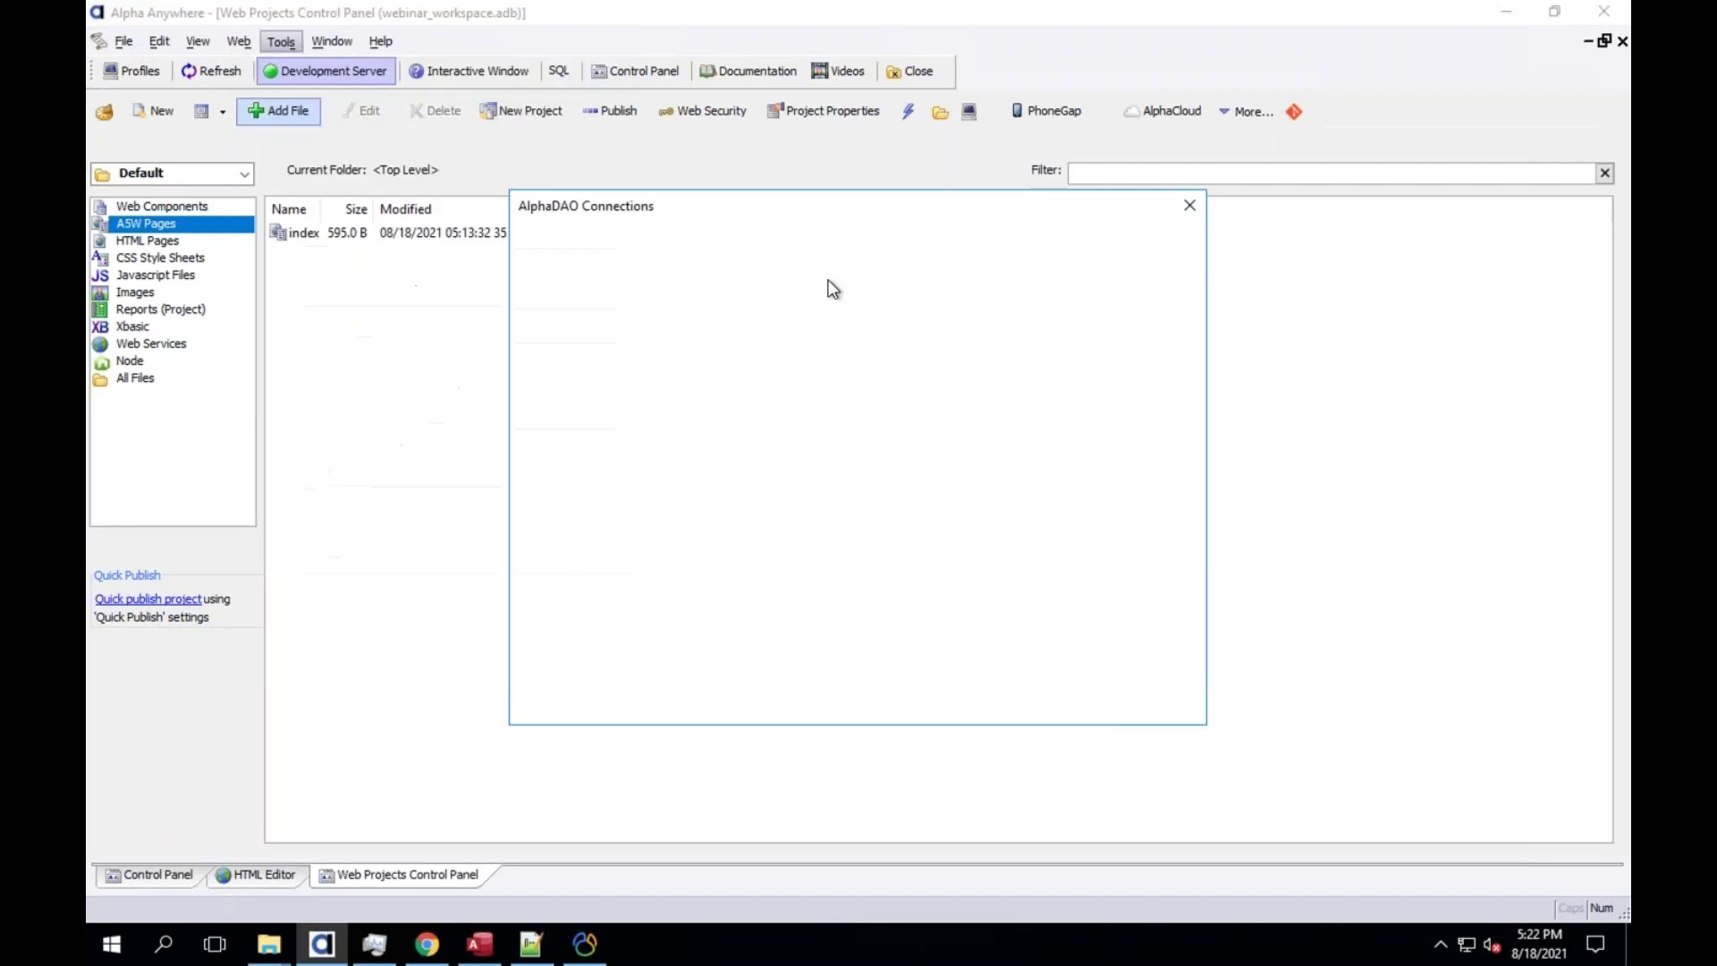
pyautogui.click(545, 703)
pyautogui.click(284, 45)
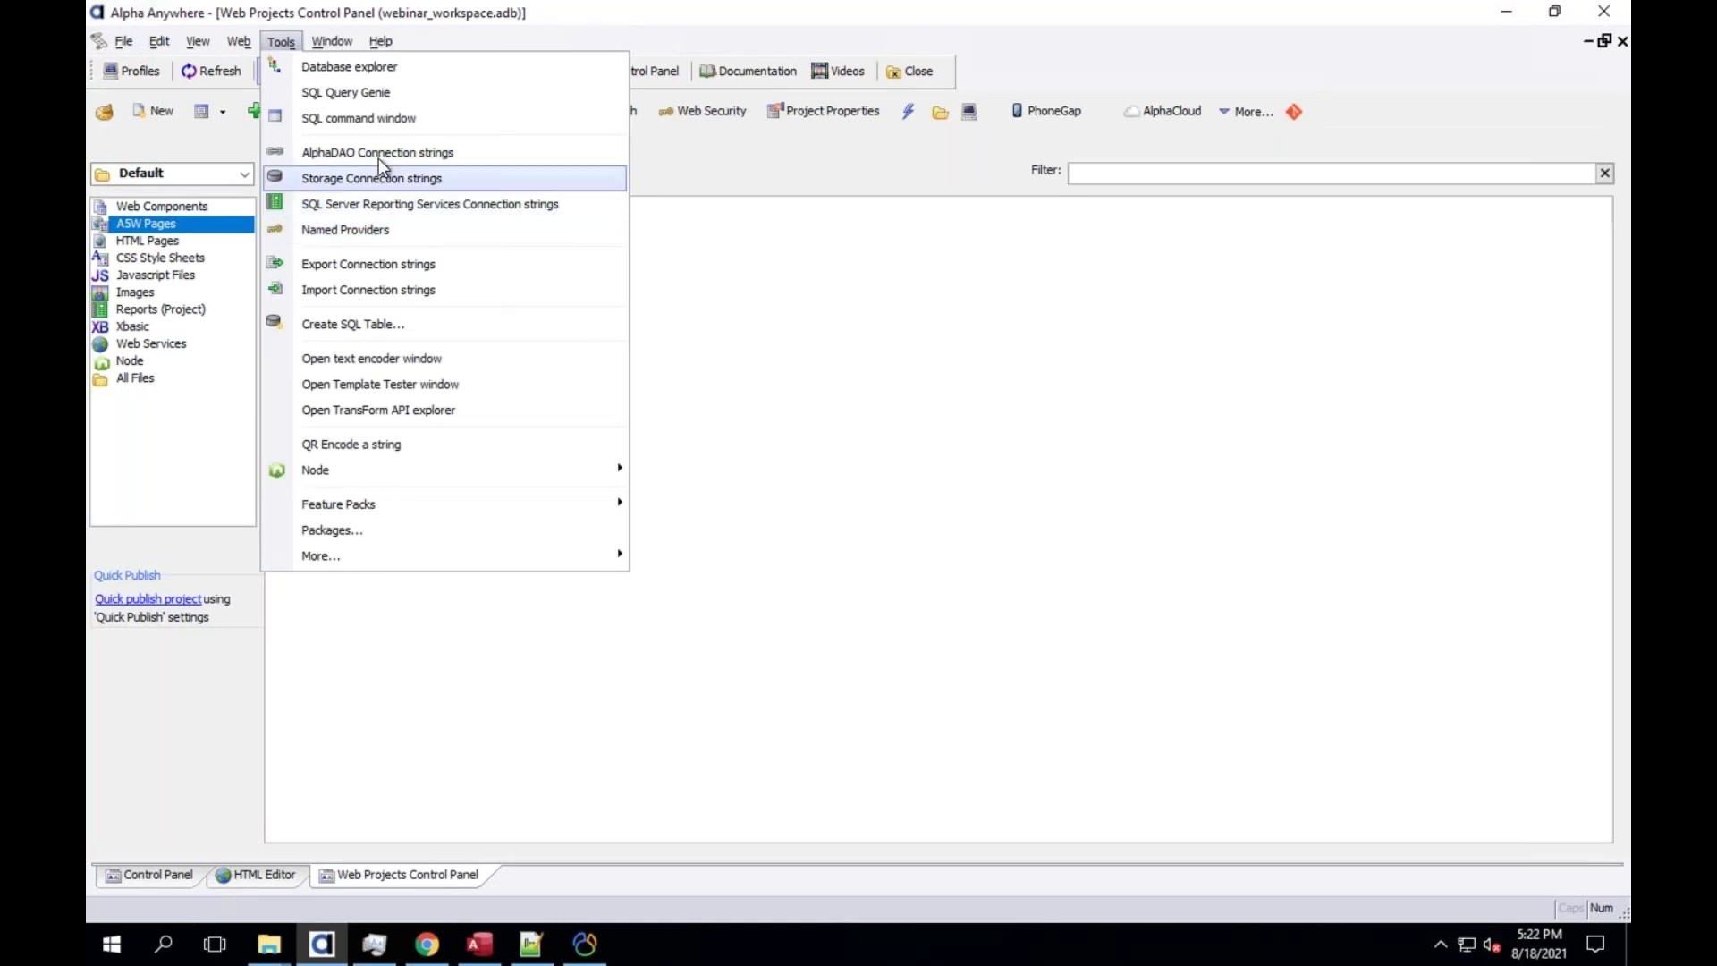
pyautogui.click(663, 157)
# Switch to the api_backend project and reopen AlphaDAO Connections listing AADemo-Northwind
pyautogui.click(141, 173)
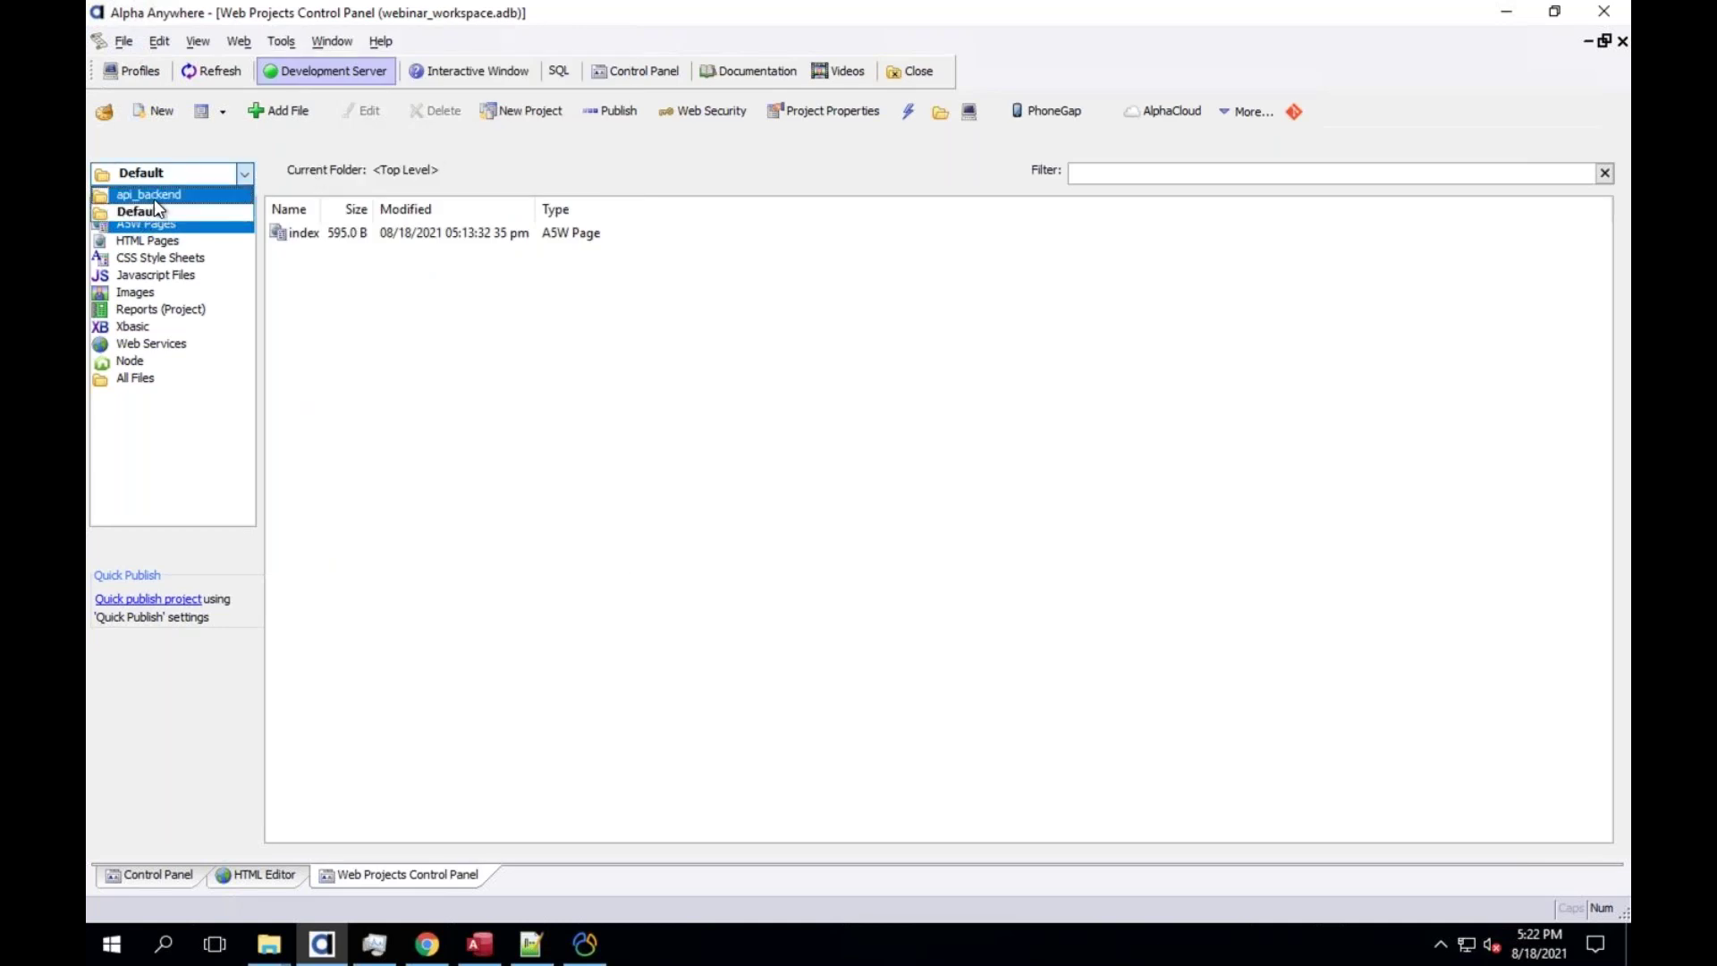
pyautogui.click(174, 198)
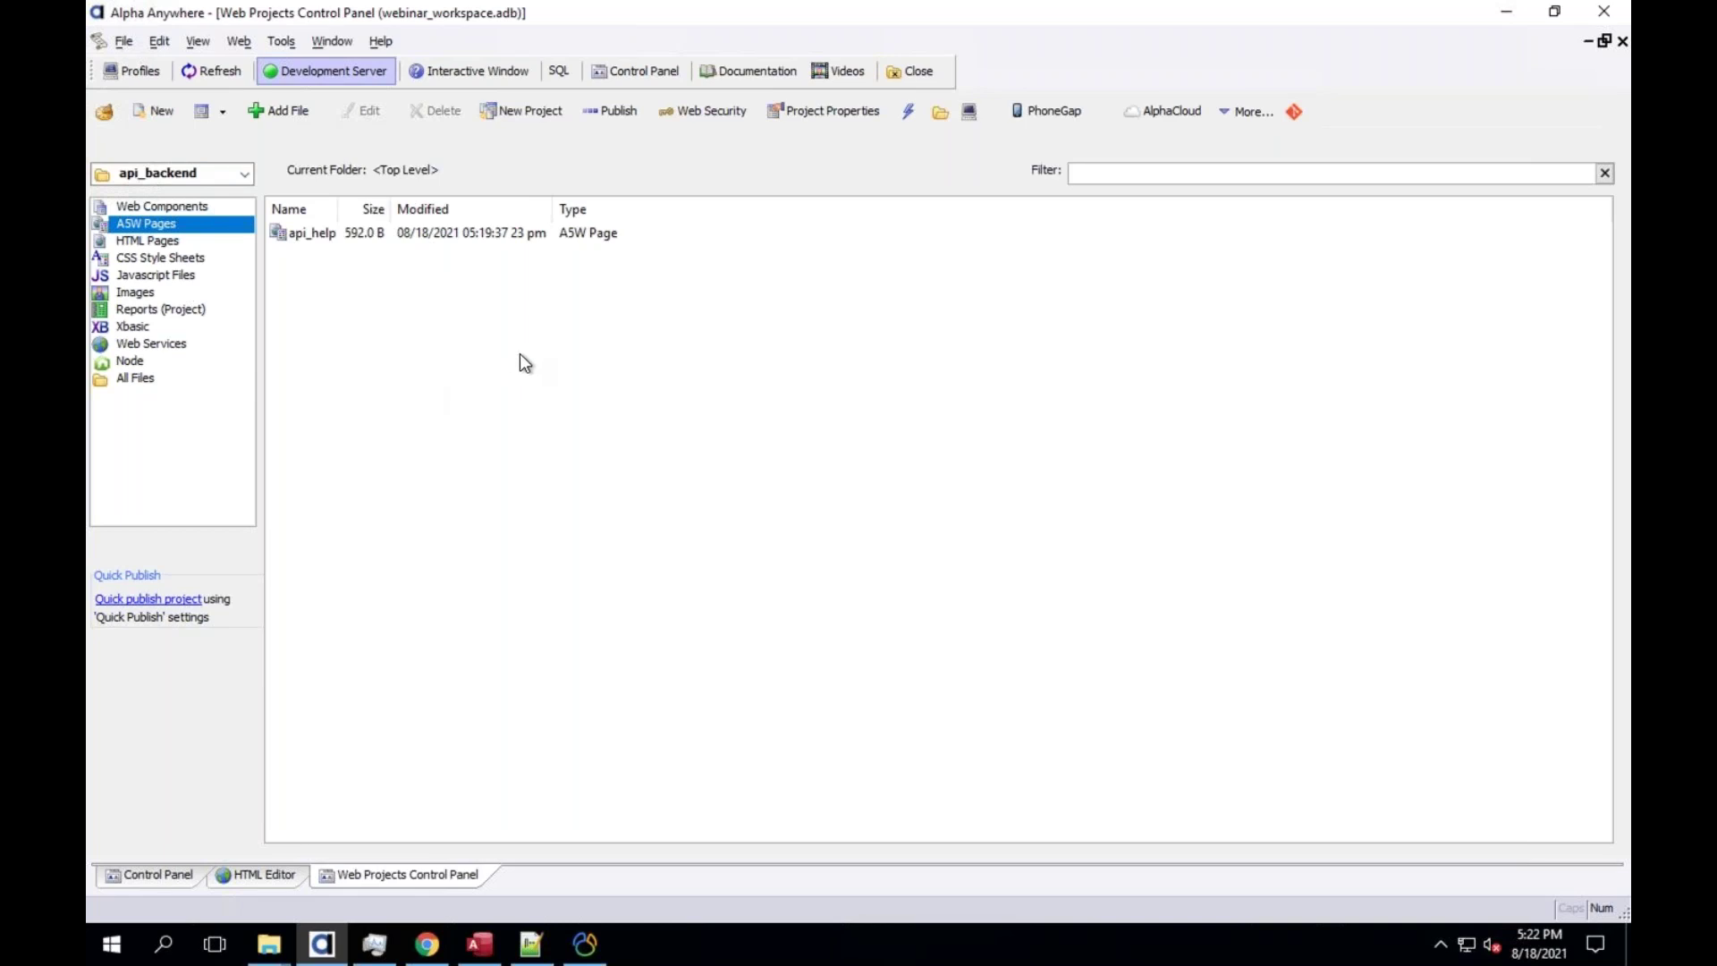
pyautogui.click(290, 39)
pyautogui.click(331, 153)
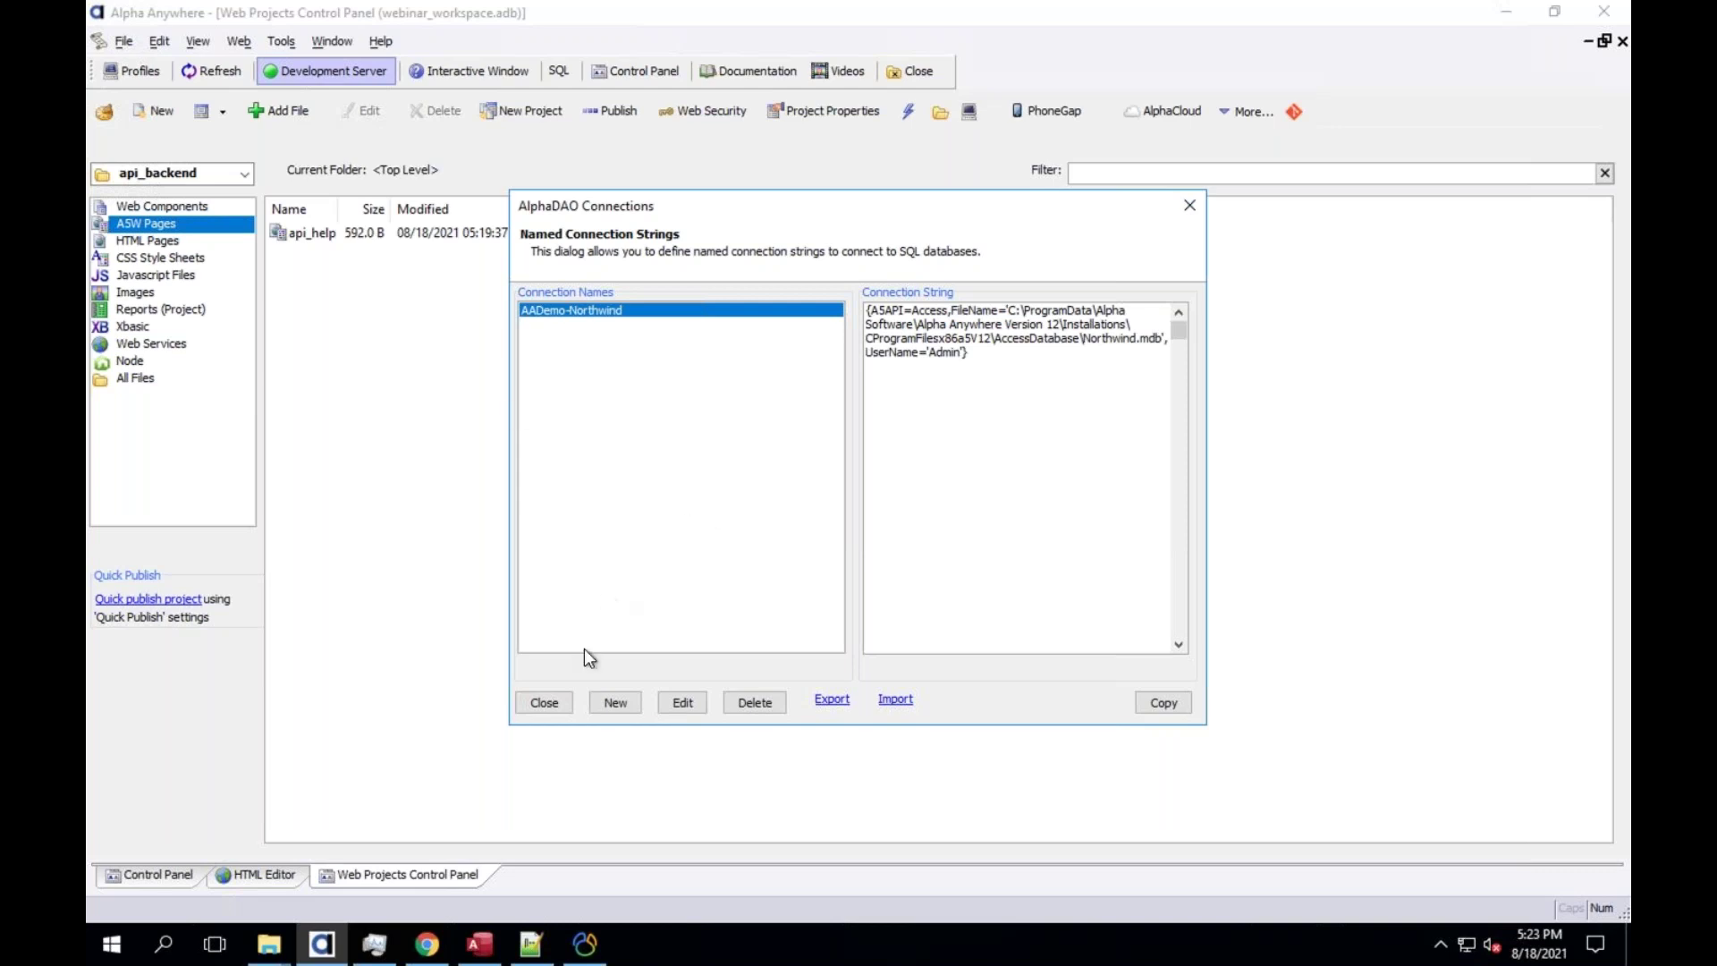
pyautogui.click(563, 703)
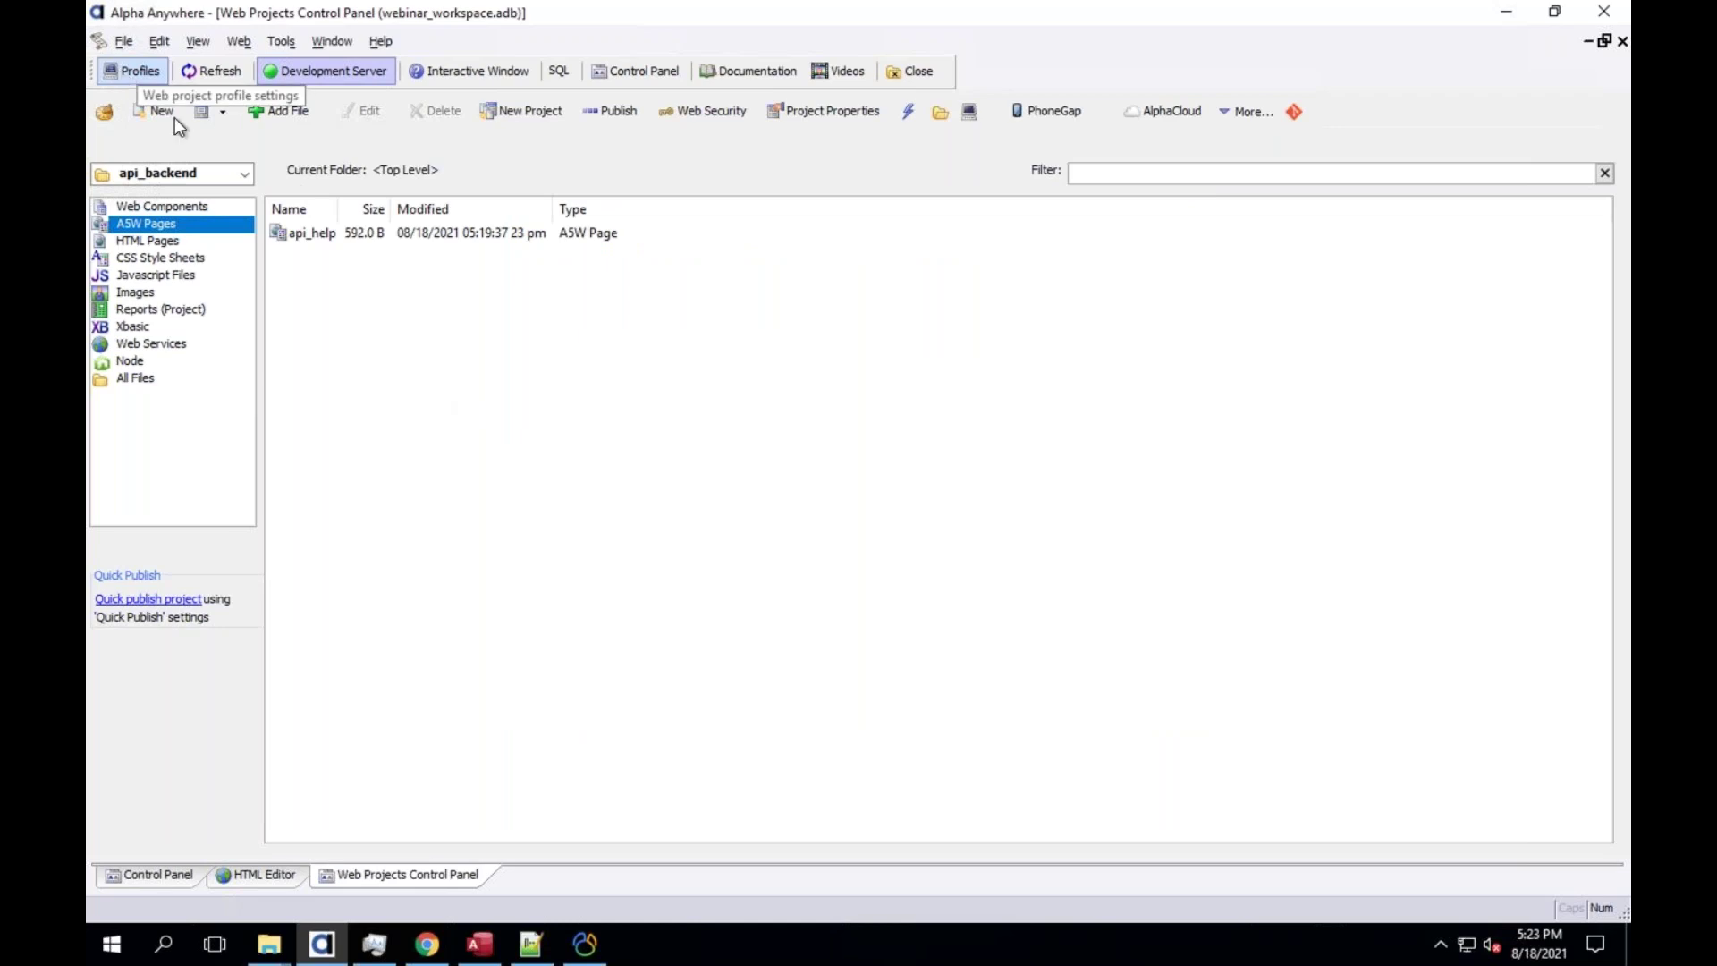
# Switch to the Default project and enter webinar_workspace as its profile's Target Folder
pyautogui.click(158, 170)
pyautogui.click(159, 208)
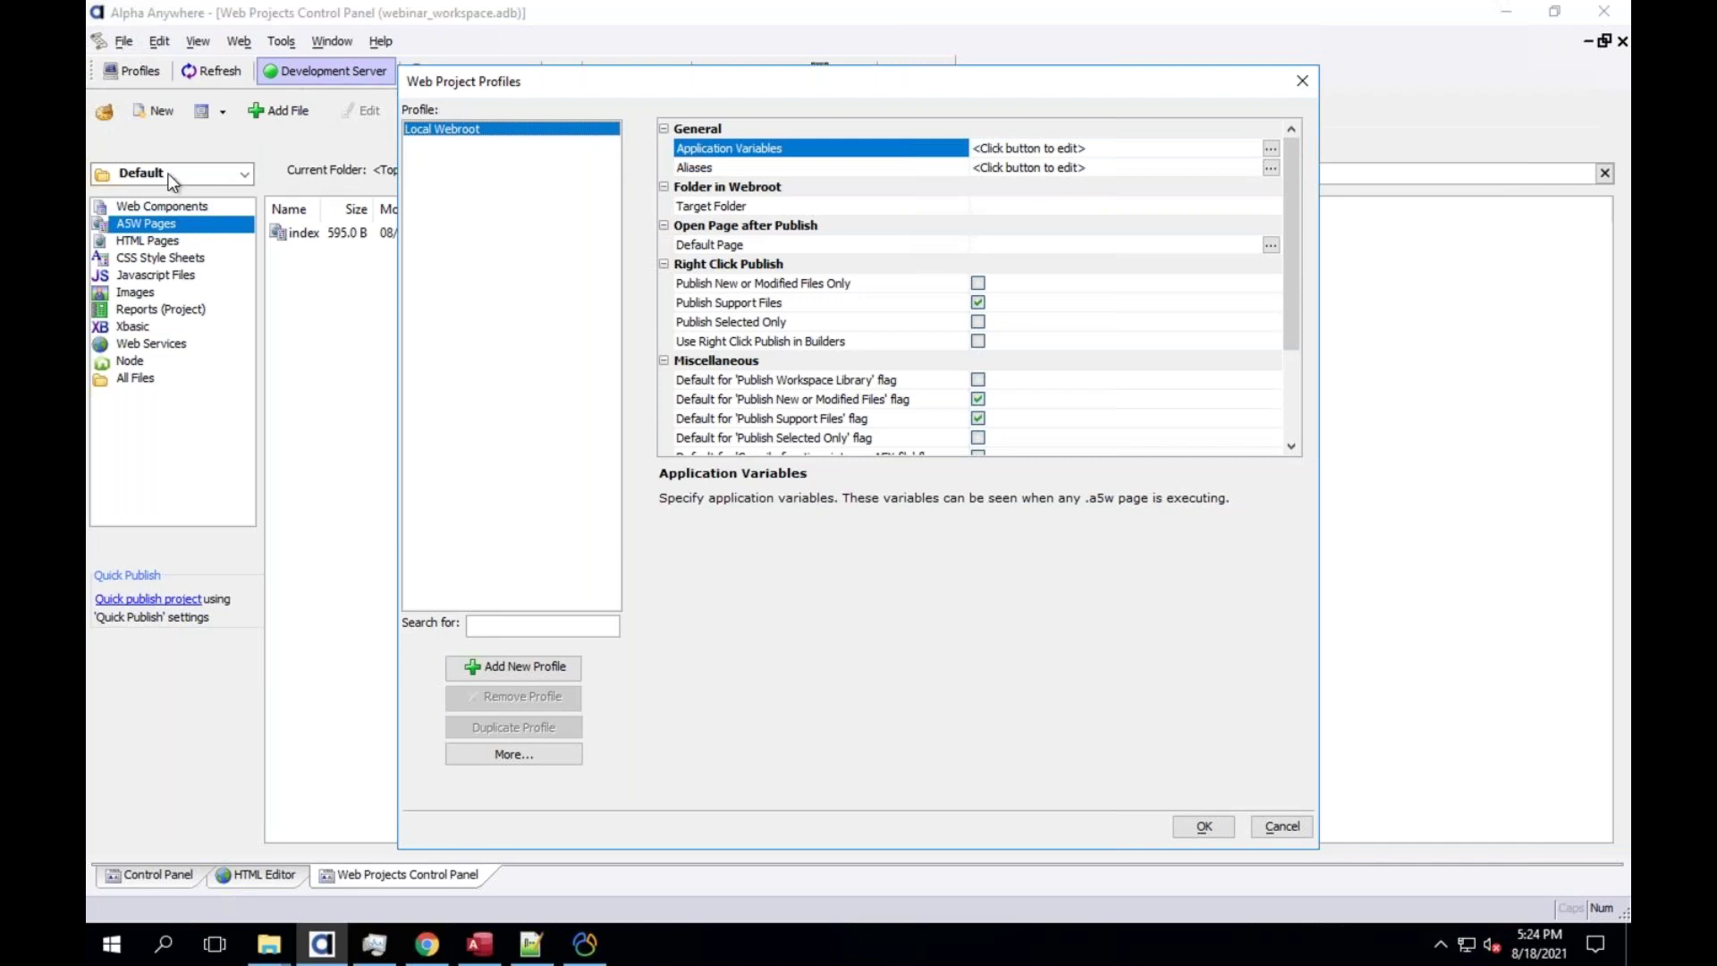
pyautogui.click(1067, 207)
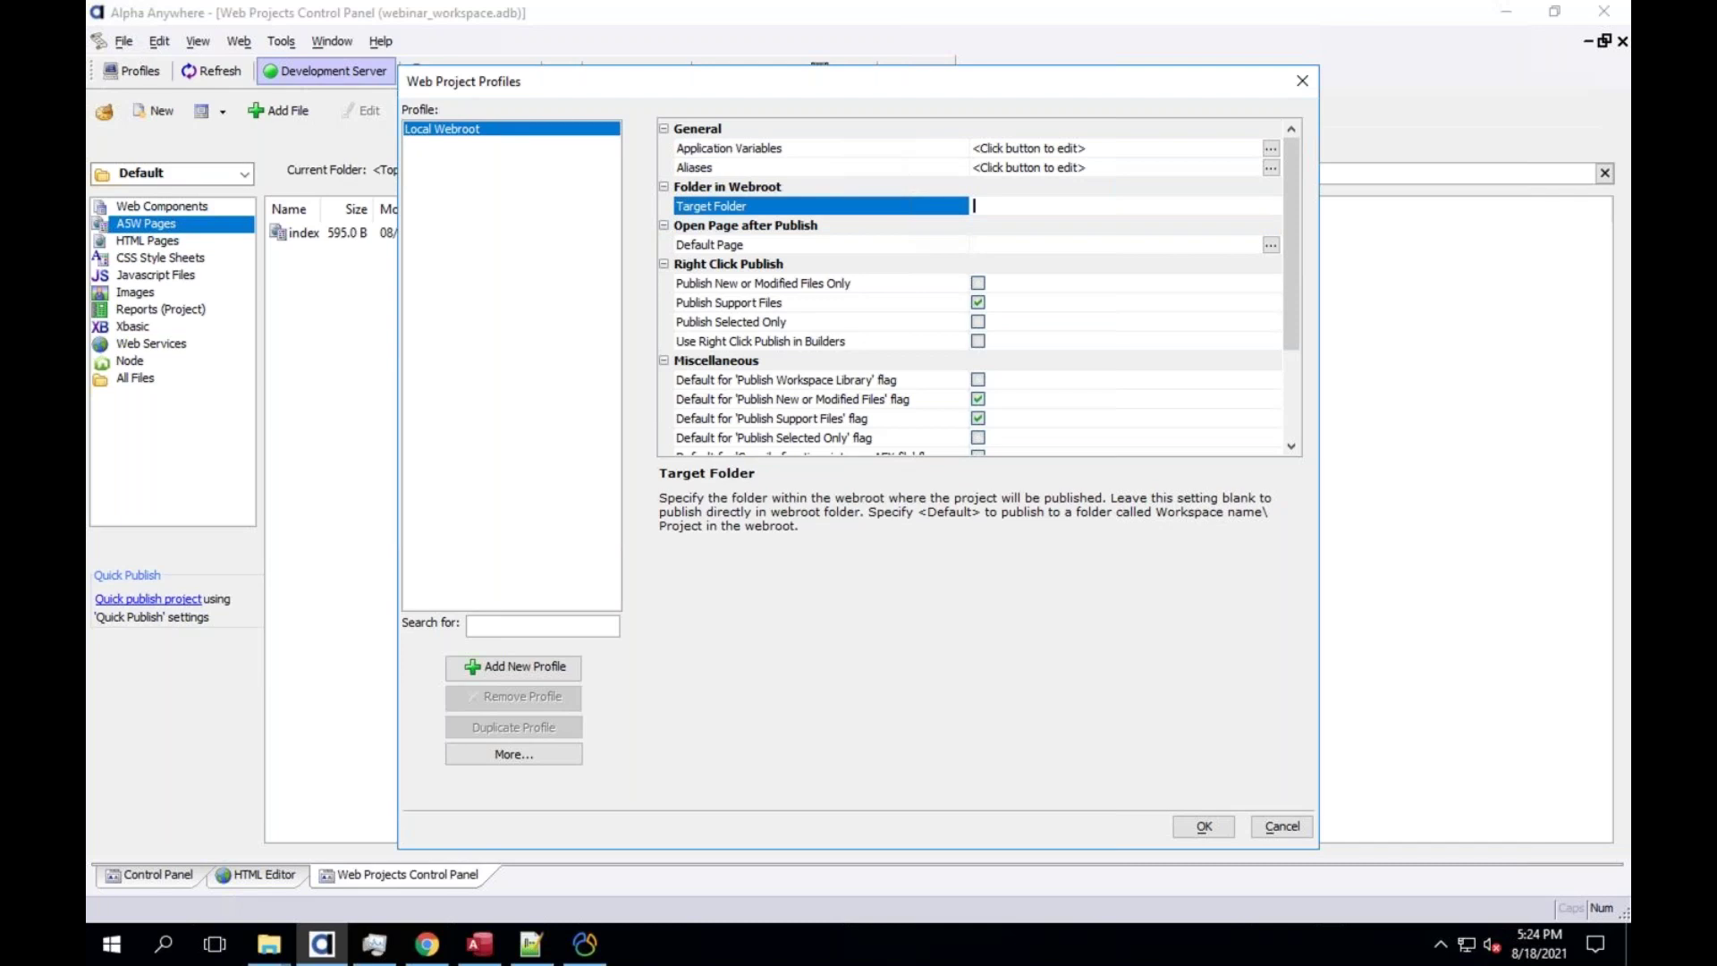
pyautogui.write('webinar_workspace')
# Discard the Target Folder edit, leaving the Local Webroot profile unsaved
pyautogui.click(1201, 828)
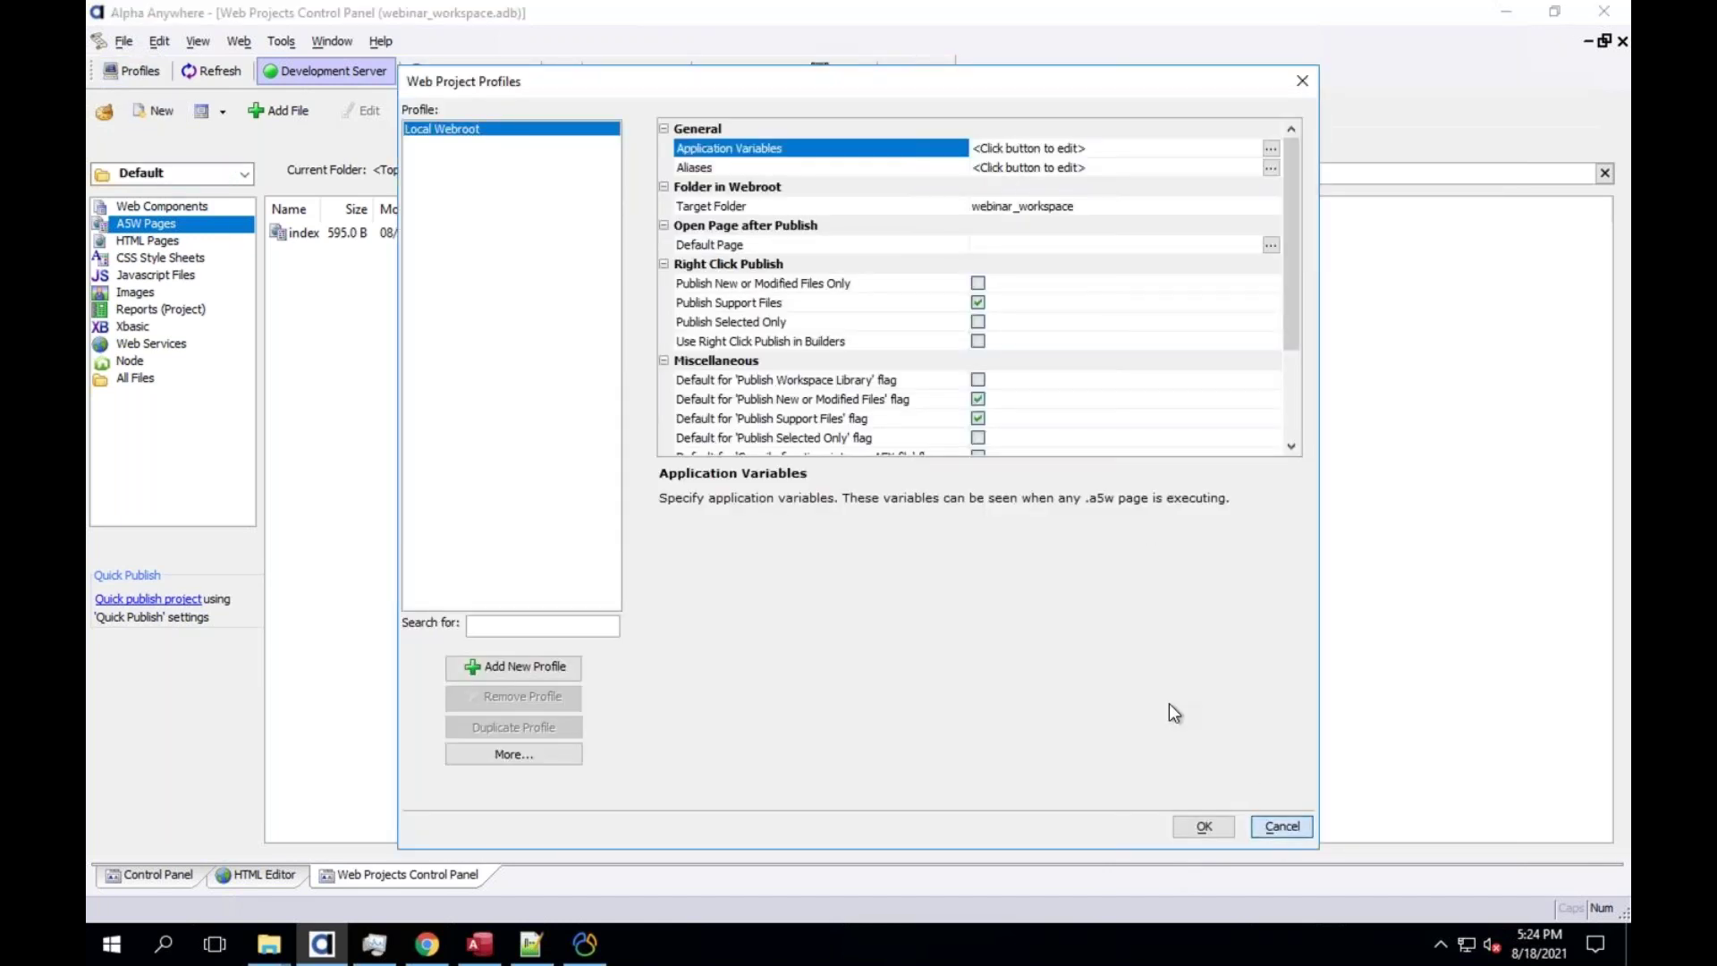
pyautogui.press('Escape')
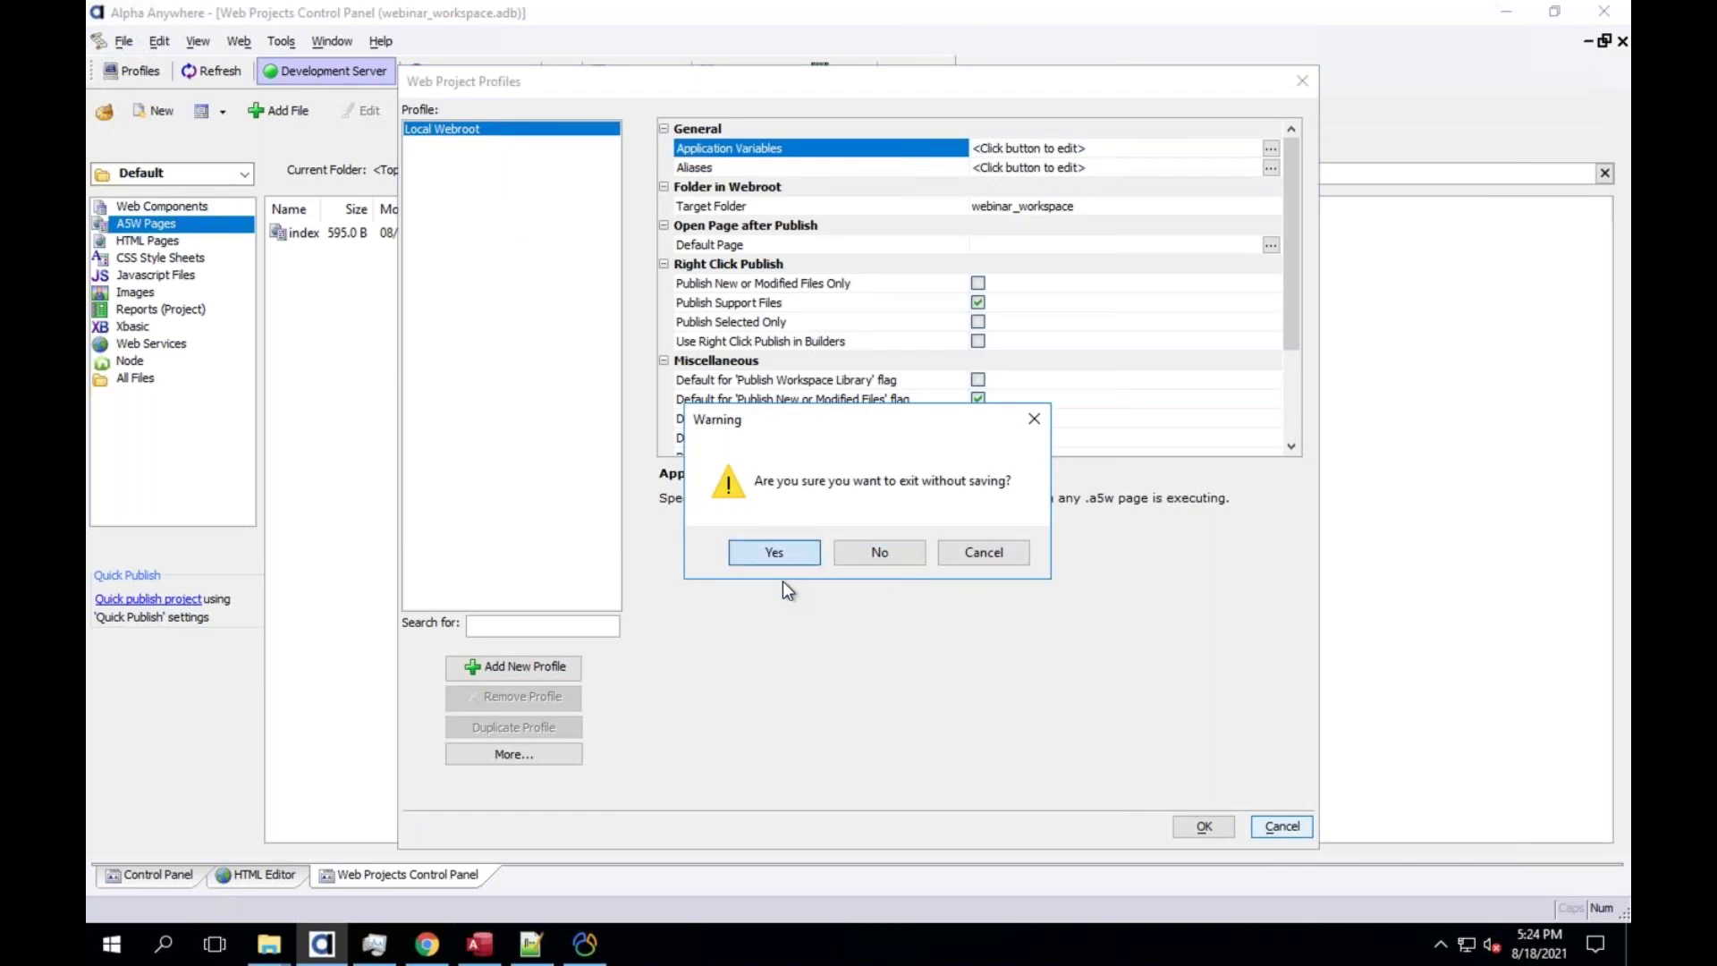
pyautogui.click(775, 553)
pyautogui.click(188, 172)
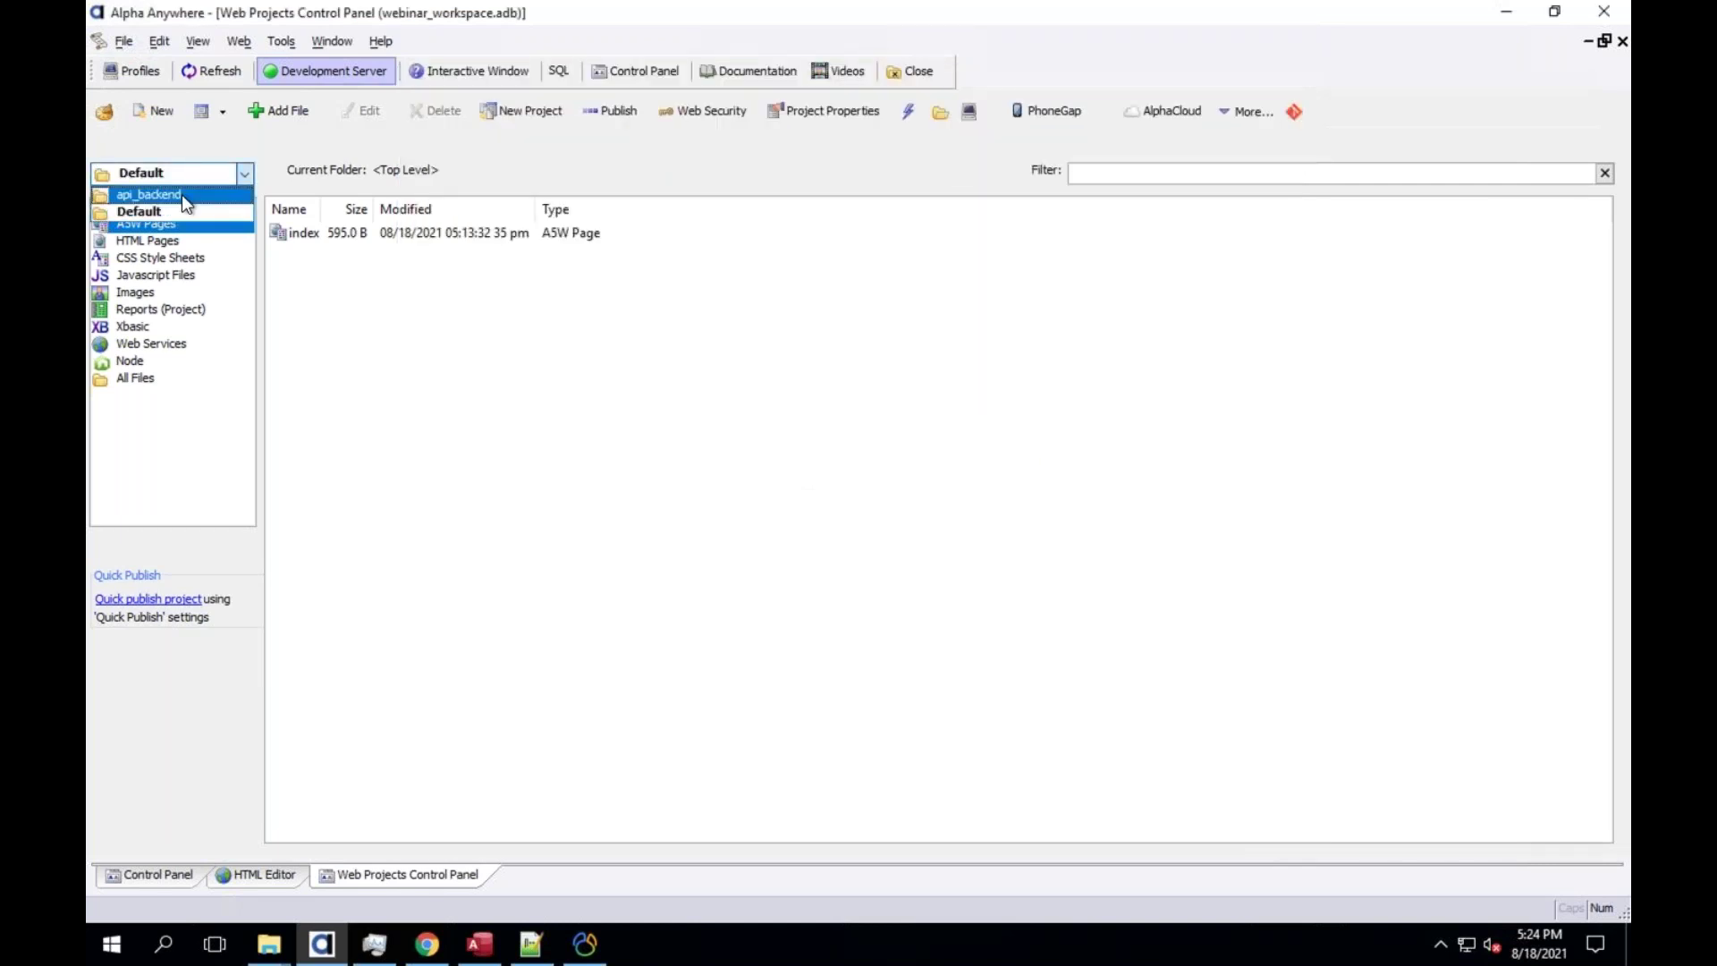
# Switch to api_backend and inspect its Local Webroot profile's empty Target Folder
pyautogui.click(181, 195)
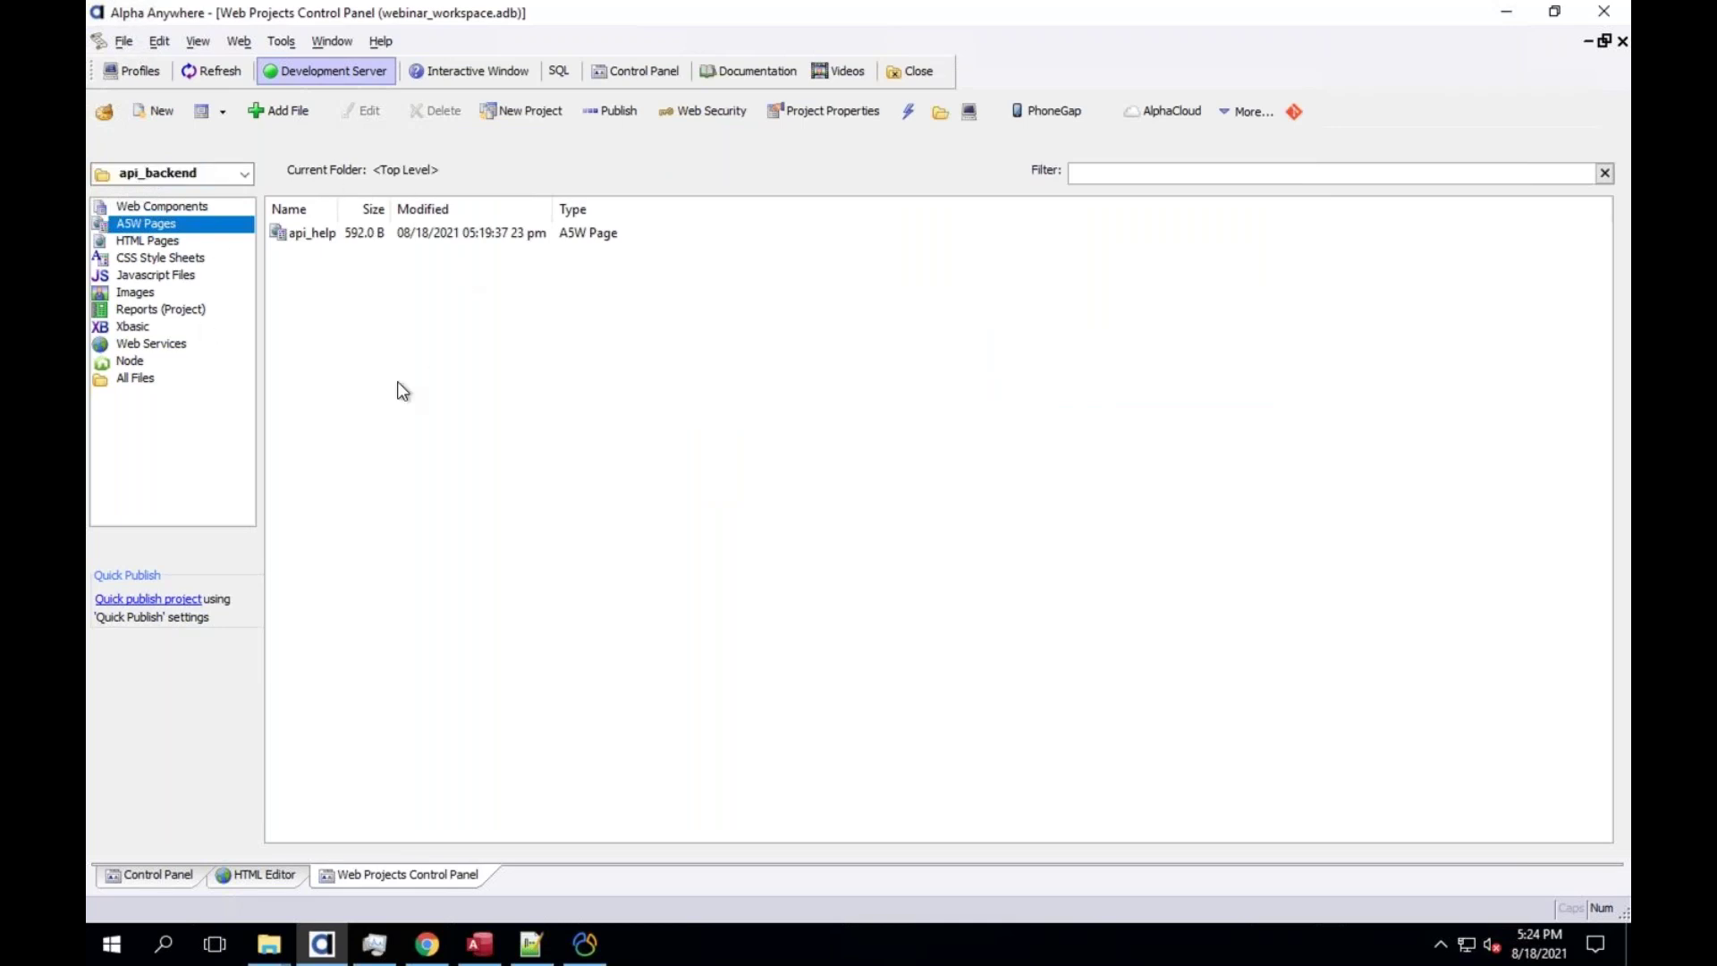
pyautogui.click(132, 73)
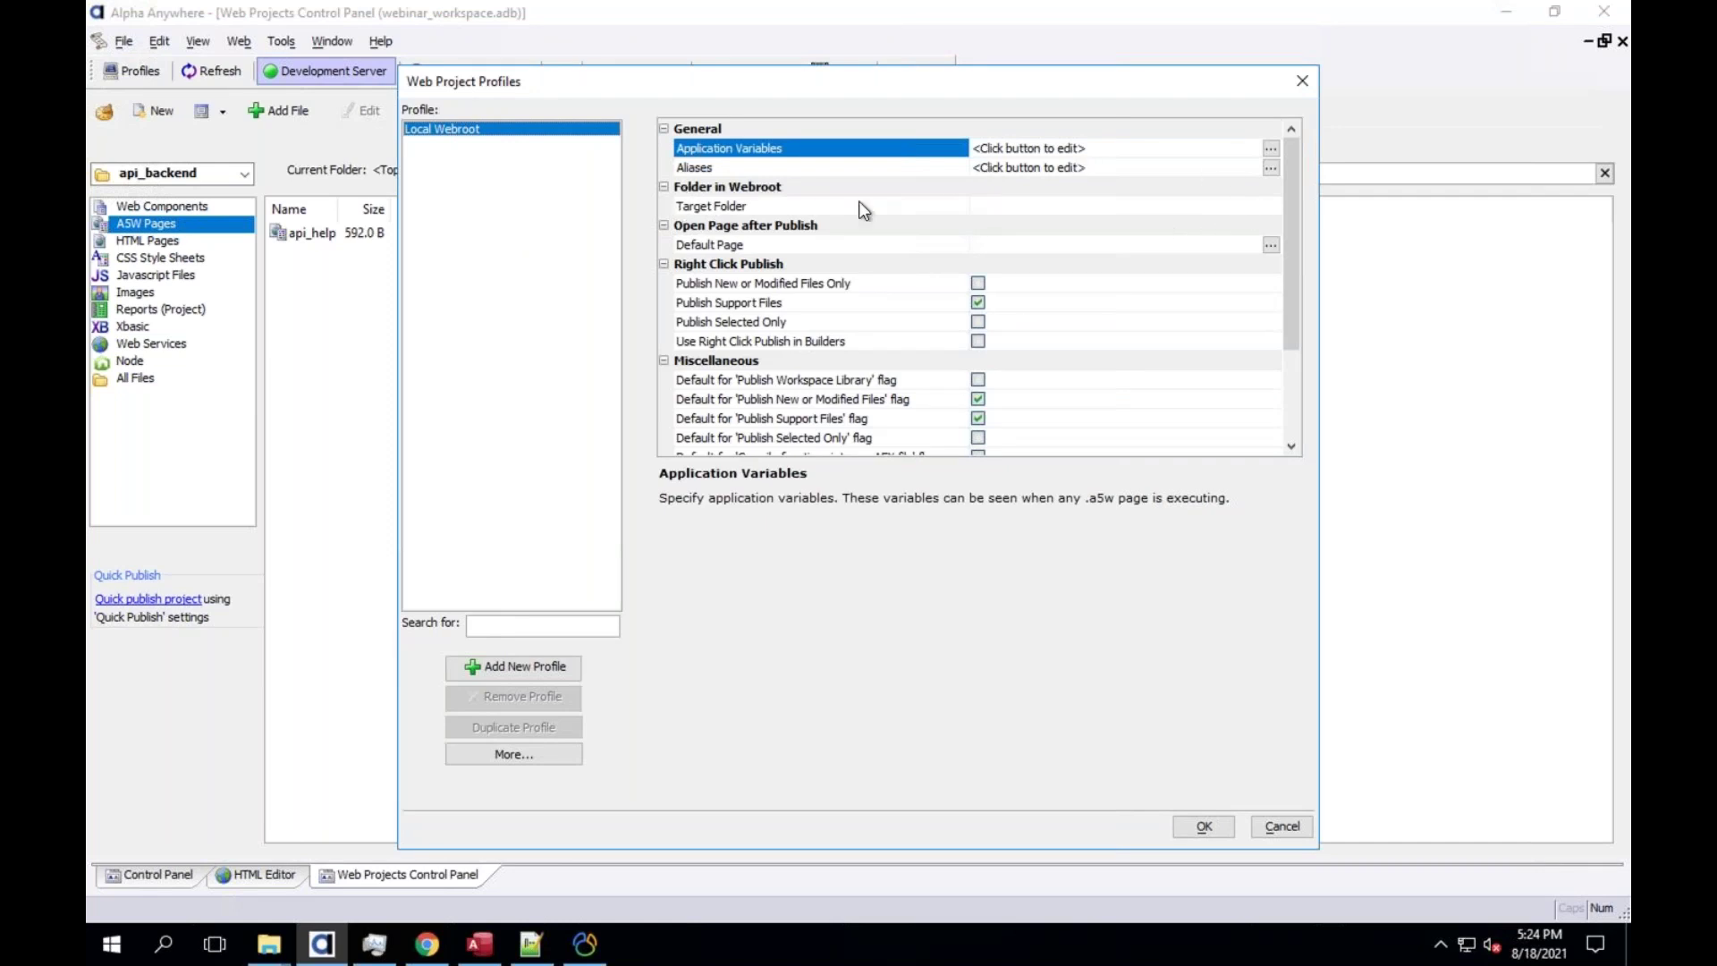
pyautogui.click(996, 207)
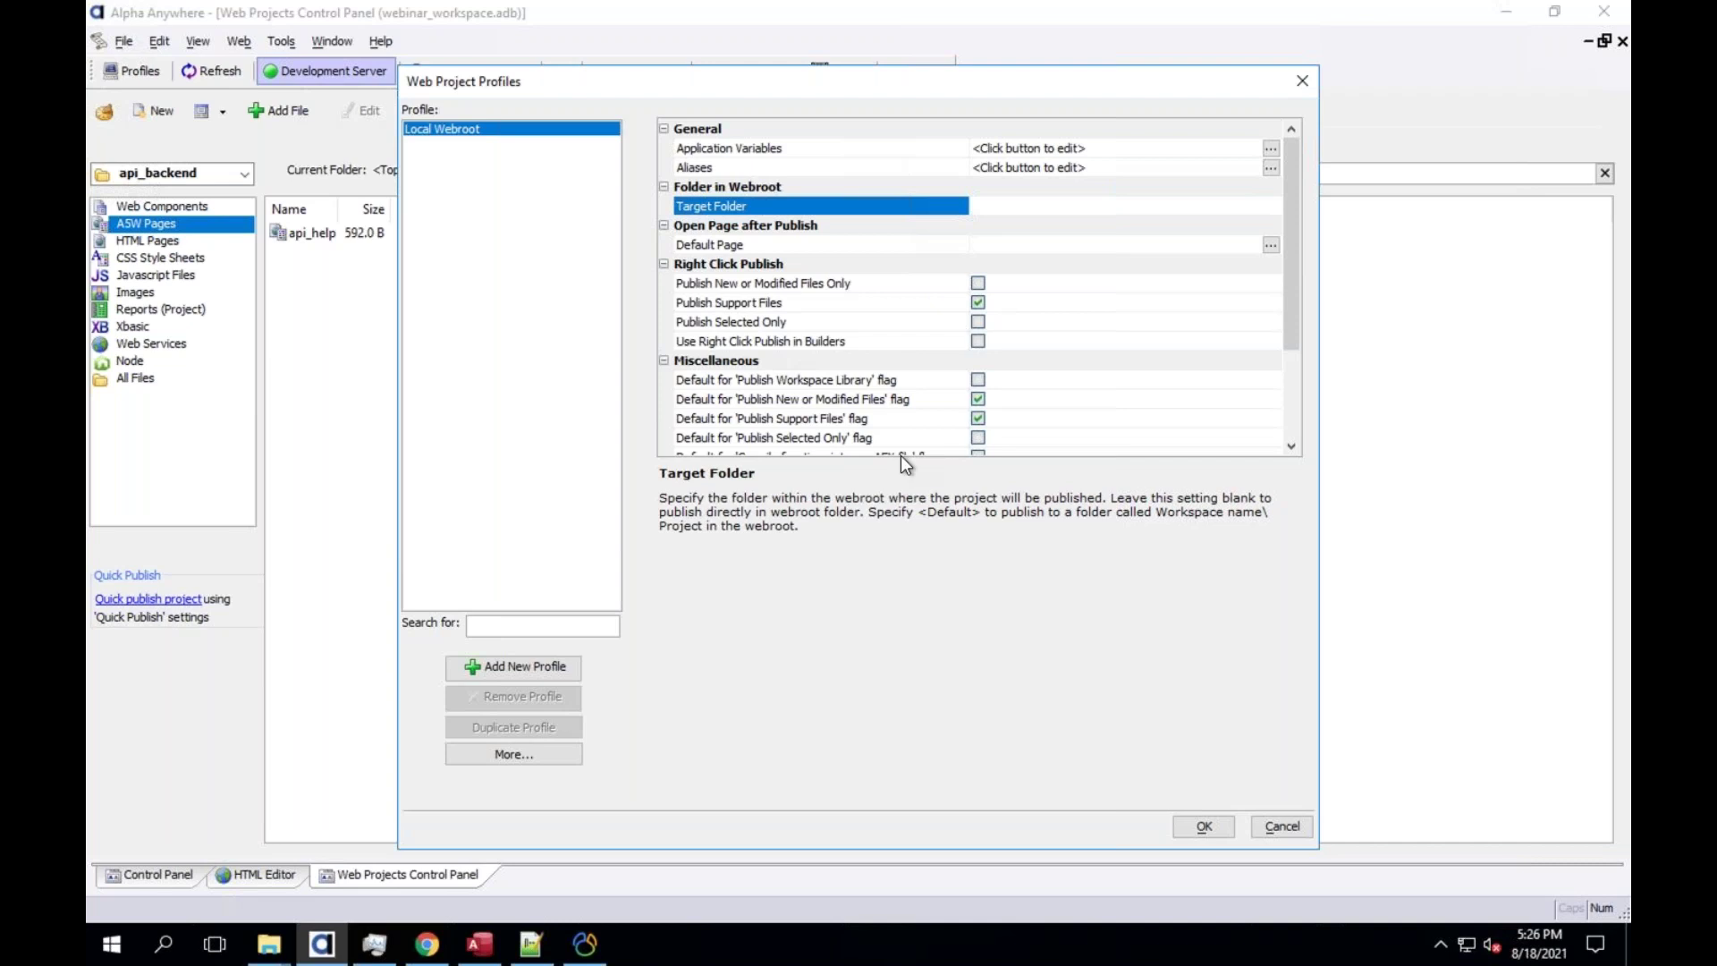
# Show Keynote's Workspace slide, then return to the Alpha Anywhere remote desktop
pyautogui.press('Escape')
pyautogui.hotkey('ctrl', 'Up')
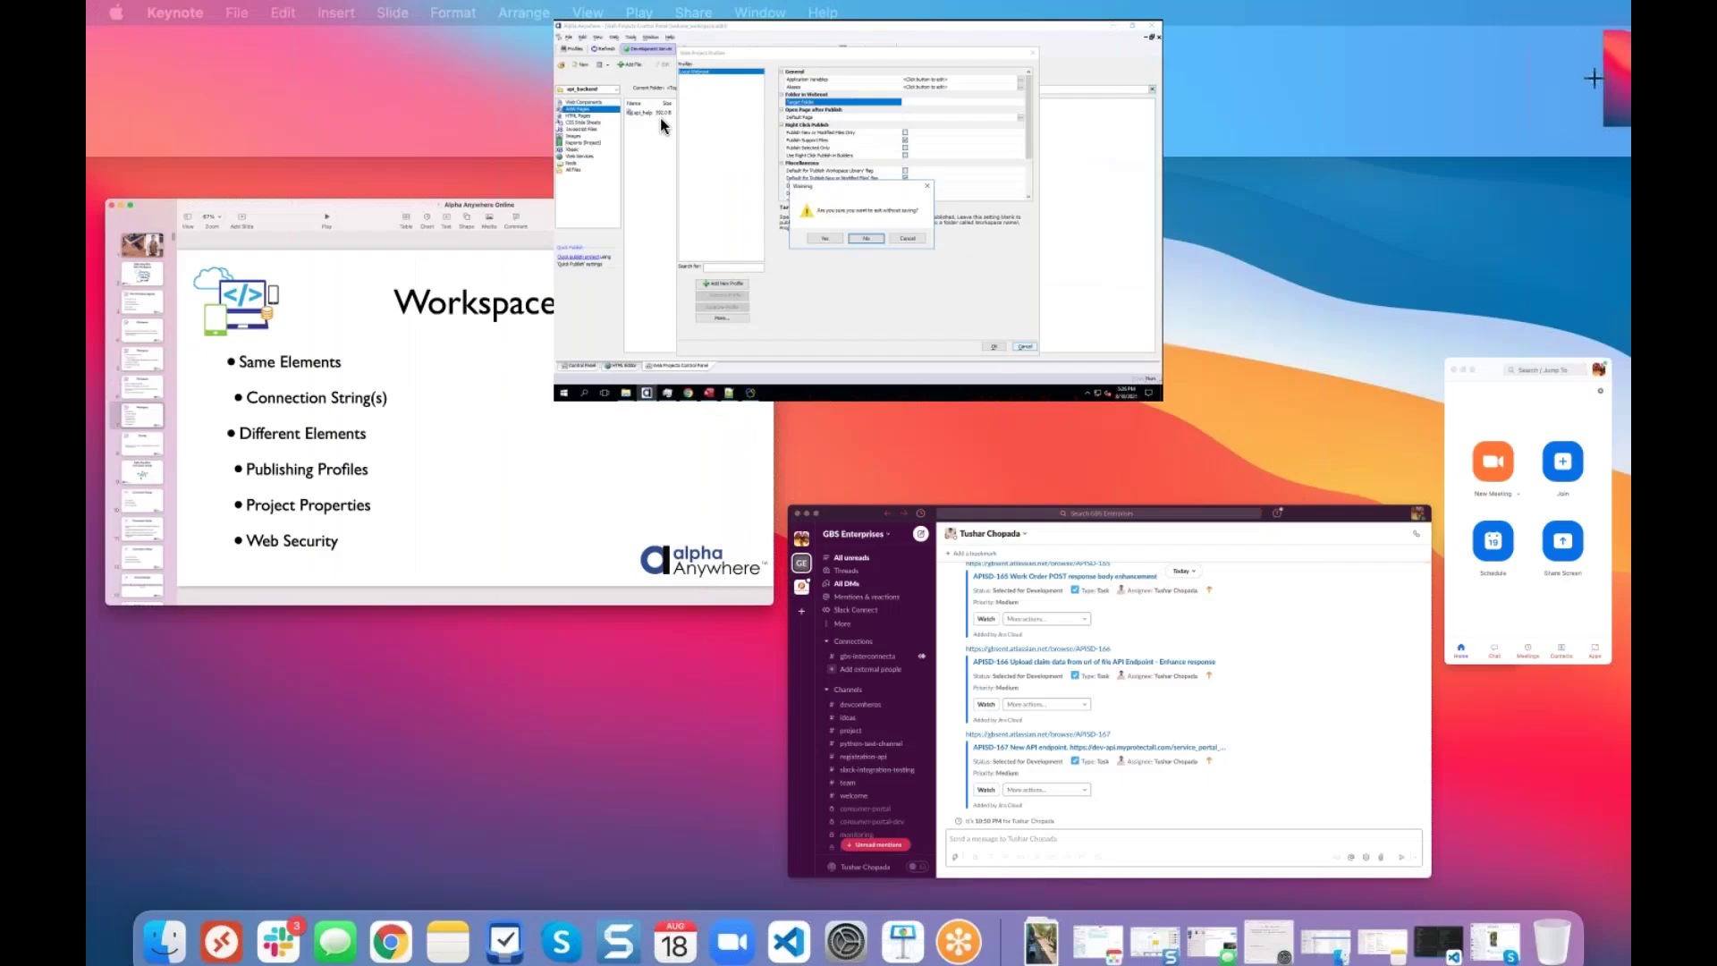
pyautogui.click(714, 499)
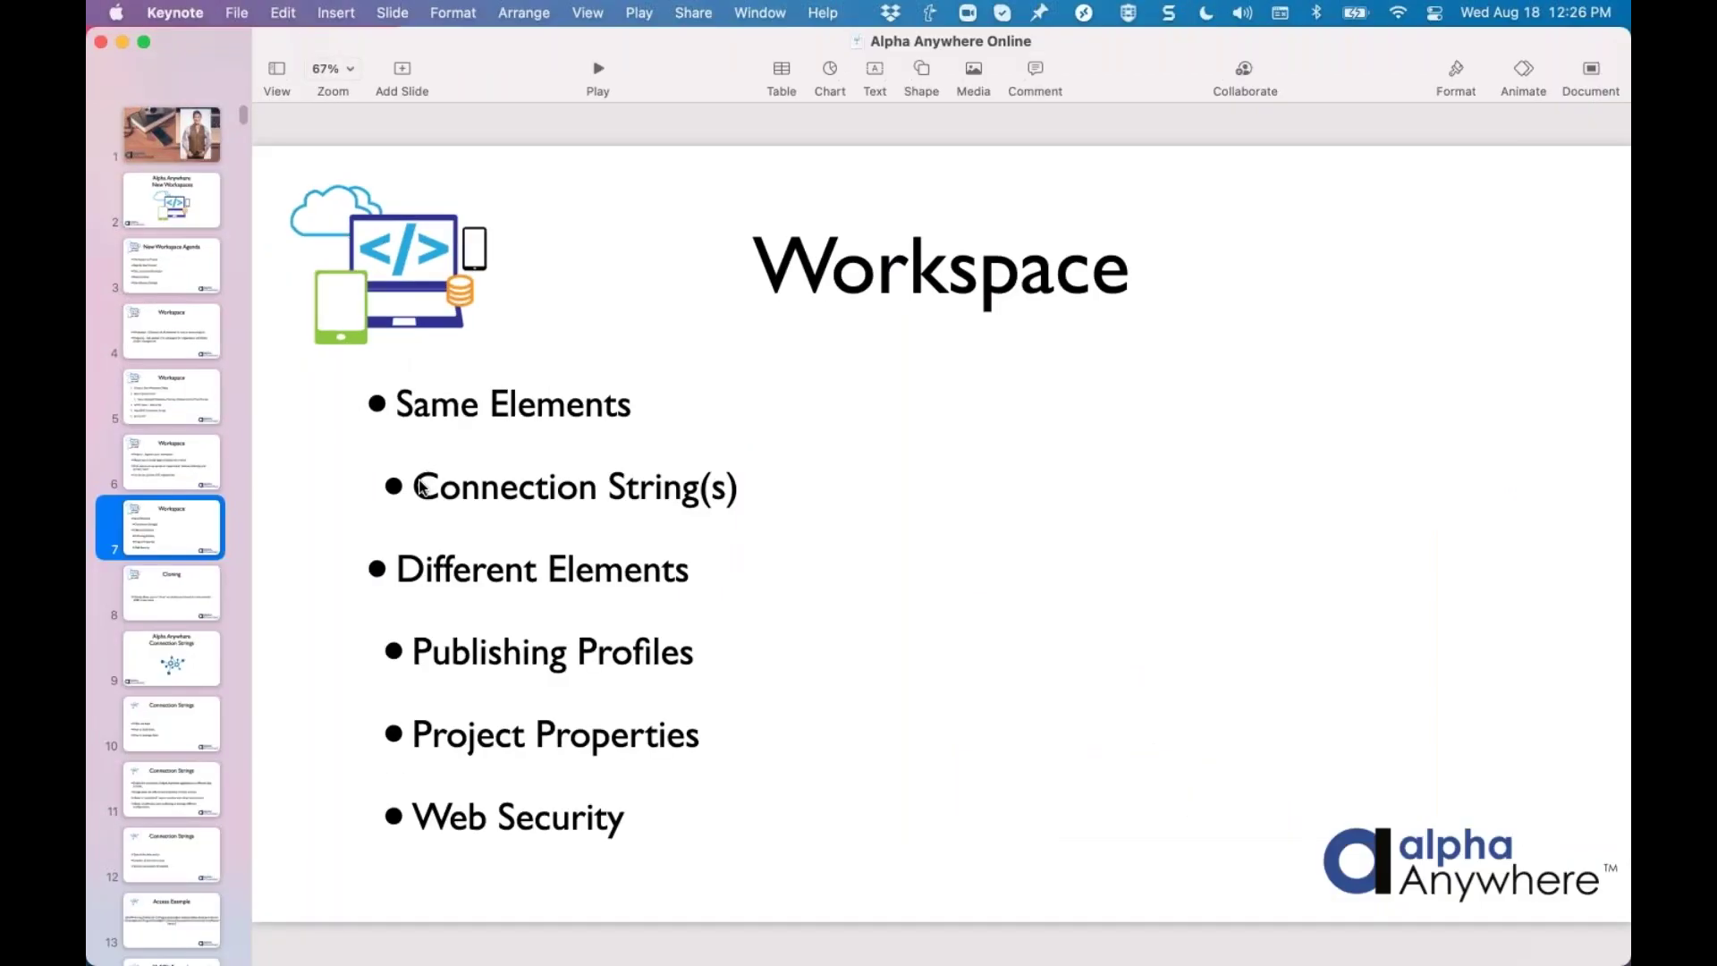
pyautogui.moveTo(590, 490); pyautogui.dragTo(416, 489)
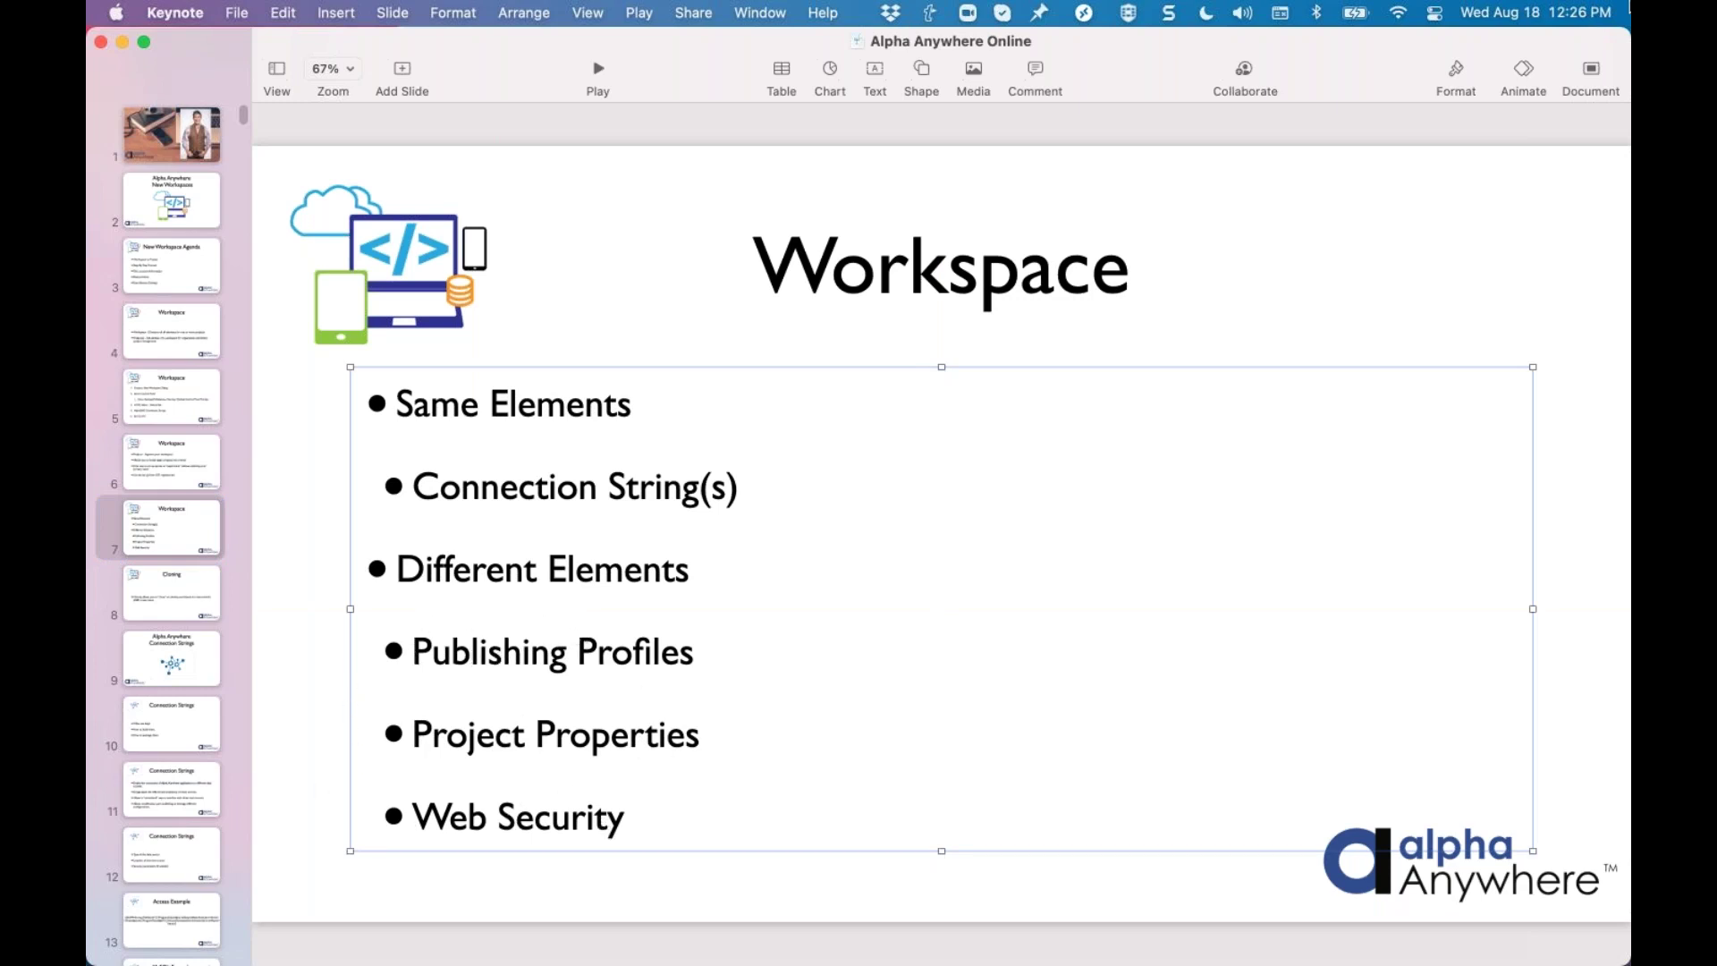
pyautogui.hotkey('ctrl', 'Up')
pyautogui.click(895, 99)
# Exit profiles without saving, view and cancel Publish and Project Properties, then bring up Web Security
pyautogui.click(776, 559)
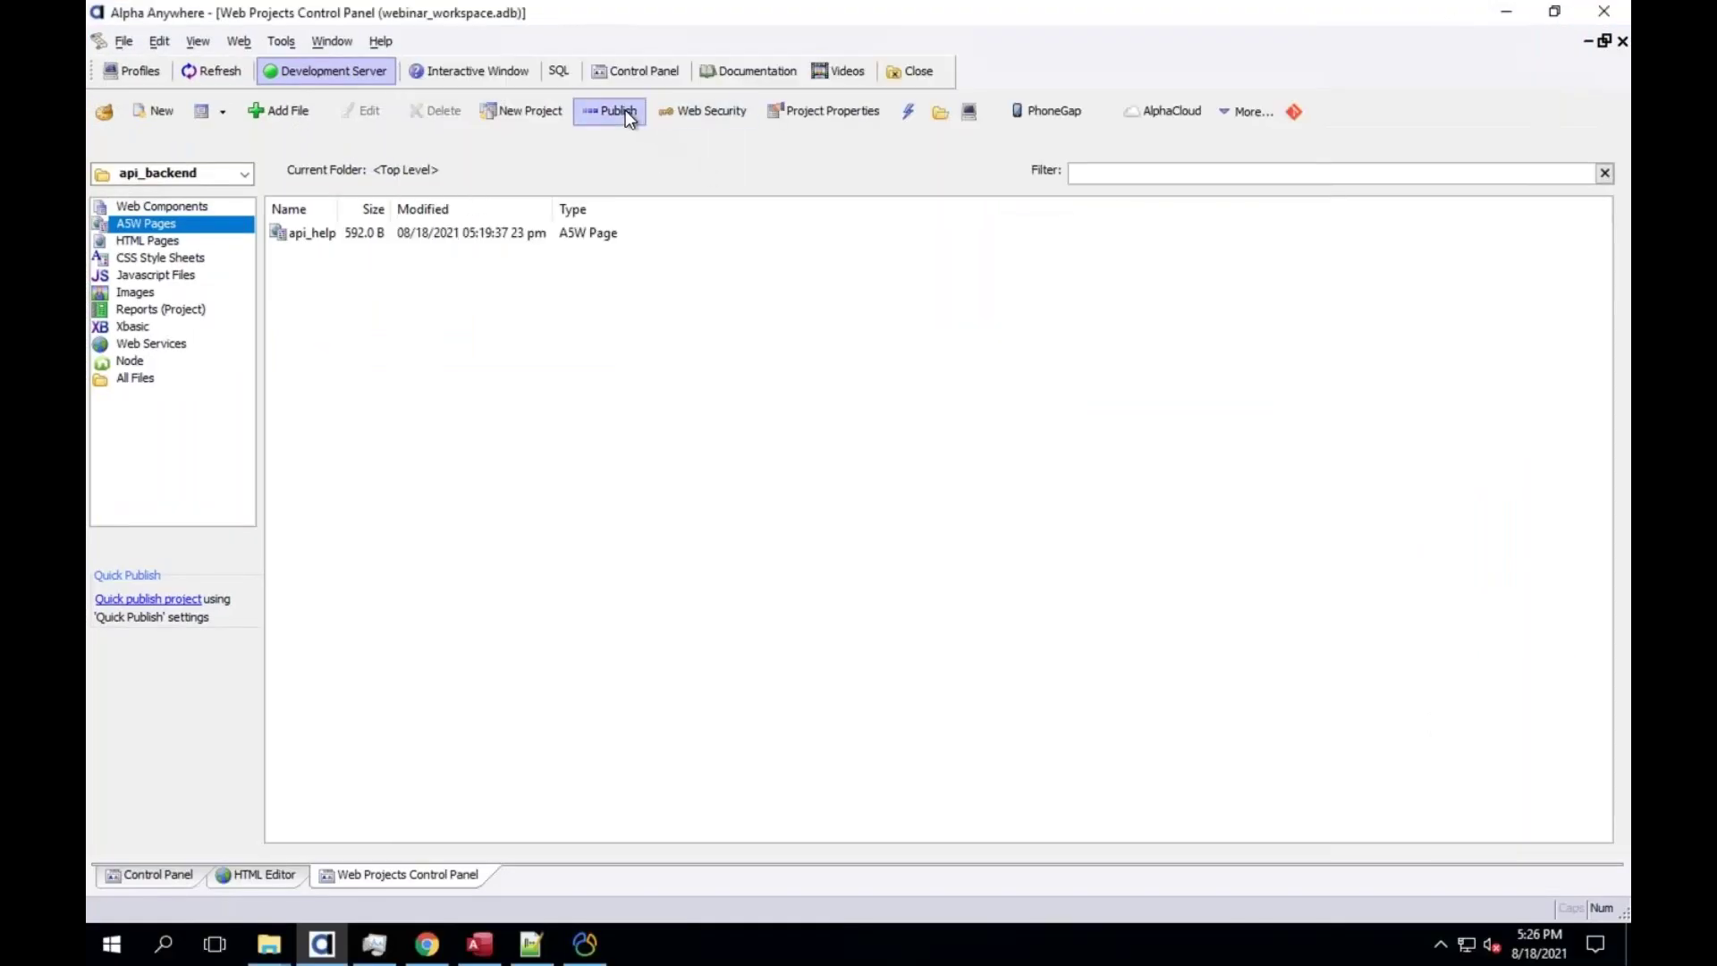
pyautogui.click(621, 111)
pyautogui.press('Escape')
pyautogui.click(789, 109)
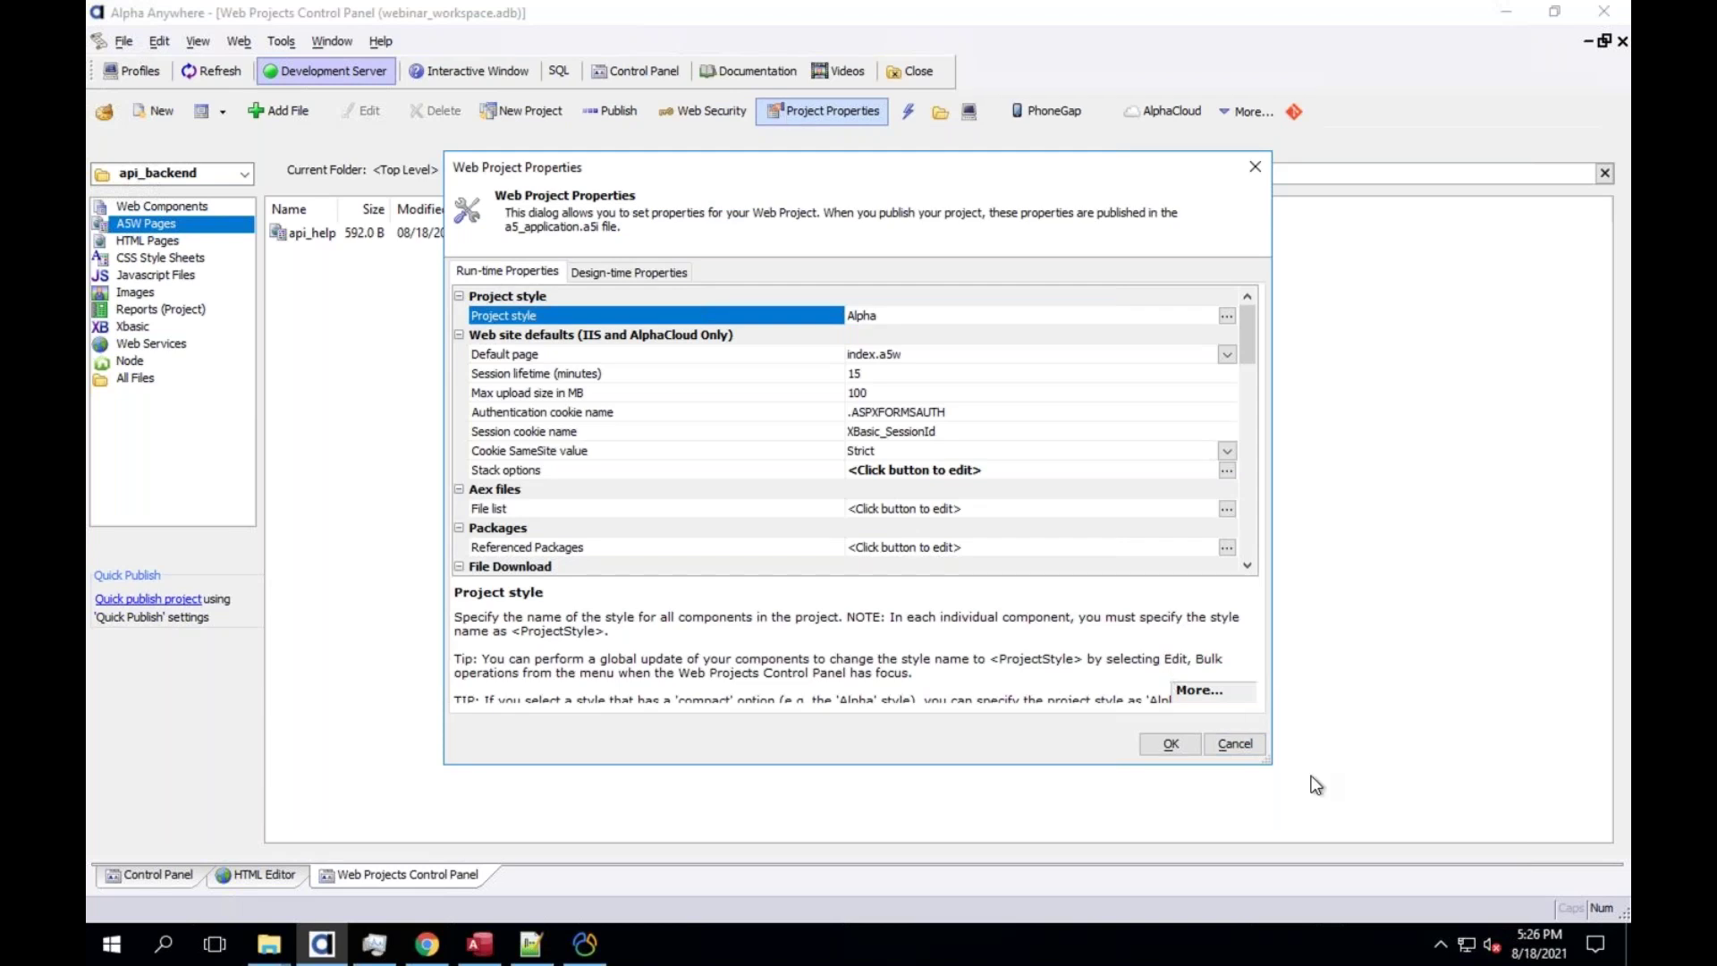
pyautogui.click(1232, 744)
pyautogui.click(662, 110)
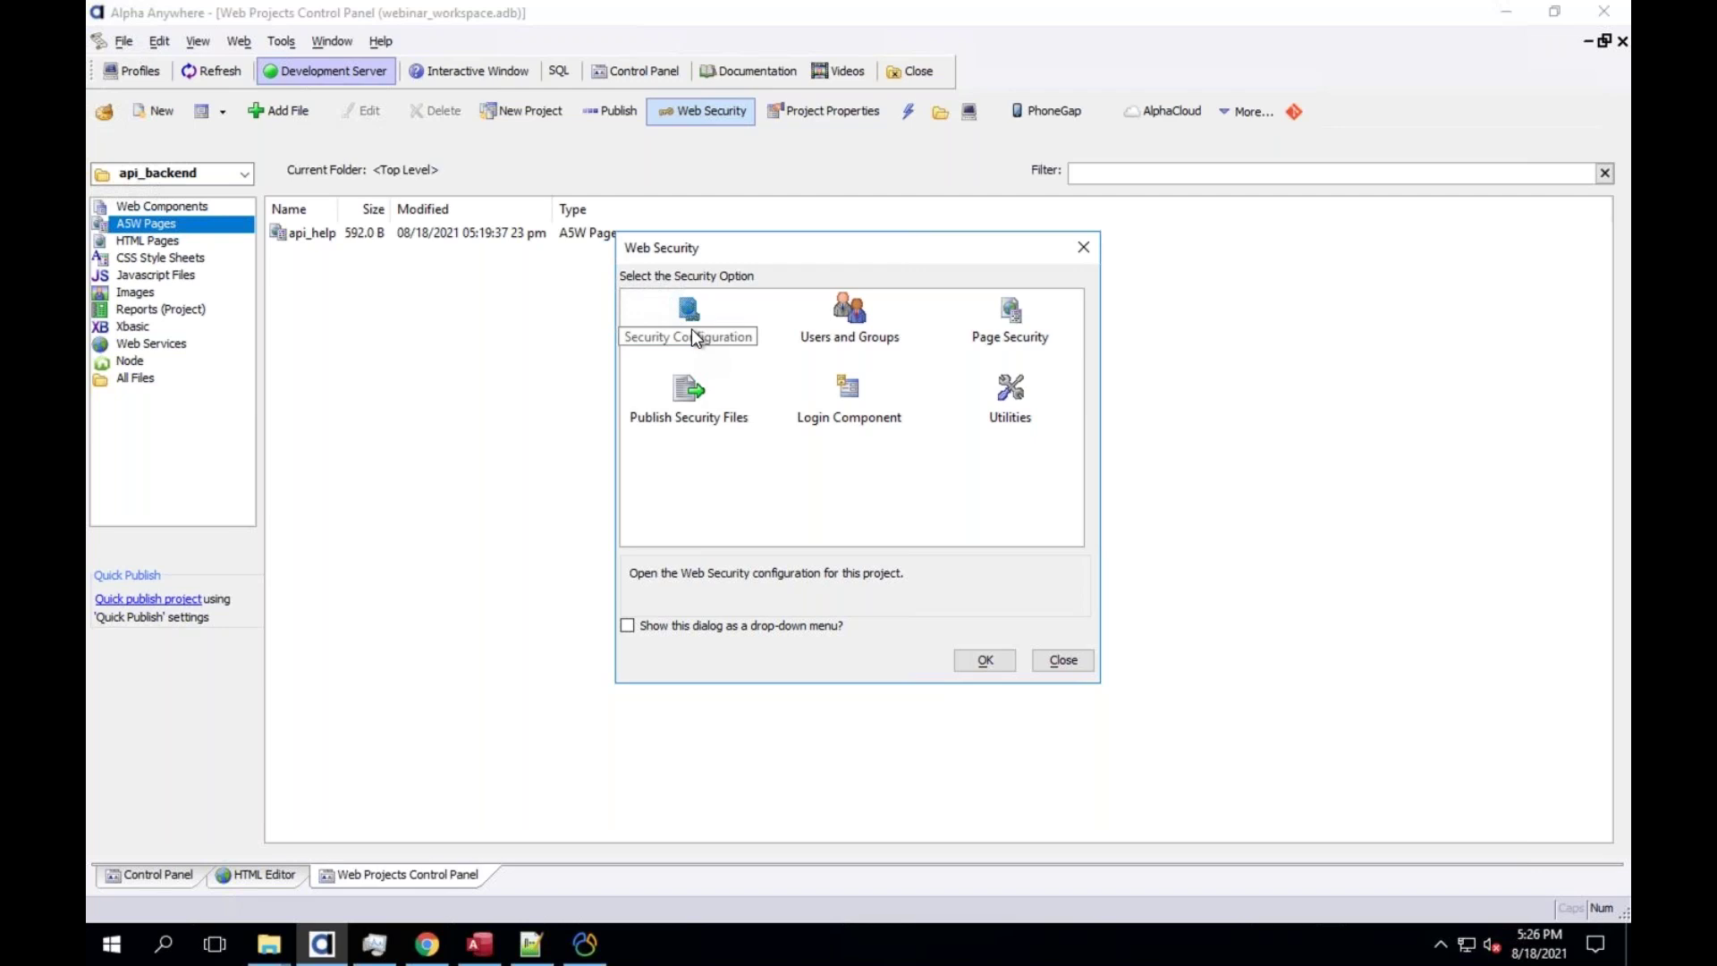
# Select Security Configuration, then close the Web Security dialog
pyautogui.click(690, 329)
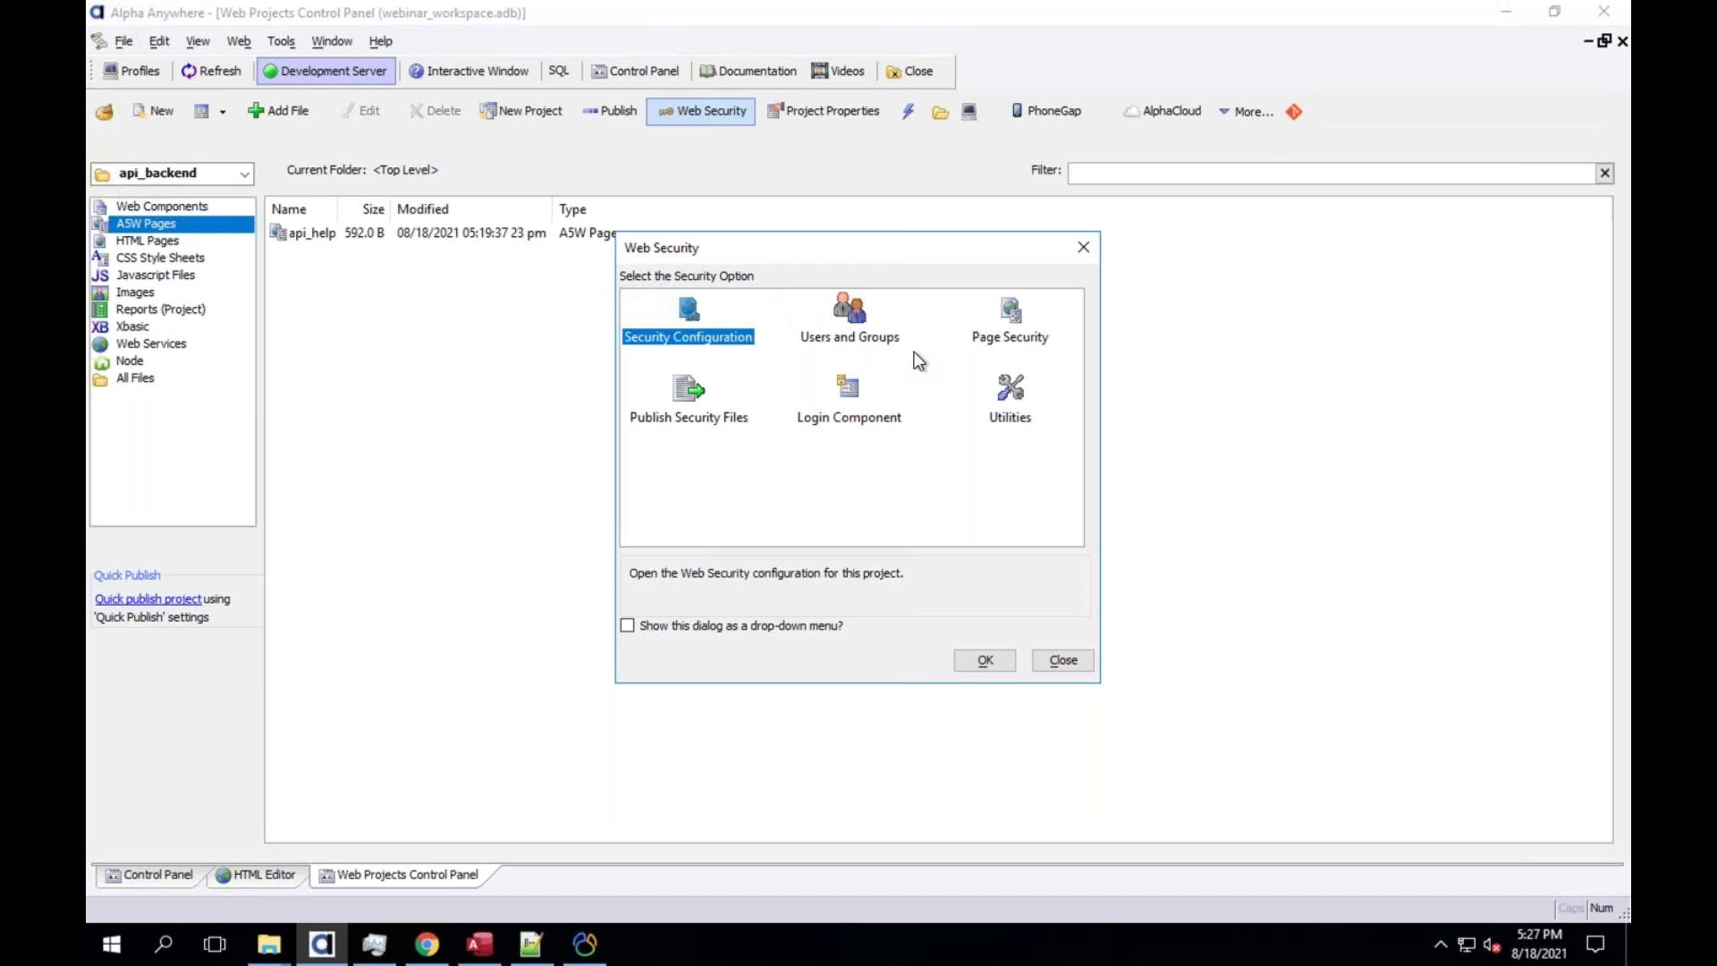
pyautogui.click(729, 339)
pyautogui.click(1058, 660)
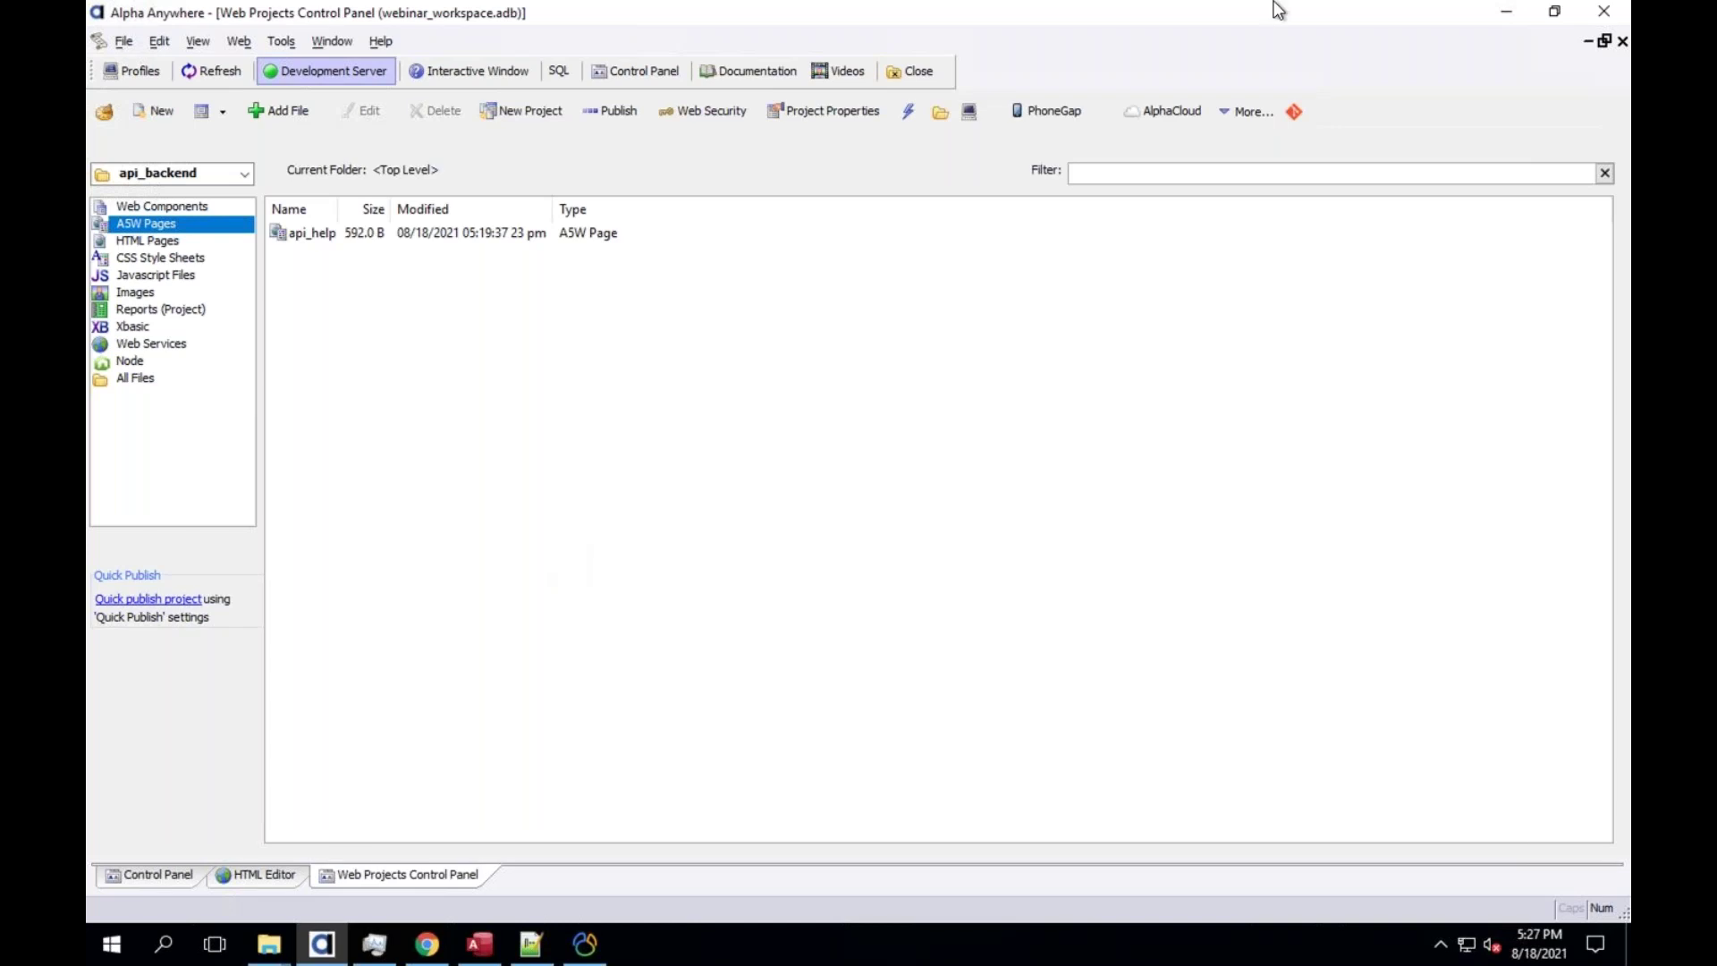
# Bring Keynote forward and show slide 8, 'Cloning'
pyautogui.hotkey('ctrl', 'Up')
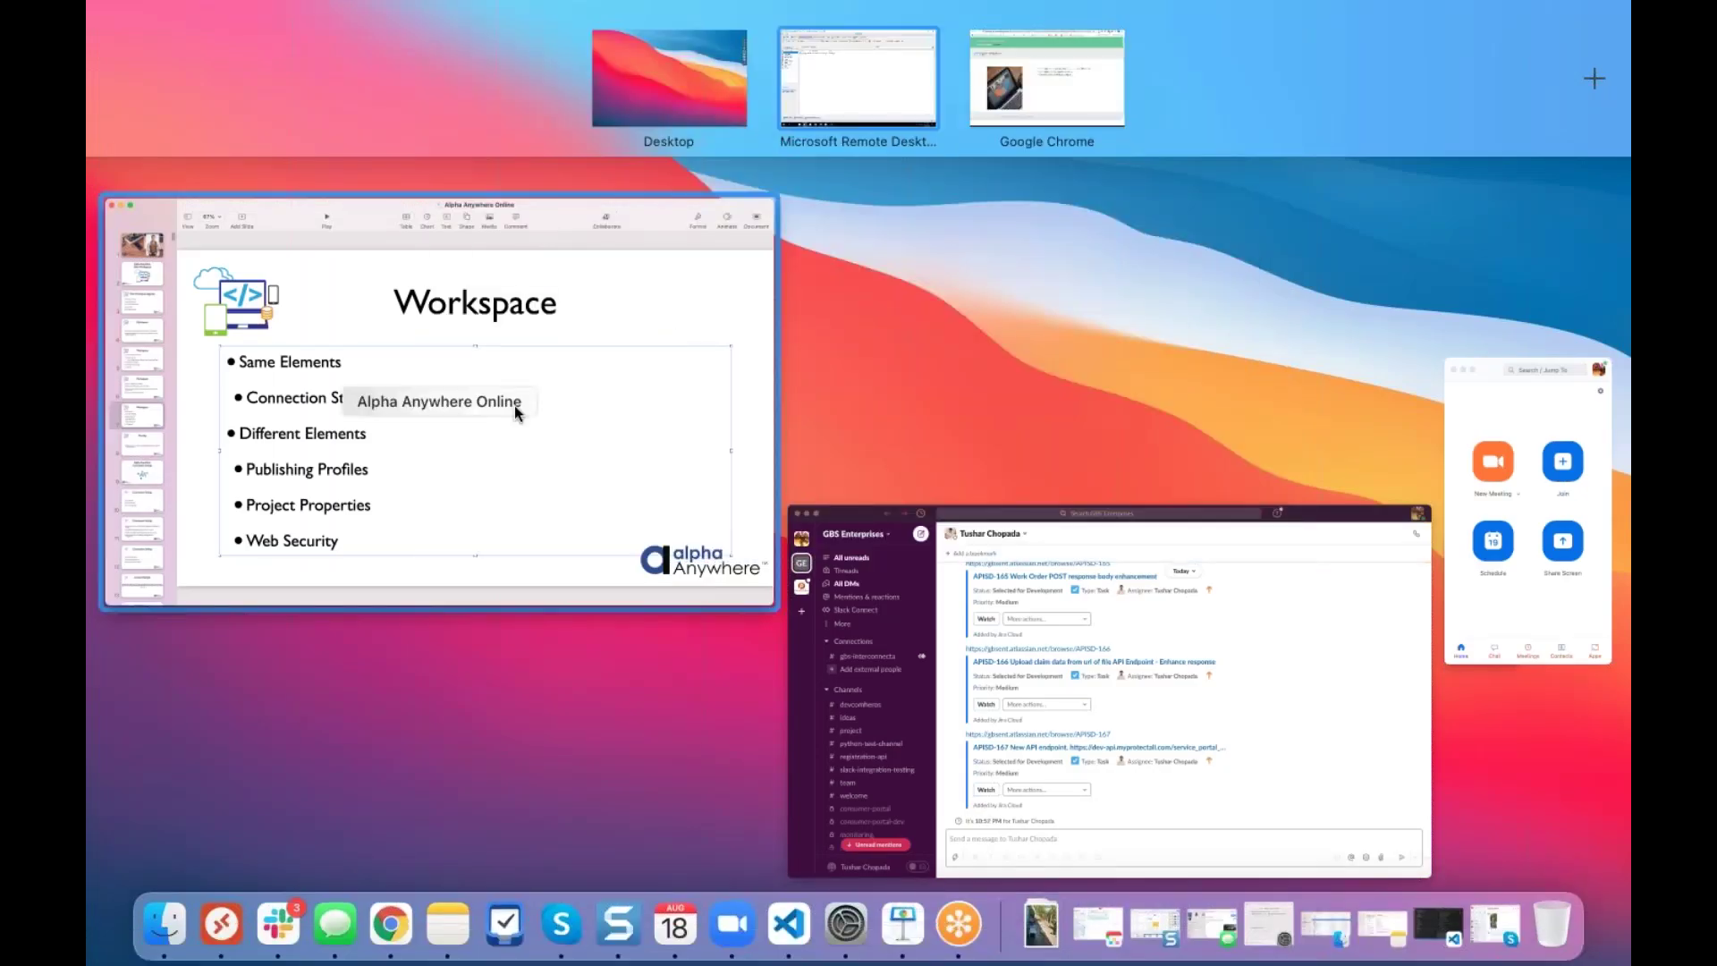
pyautogui.click(515, 405)
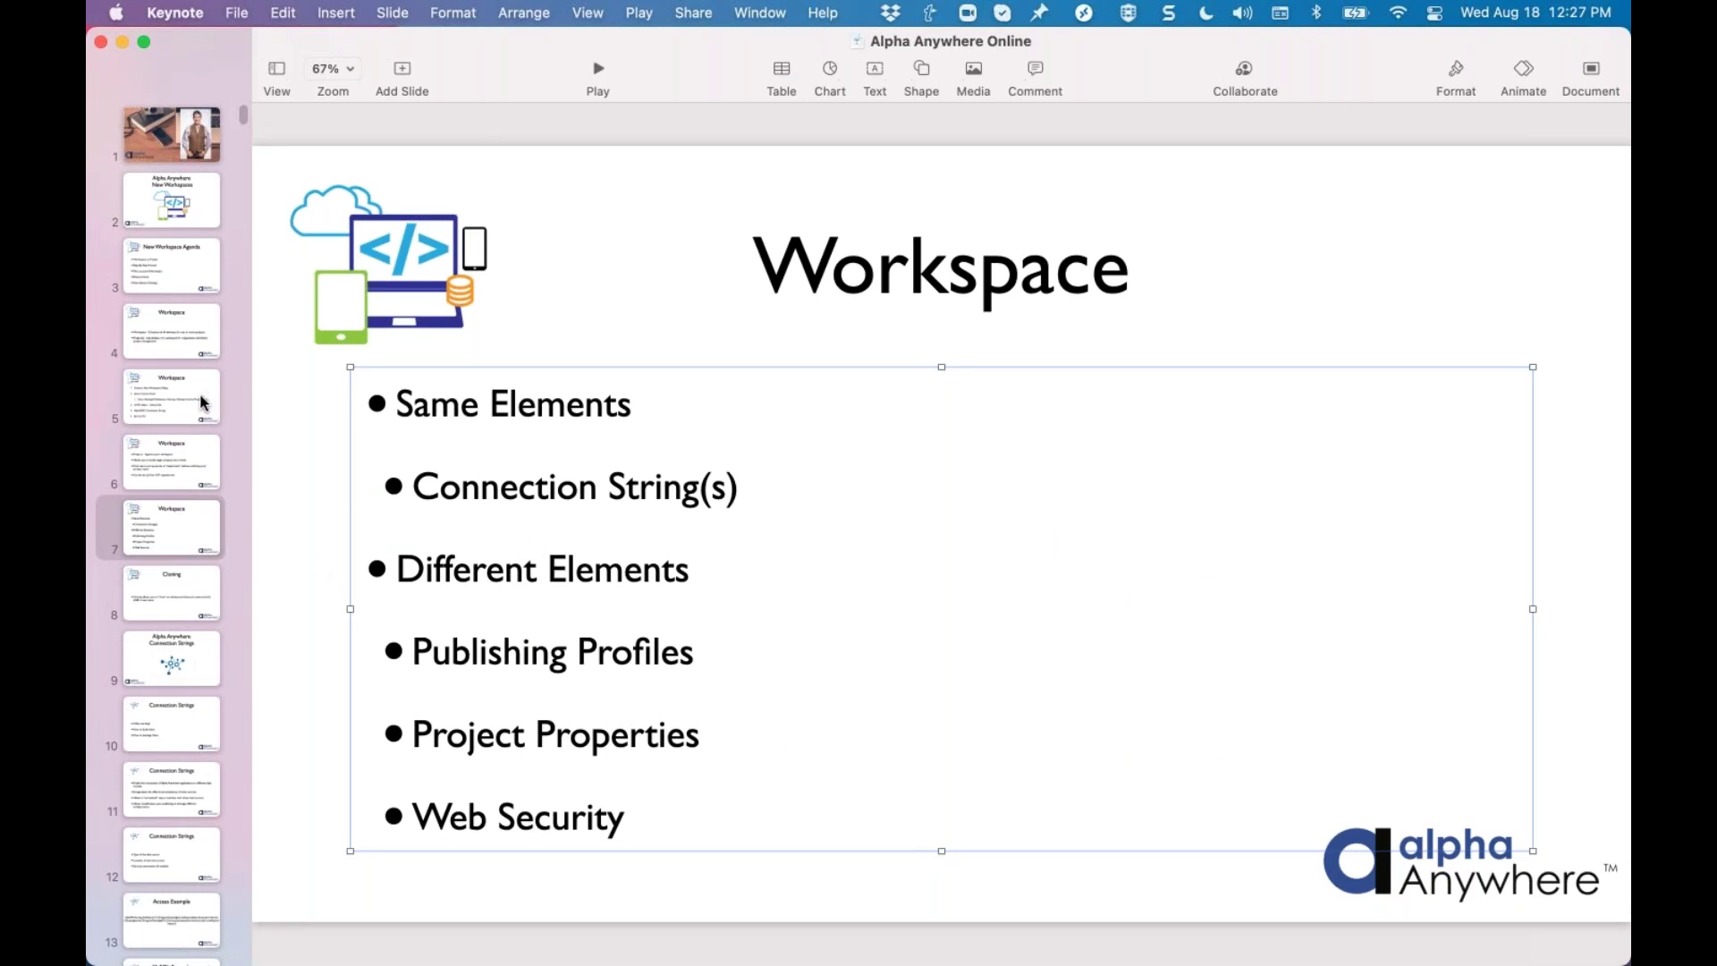
pyautogui.click(199, 591)
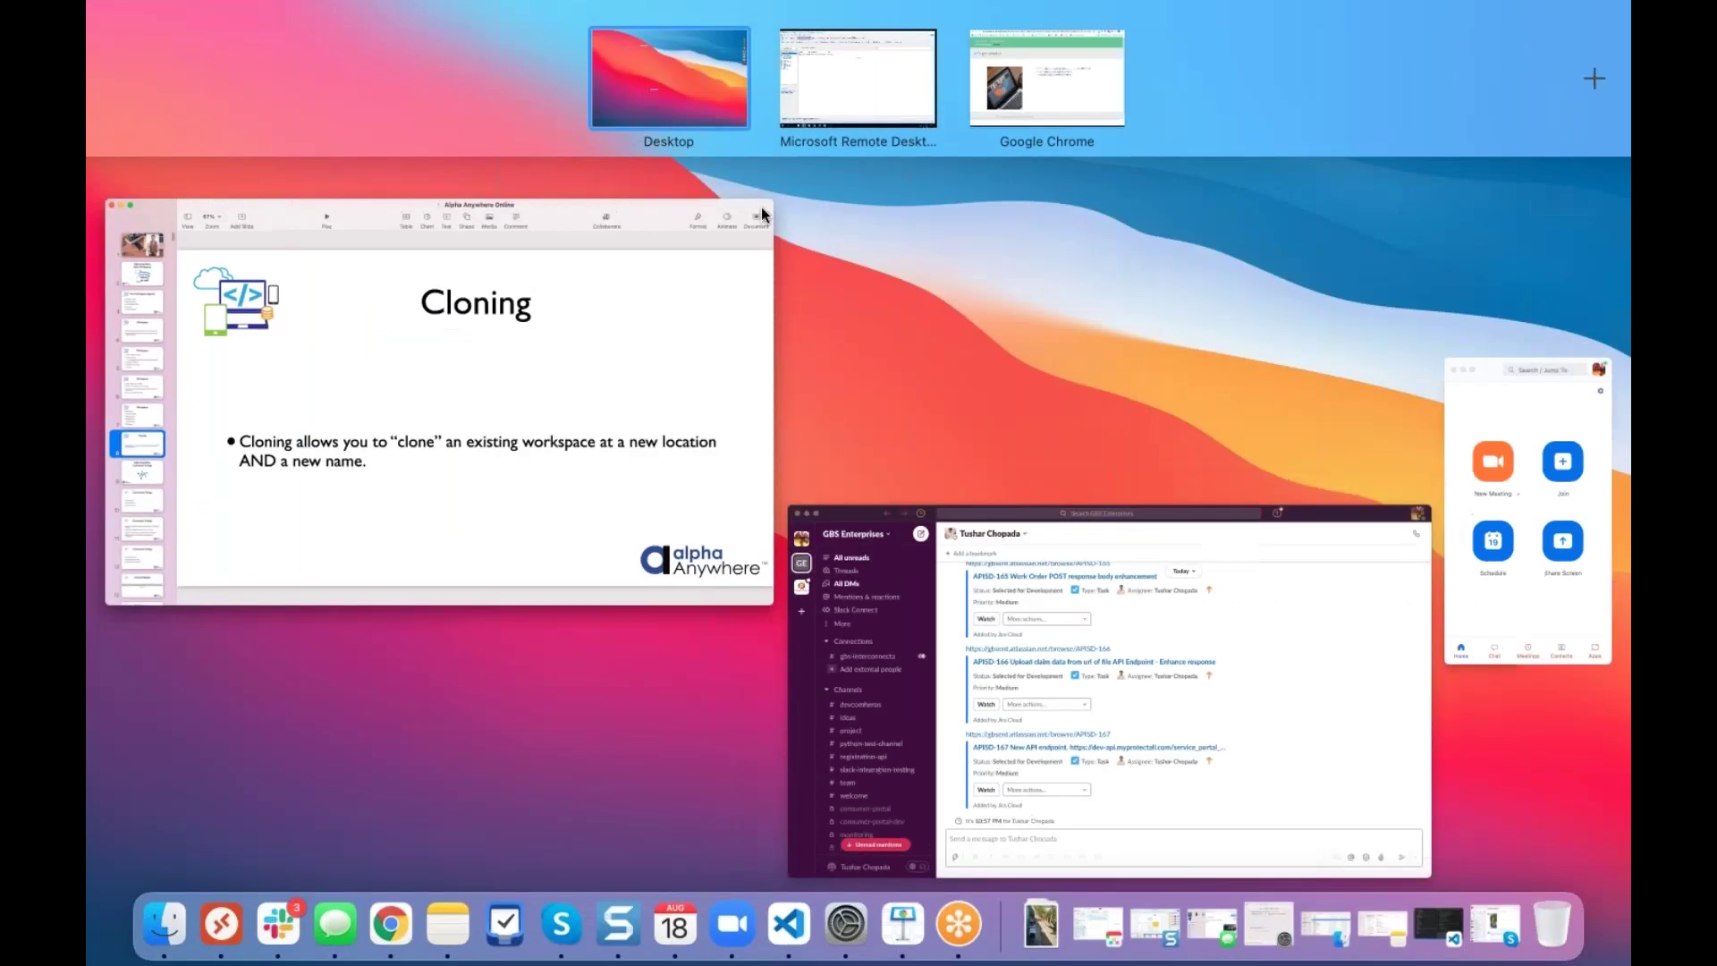
# Return to the Remote Desktop space showing Alpha Anywhere's api_backend project
pyautogui.click(859, 77)
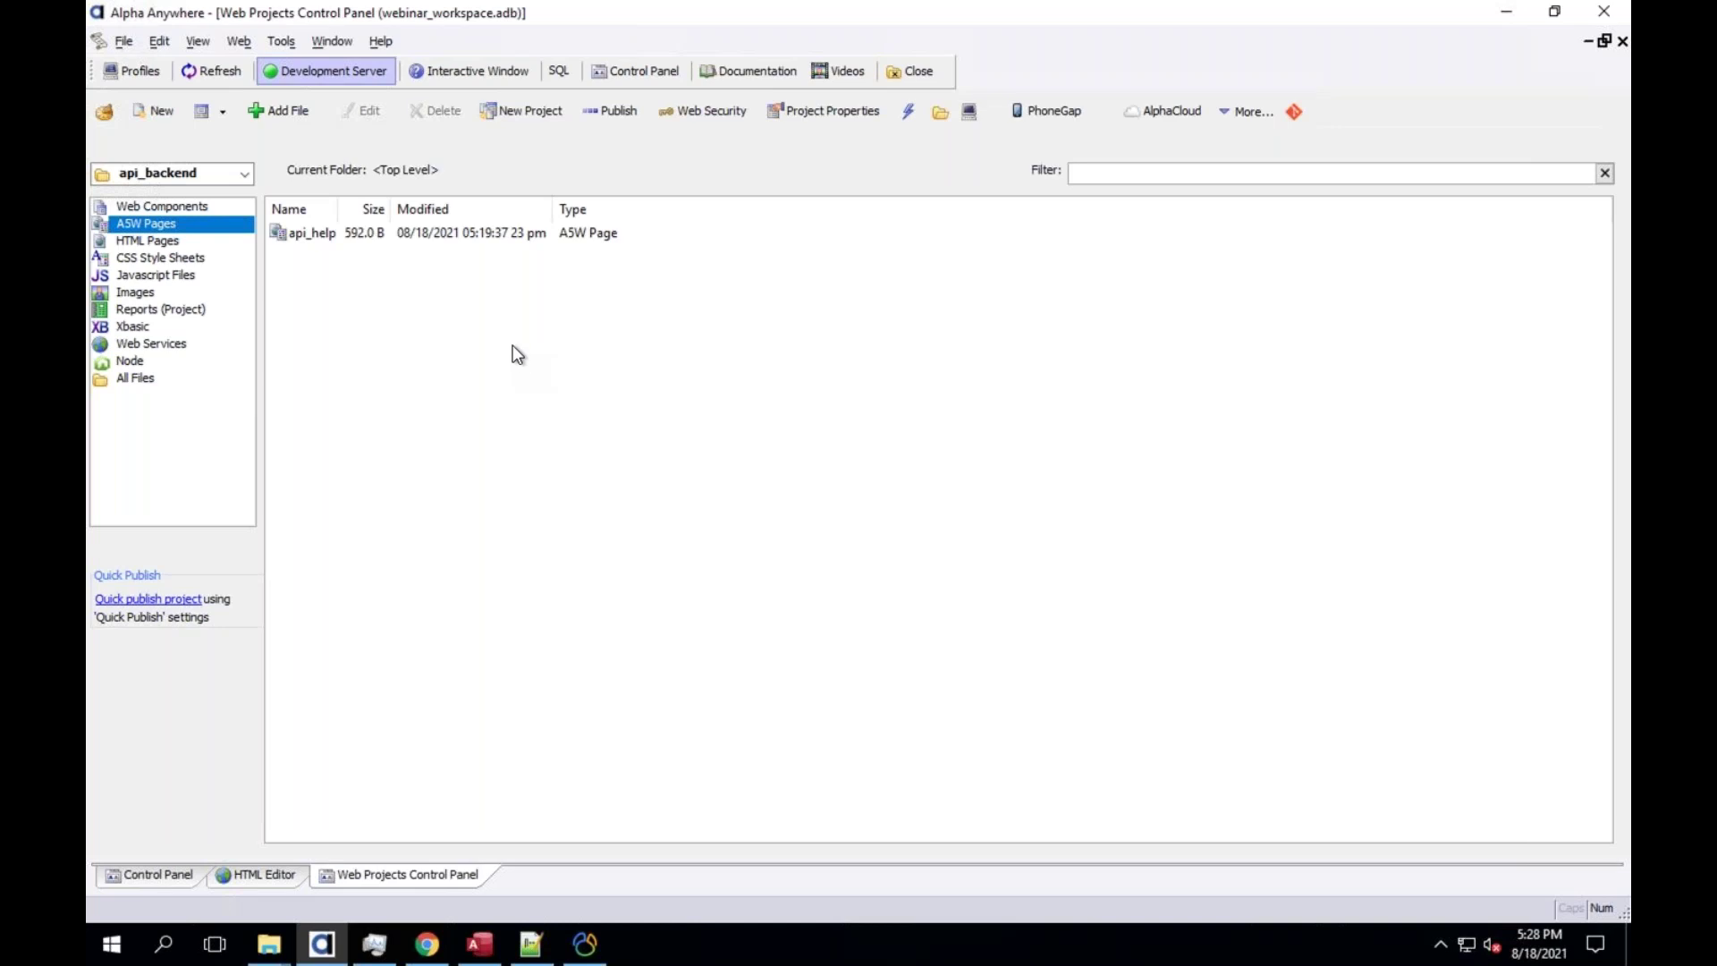
# Browse the Edit and Edit > Advanced menus, then bring up the File menu
pyautogui.click(125, 47)
pyautogui.press('Right')
pyautogui.press('Escape')
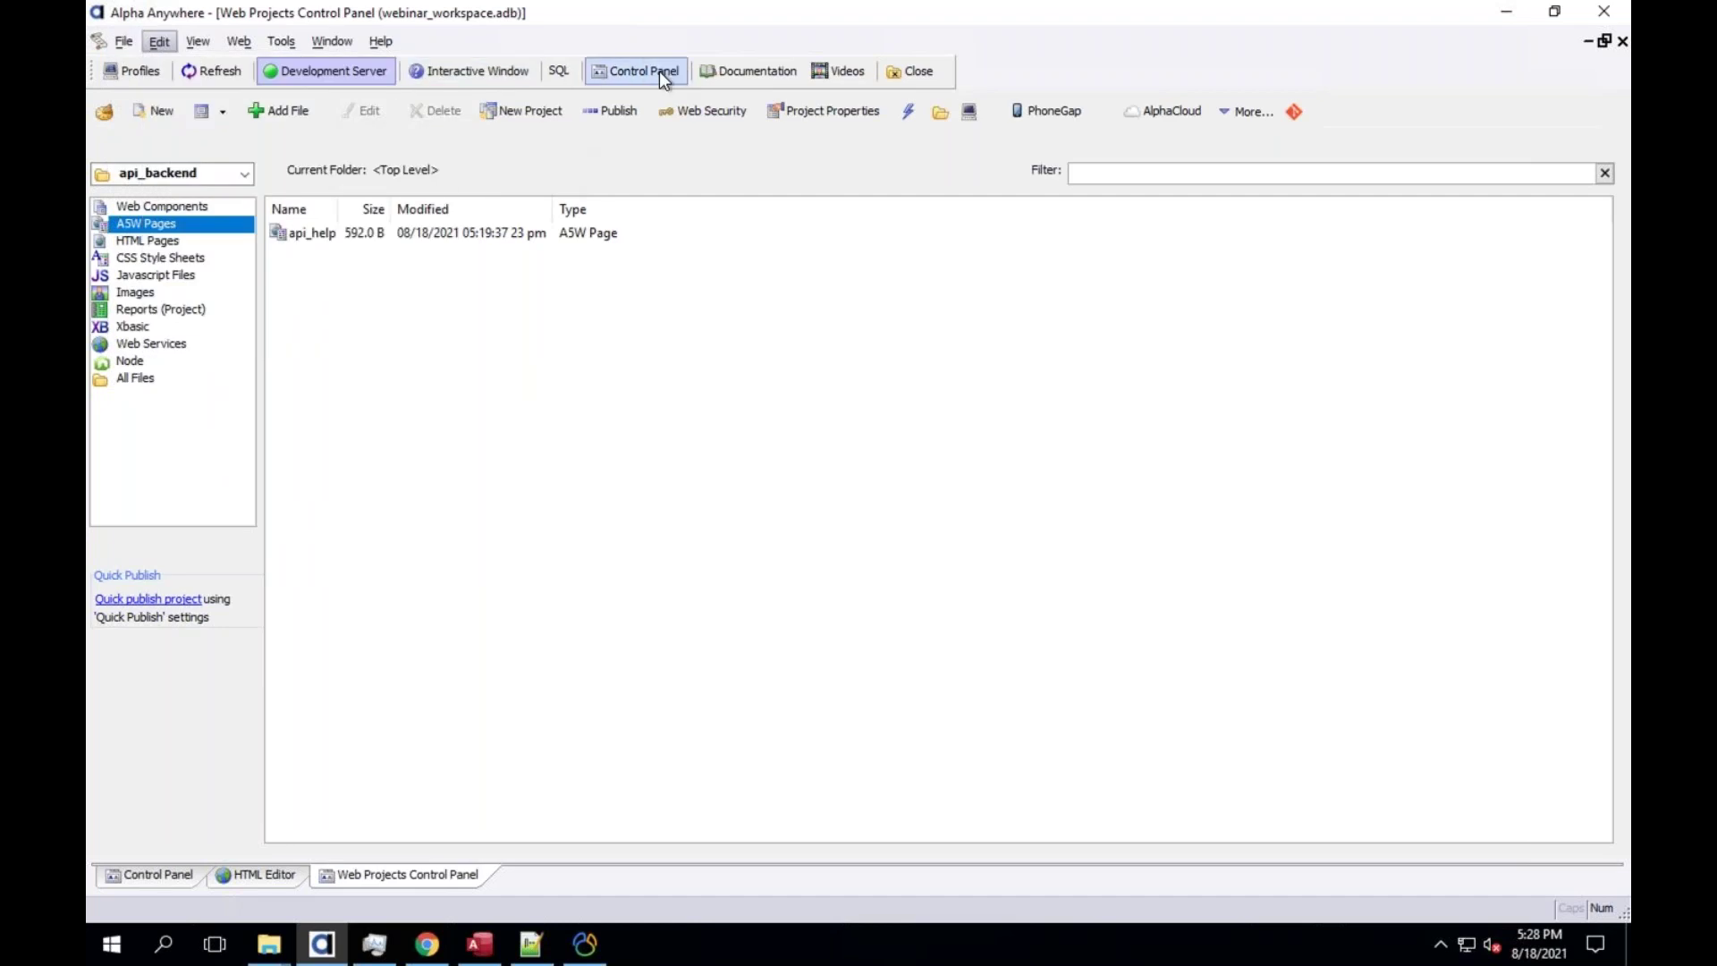
pyautogui.press('Down')
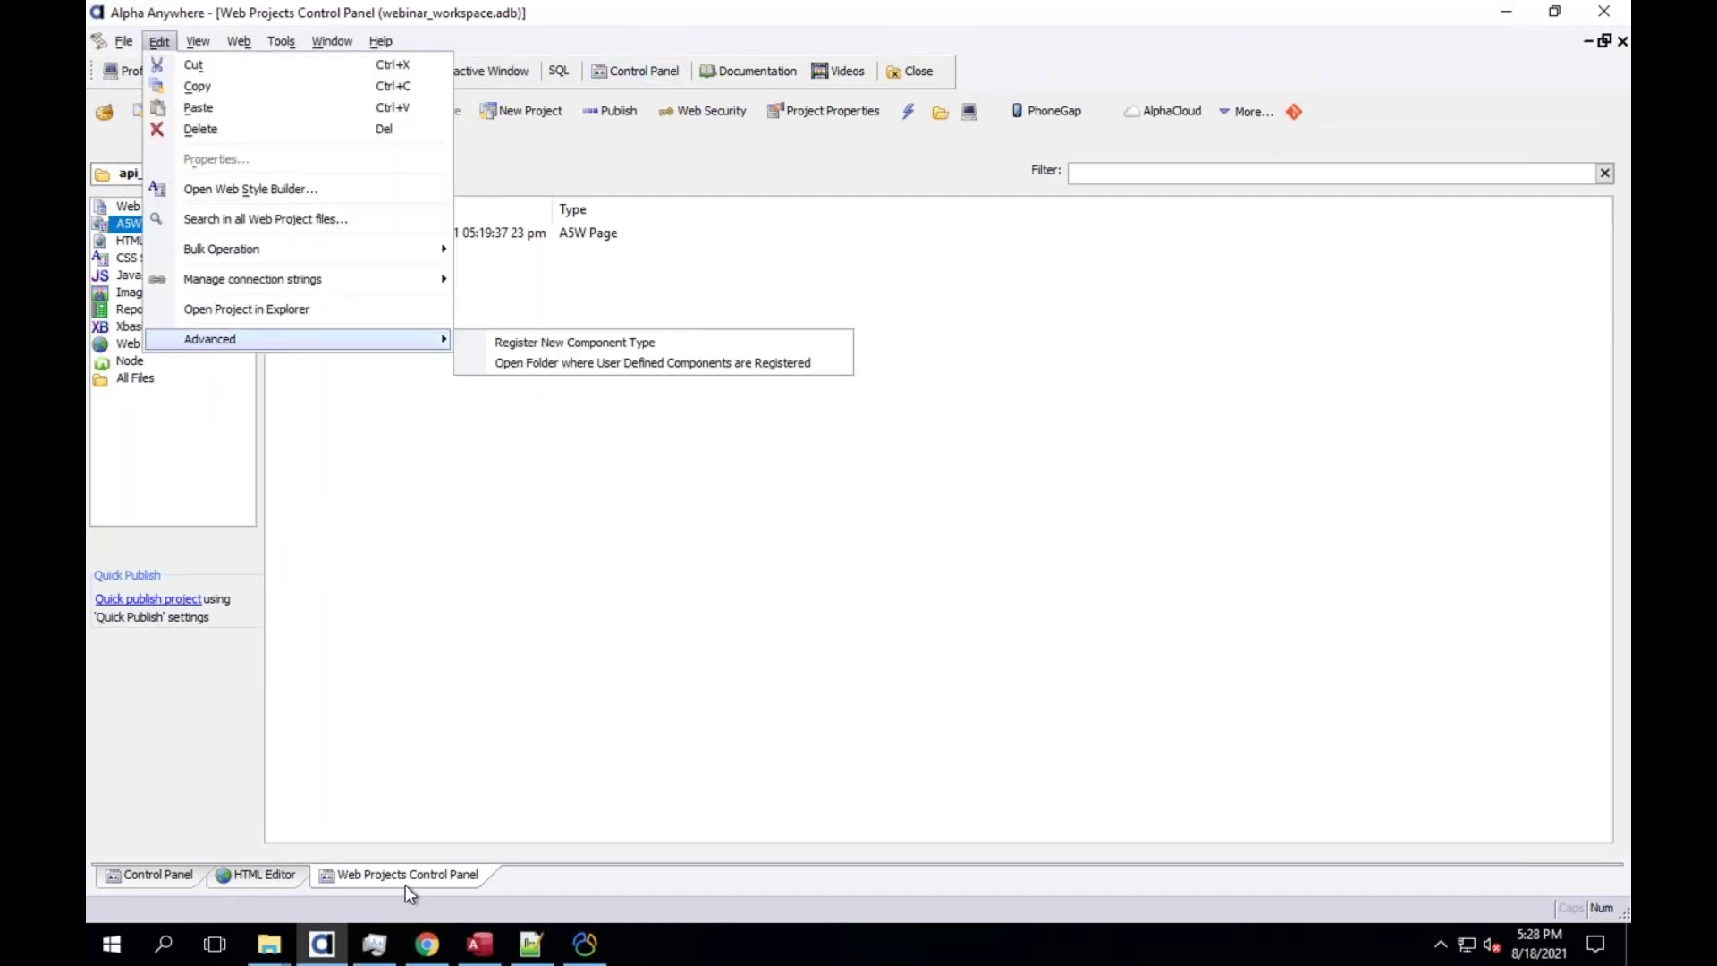
pyautogui.press('Escape')
pyautogui.press('Escape')
pyautogui.click(120, 40)
pyautogui.click(120, 41)
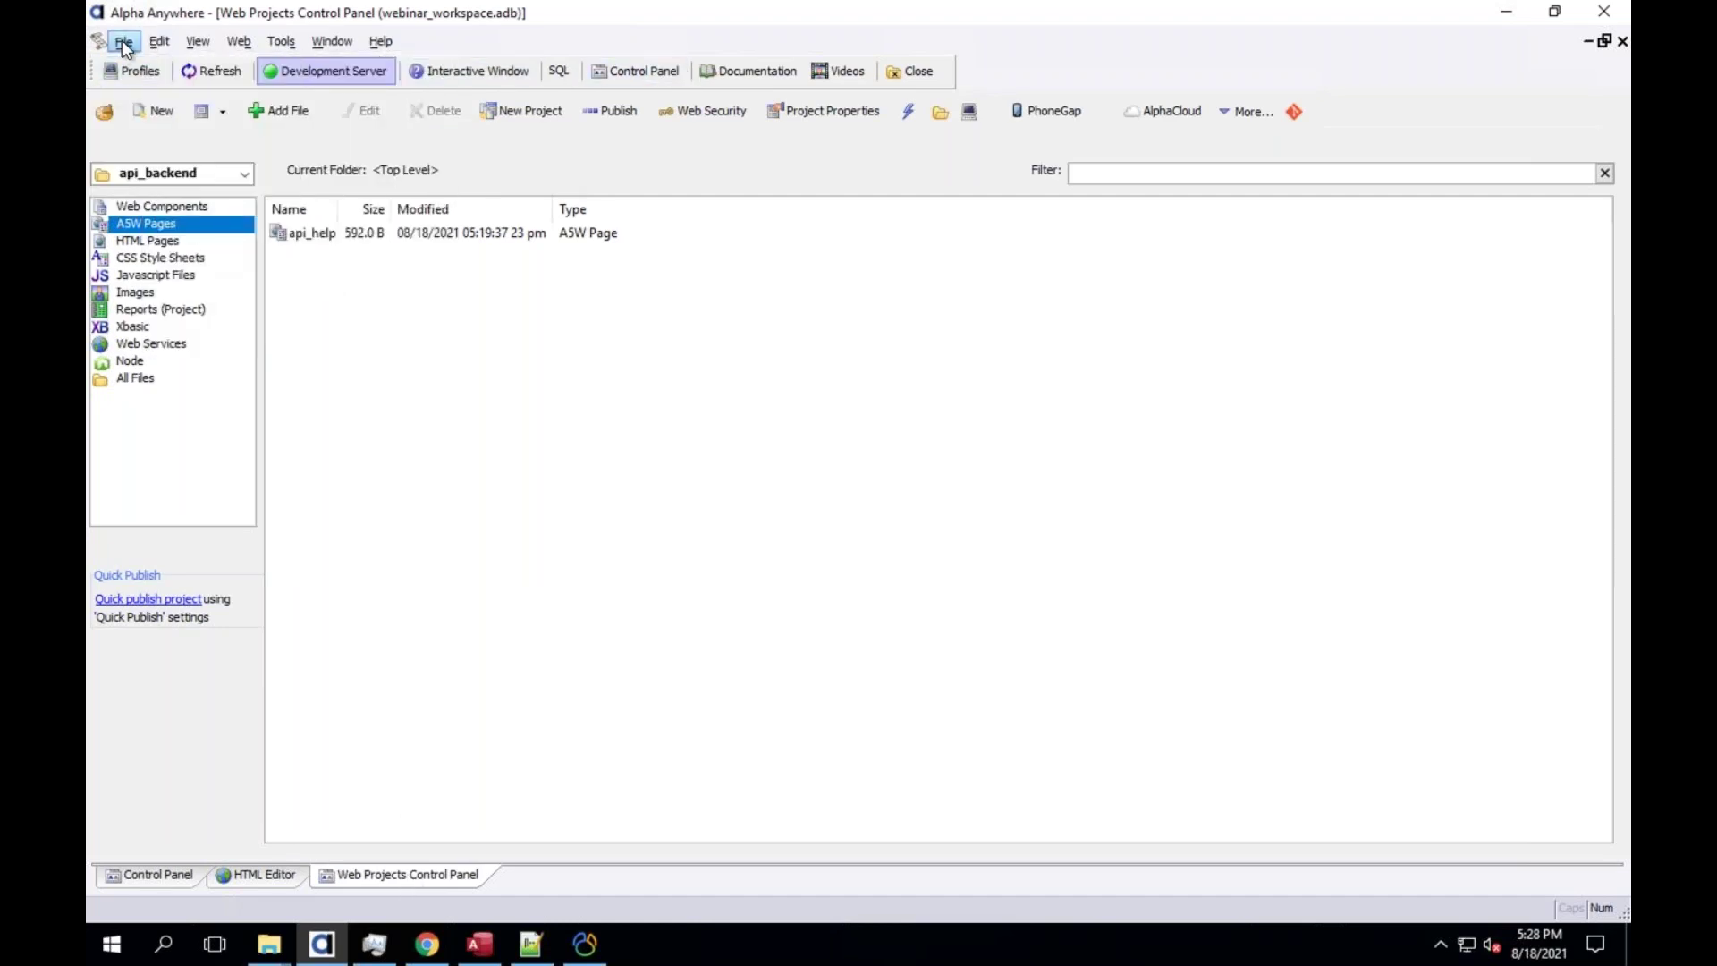
pyautogui.click(121, 40)
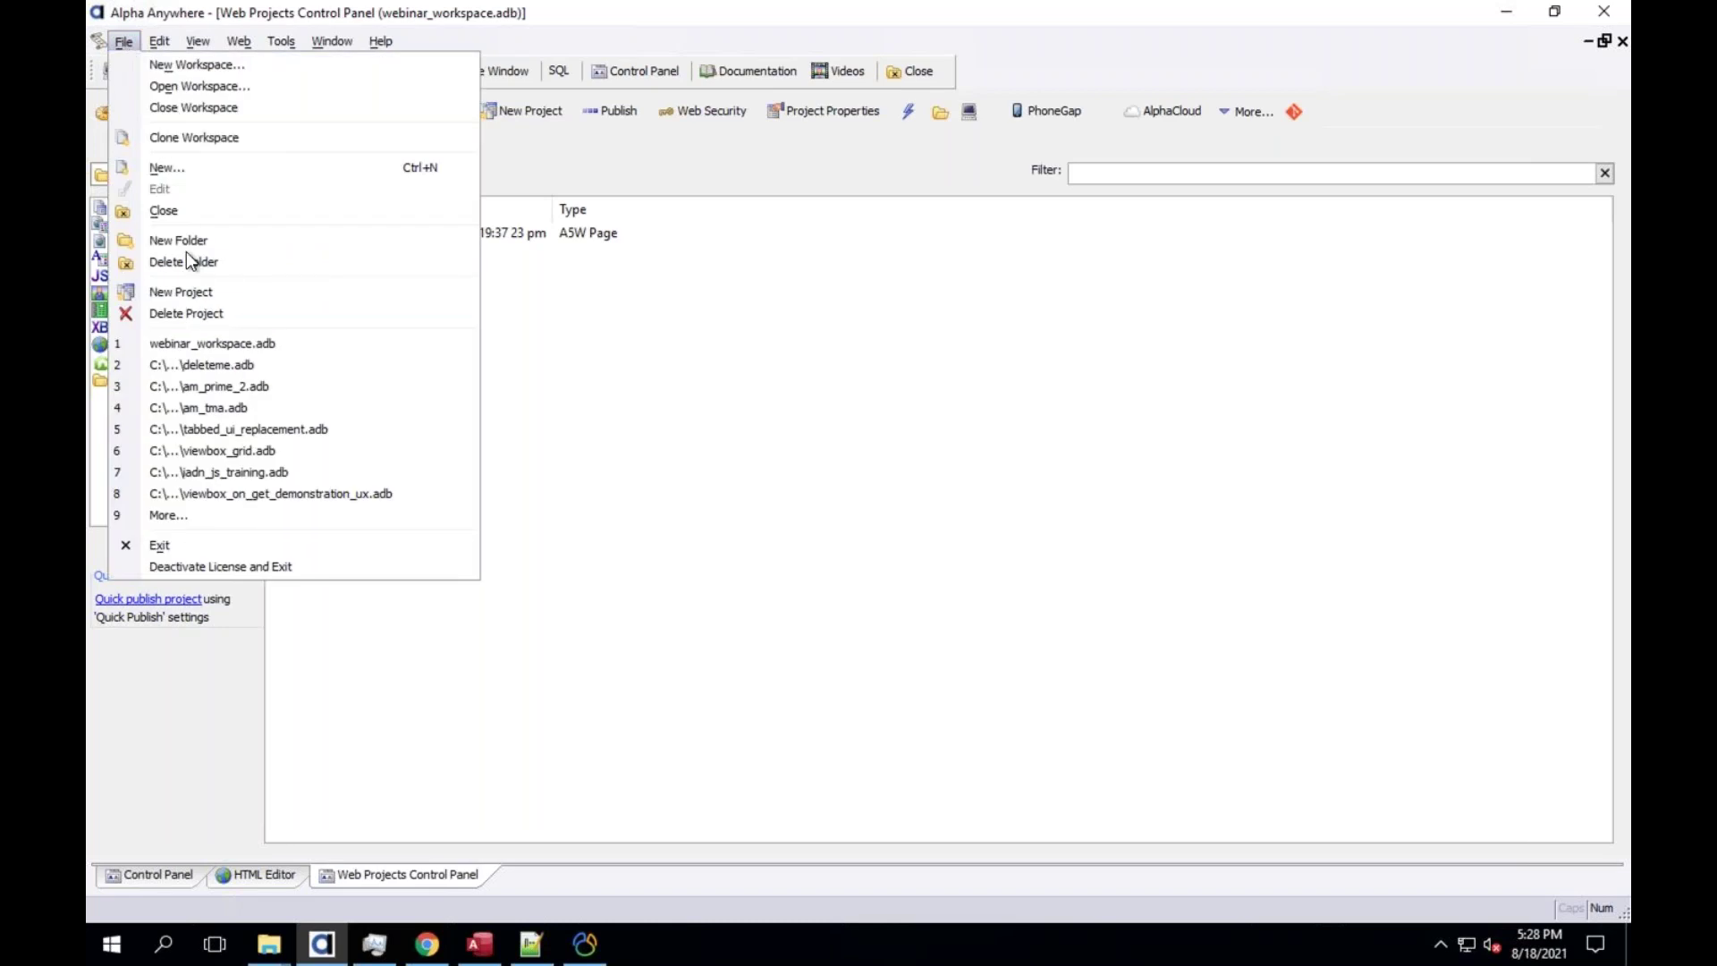
# Clone the workspace as webinar_workspace_2 under Documents\Alpha Anywhere V12, creating its directory
pyautogui.click(197, 139)
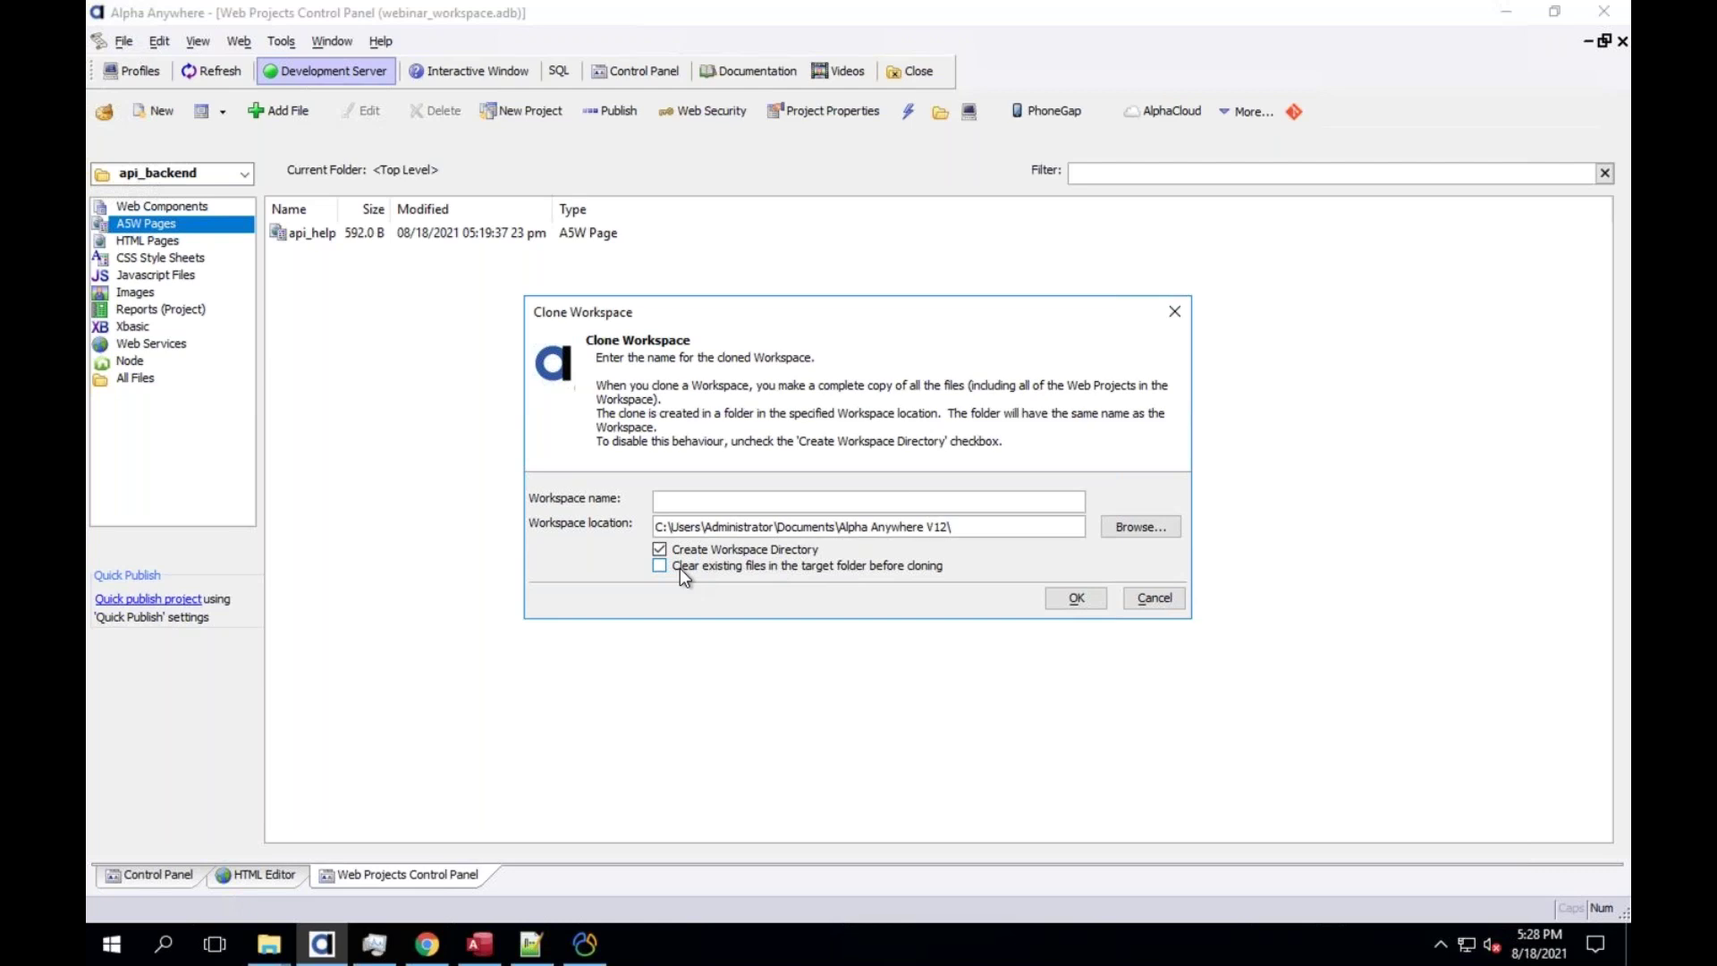
pyautogui.click(698, 506)
pyautogui.write('webinar_workspace_2')
pyautogui.click(1076, 599)
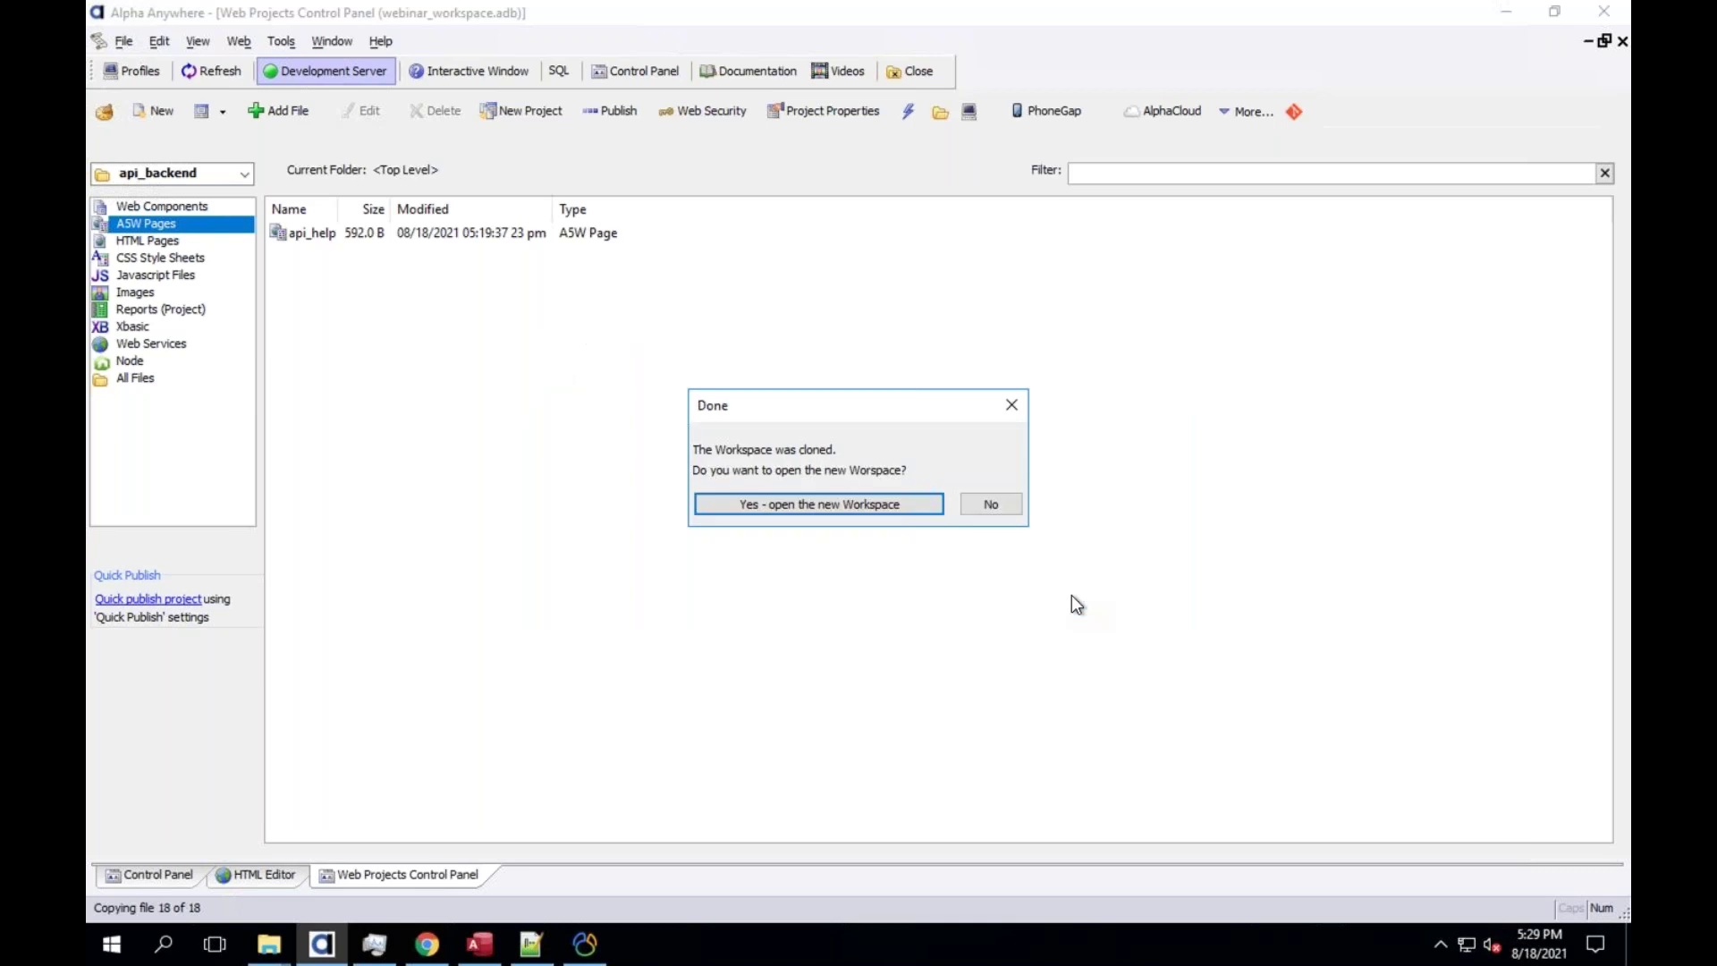
# Open webinar_workspace_2 and confirm api_backend is listed among its web projects
pyautogui.click(853, 499)
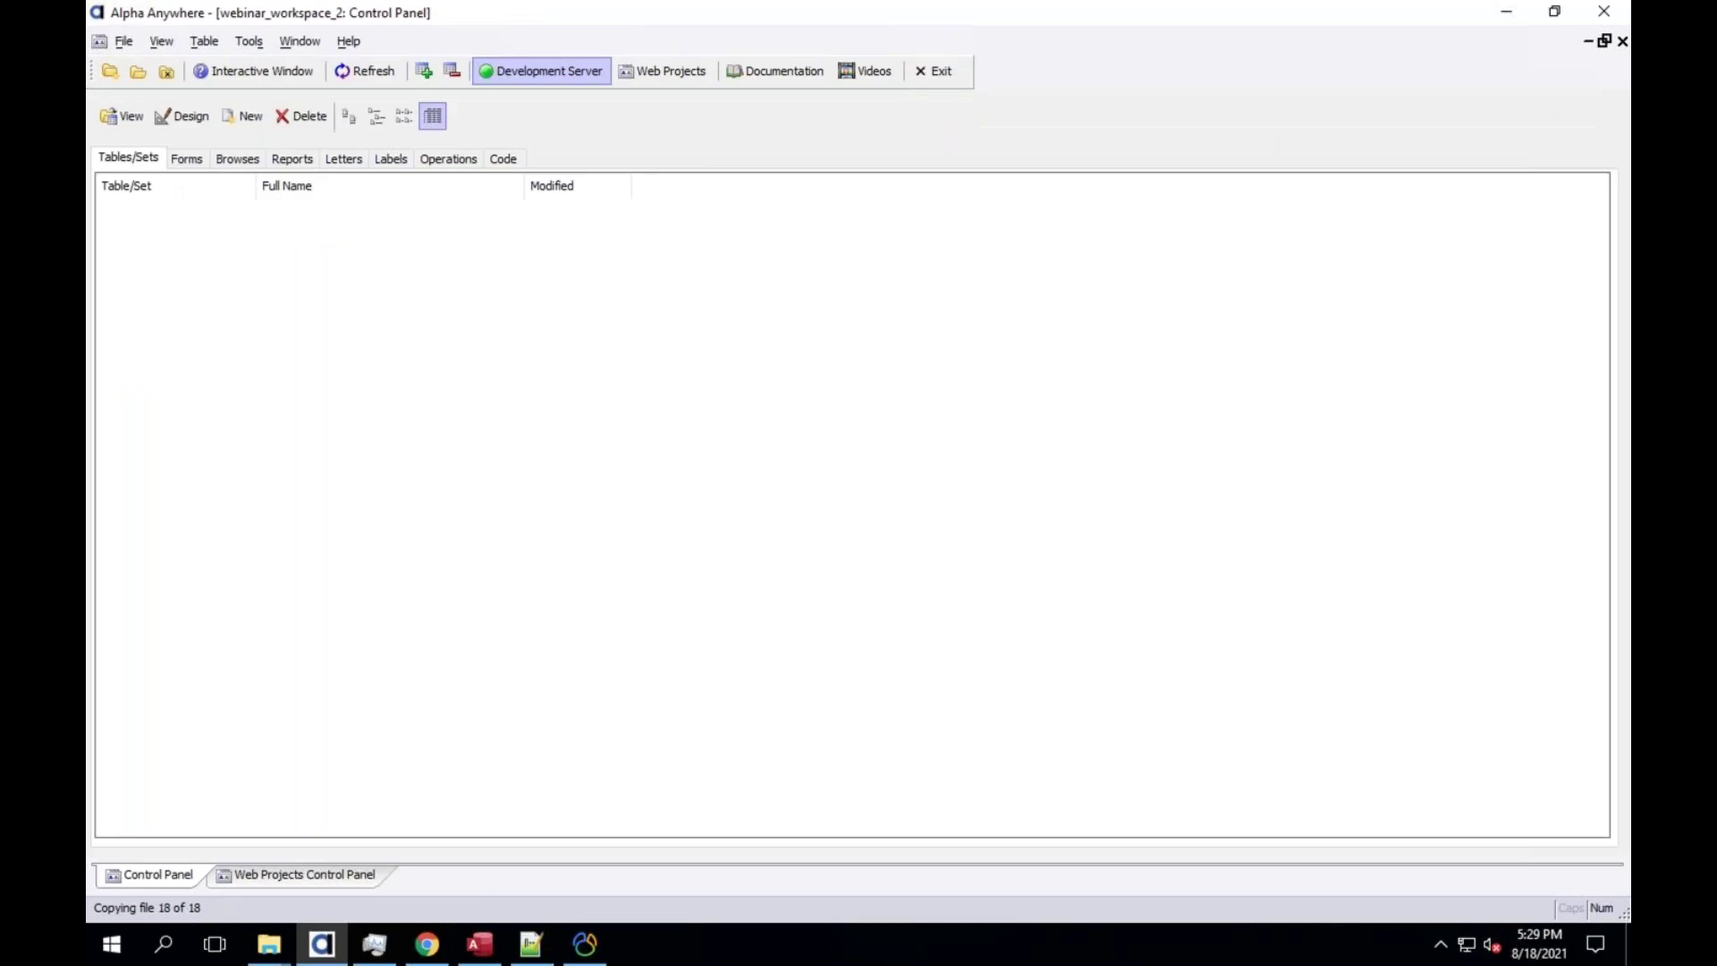
pyautogui.click(282, 881)
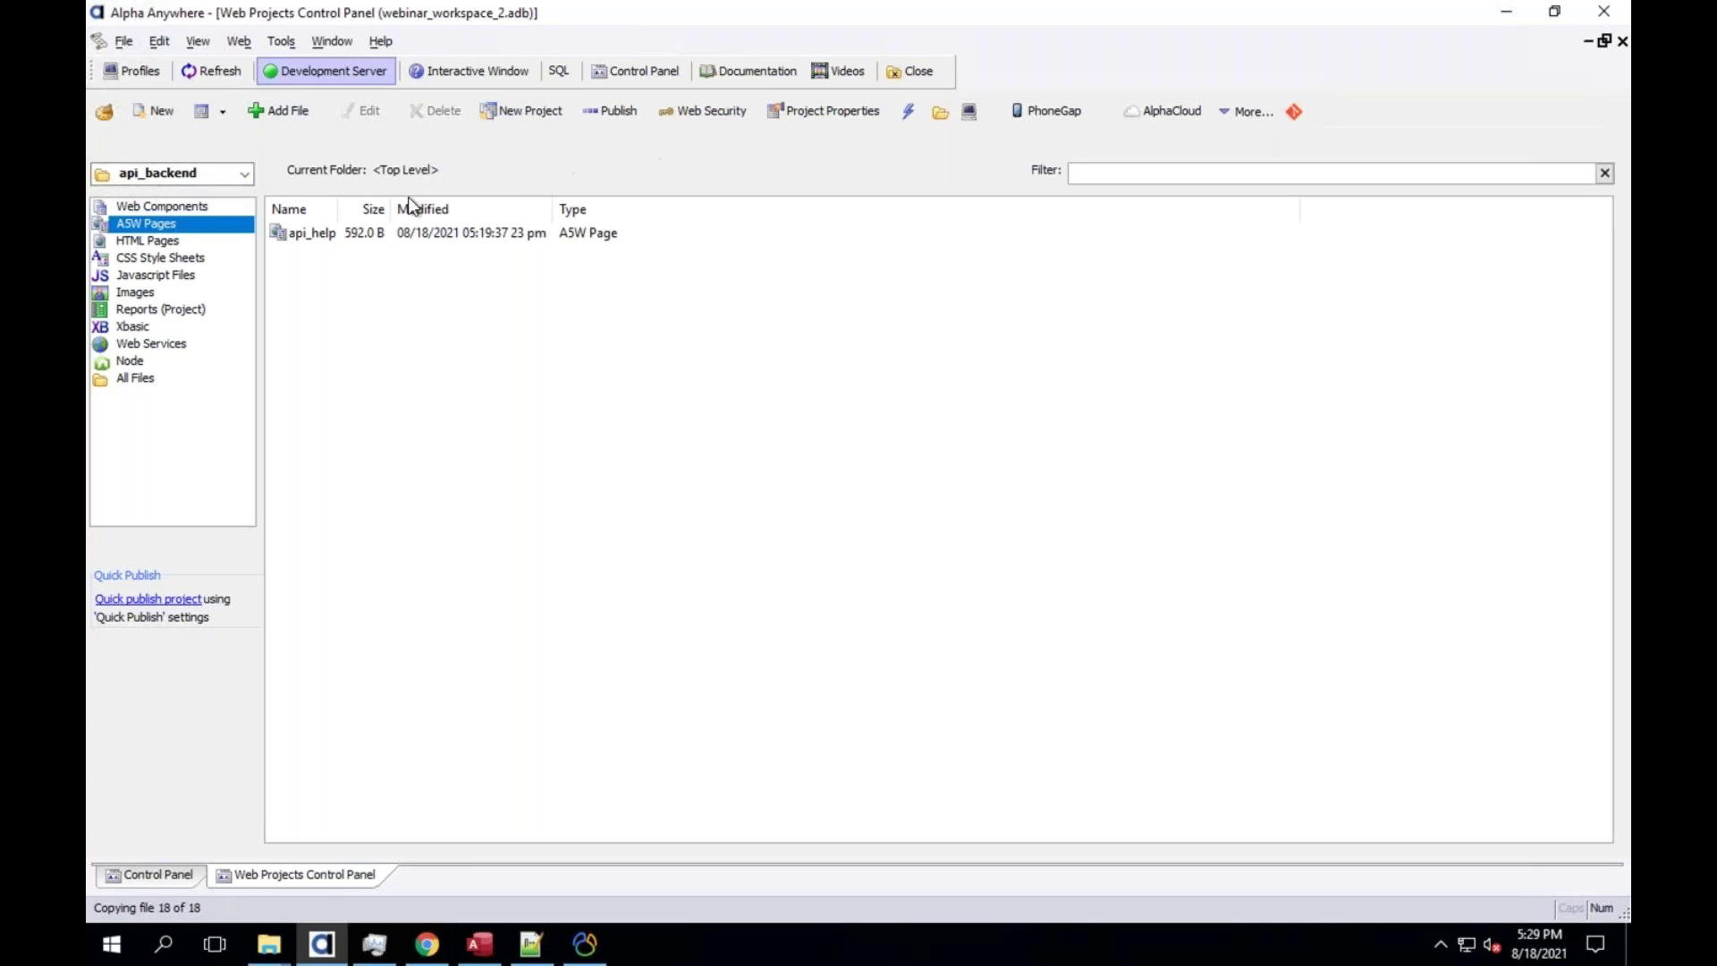
pyautogui.click(165, 171)
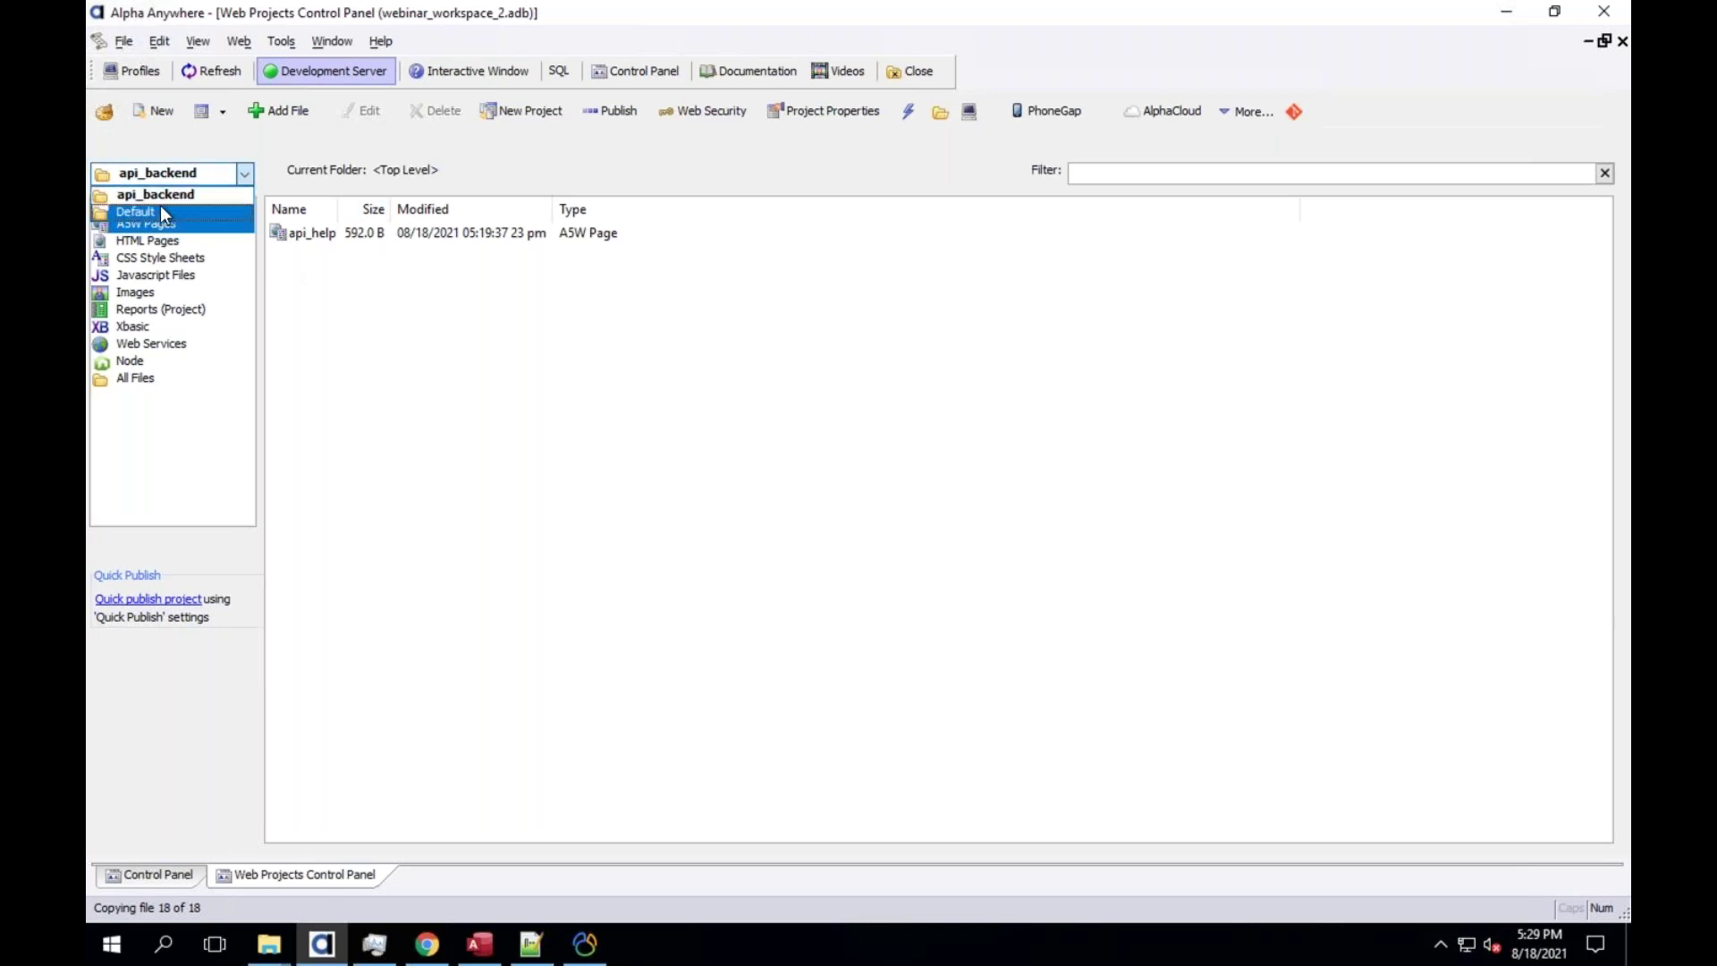
pyautogui.click(353, 143)
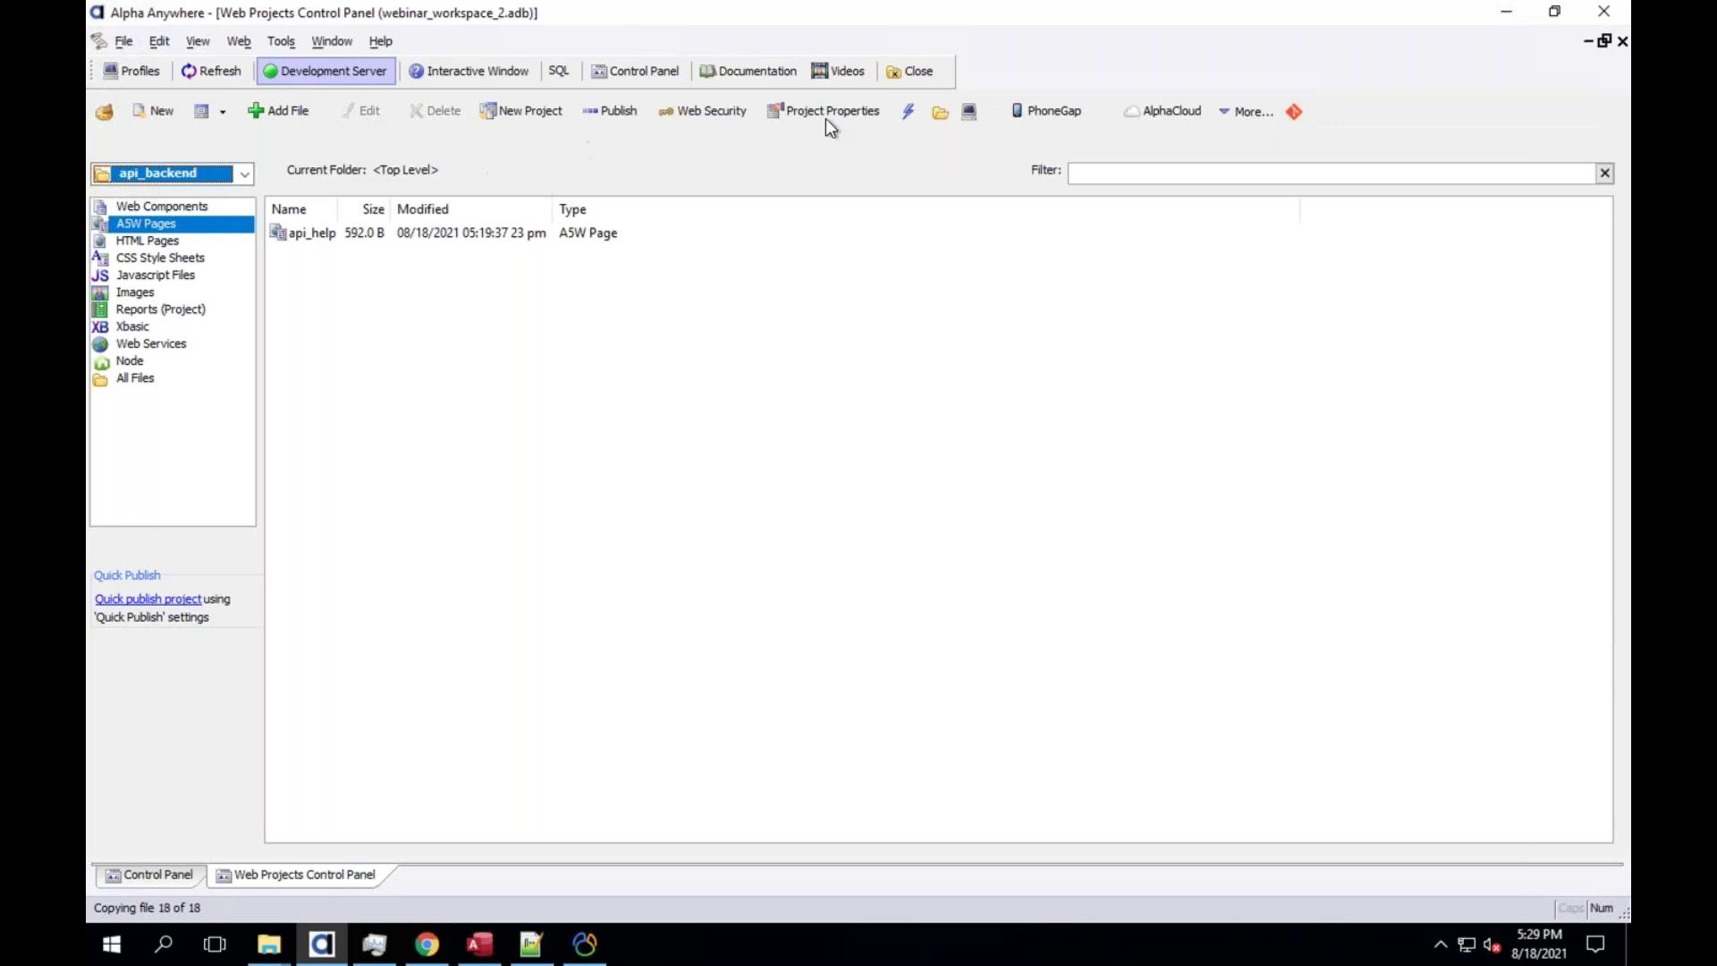
# Go from the api_backend folder up to Alpha Anywhere V12, then into webinar_workspace_2
pyautogui.click(938, 112)
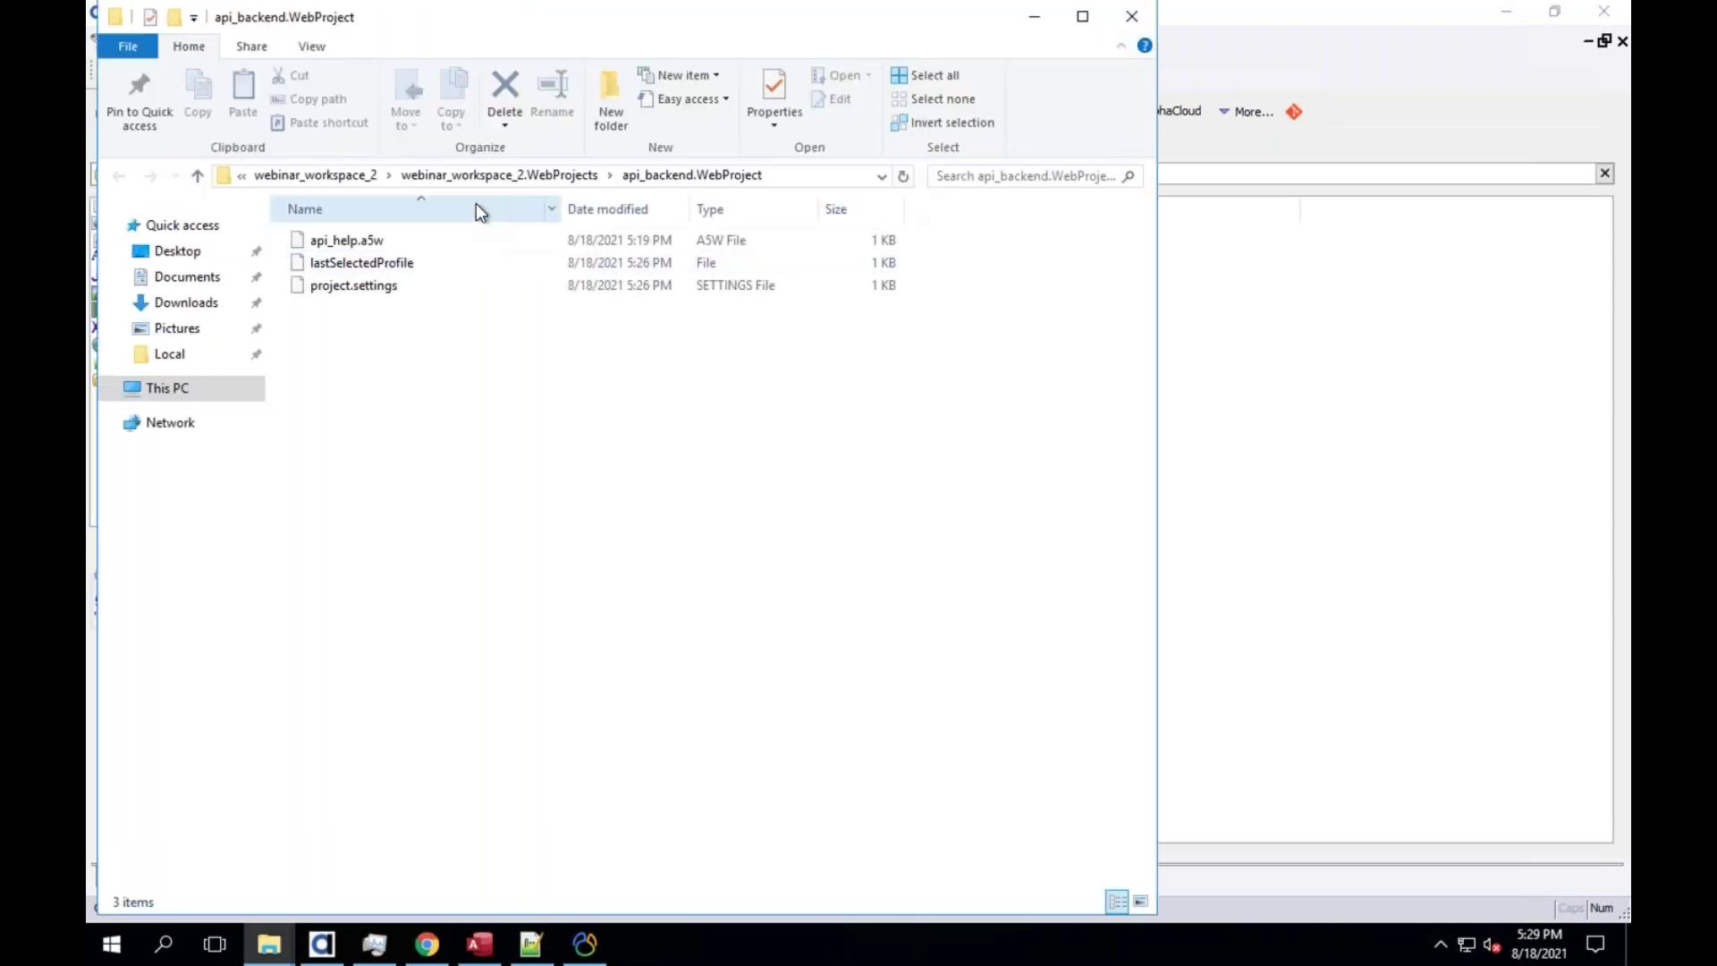
pyautogui.click(535, 177)
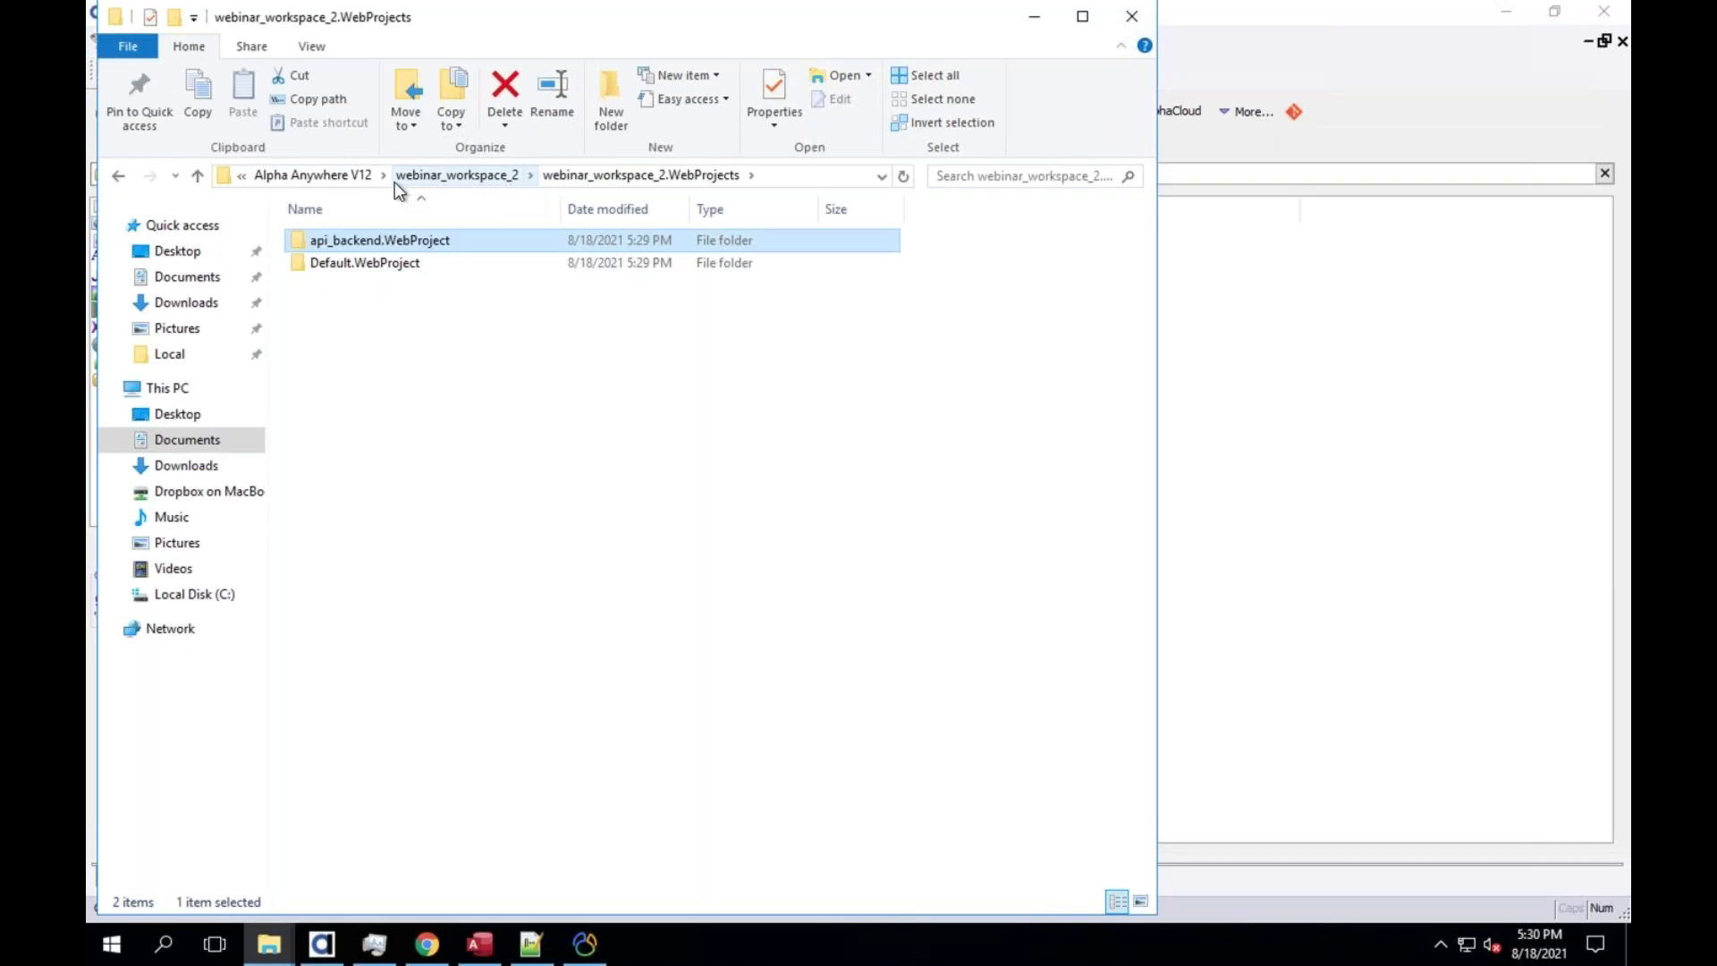
pyautogui.click(301, 178)
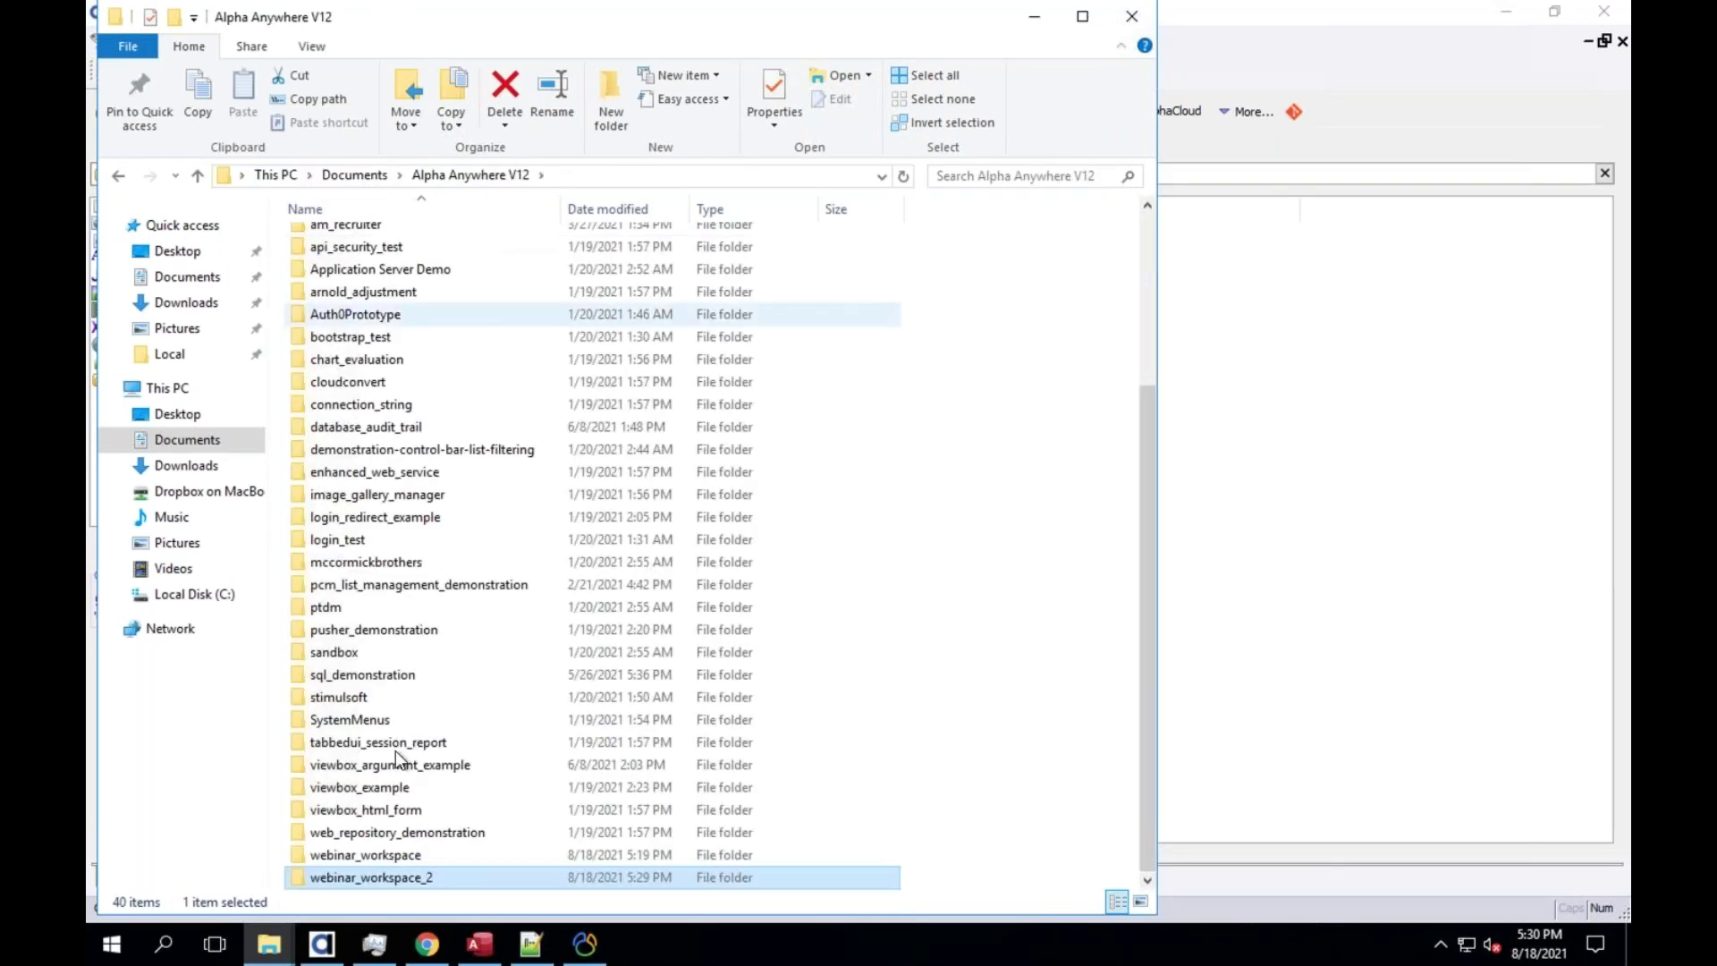
pyautogui.doubleClick(411, 873)
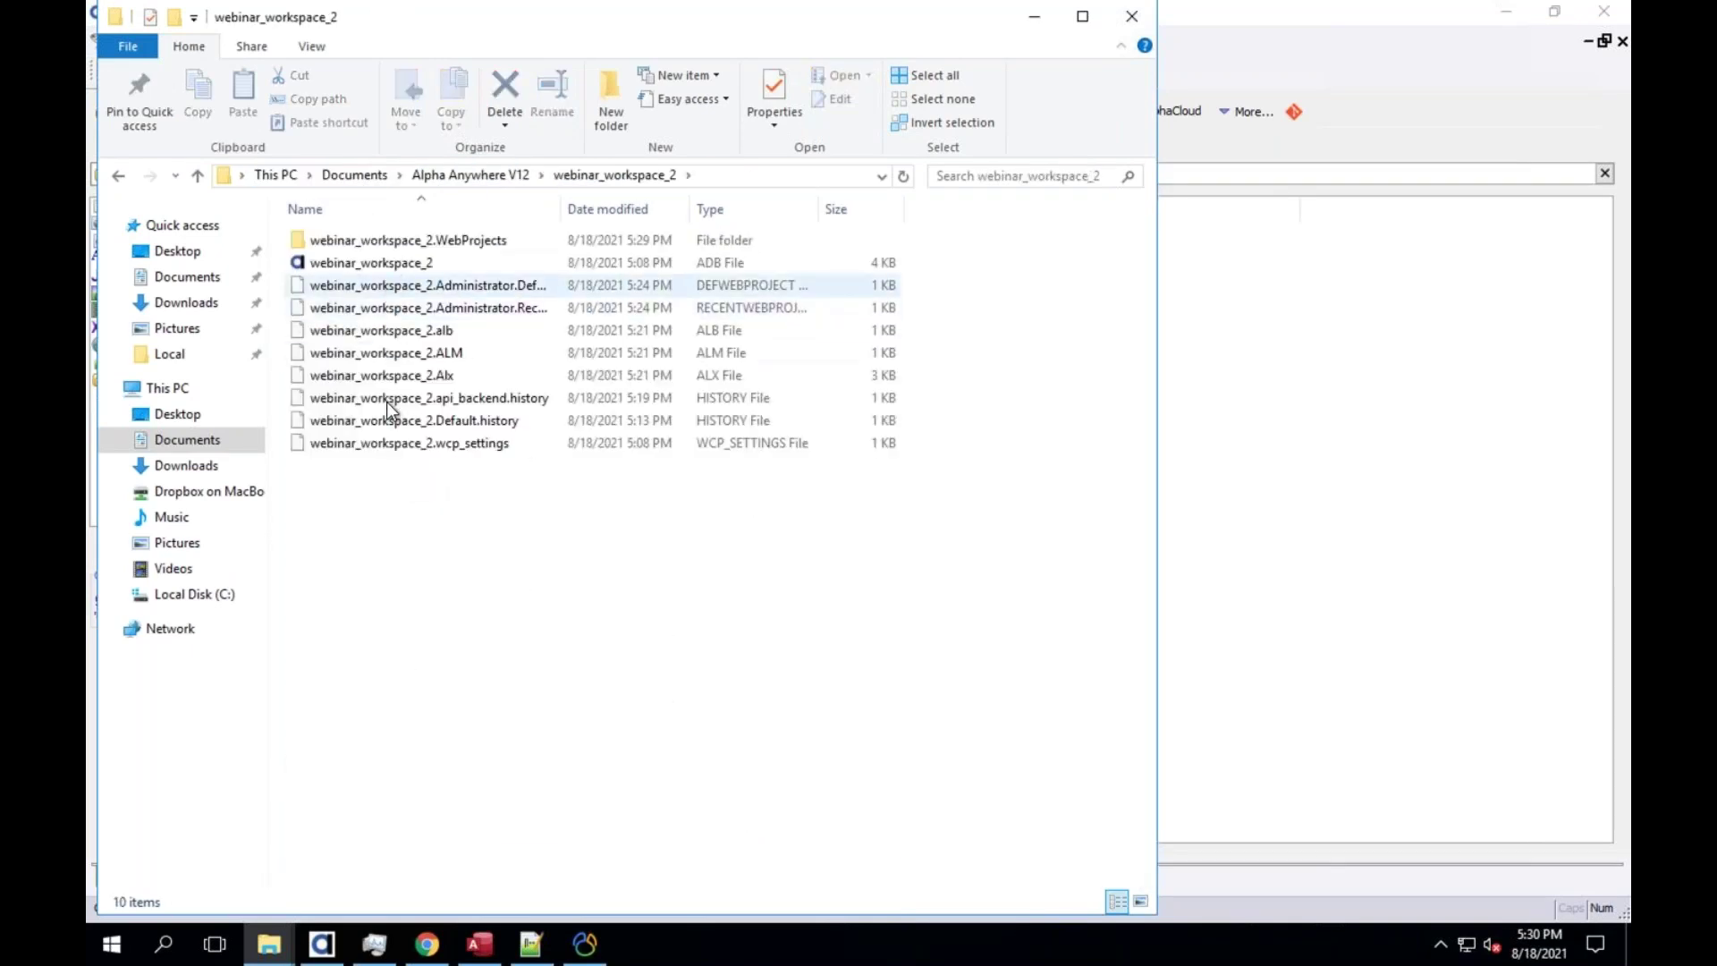
pyautogui.click(368, 264)
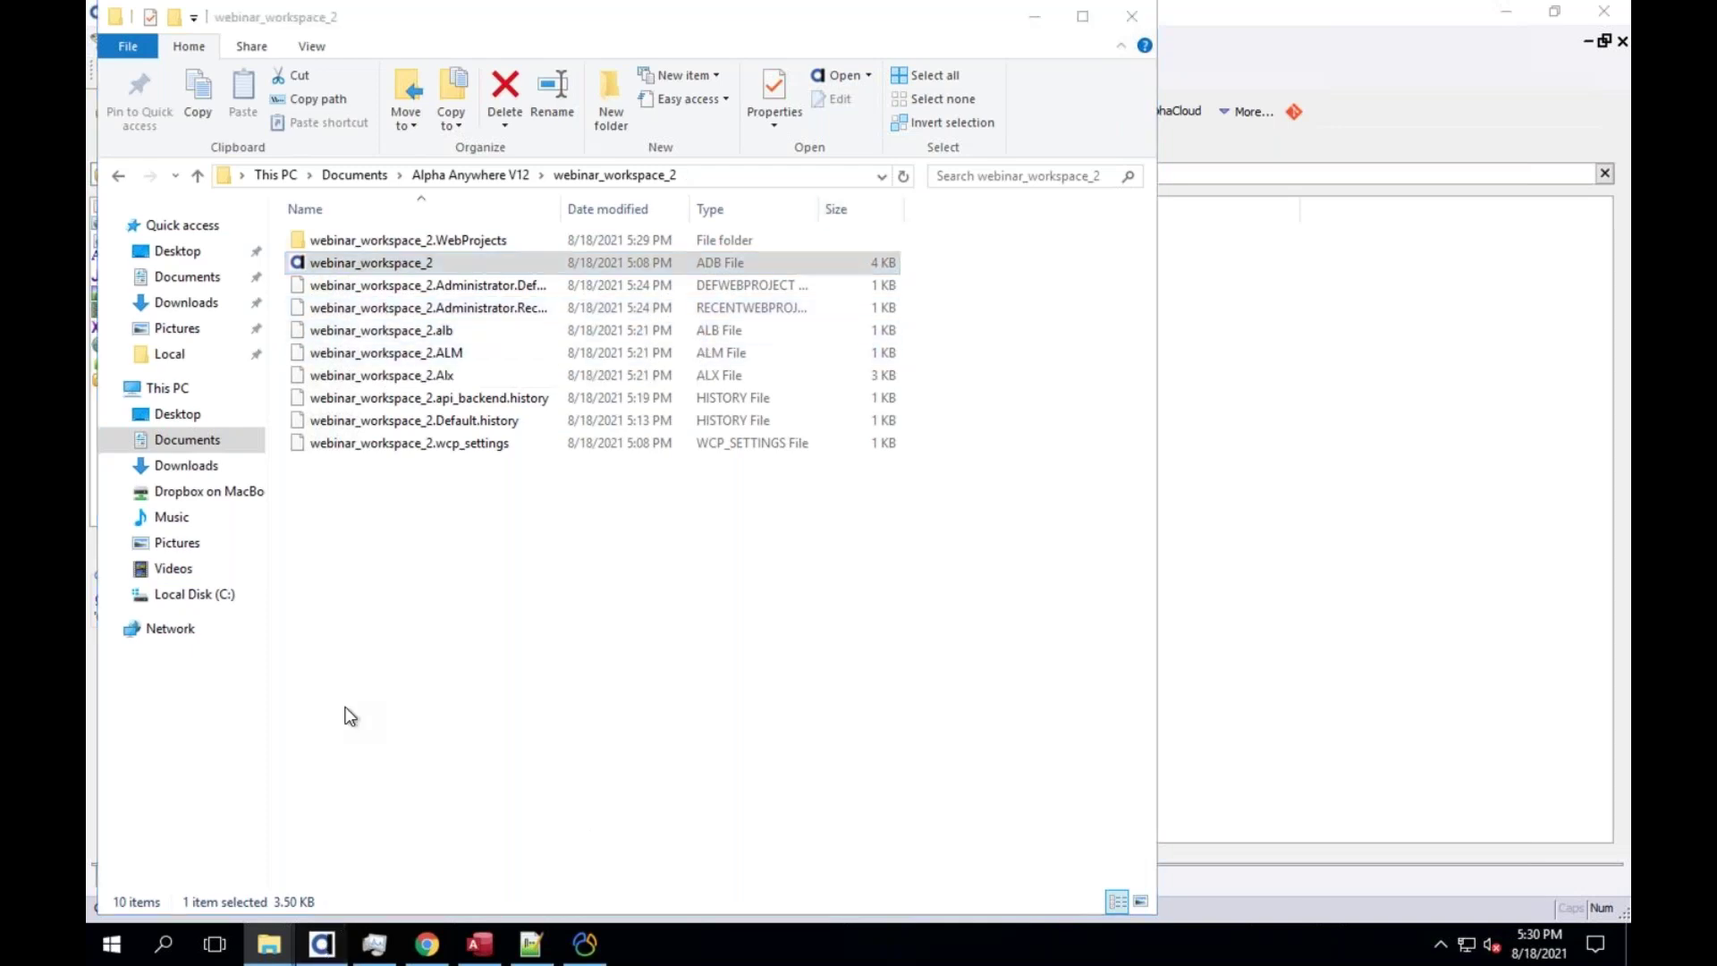
pyautogui.click(125, 41)
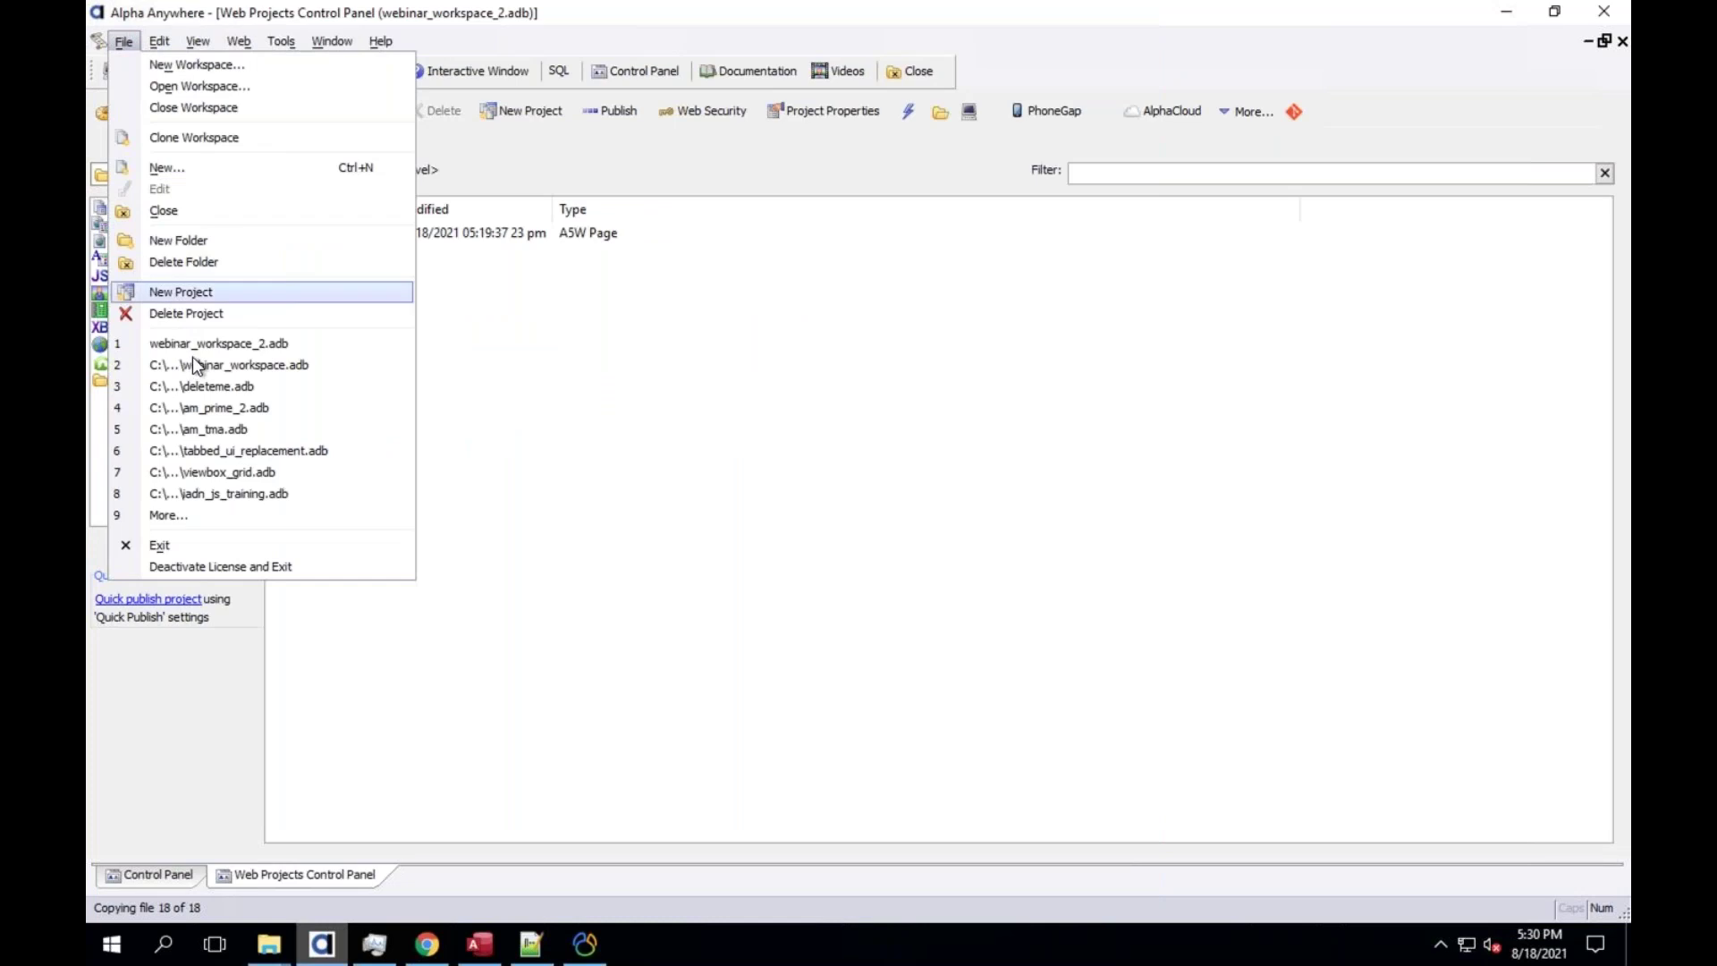
pyautogui.click(232, 365)
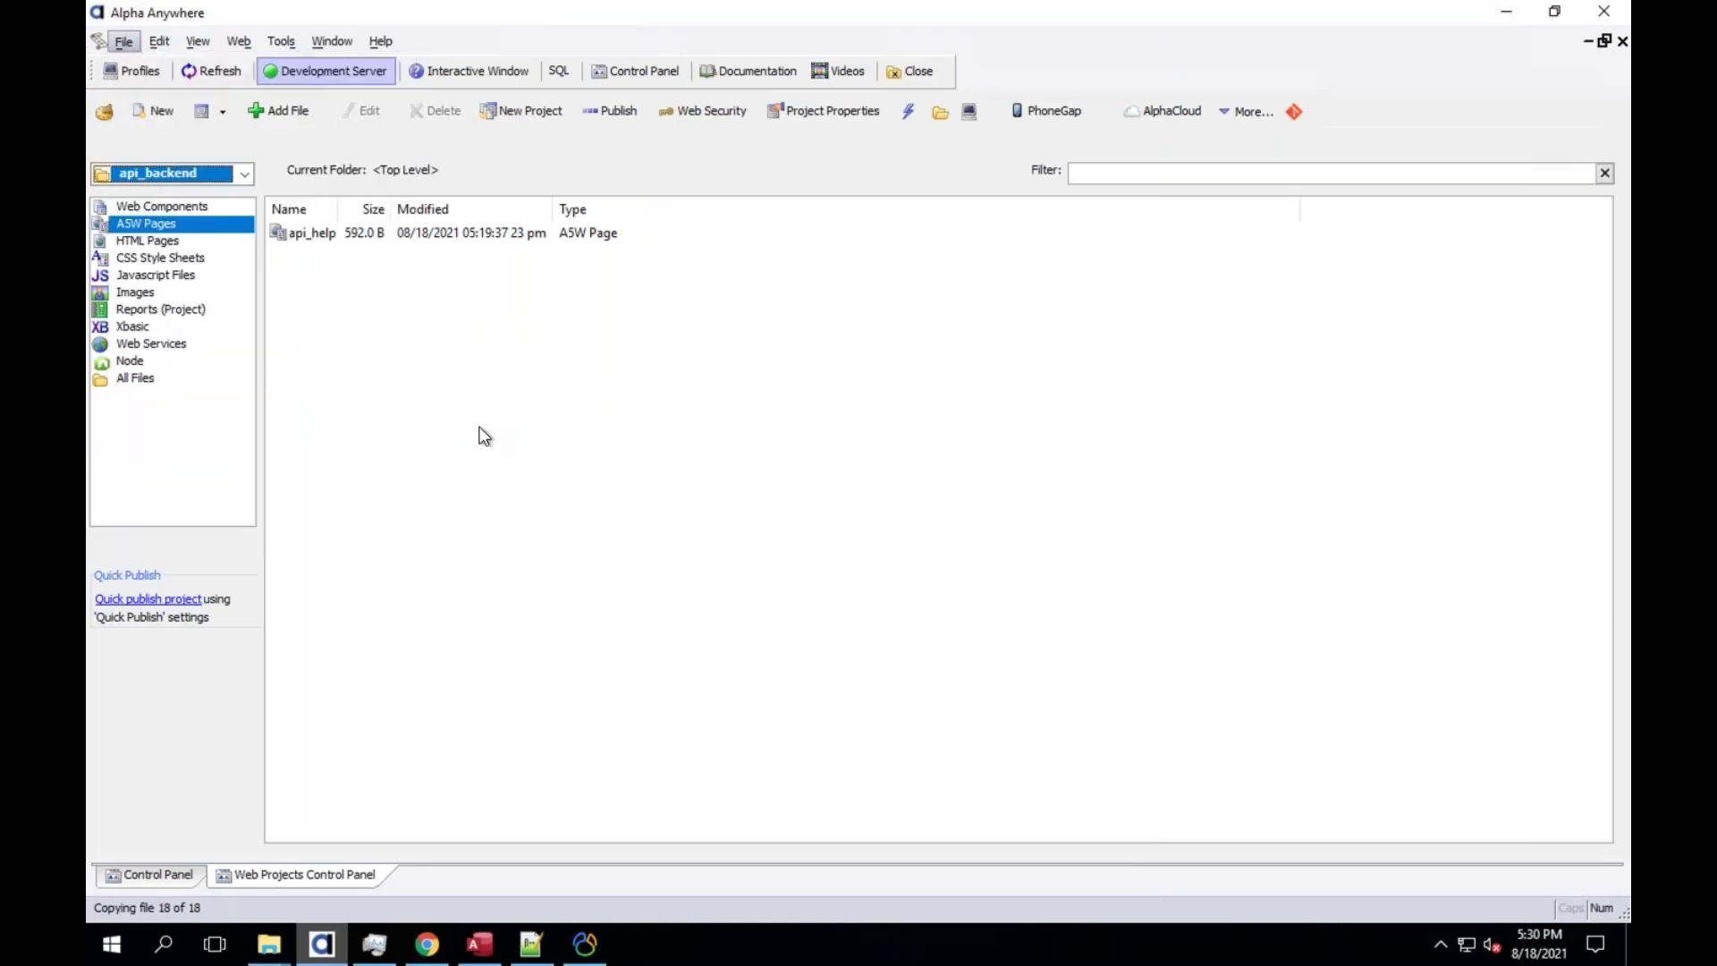
pyautogui.click(272, 873)
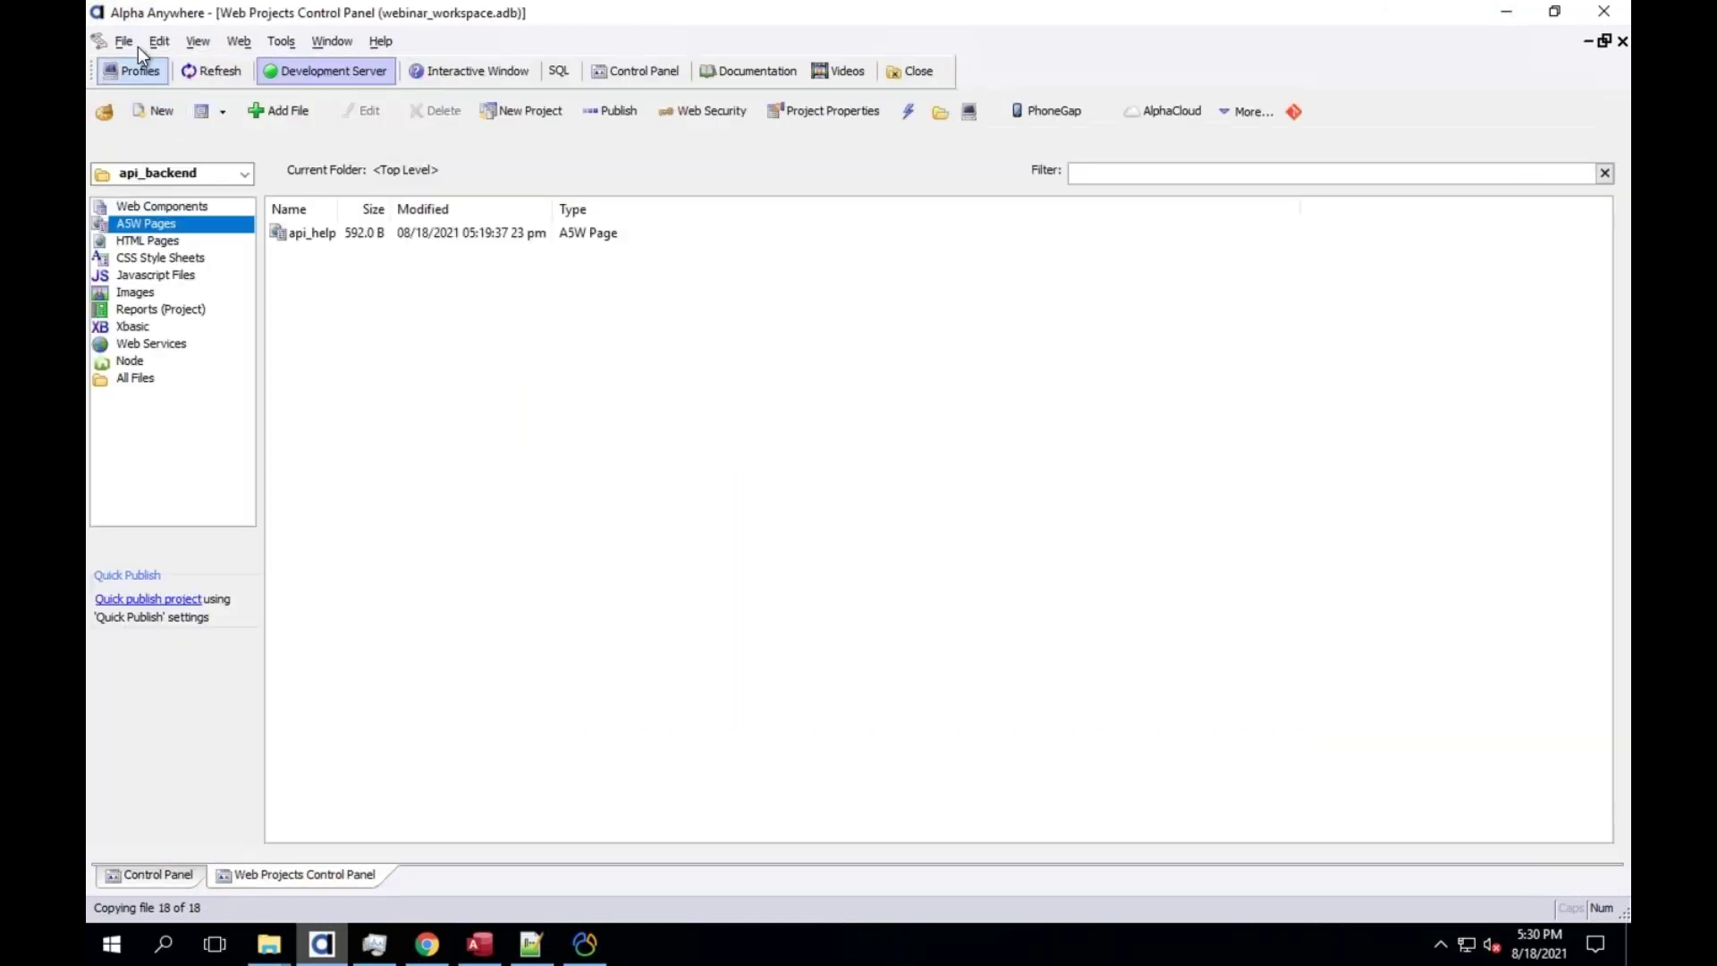
pyautogui.click(132, 41)
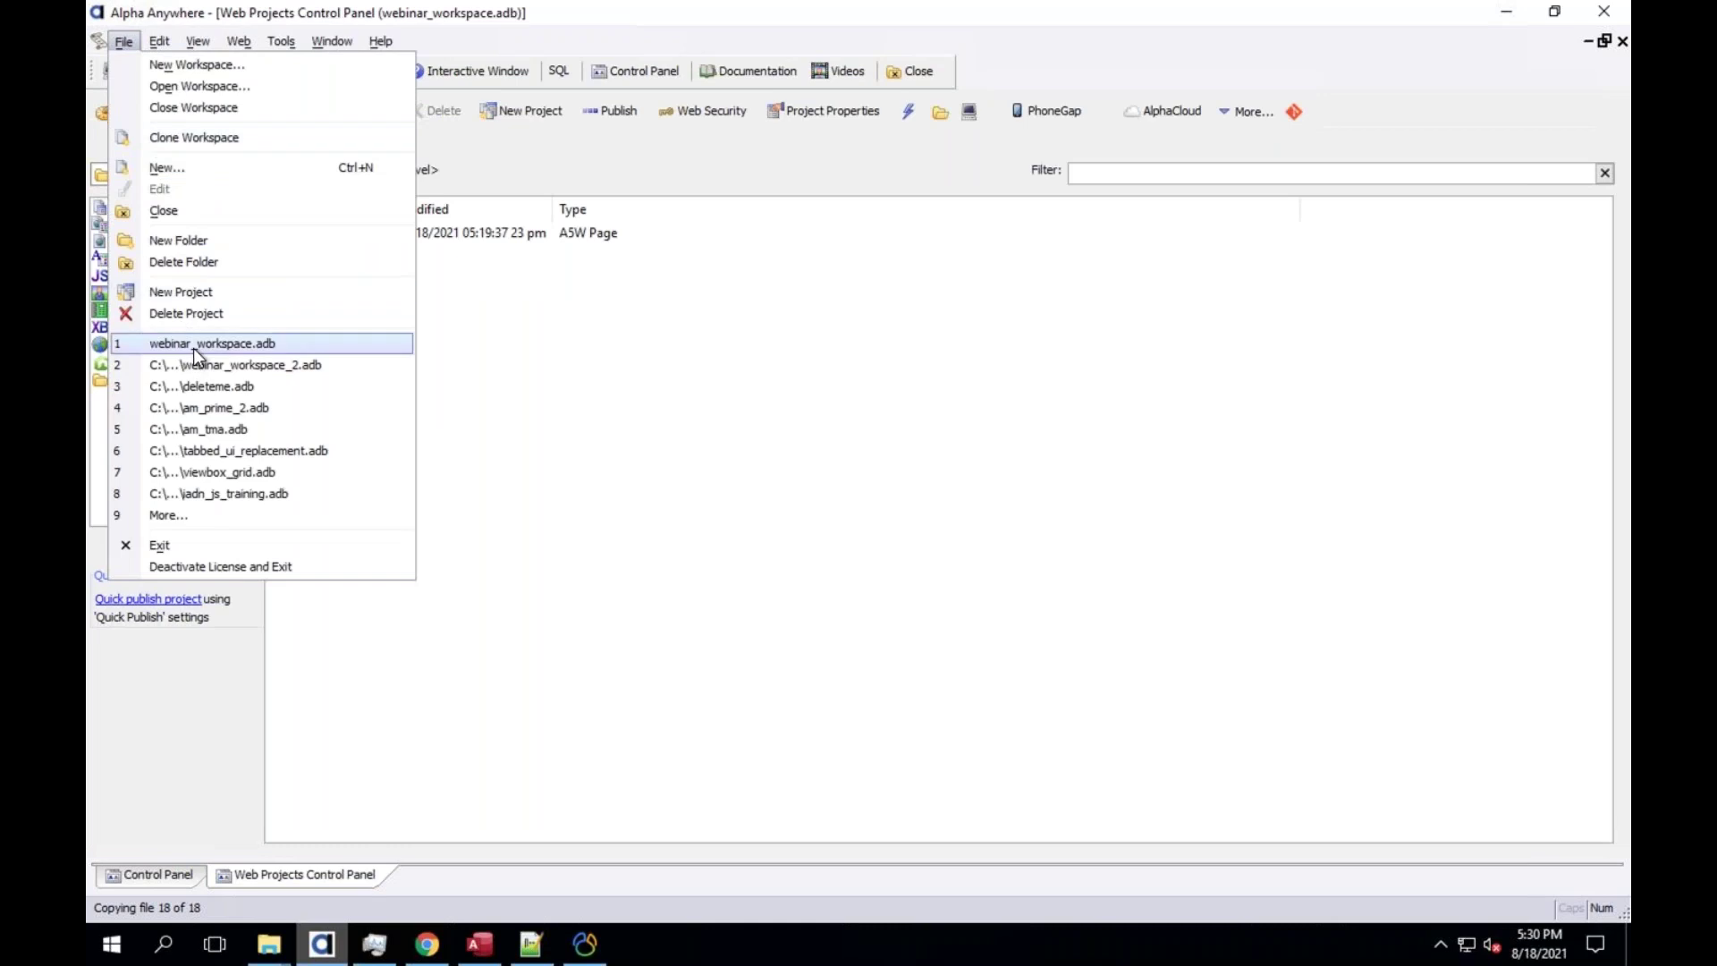
pyautogui.click(234, 367)
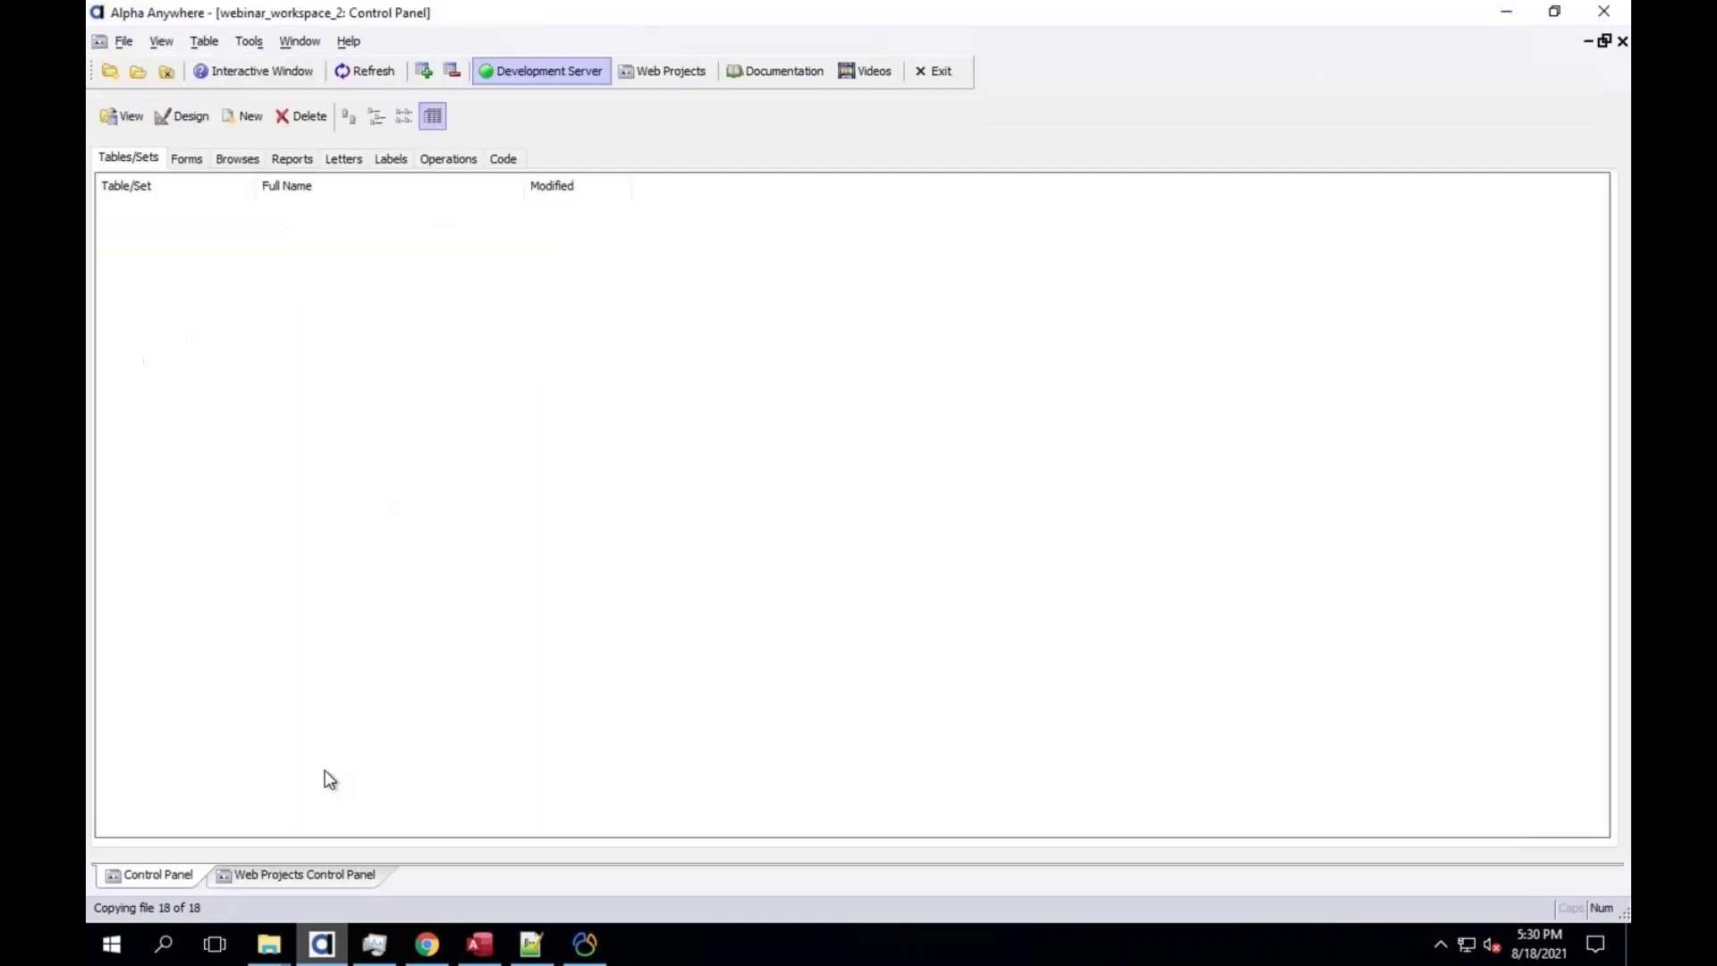
pyautogui.click(314, 876)
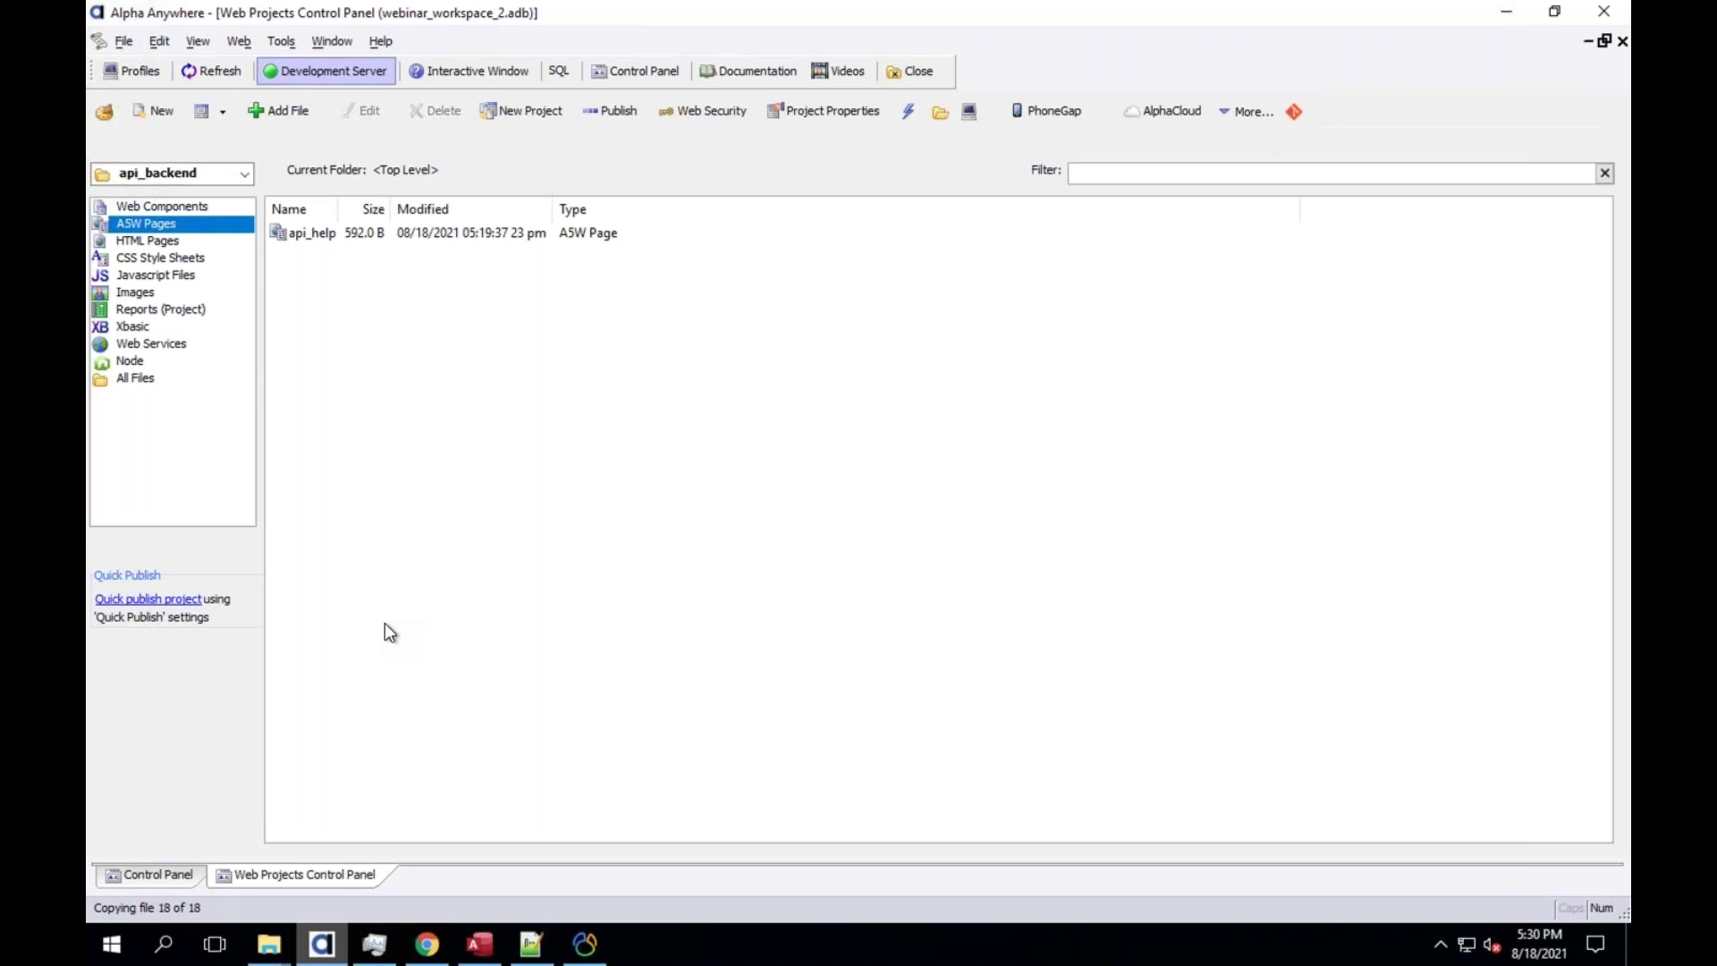
pyautogui.click(123, 41)
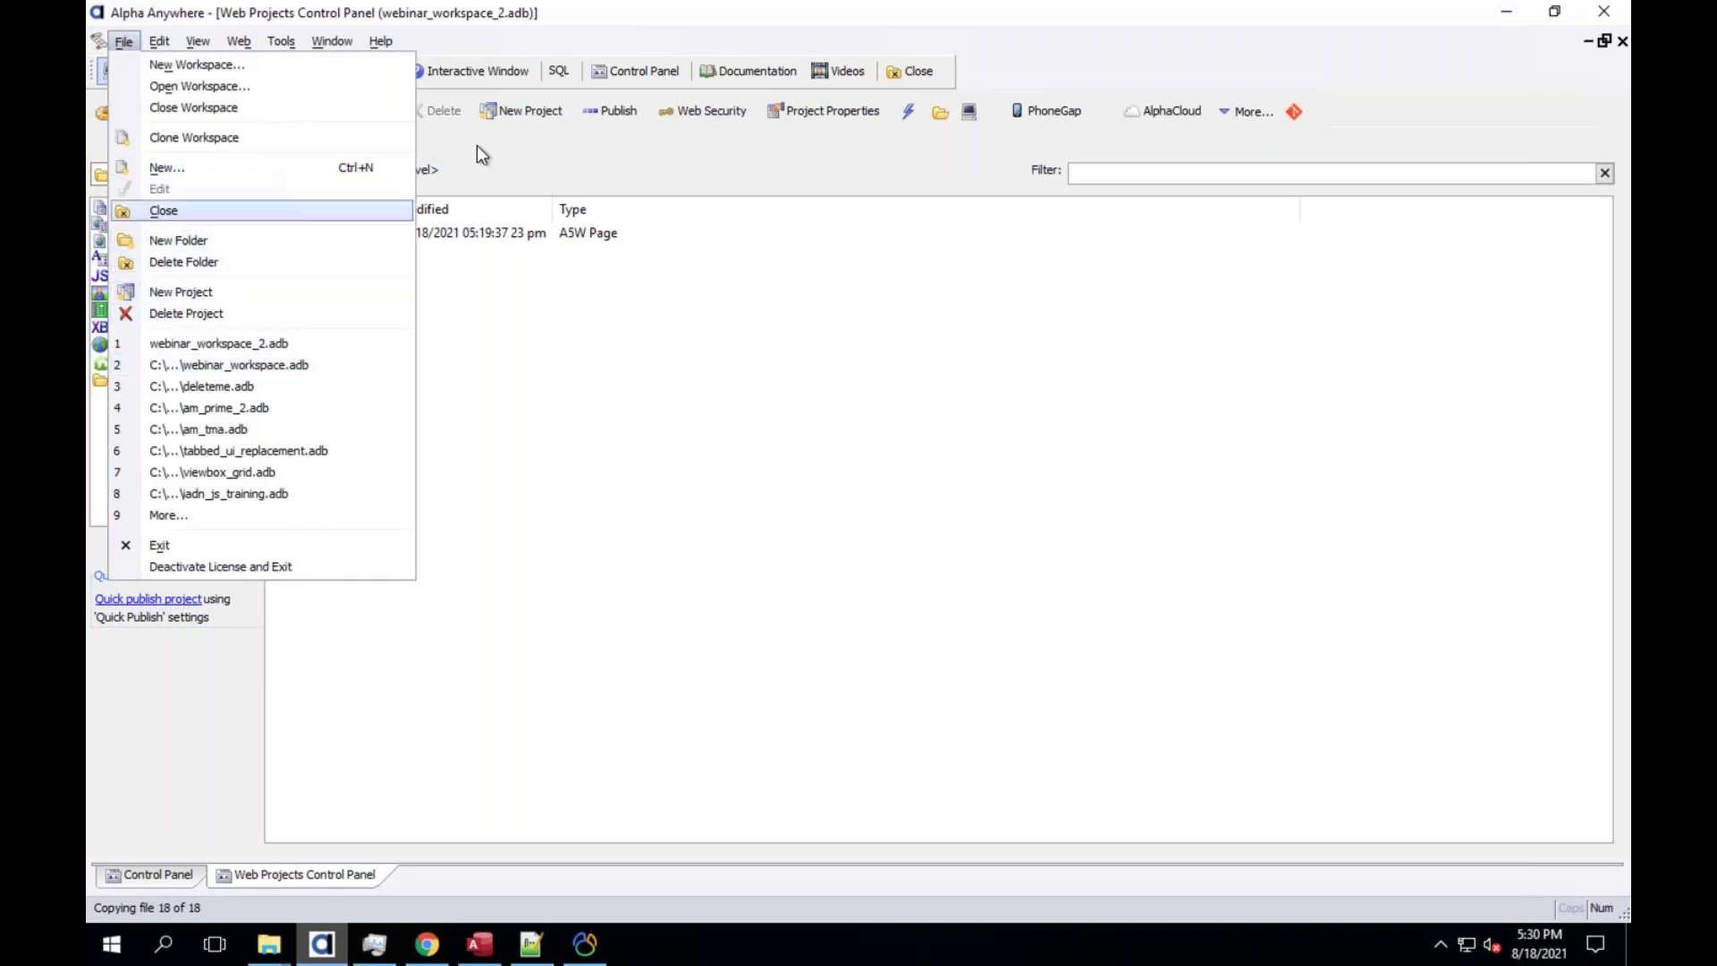
pyautogui.click(491, 184)
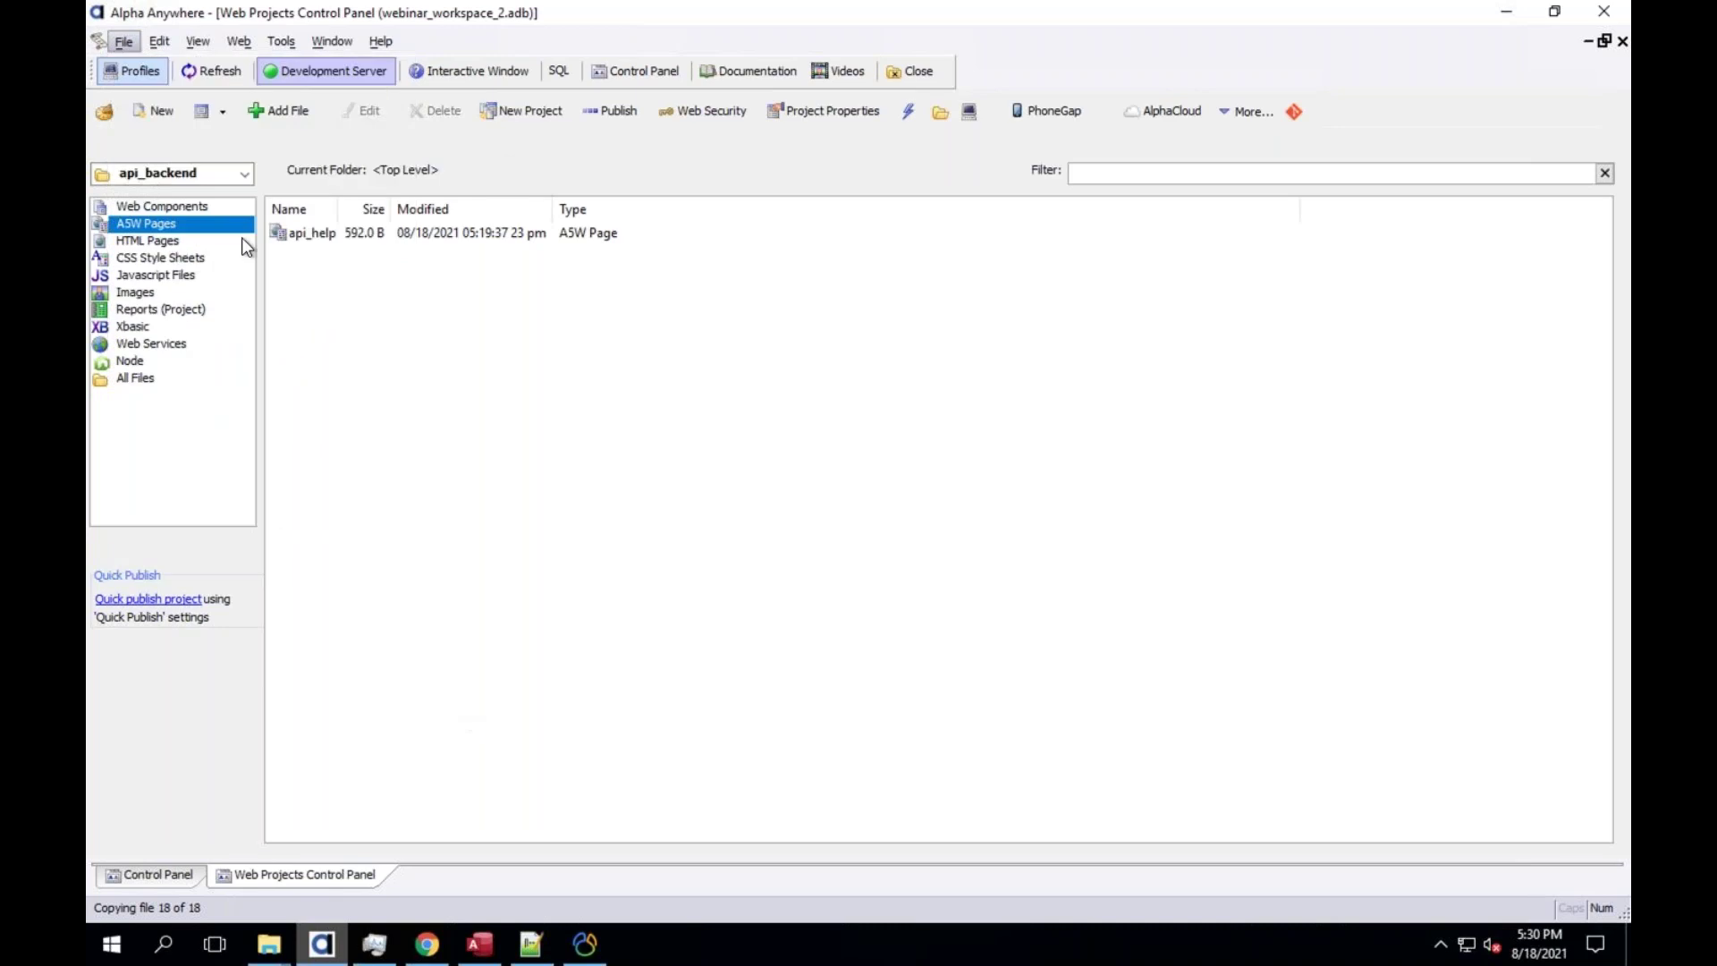
pyautogui.click(125, 44)
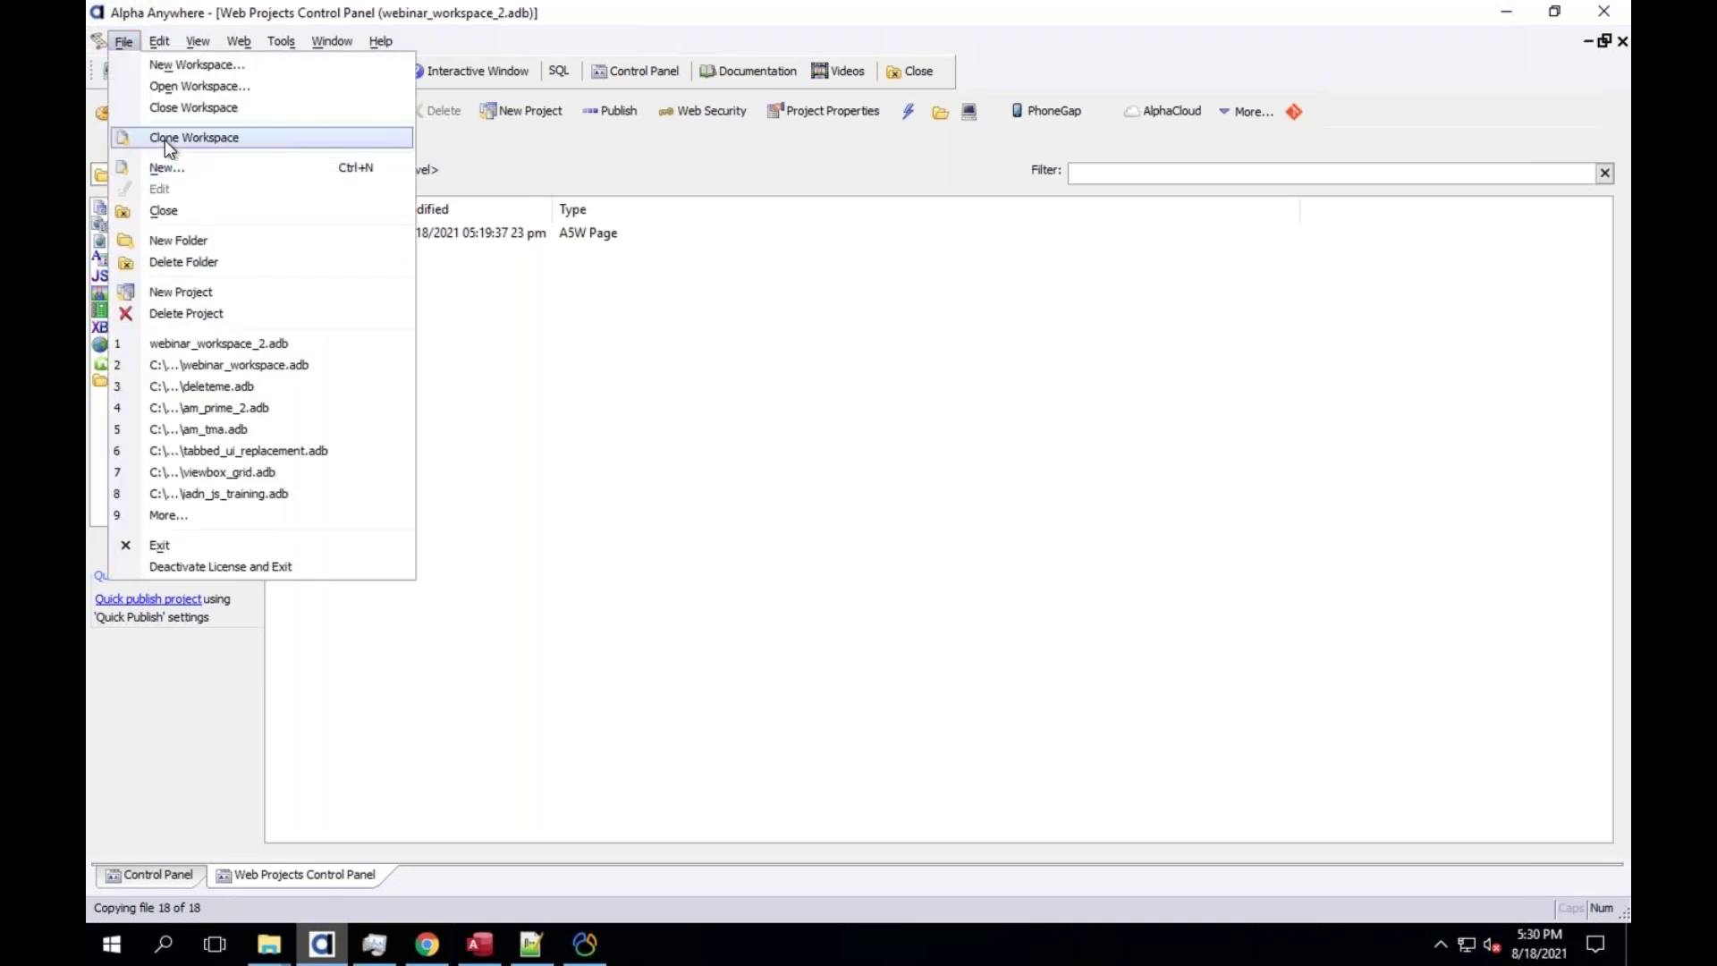
pyautogui.click(525, 359)
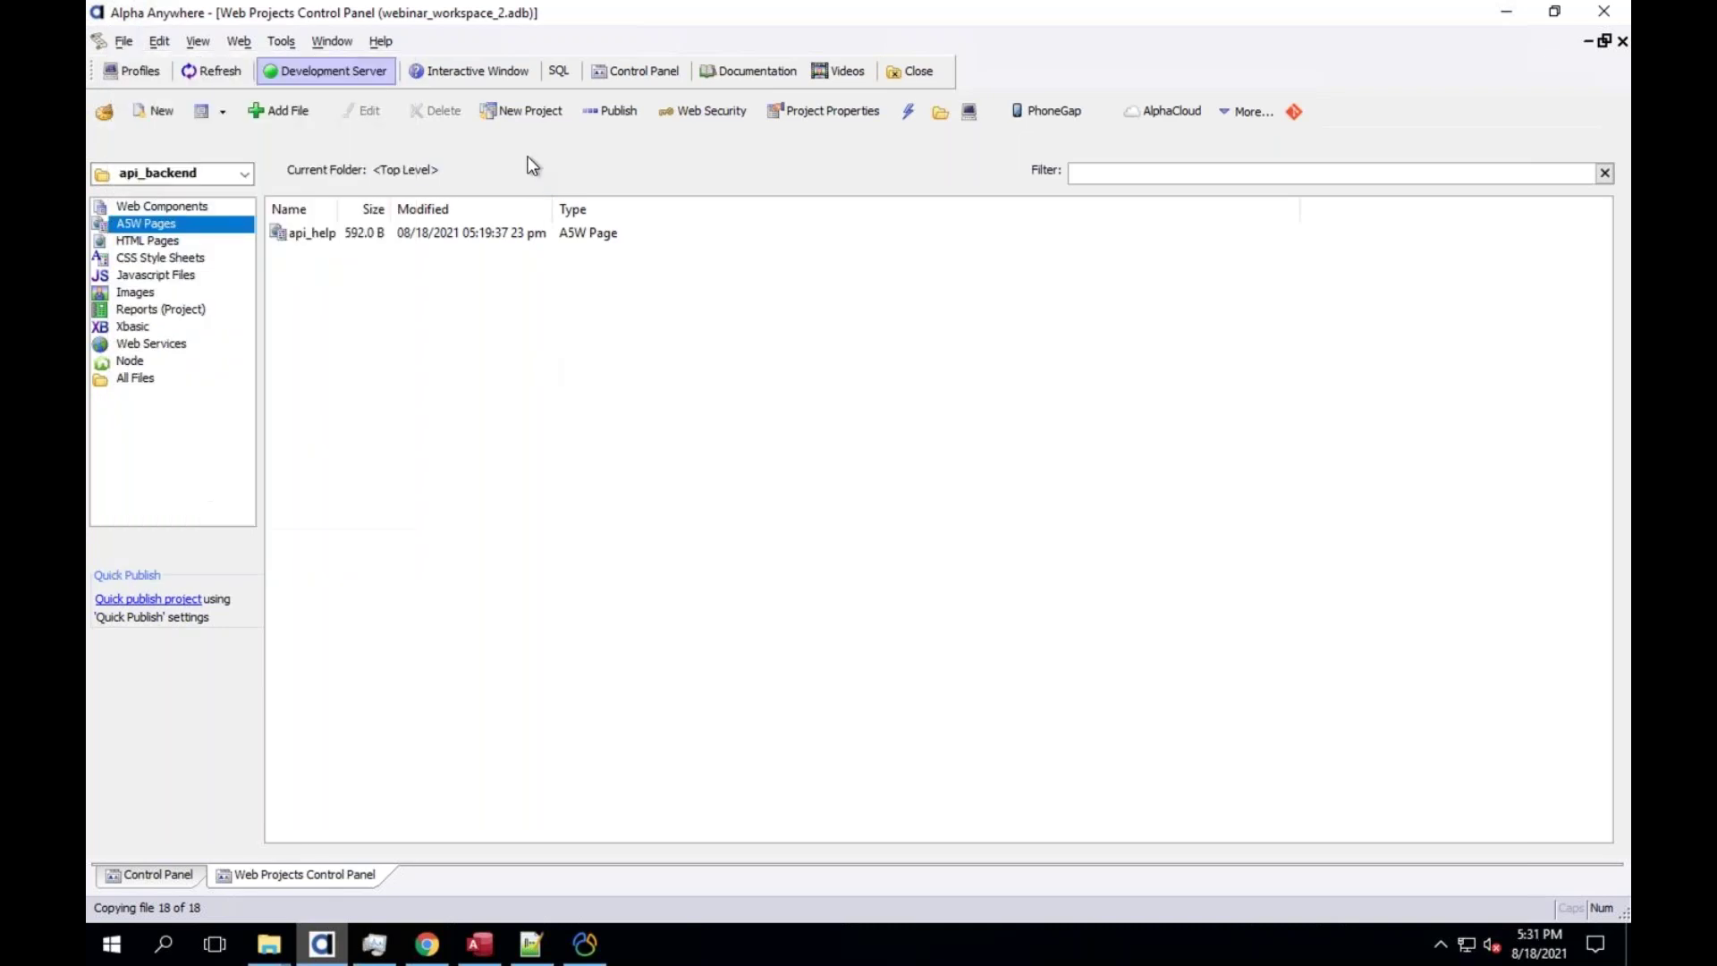
pyautogui.click(281, 43)
pyautogui.click(696, 167)
pyautogui.click(243, 173)
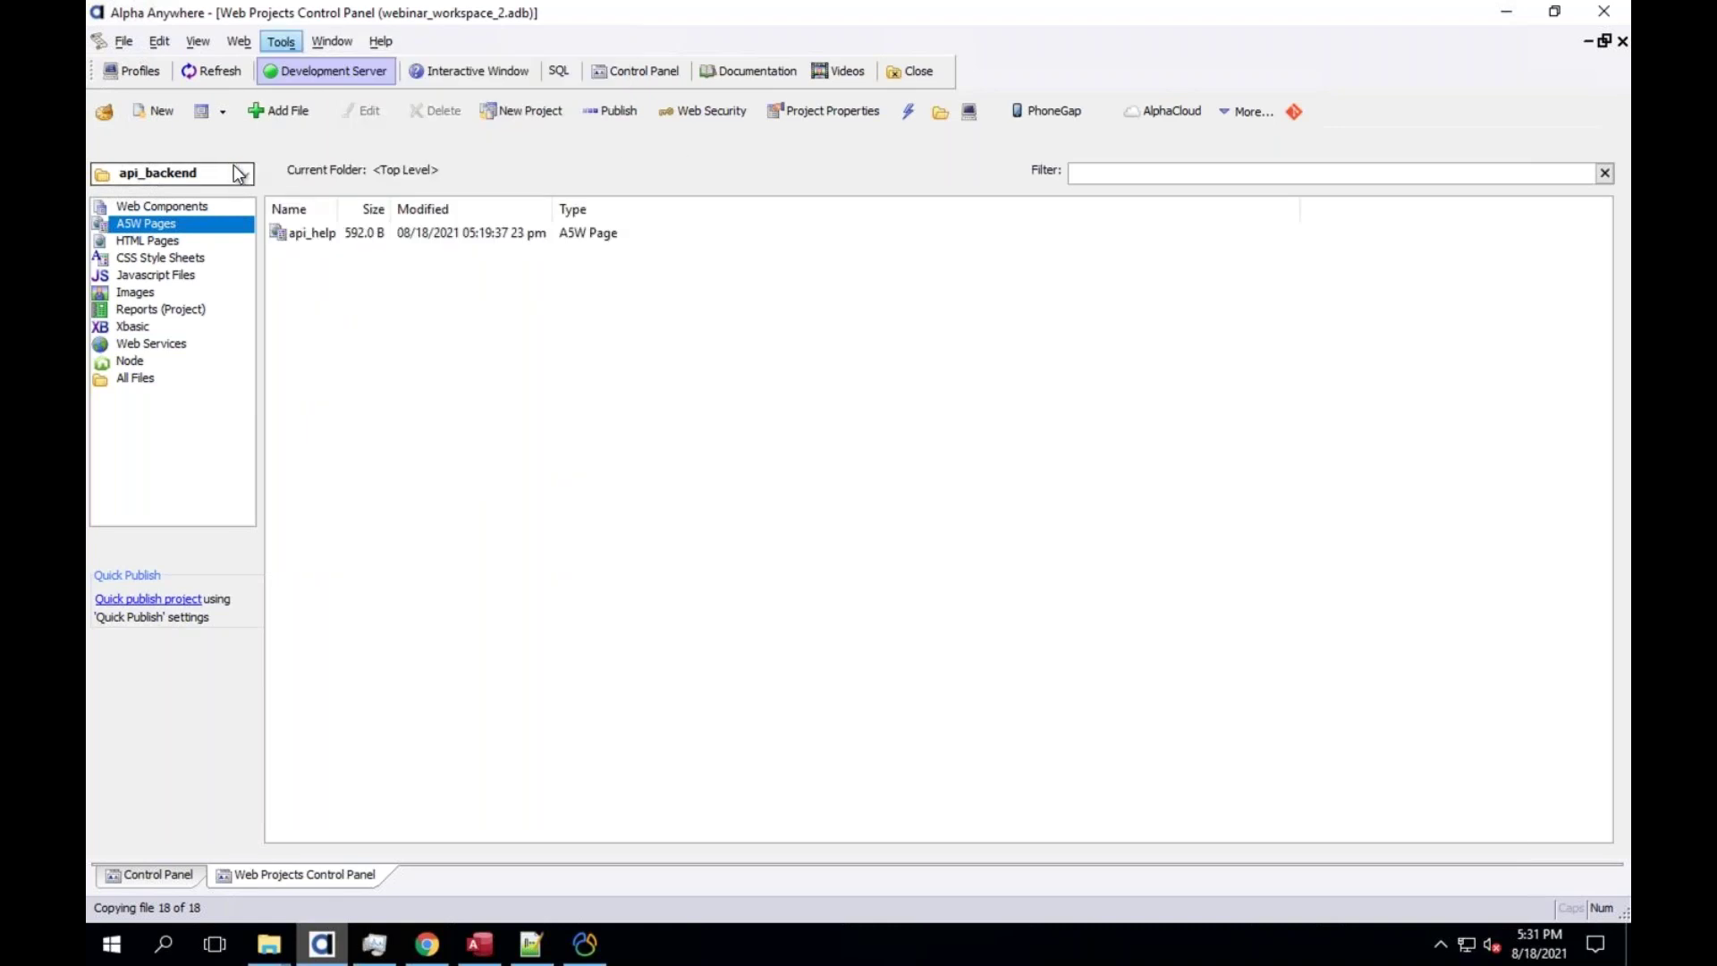
pyautogui.click(438, 156)
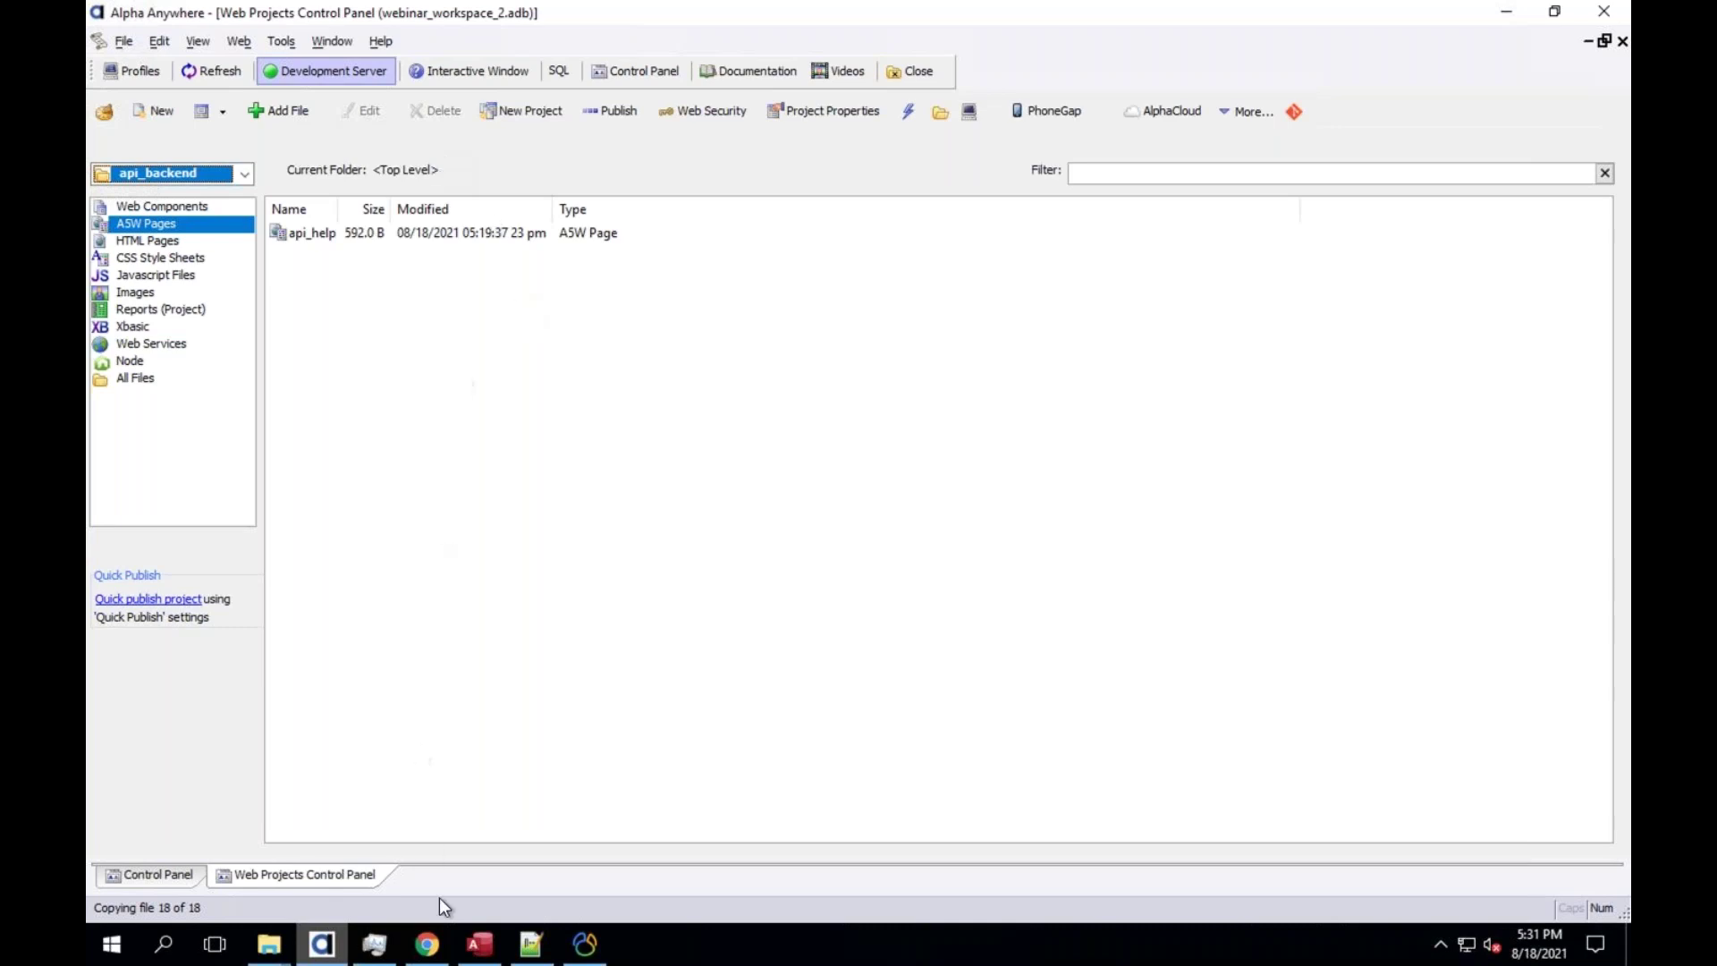
pyautogui.click(427, 943)
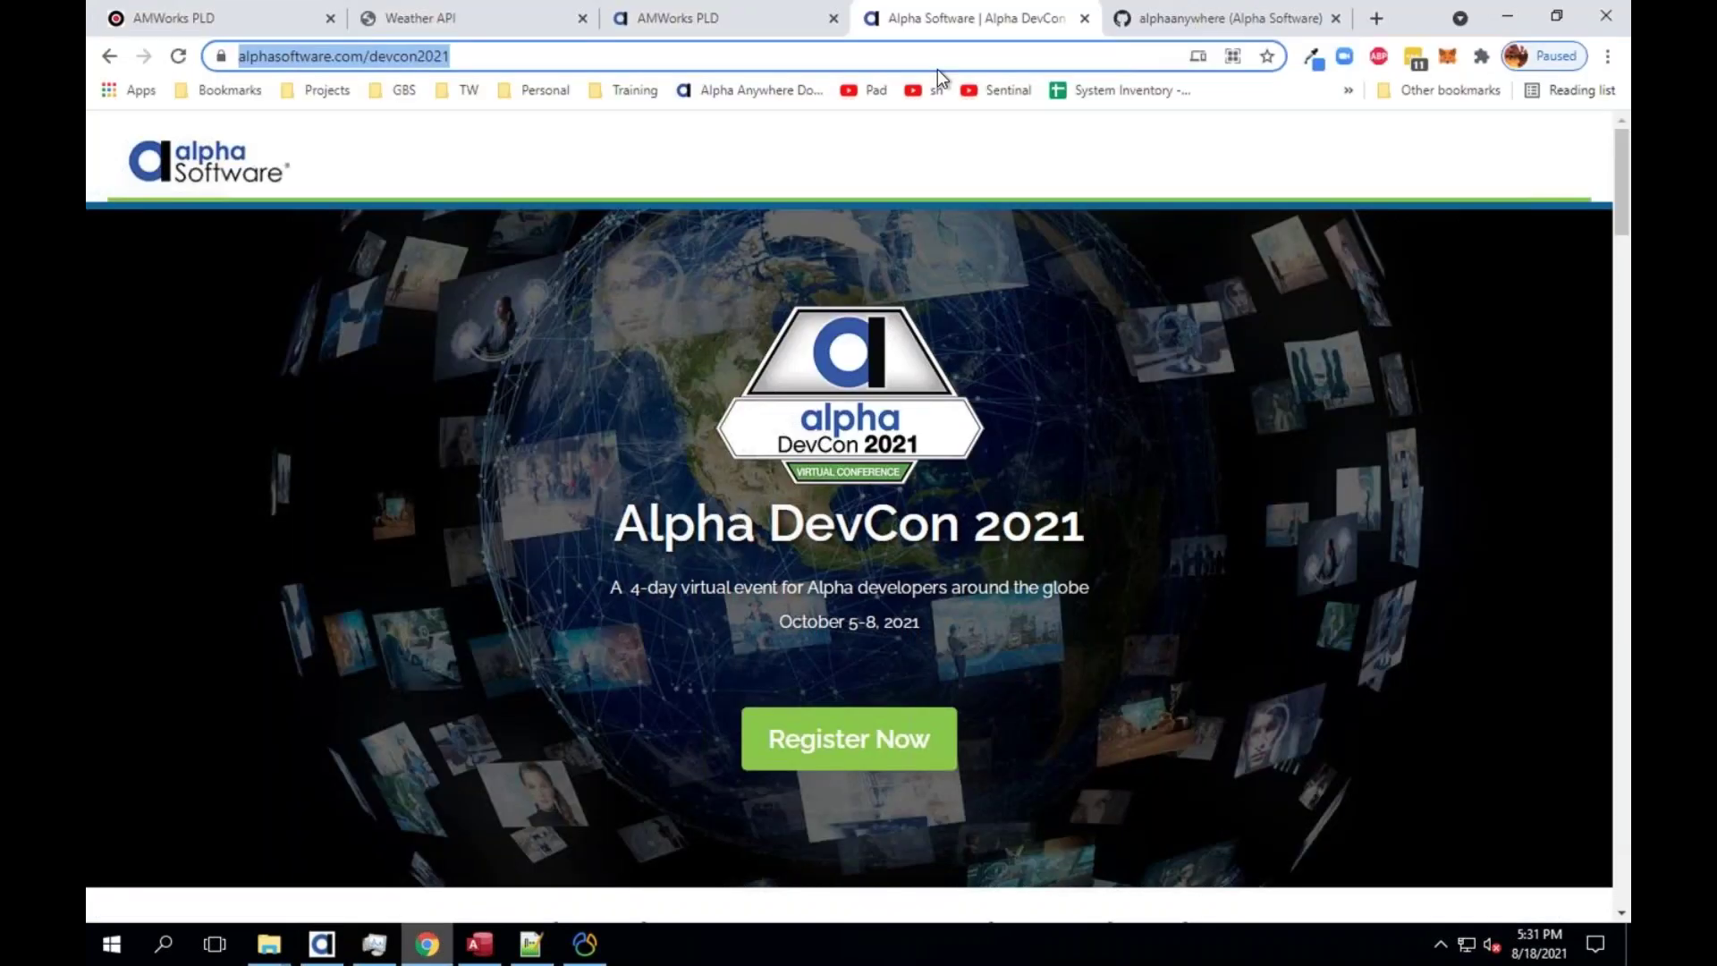
# Open the OnlineSecurityAdmin repository from the alphaanywhere GitHub profile
pyautogui.hotkey('ctrl', 'Tab')
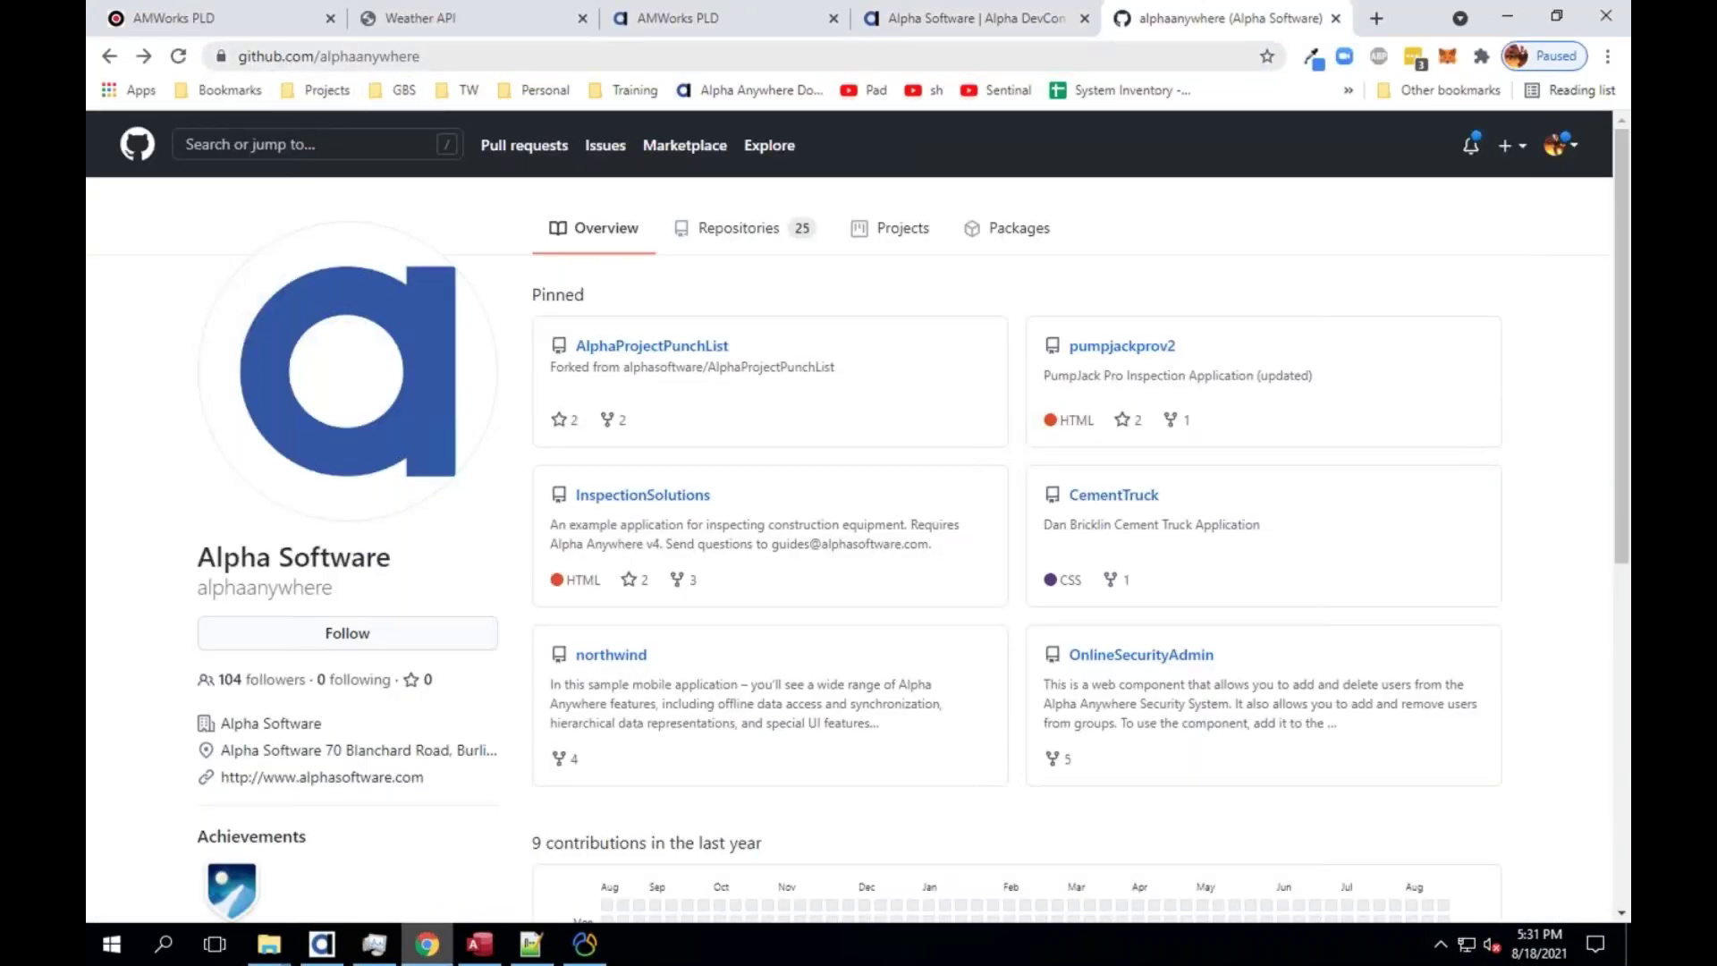
pyautogui.click(271, 68)
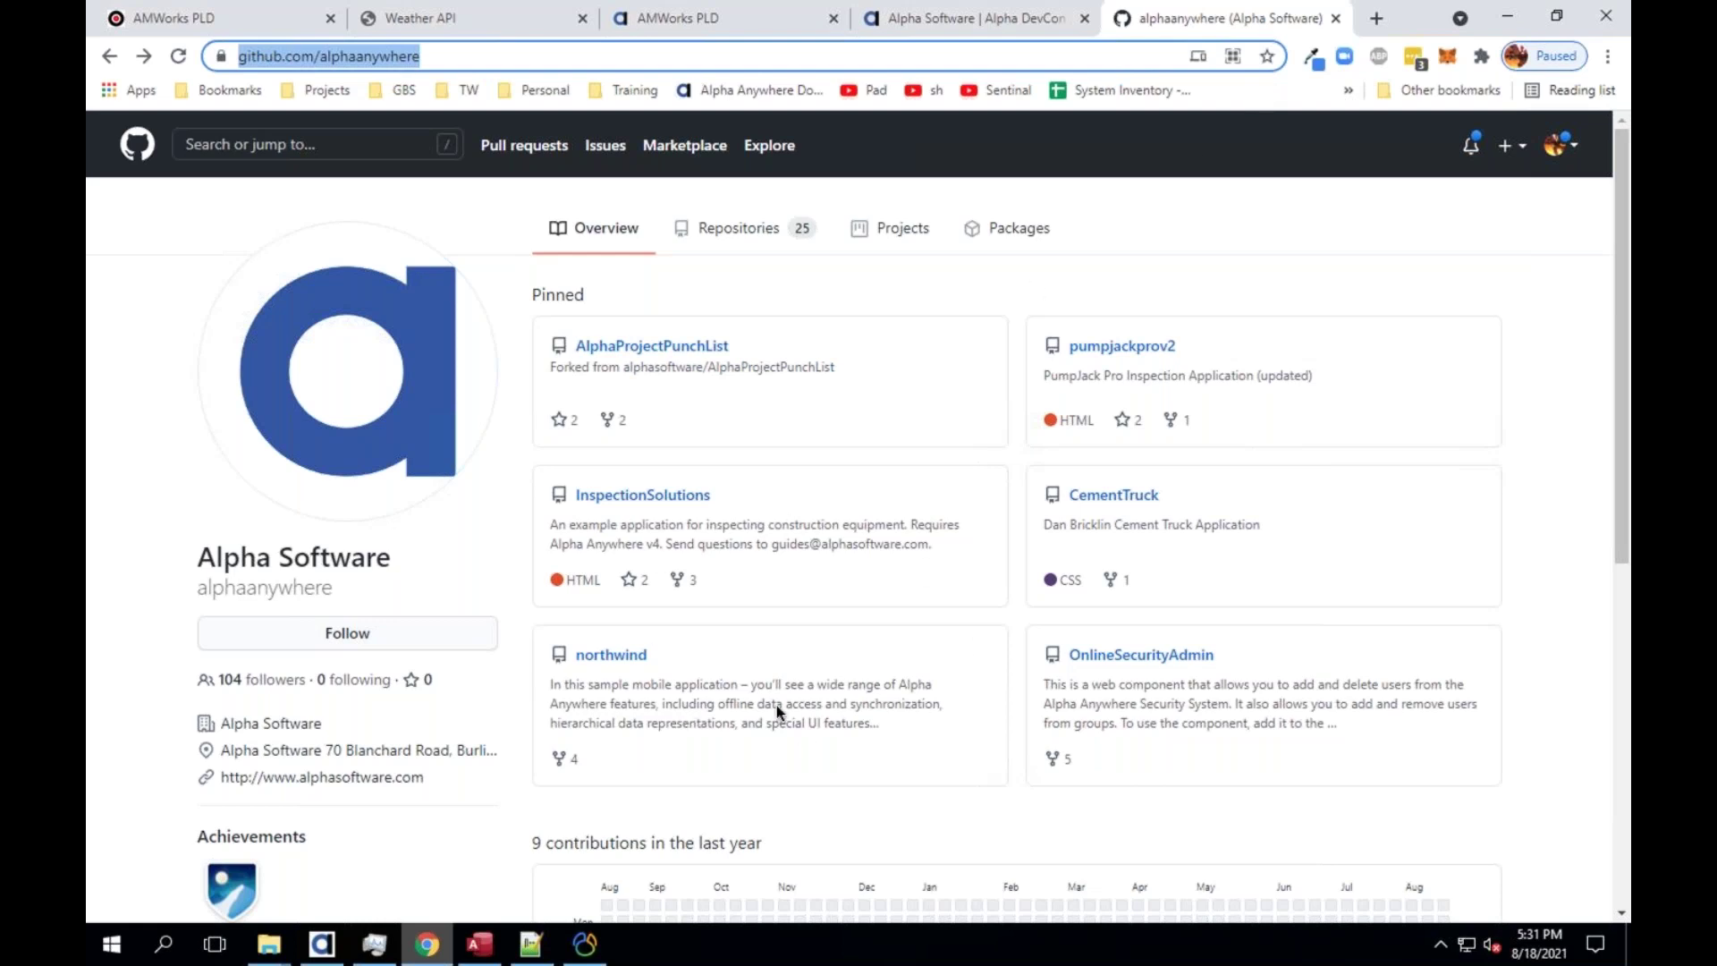
pyautogui.scroll(-1, 814, 517)
pyautogui.scroll(1, 763, 423)
pyautogui.click(1143, 660)
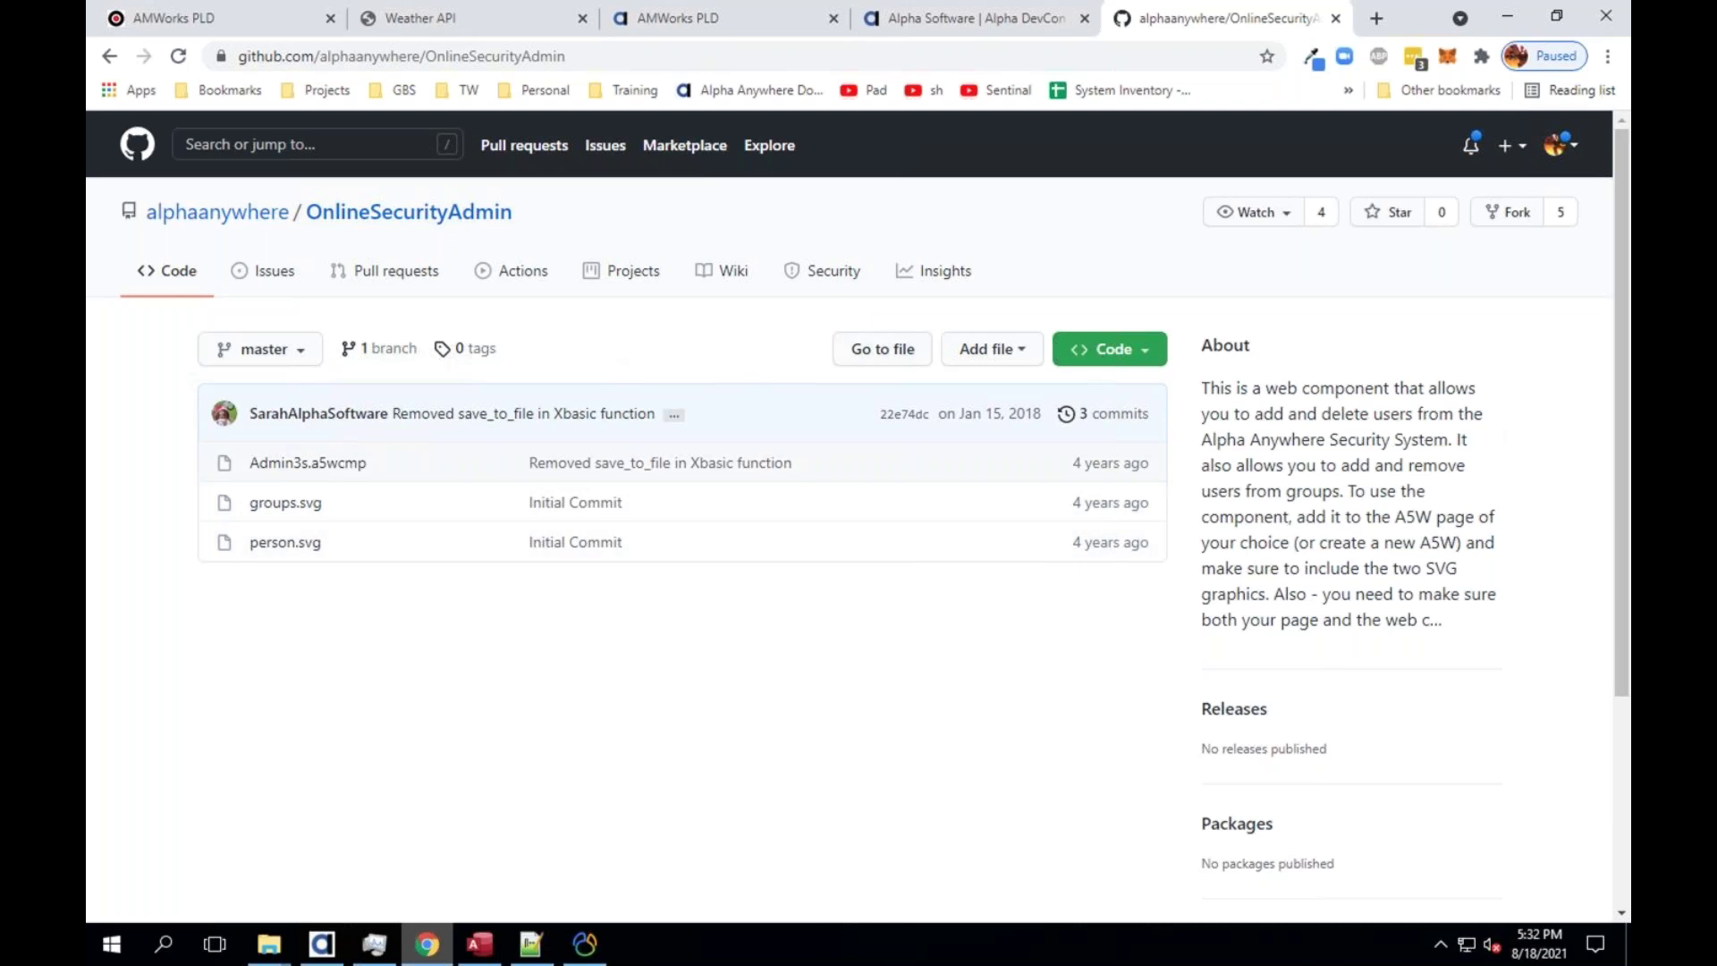
# Review the repository's Code clone and download options, then close them
pyautogui.click(1110, 349)
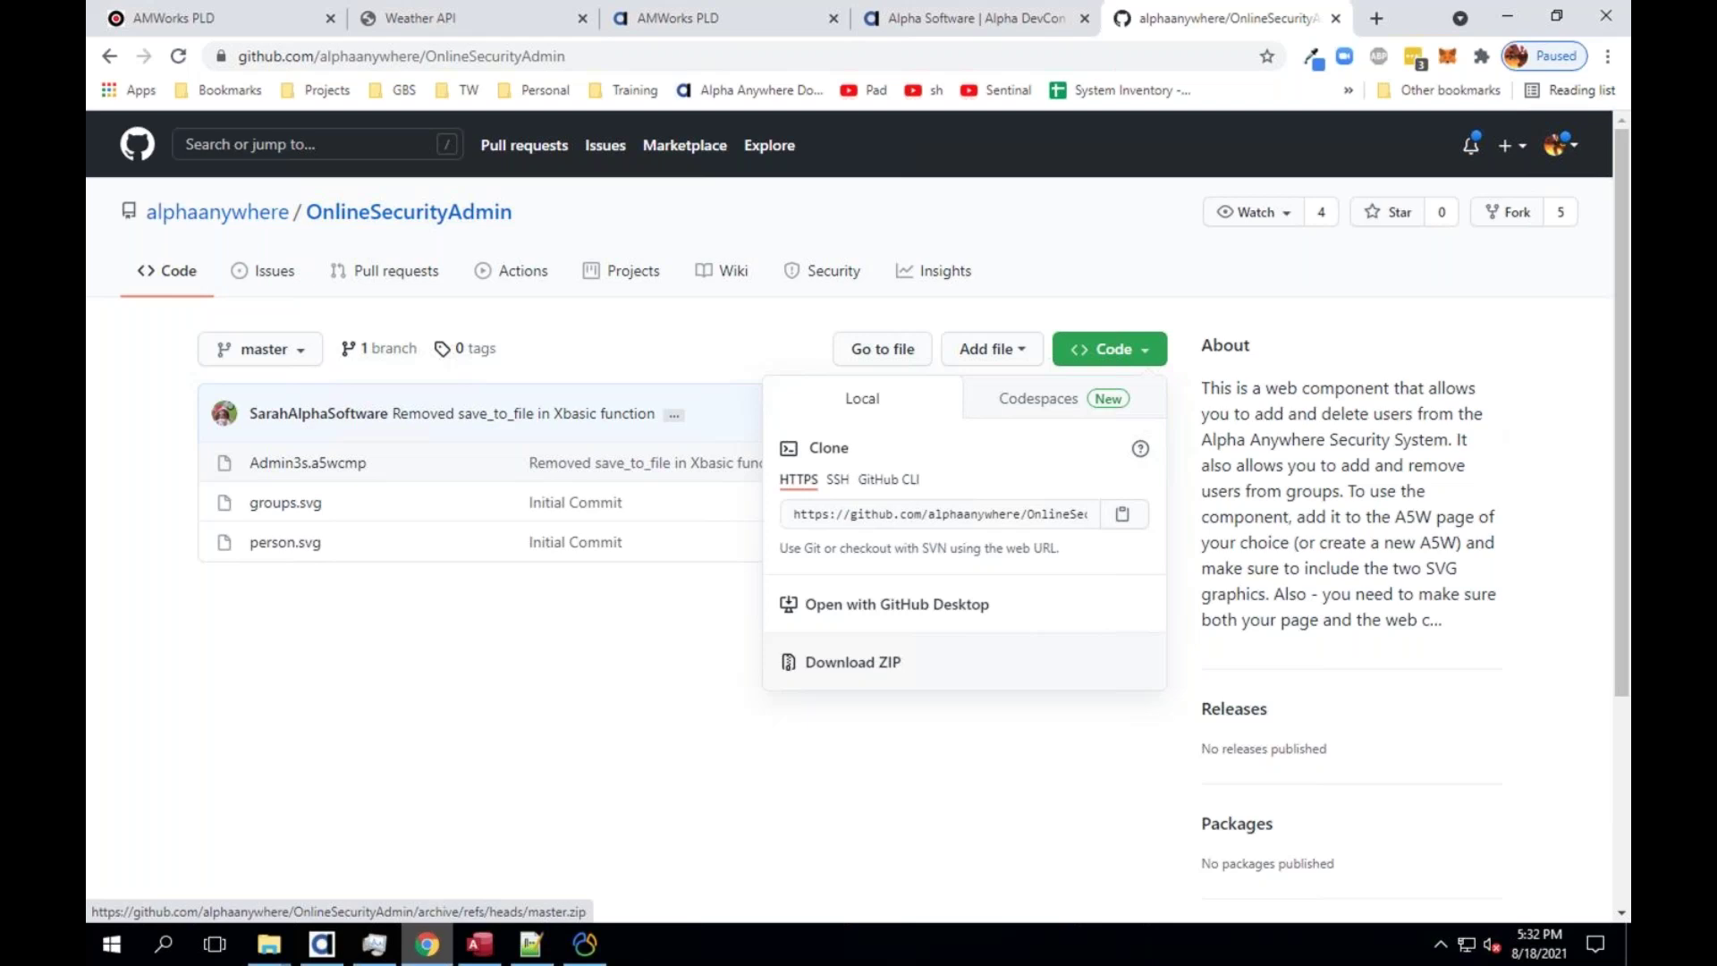
pyautogui.click(836, 660)
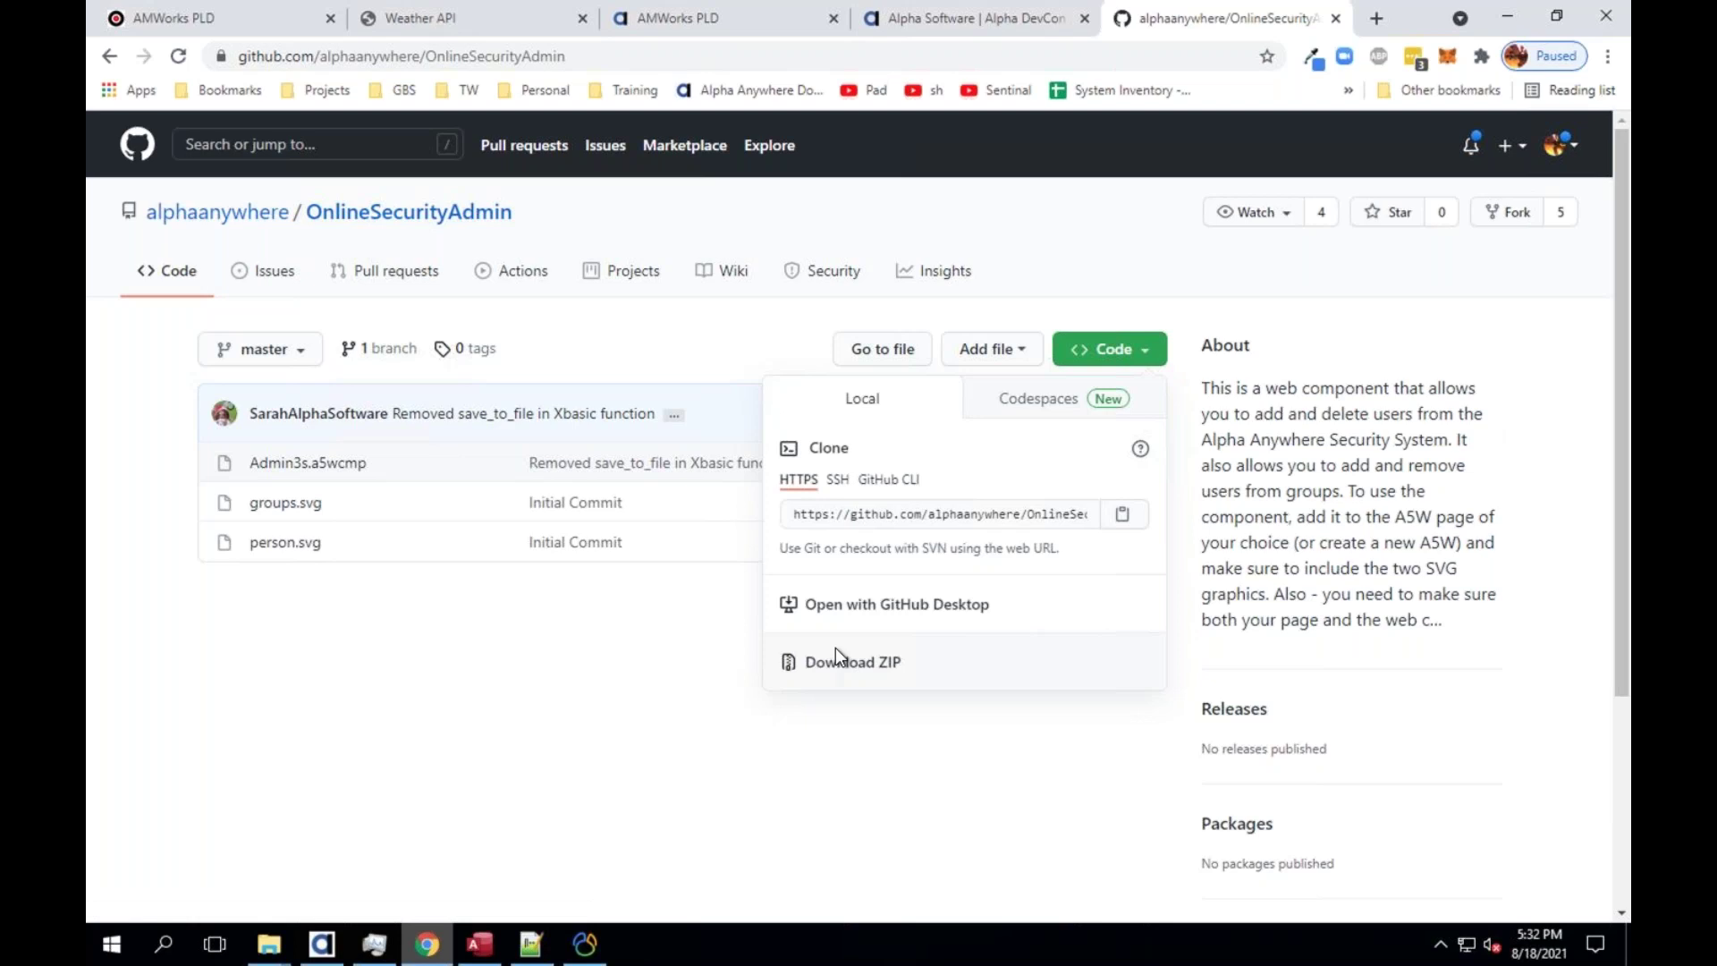
pyautogui.click(540, 681)
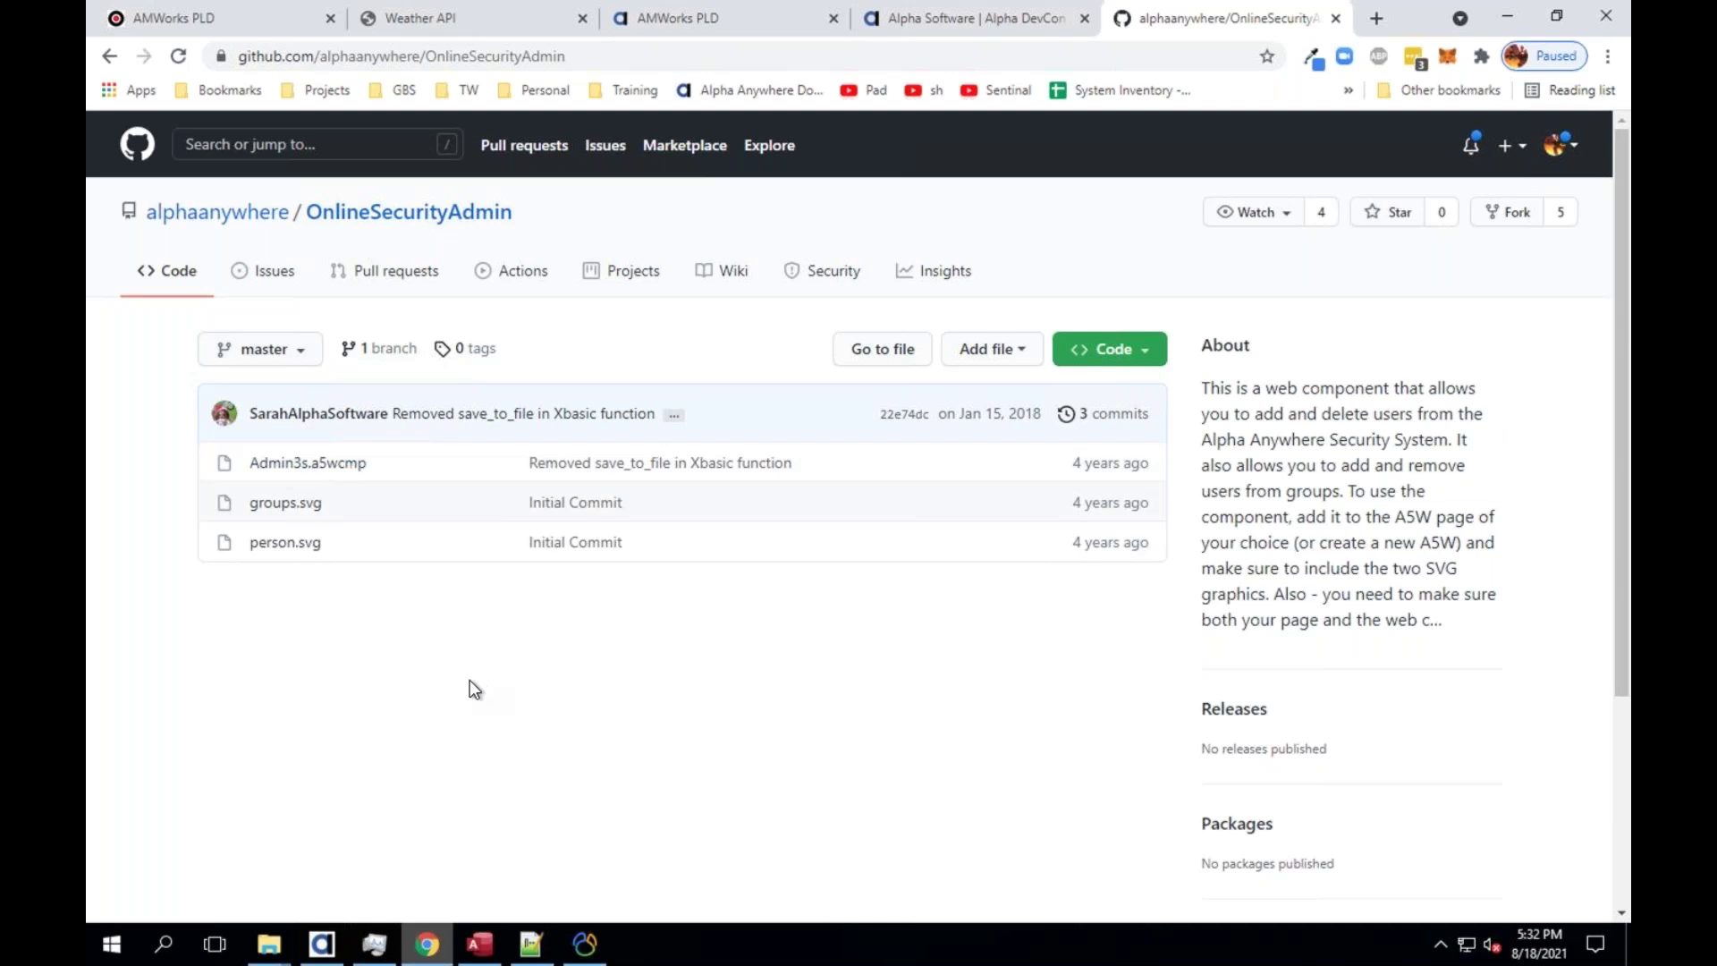
pyautogui.click(322, 944)
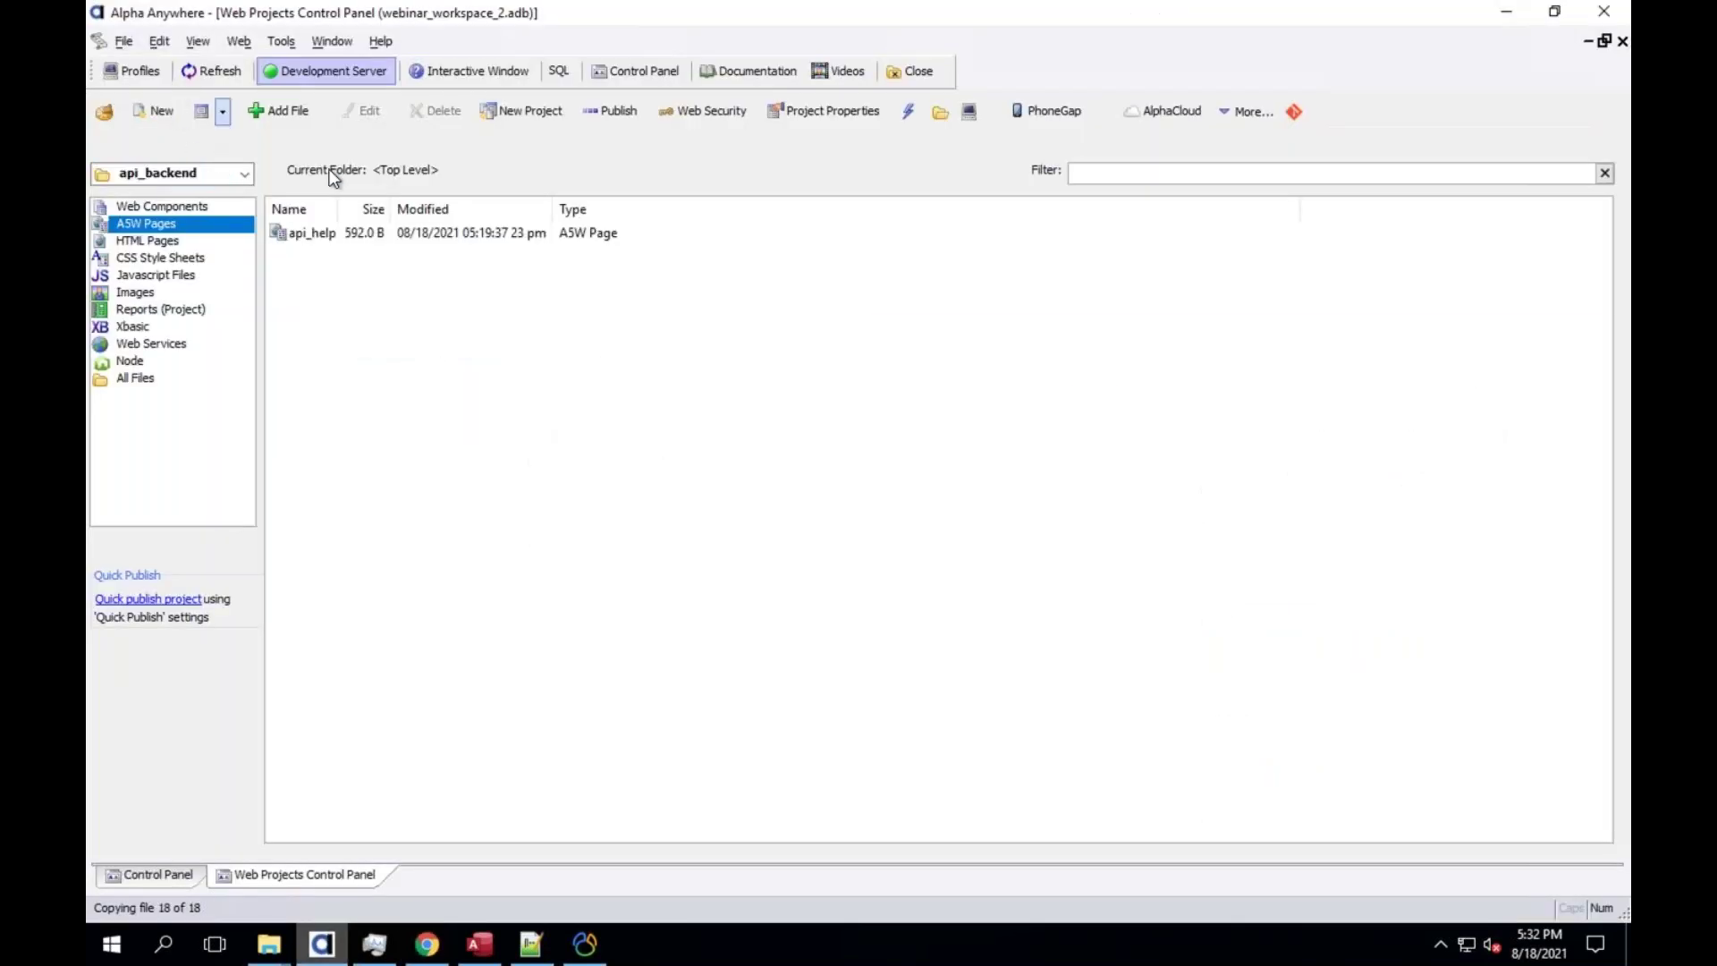
# Start a new project with 'Create Project from a GitHub Repository' and name it Experiment
pyautogui.click(204, 175)
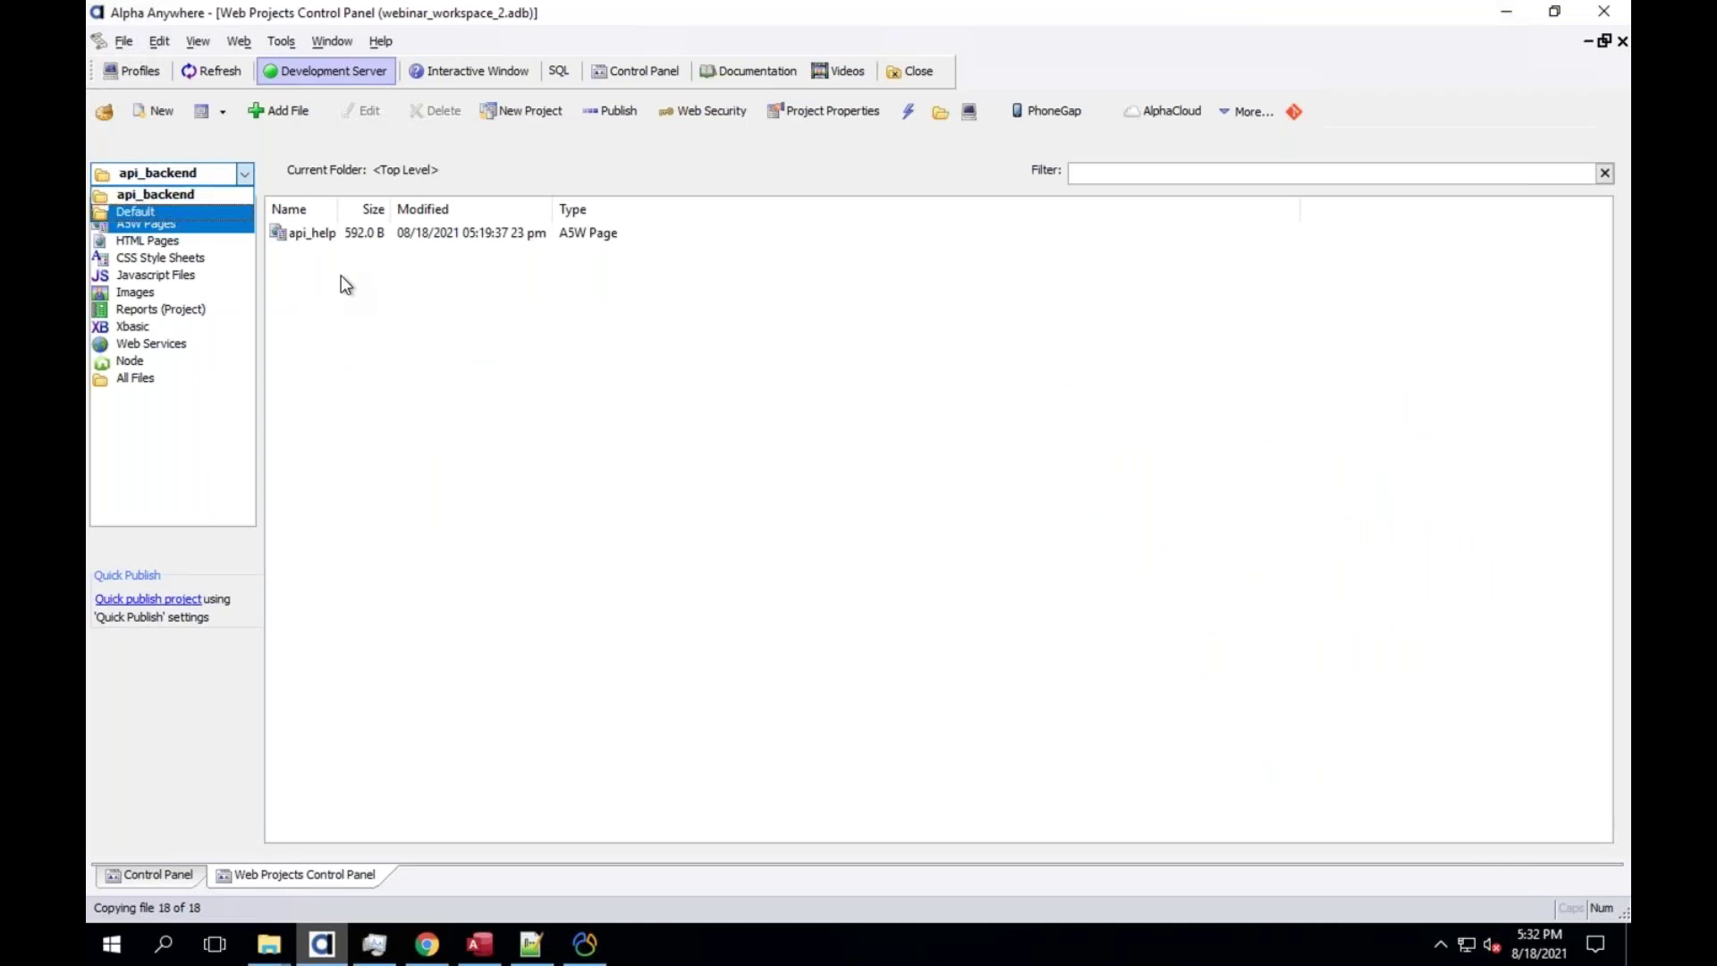
pyautogui.press('Escape')
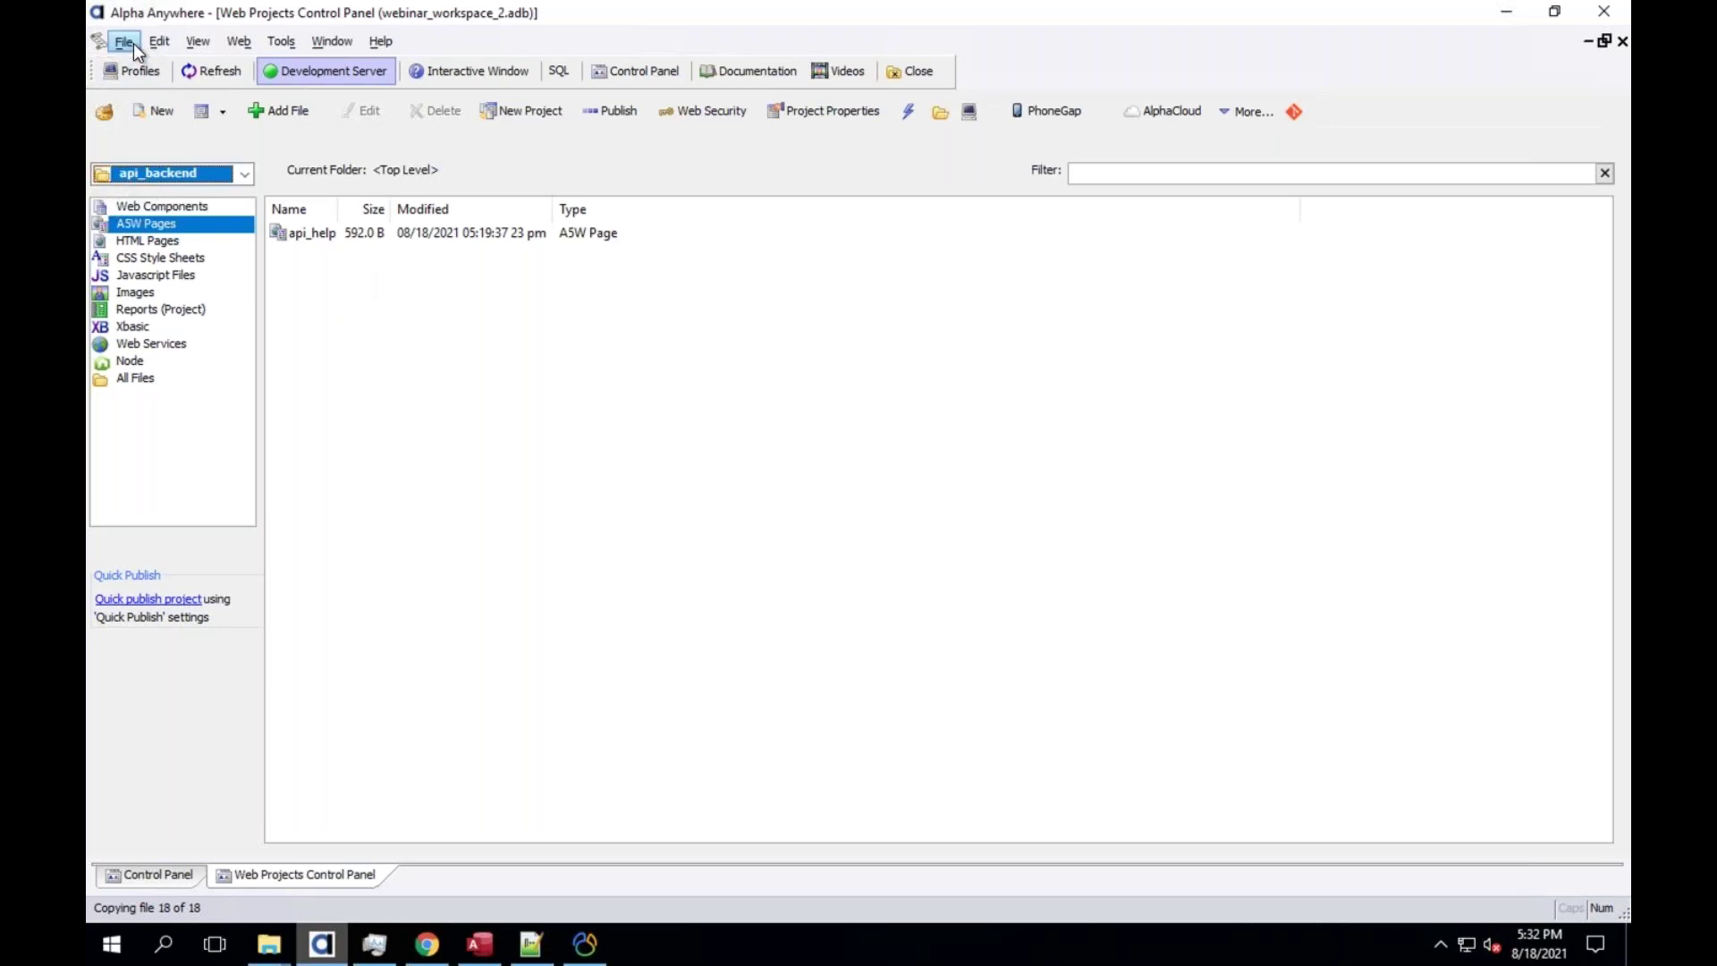
pyautogui.click(132, 43)
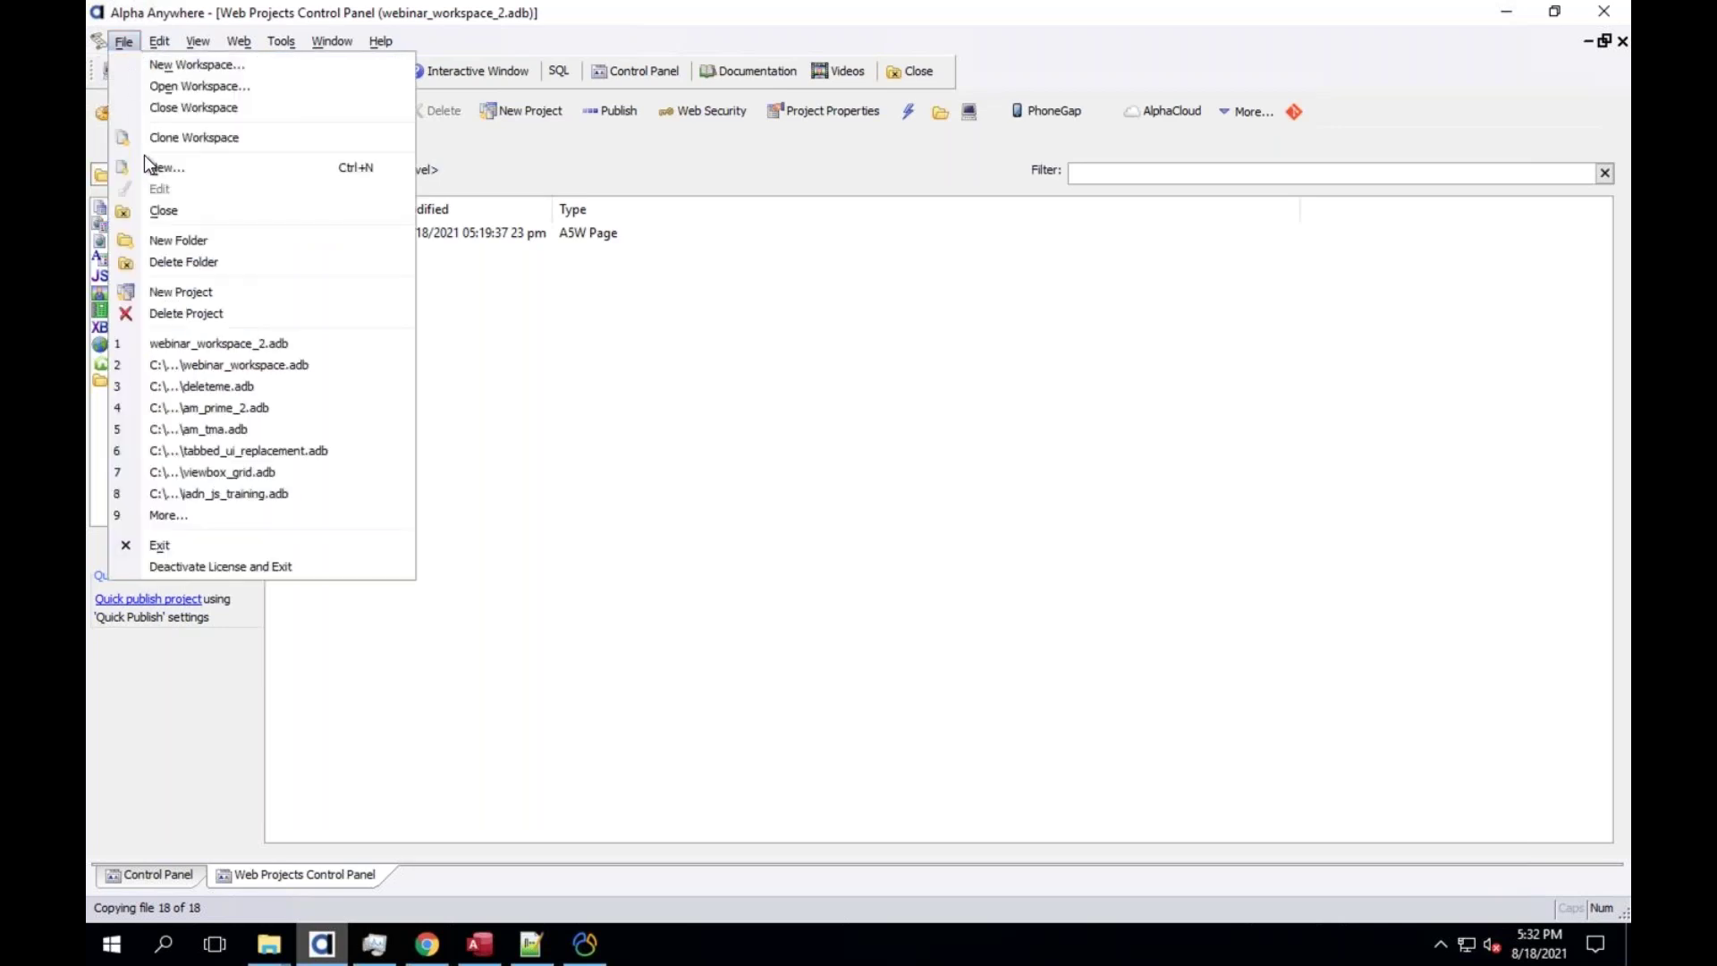
pyautogui.click(193, 294)
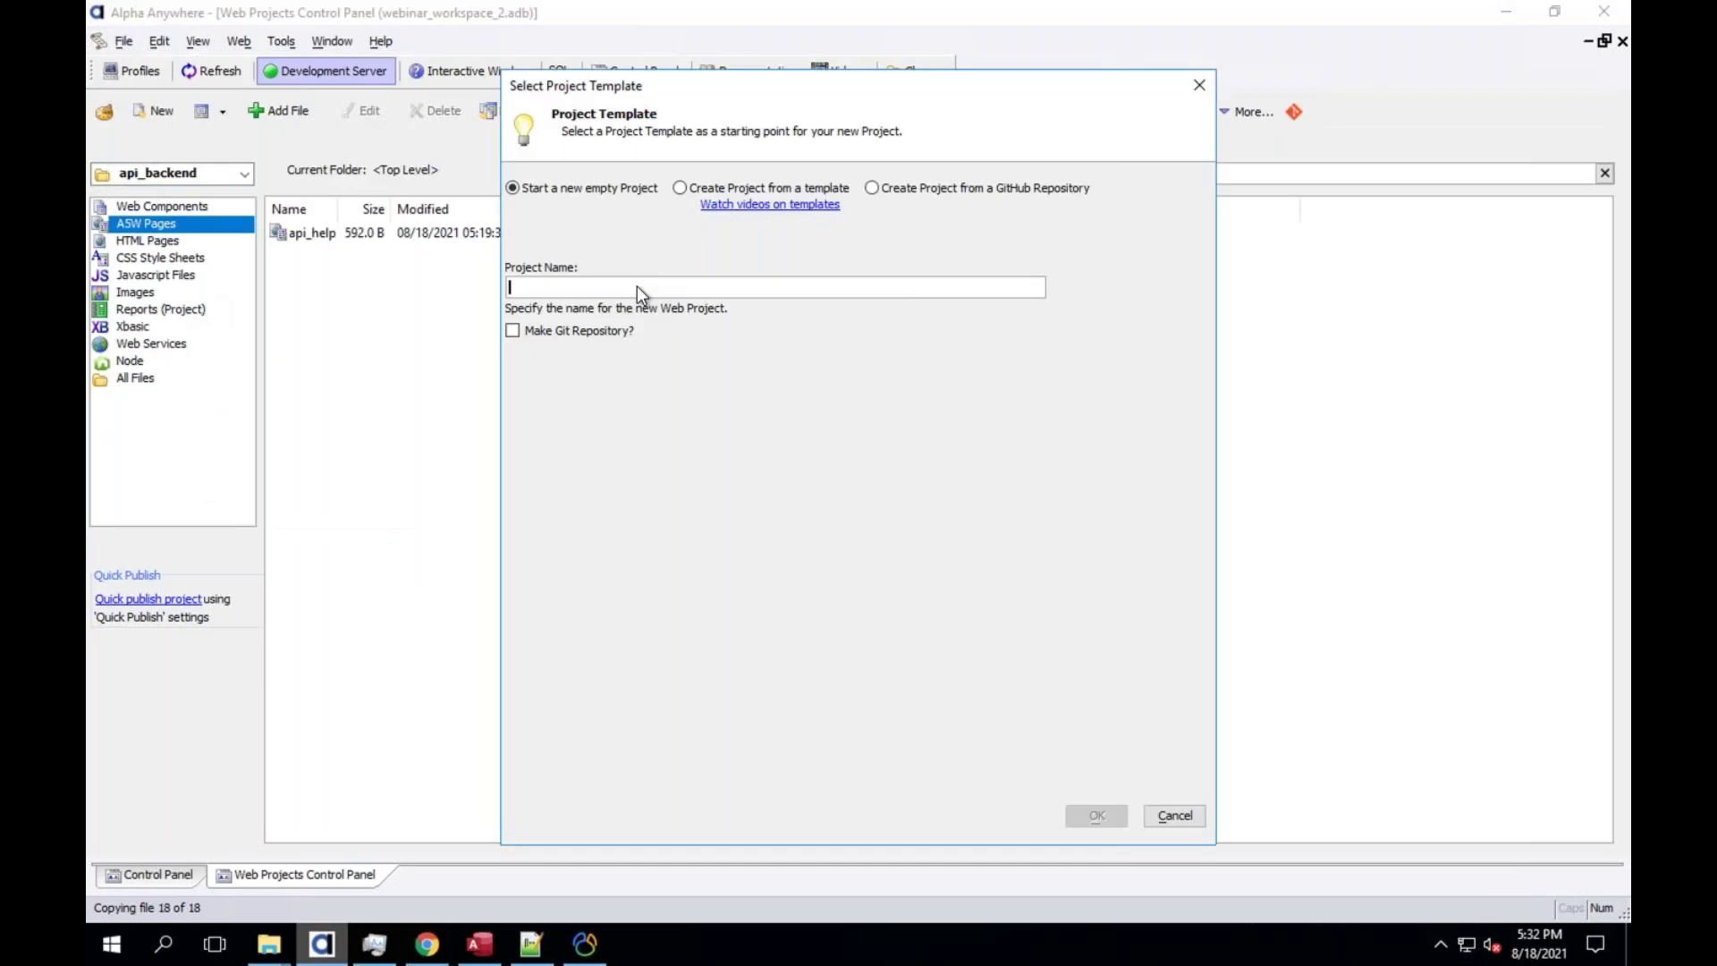
pyautogui.write('test')
pyautogui.press('BackSpace')
pyautogui.press('BackSpace')
pyautogui.press('BackSpace')
pyautogui.press('BackSpace')
pyautogui.click(872, 188)
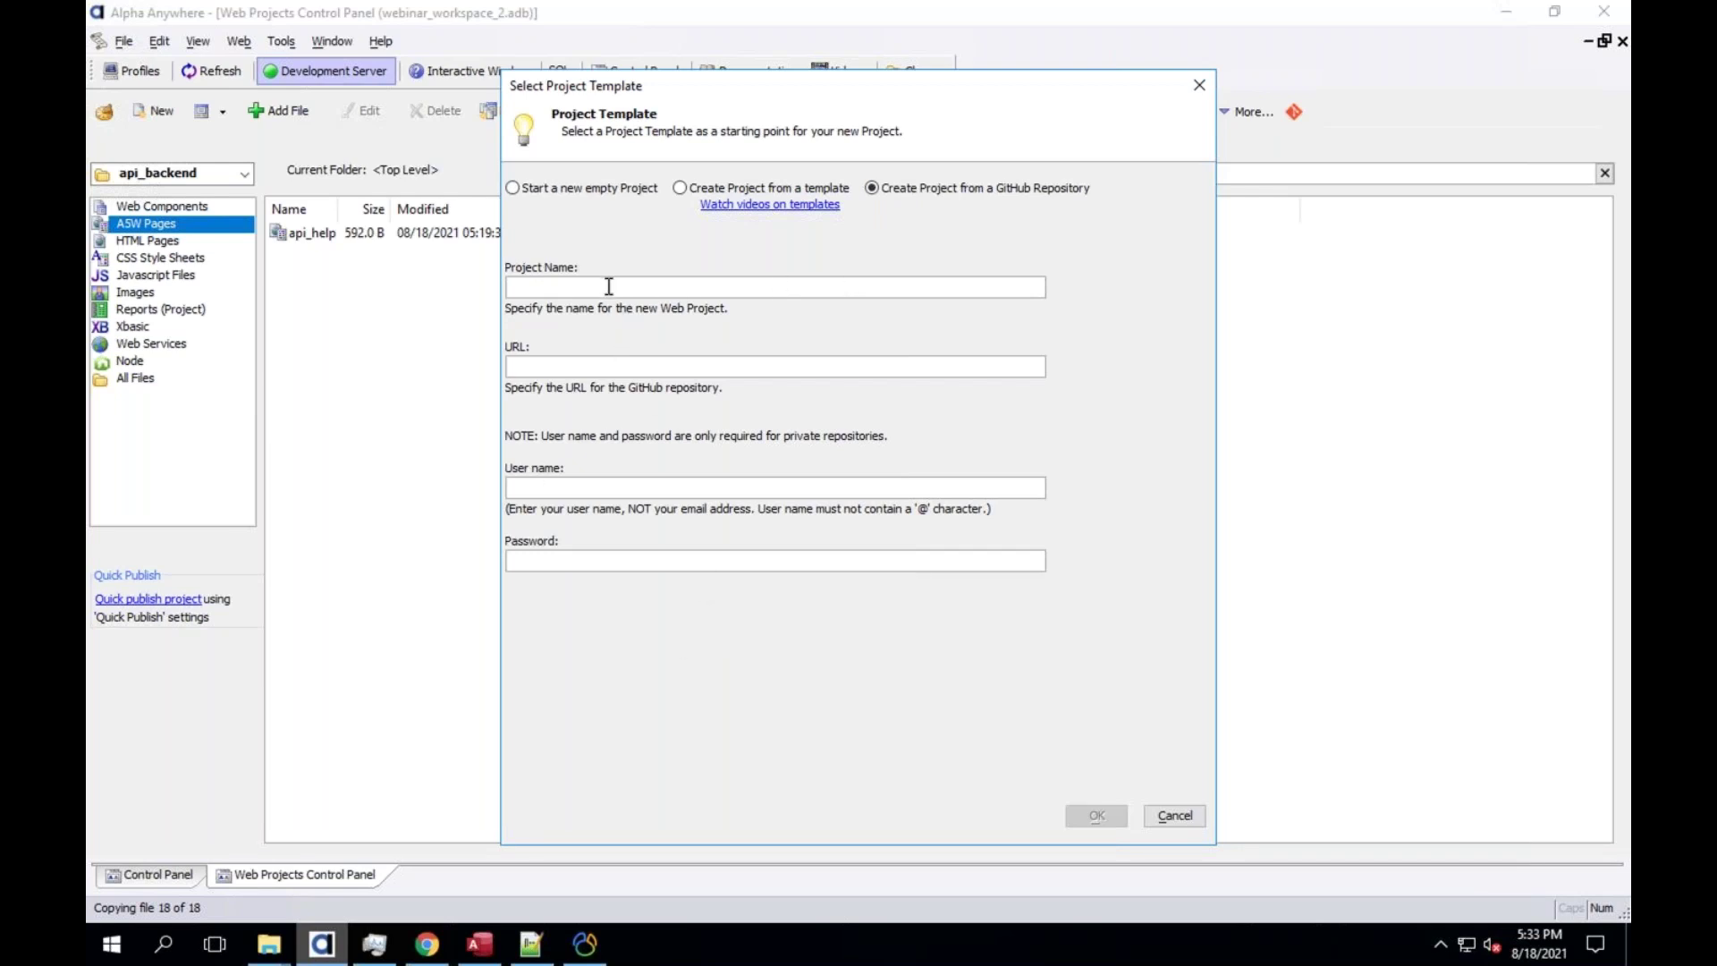
pyautogui.write('Experiment')
pyautogui.press('Tab')
# Copy the OnlineSecurityAdmin HTTPS clone URL from the repository's Code dropdown
pyautogui.click(442, 927)
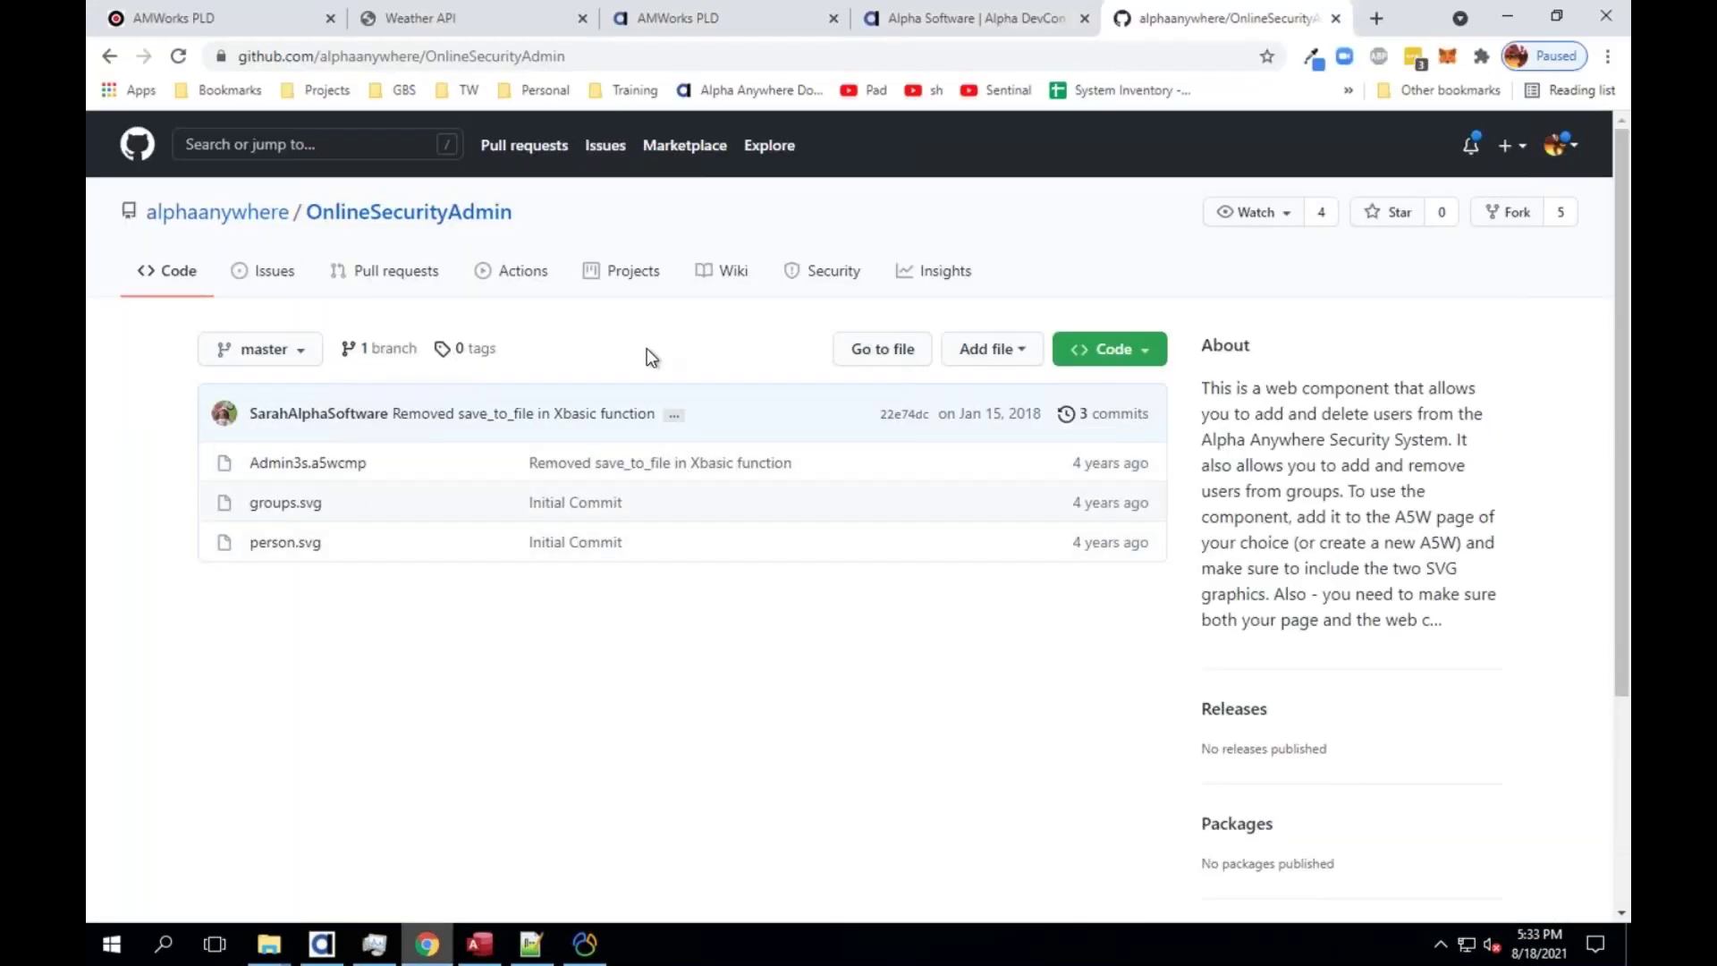
pyautogui.click(1127, 360)
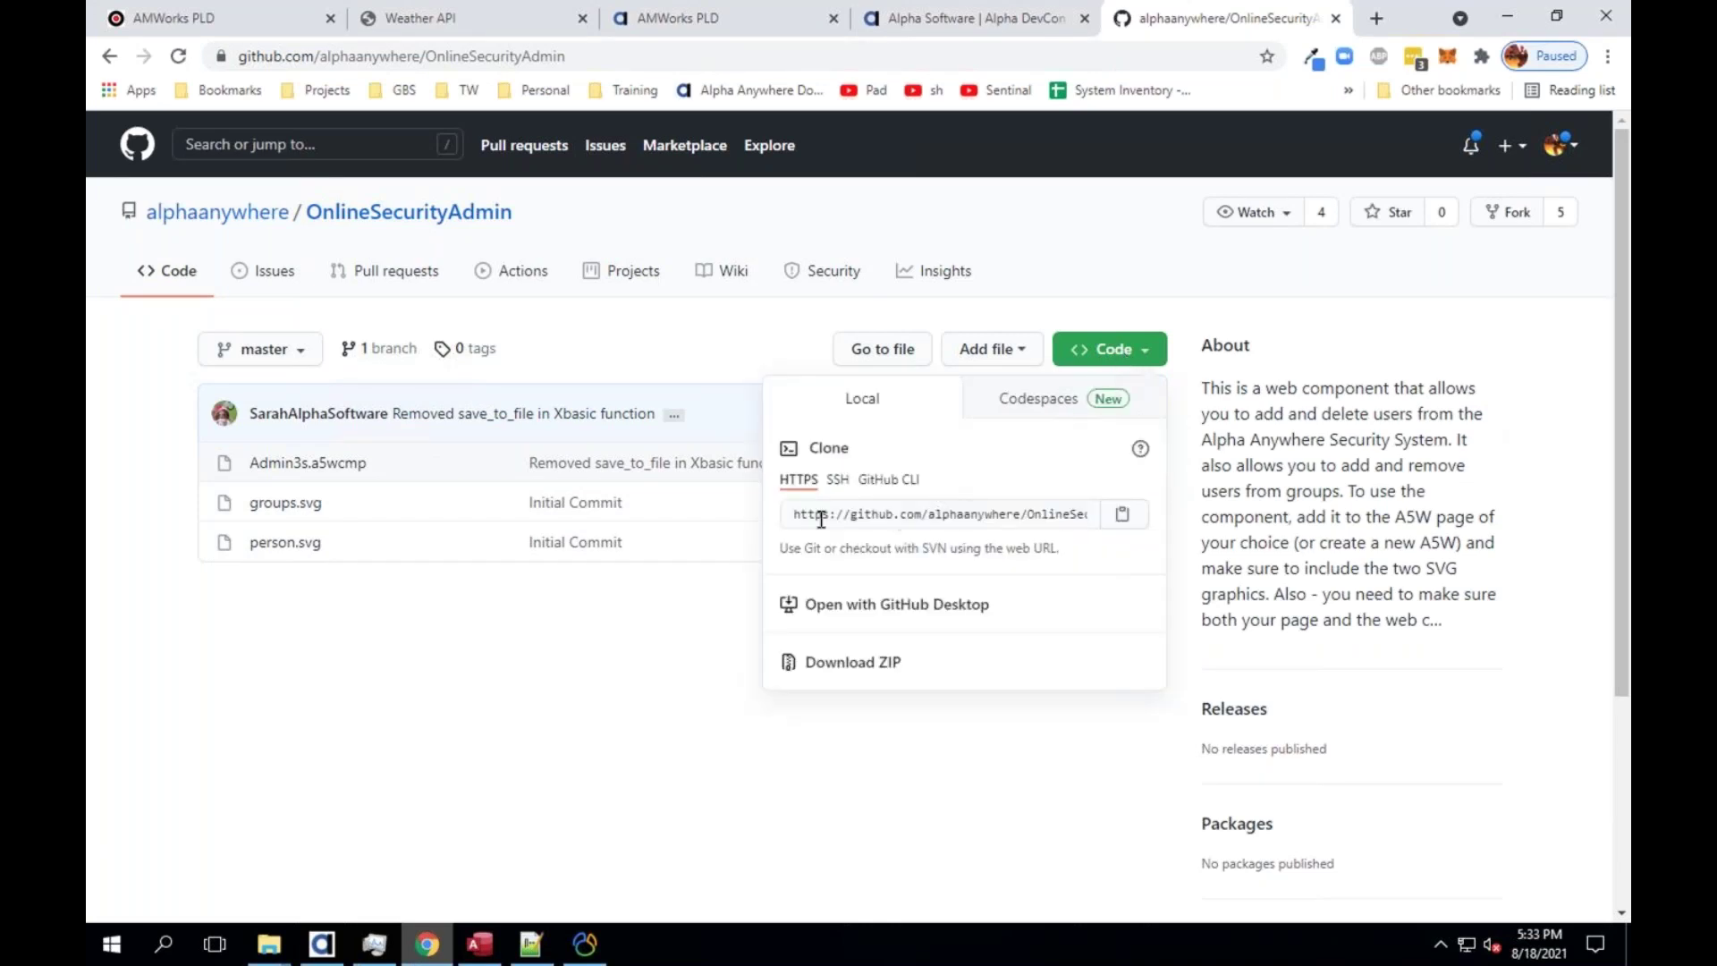
pyautogui.click(922, 515)
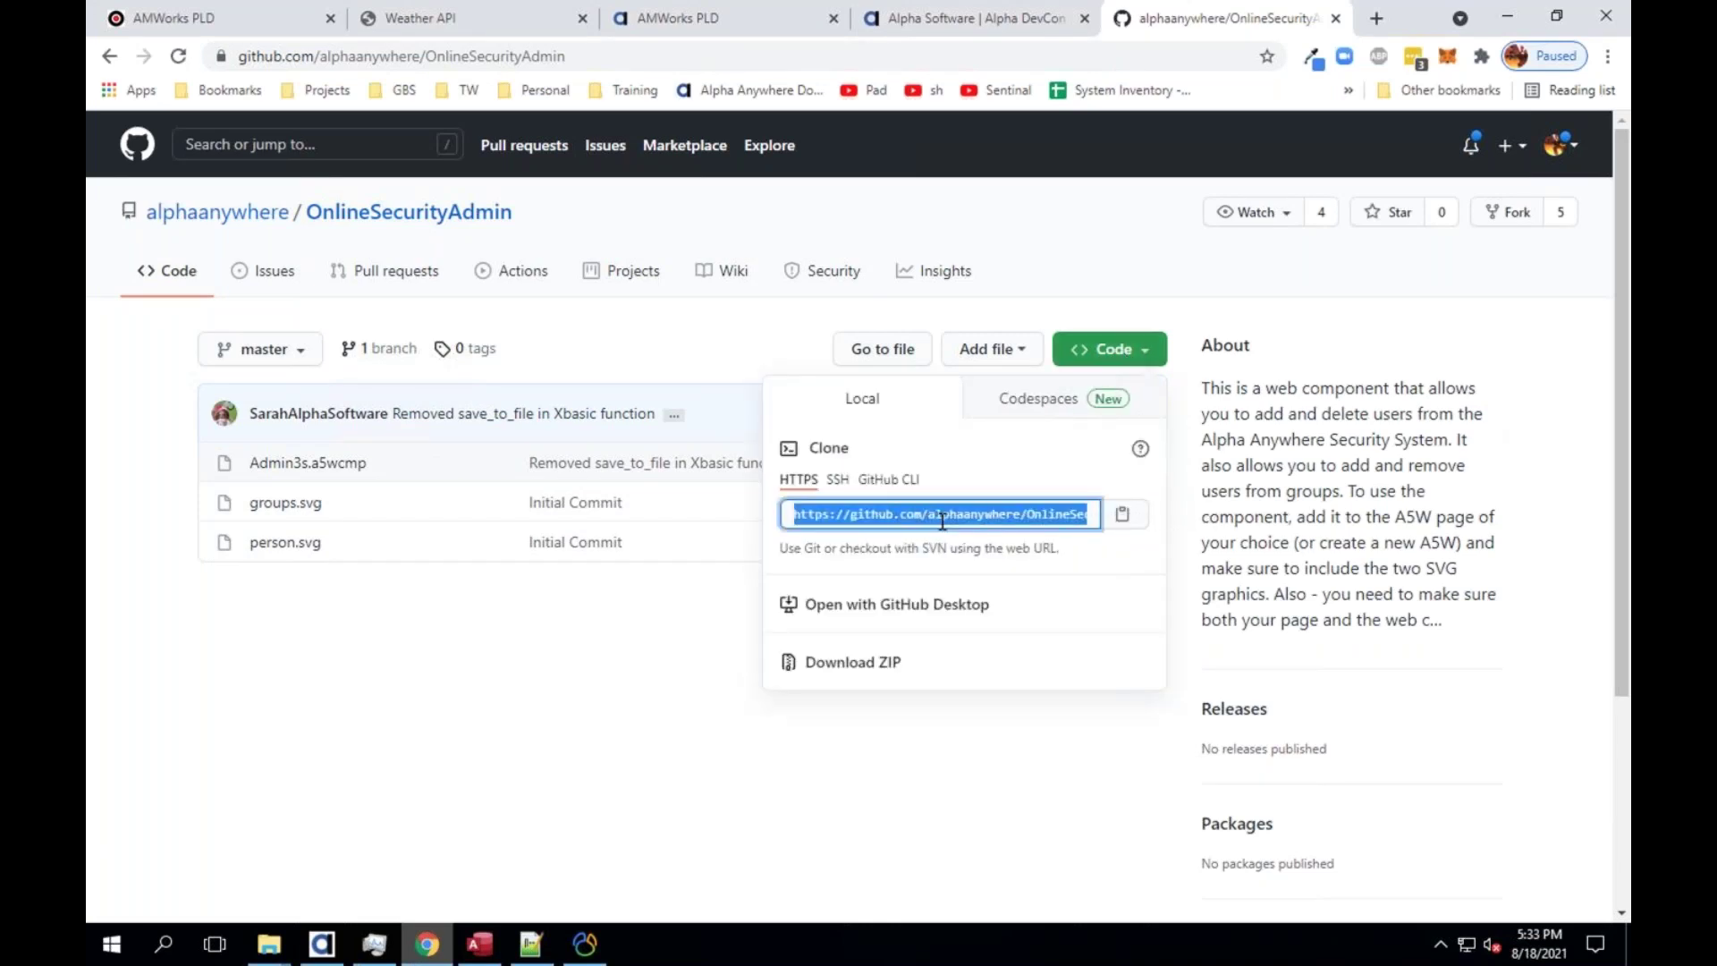
pyautogui.click(847, 514)
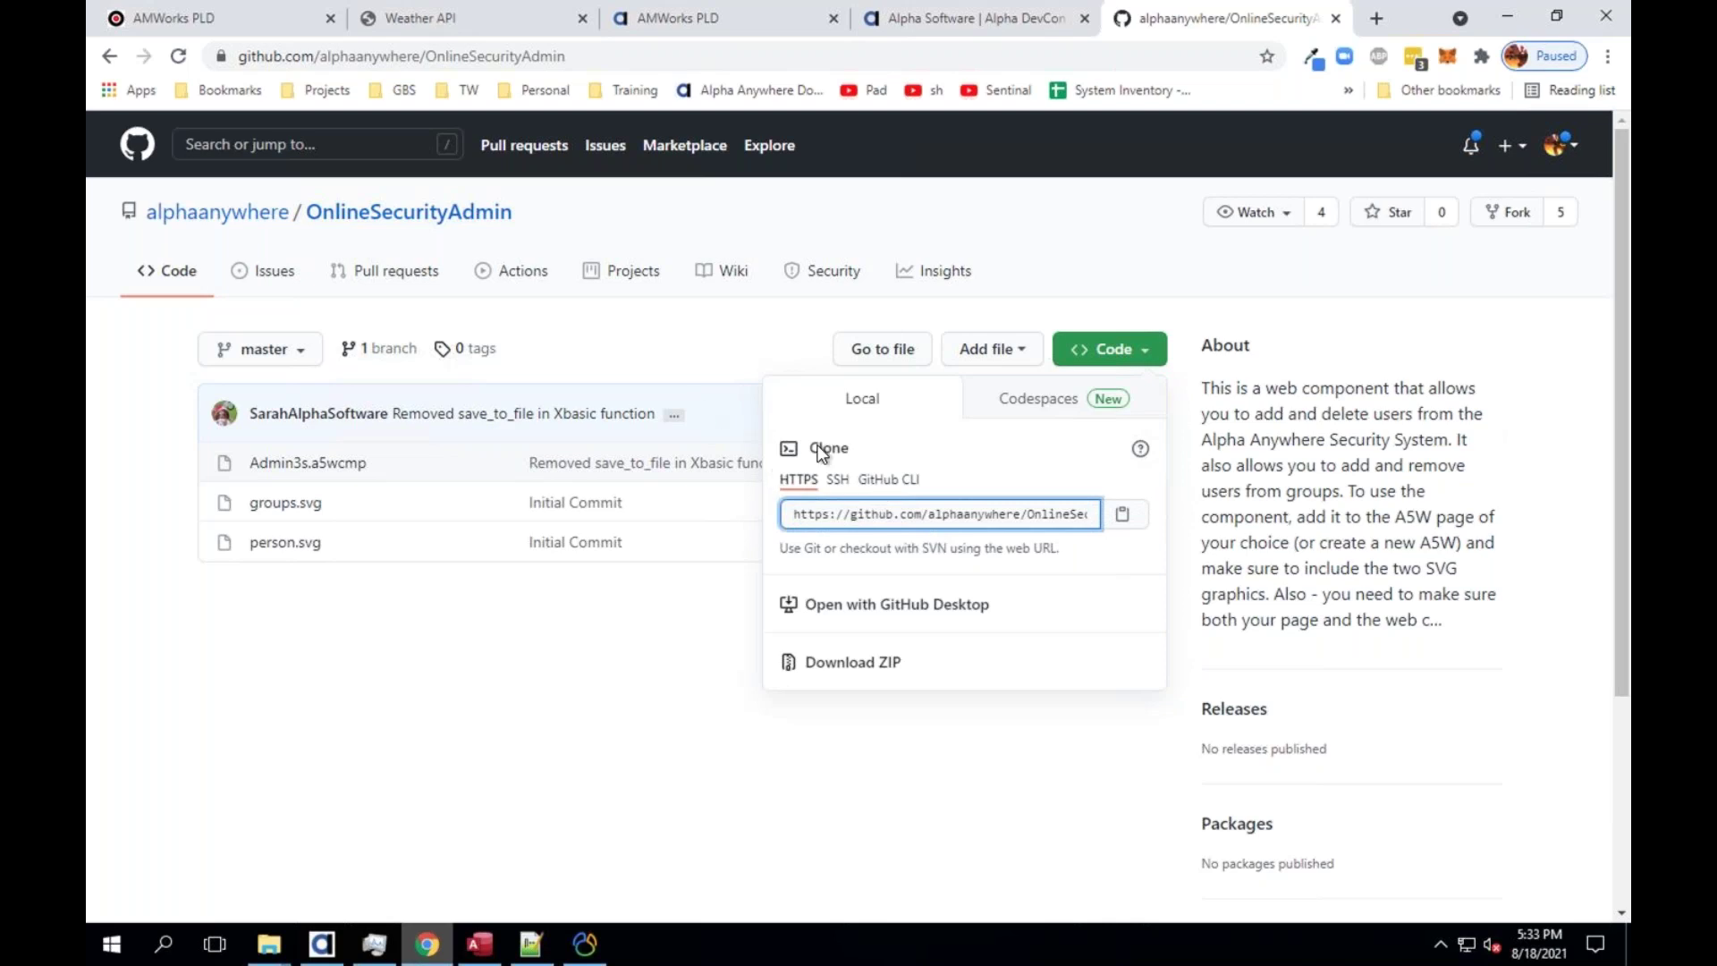
pyautogui.click(1123, 519)
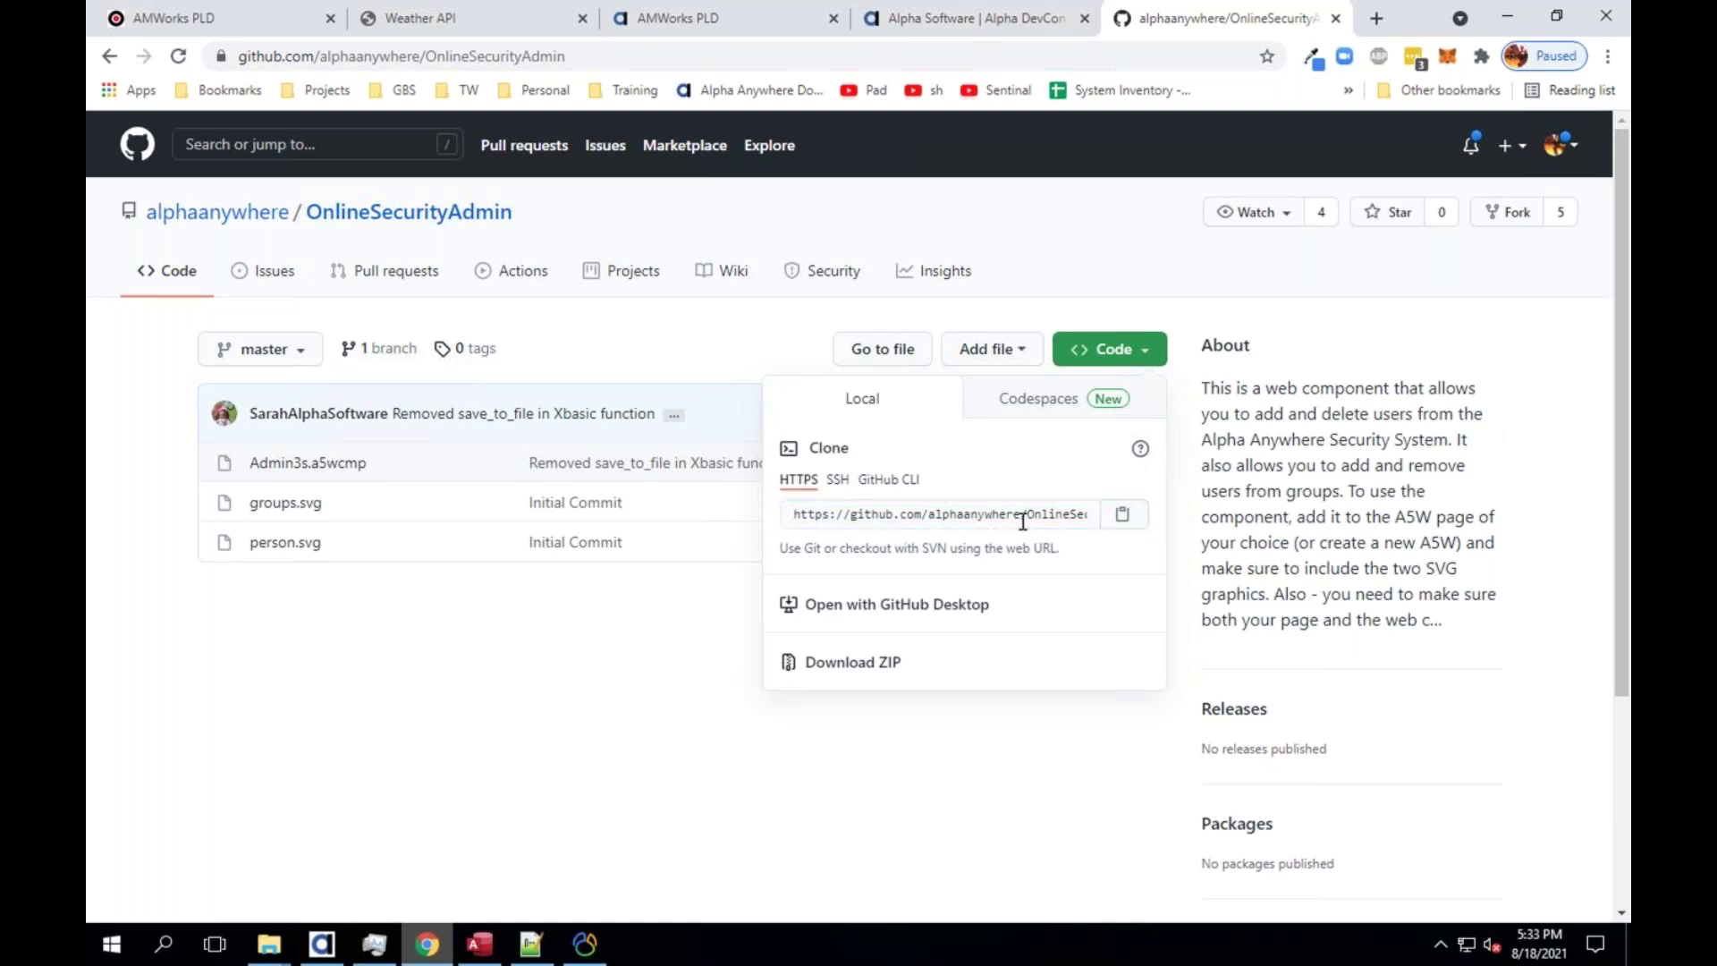
pyautogui.click(322, 943)
pyautogui.rightClick(598, 366)
pyautogui.click(642, 431)
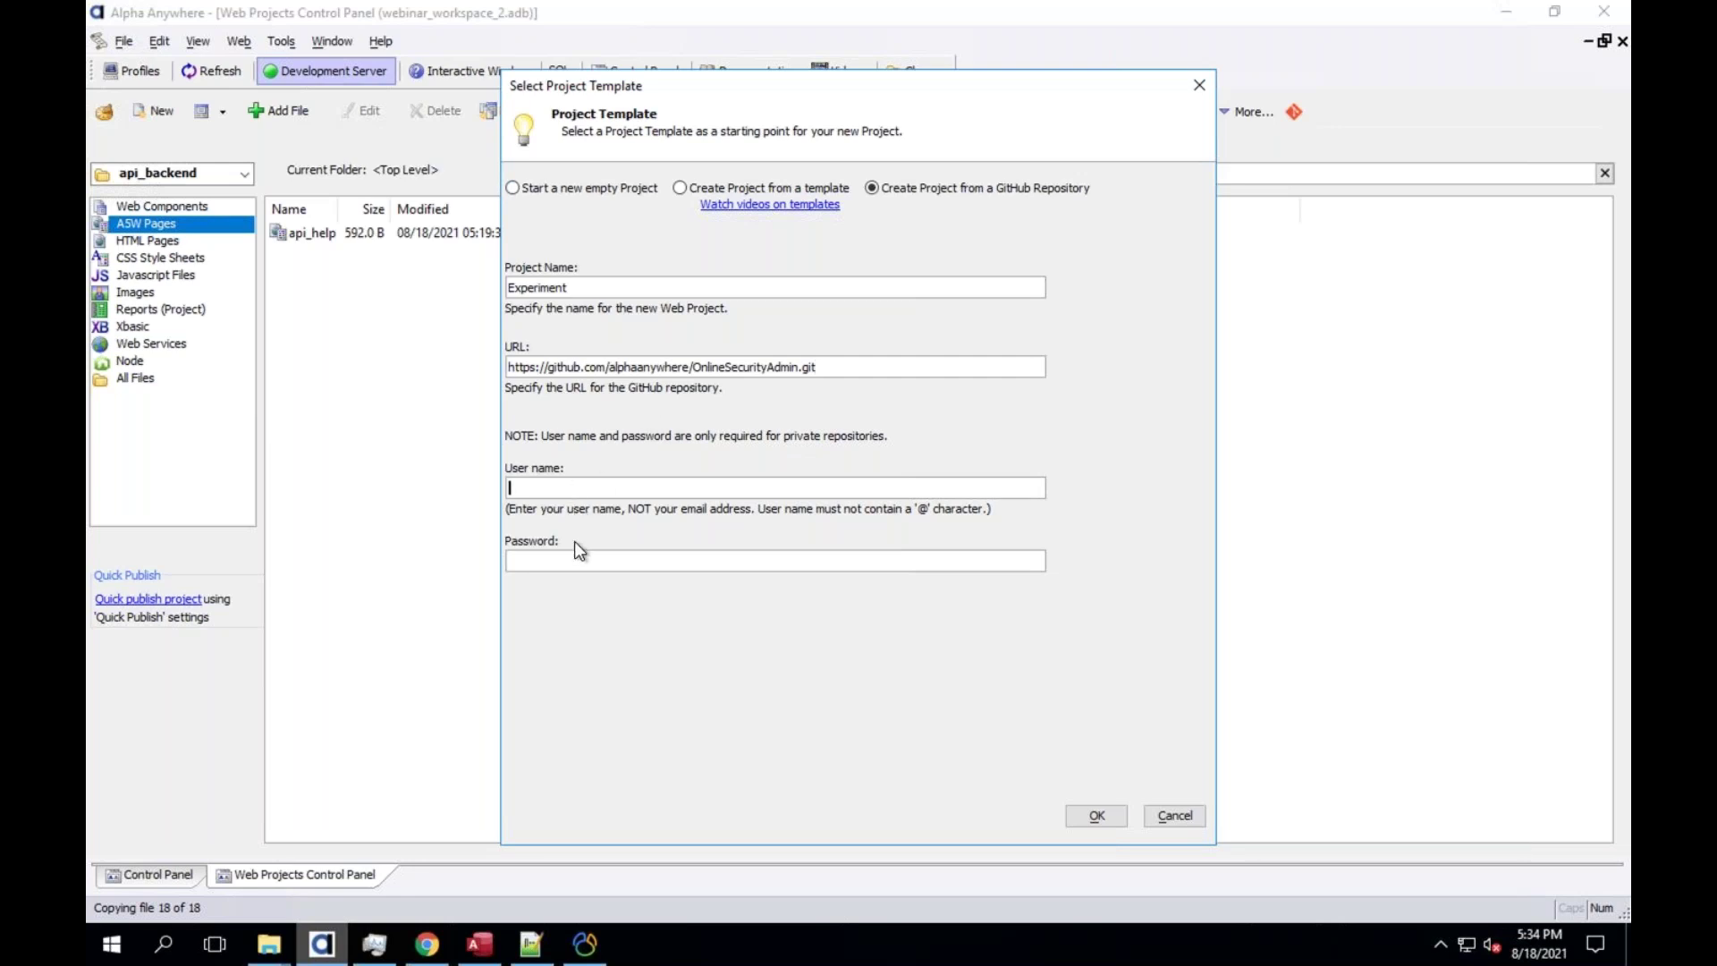
pyautogui.click(558, 490)
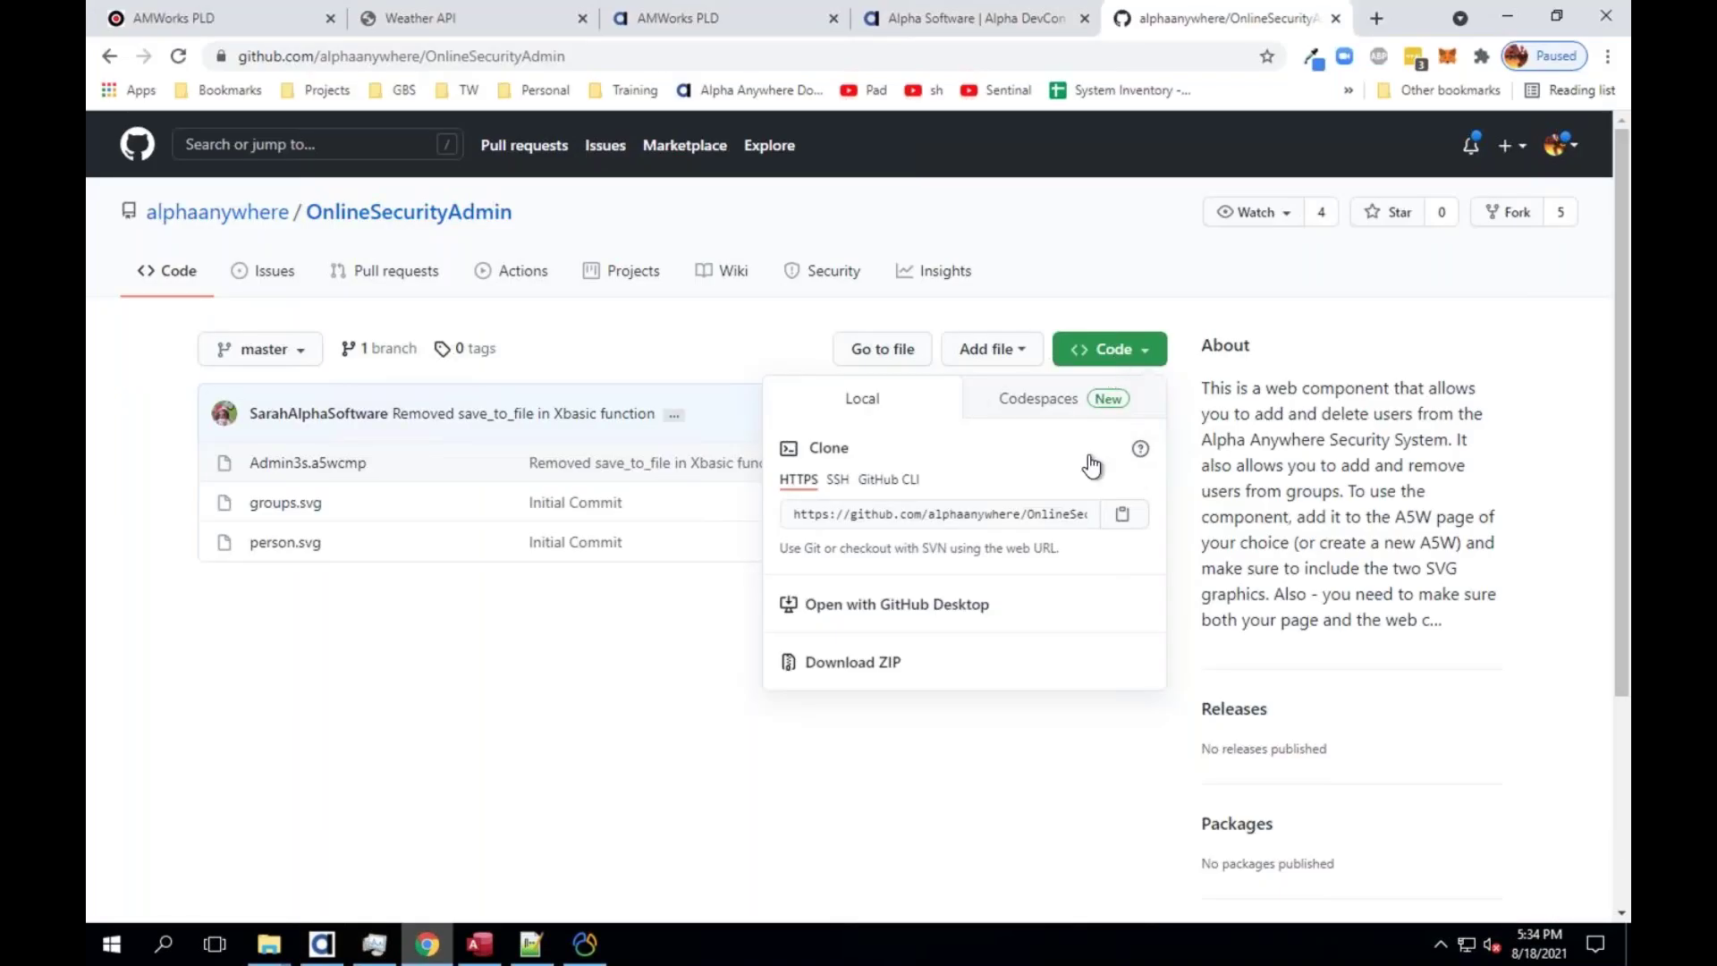
pyautogui.click(1120, 518)
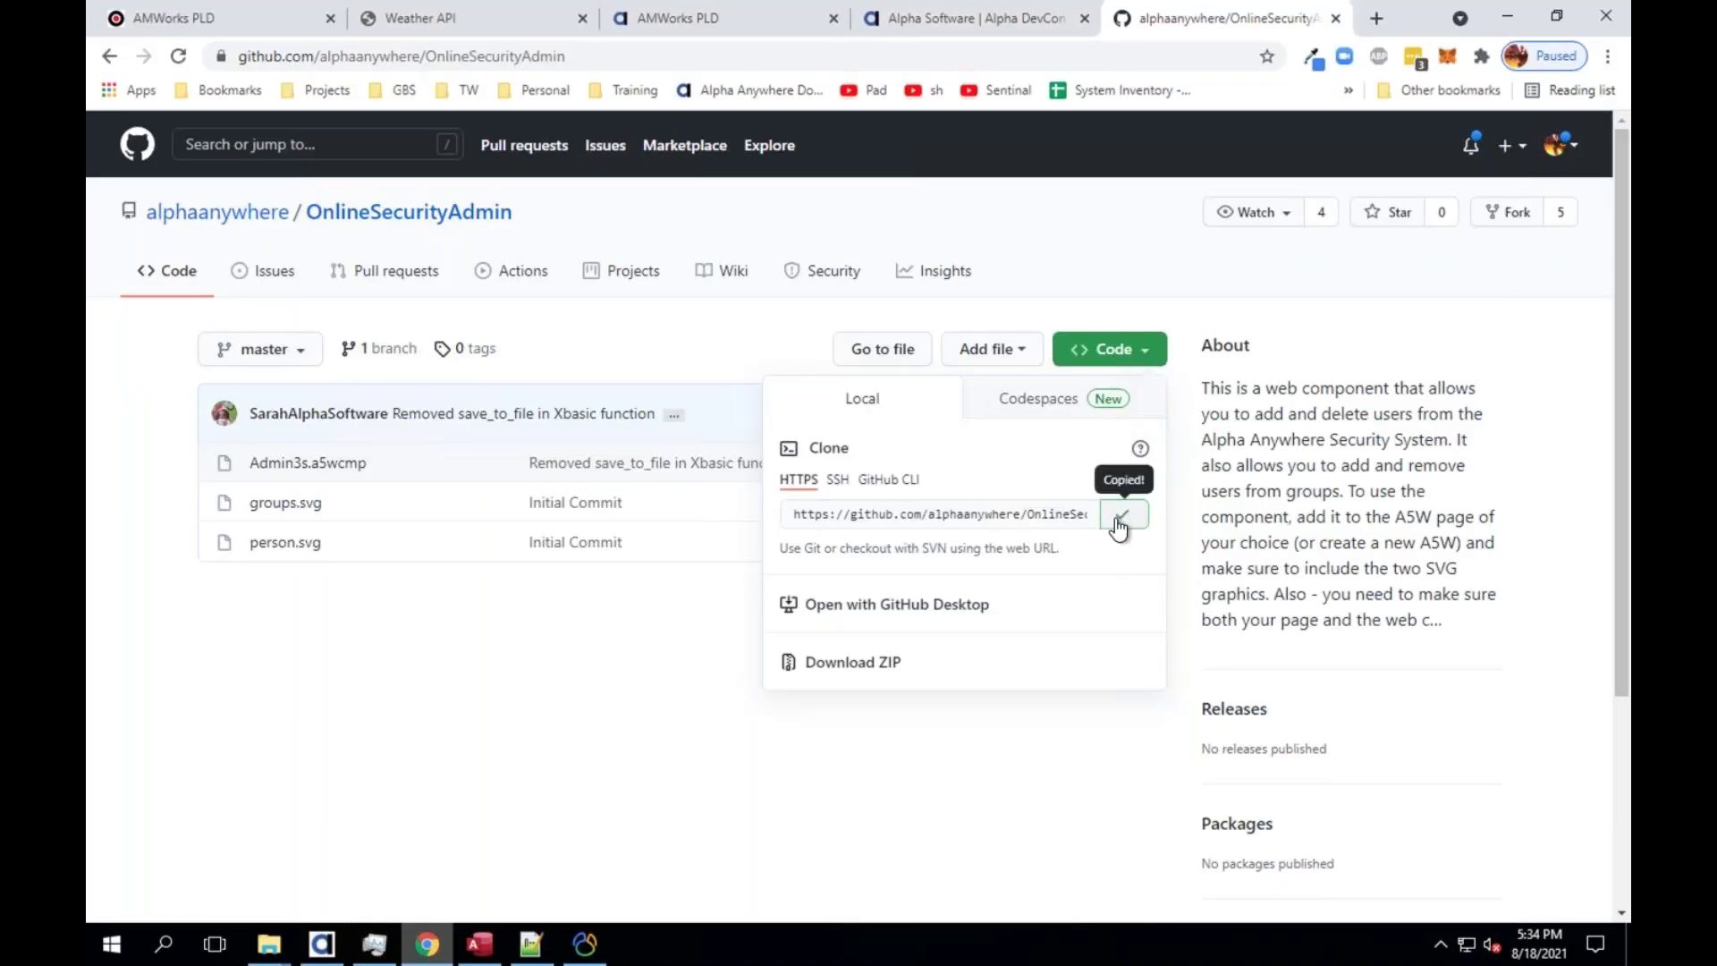
pyautogui.click(323, 941)
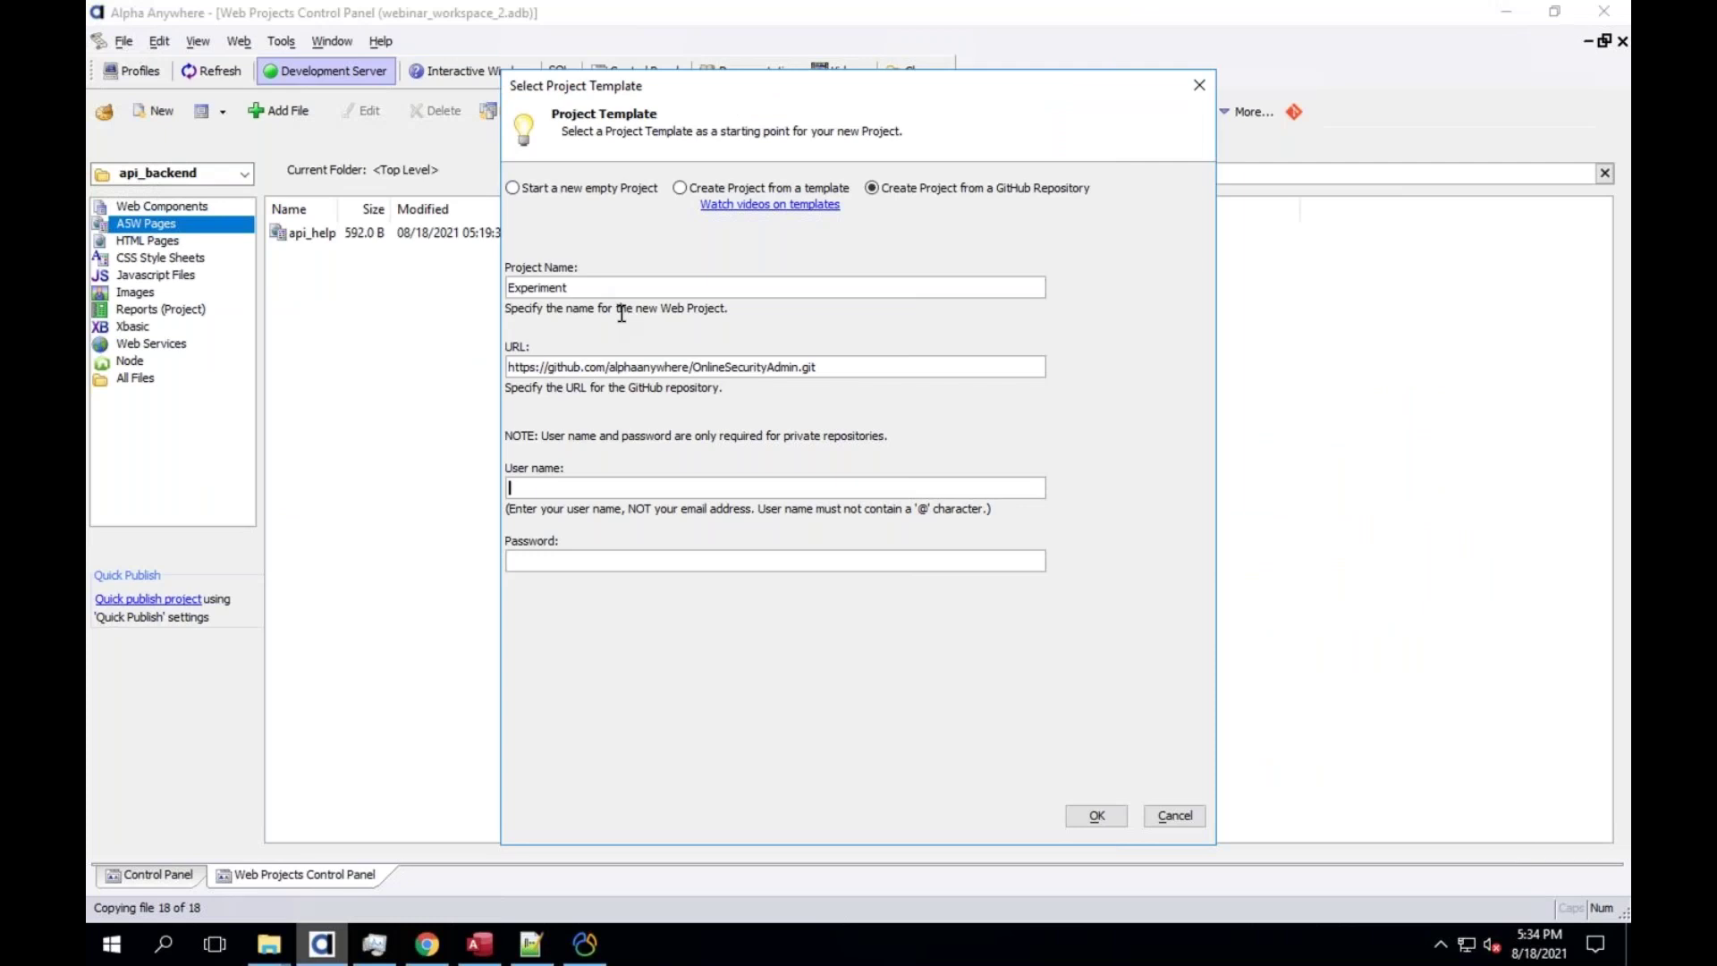
pyautogui.click(1090, 819)
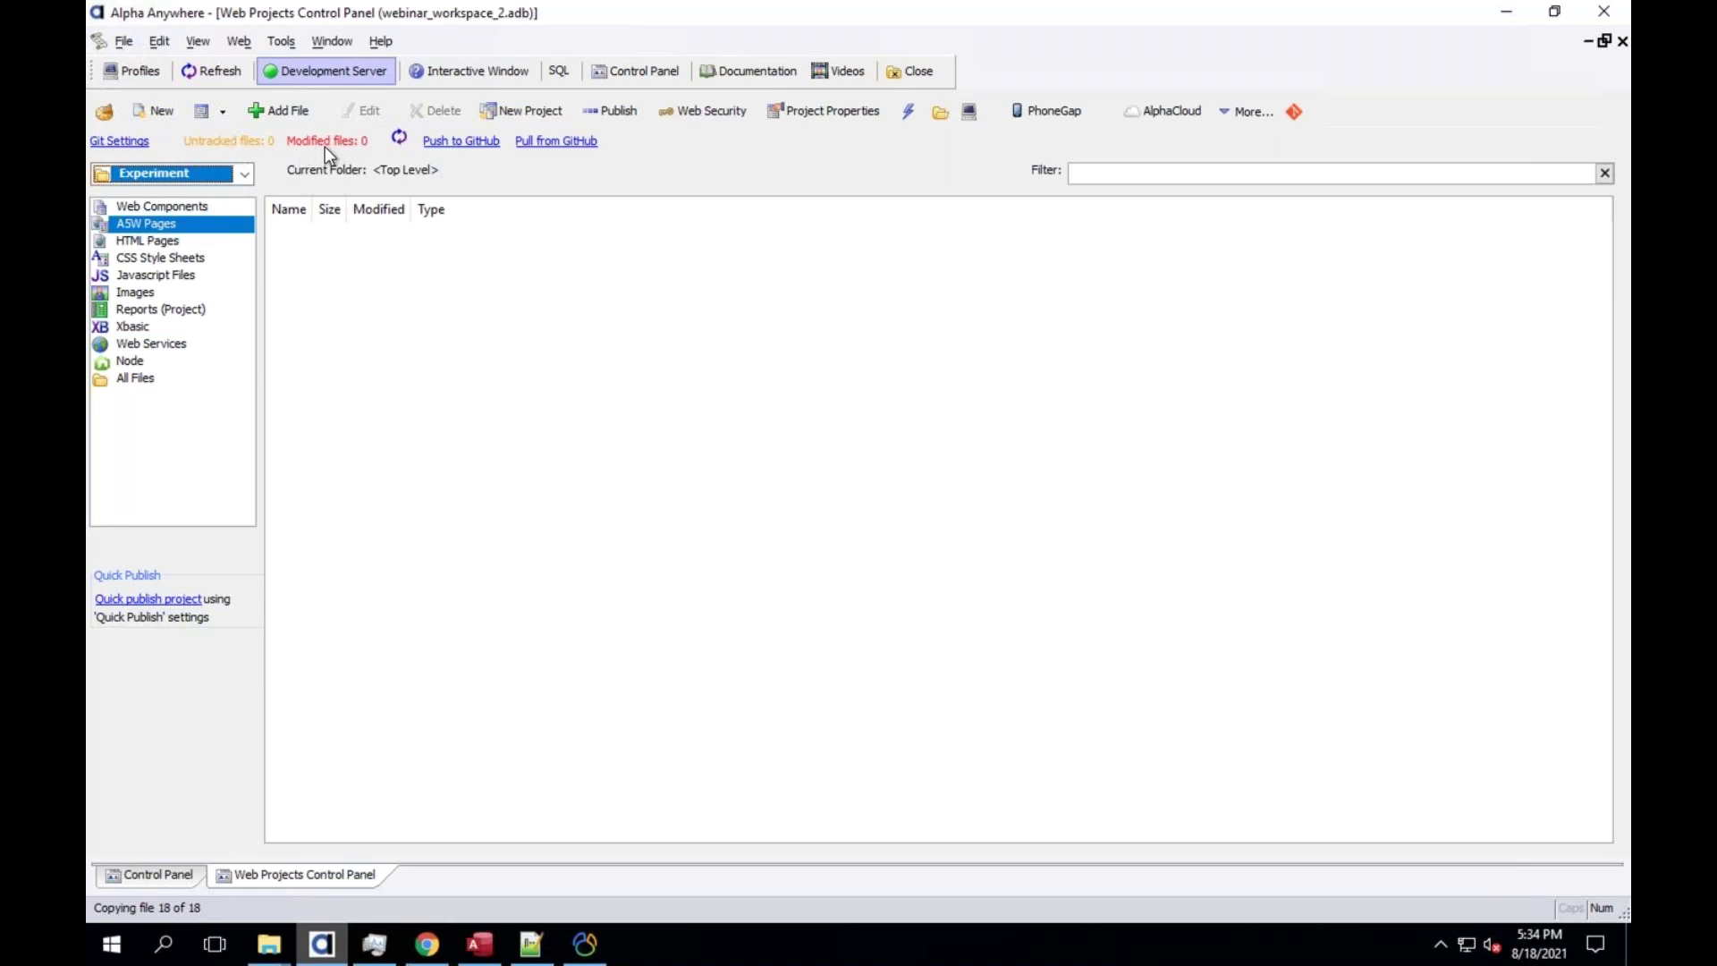
# List the Experiment project's files, looking at Admin3s.a5wcmp and groups.svg
pyautogui.click(150, 379)
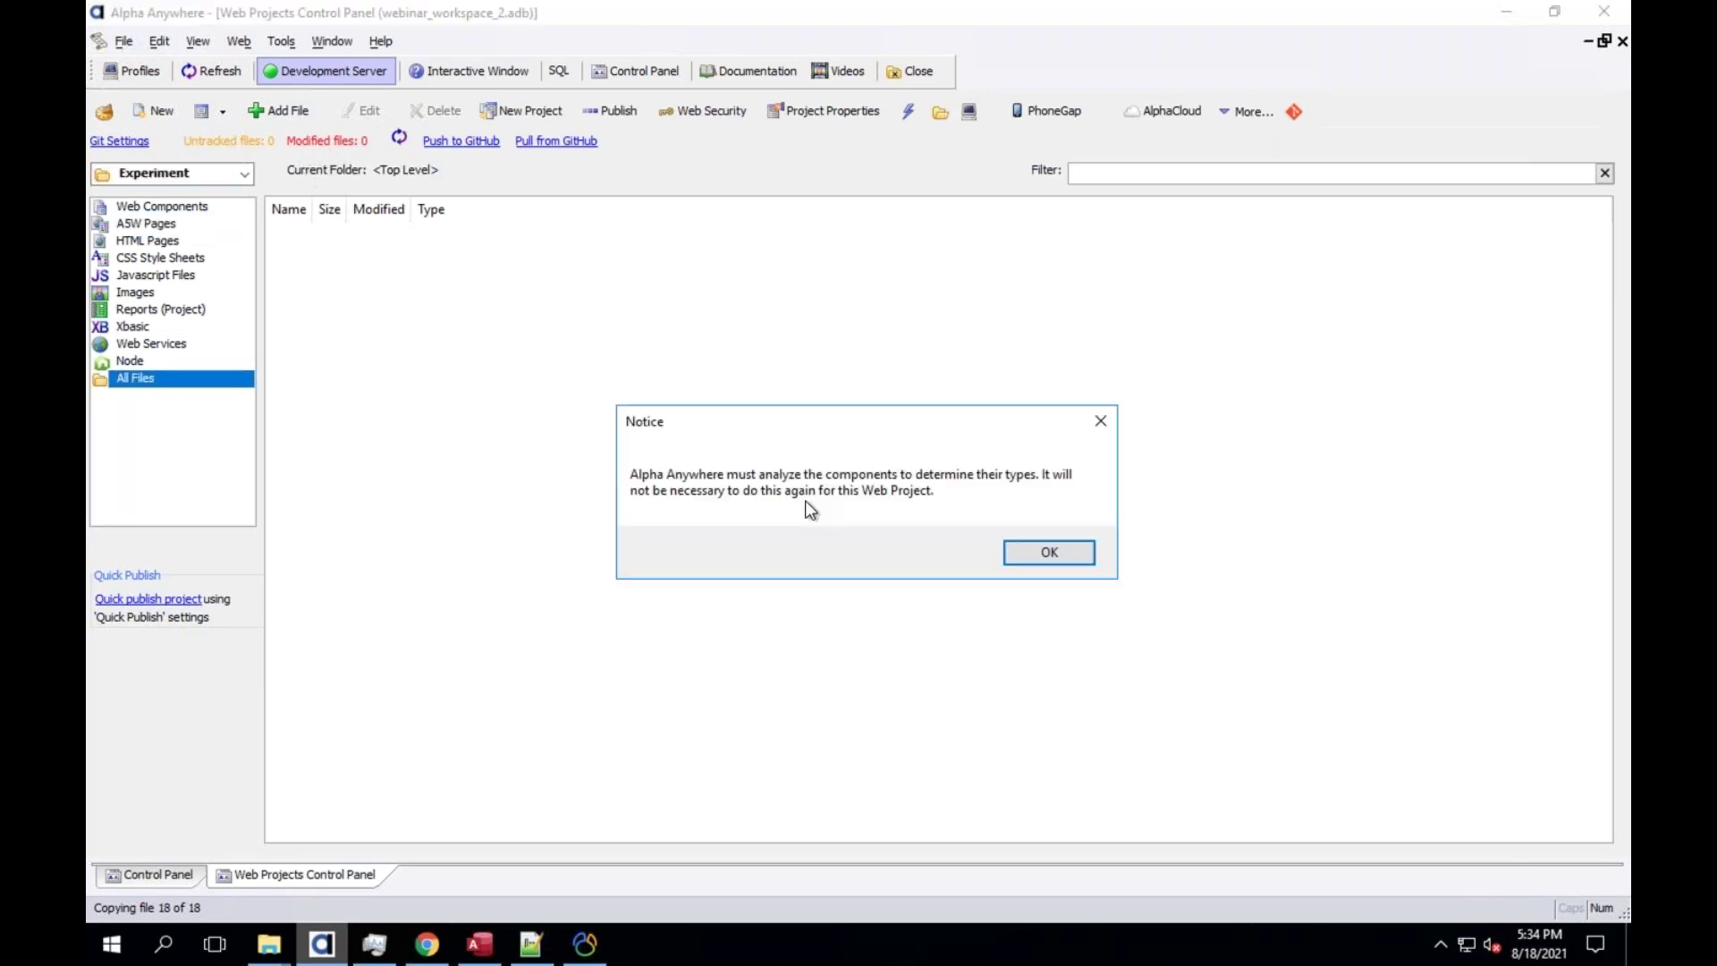
pyautogui.click(1031, 551)
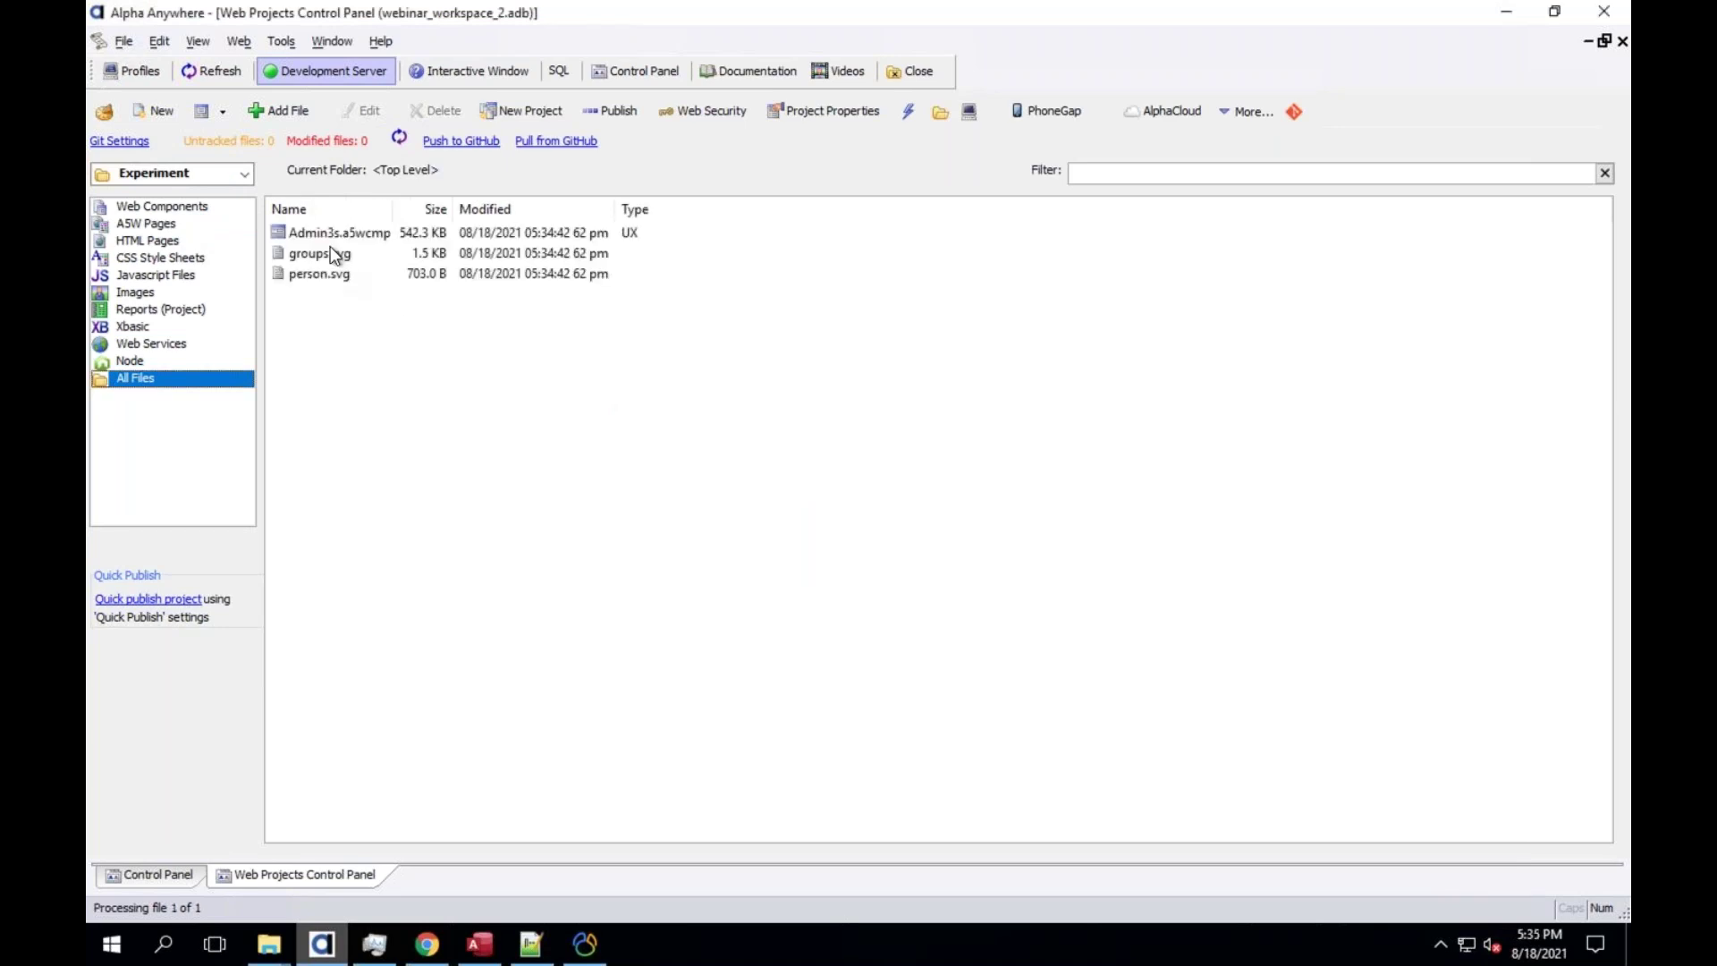
pyautogui.click(326, 232)
pyautogui.click(326, 255)
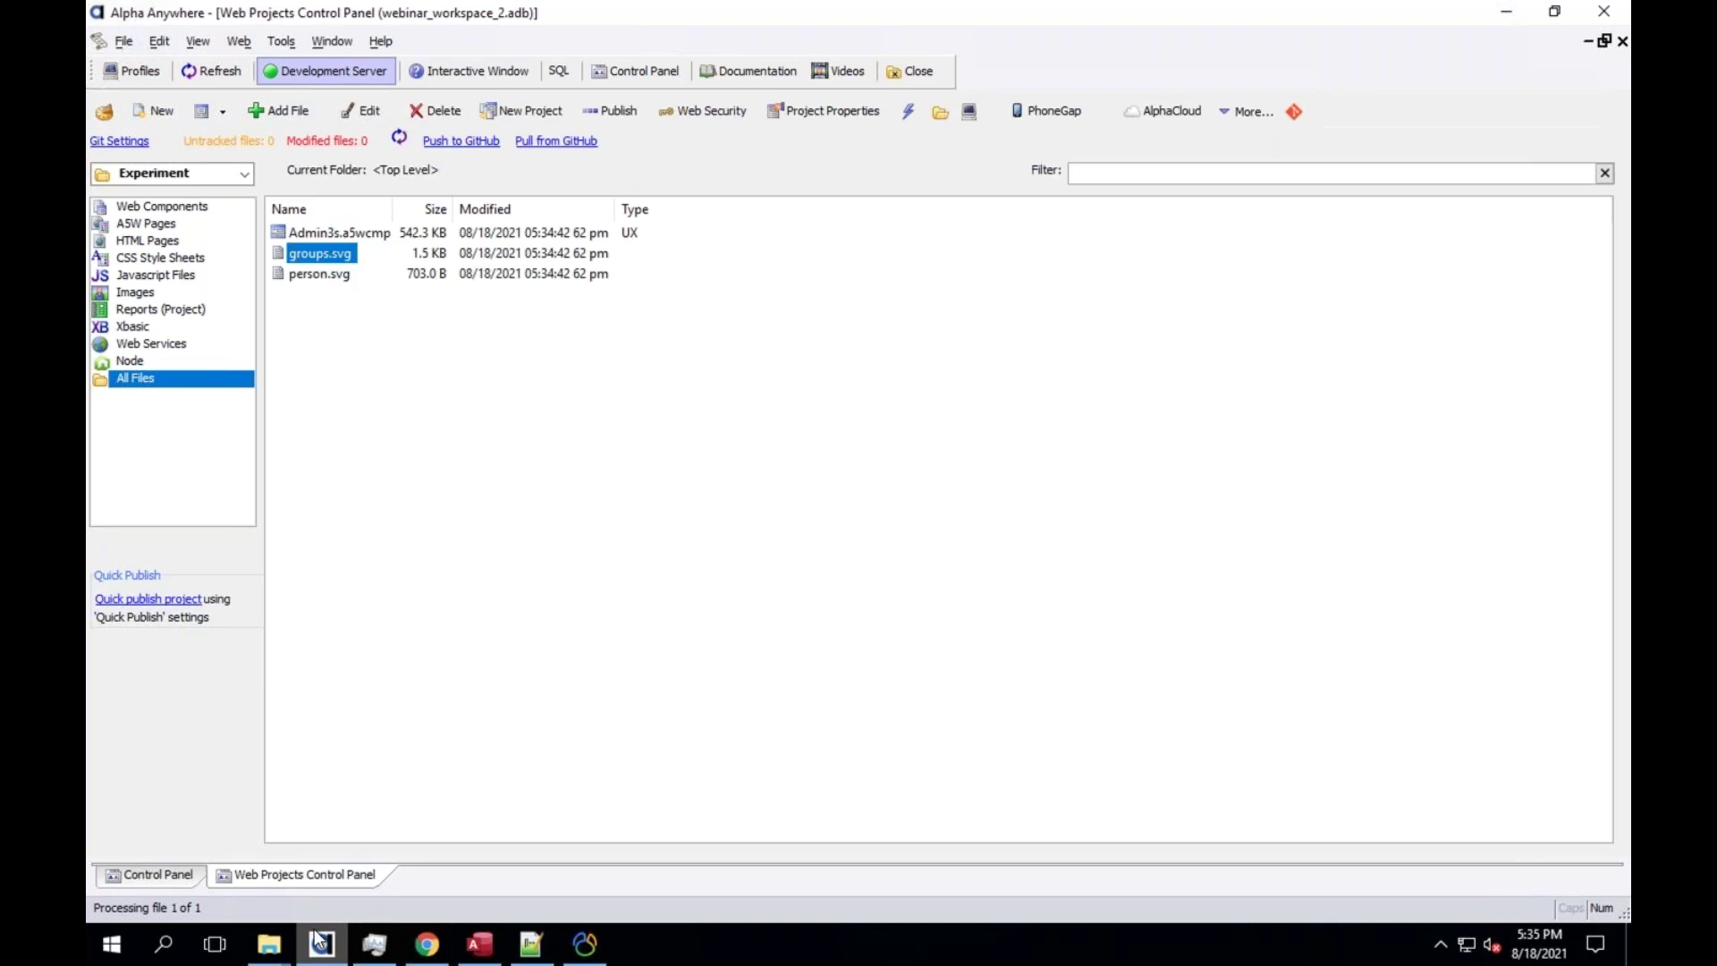
# Compare with the GitHub repository's file list, then open the Experiment project folder on disk
pyautogui.click(427, 944)
pyautogui.click(309, 524)
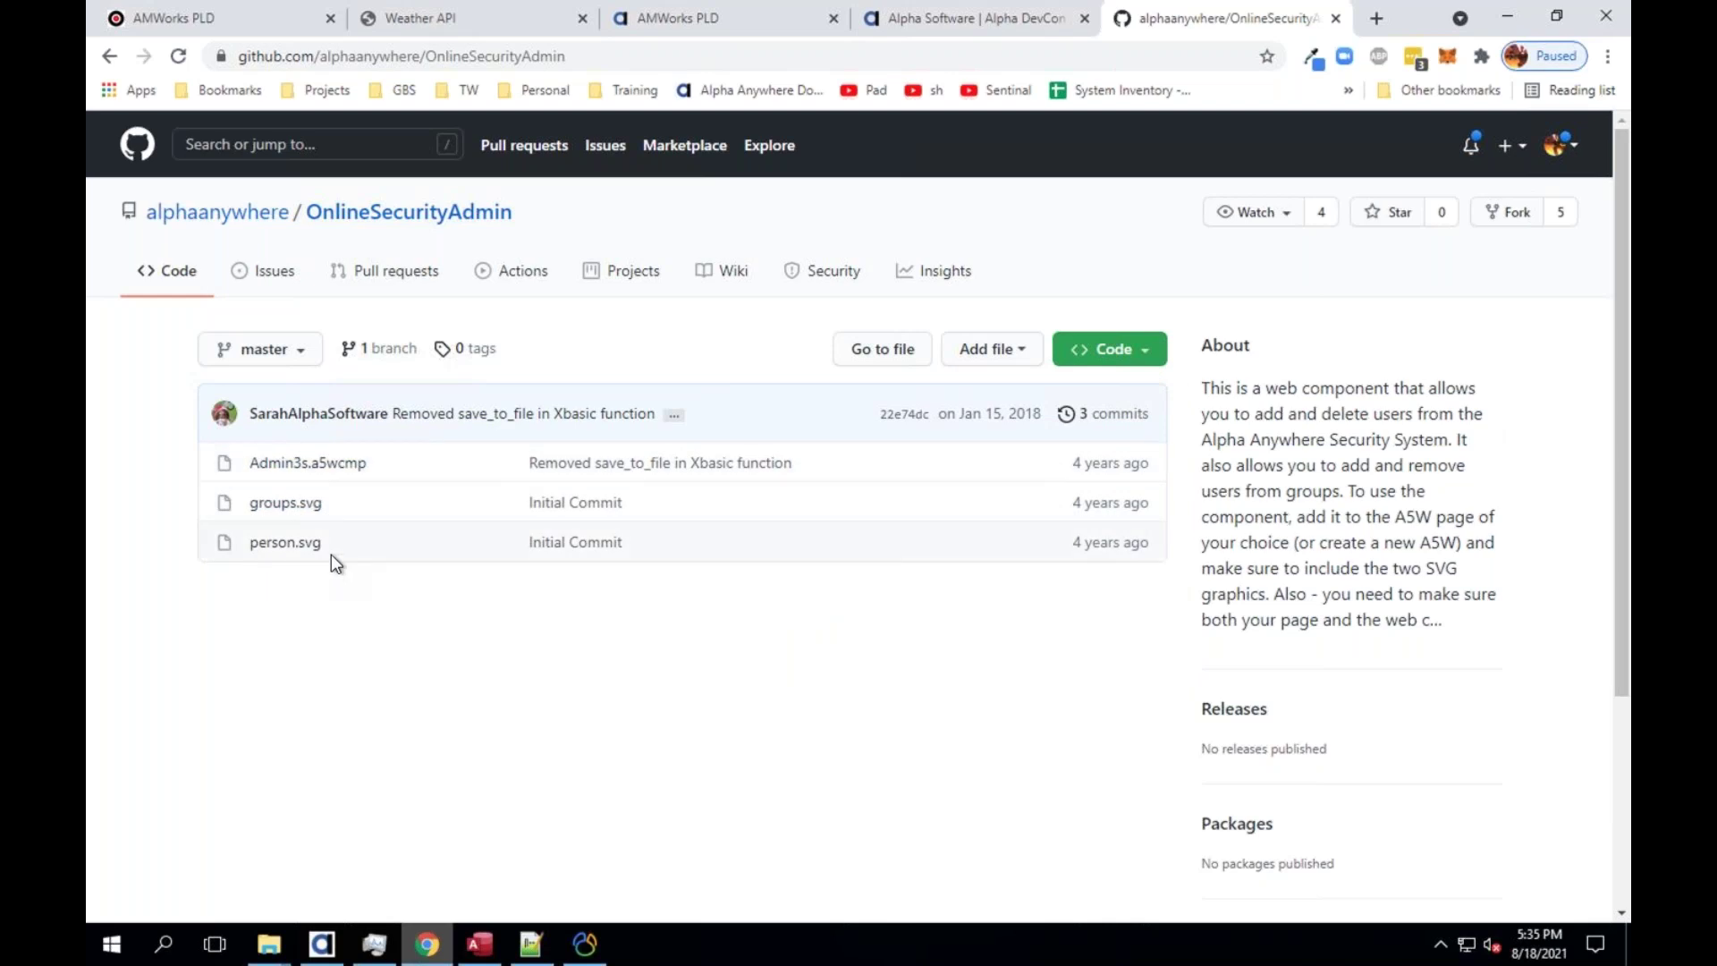
pyautogui.click(321, 943)
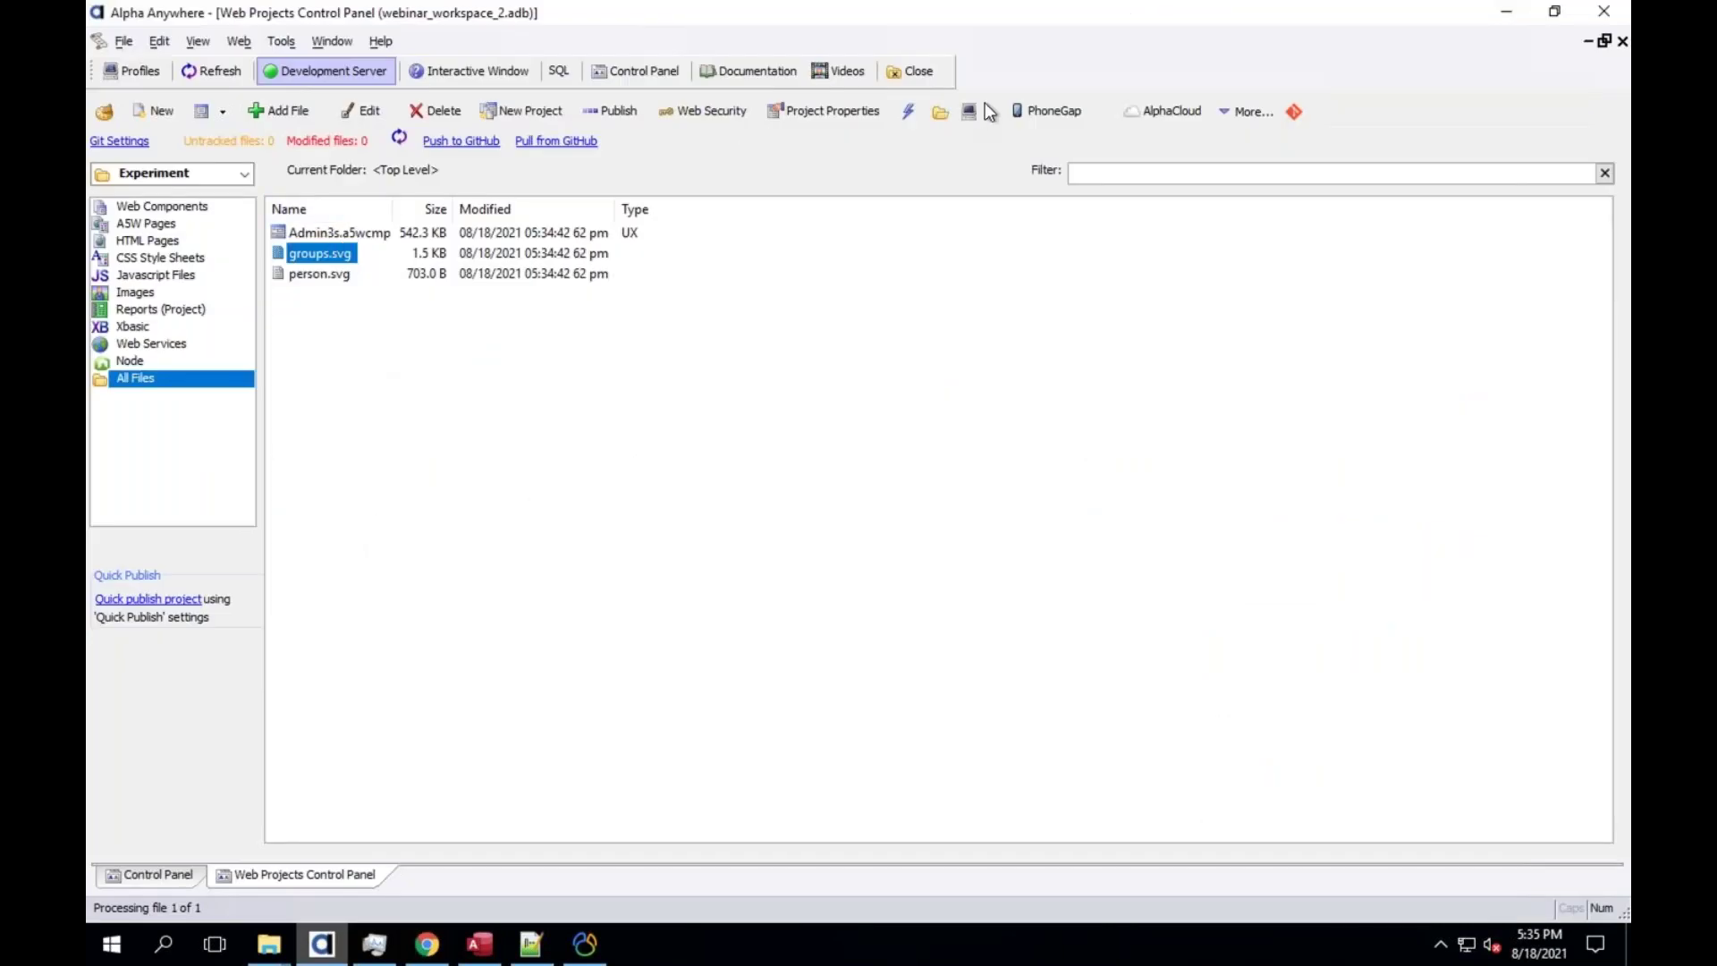
pyautogui.click(945, 112)
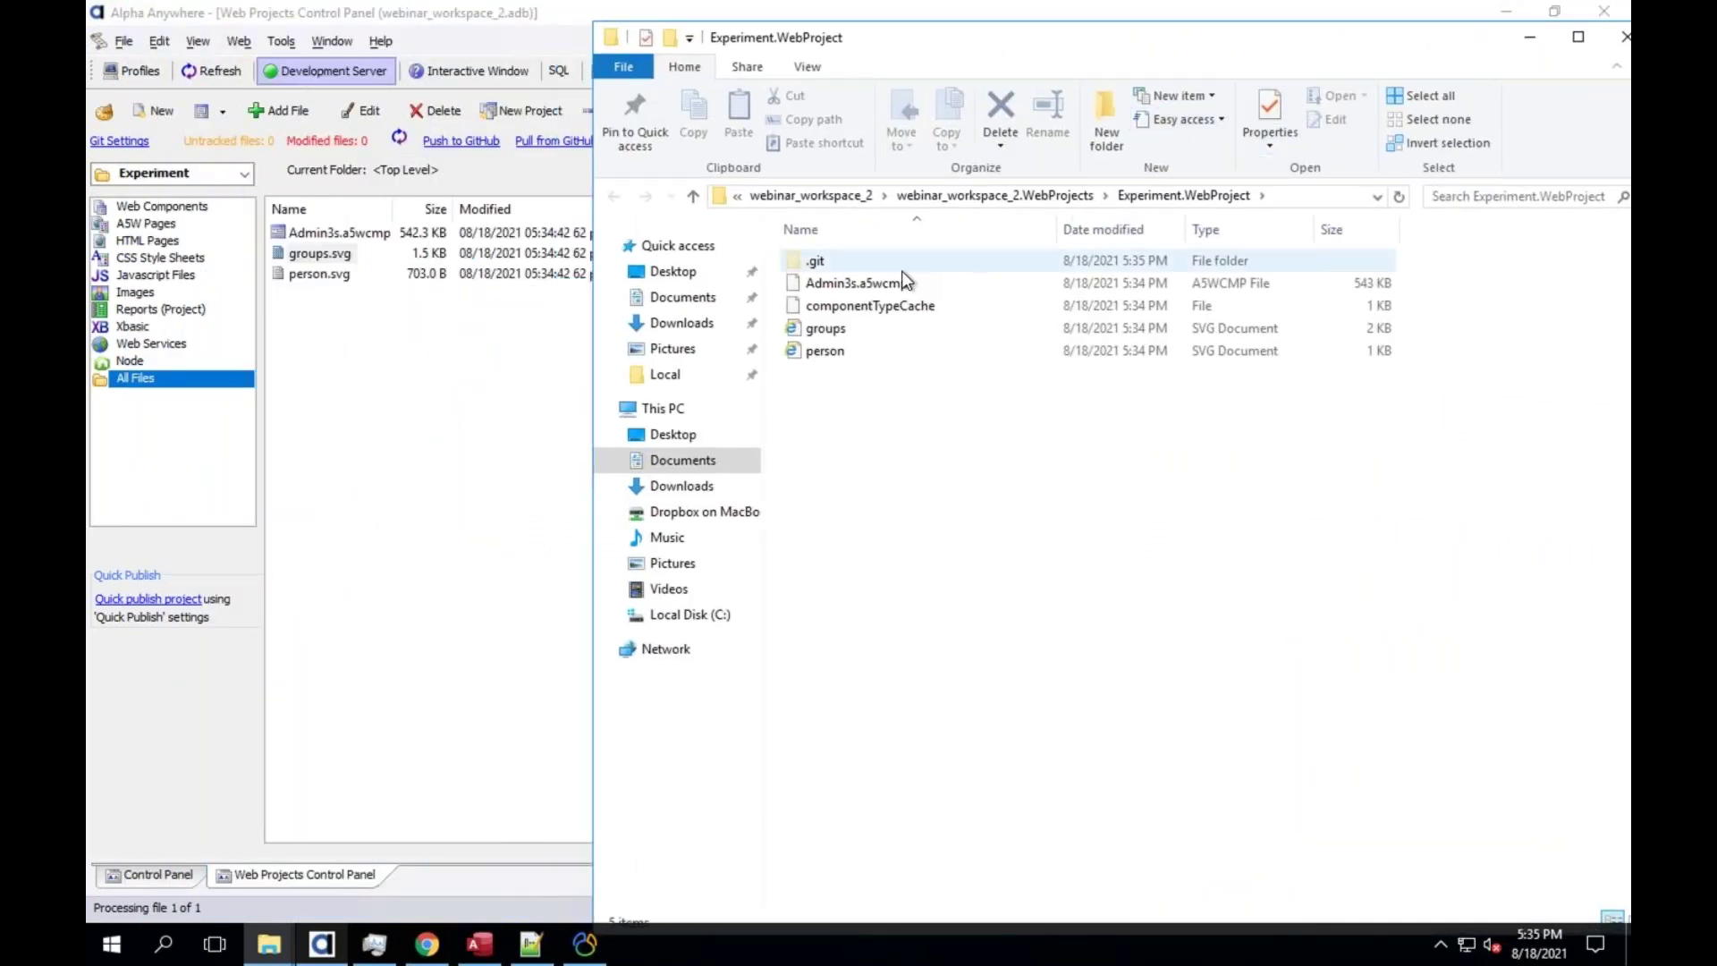
pyautogui.click(831, 268)
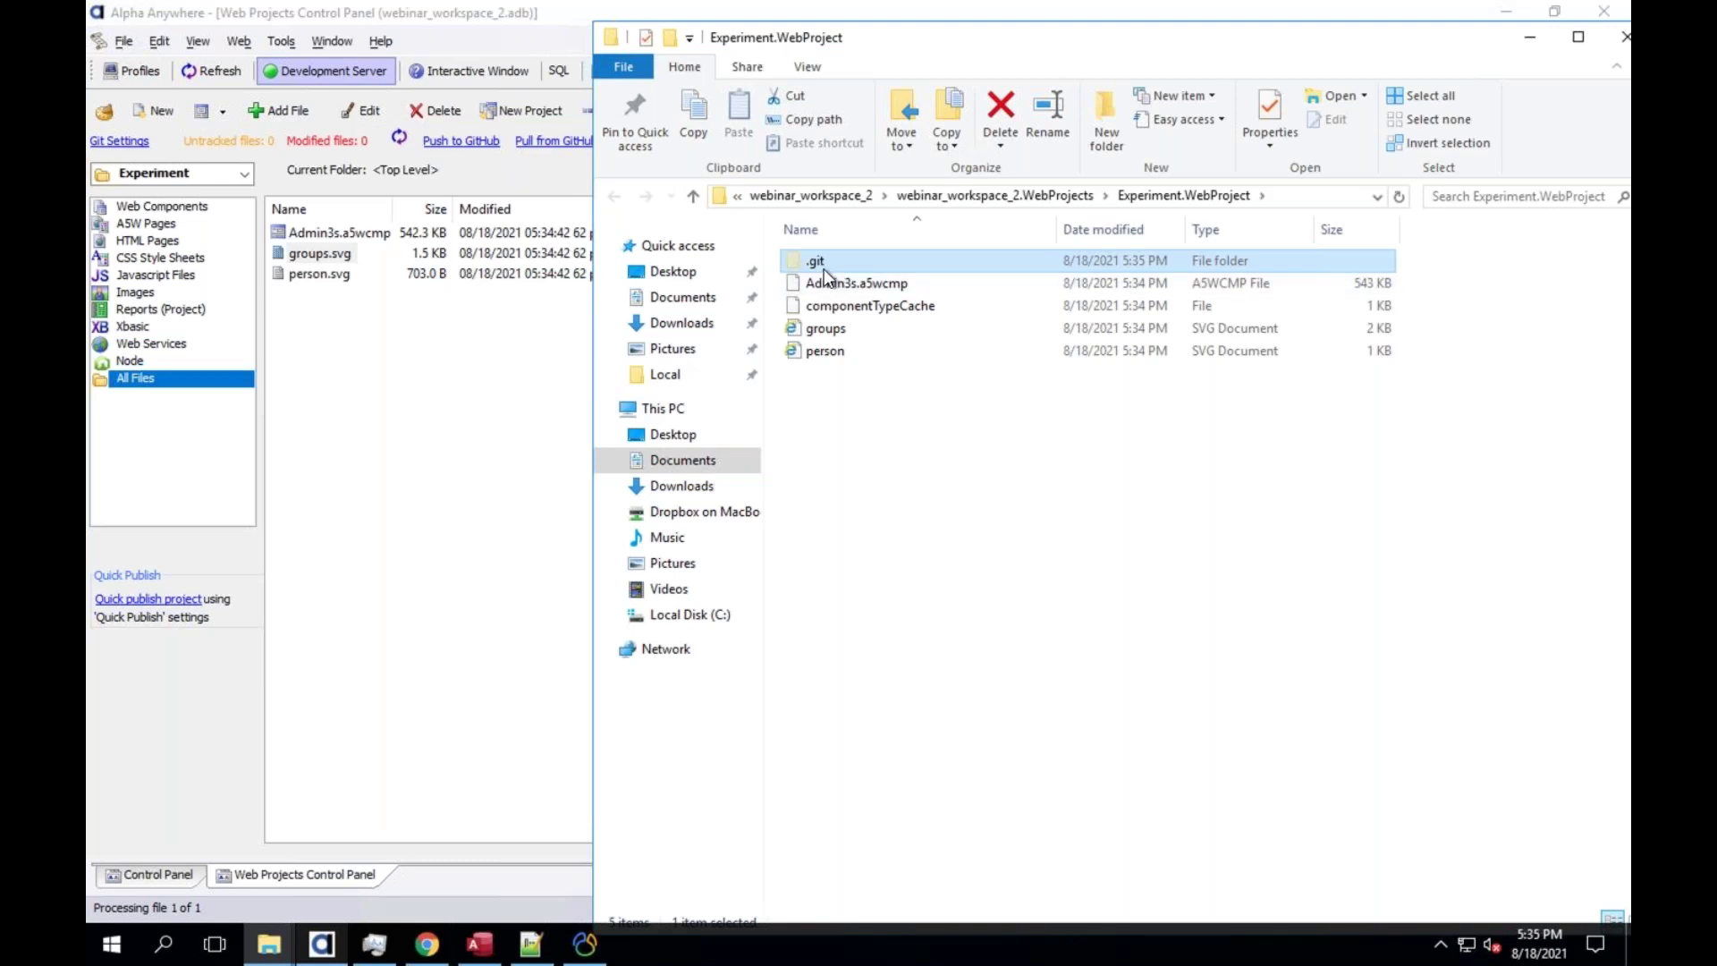
pyautogui.moveTo(828, 265)
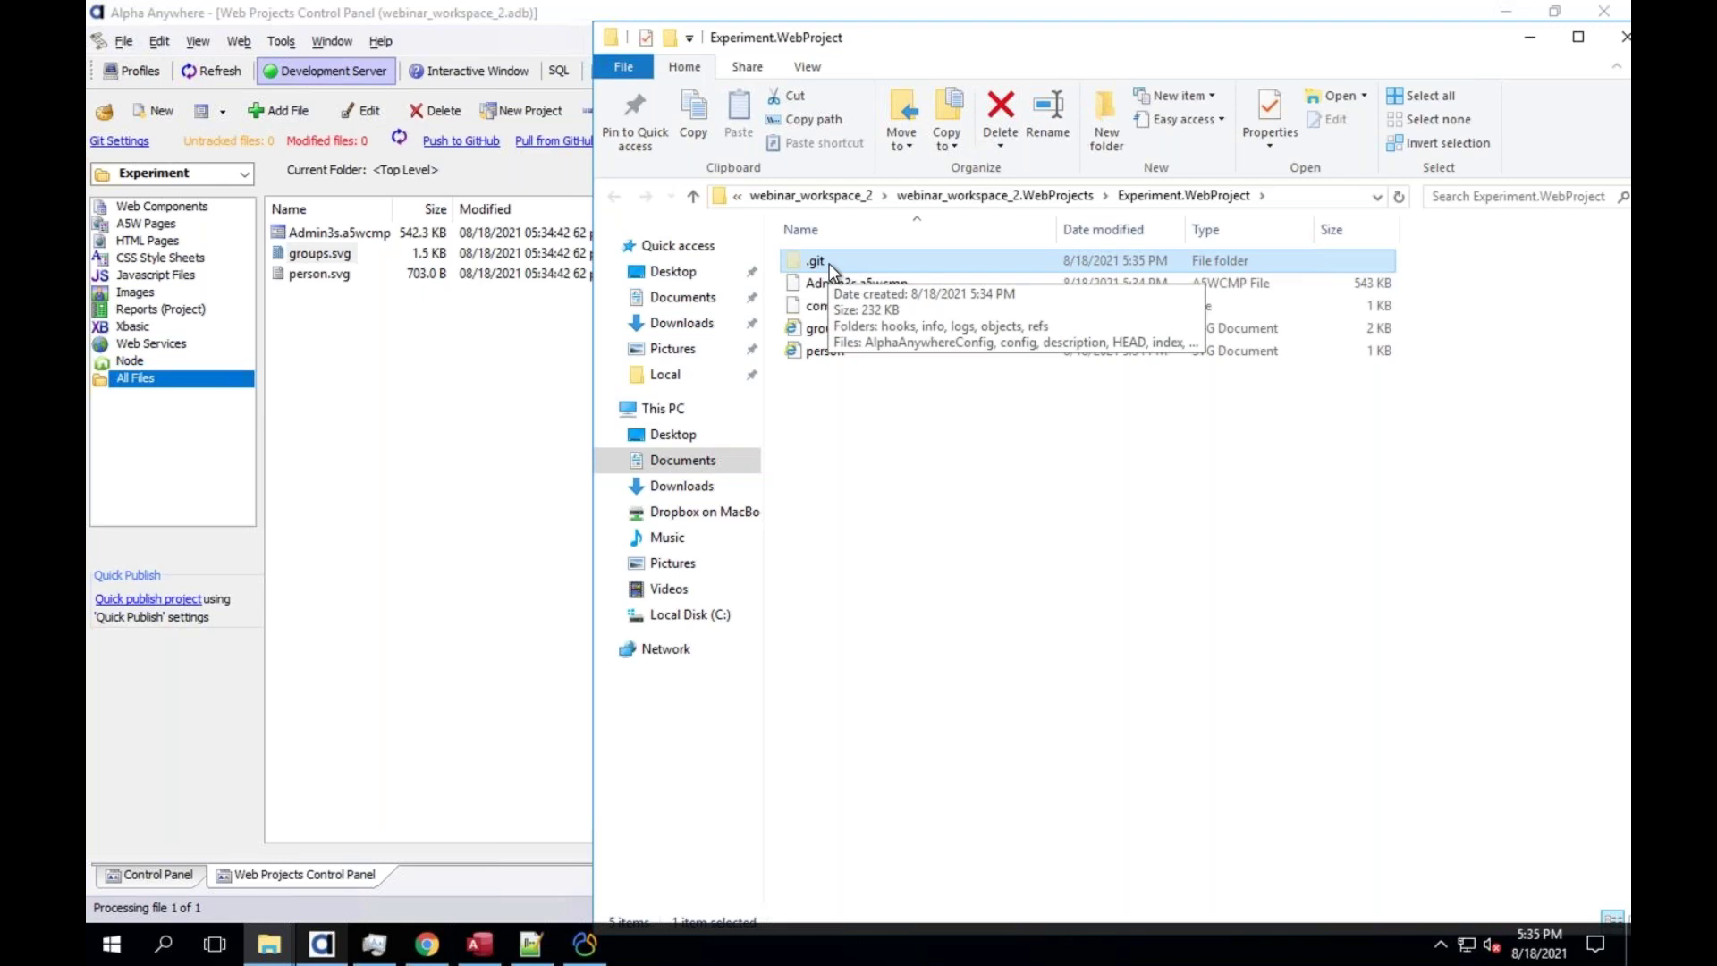
# Open Admin3s.a5wcmp with an initial backup, then close the component builder
pyautogui.click(278, 148)
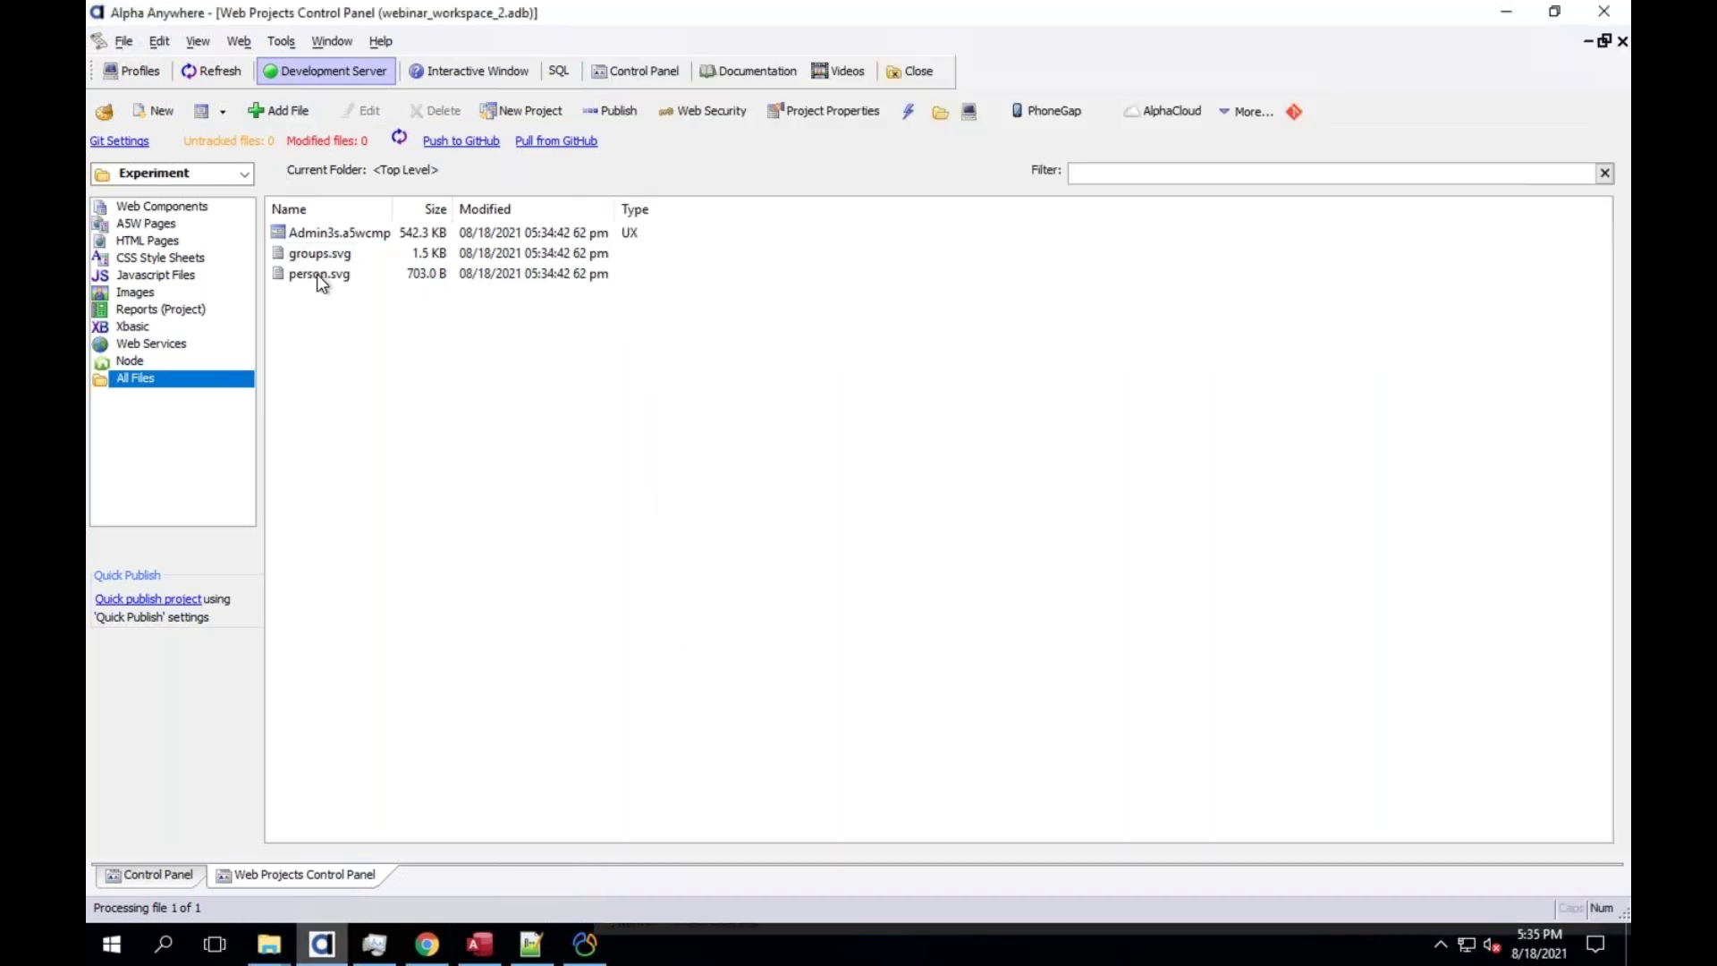
pyautogui.doubleClick(321, 233)
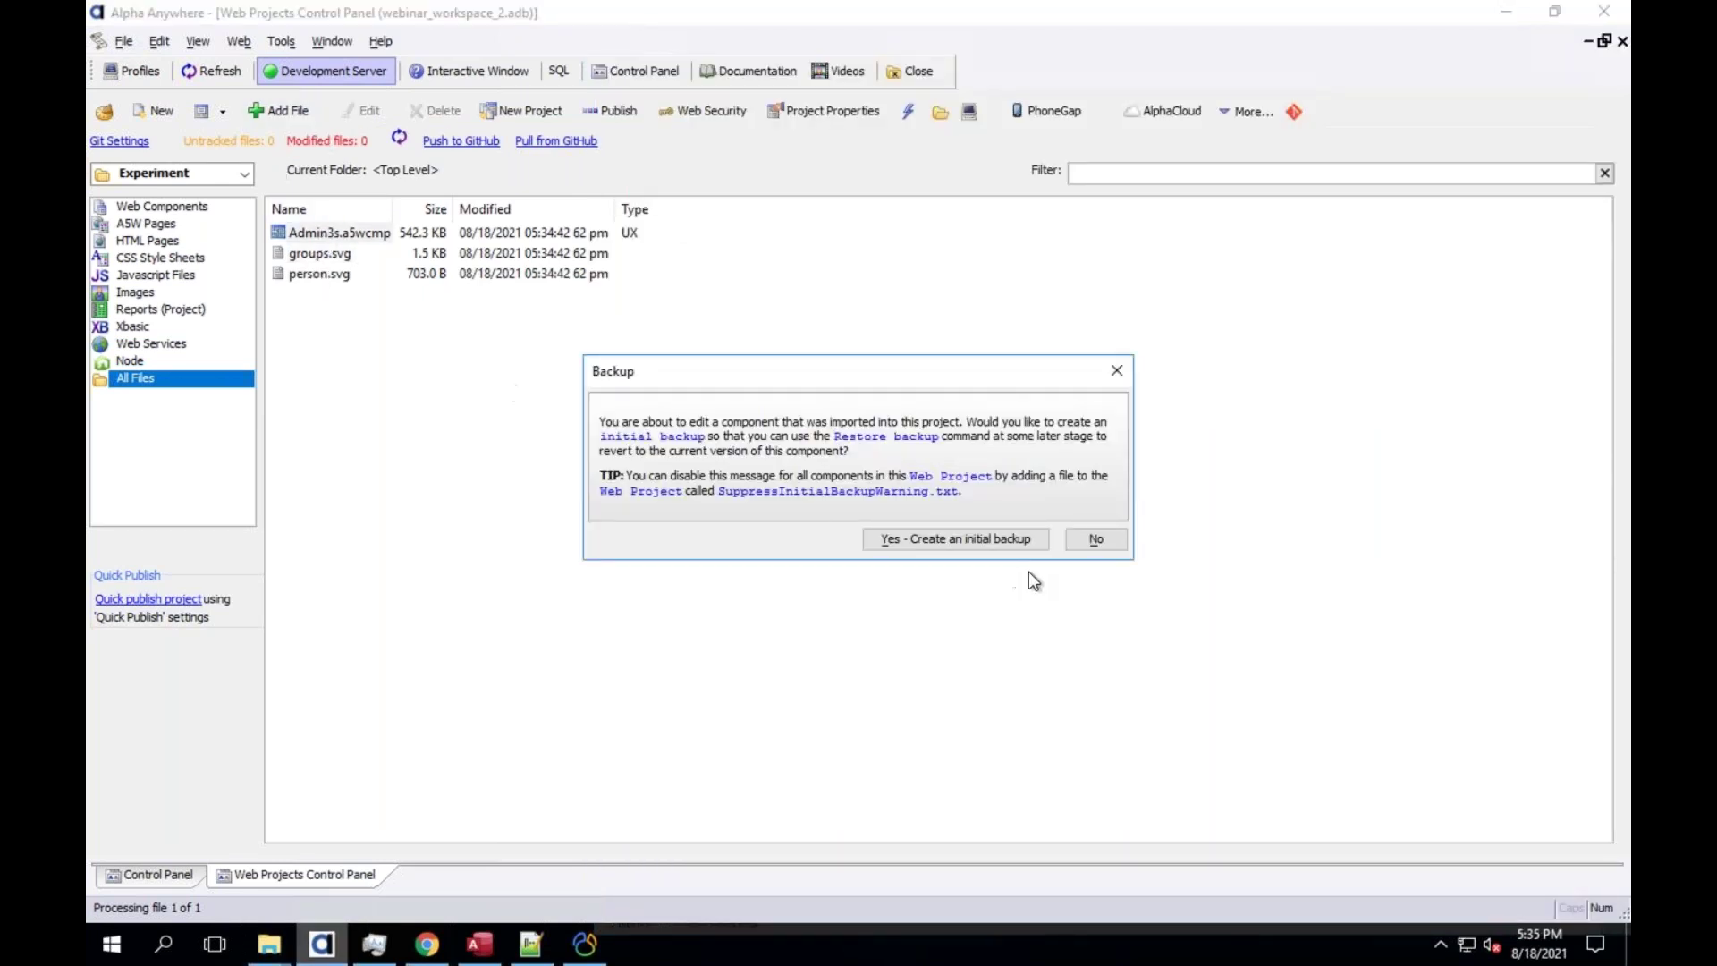
pyautogui.click(984, 539)
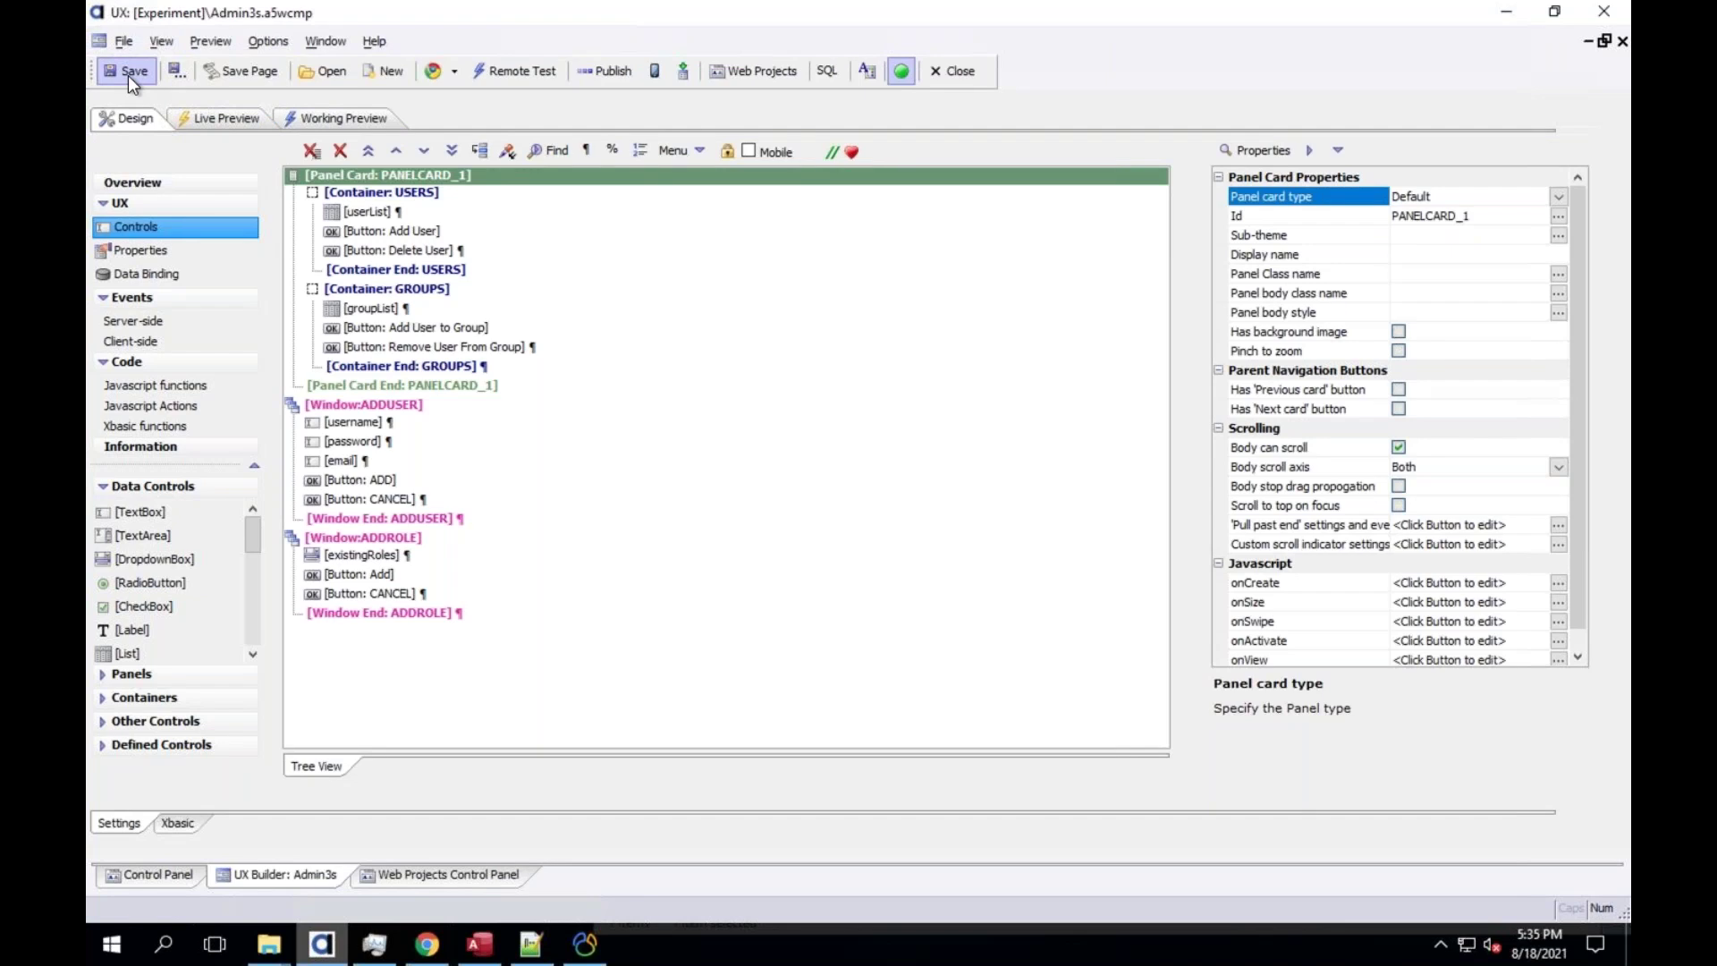
pyautogui.click(954, 71)
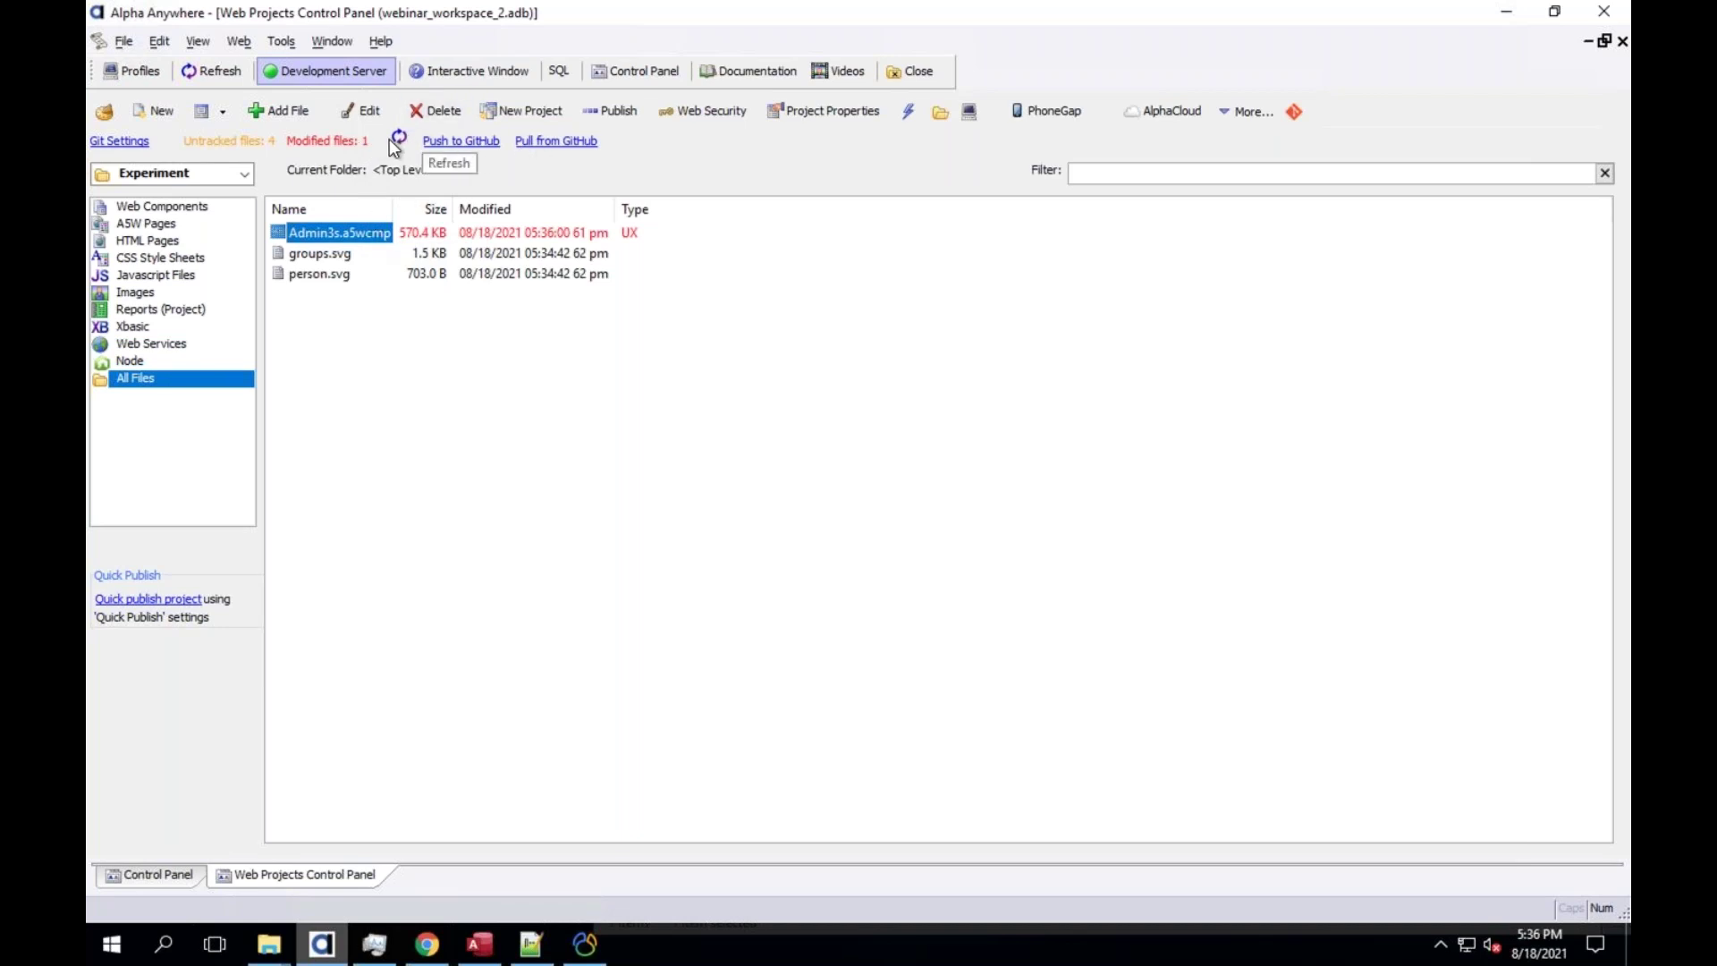
# Commit the Admin3s.a5wcmp file to Git with the message 'First Change'
pyautogui.click(394, 139)
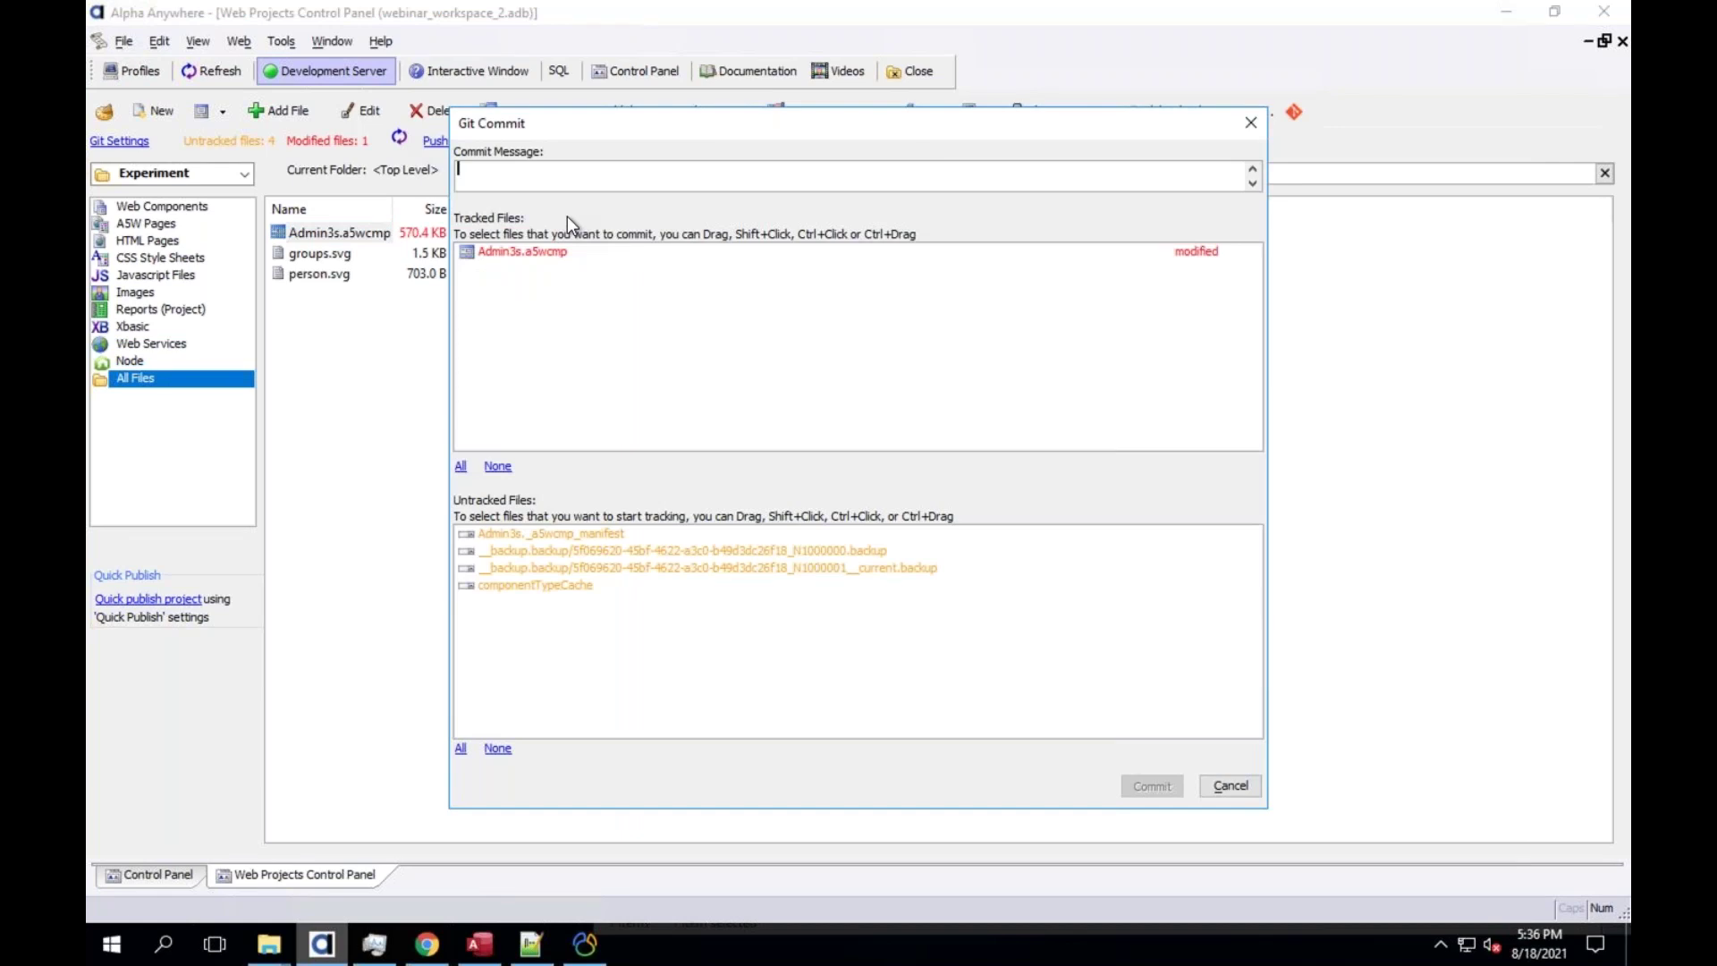
pyautogui.write('First Chage')
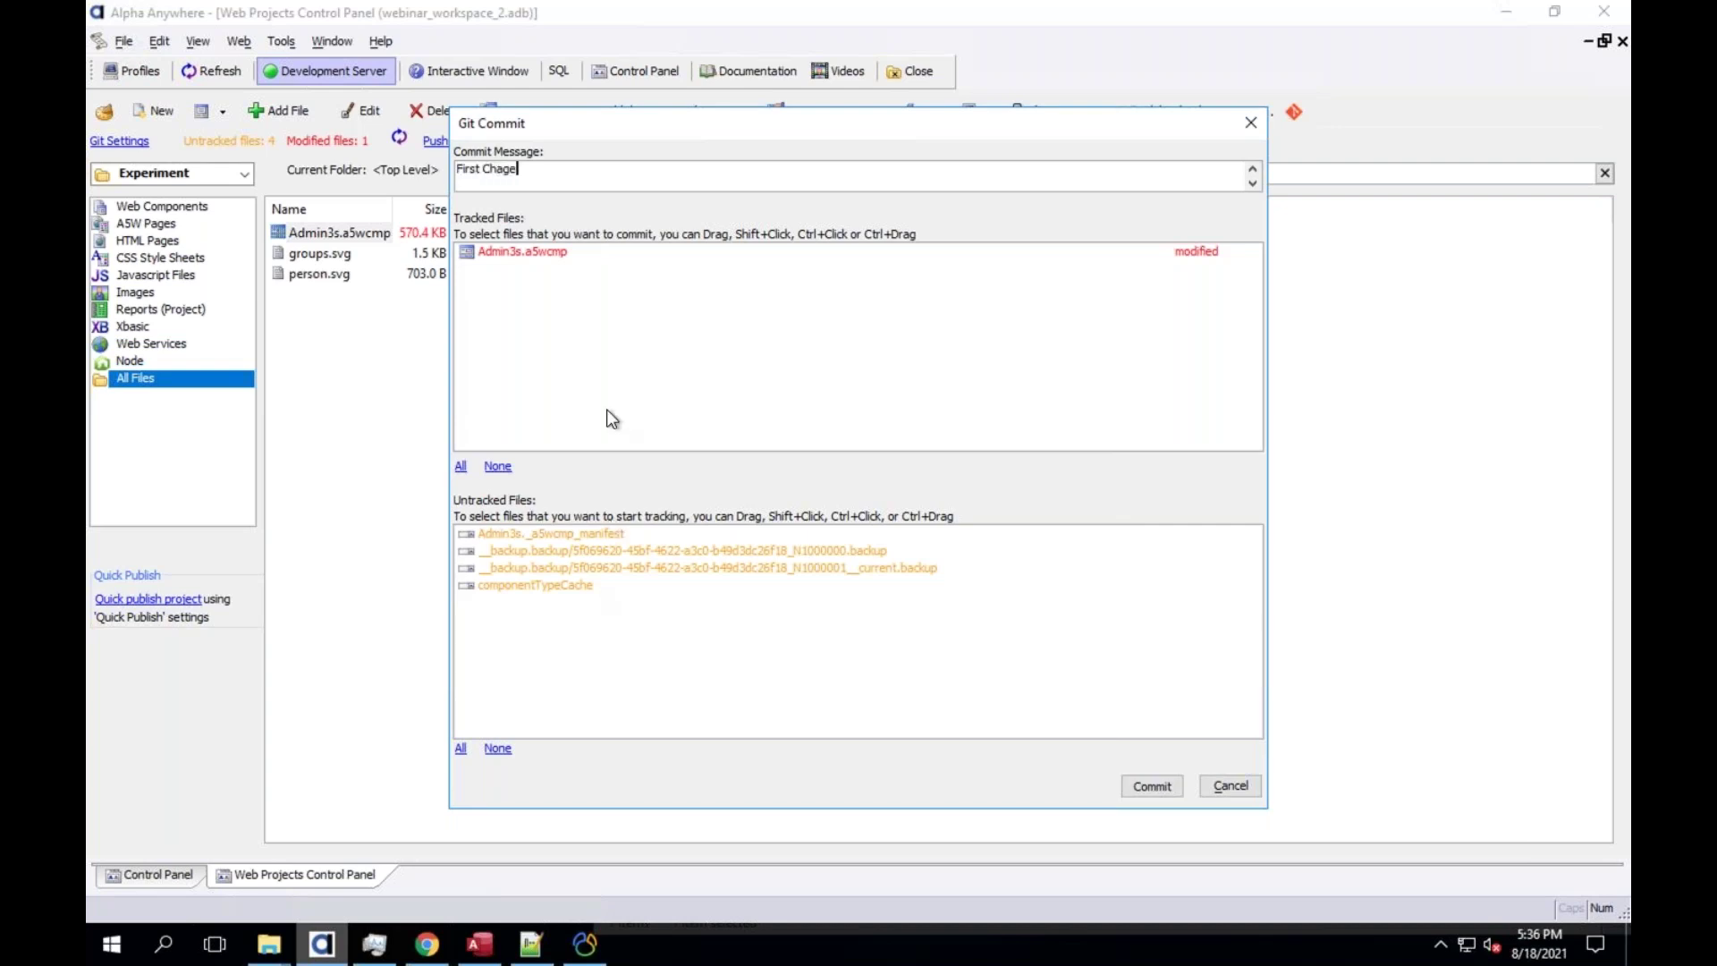
pyautogui.press('BackSpace')
pyautogui.press('BackSpace')
pyautogui.write('nge')
pyautogui.click(1151, 794)
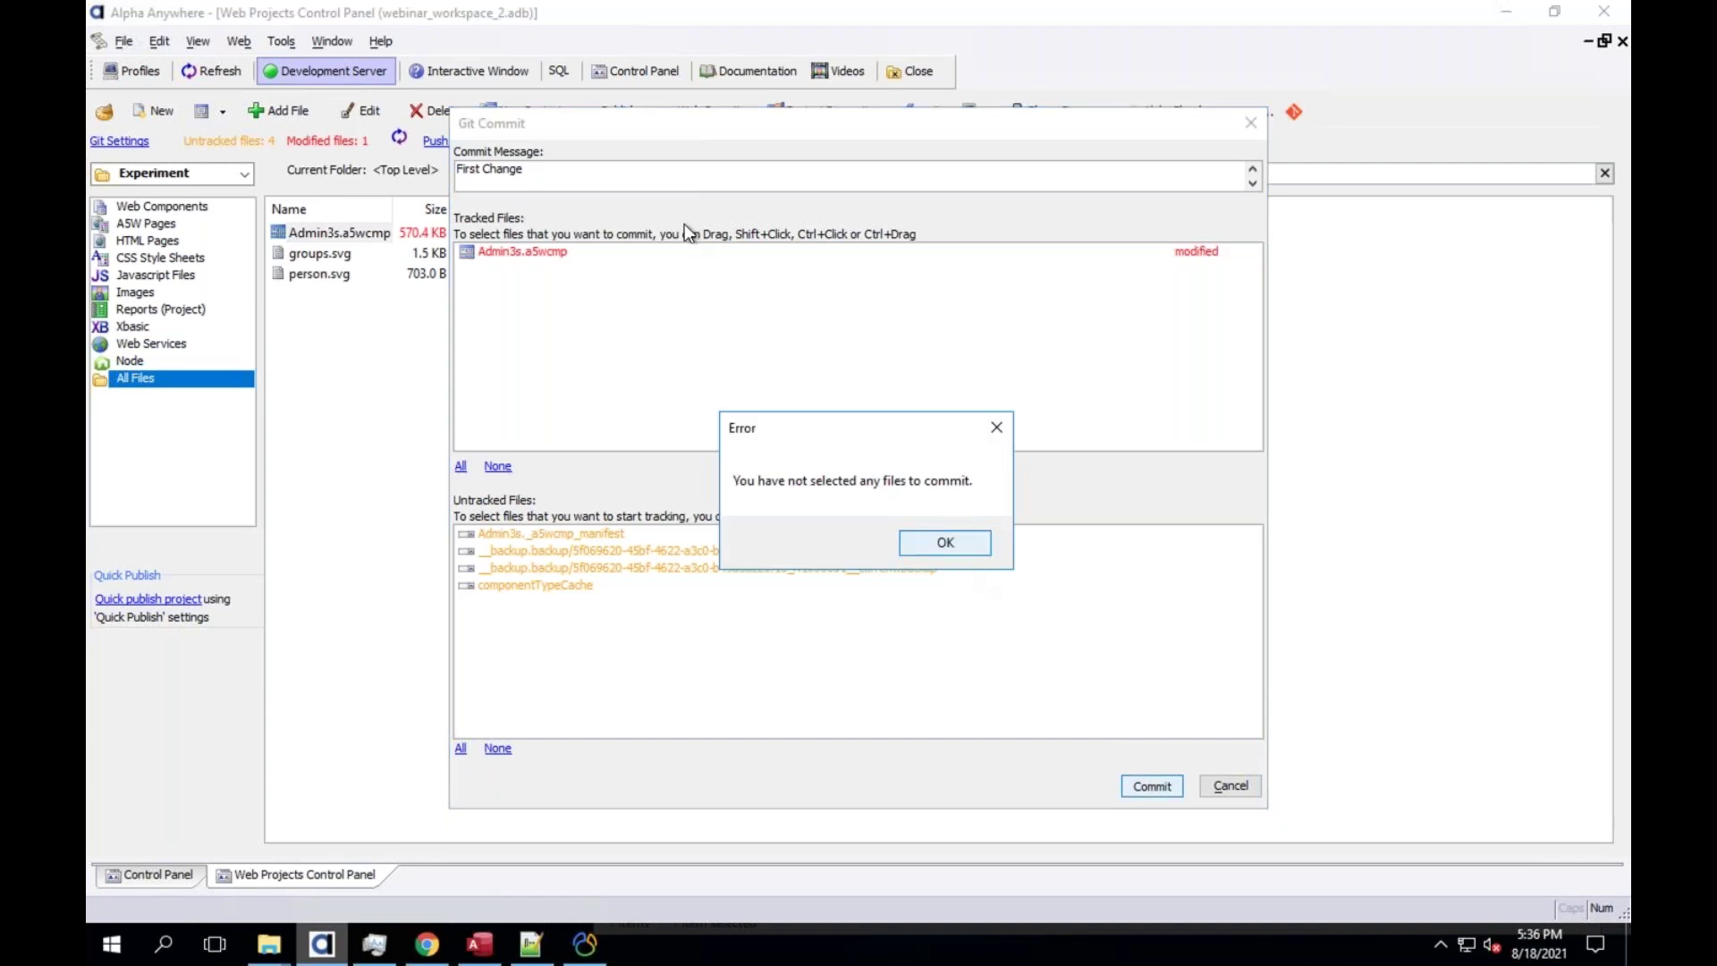
pyautogui.click(971, 546)
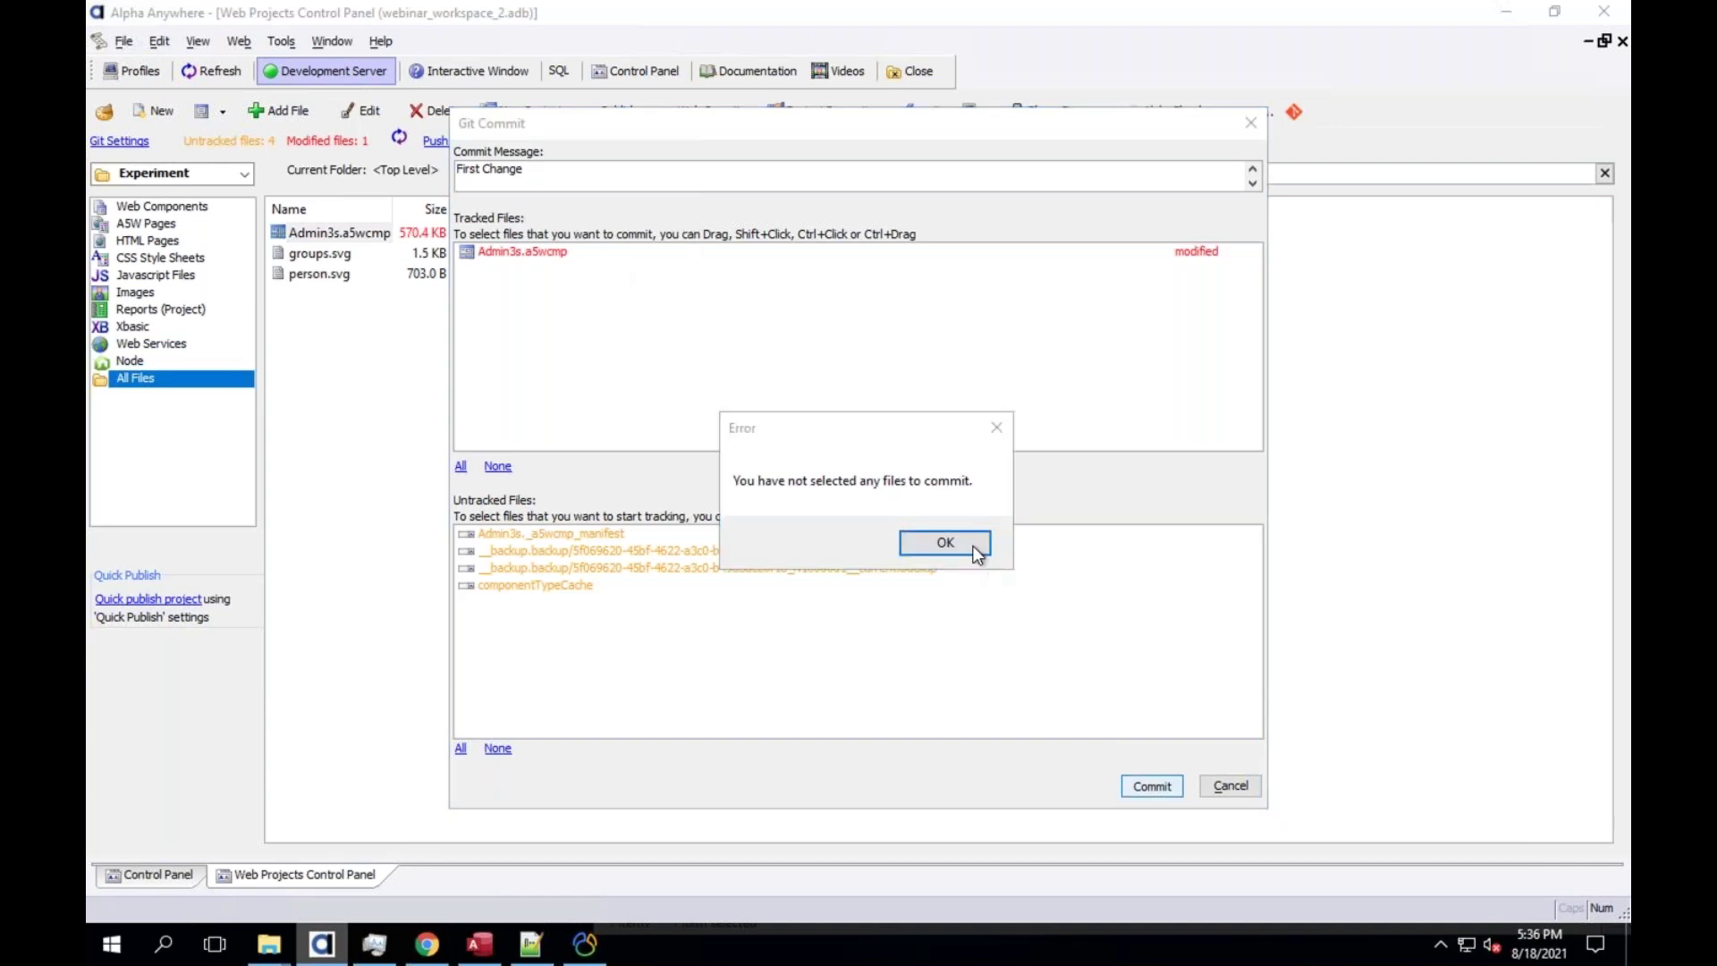
pyautogui.click(630, 255)
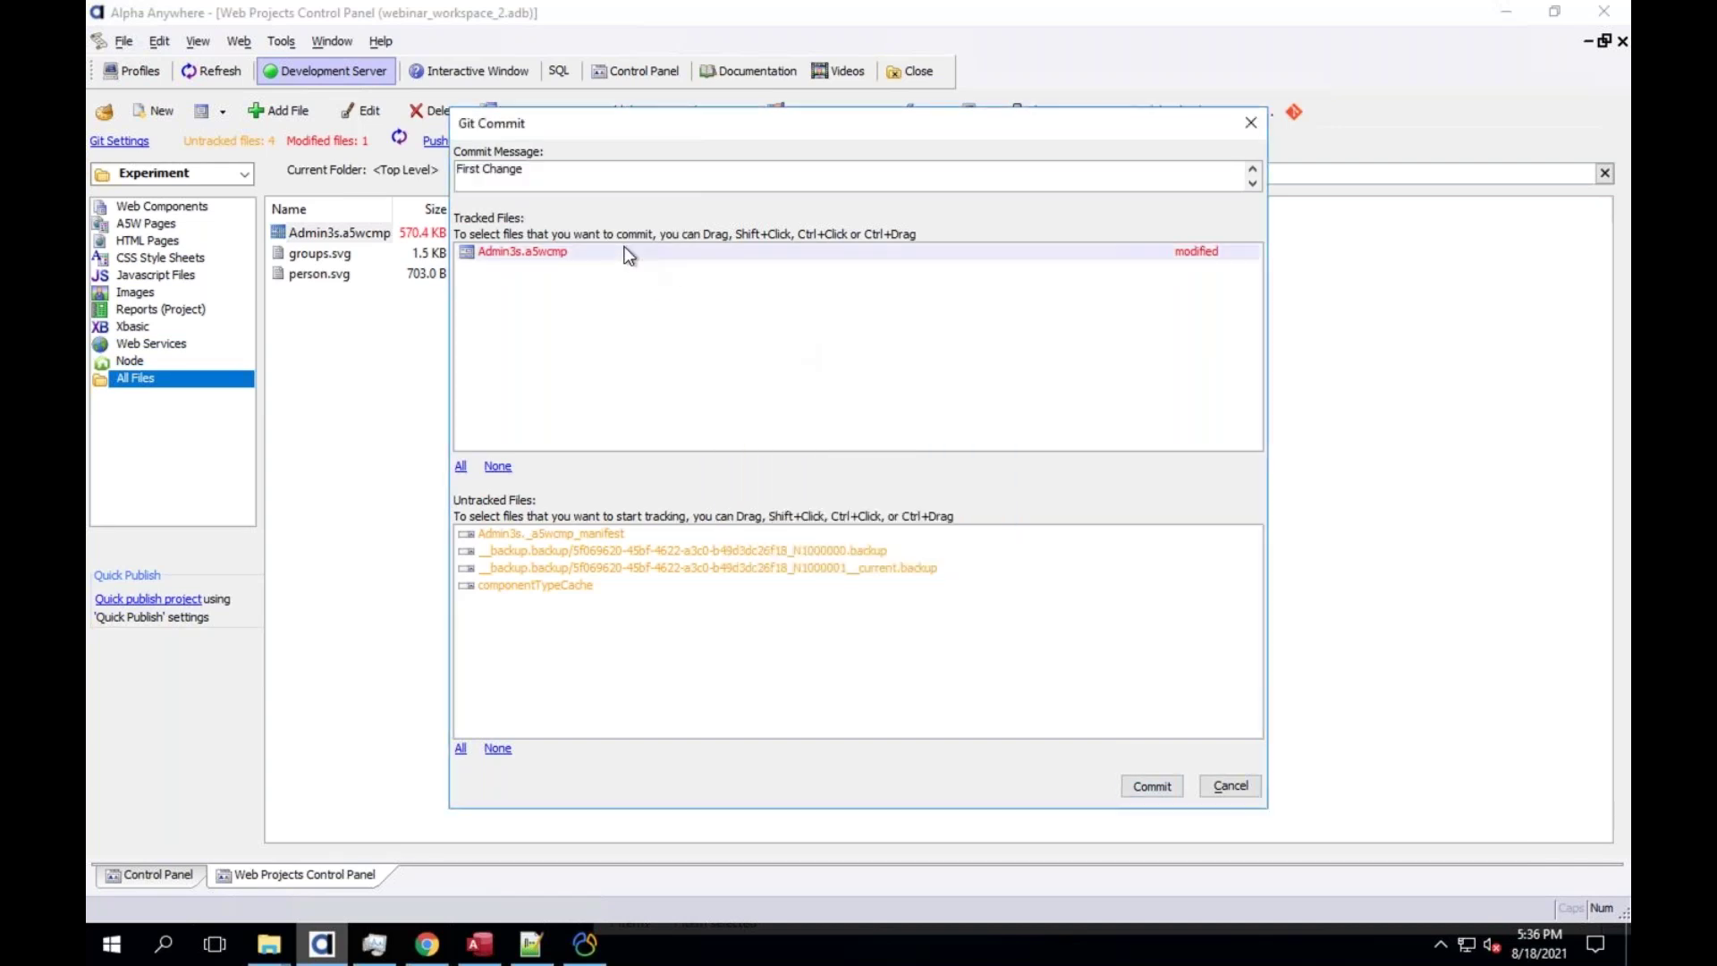
pyautogui.click(1152, 787)
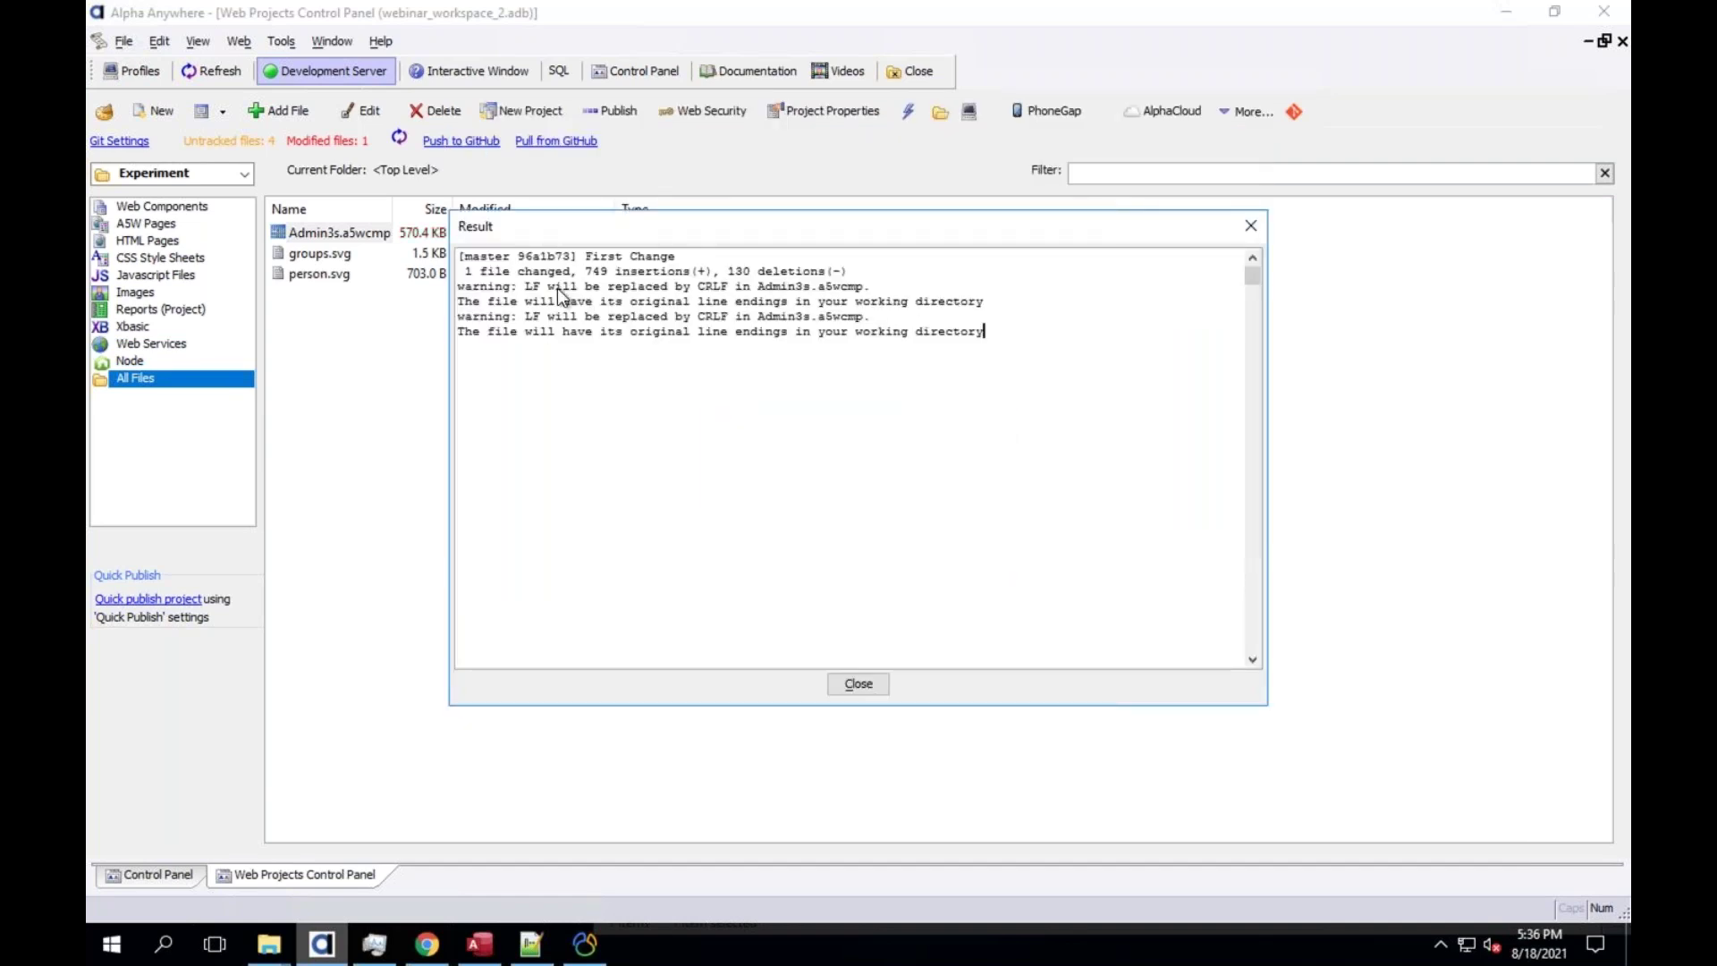
# Close the commit Result dialog
pyautogui.click(858, 683)
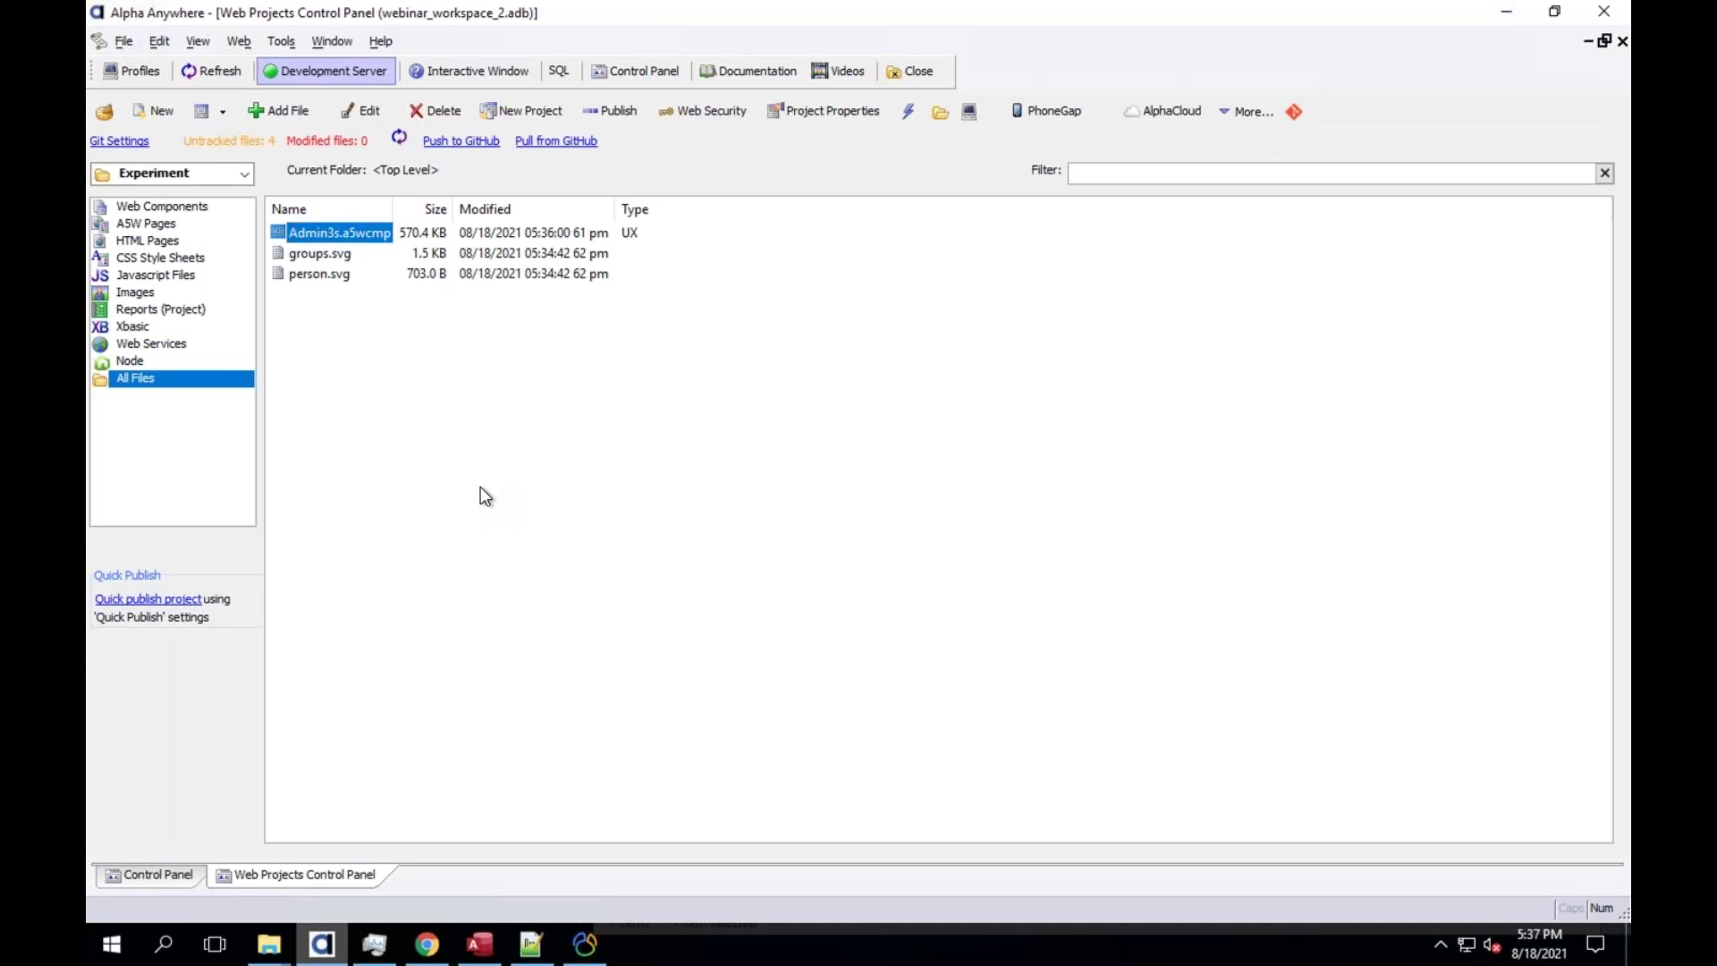
# Check Admin3s's context actions, then show the project dropdown with api_backend, Default and Experiment
pyautogui.rightClick(355, 235)
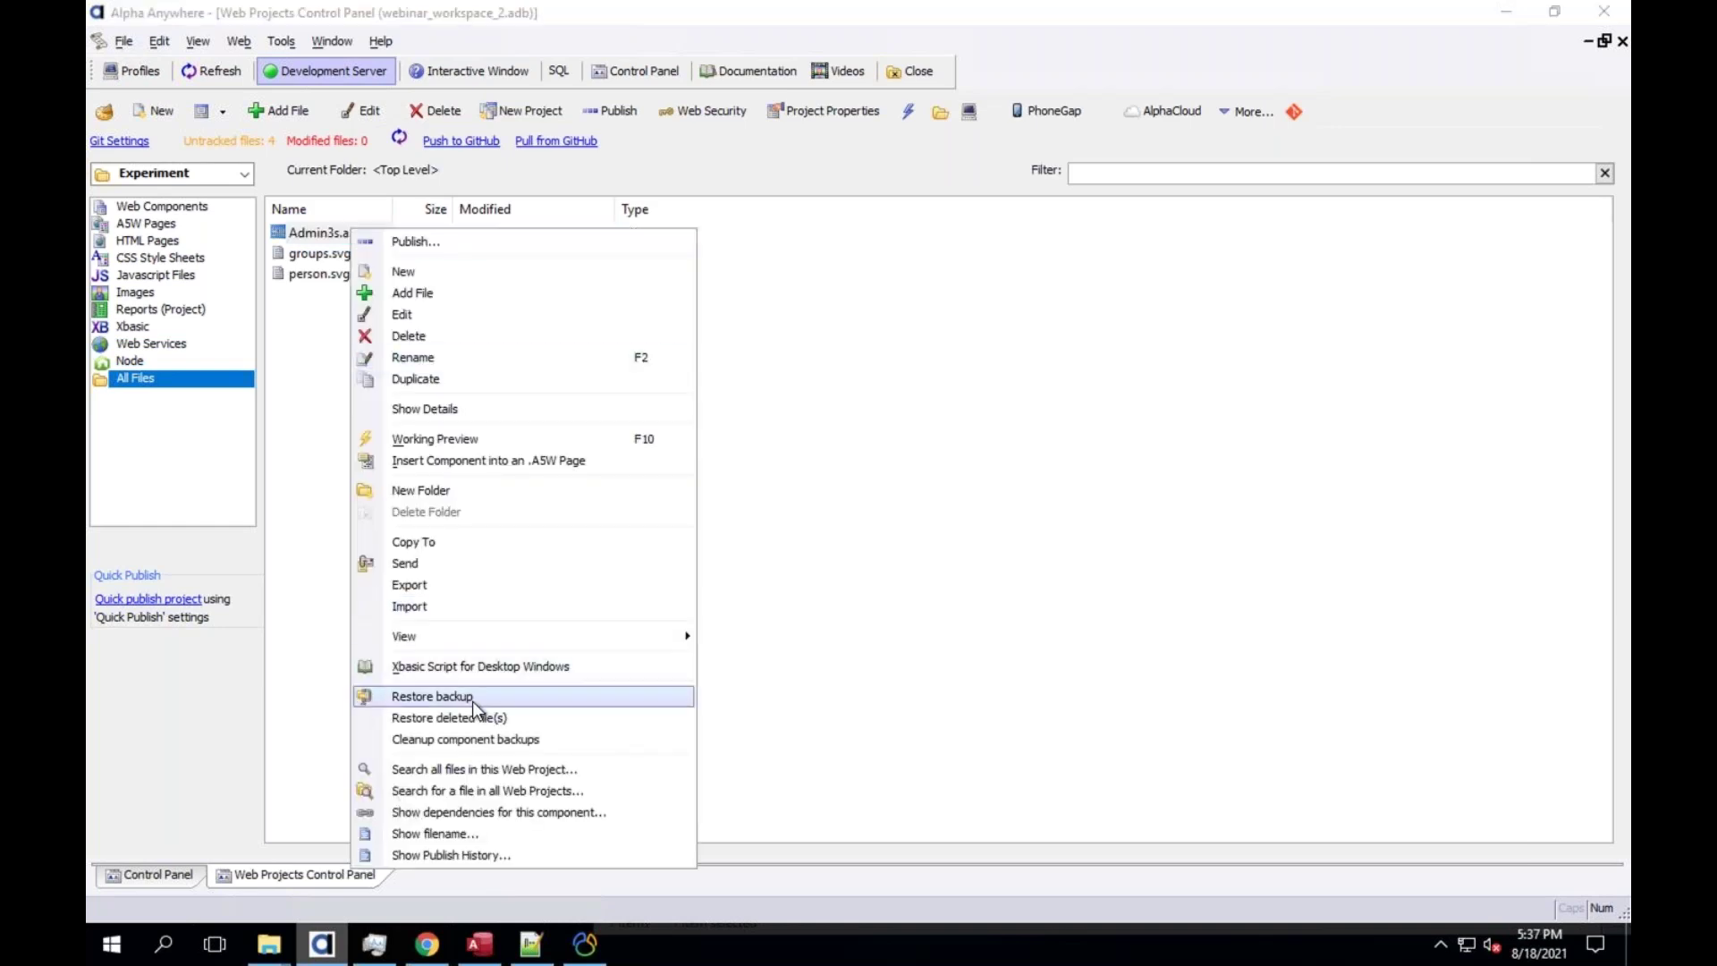
pyautogui.click(799, 356)
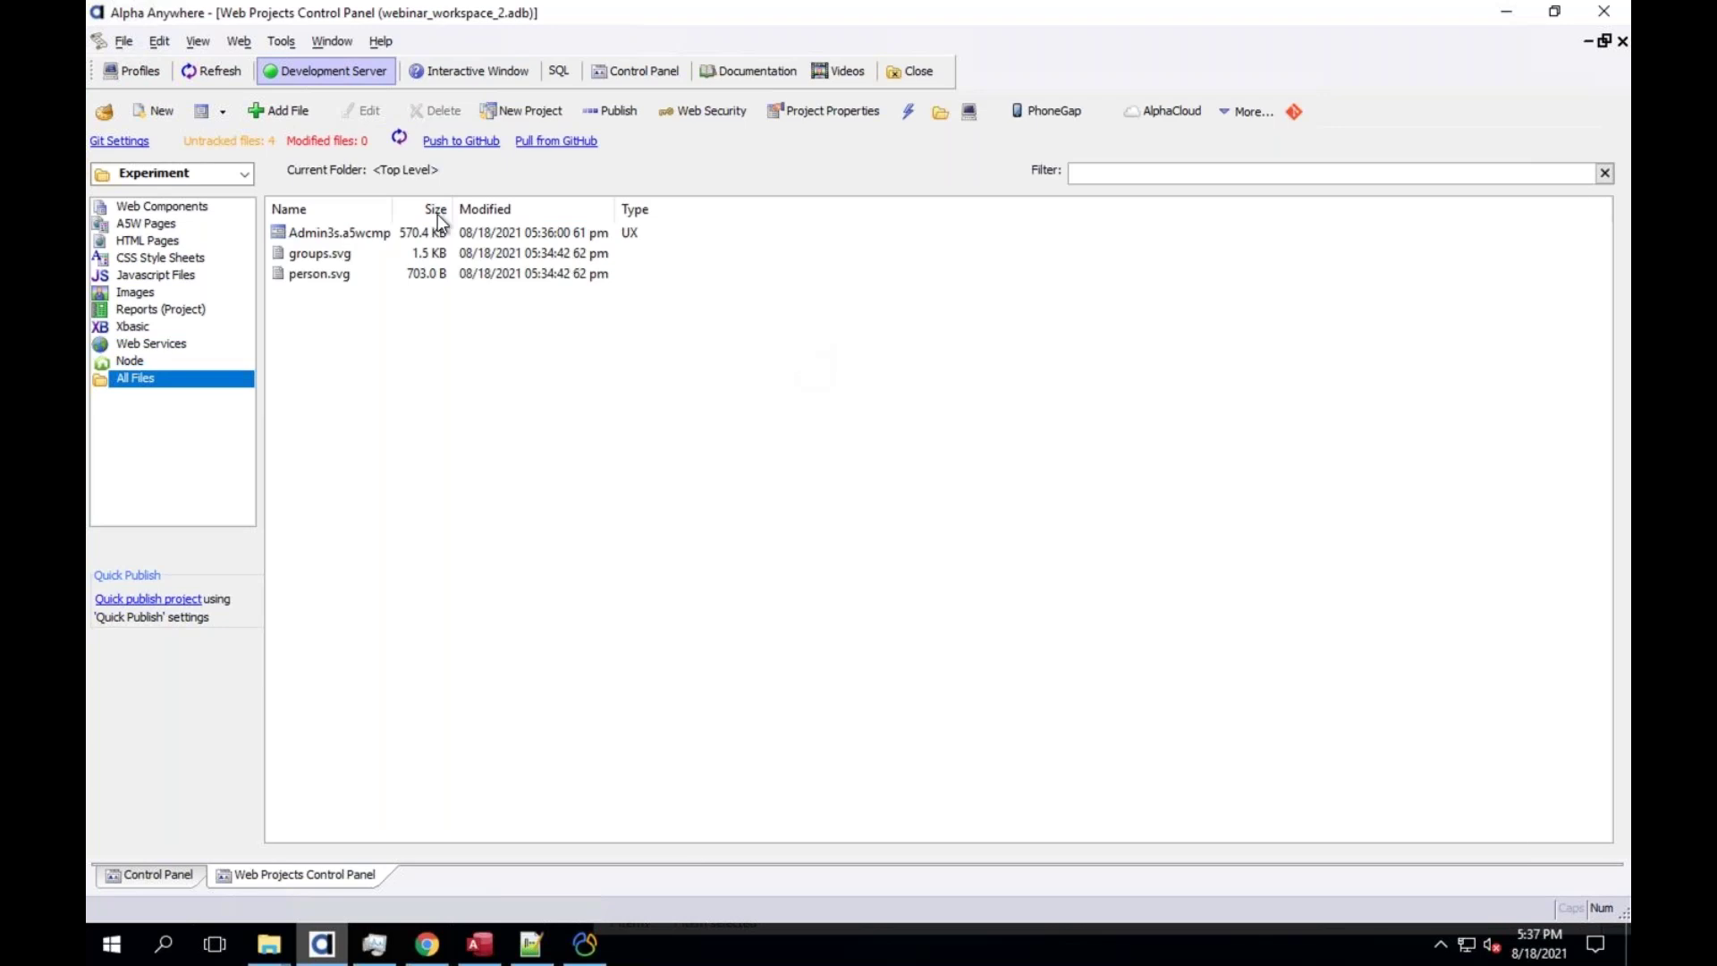
pyautogui.click(177, 179)
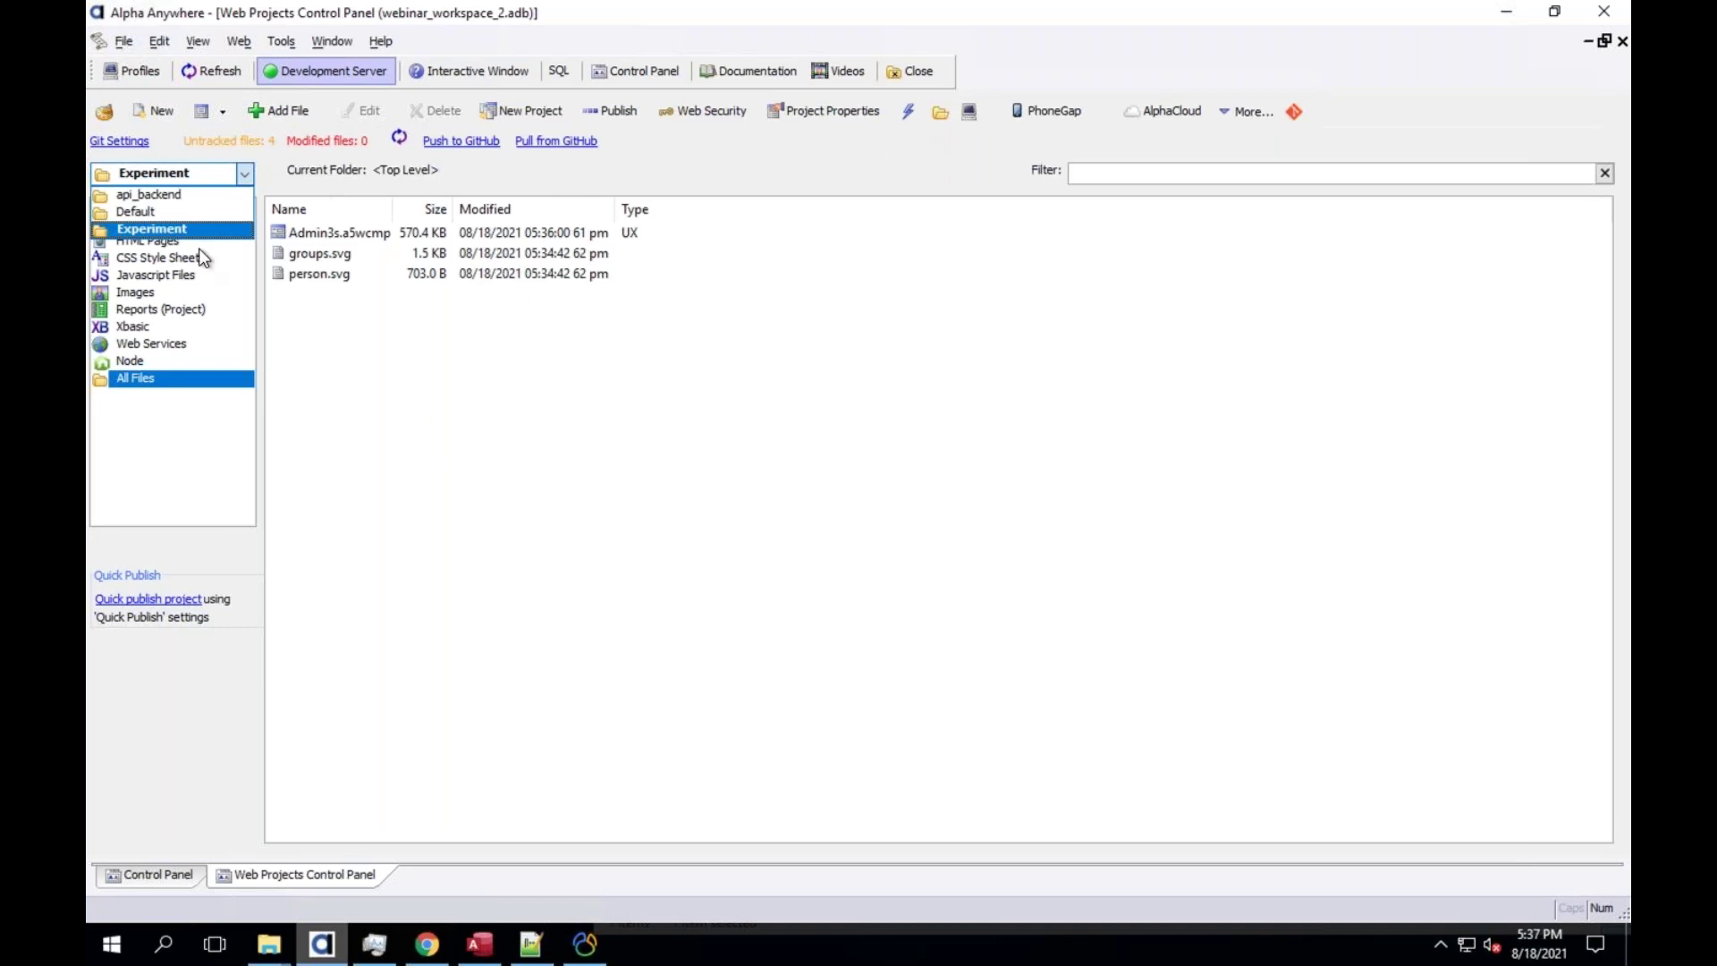
pyautogui.click(148, 177)
pyautogui.click(148, 176)
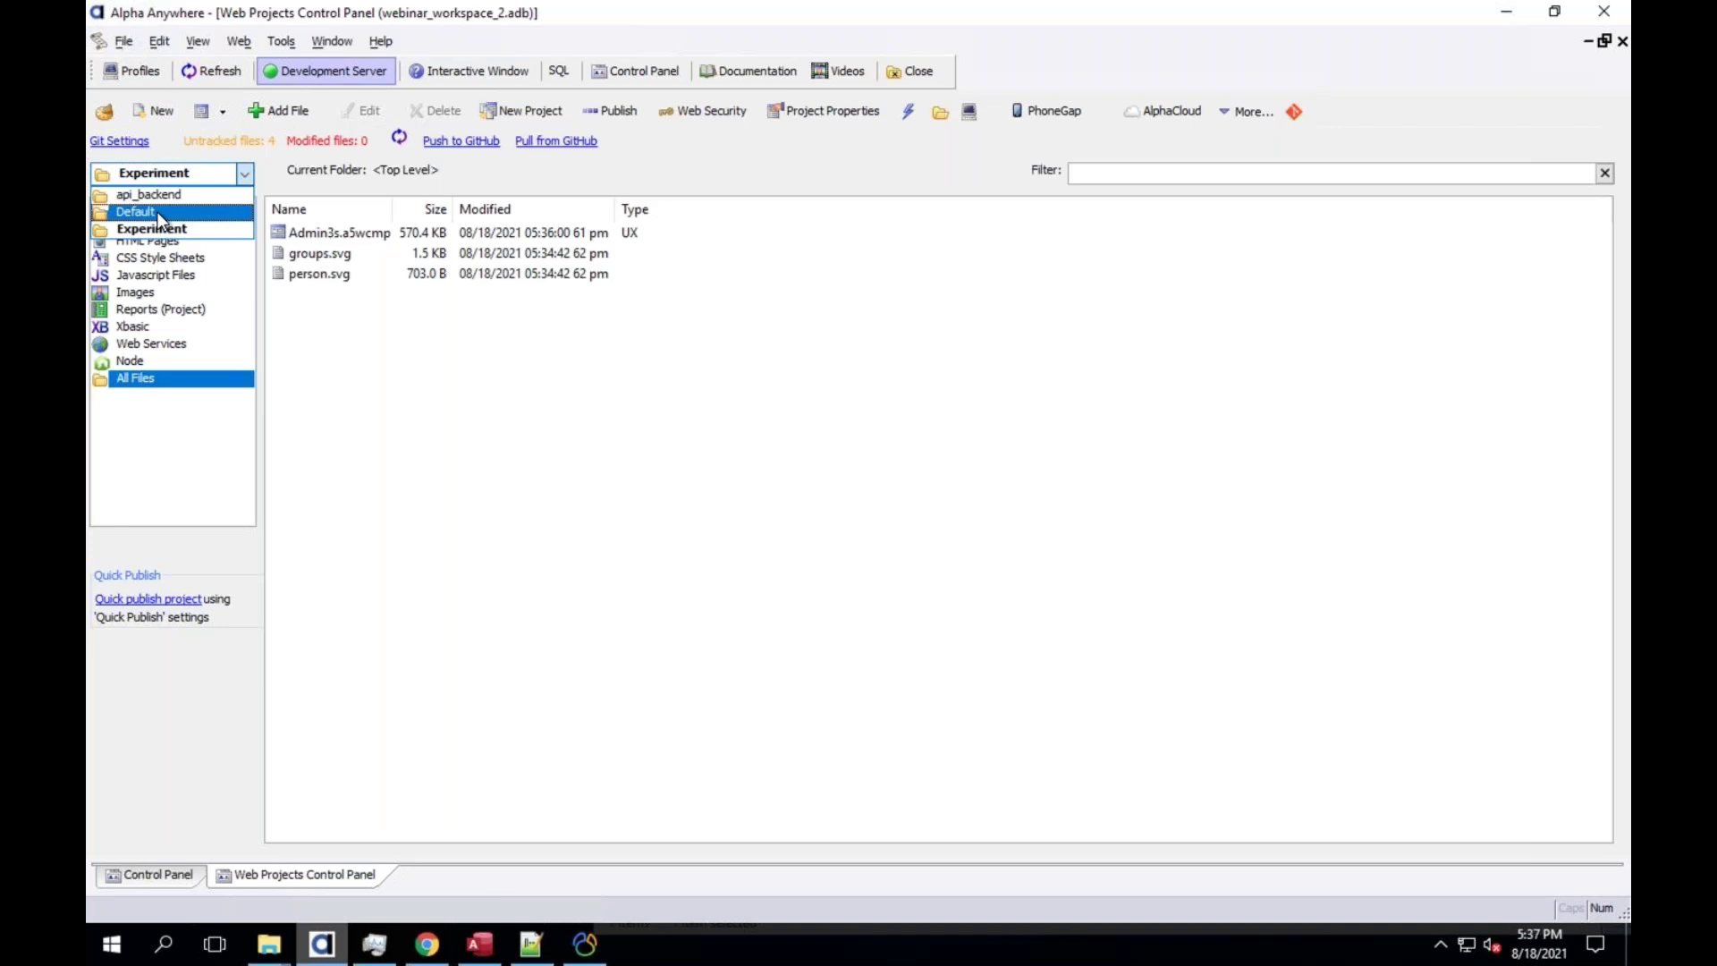
# Bring Keynote to the front, flip through slides 5–7 and Cloning, and end on slide 3, New Workspace Agenda
pyautogui.hotkey('ctrl', 'Up')
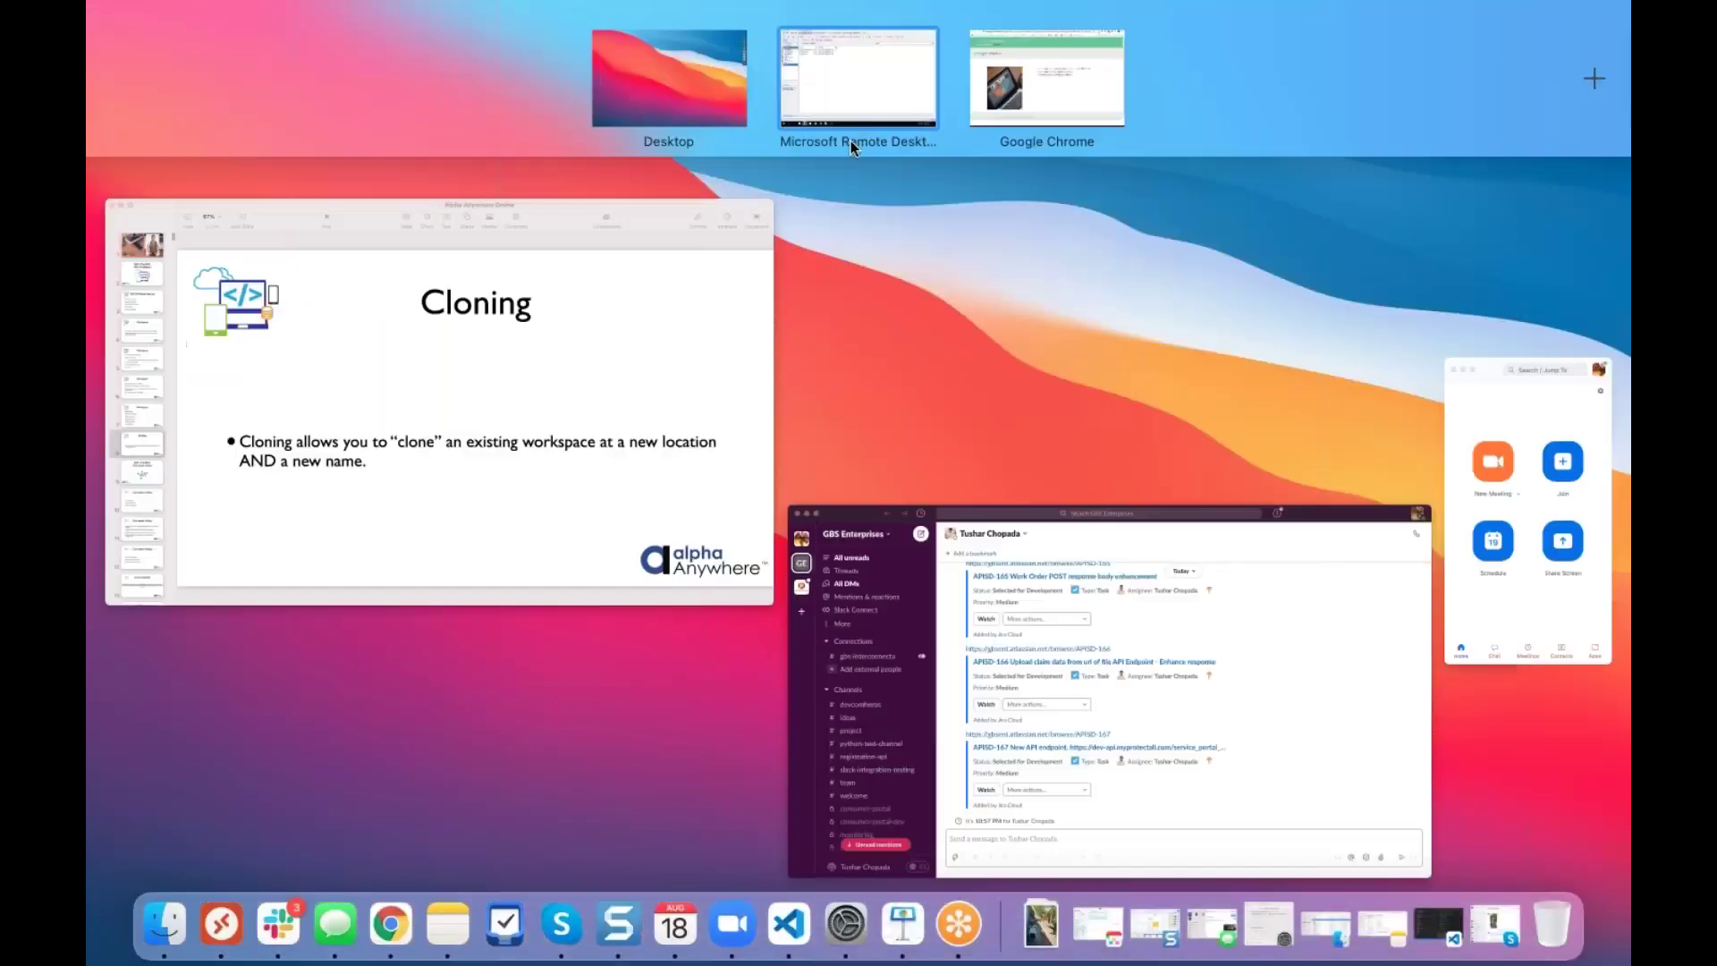
pyautogui.click(660, 257)
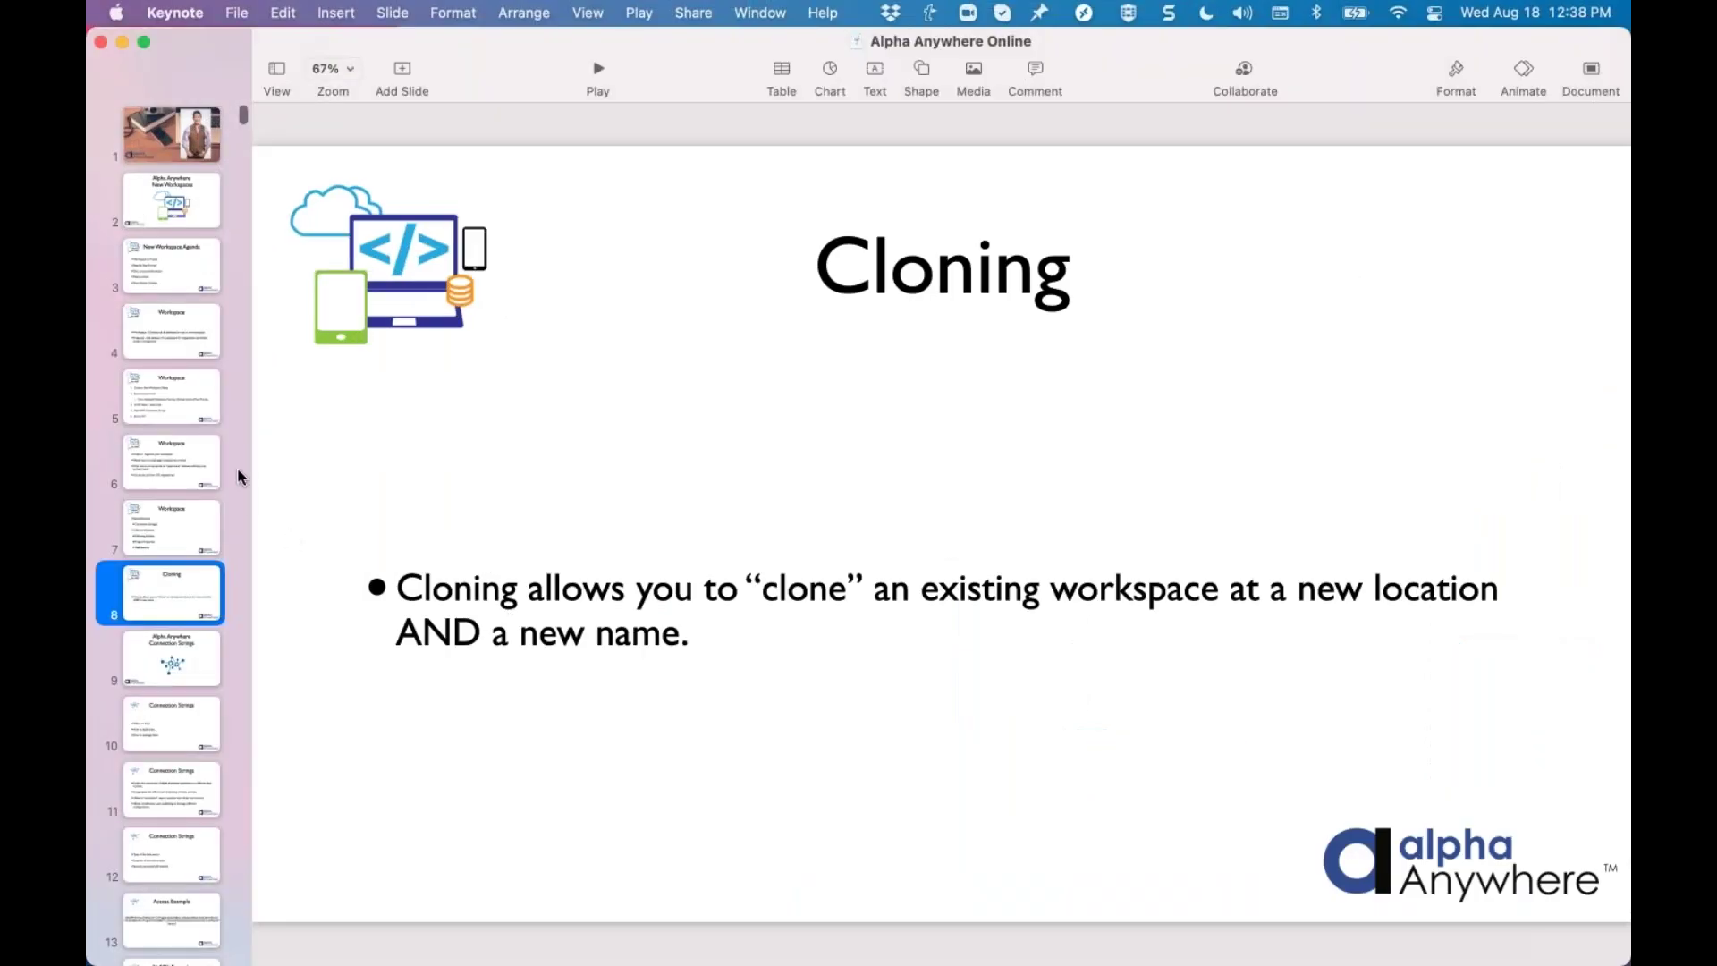
pyautogui.click(204, 460)
pyautogui.click(181, 530)
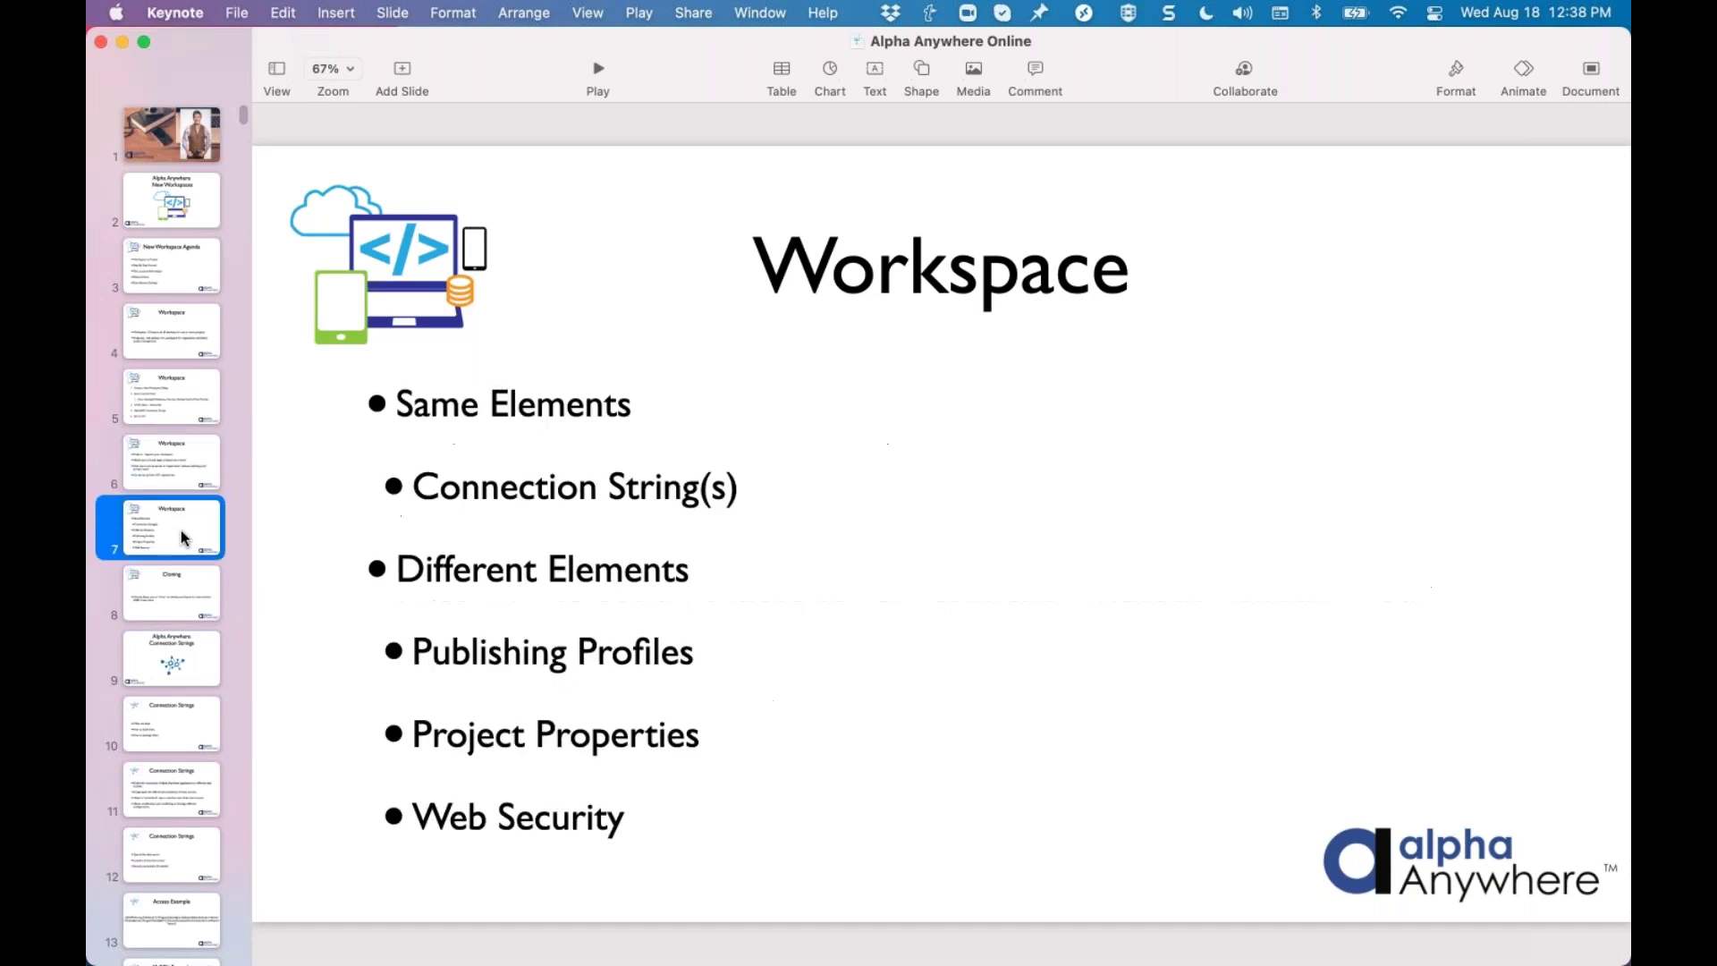
pyautogui.click(161, 386)
pyautogui.click(158, 485)
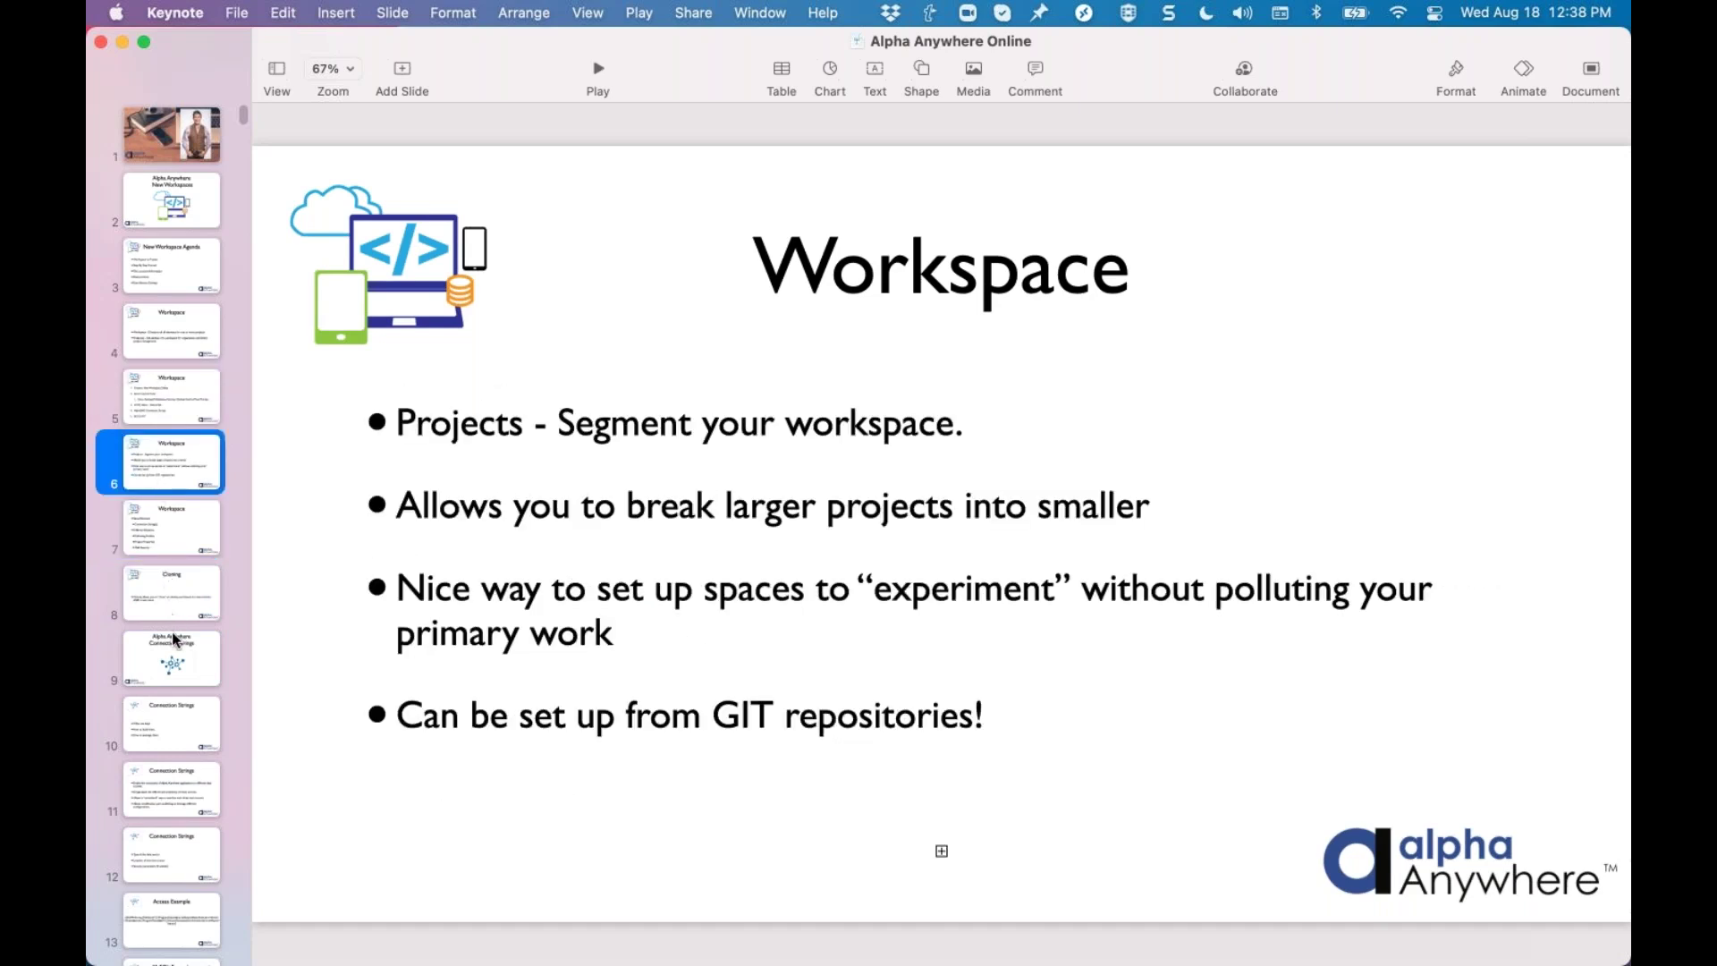
pyautogui.click(179, 620)
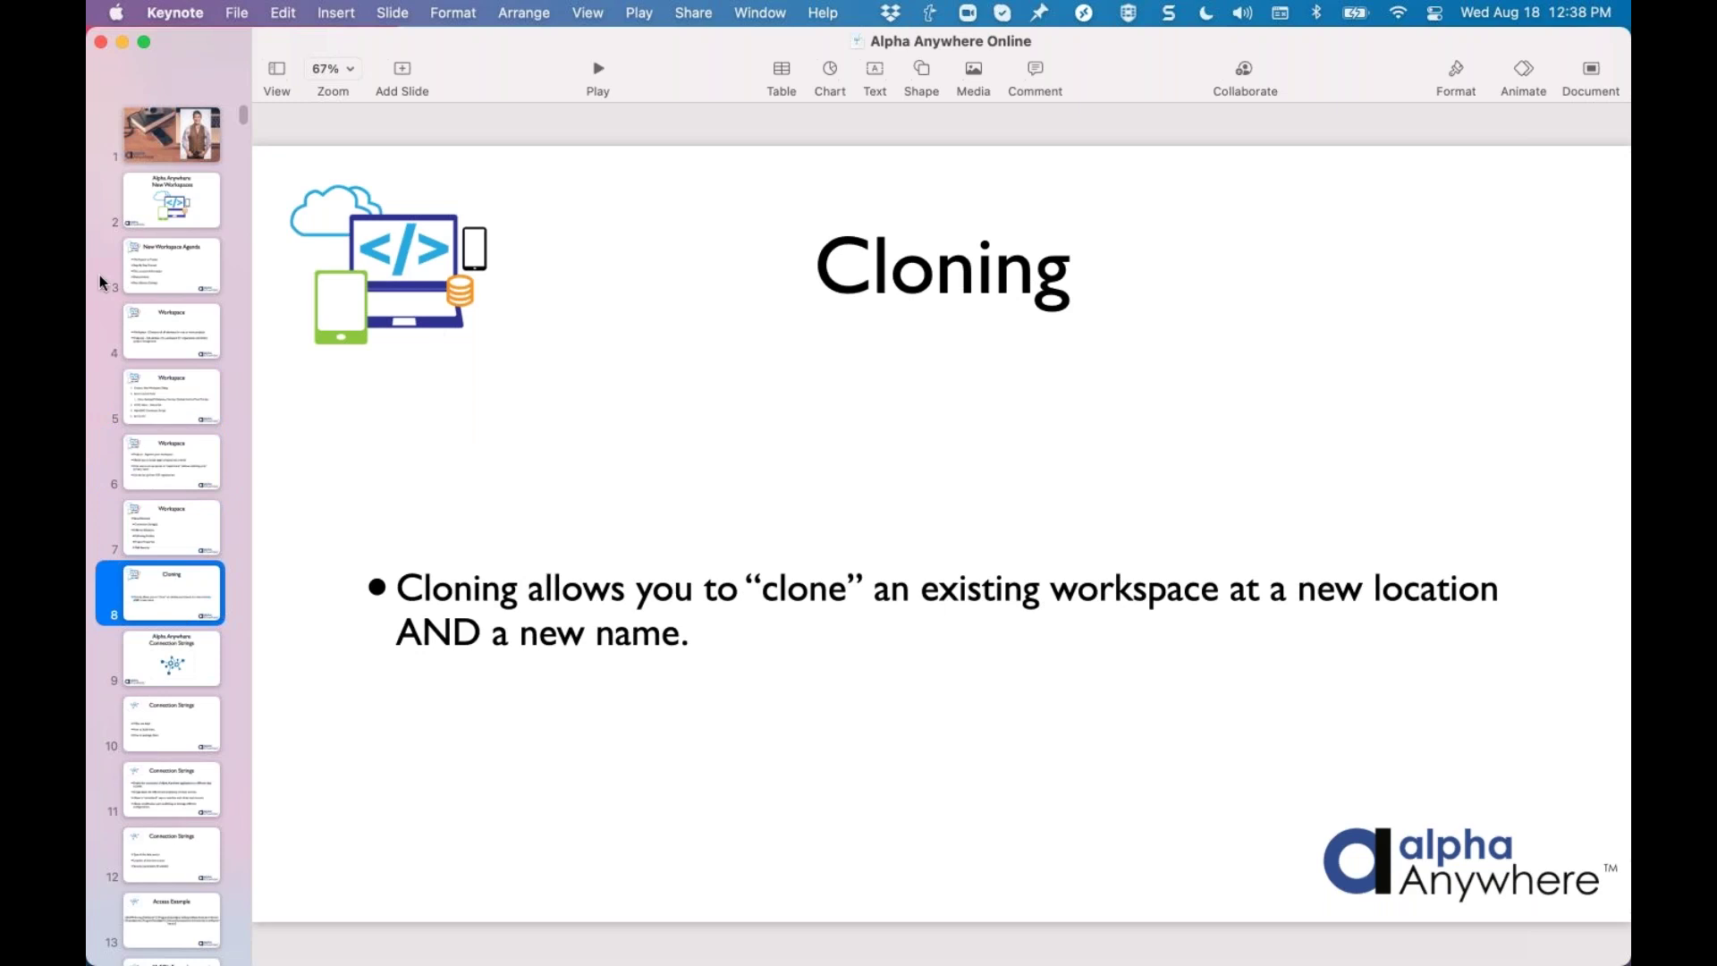
pyautogui.click(165, 277)
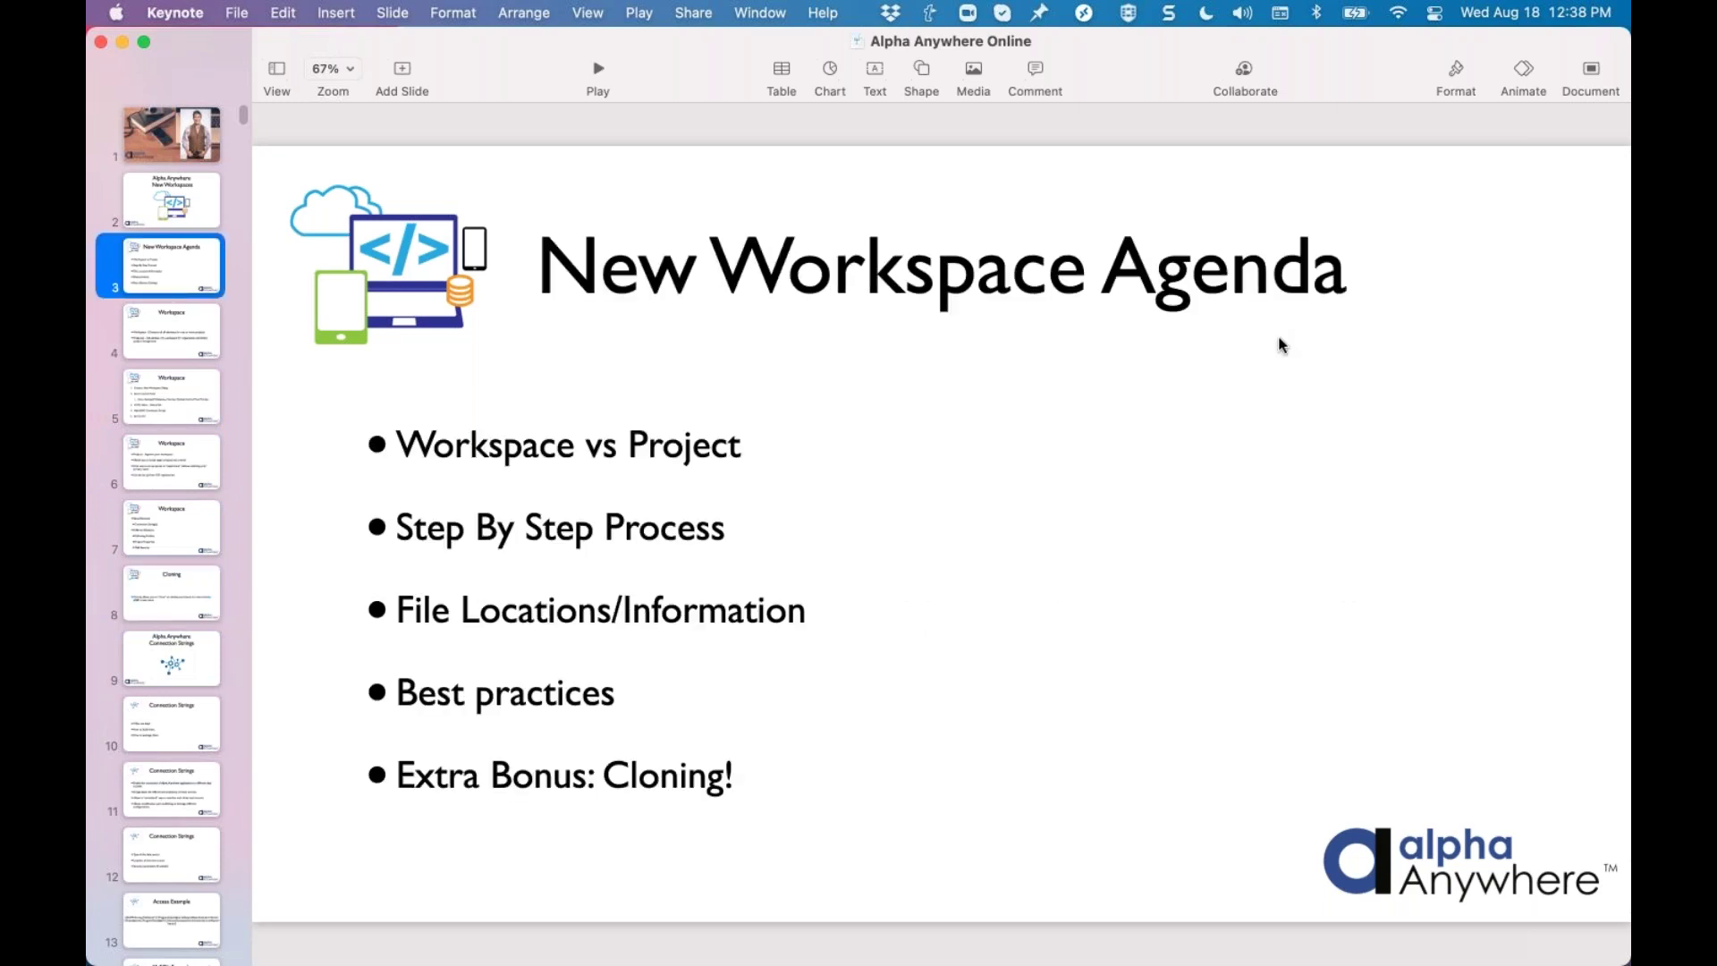
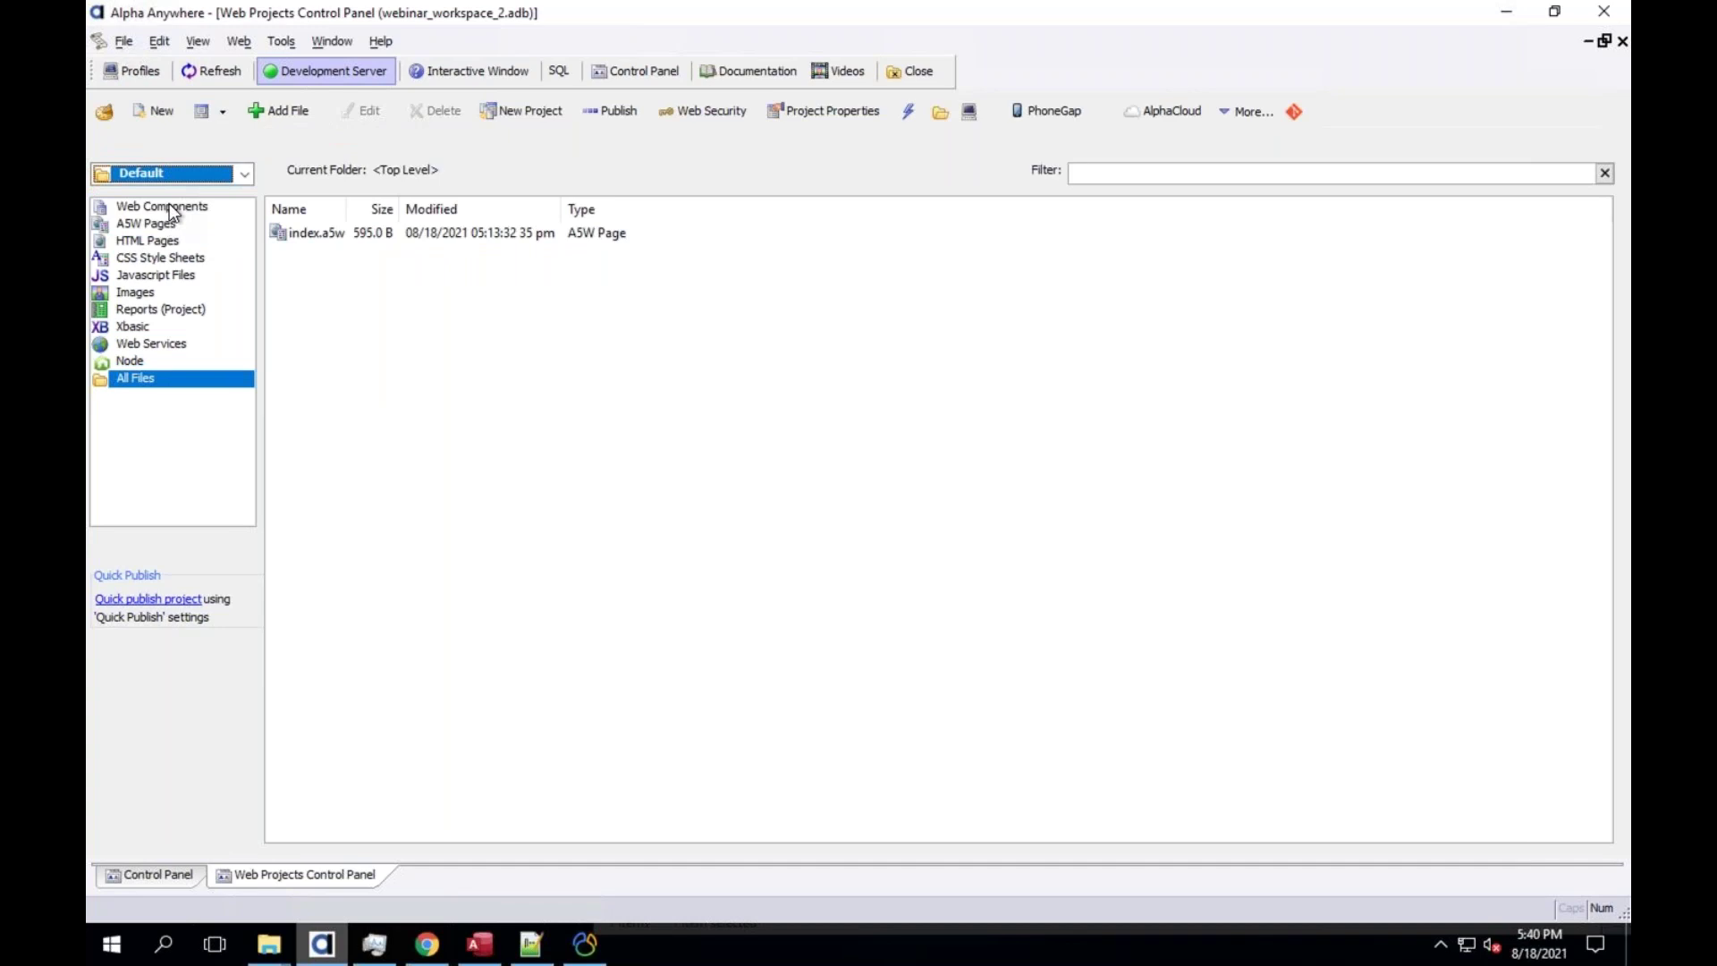
# Create a new UX web component from the blank template
pyautogui.click(158, 111)
pyautogui.click(1018, 740)
pyautogui.doubleClick(711, 254)
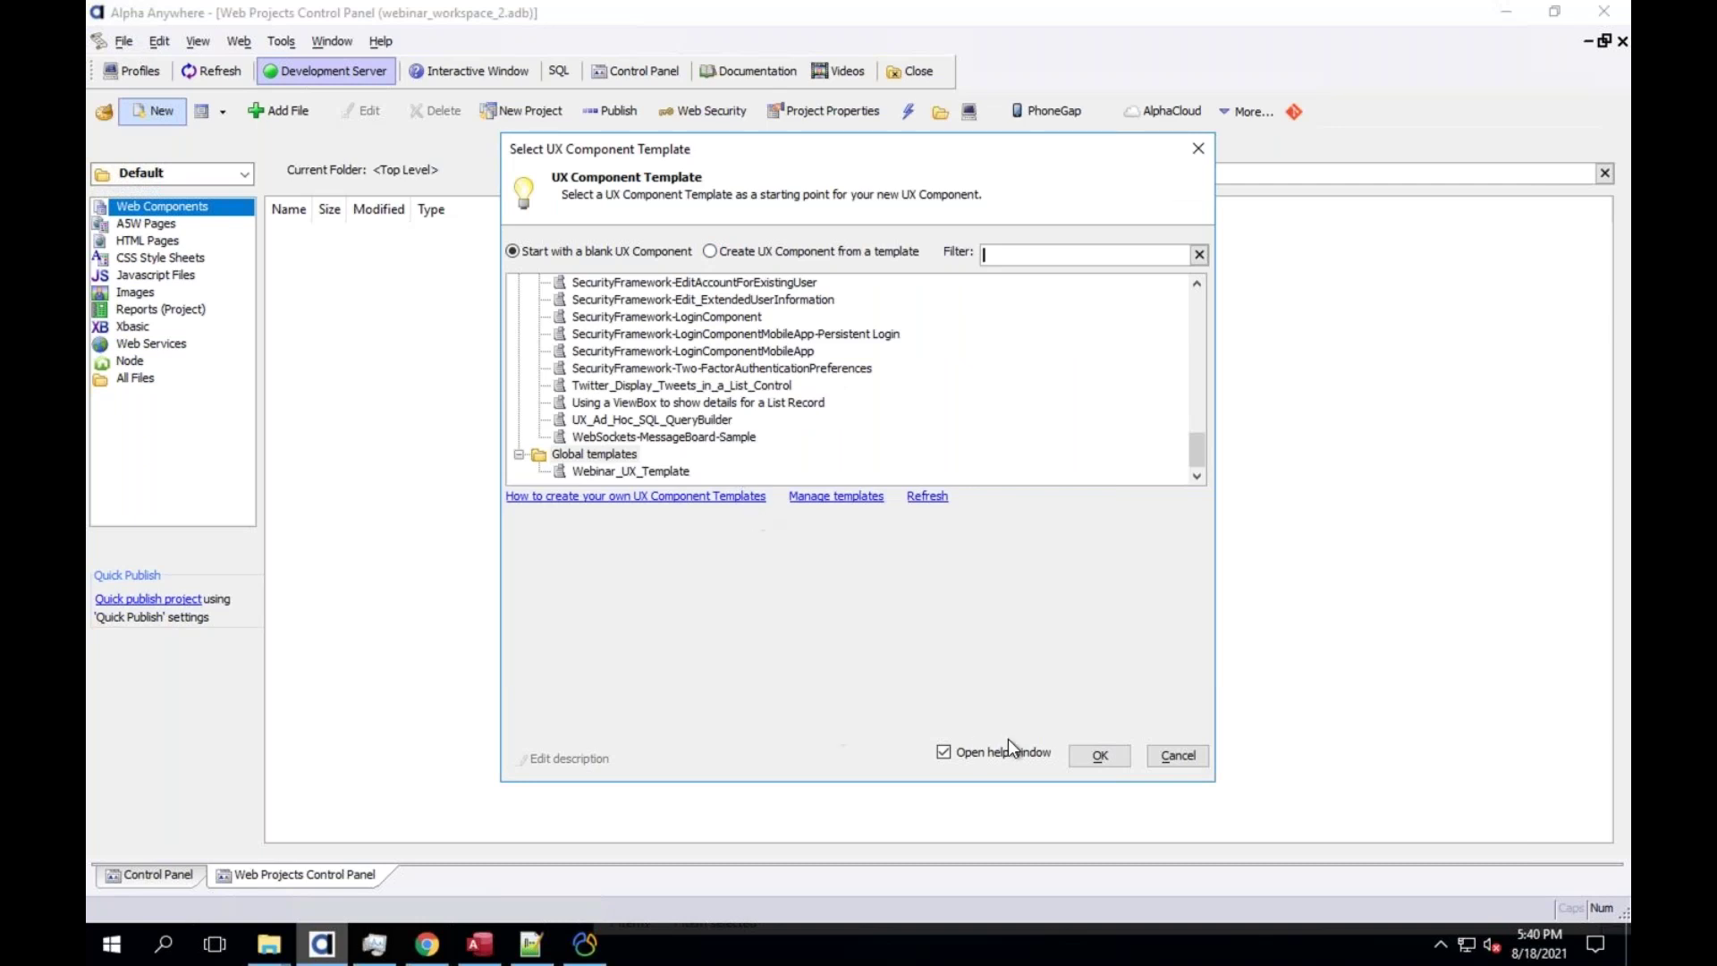
pyautogui.click(1129, 764)
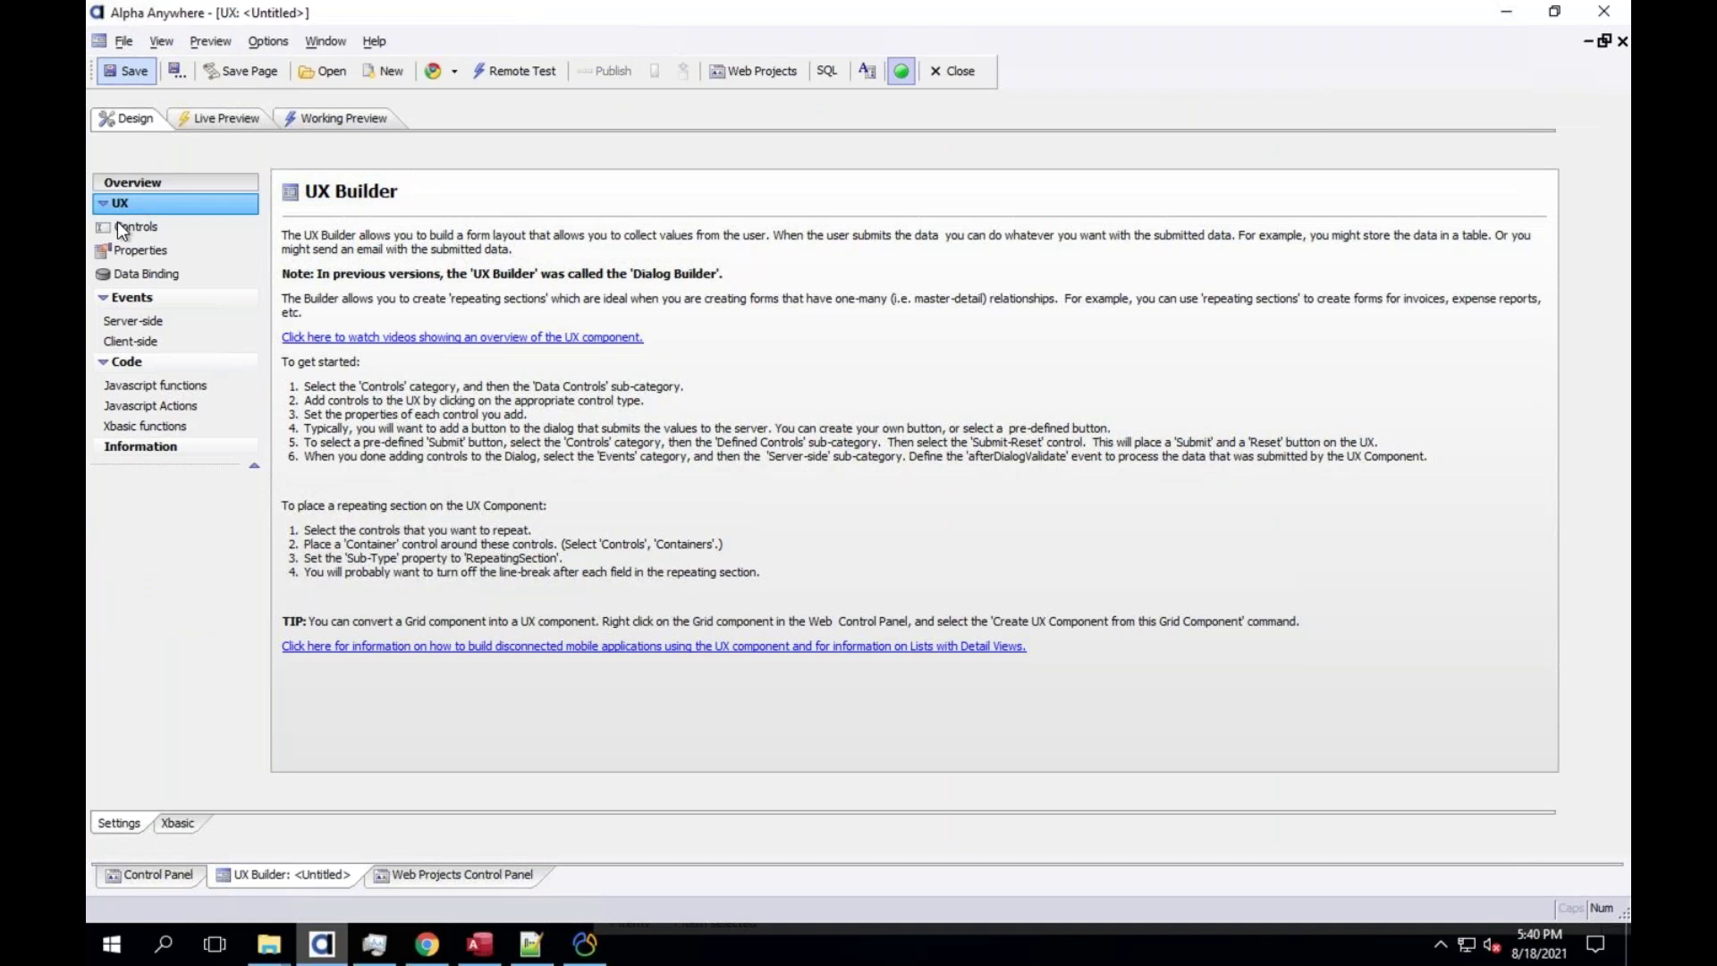
# Add a list named list_customers bound to the AADemo-Northwind Customers table
pyautogui.click(125, 226)
pyautogui.click(163, 653)
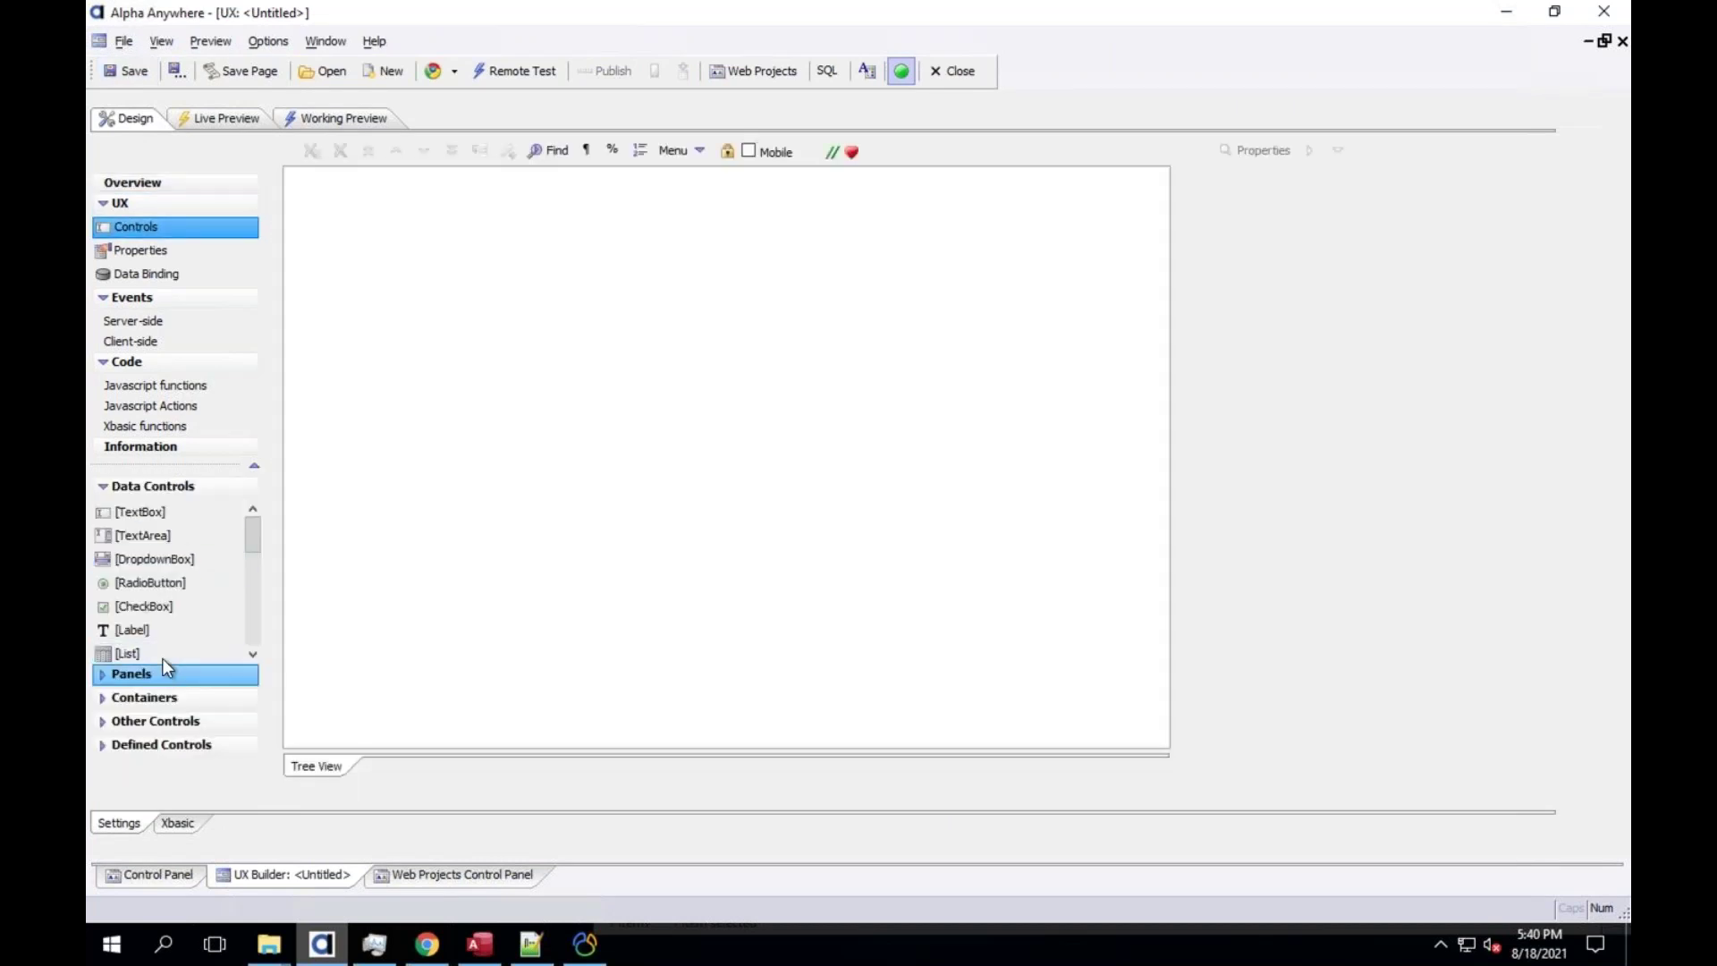
pyautogui.write('list_customers')
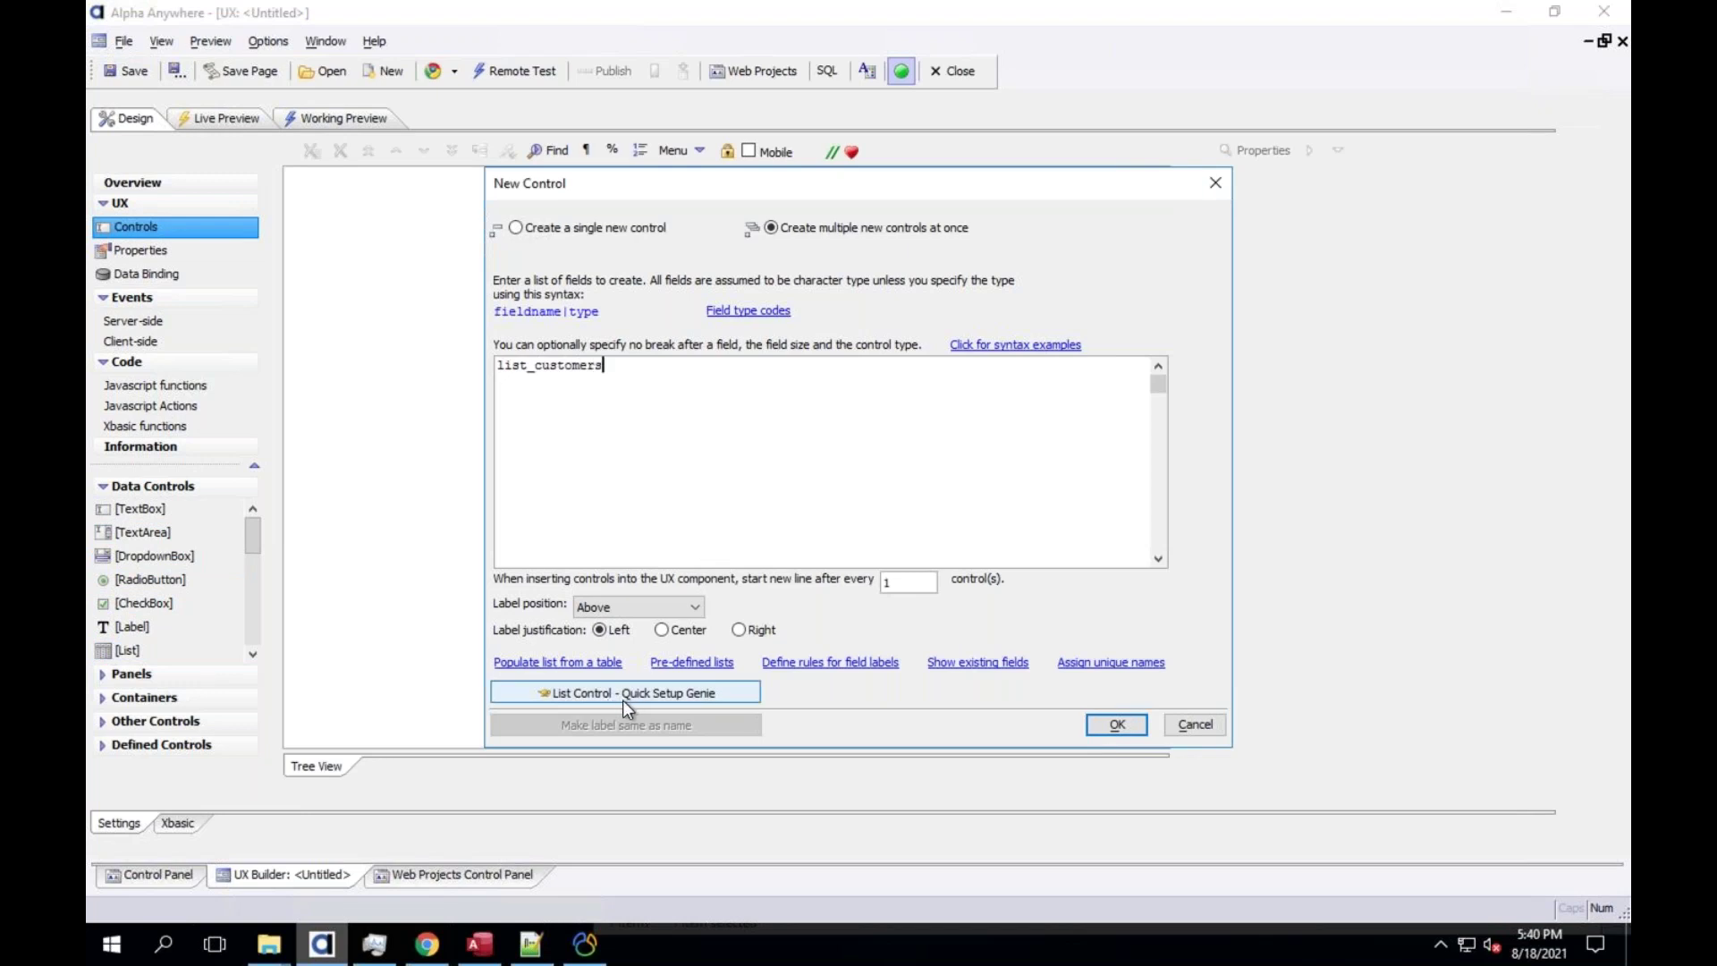
pyautogui.click(663, 694)
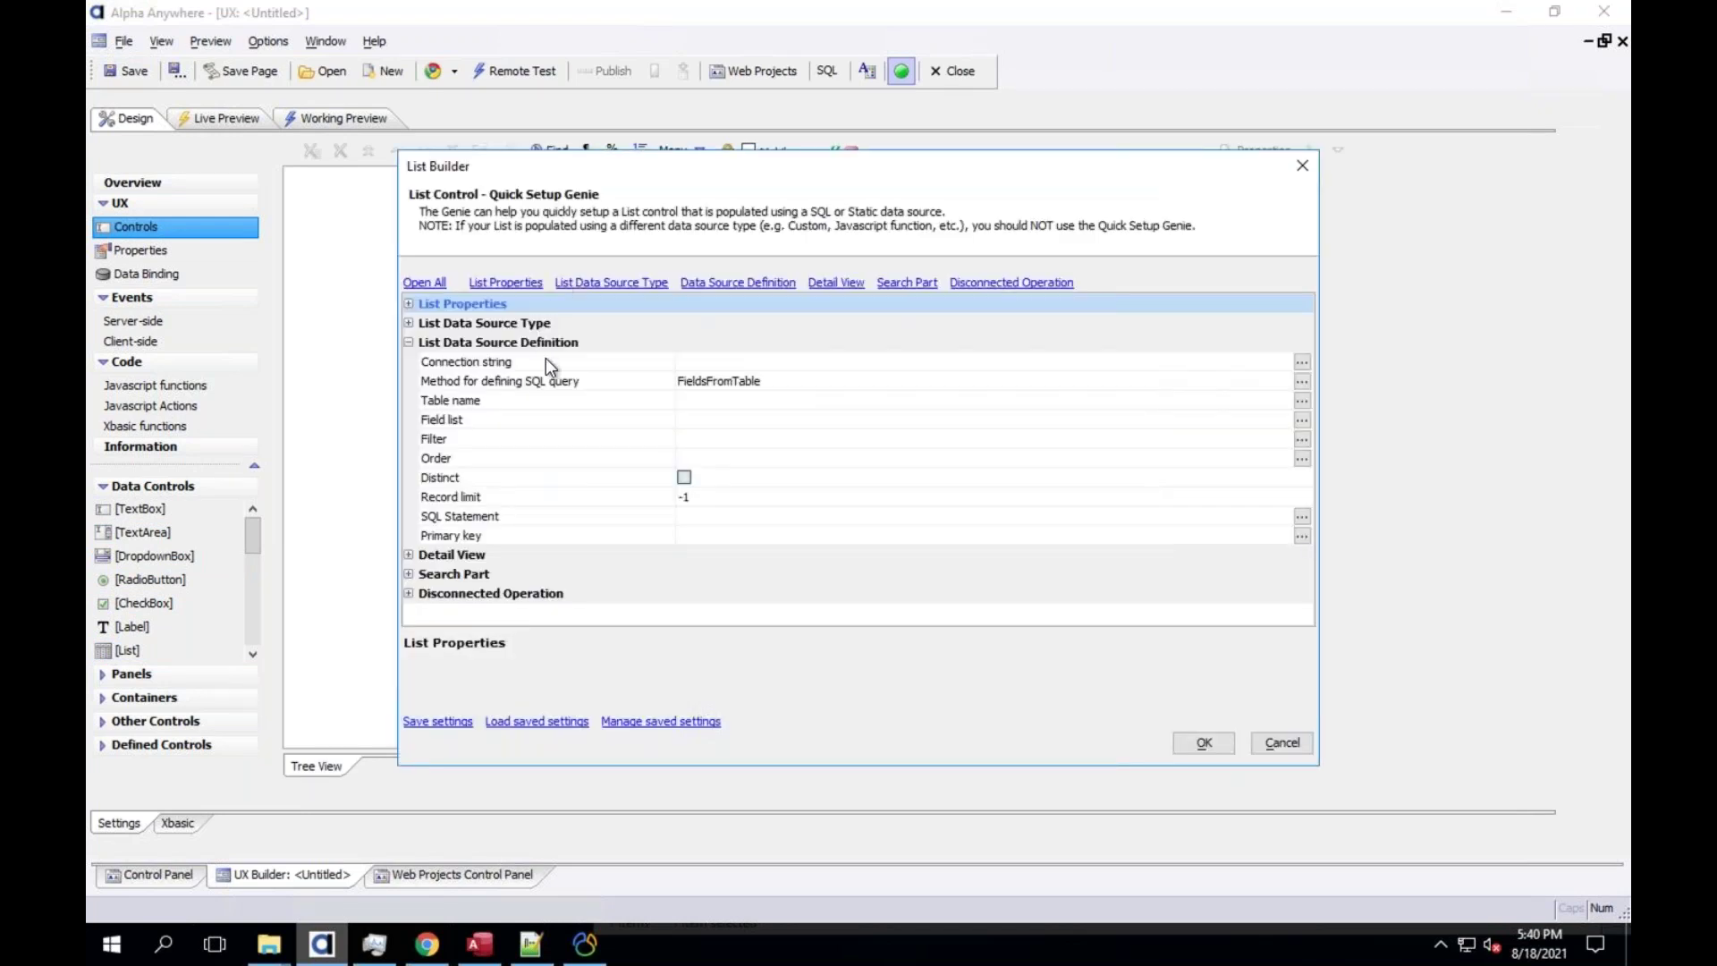
pyautogui.doubleClick(546, 358)
pyautogui.doubleClick(492, 289)
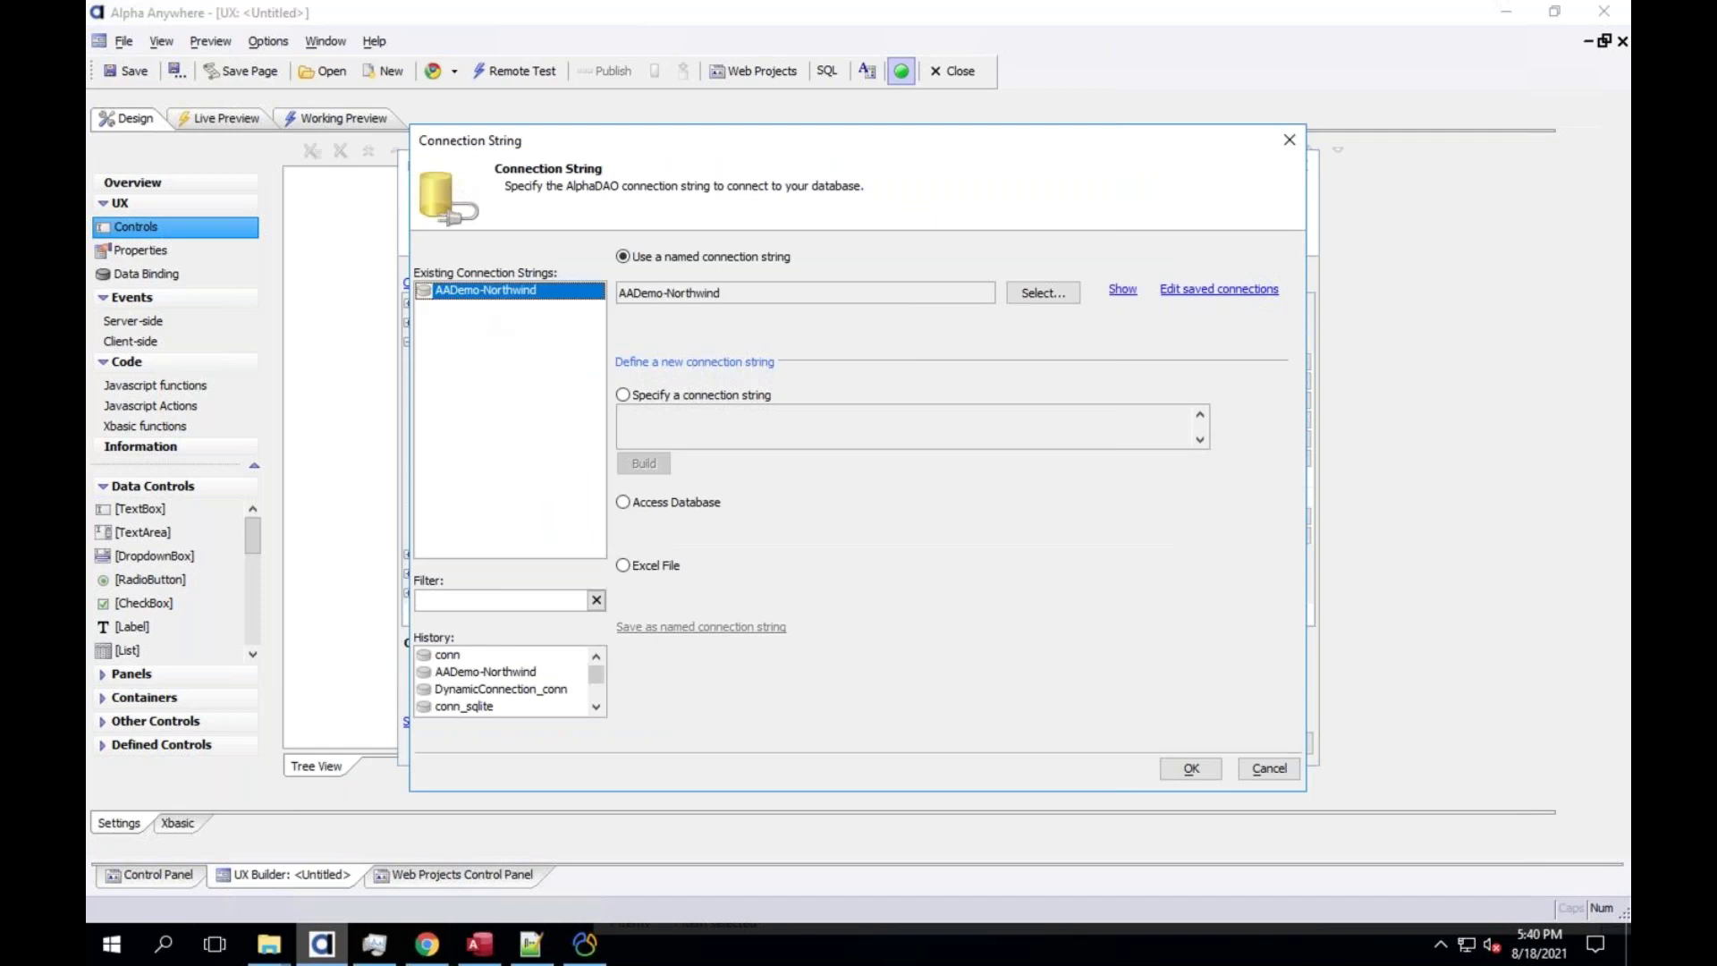
pyautogui.click(504, 405)
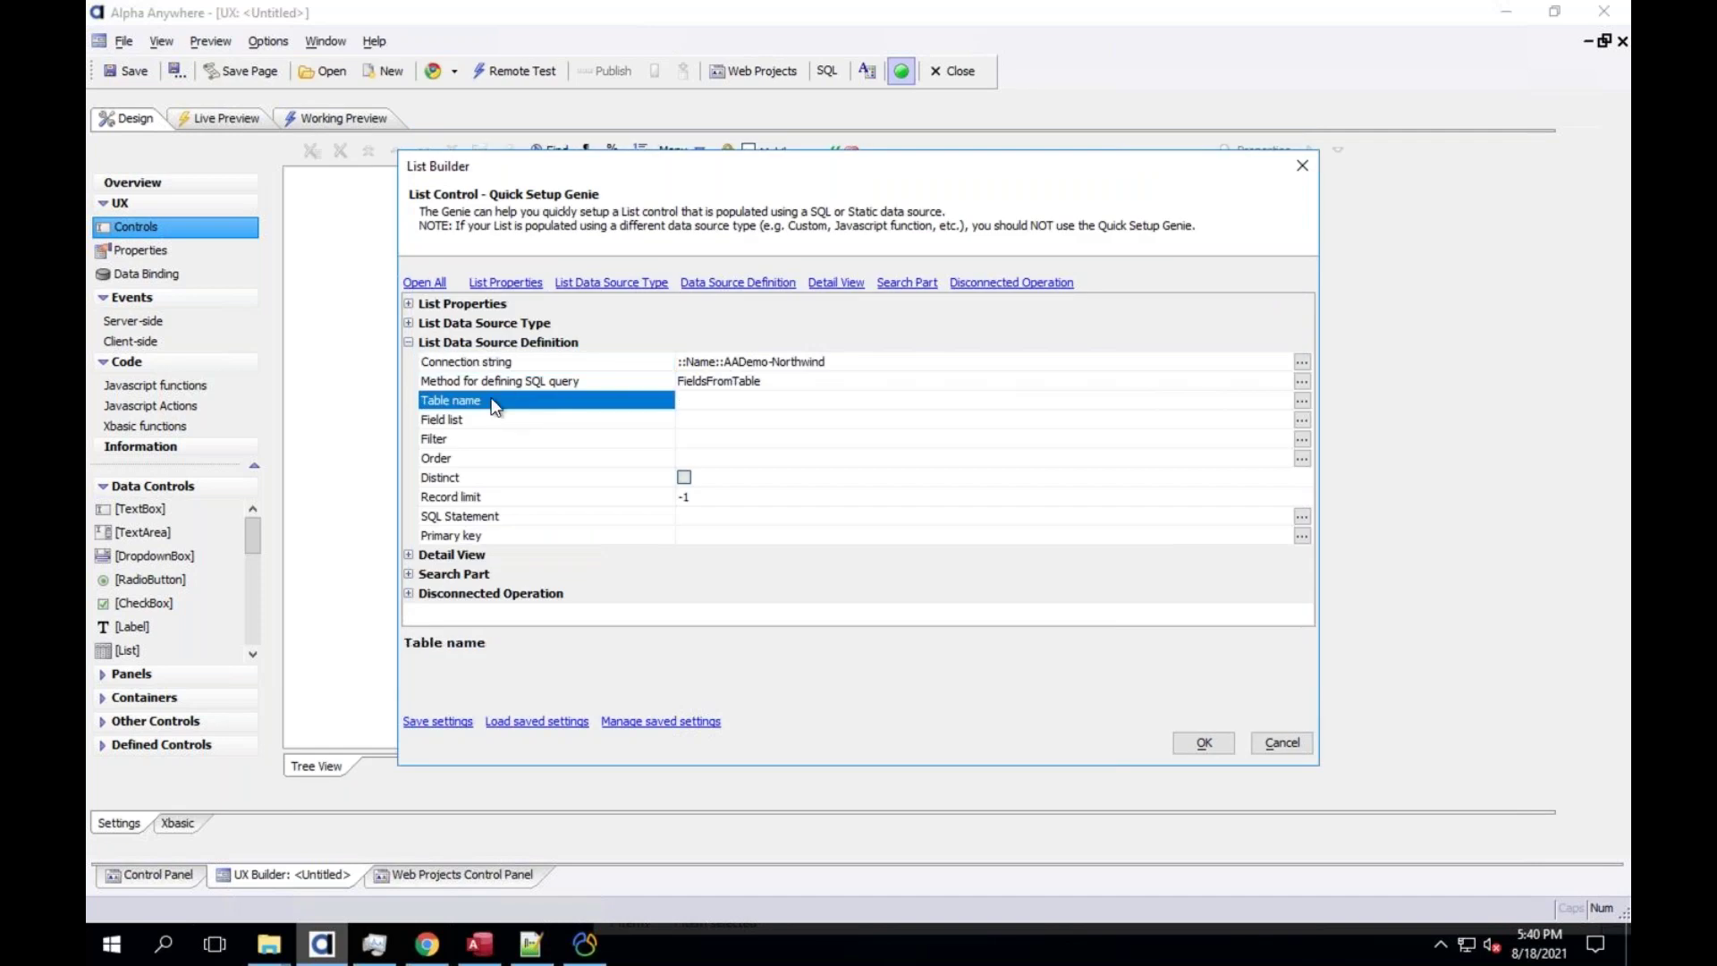
pyautogui.doubleClick(491, 397)
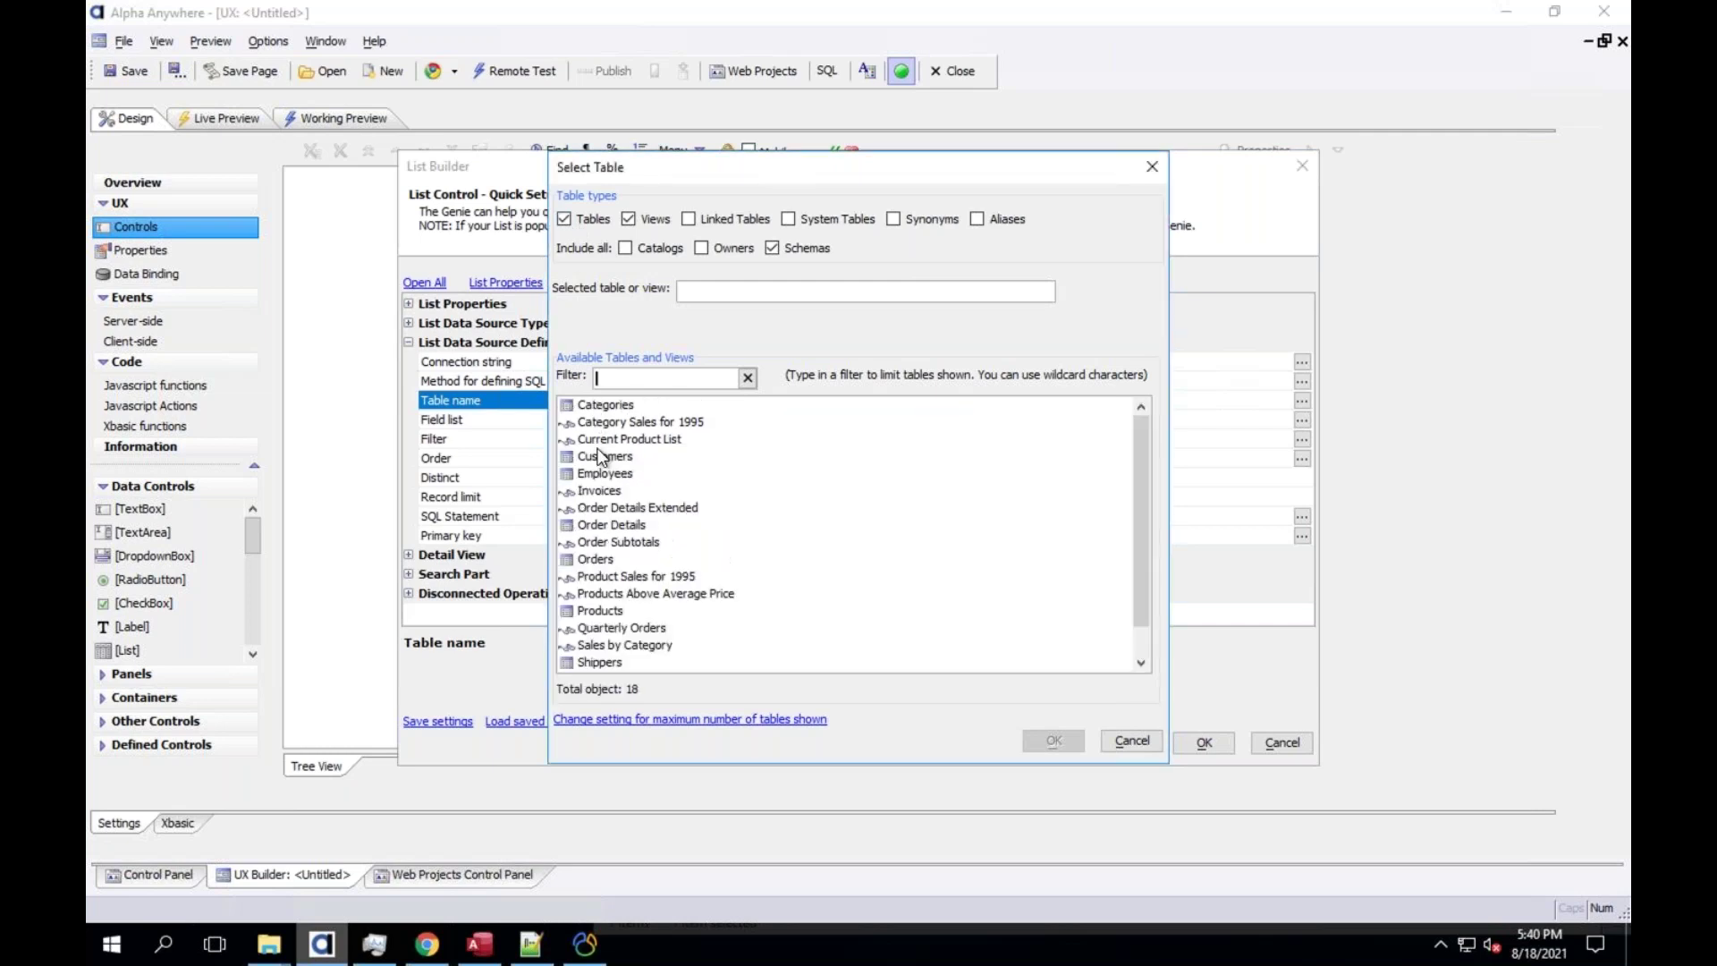
pyautogui.doubleClick(605, 457)
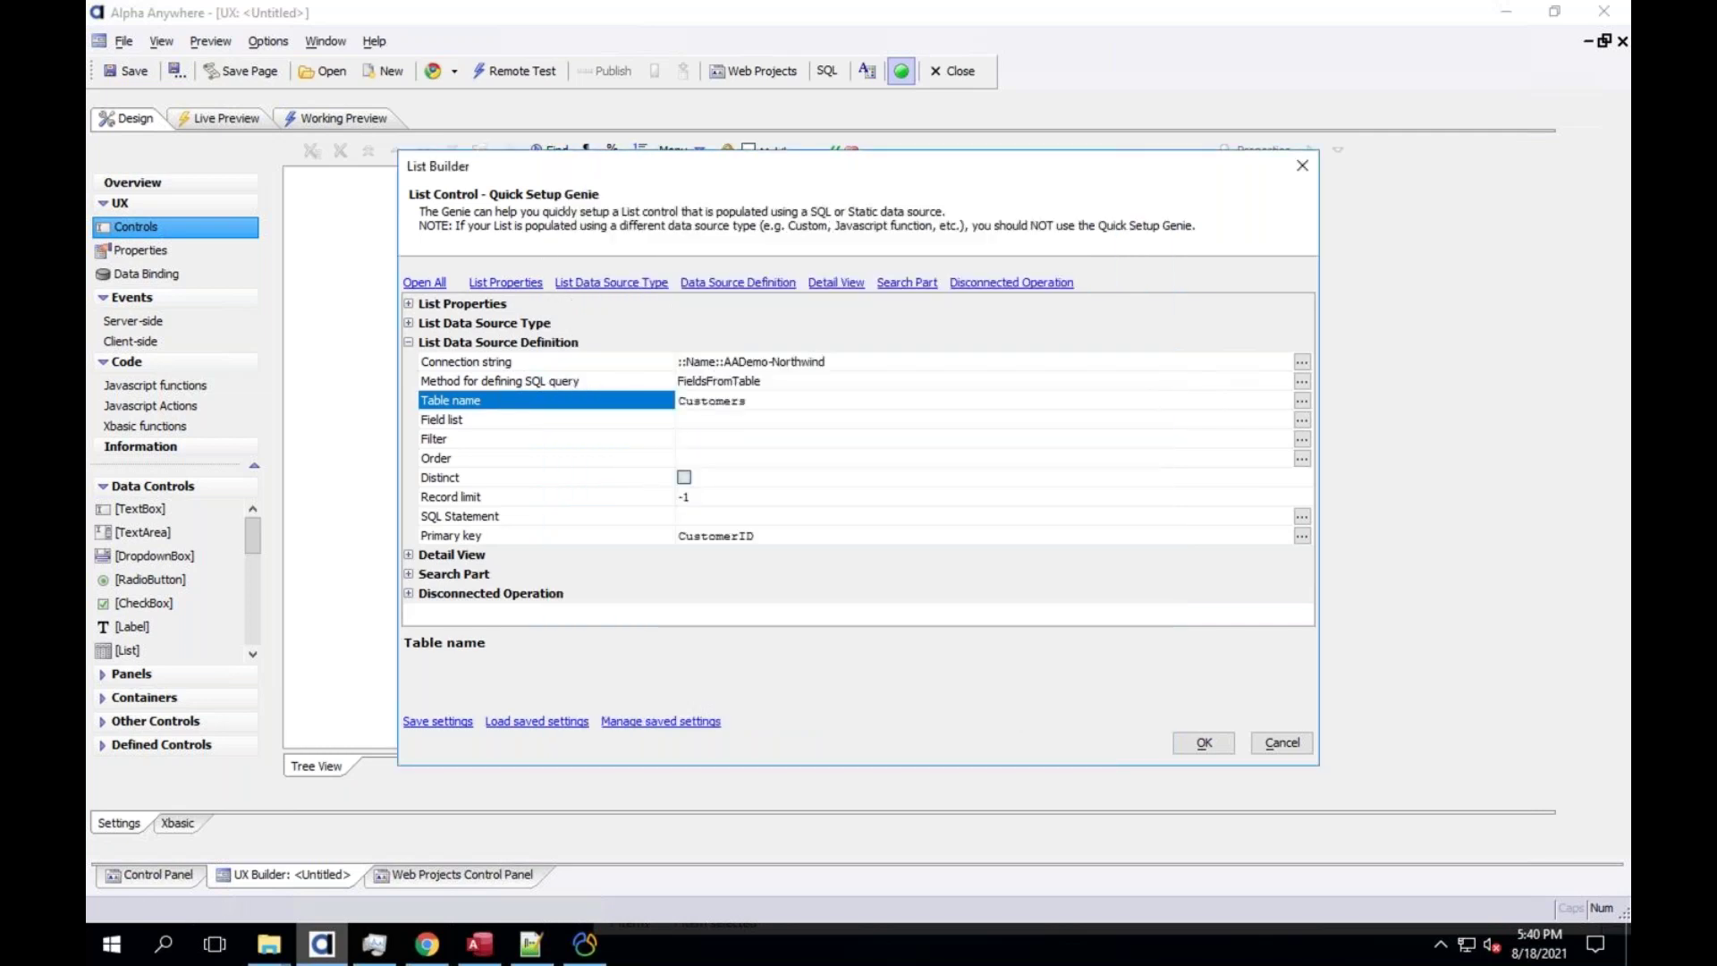
# Show CustomerID, CompanyName, ContactName and Phone in the list, enable a detail view, and insert it
pyautogui.doubleClick(528, 420)
pyautogui.click(596, 347)
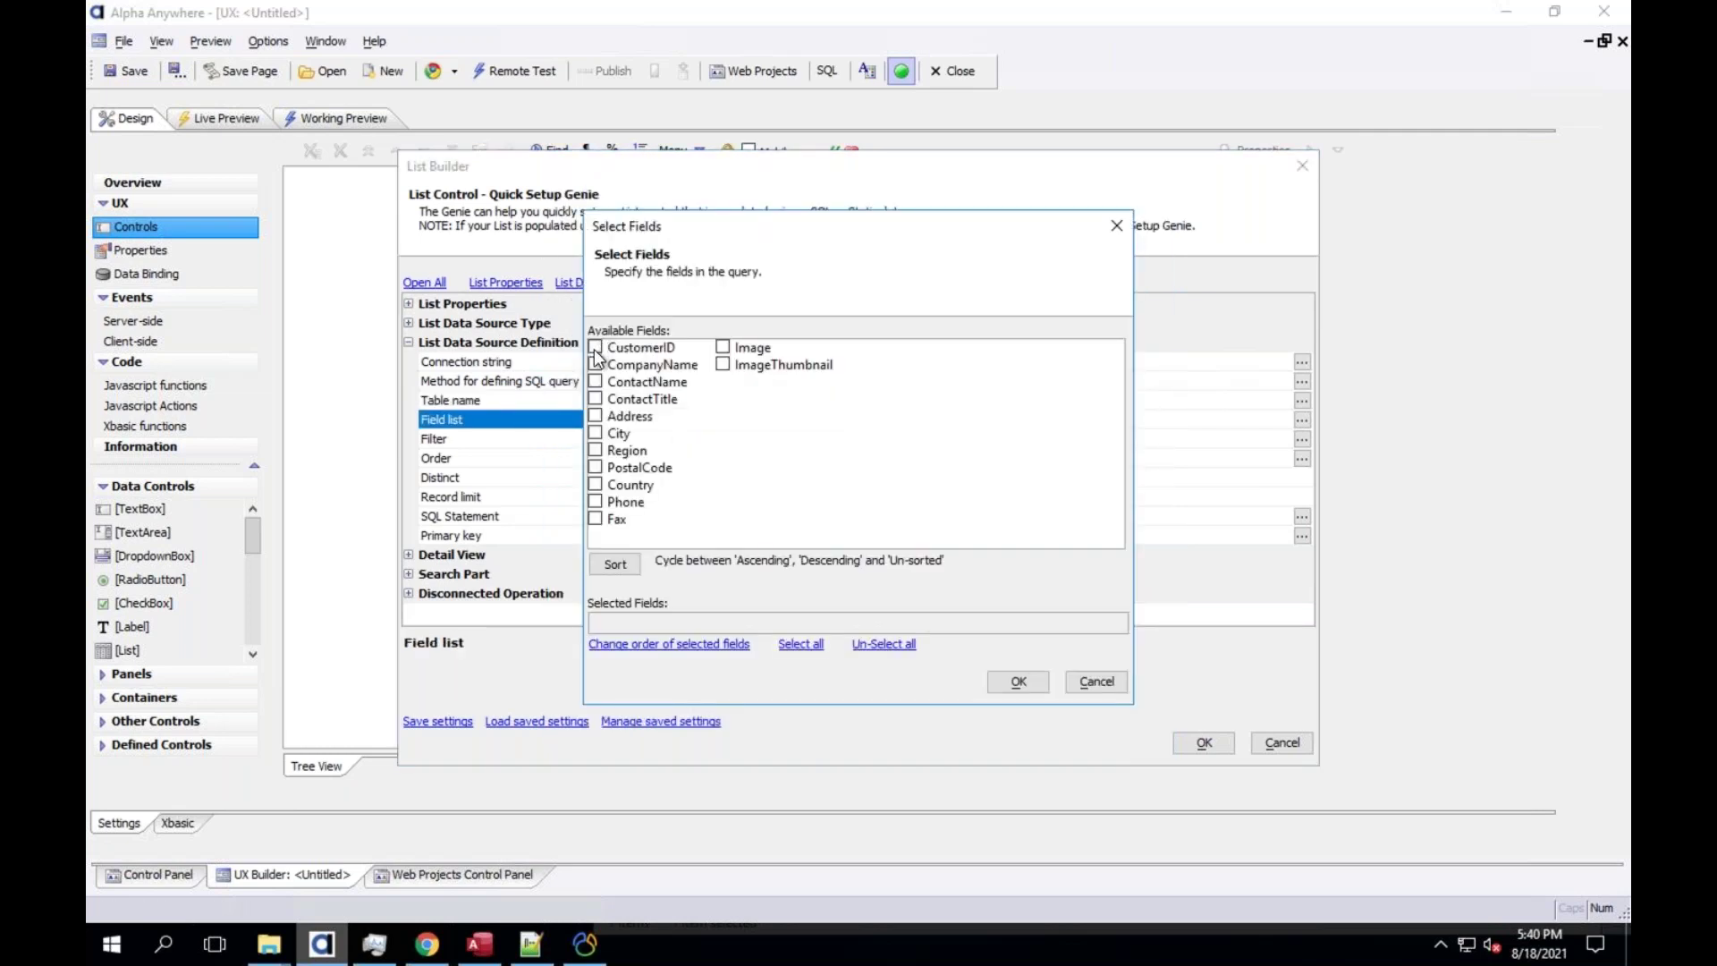
pyautogui.click(596, 364)
pyautogui.click(596, 381)
pyautogui.click(596, 501)
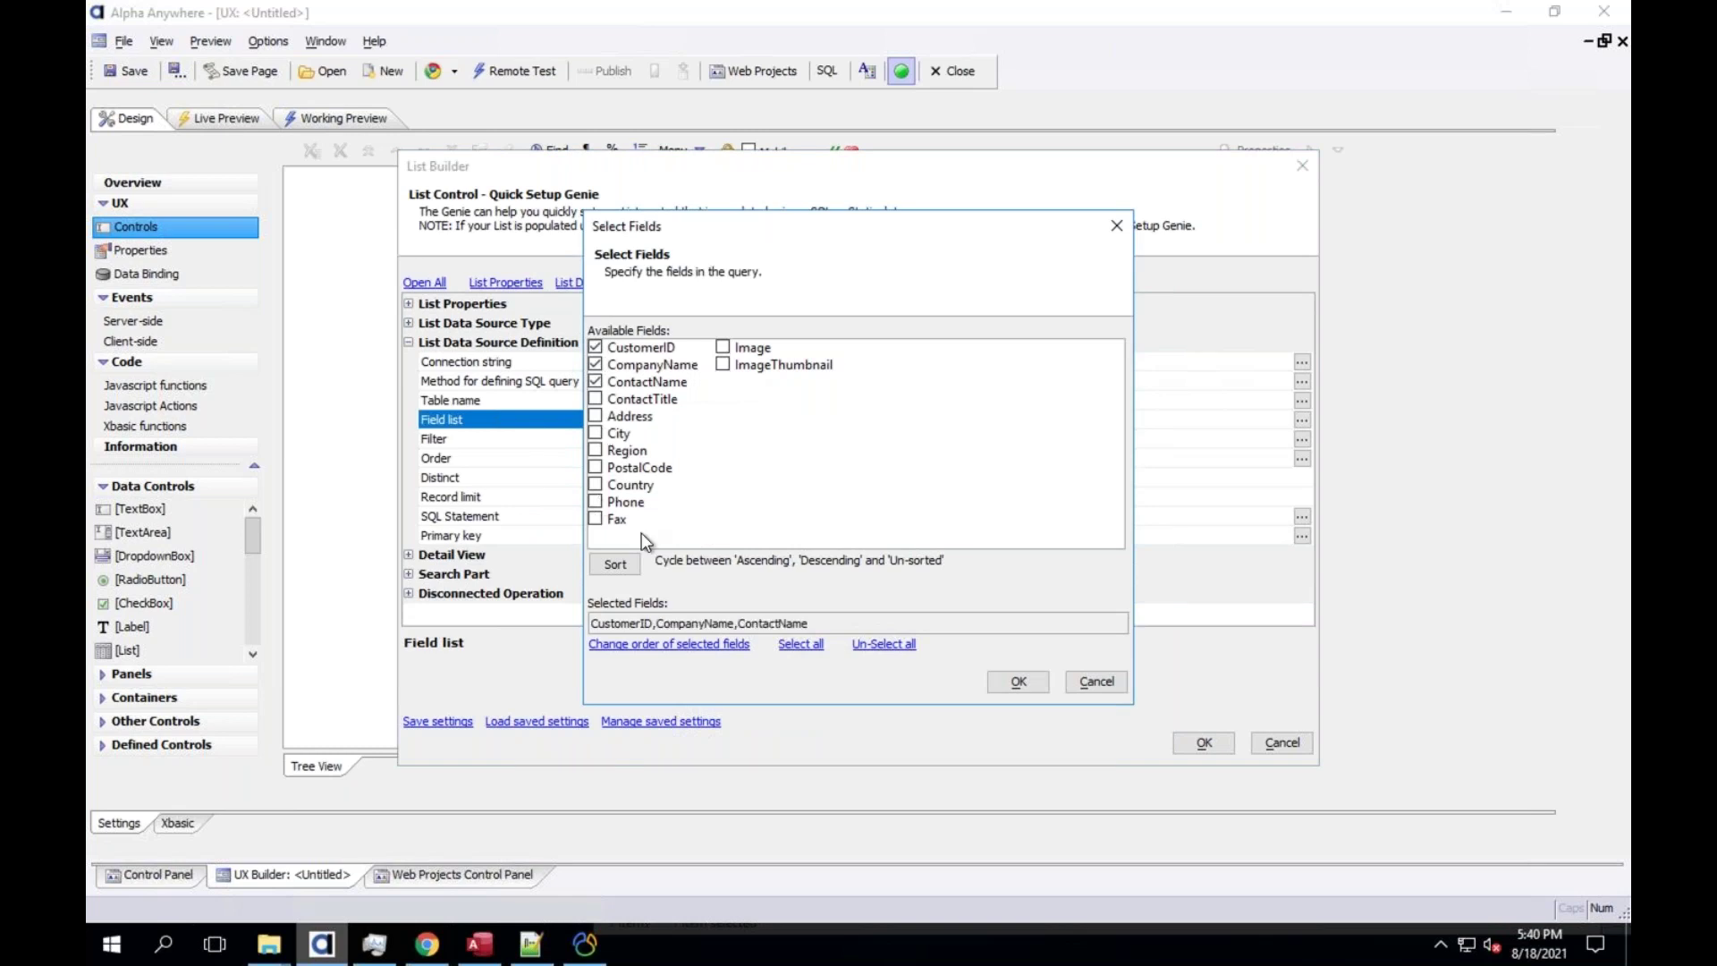
pyautogui.click(1034, 687)
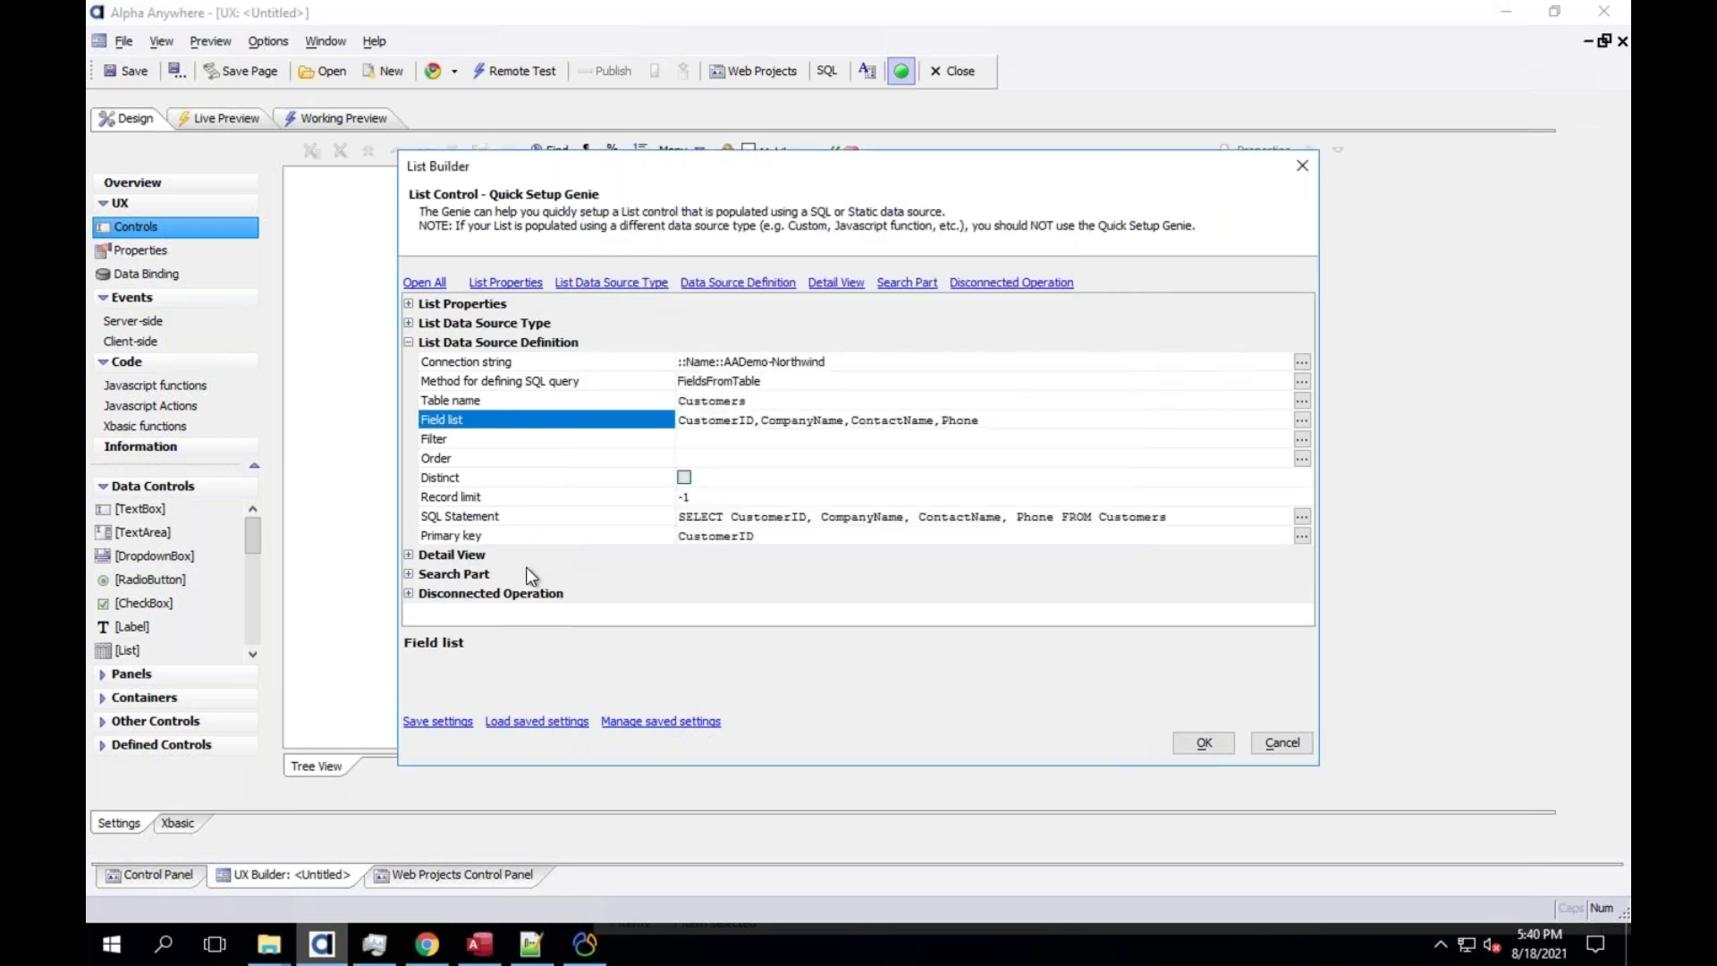
pyautogui.click(408, 555)
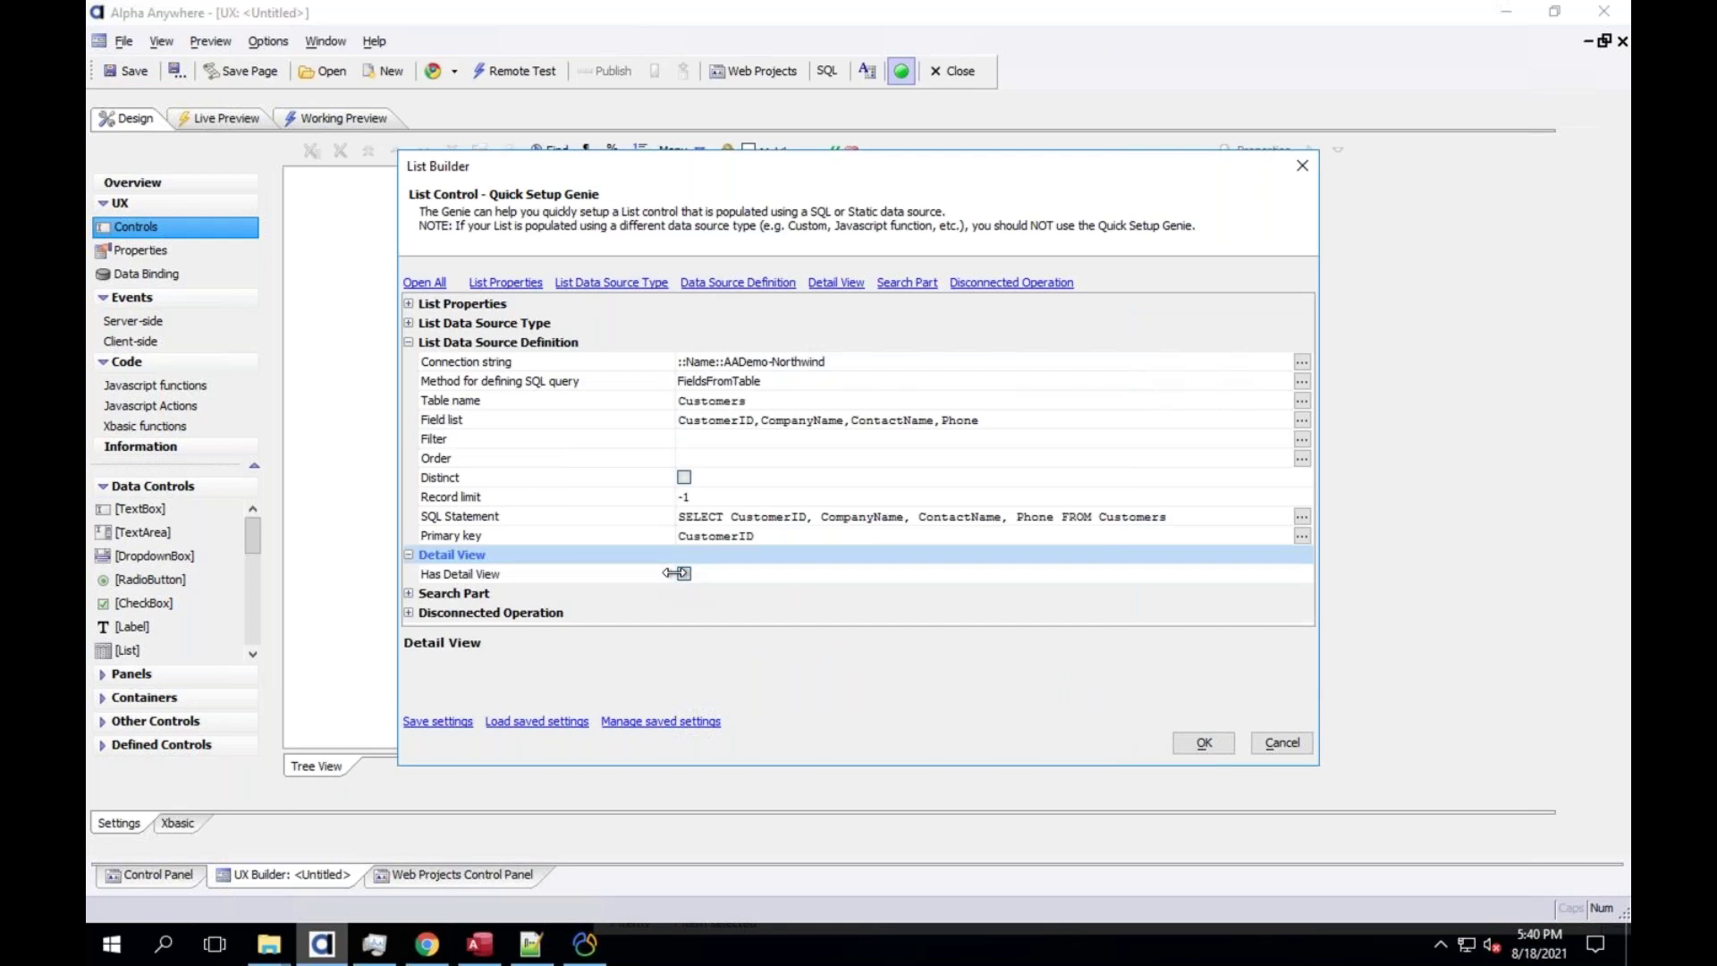
pyautogui.click(678, 574)
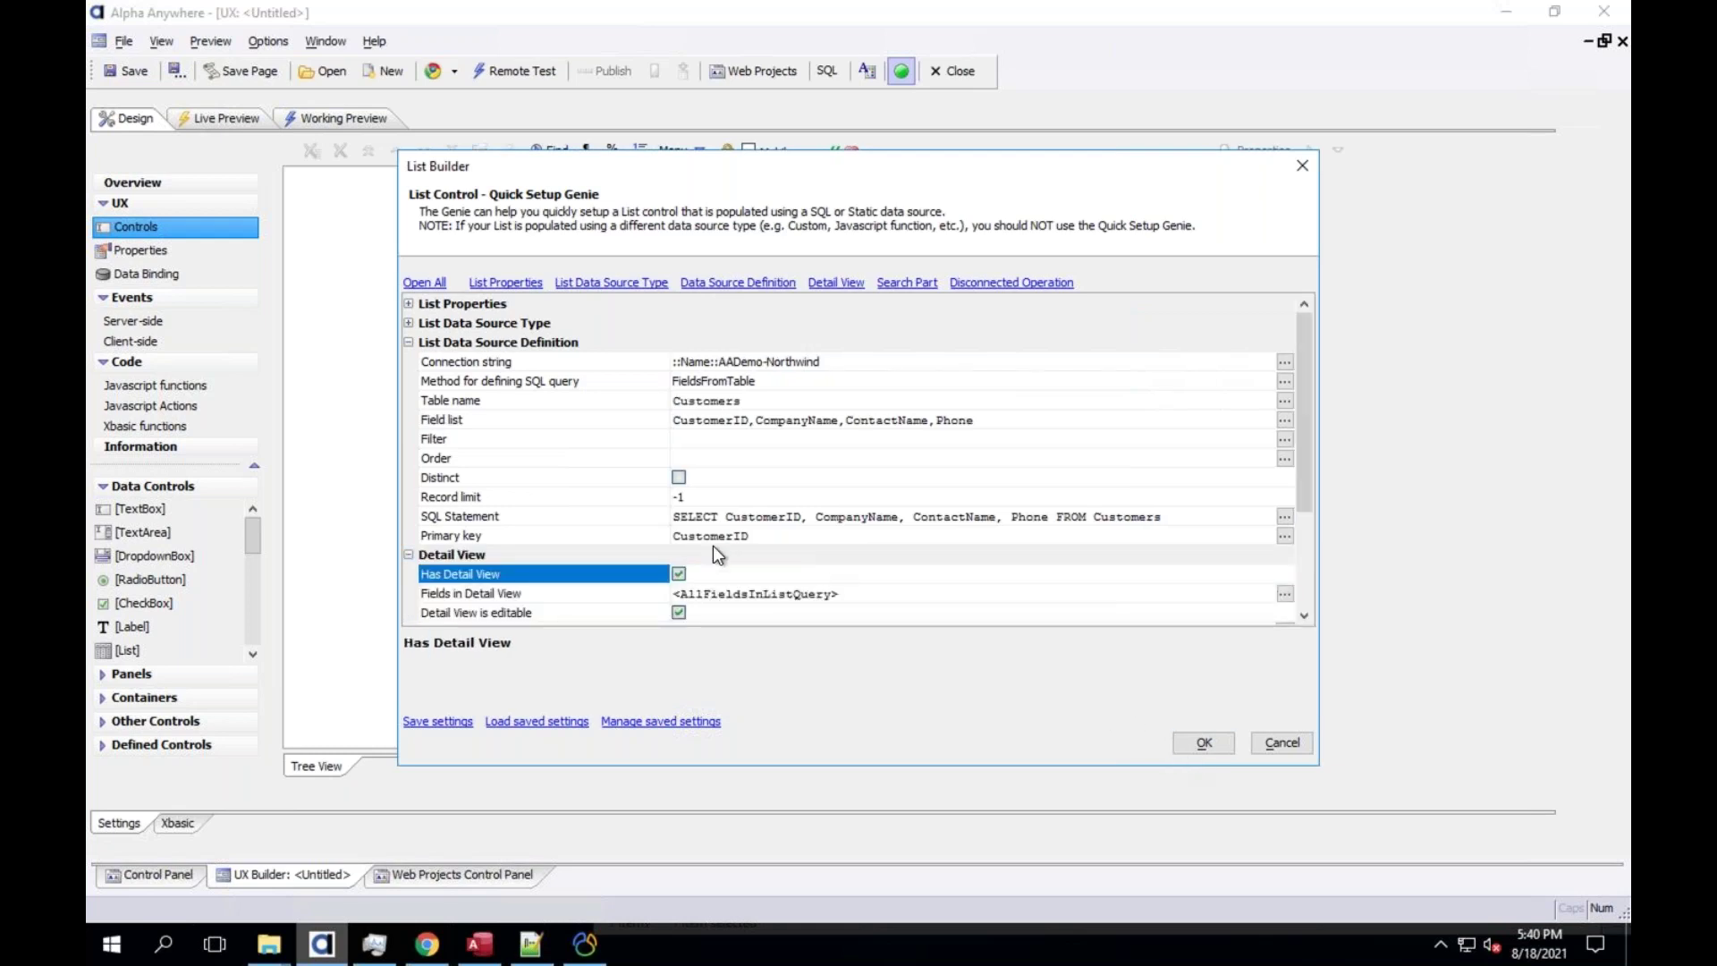
pyautogui.scroll(-3, 741, 569)
pyautogui.click(1203, 743)
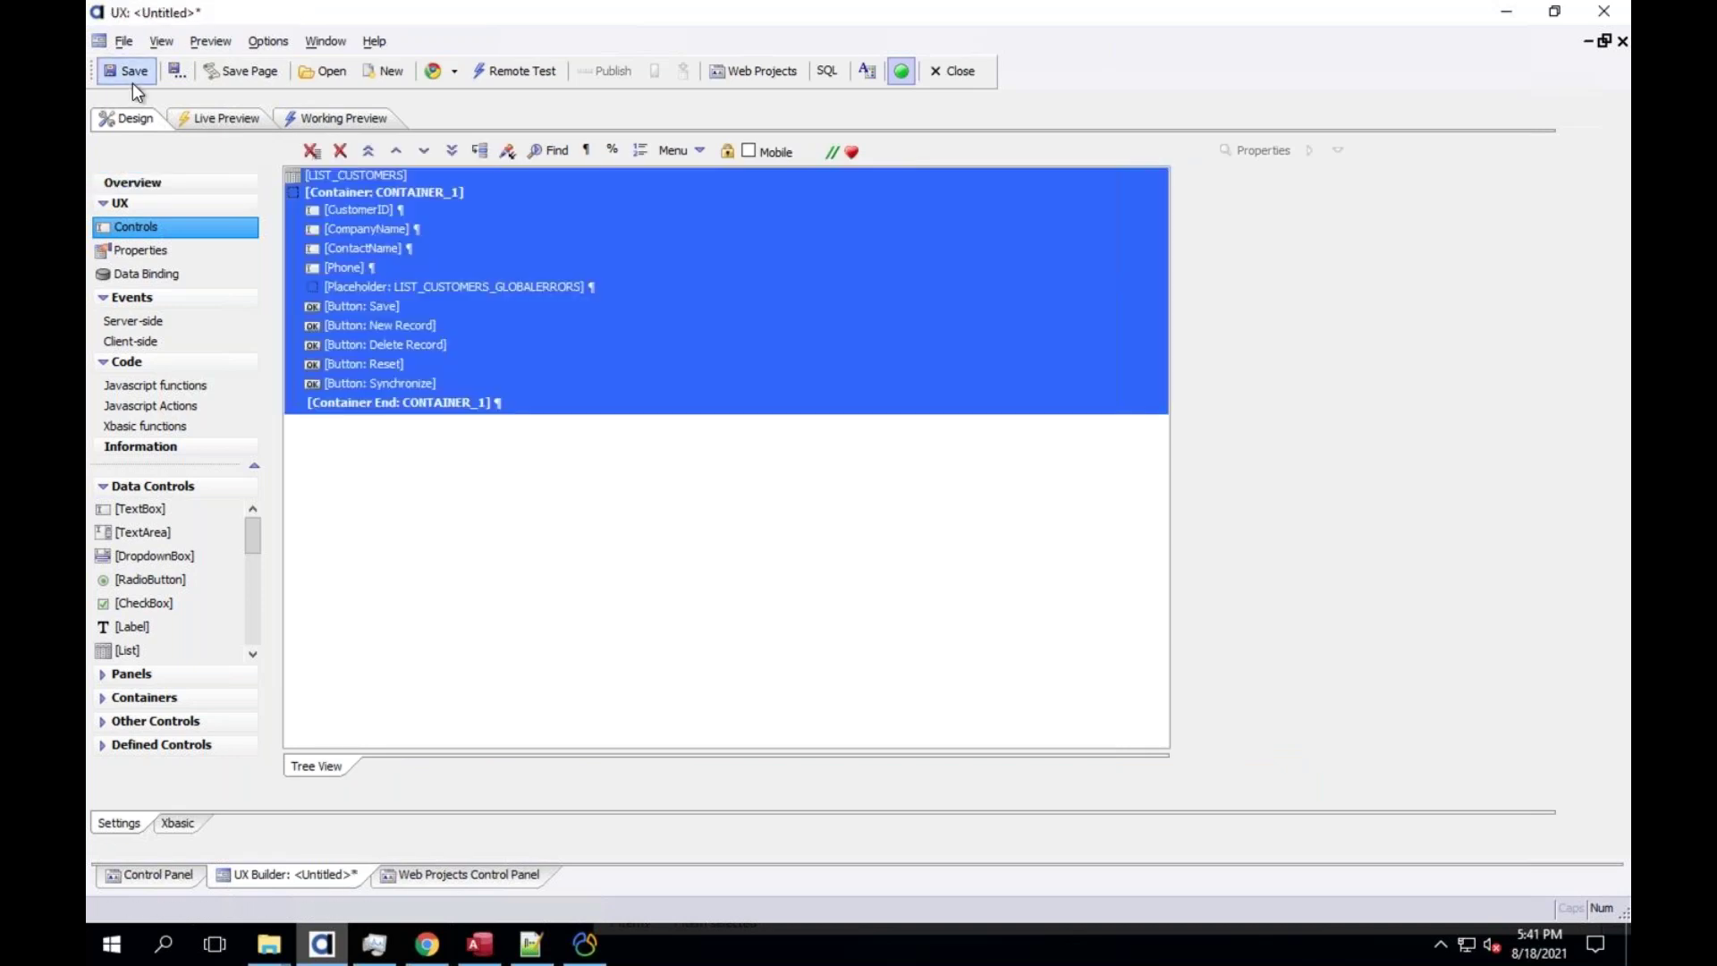
# Save the component as customer_ux, dismiss the style warning, and return to the Web Projects Control Panel
pyautogui.click(132, 83)
pyautogui.write('customer_')
pyautogui.write('list')
pyautogui.press('Return')
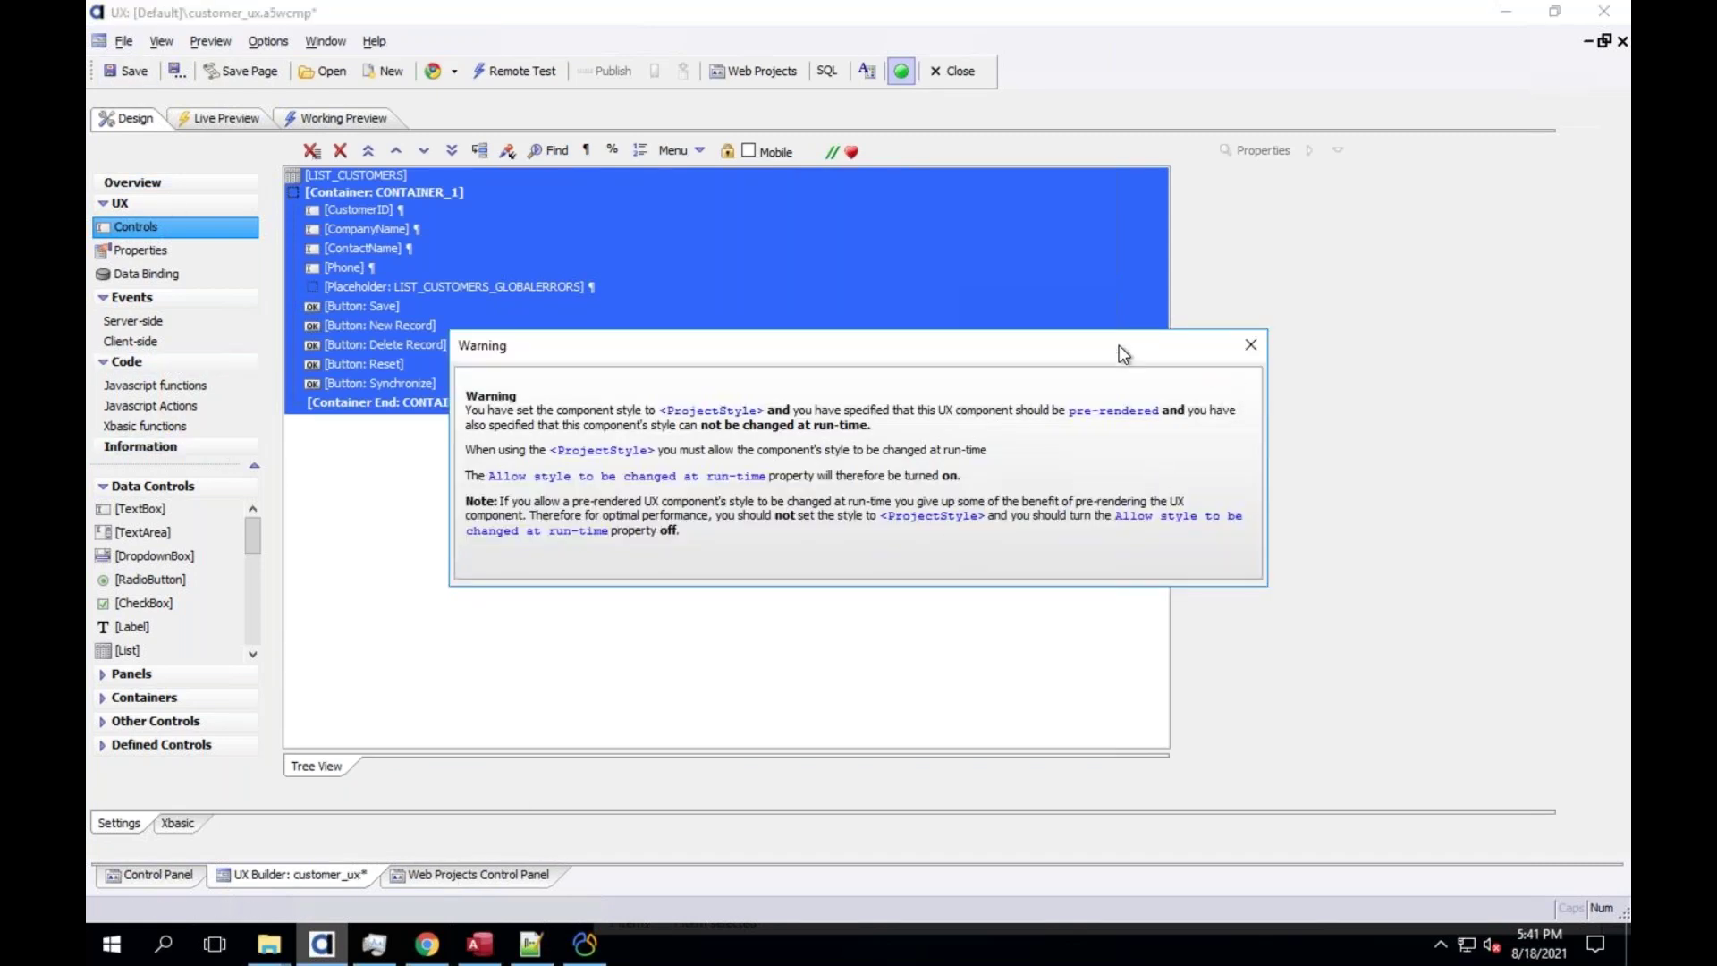
pyautogui.click(1156, 345)
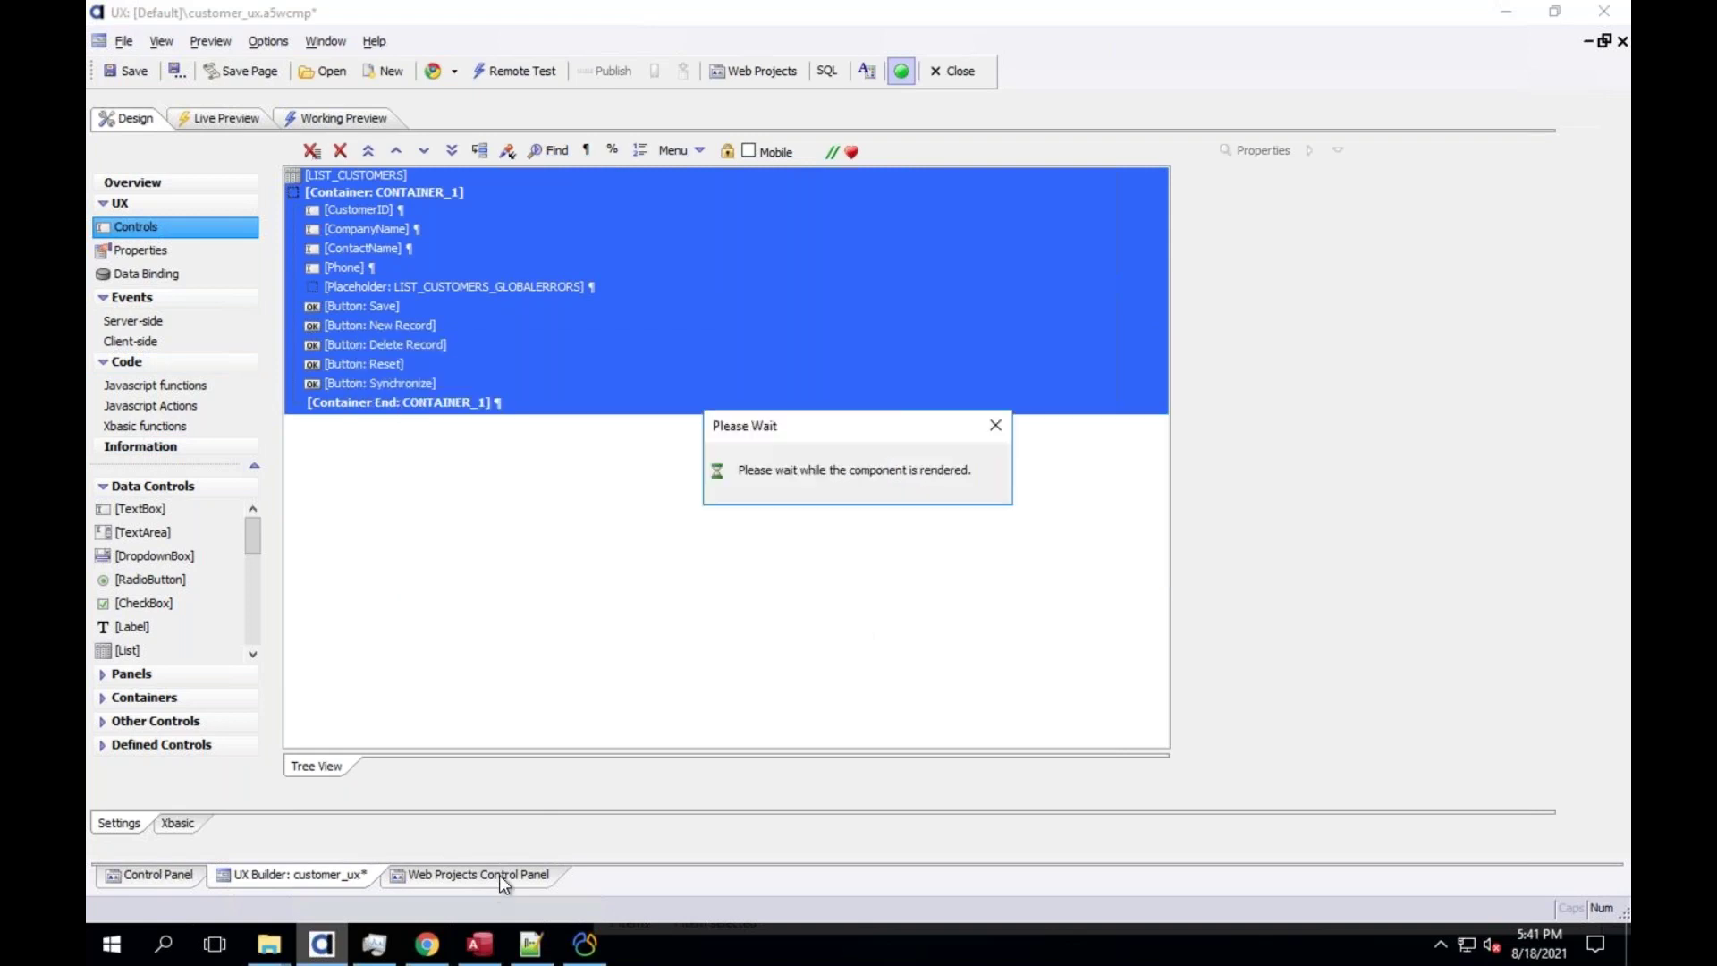
pyautogui.click(499, 875)
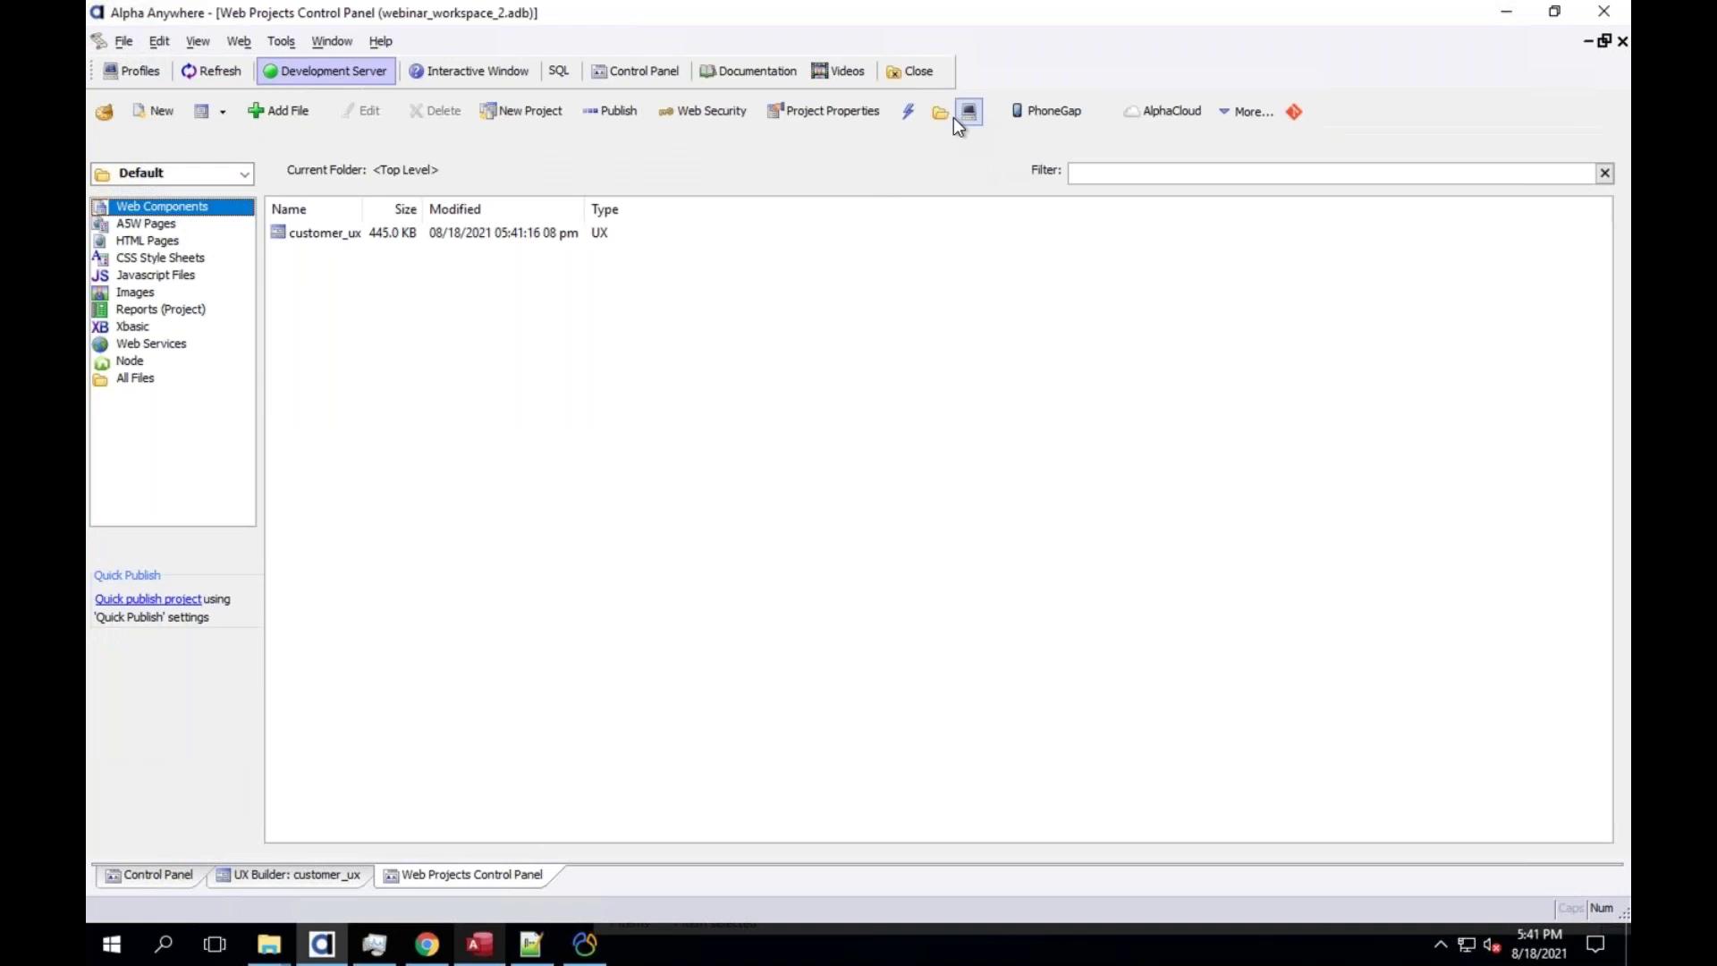
pyautogui.click(943, 111)
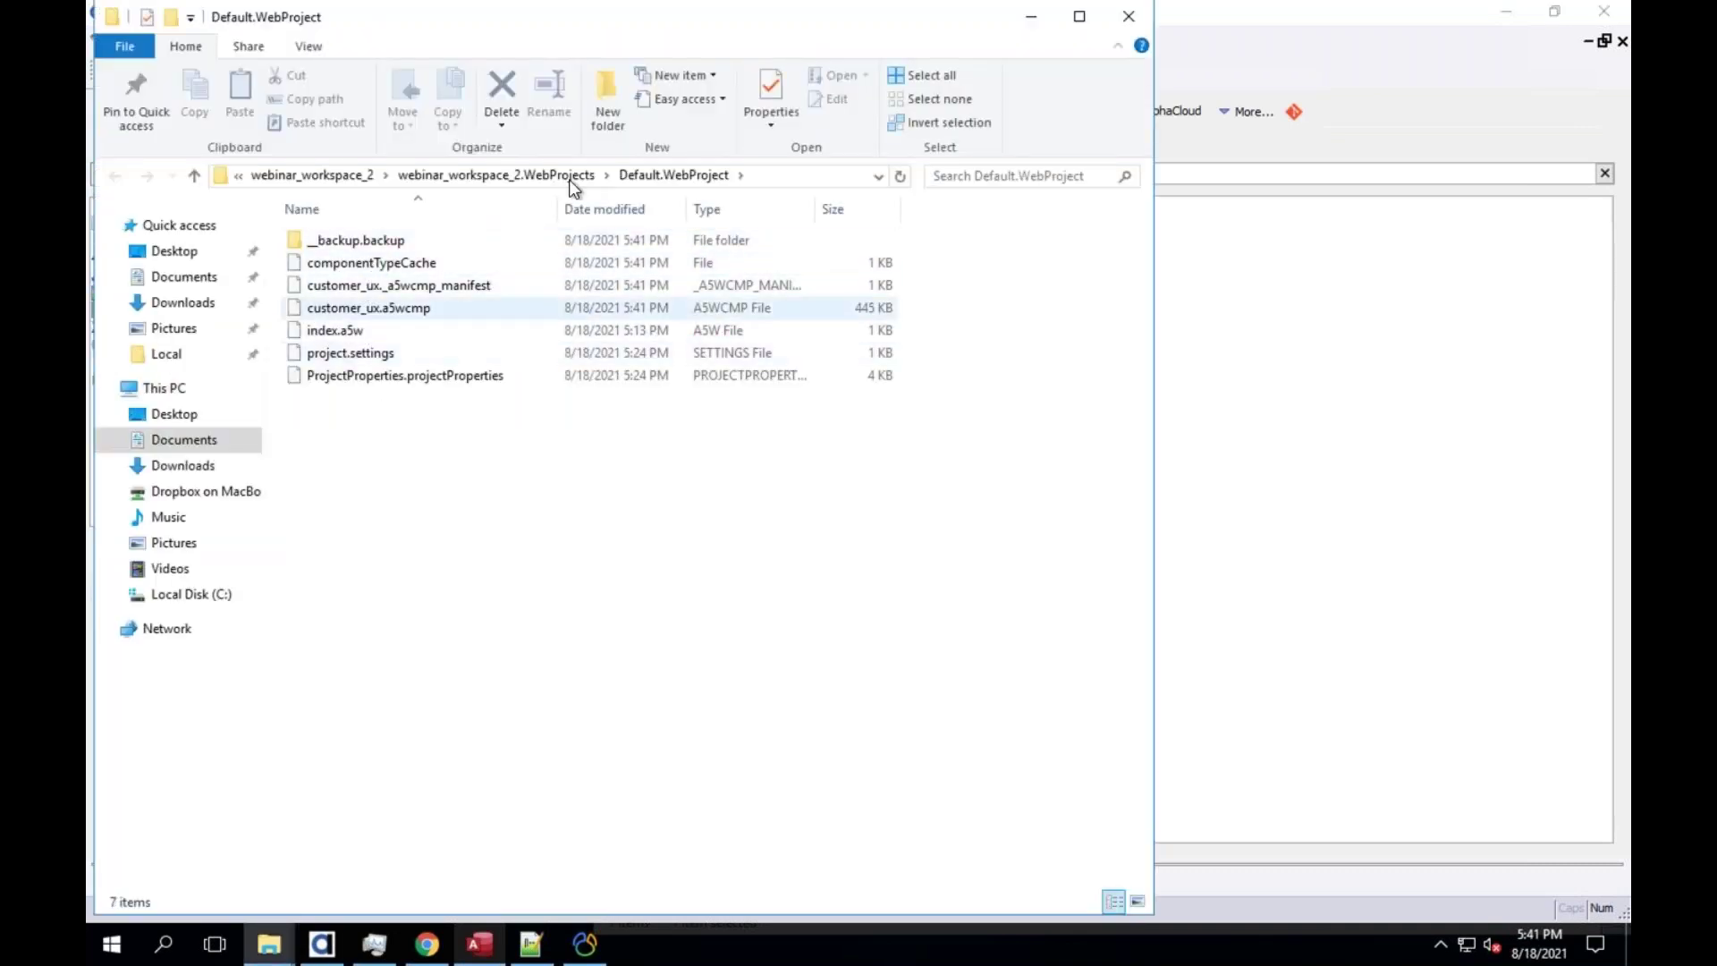
pyautogui.click(385, 289)
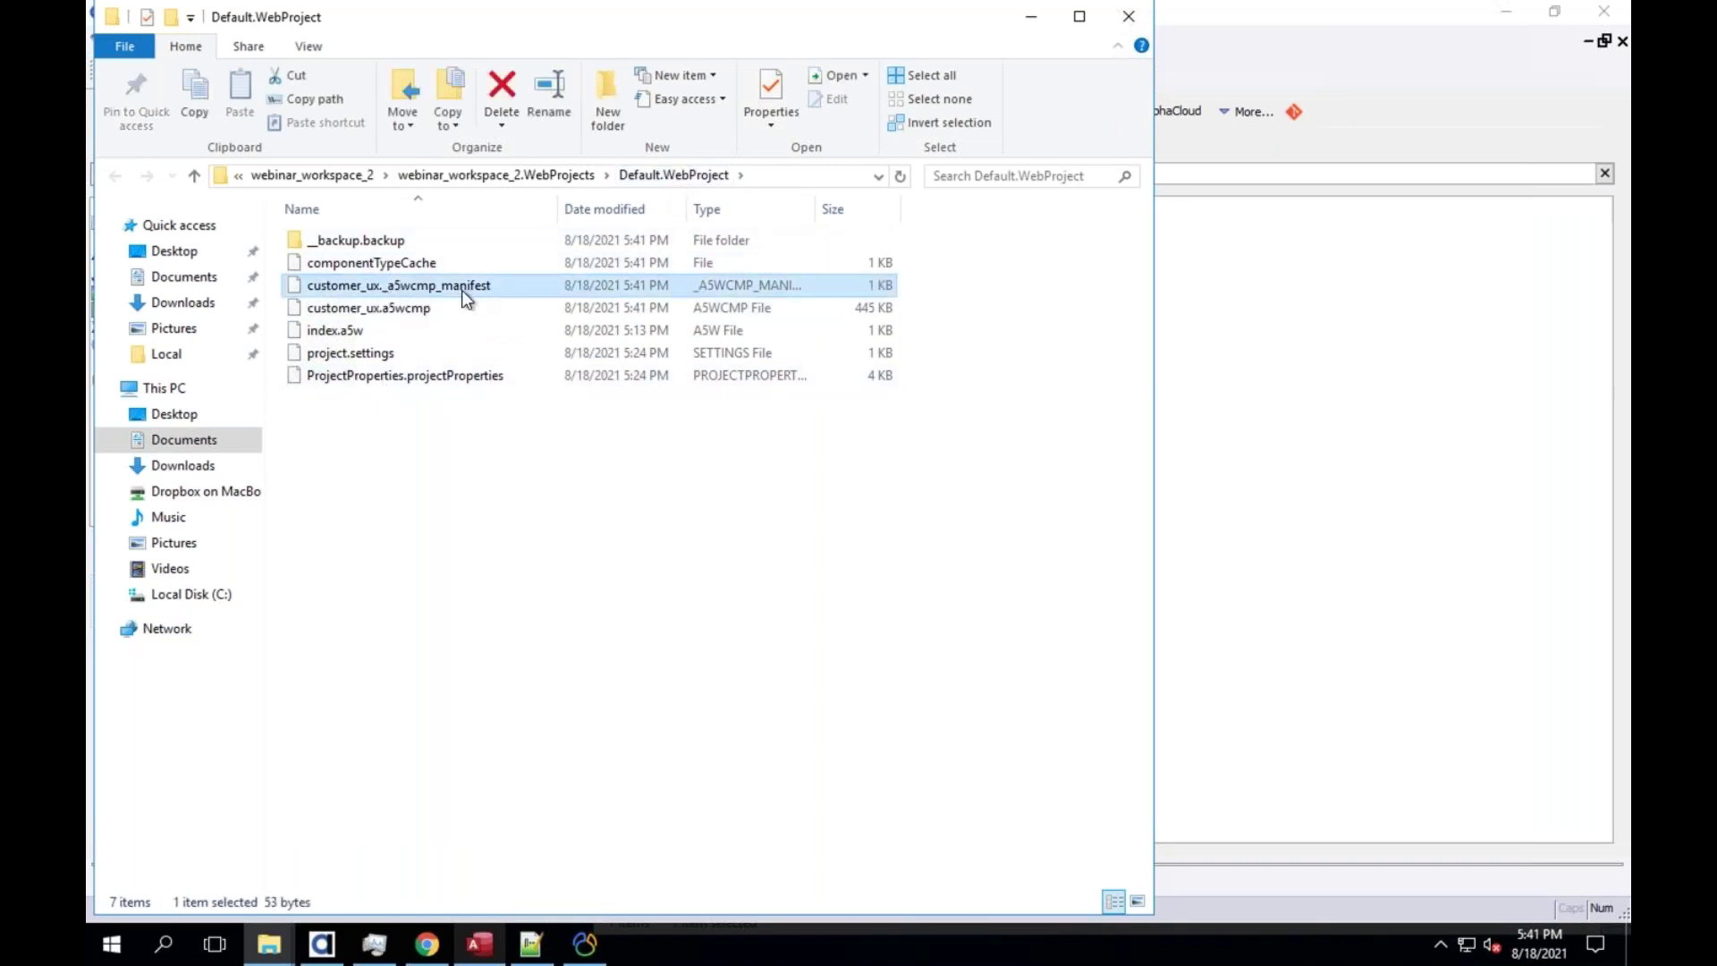
pyautogui.click(376, 360)
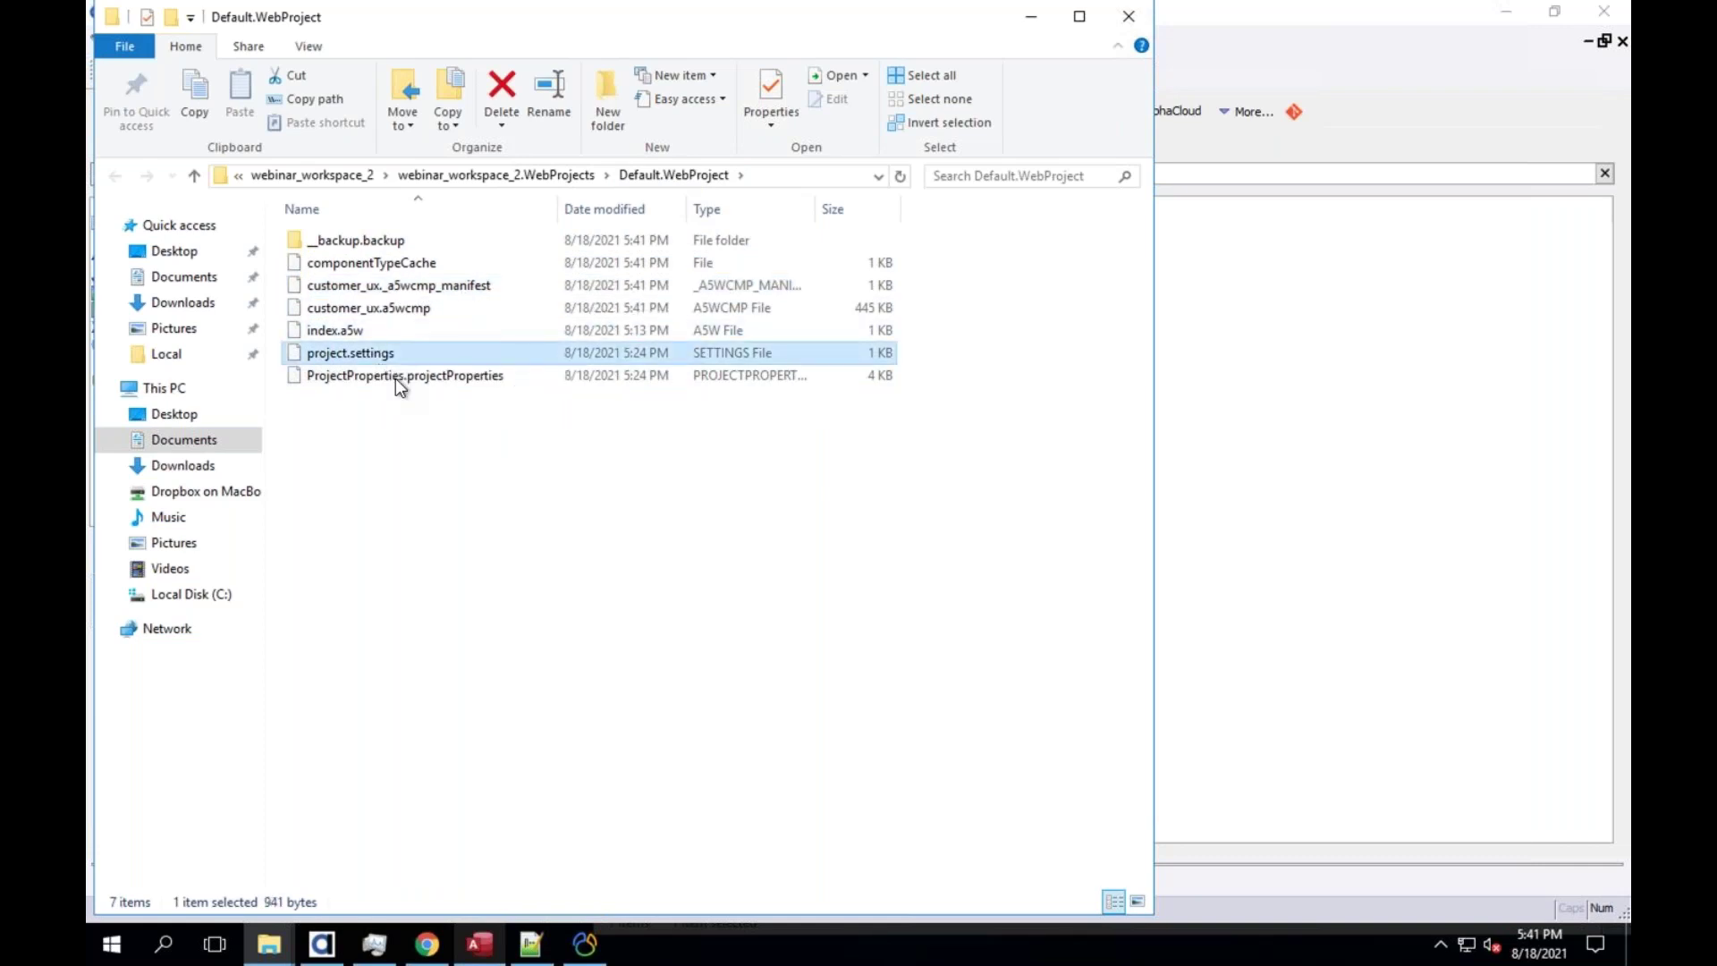
pyautogui.click(397, 378)
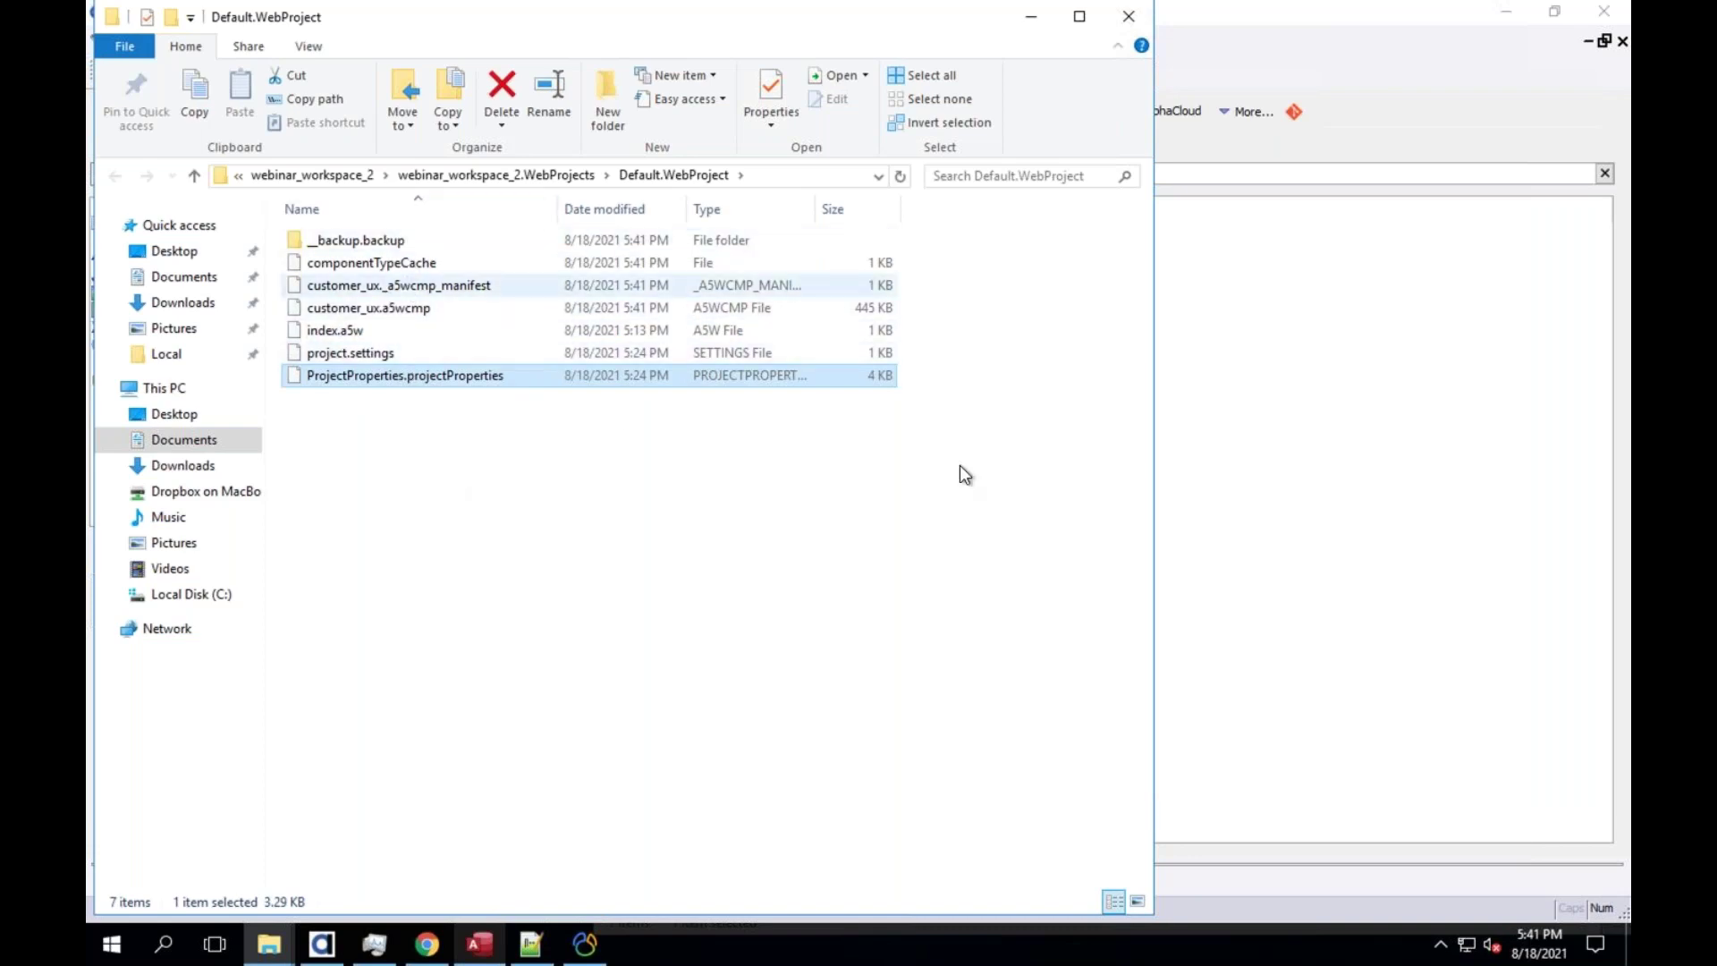
pyautogui.click(1163, 511)
pyautogui.click(186, 172)
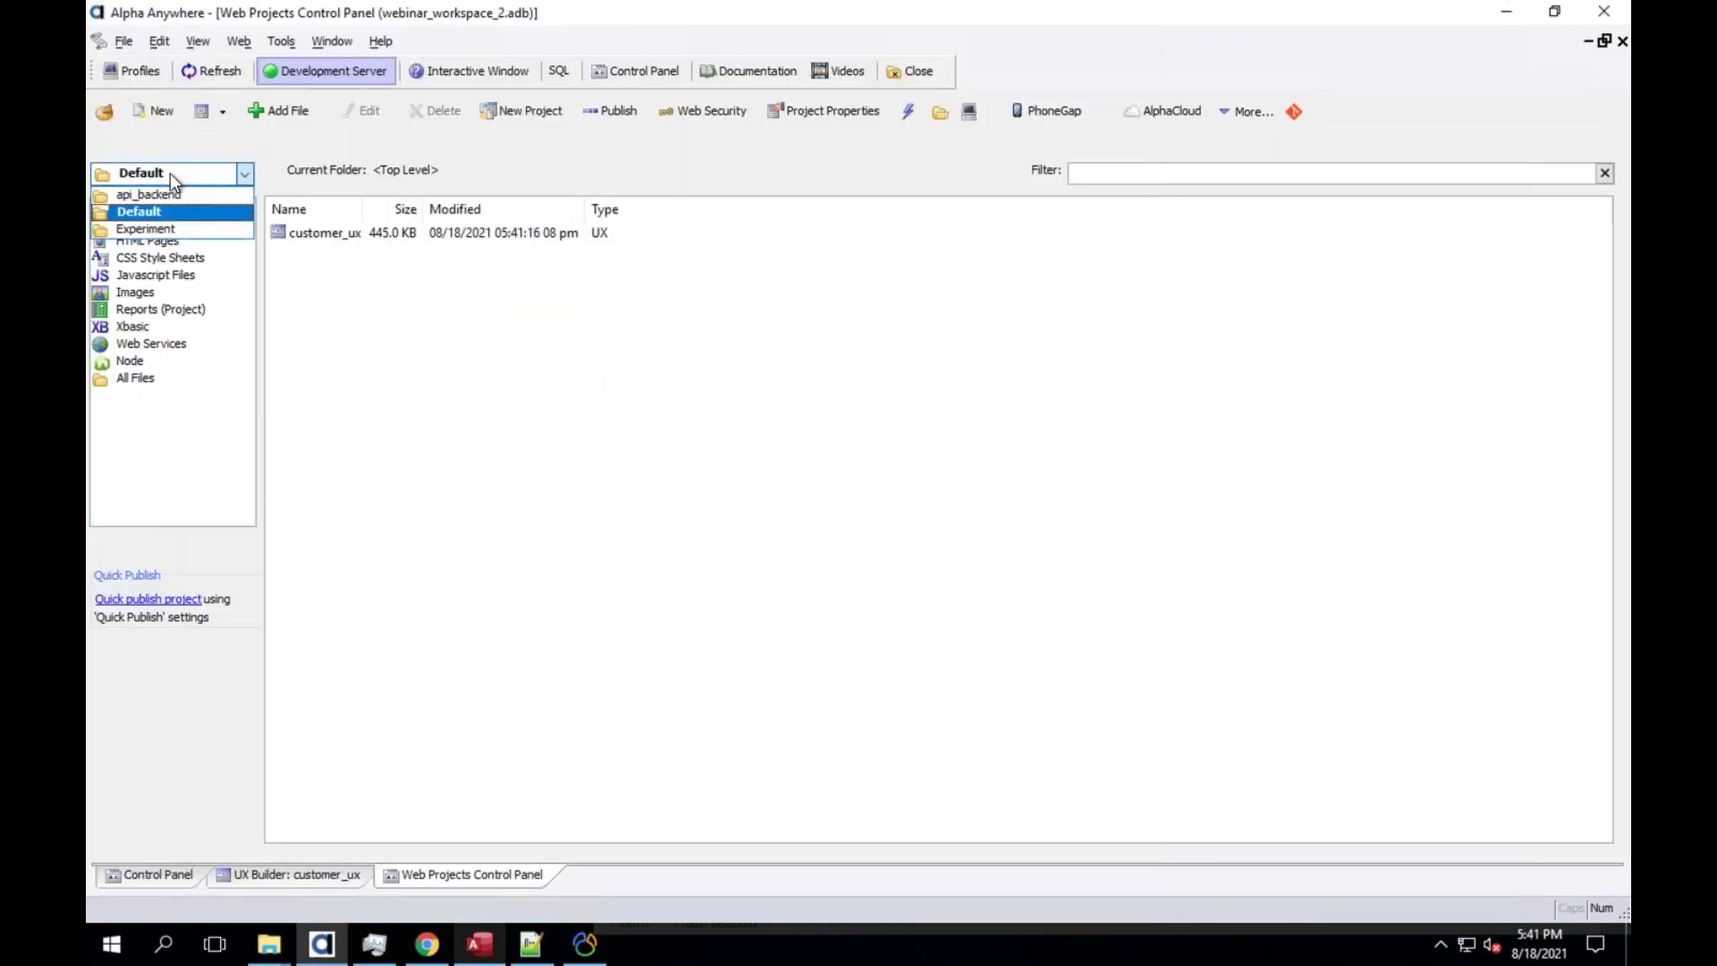
pyautogui.click(189, 196)
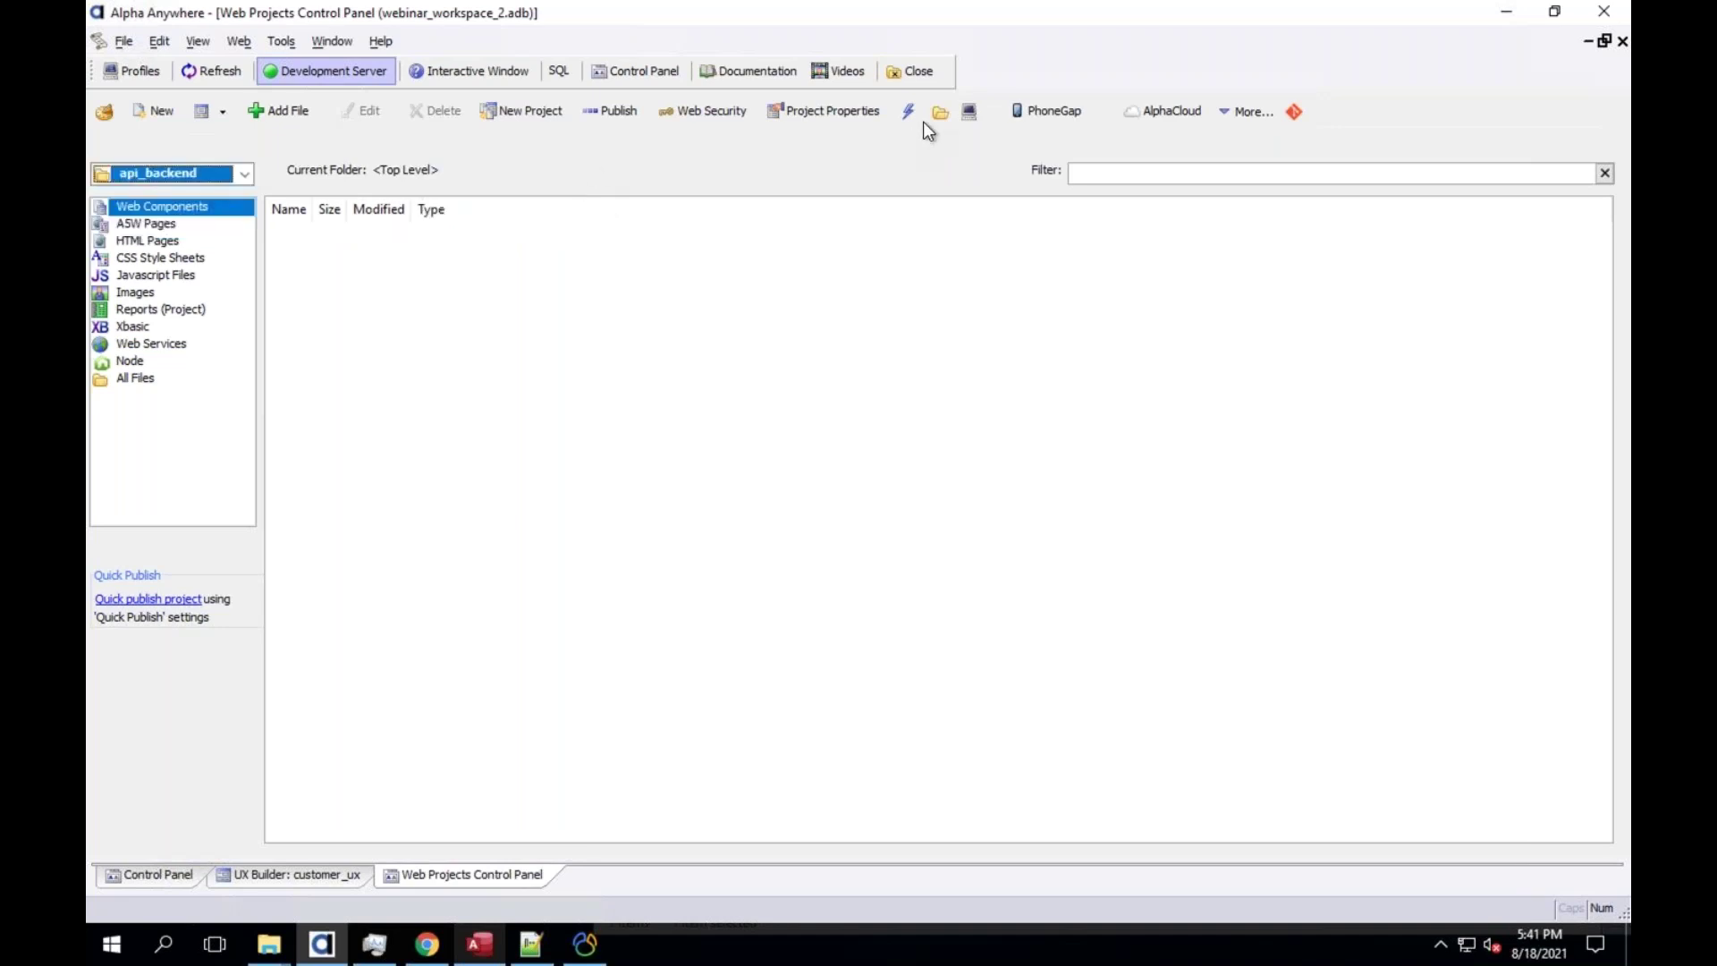
pyautogui.click(935, 114)
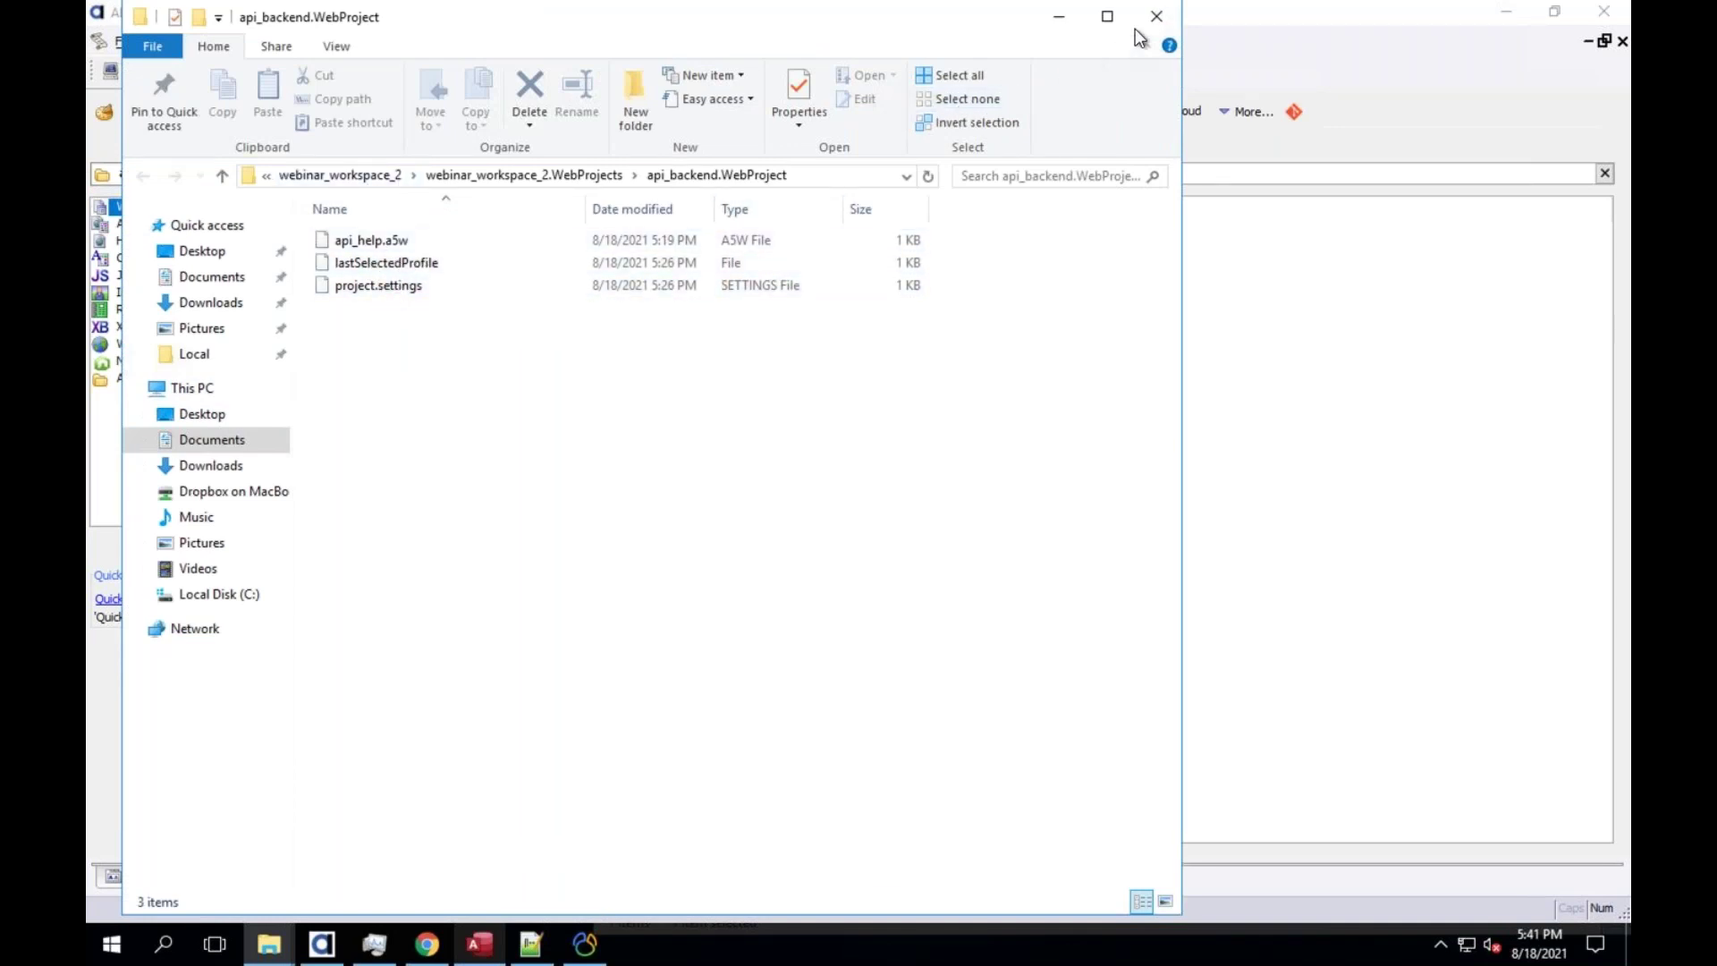
pyautogui.click(1157, 16)
pyautogui.click(201, 174)
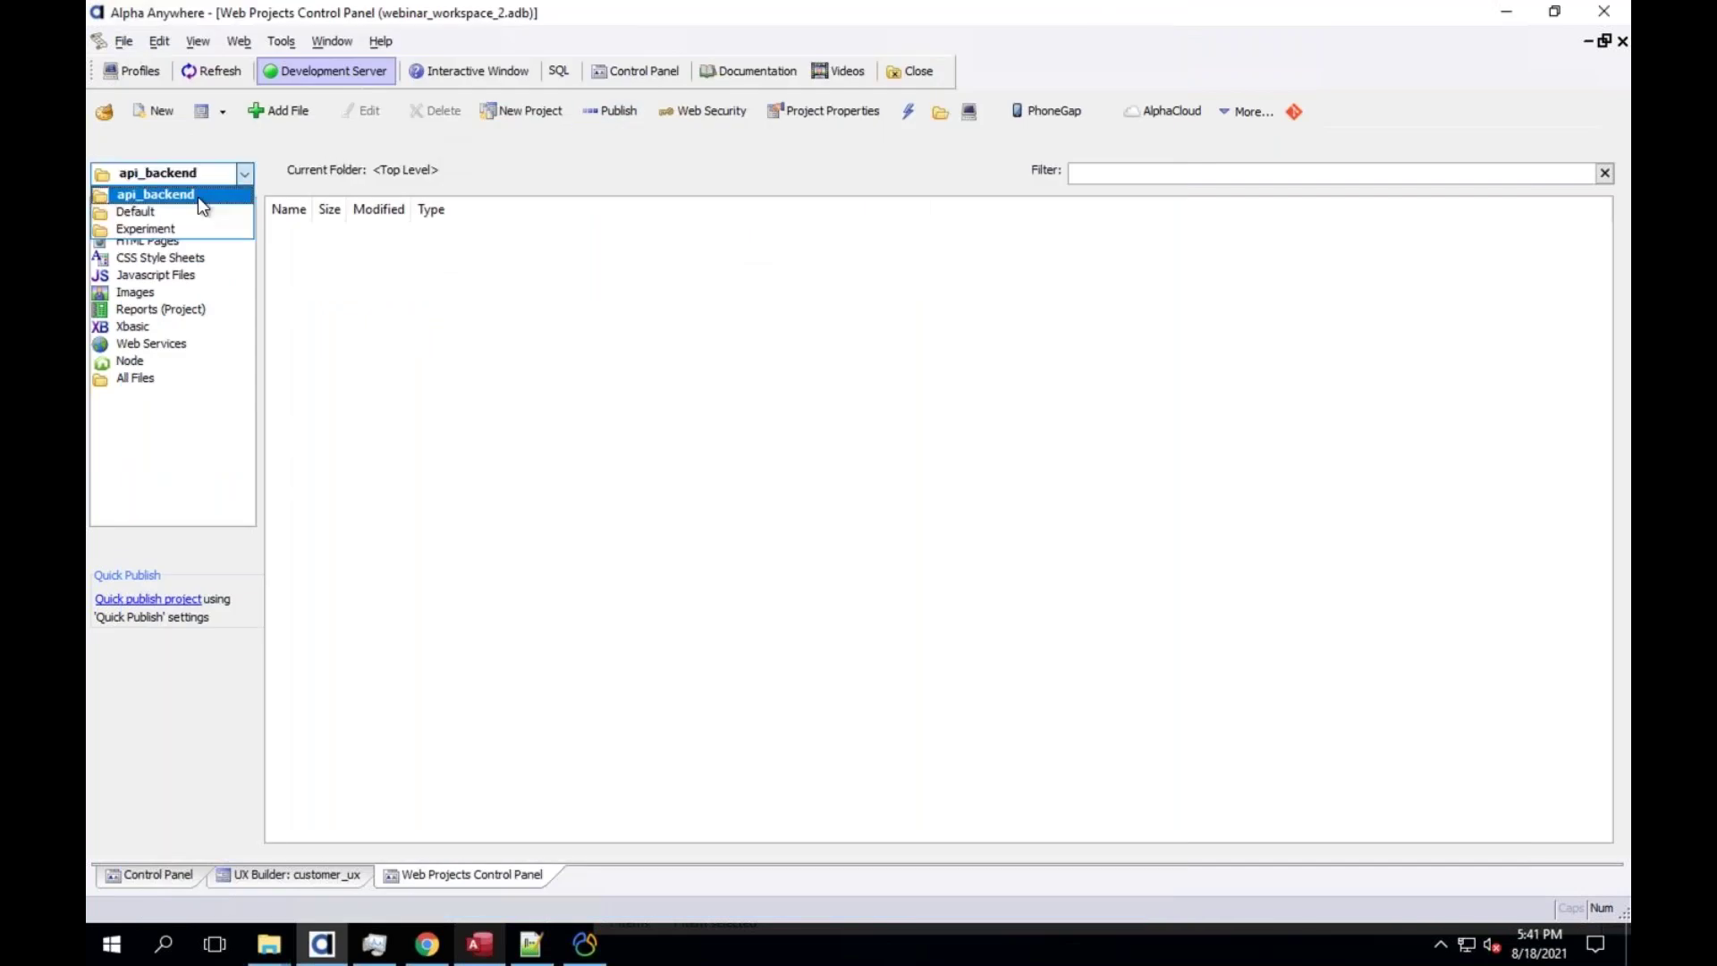
pyautogui.click(197, 211)
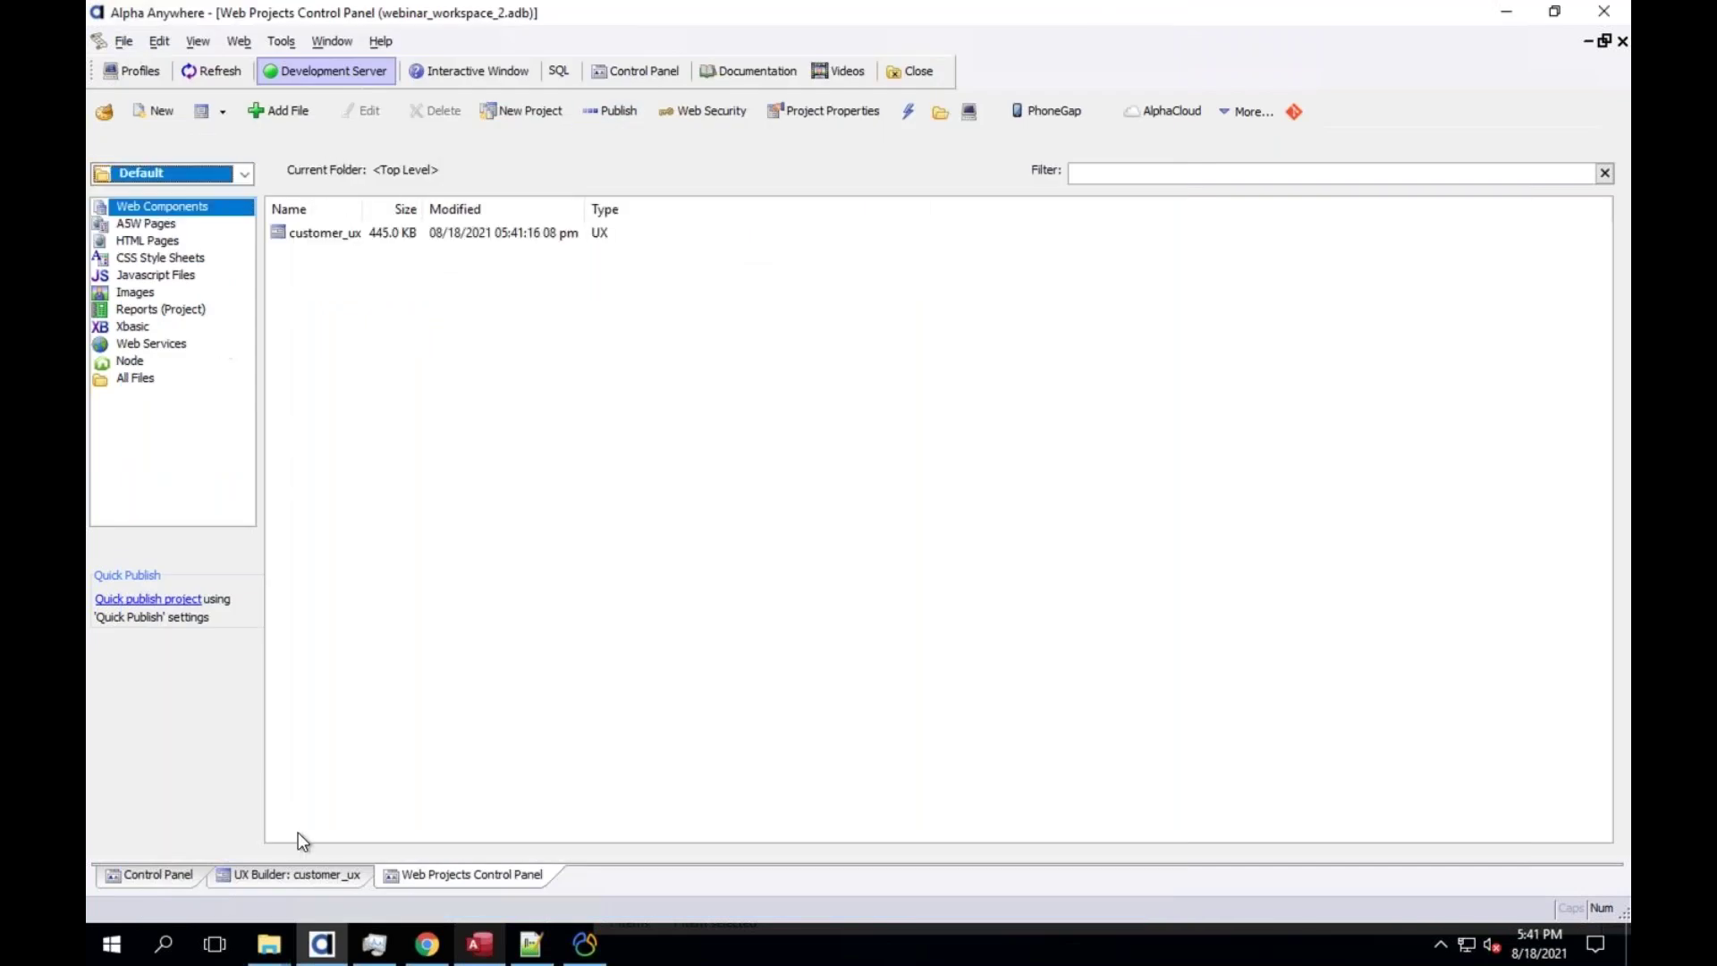
# Browse the ANATR, ANTON, AROUT and ALFKI records in Working Preview, then show the UX Properties
pyautogui.click(338, 873)
pyautogui.click(336, 117)
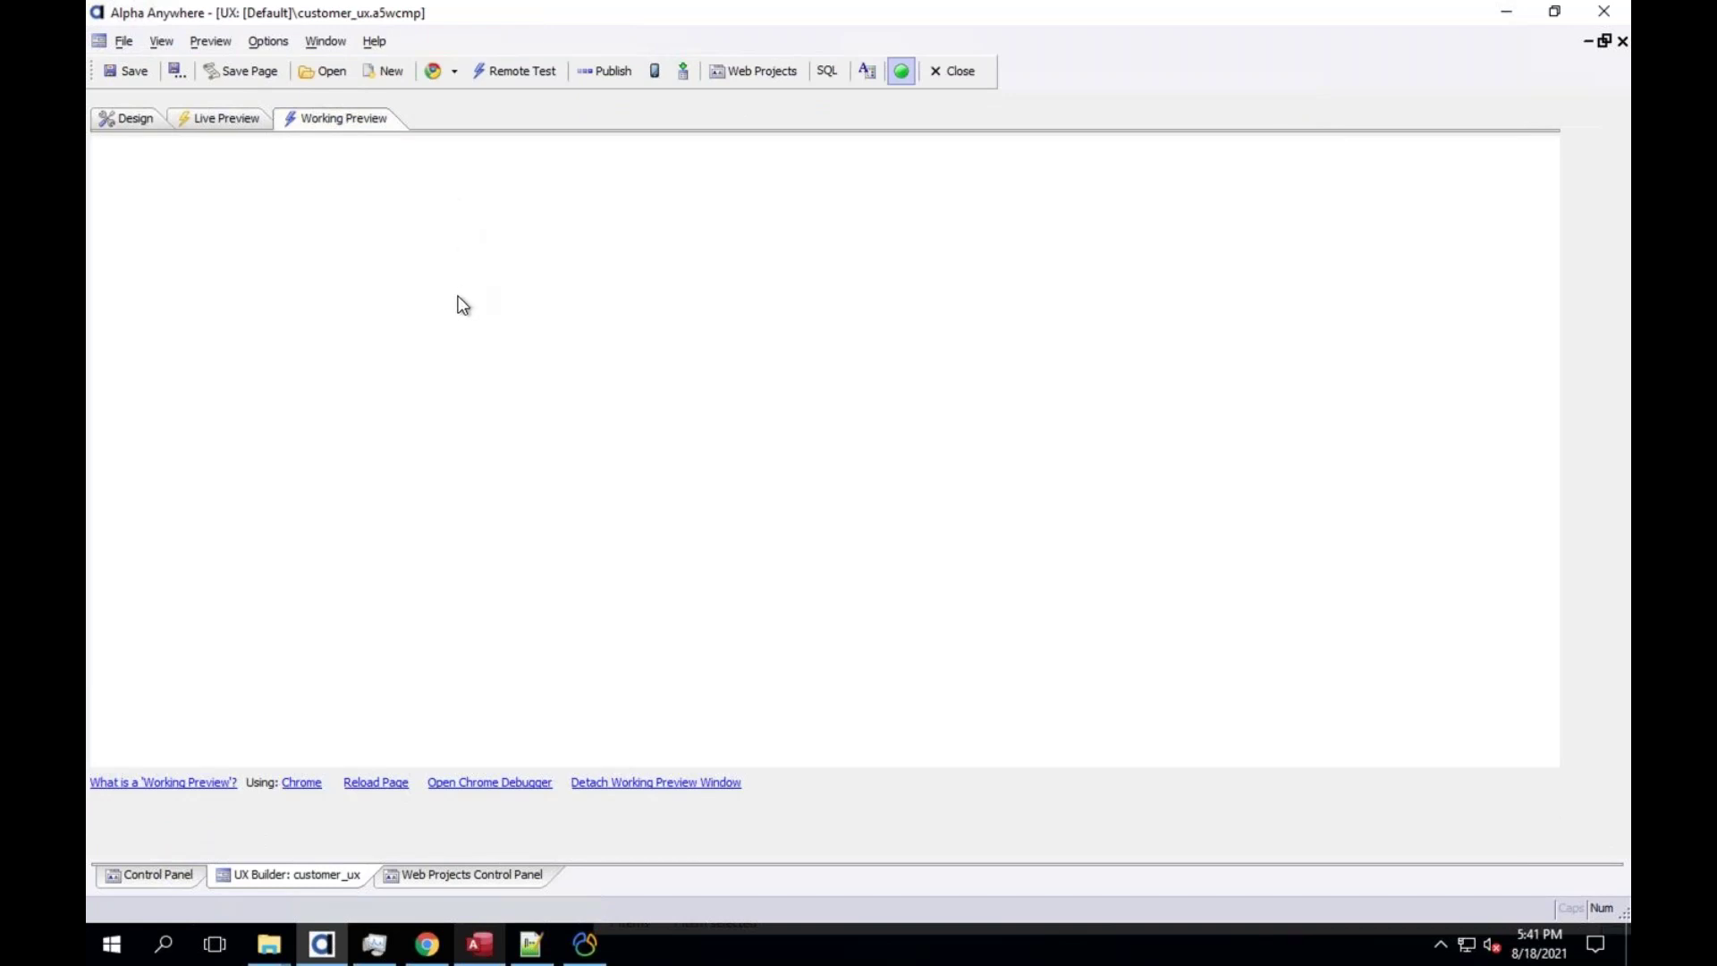
pyautogui.click(307, 278)
pyautogui.click(309, 255)
pyautogui.click(295, 349)
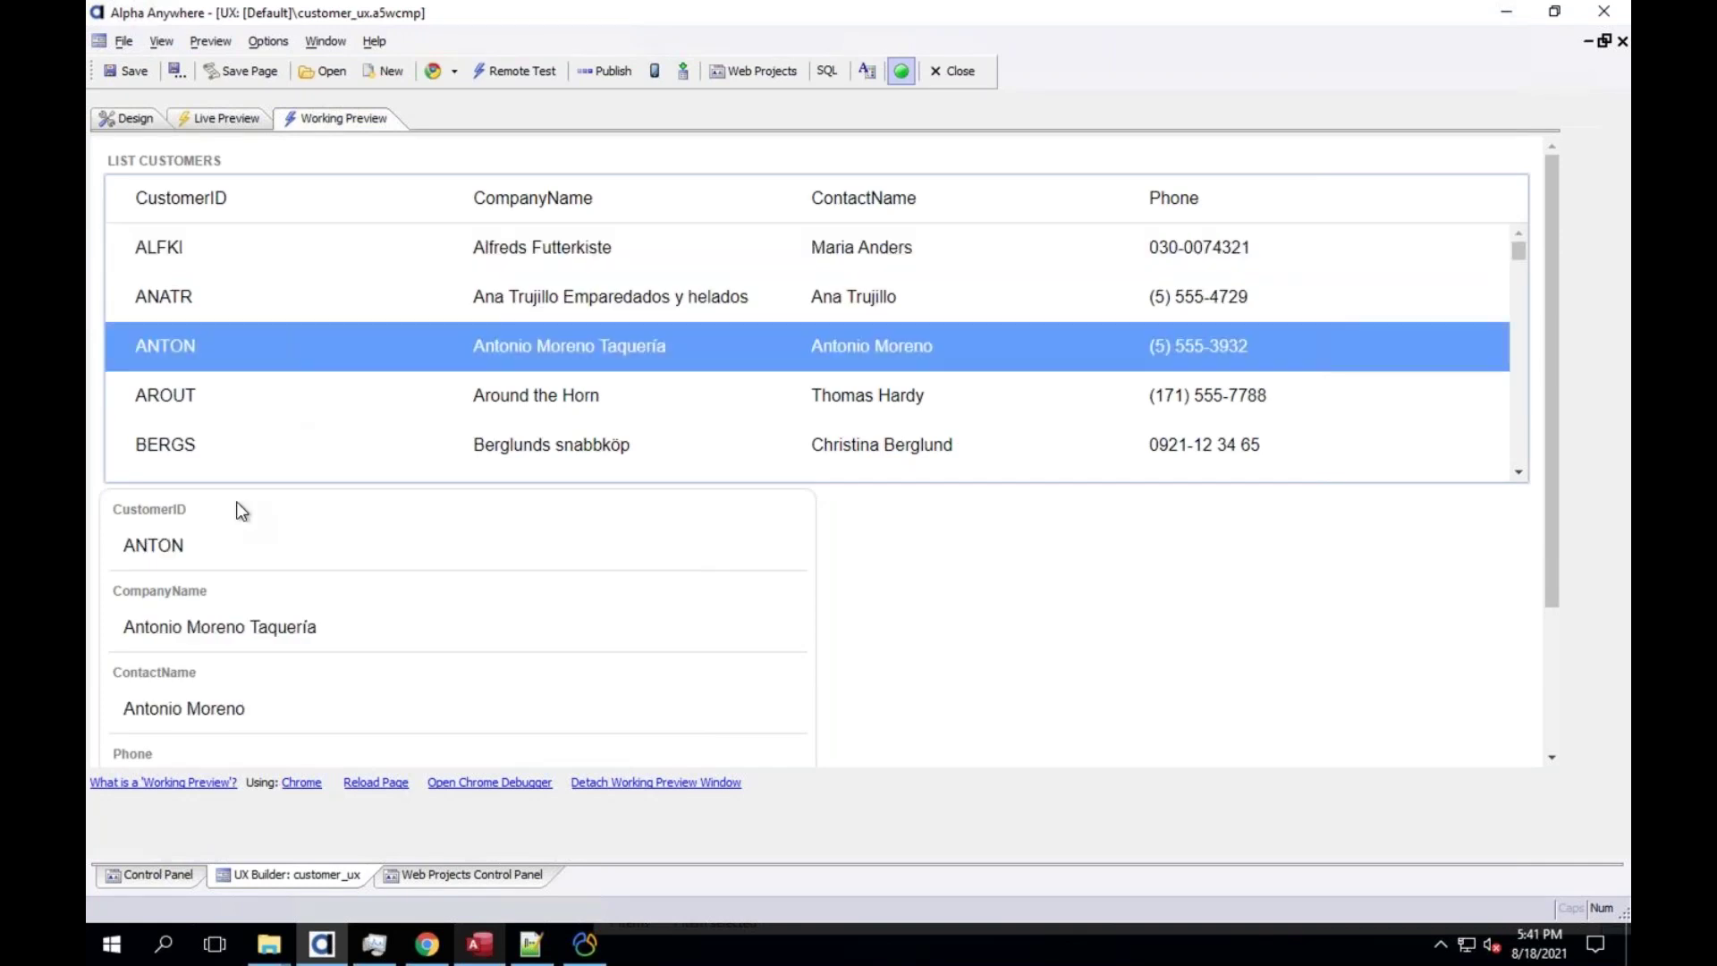
pyautogui.click(213, 395)
pyautogui.click(169, 247)
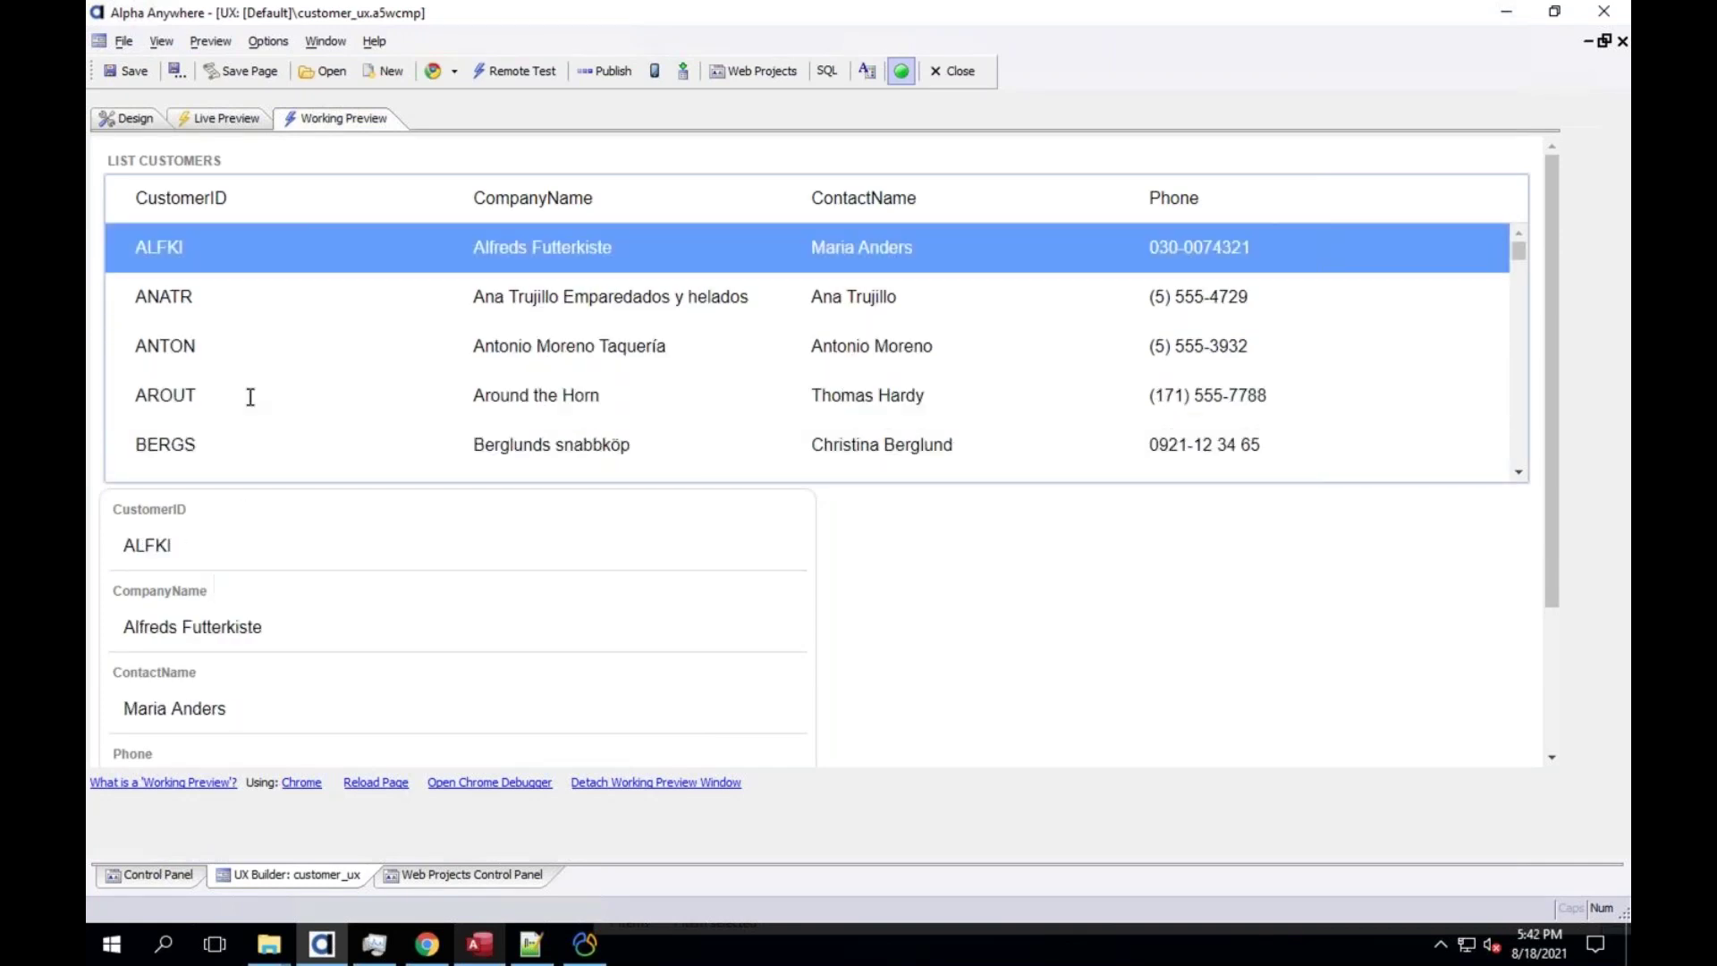
pyautogui.click(120, 112)
pyautogui.click(180, 250)
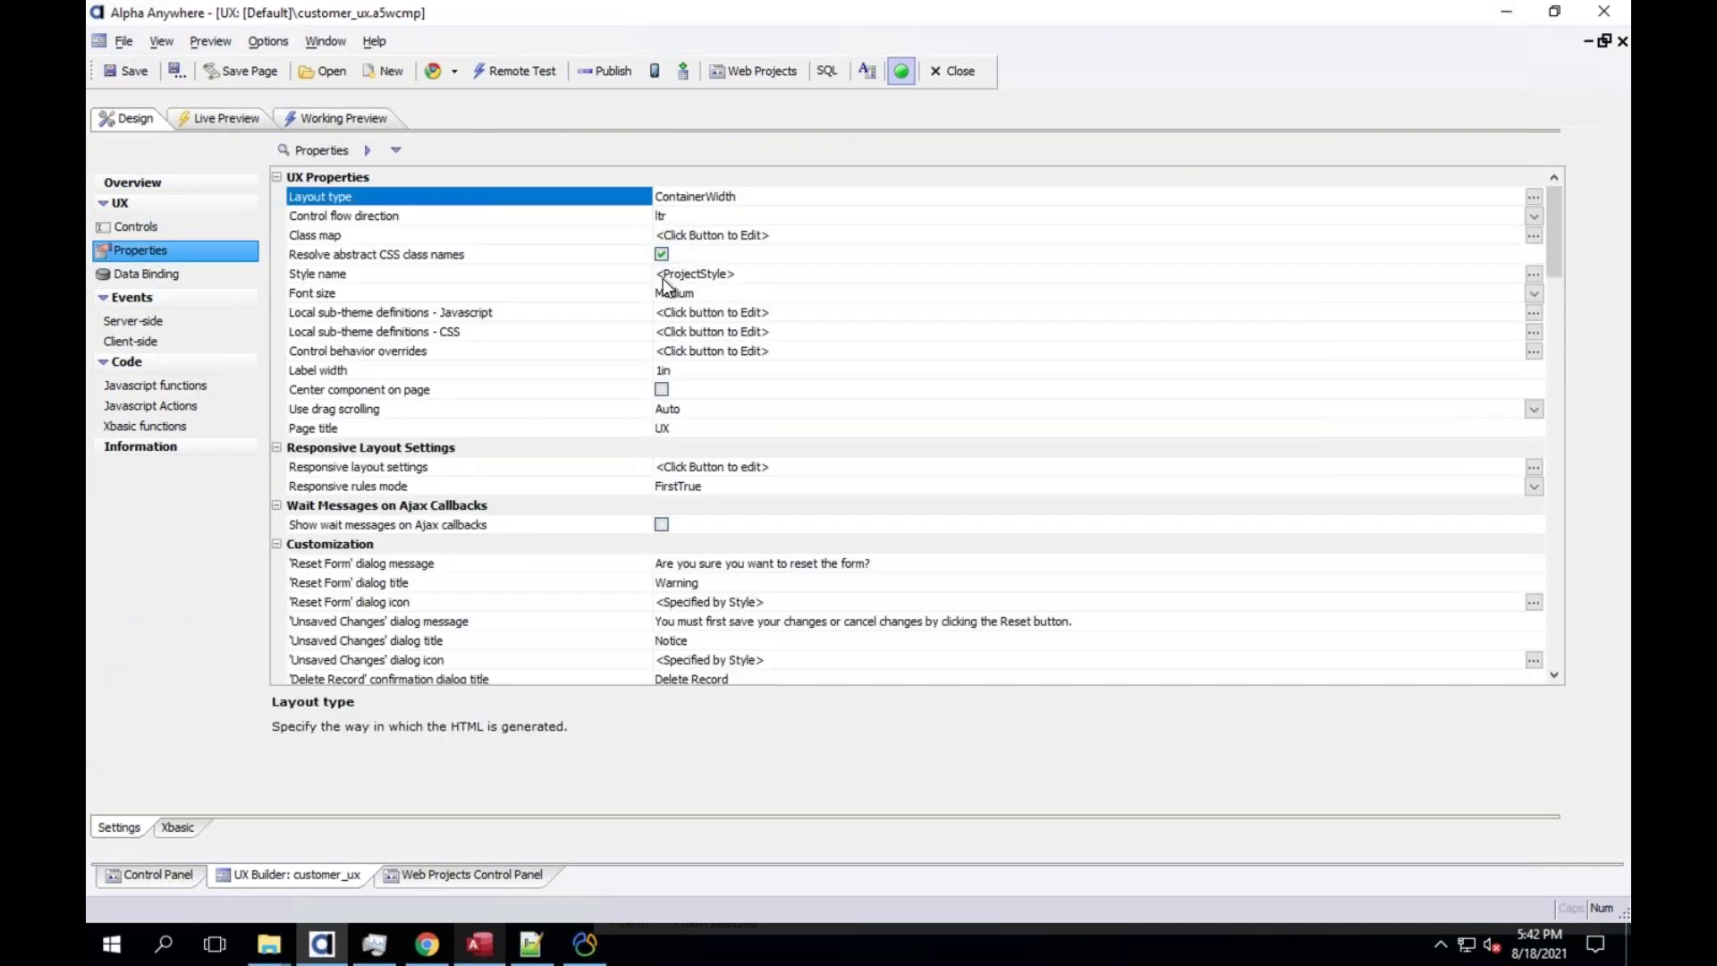
# Apply the compact Alpha-Coffee style, then preview it and select the AROUT customer
pyautogui.doubleClick(663, 280)
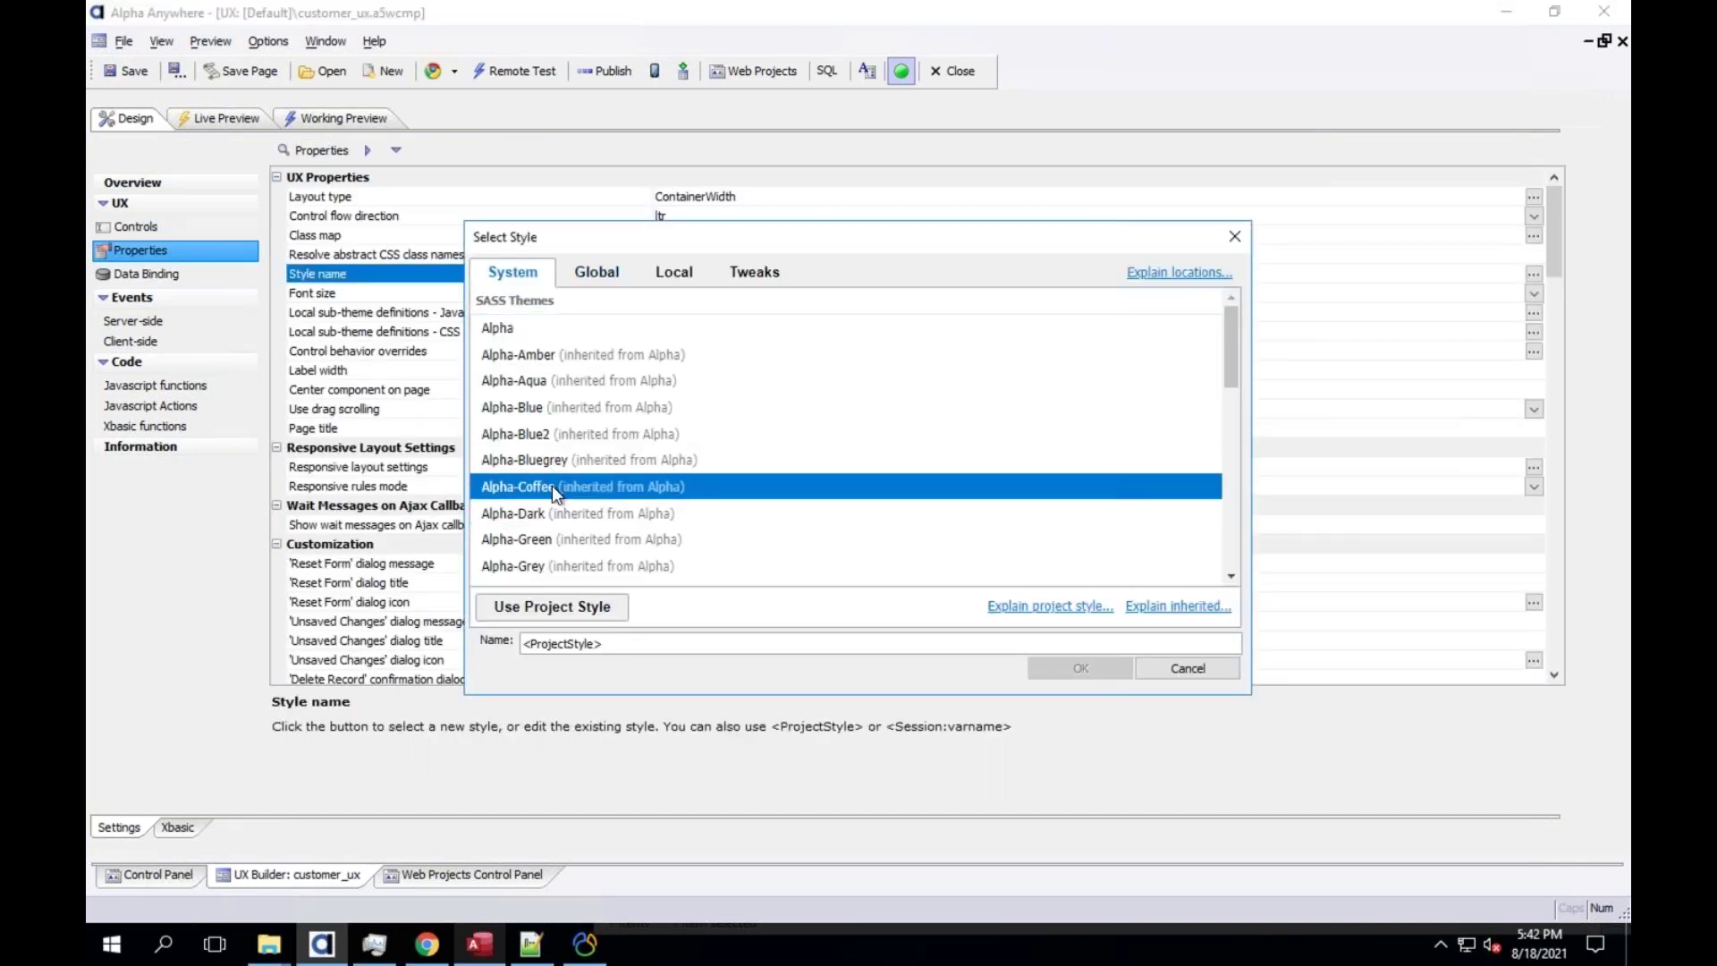
pyautogui.click(563, 492)
pyautogui.click(1080, 669)
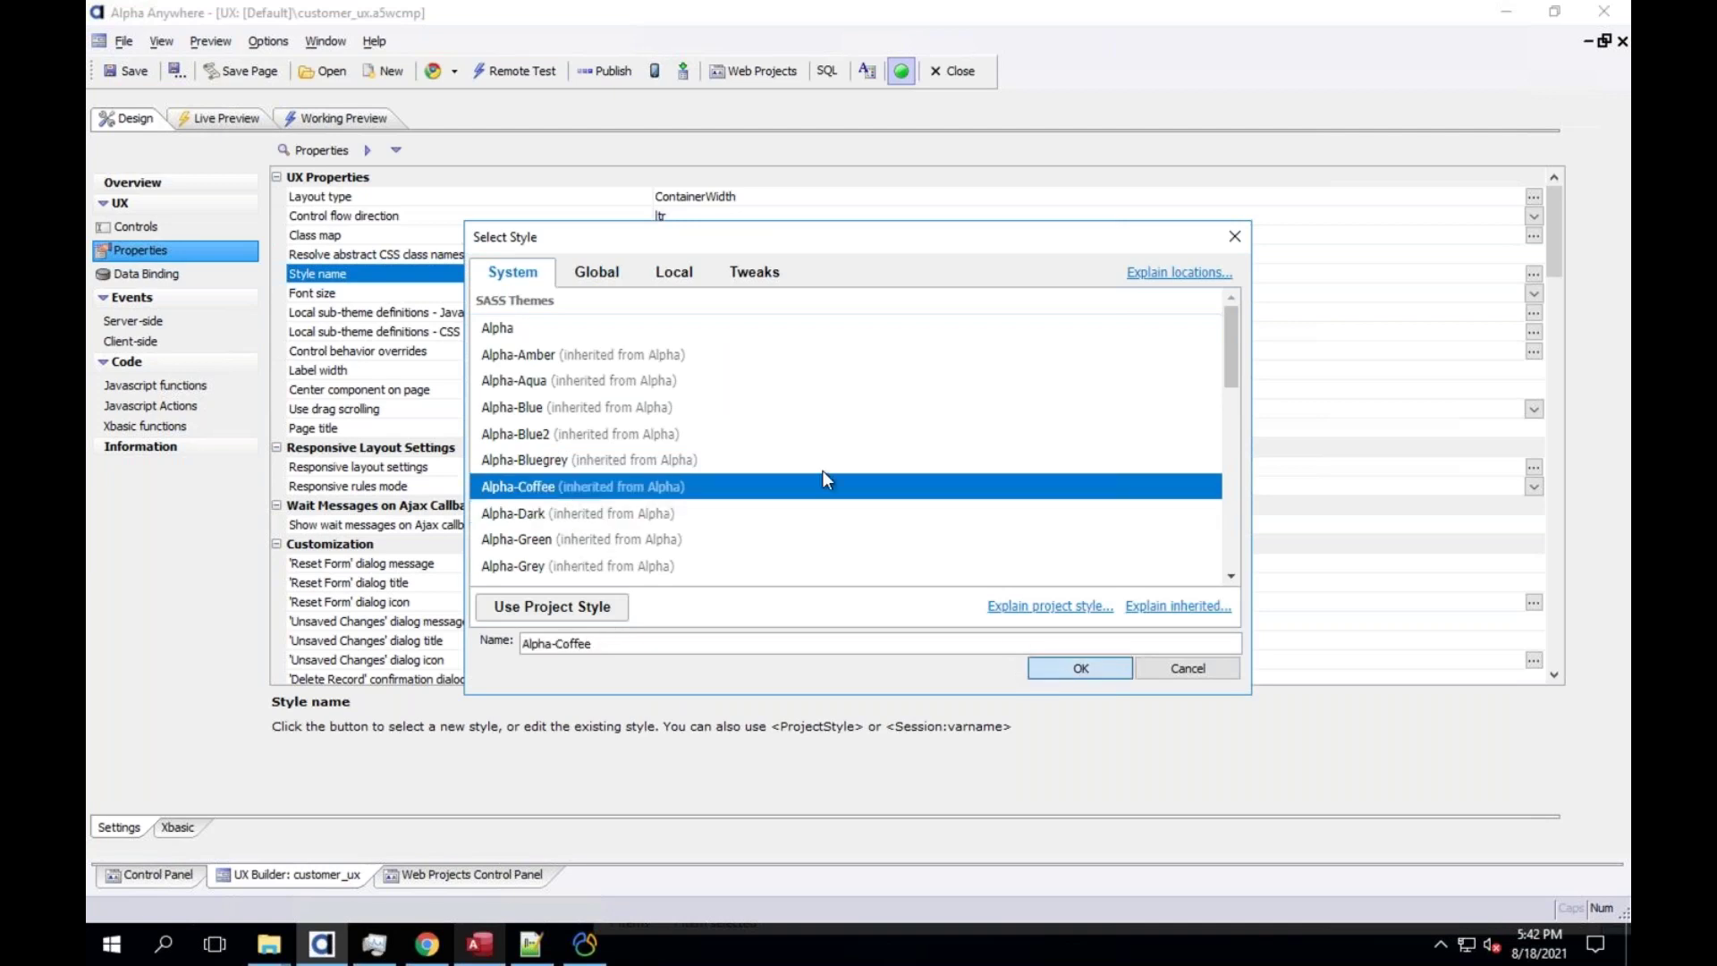
pyautogui.click(662, 292)
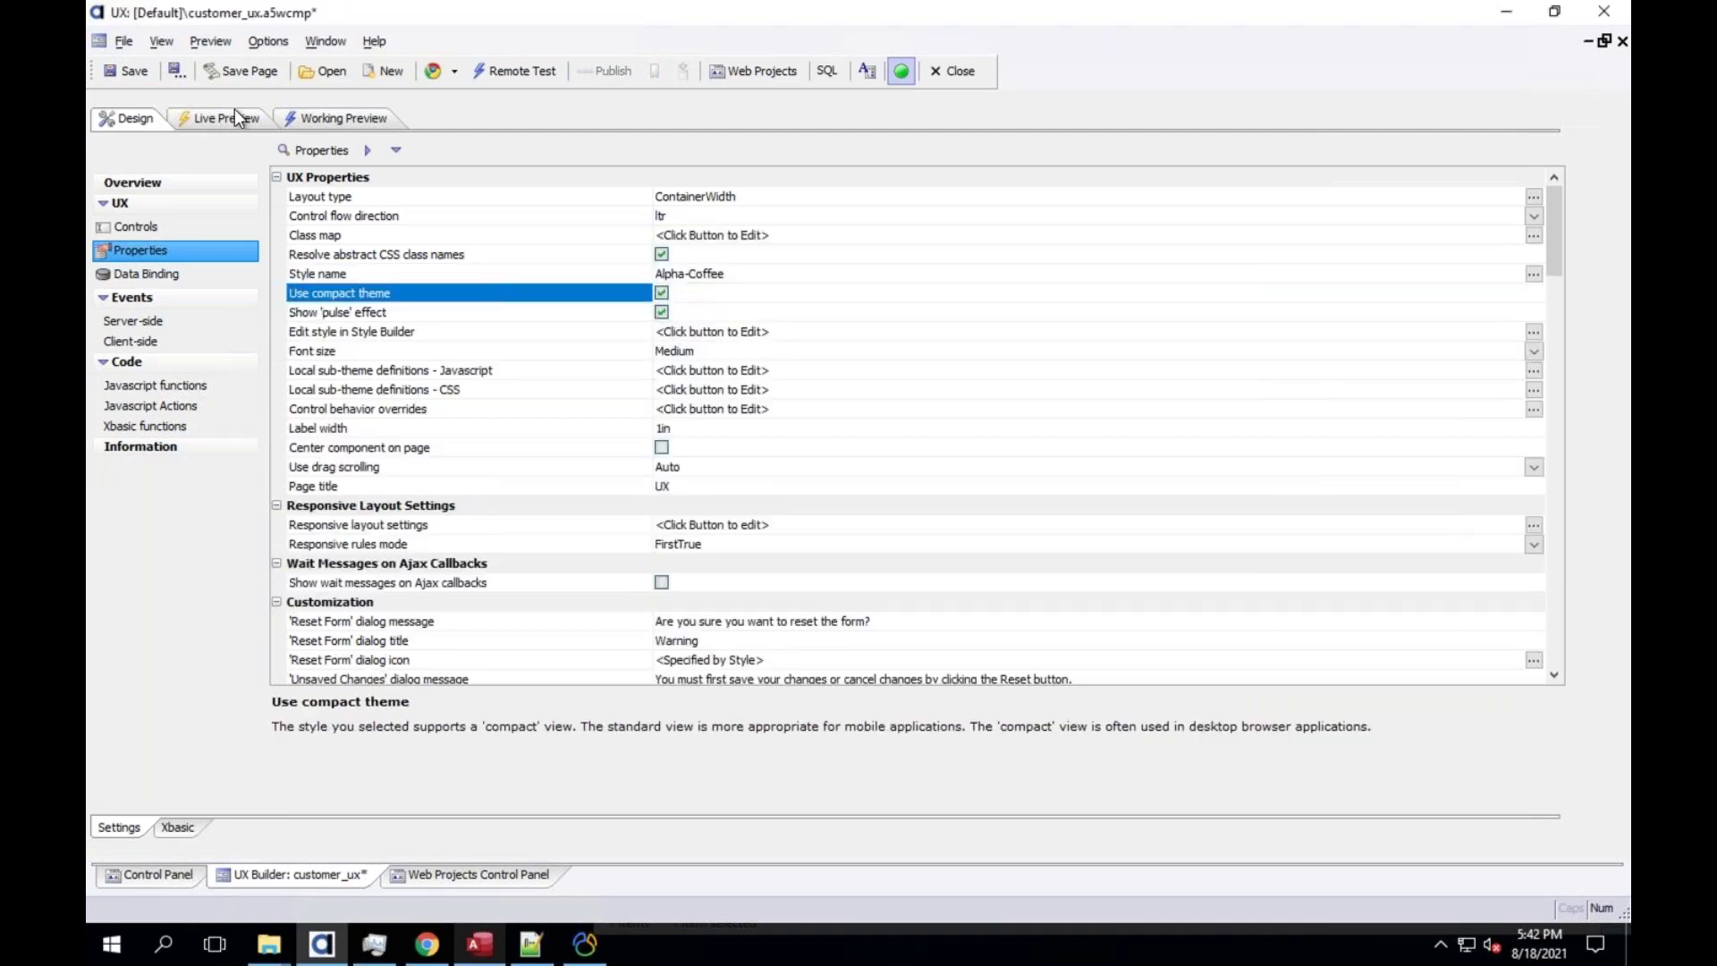
pyautogui.click(292, 119)
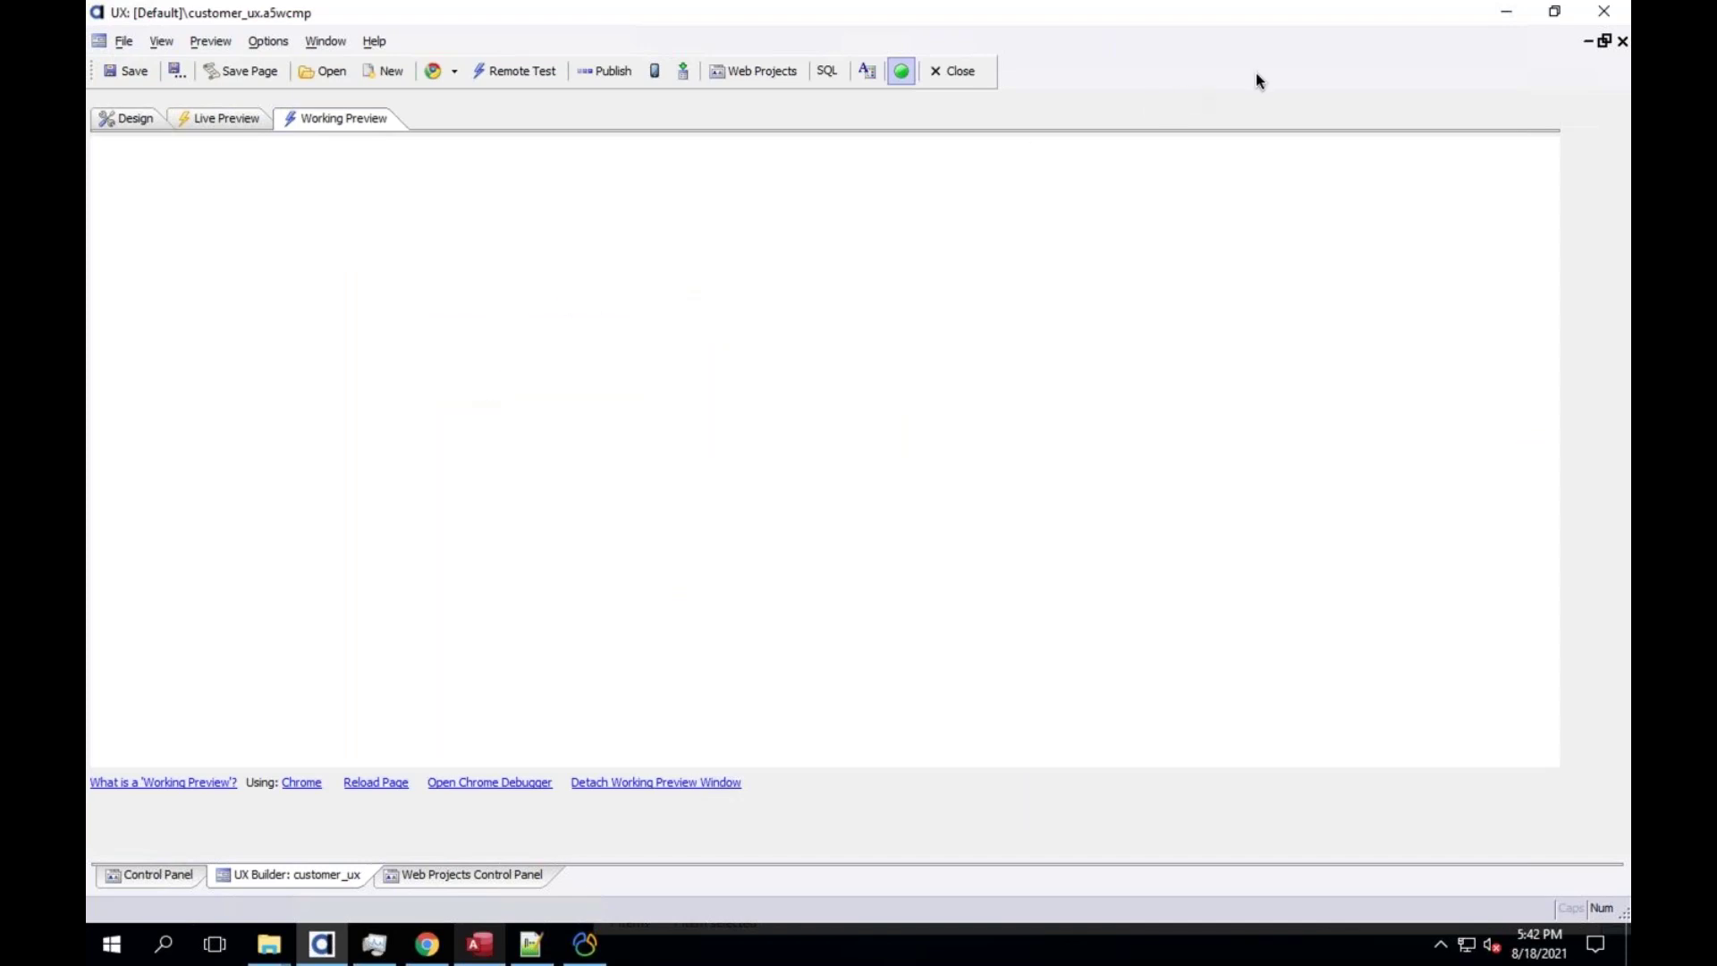
pyautogui.click(328, 290)
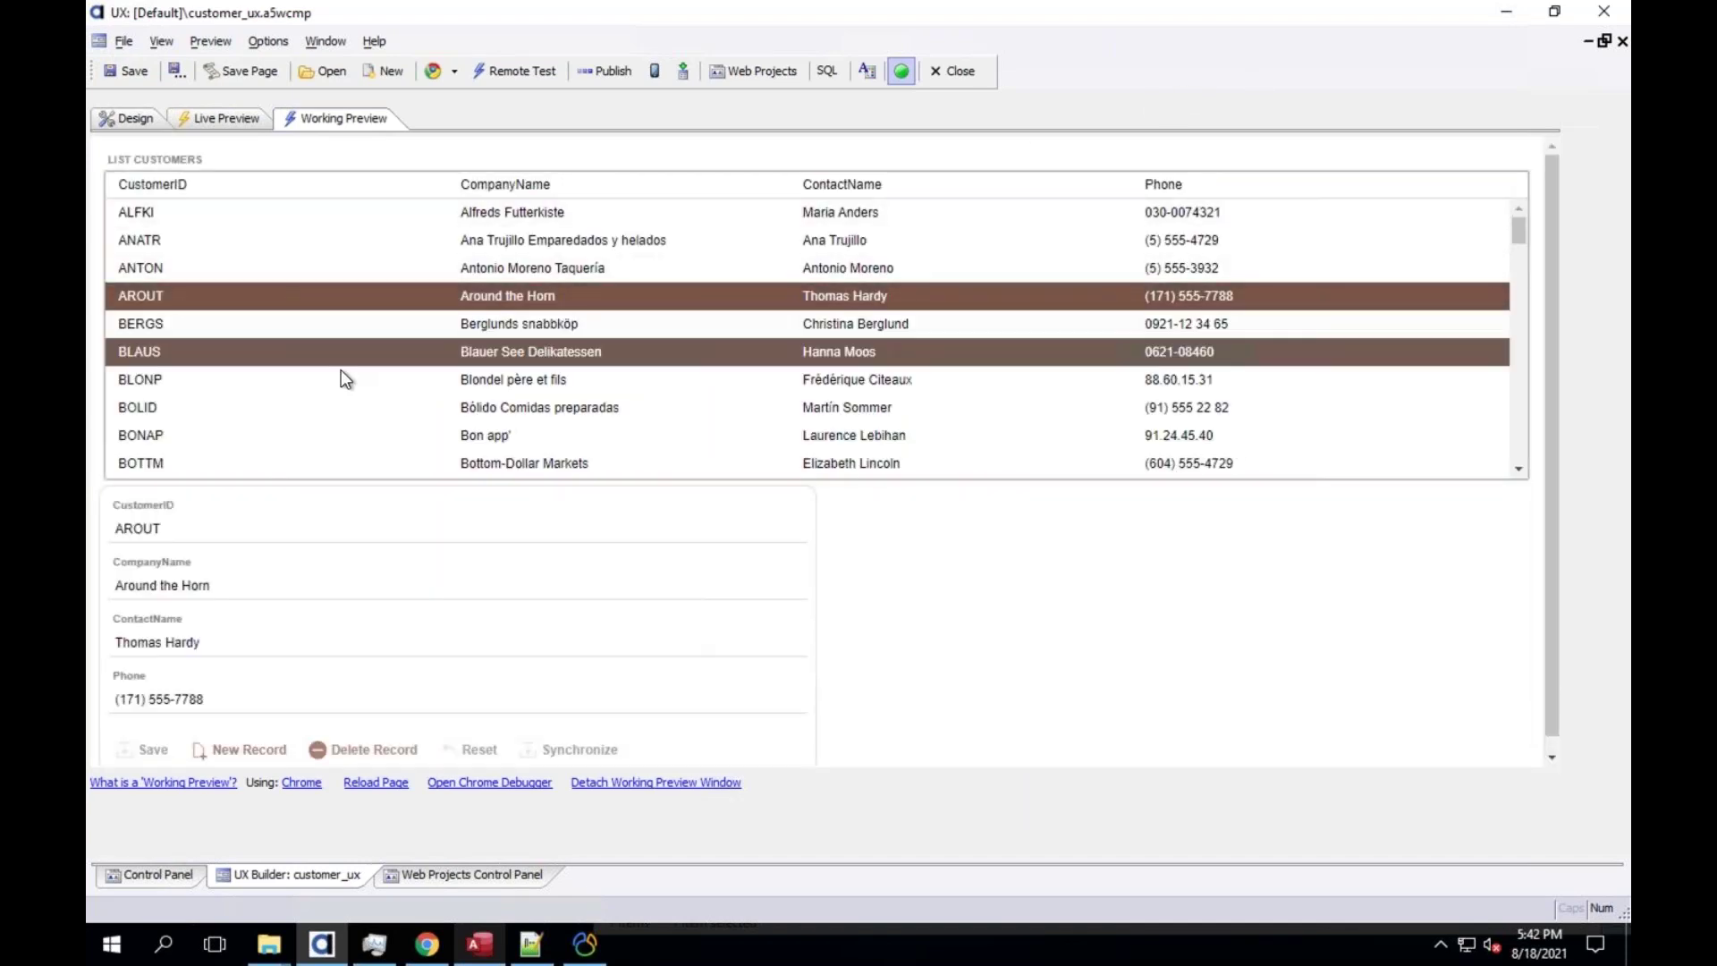
# Select the BOLID record, test junk text in Phone, then enter 51223
pyautogui.click(341, 372)
pyautogui.scroll(-1, 991, 612)
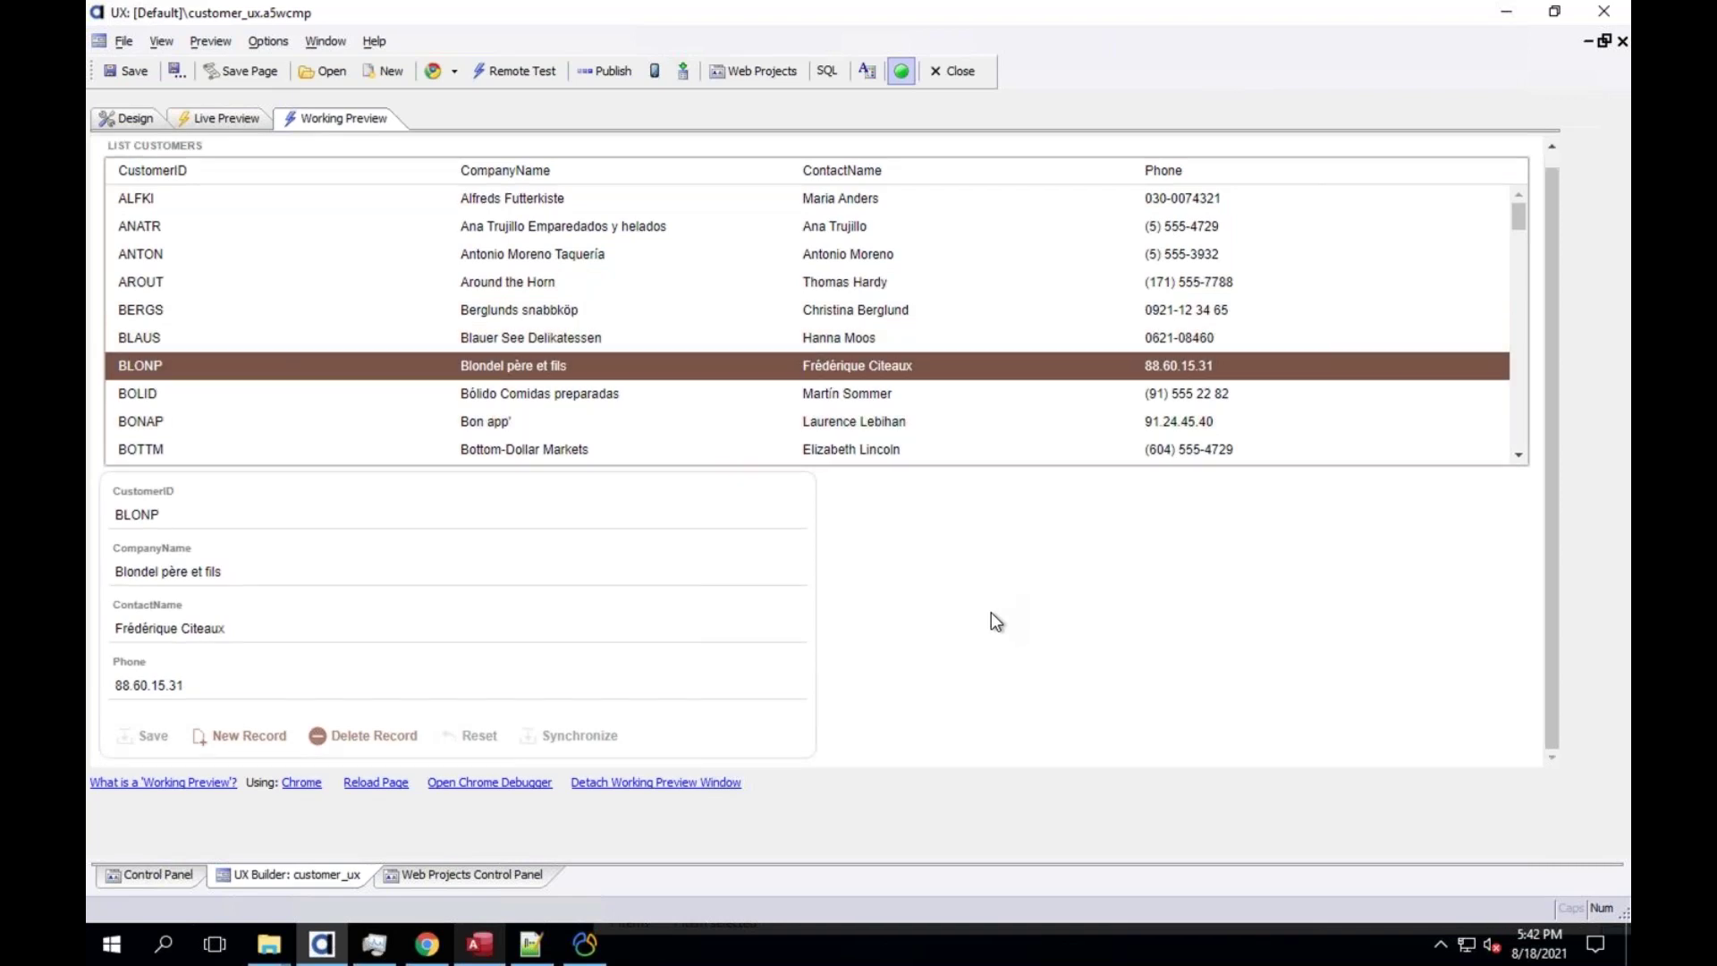
pyautogui.click(396, 390)
pyautogui.moveTo(239, 680); pyautogui.dragTo(89, 685)
pyautogui.write('adsflasjdf;alsjdf')
pyautogui.press('BackSpace')
pyautogui.press('BackSpace')
pyautogui.press('BackSpace')
pyautogui.press('BackSpace')
pyautogui.press('BackSpace')
pyautogui.press('BackSpace')
pyautogui.press('BackSpace')
pyautogui.press('BackSpace')
pyautogui.press('BackSpace')
pyautogui.press('BackSpace')
pyautogui.press('BackSpace')
pyautogui.press('BackSpace')
pyautogui.press('BackSpace')
pyautogui.press('BackSpace')
pyautogui.press('BackSpace')
pyautogui.press('BackSpace')
pyautogui.press('BackSpace')
pyautogui.write('51223')
pyautogui.press('Tab')
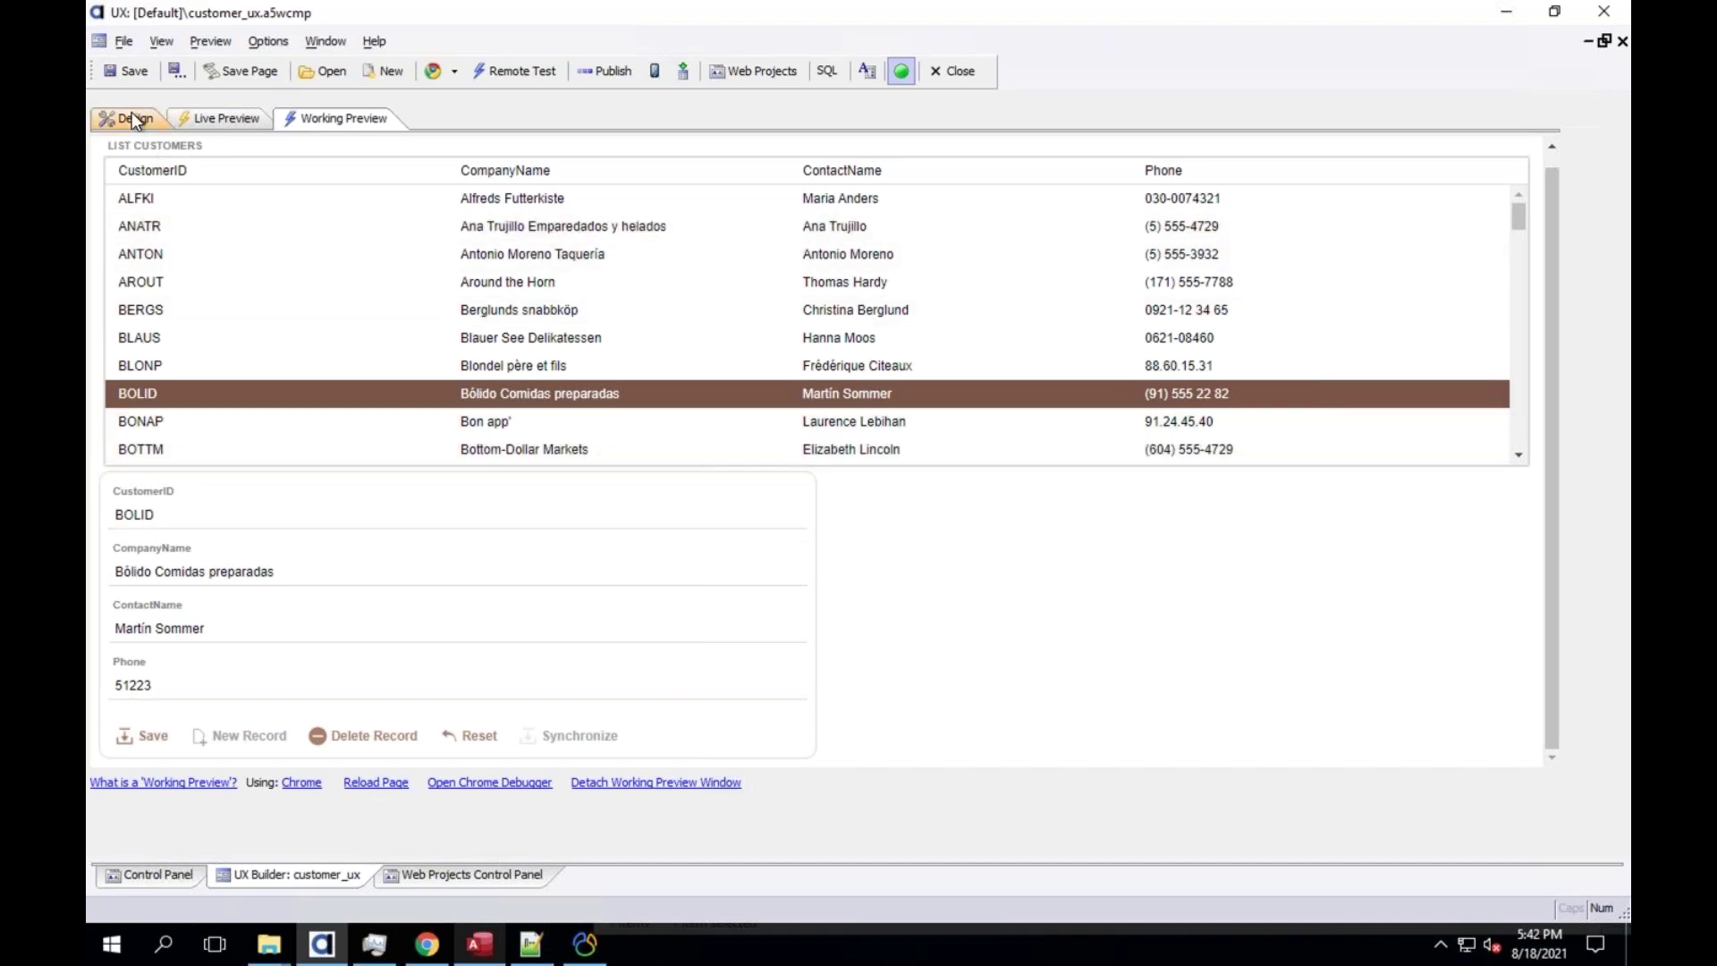
# Select the Phone textbox in LIST_CUSTOMERS and review its Watermark and Display format properties
pyautogui.click(131, 118)
pyautogui.click(196, 228)
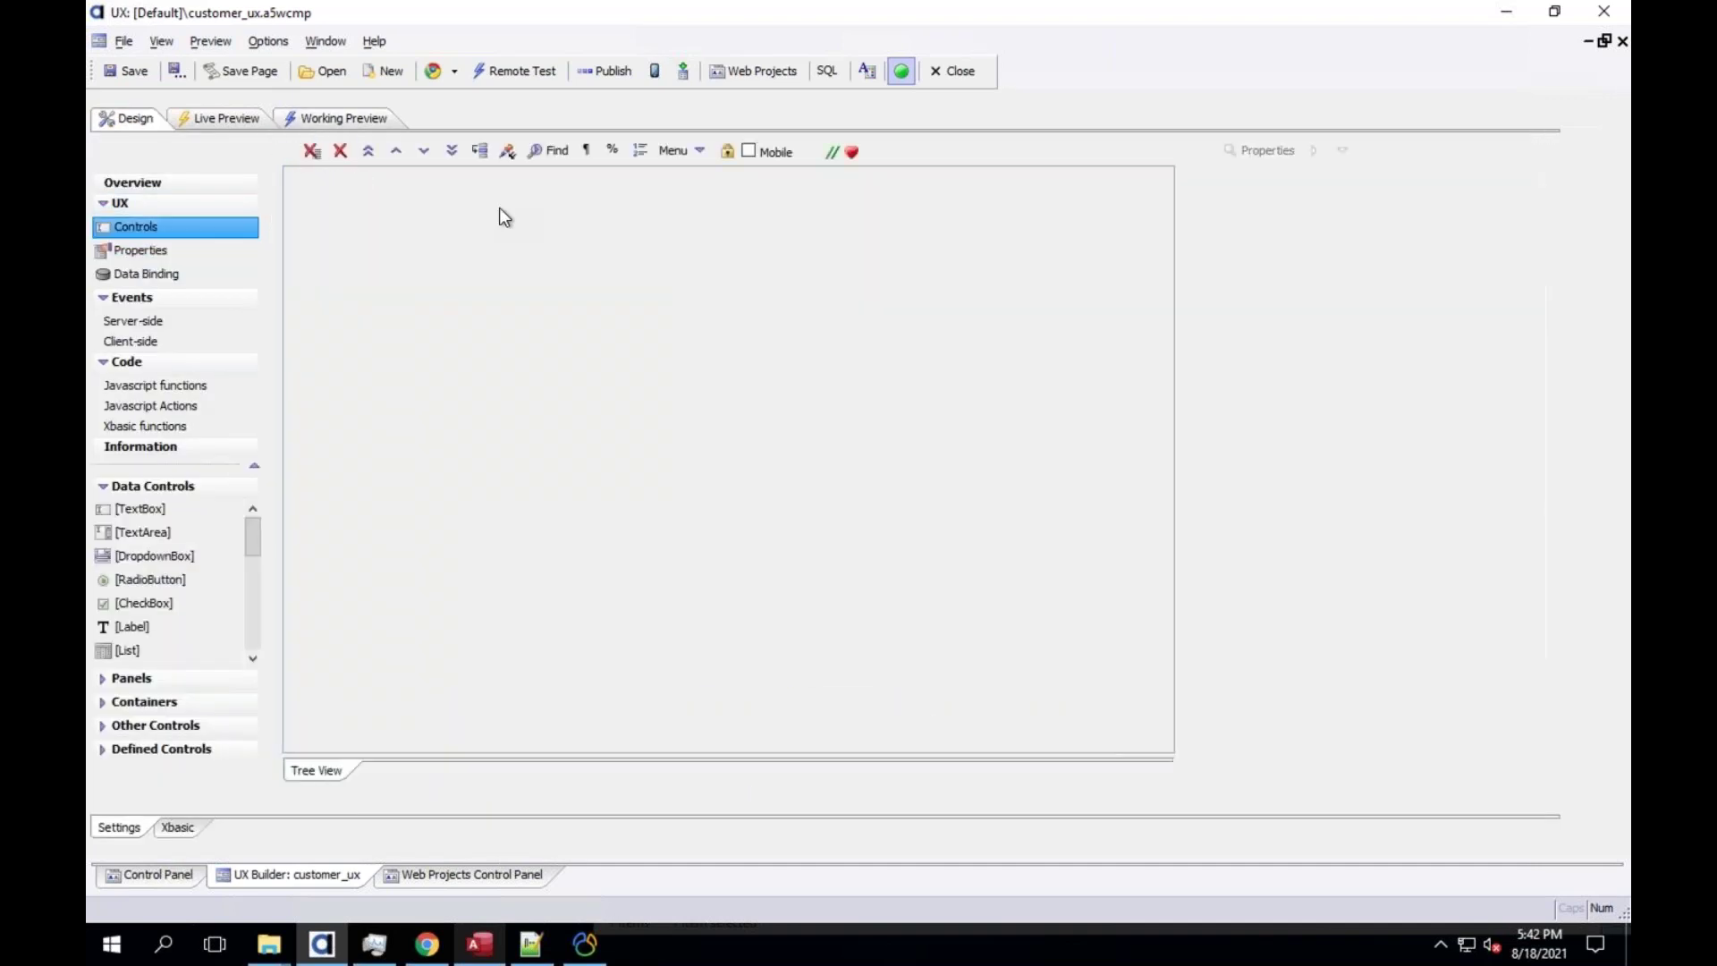
pyautogui.click(357, 179)
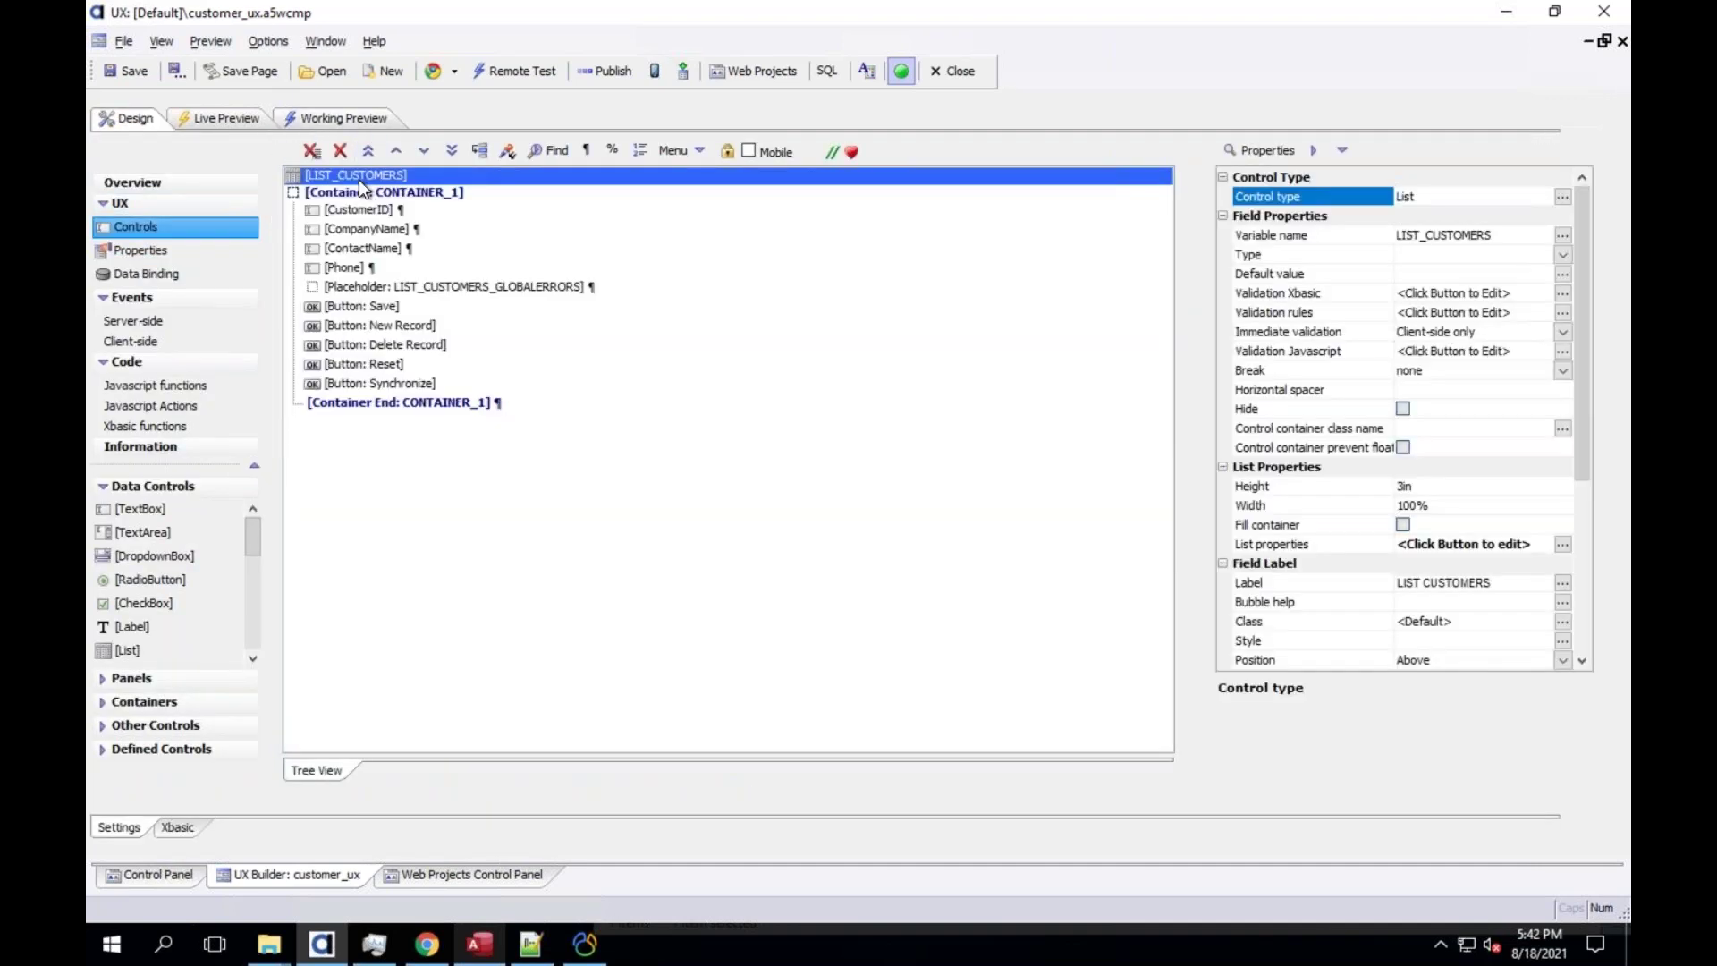
pyautogui.click(368, 267)
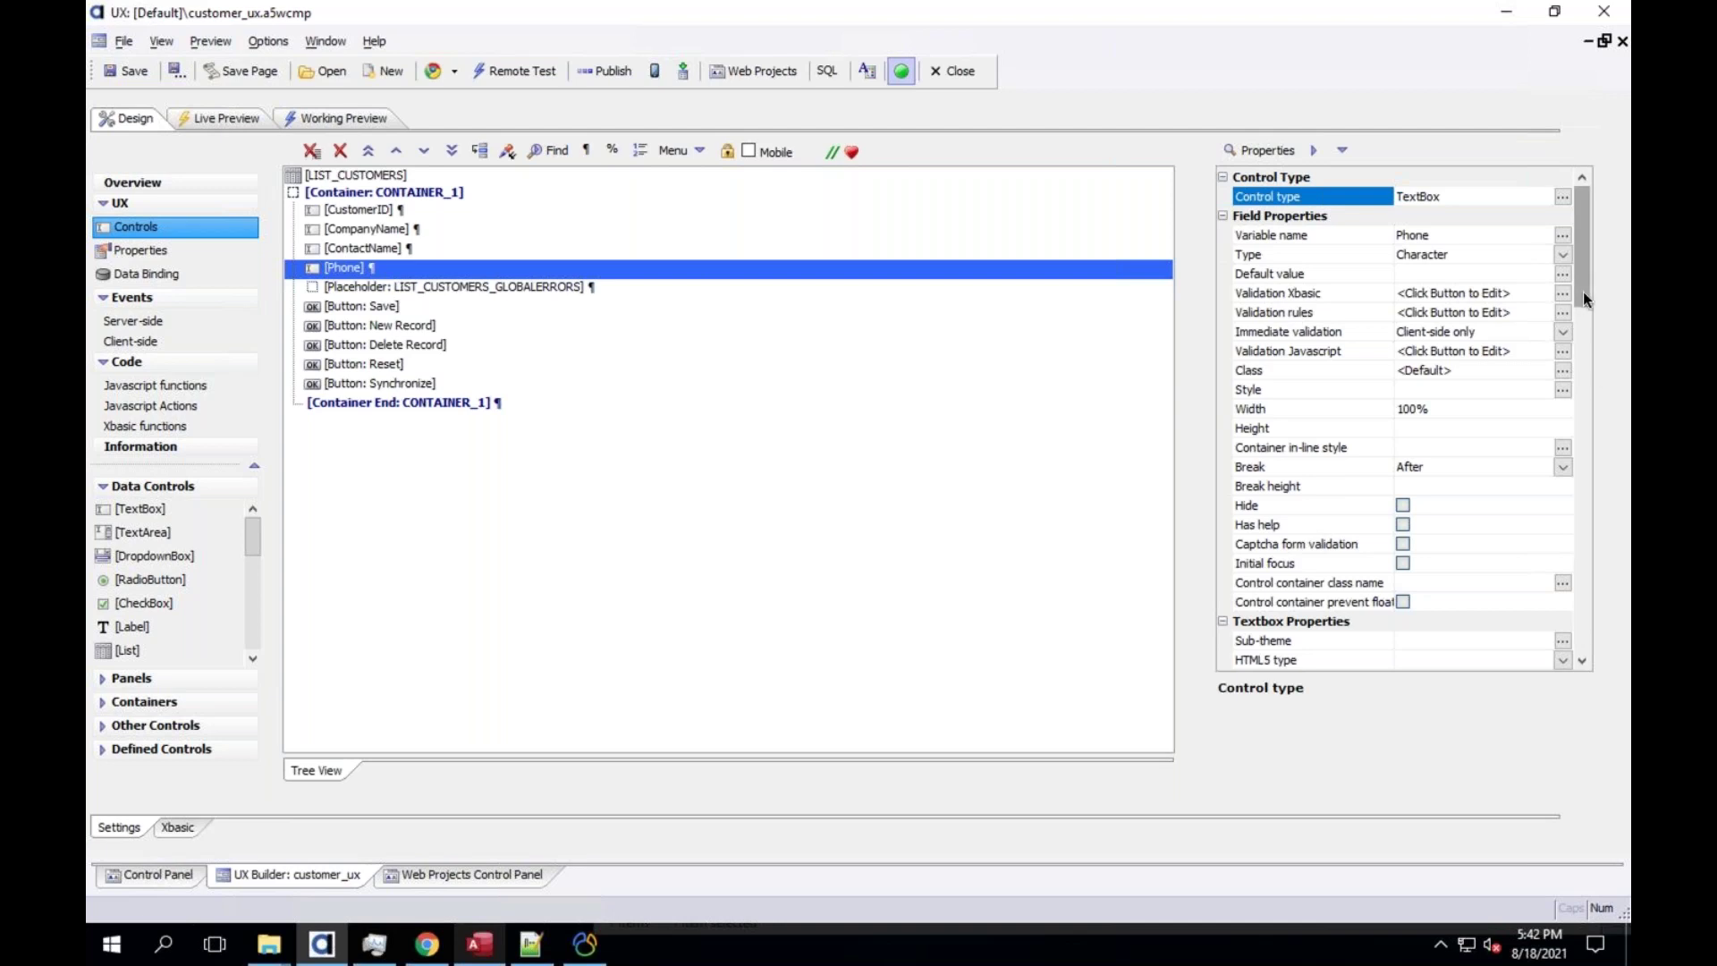
pyautogui.scroll(-7, 1594, 351)
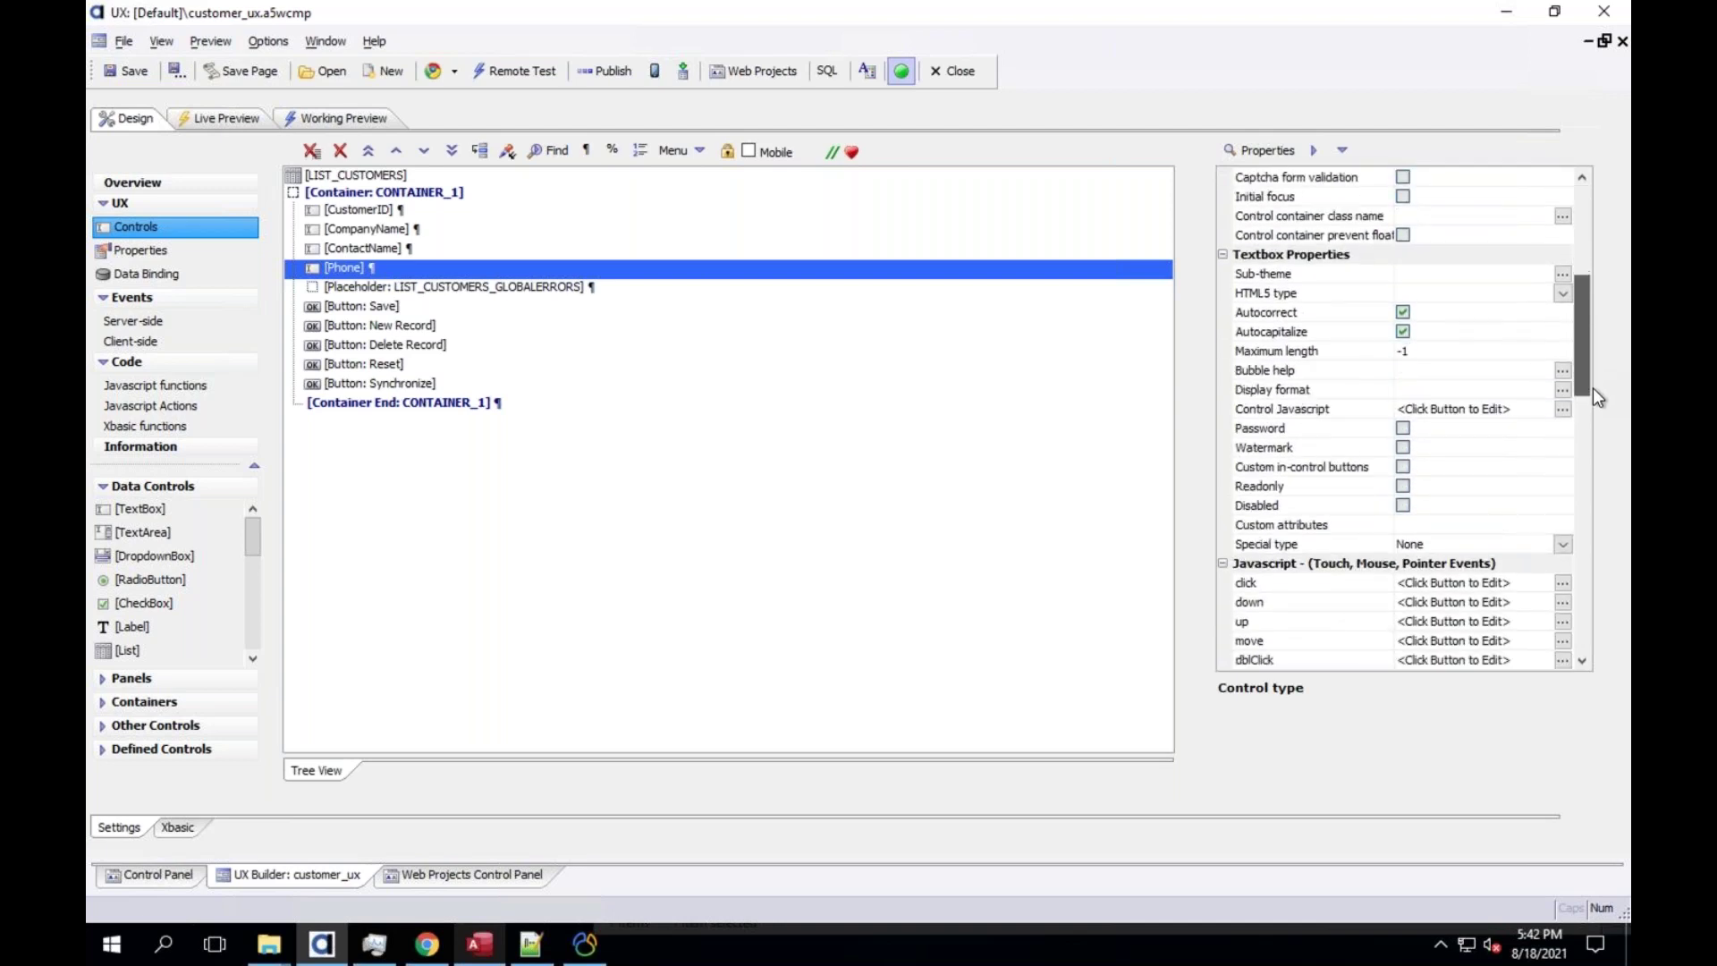
pyautogui.scroll(-1, 1592, 404)
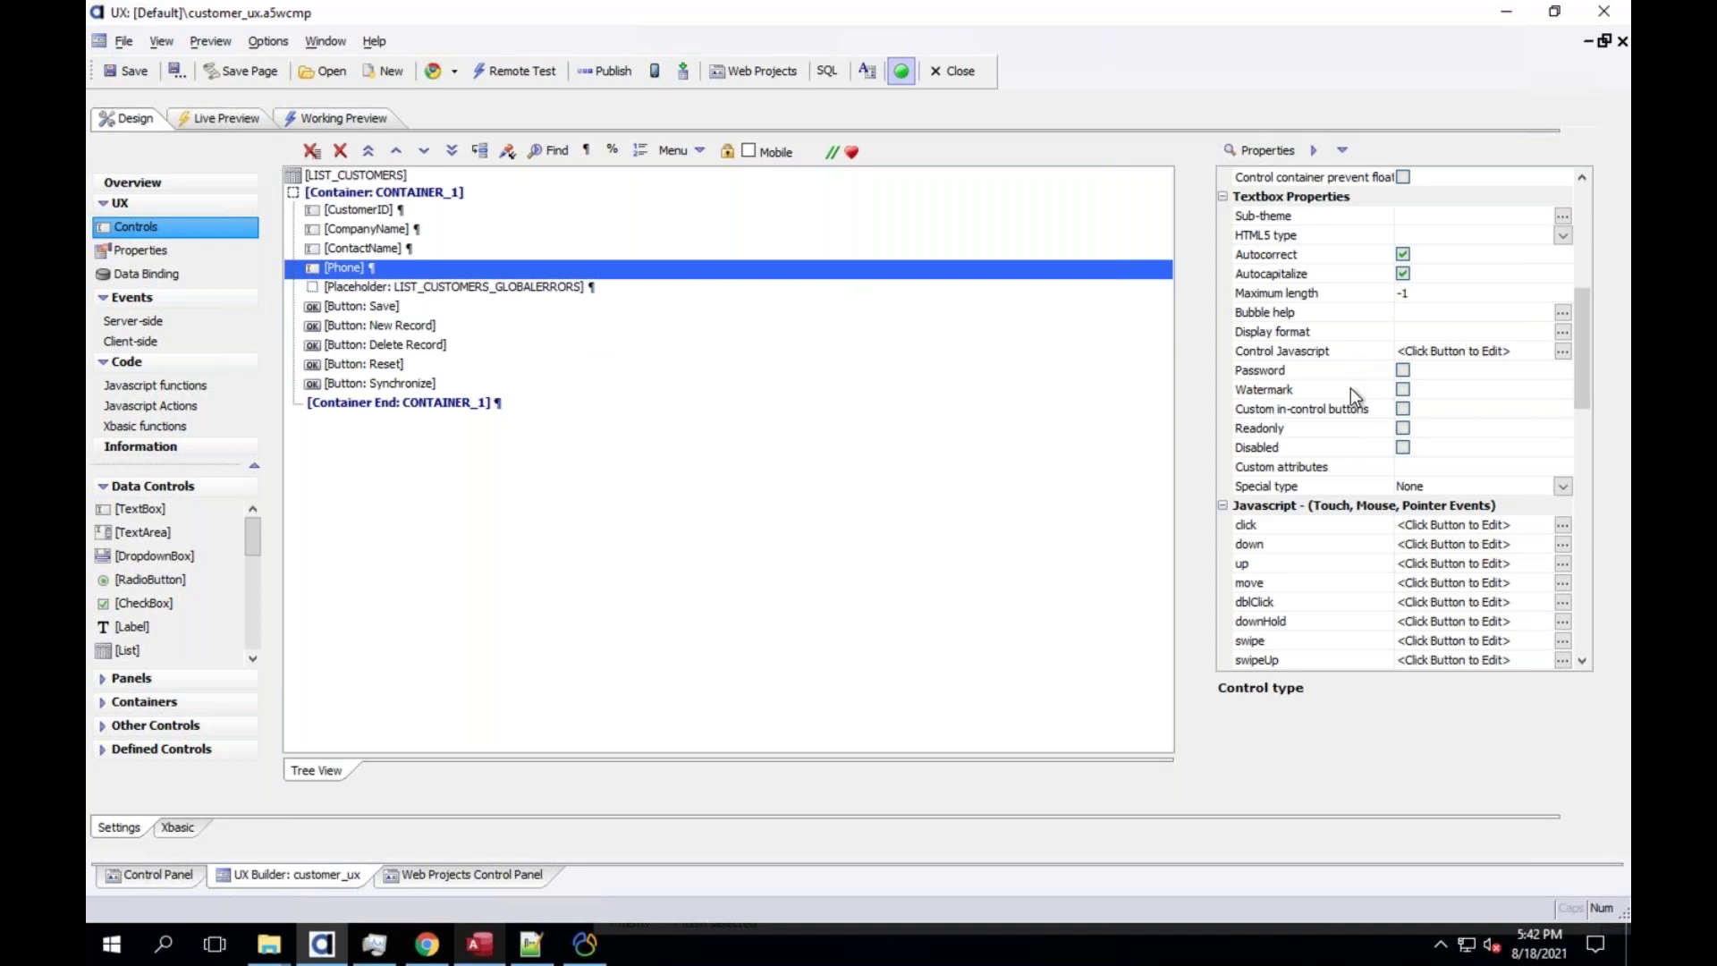
pyautogui.click(1297, 390)
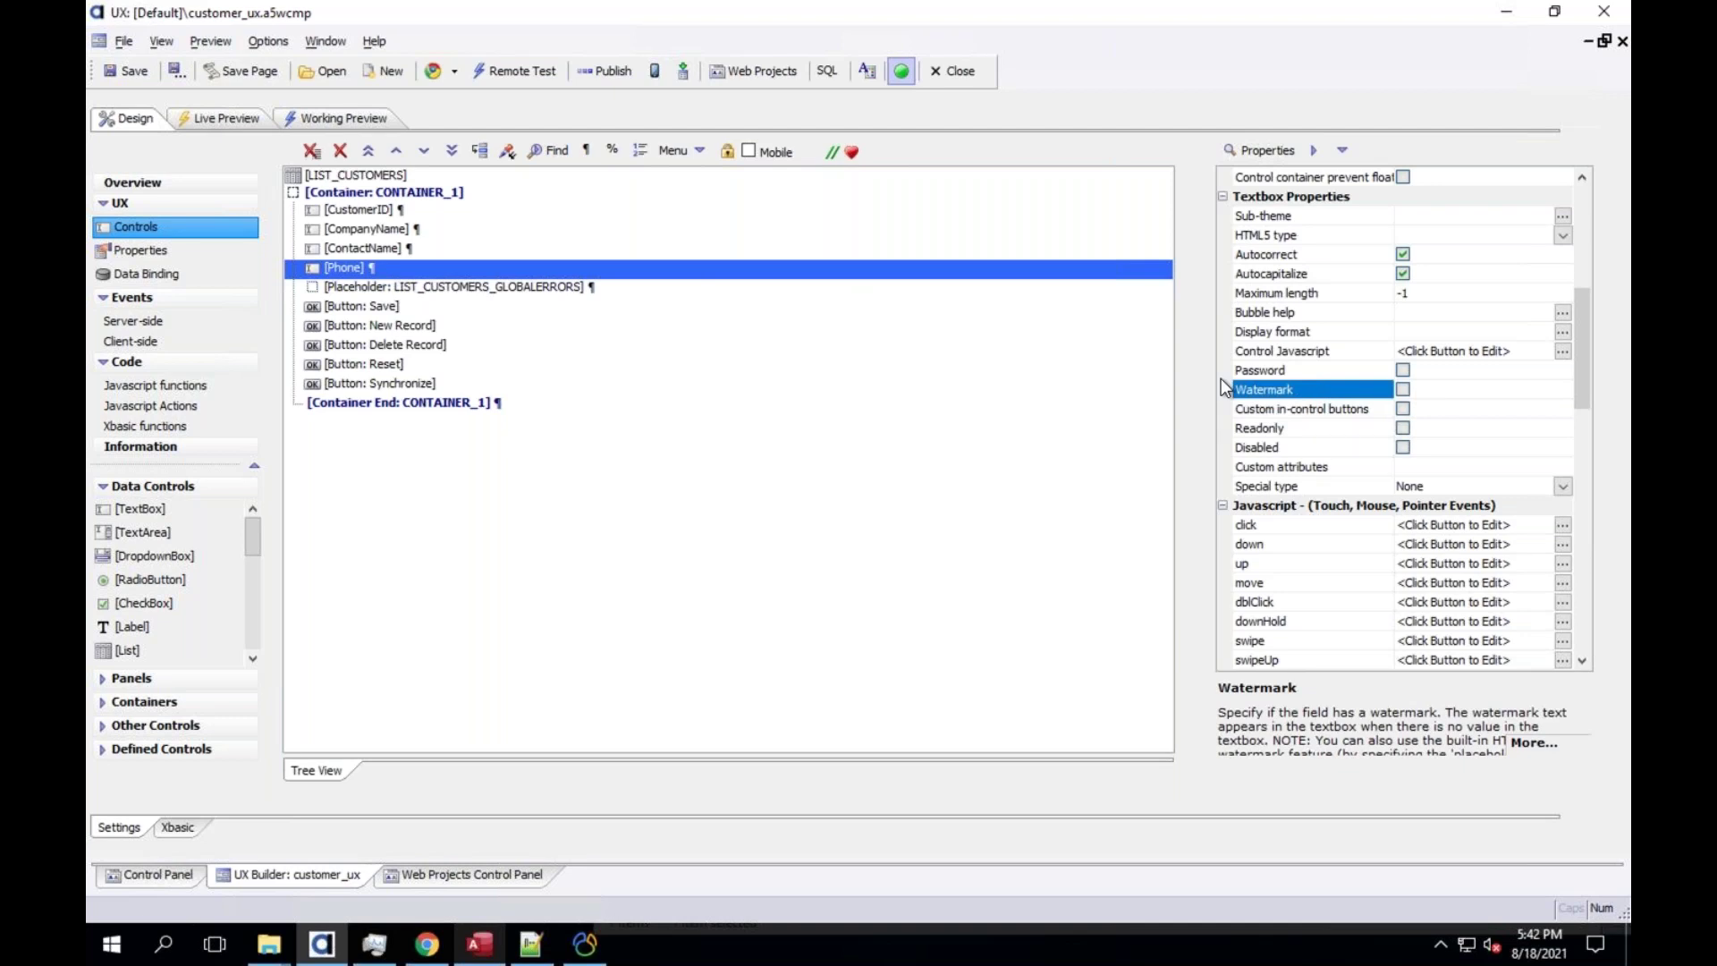
pyautogui.click(1349, 334)
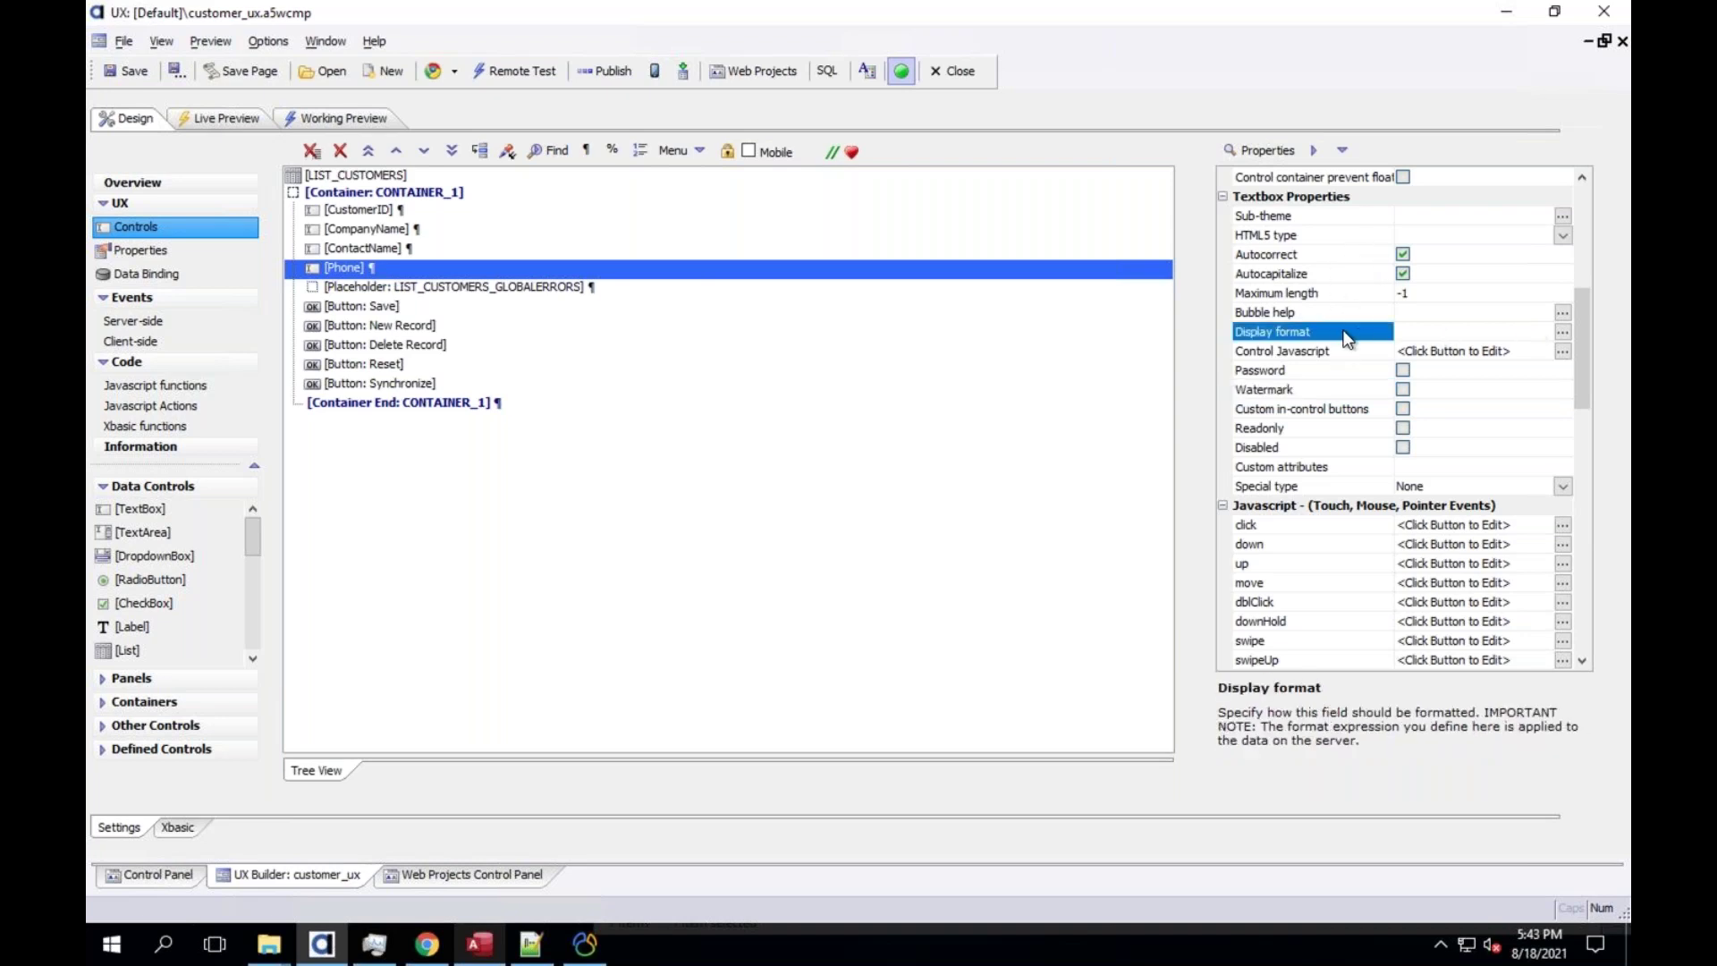
pyautogui.moveTo(1580, 373); pyautogui.dragTo(1589, 179)
# Search properties for 'mask' and inspect the Has mask and Client side formatting settings
pyautogui.click(1248, 151)
pyautogui.write('mask')
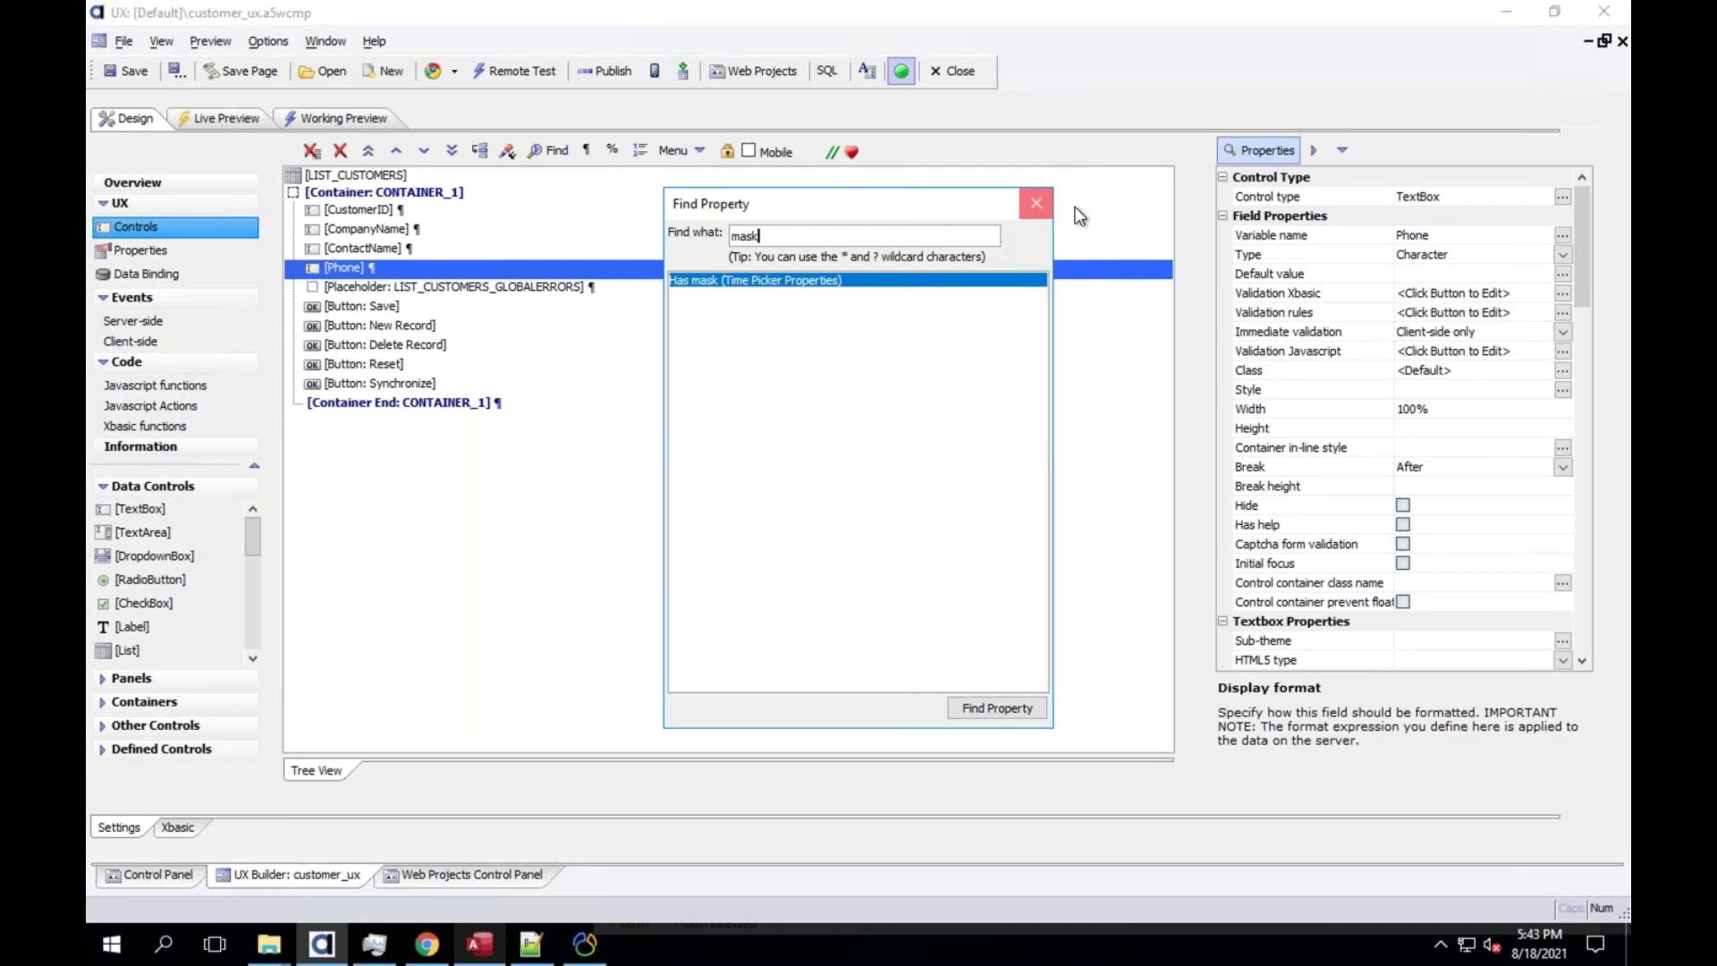
pyautogui.click(1036, 203)
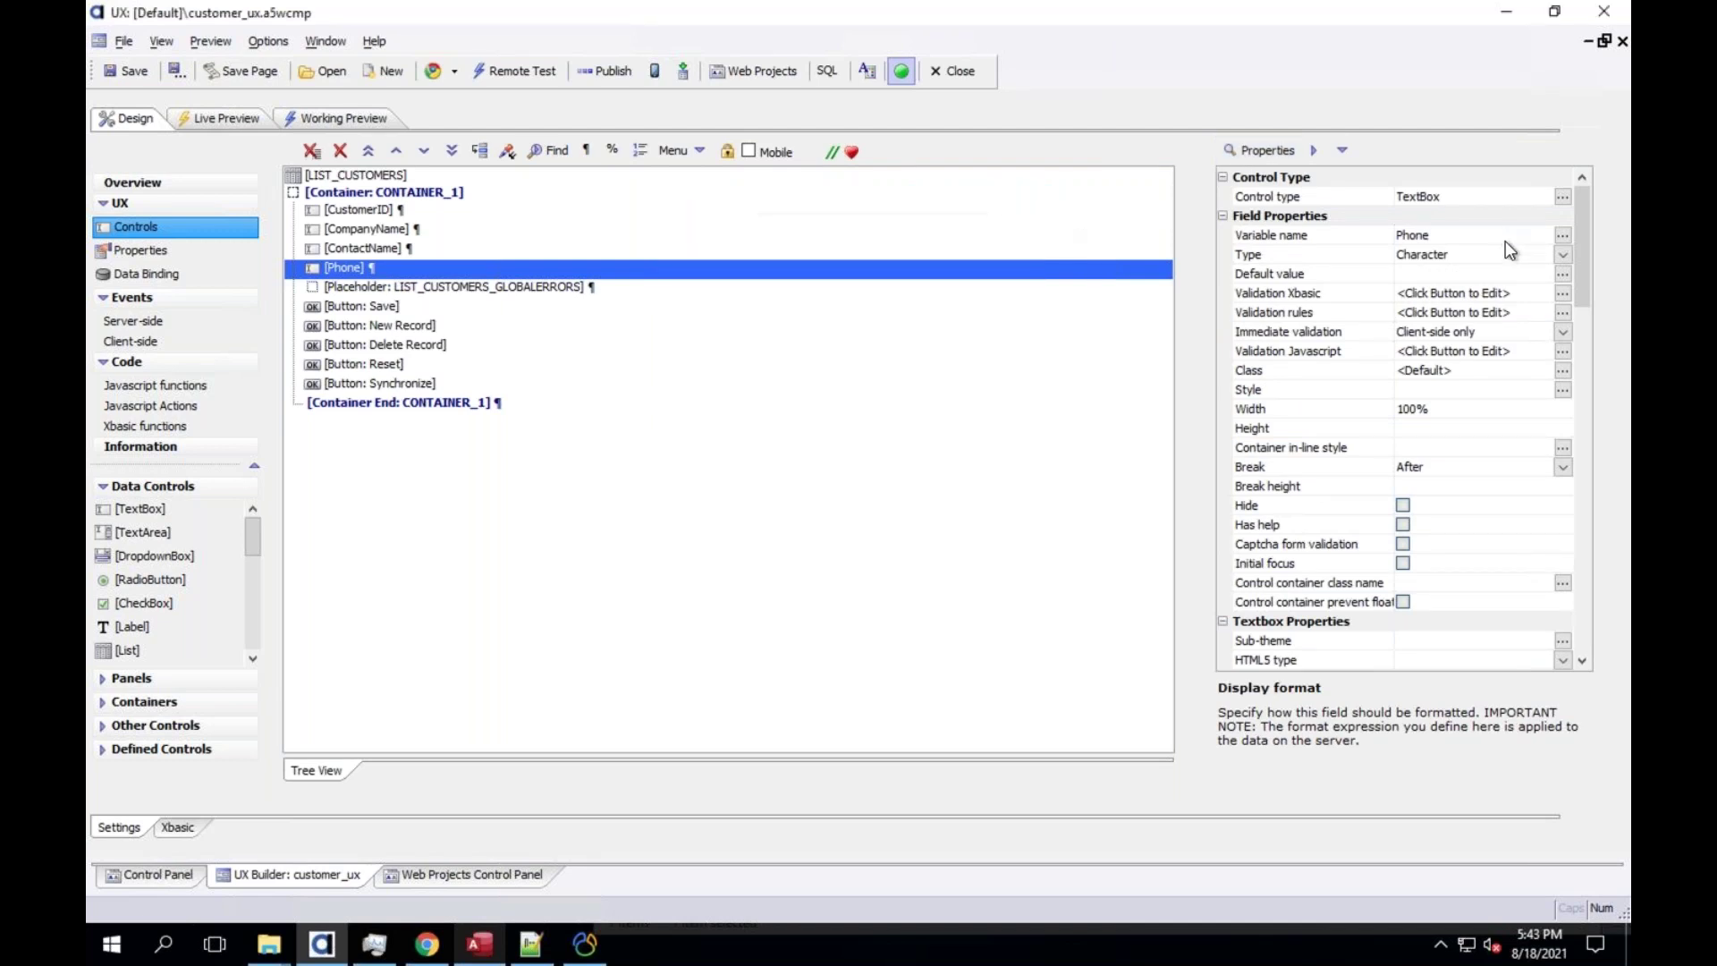
pyautogui.click(1580, 524)
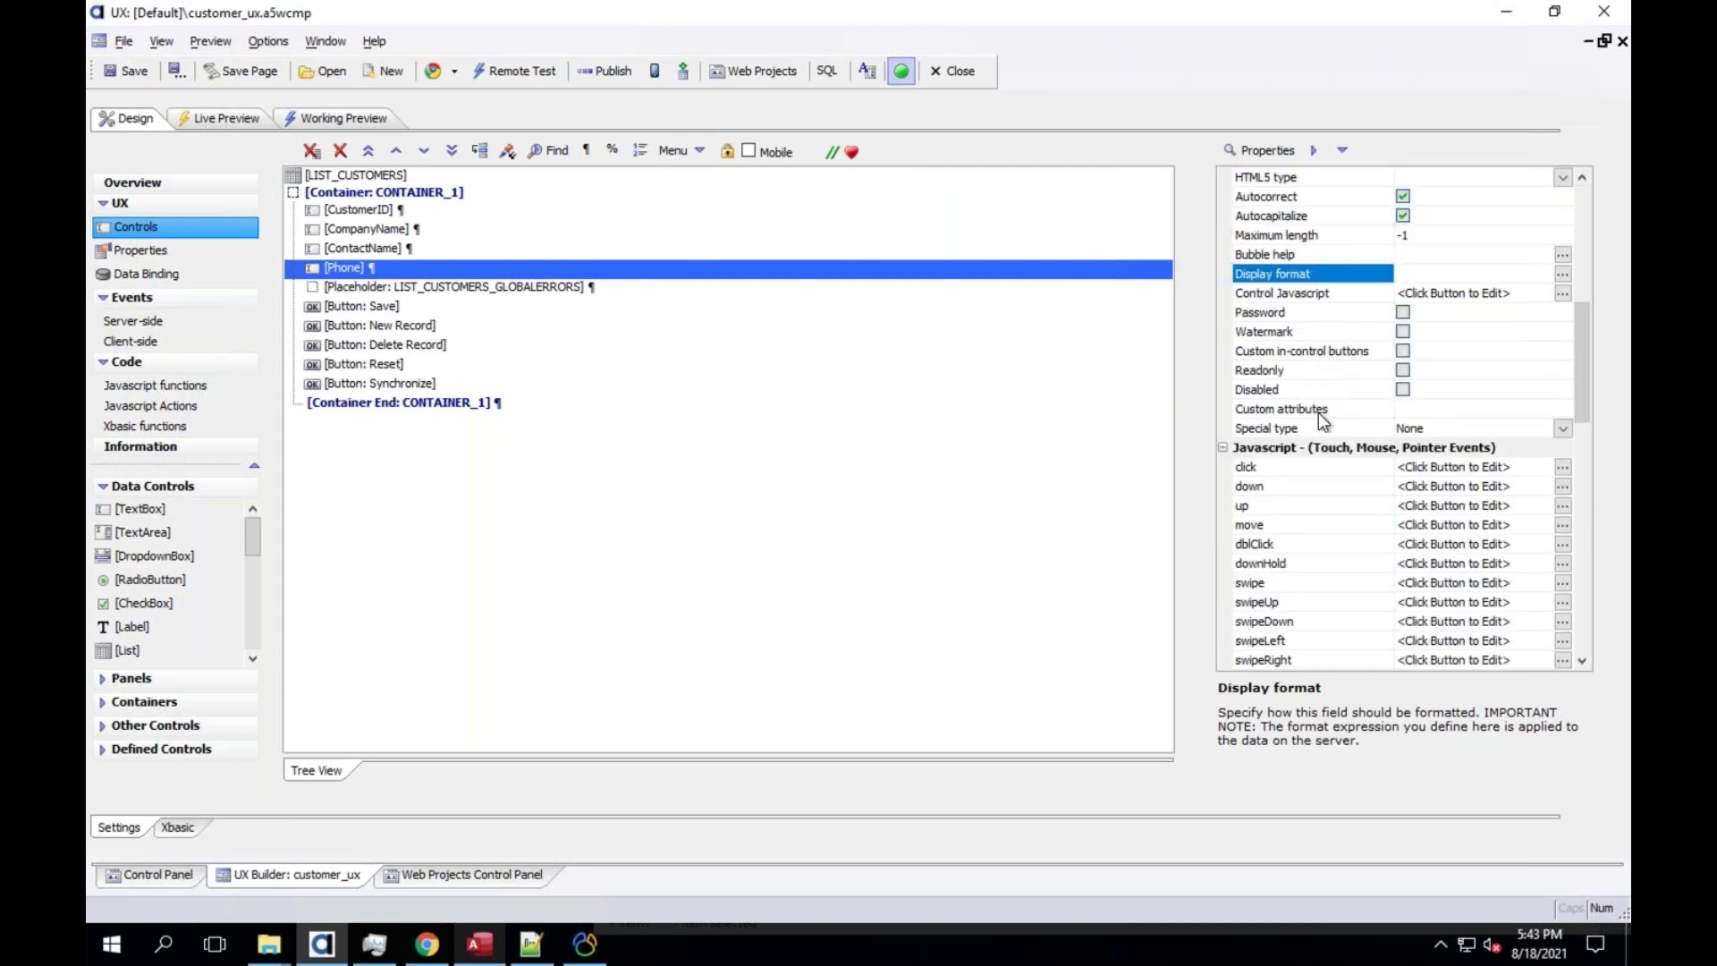
pyautogui.scroll(-15, 1578, 474)
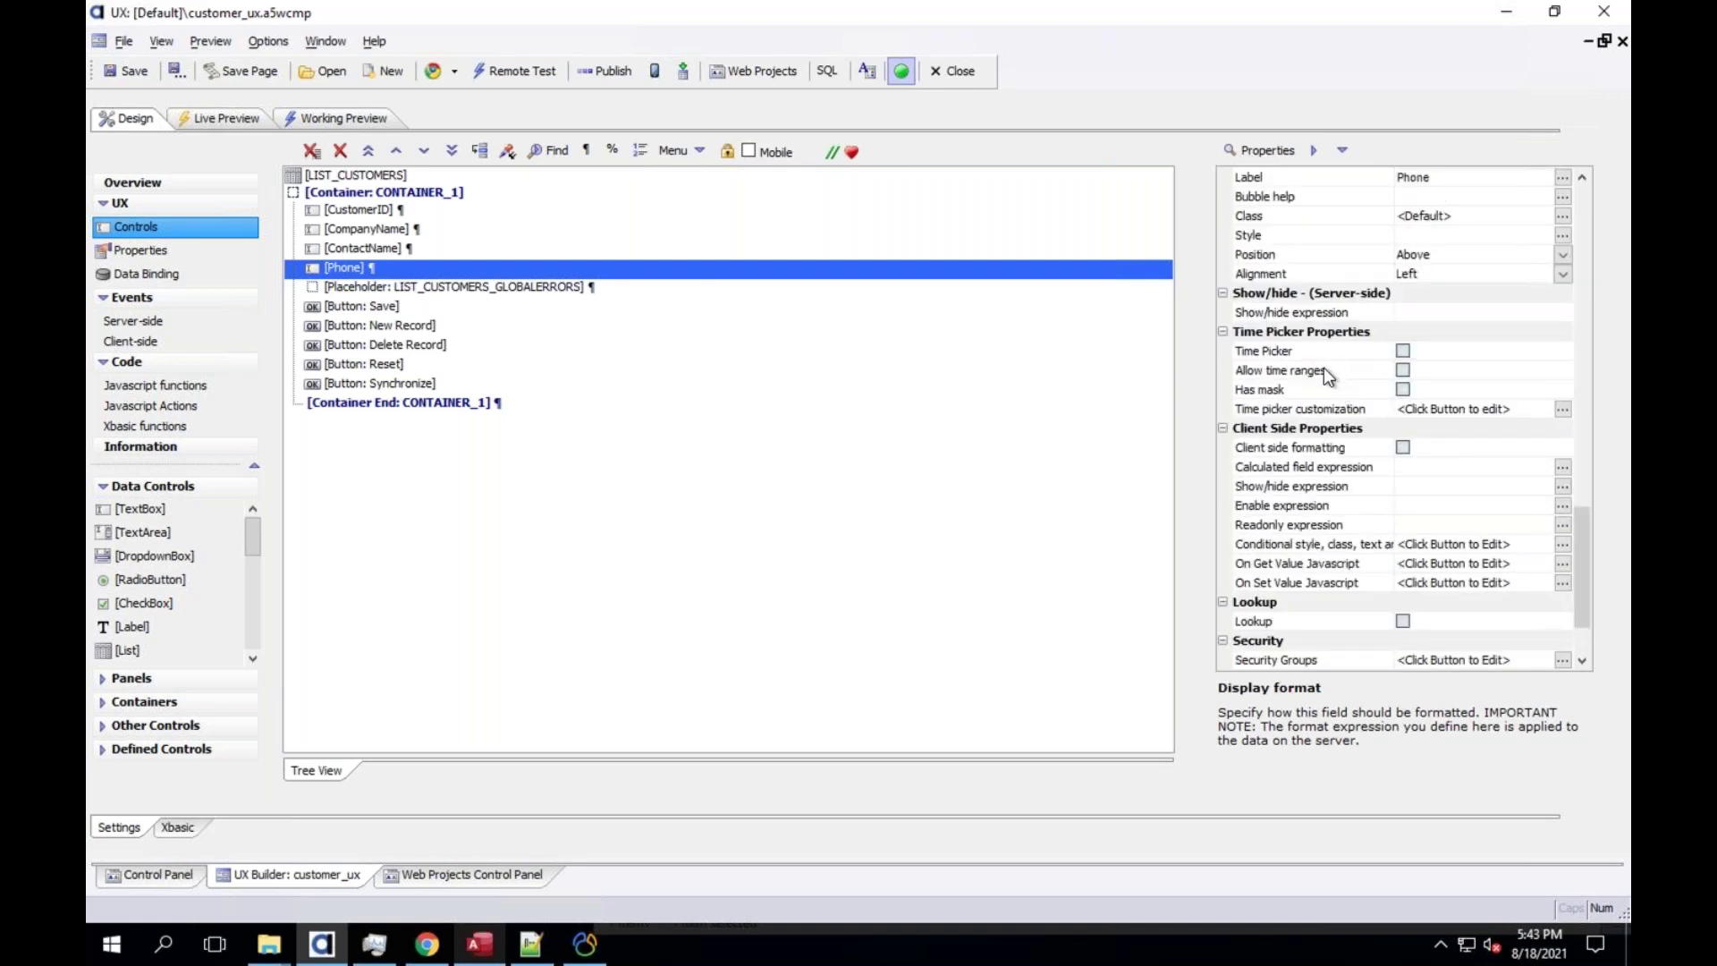
pyautogui.click(1308, 389)
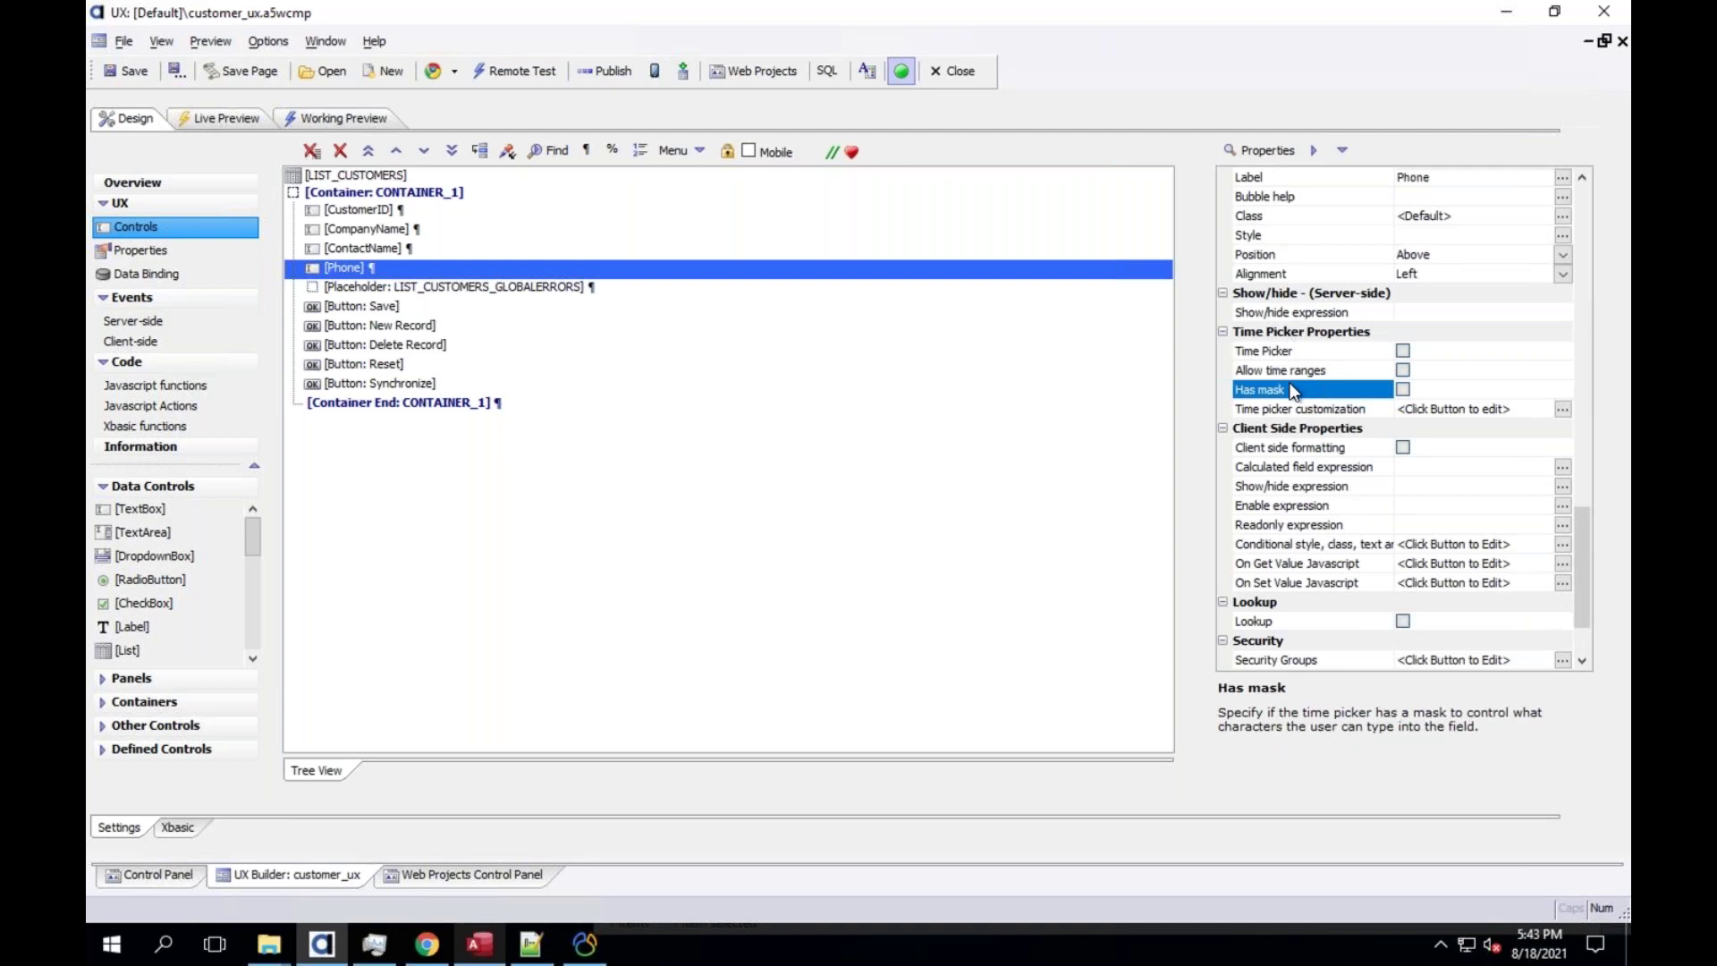
pyautogui.click(1308, 447)
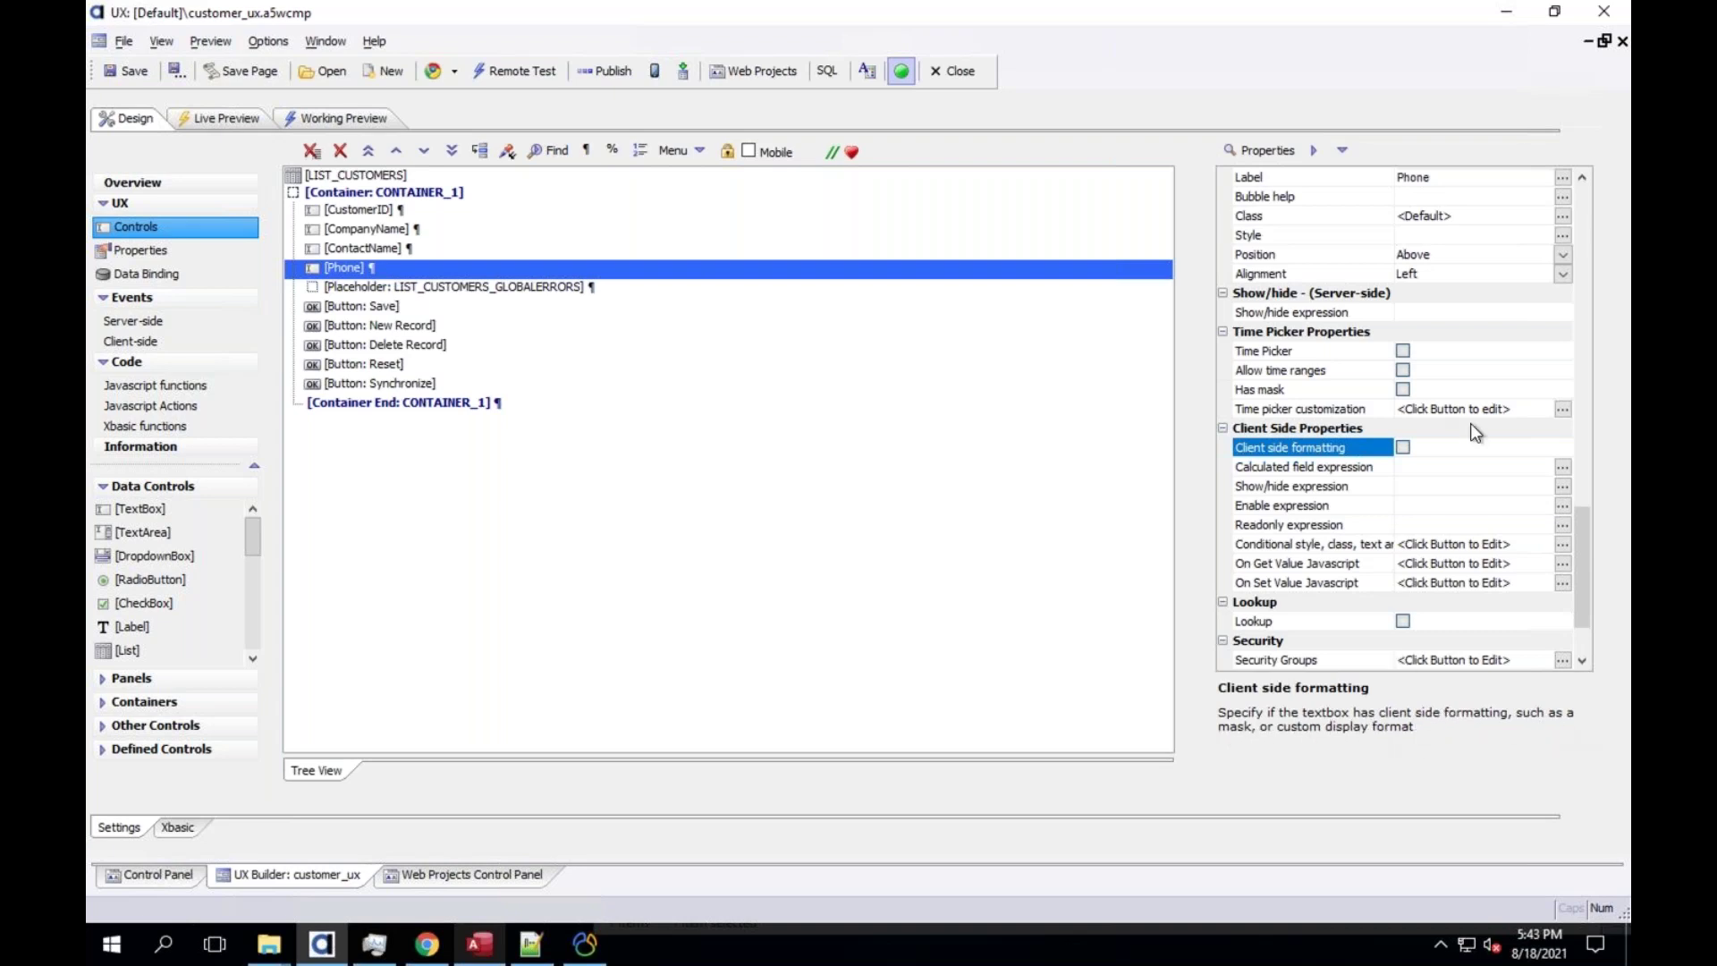
pyautogui.click(1403, 447)
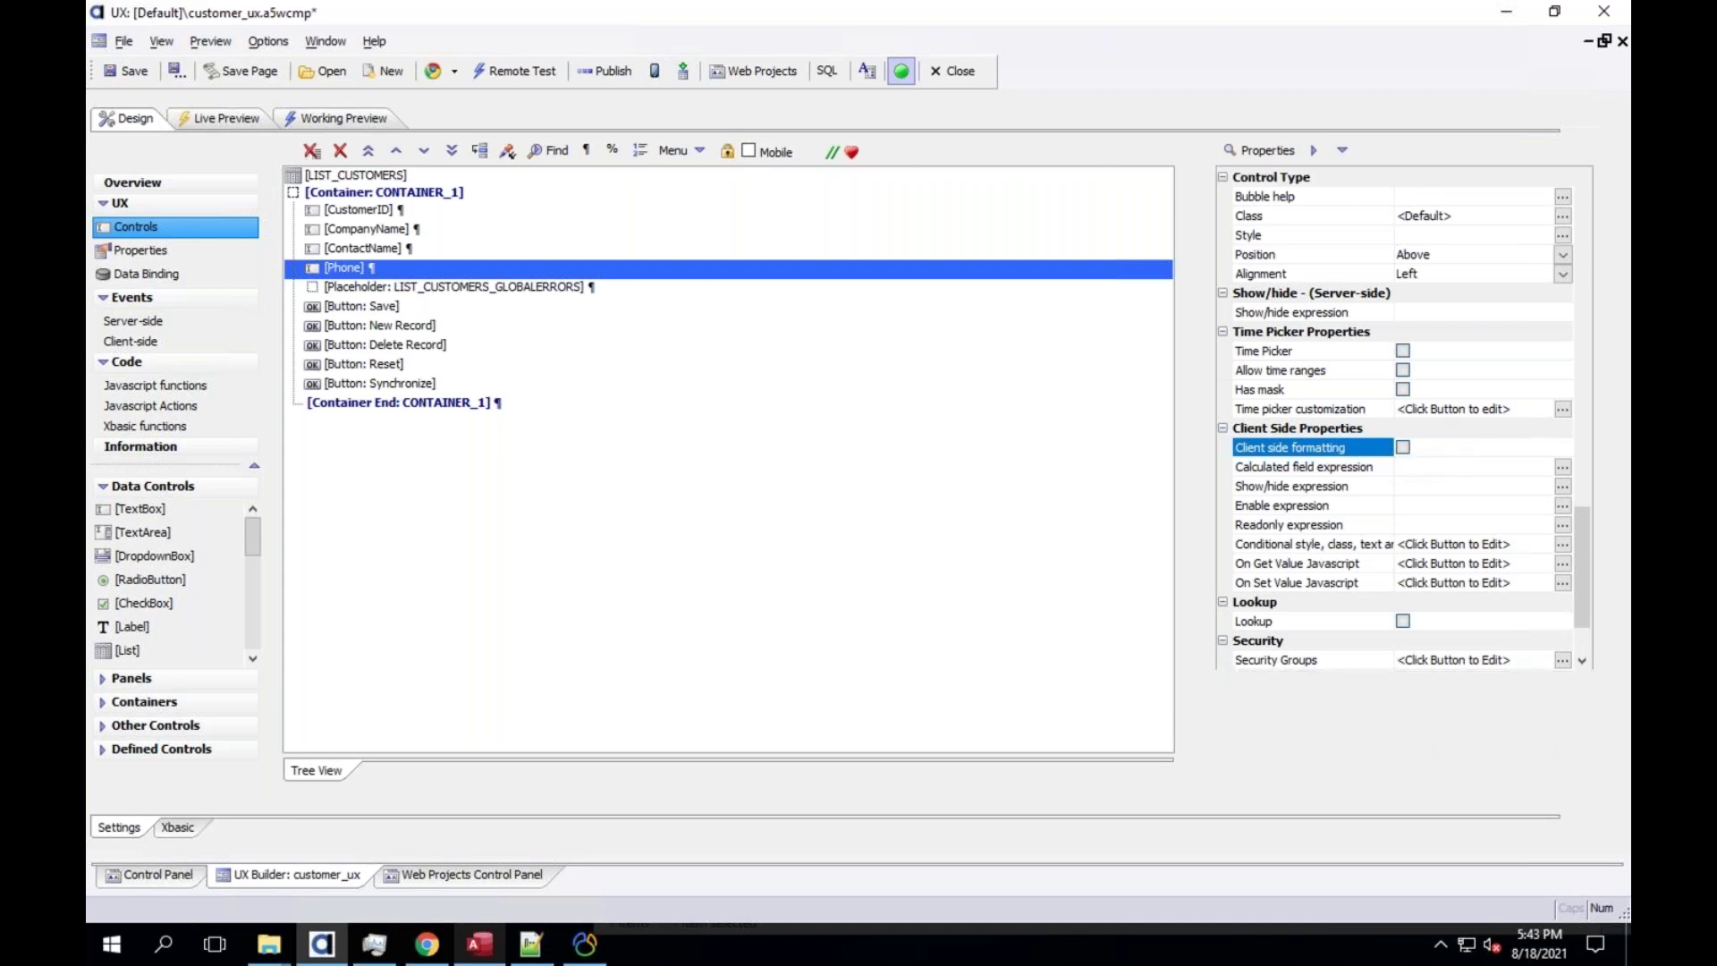
pyautogui.click(1342, 467)
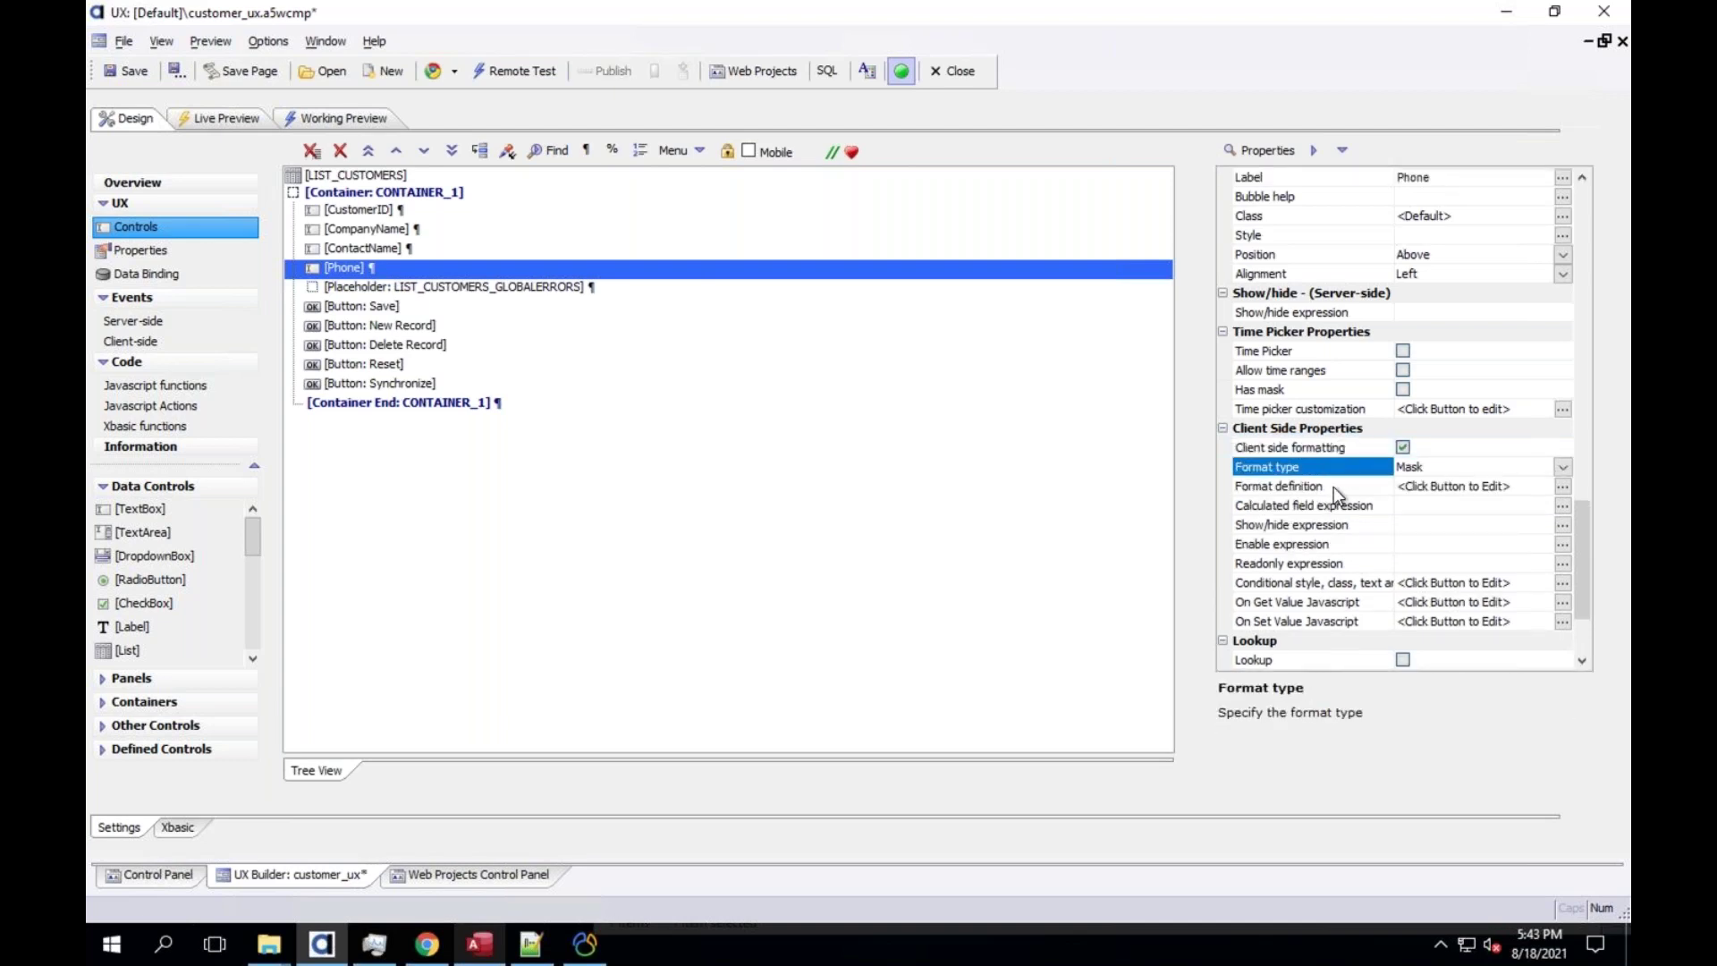
pyautogui.click(1318, 485)
pyautogui.click(1563, 486)
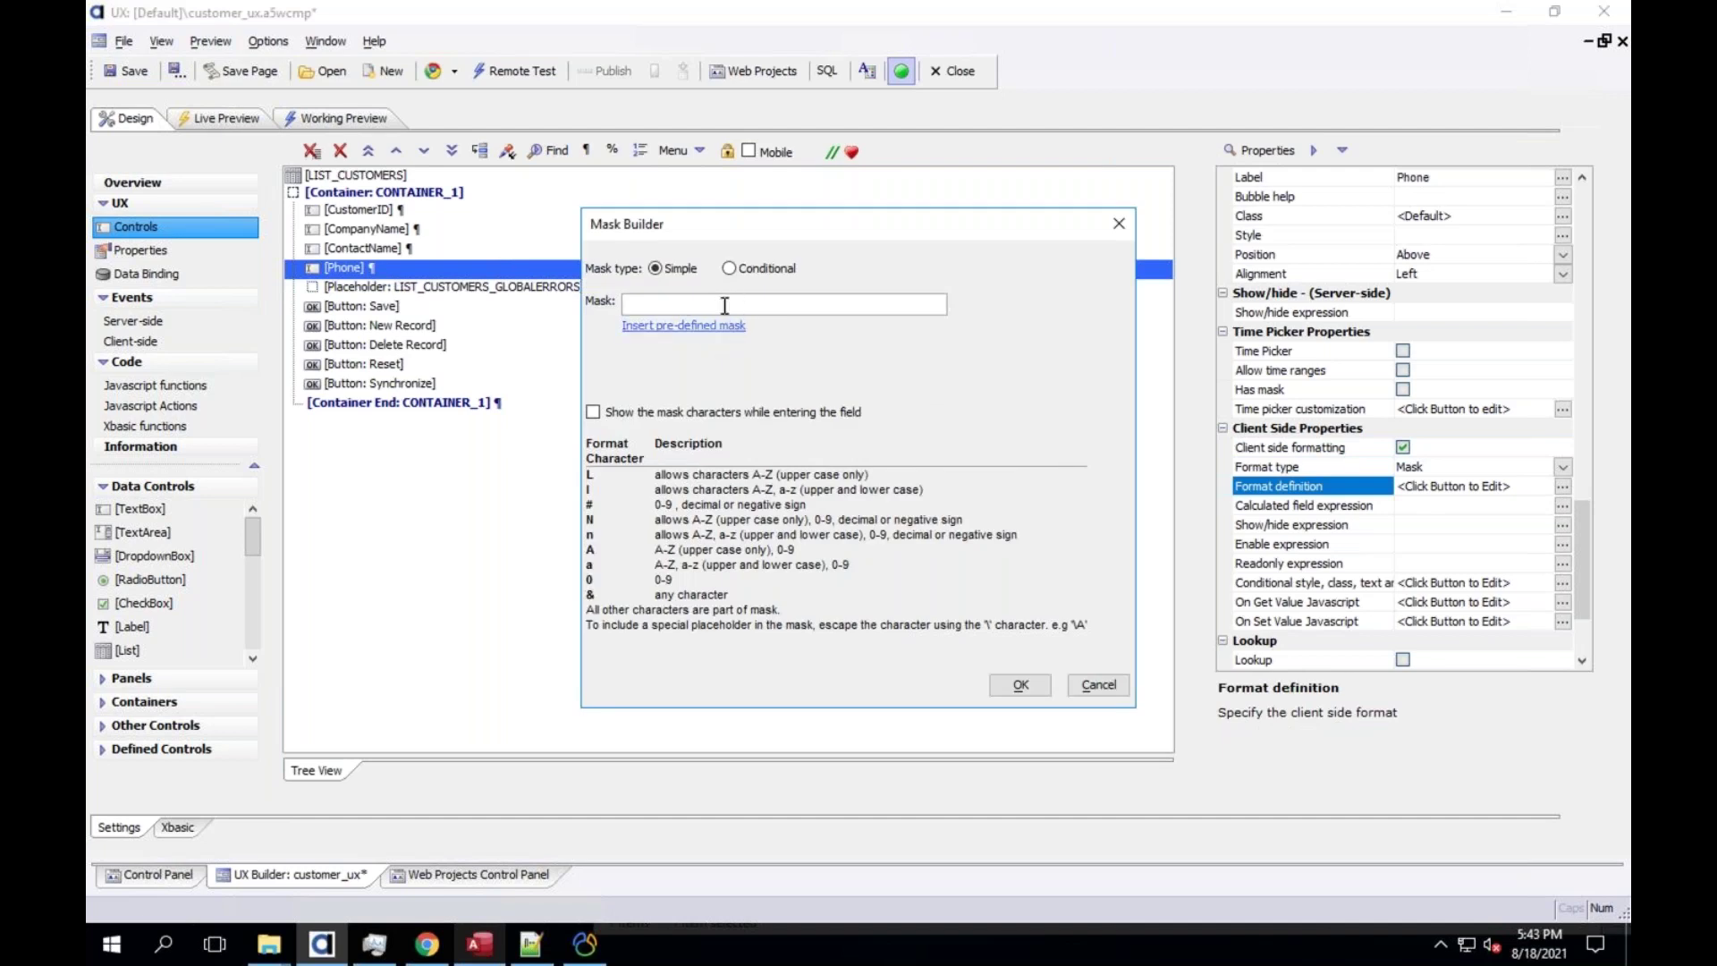
pyautogui.click(723, 327)
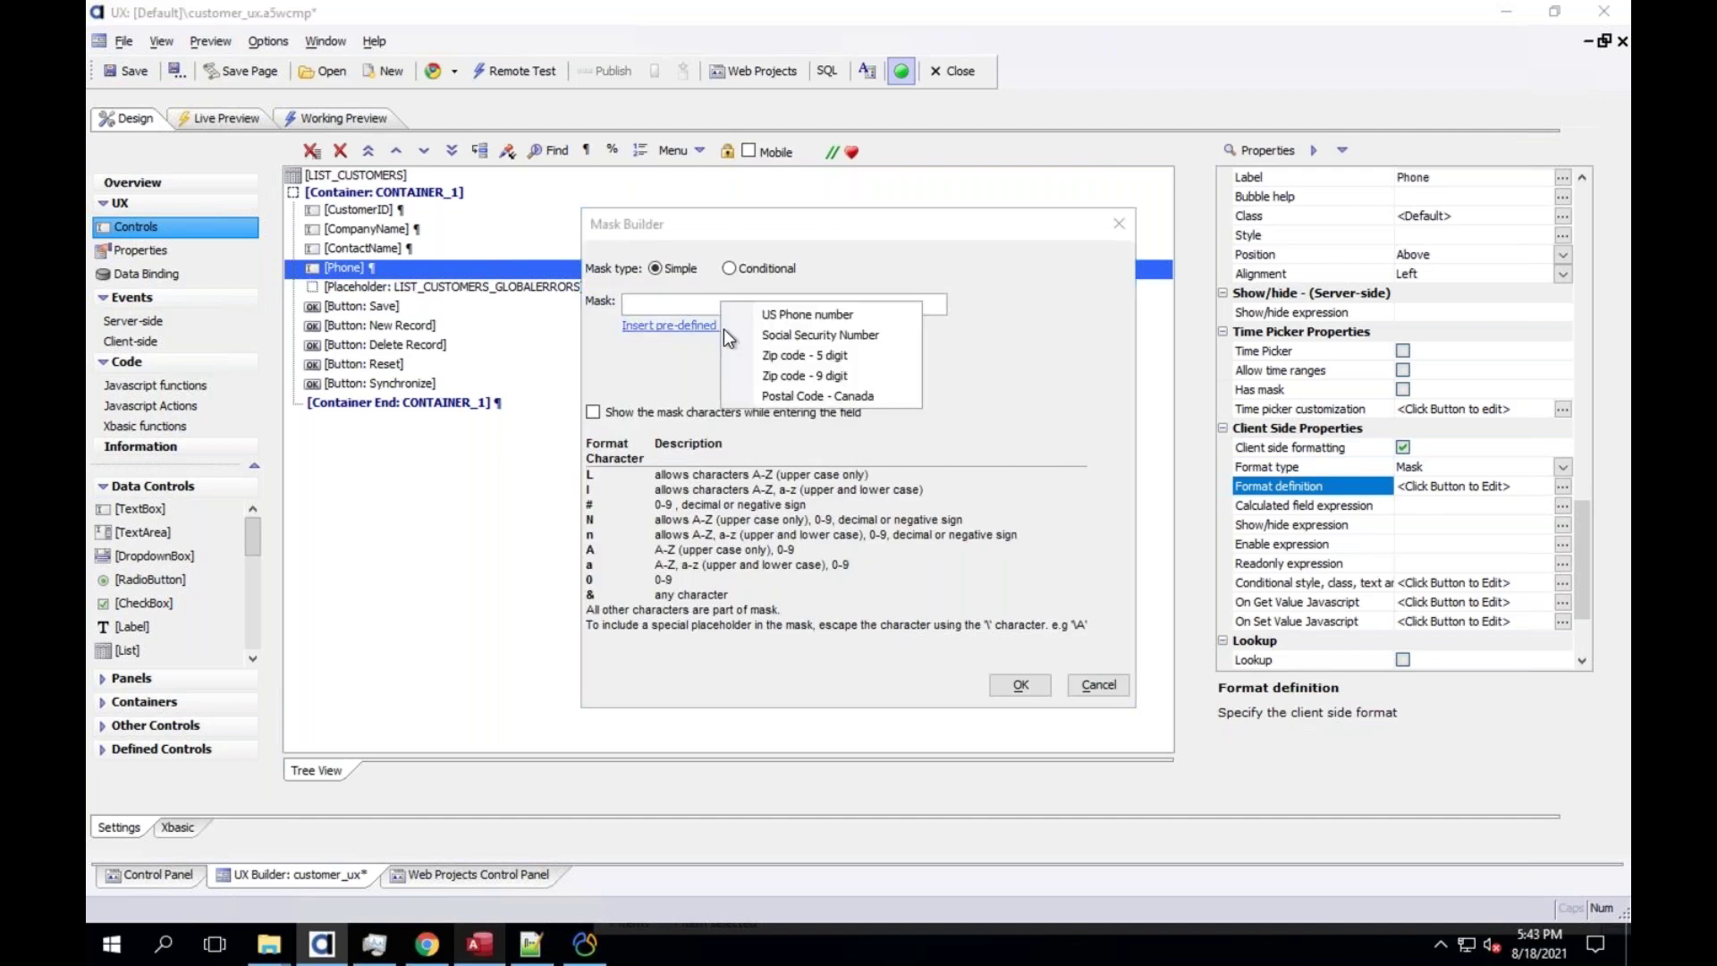
pyautogui.click(801, 315)
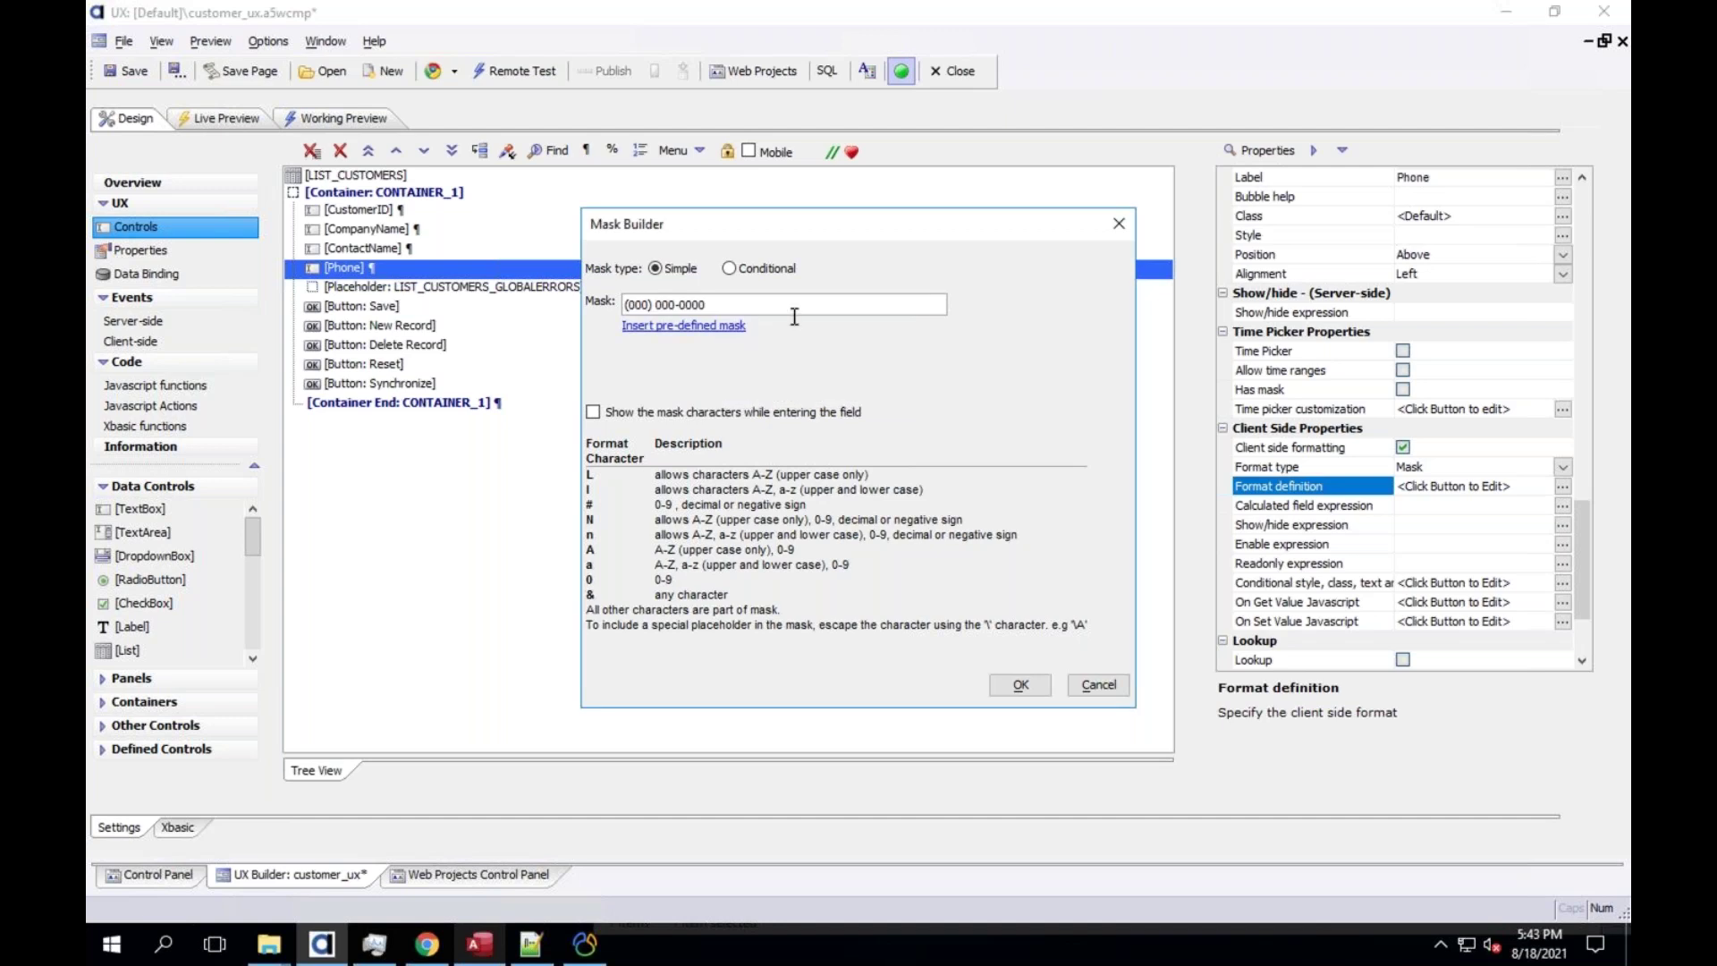
pyautogui.click(1098, 685)
# Turn on Show mask characters, reapply the US Phone number mask, and open Working Preview
pyautogui.click(685, 324)
pyautogui.click(679, 462)
pyautogui.click(592, 413)
pyautogui.click(687, 326)
pyautogui.click(770, 319)
pyautogui.click(1021, 685)
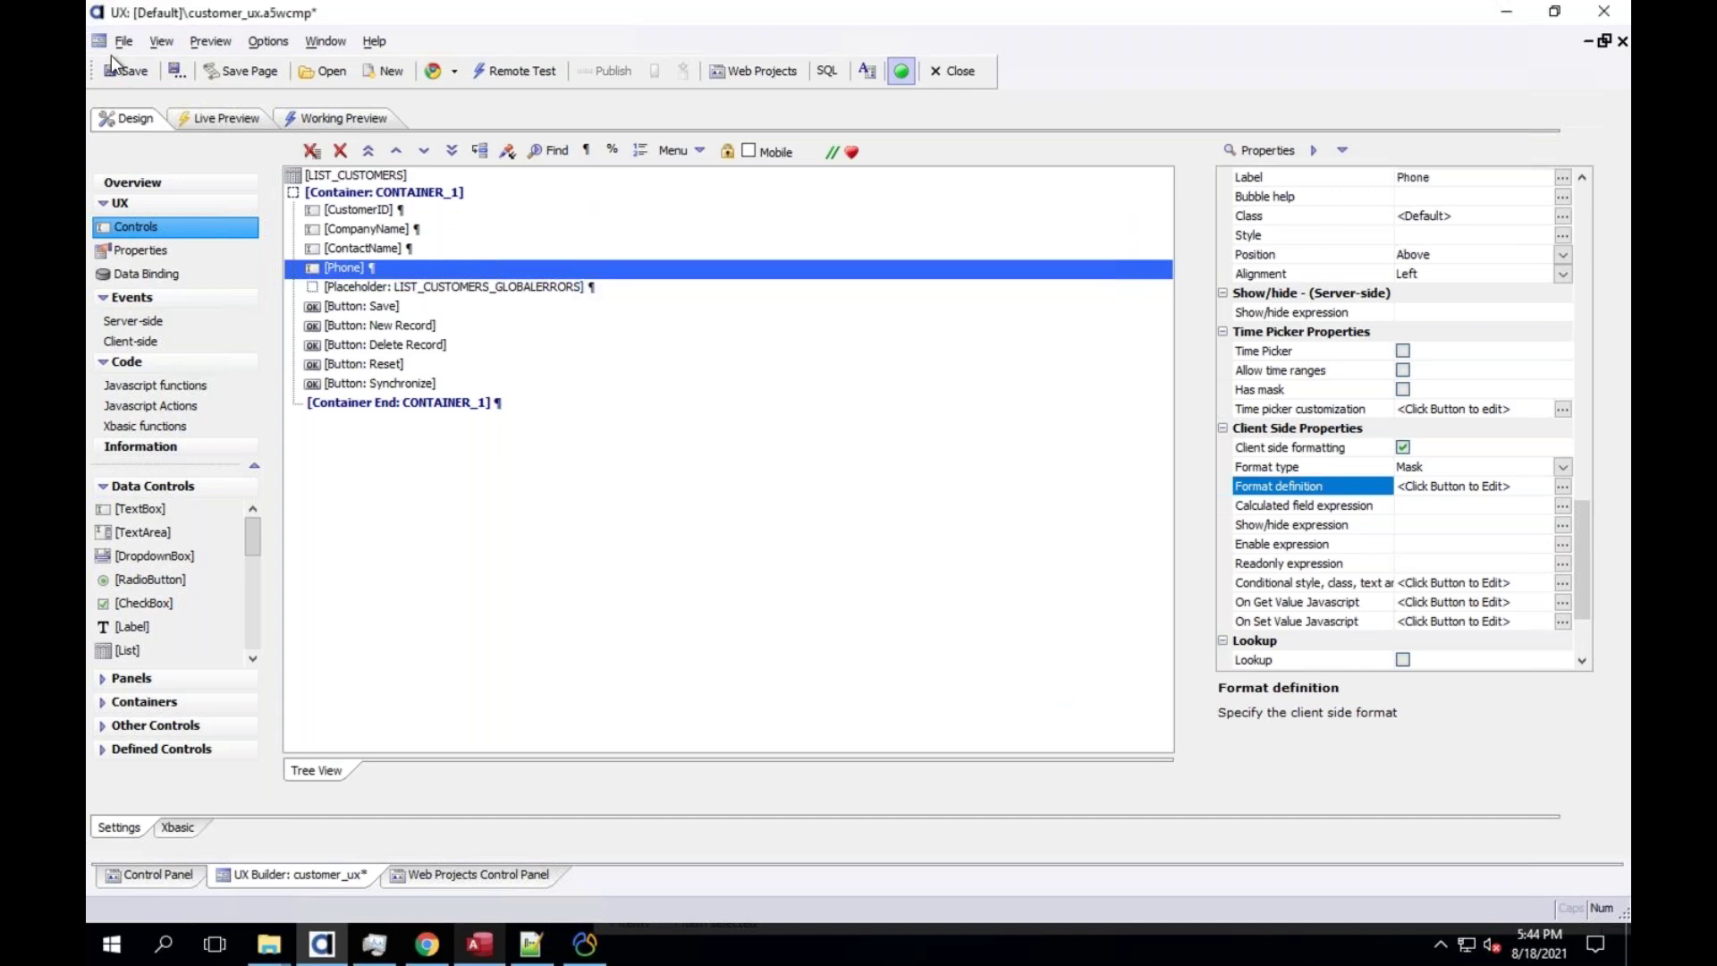
pyautogui.click(342, 120)
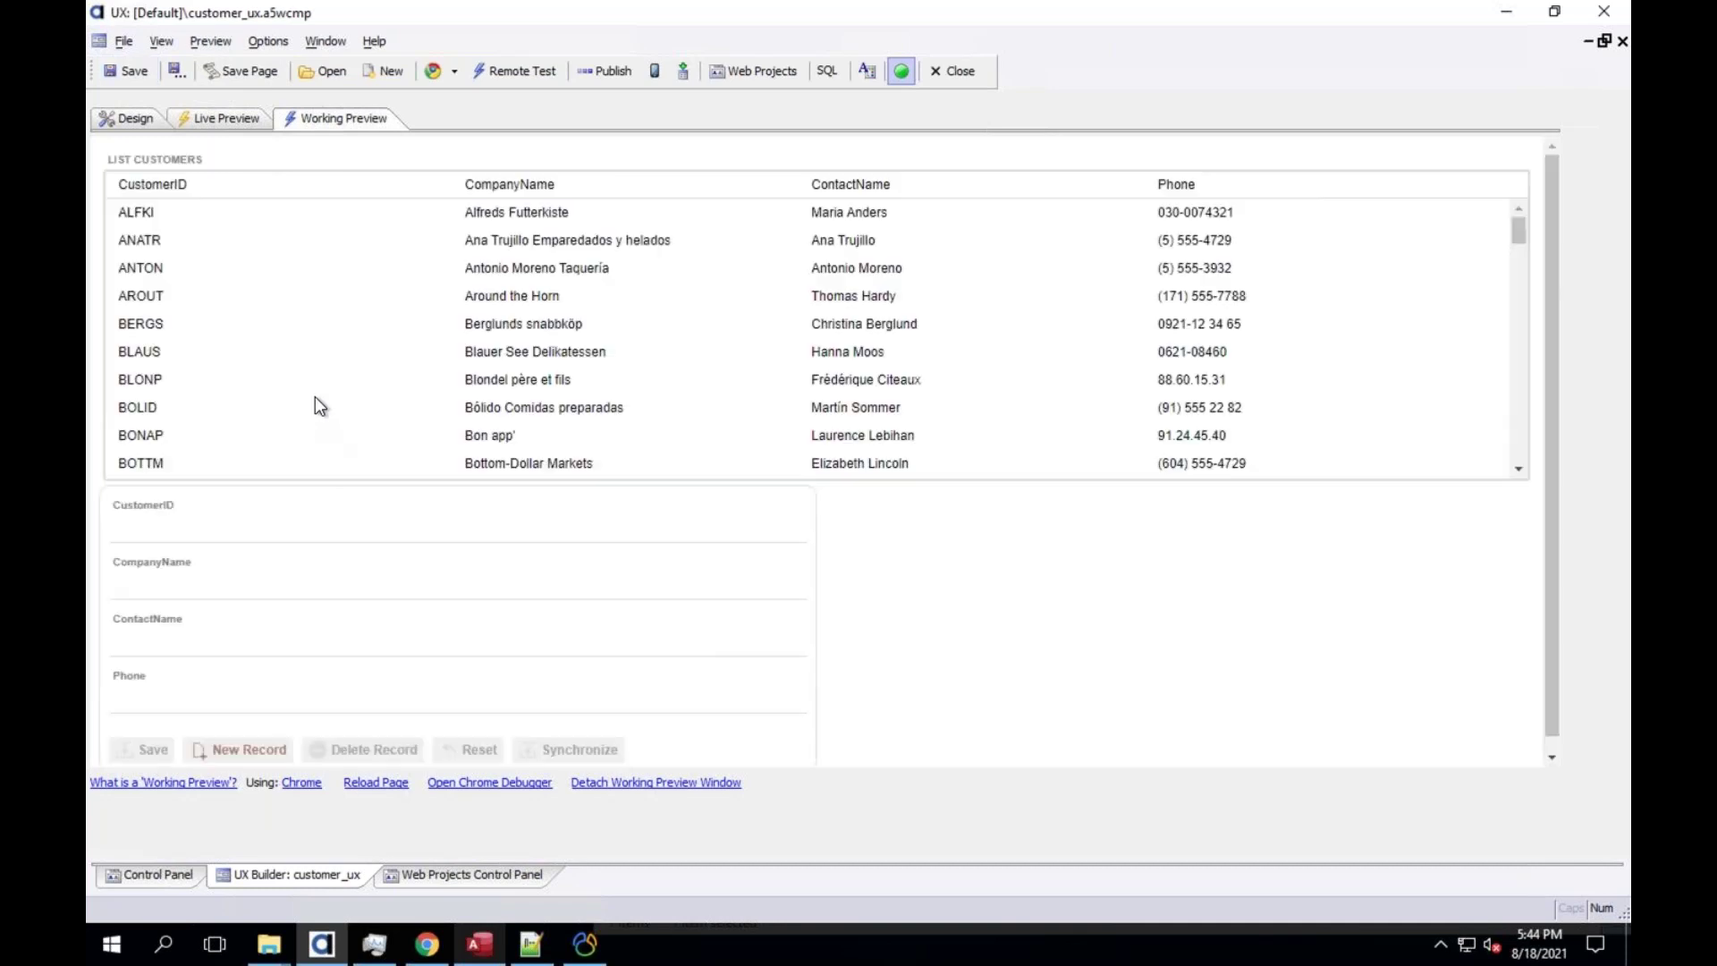
pyautogui.click(202, 384)
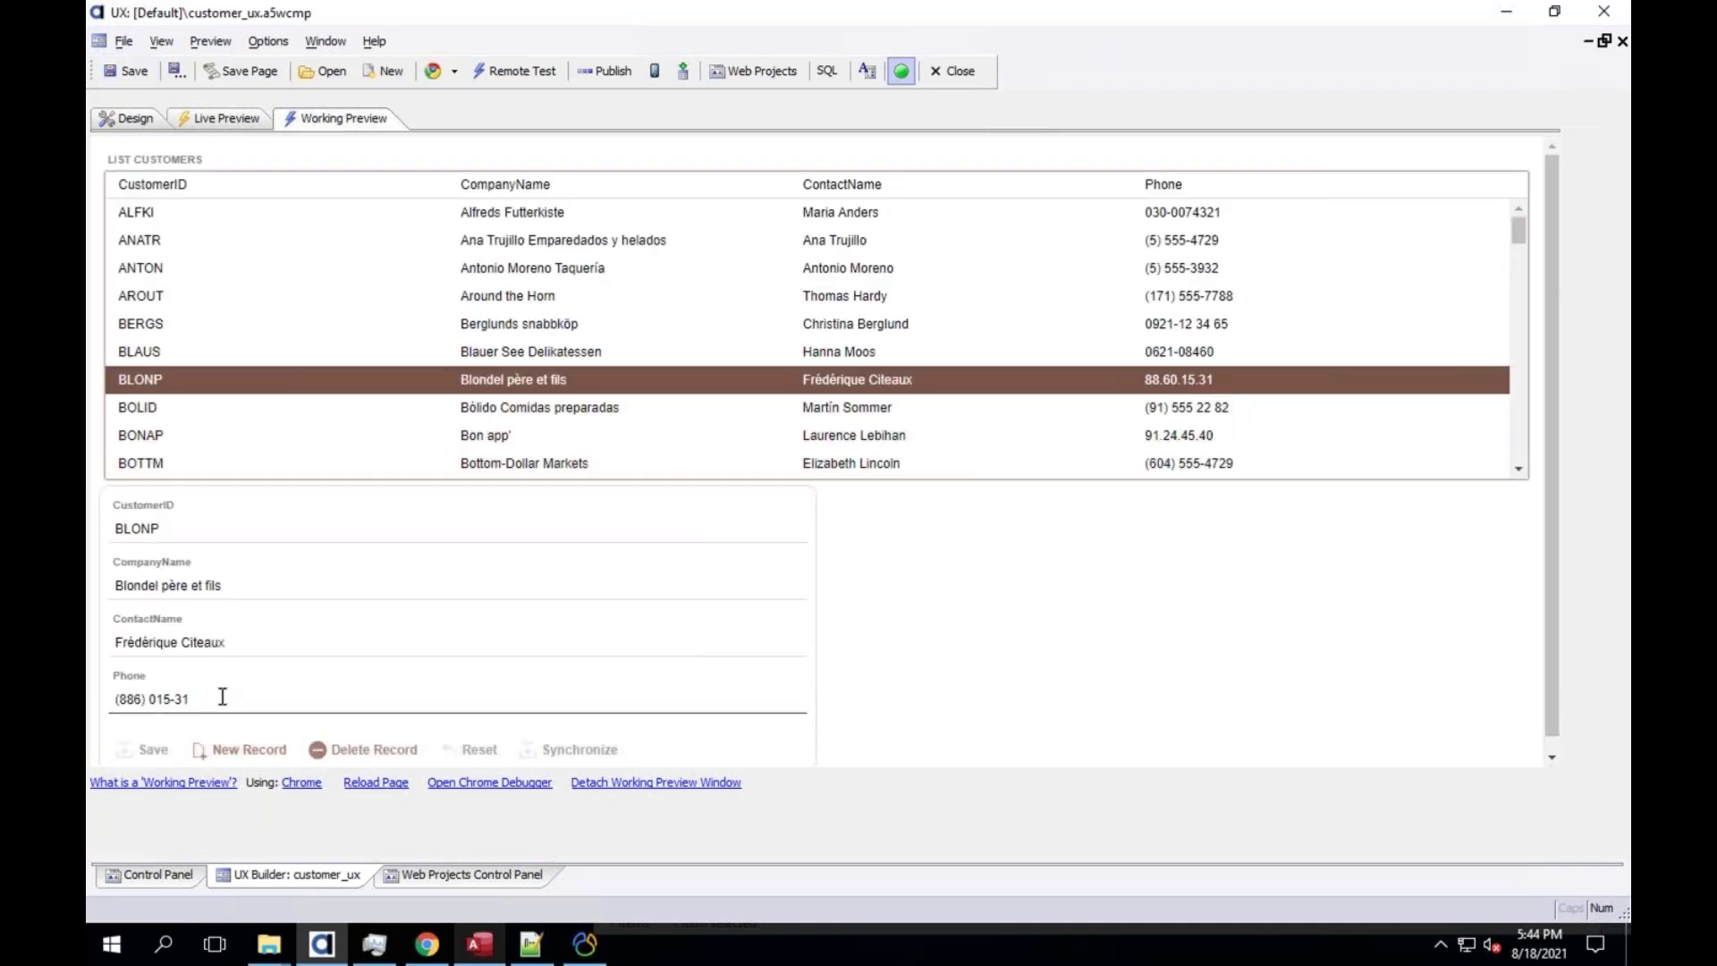
pyautogui.hotkey('ctrl', 'a')
pyautogui.write('888) ')
pyautogui.write('111-222')
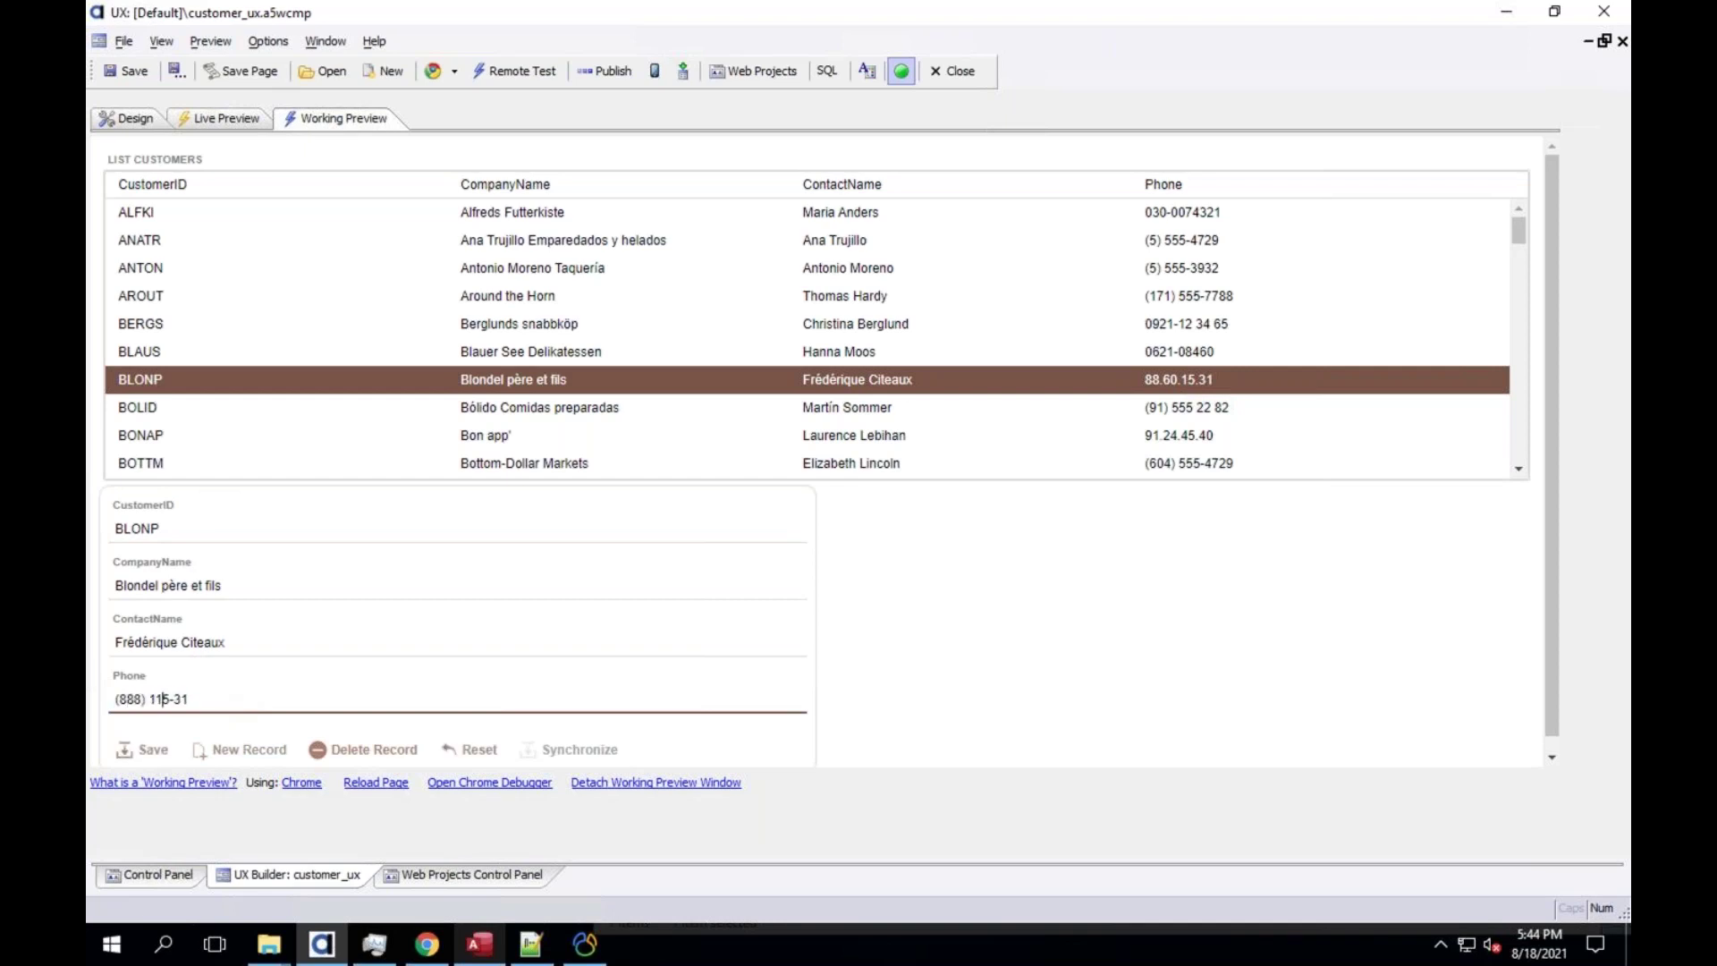
pyautogui.write('2')
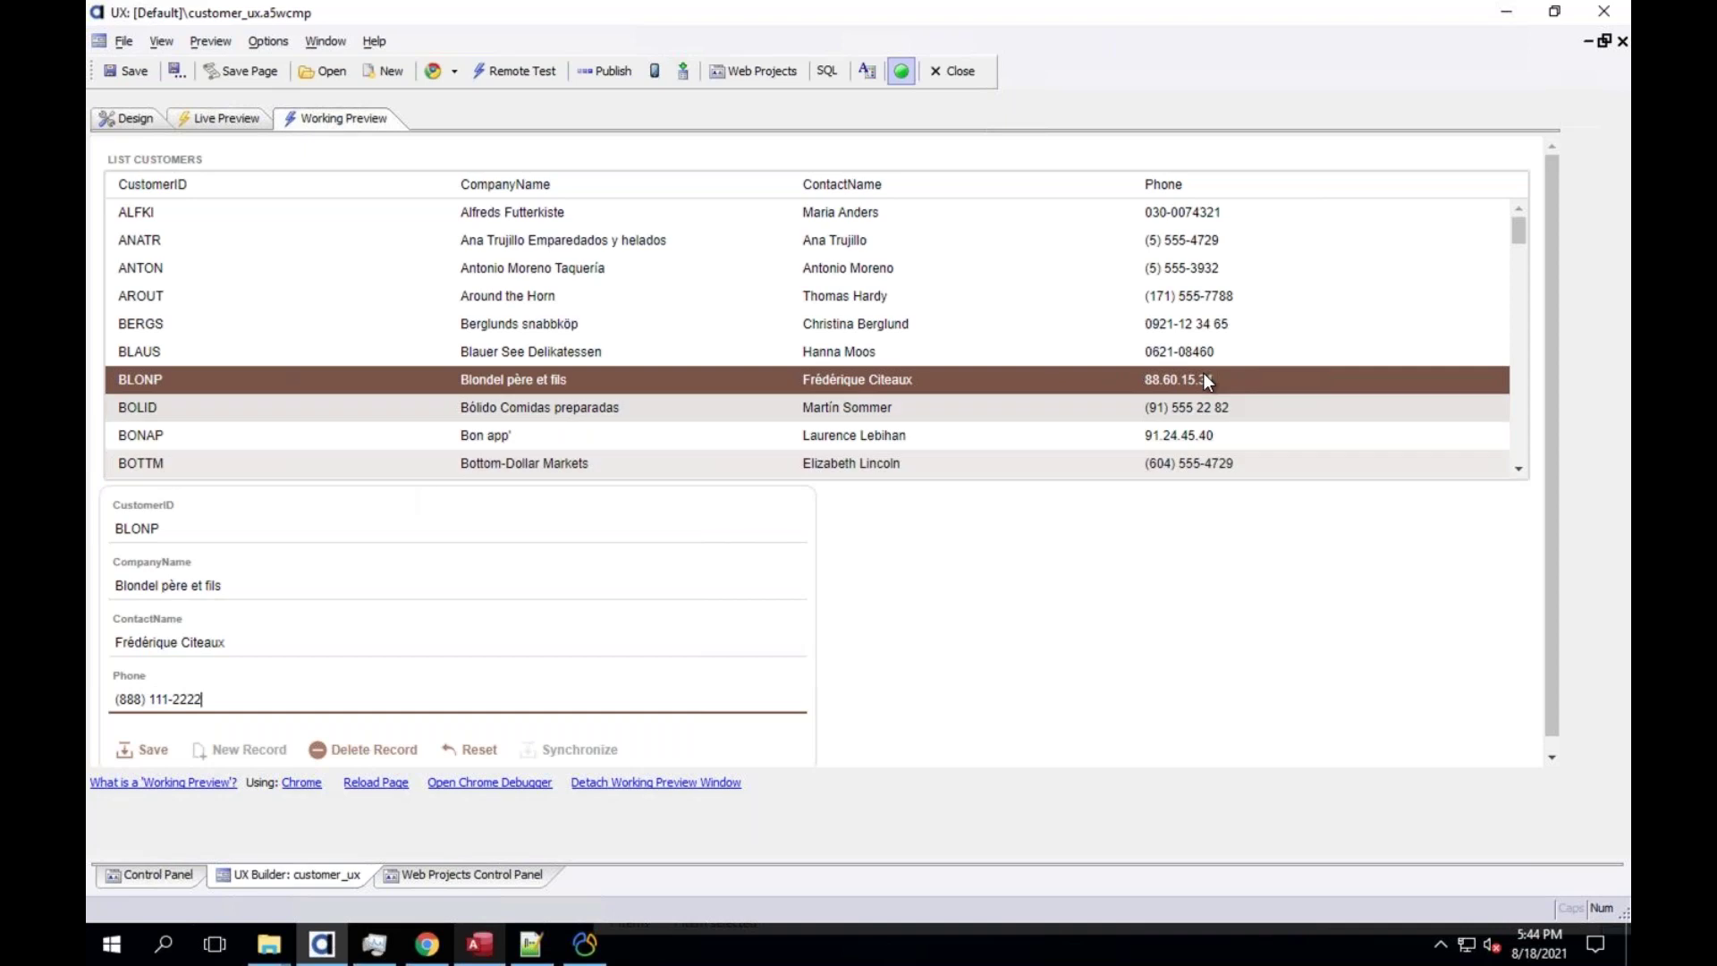
pyautogui.click(159, 746)
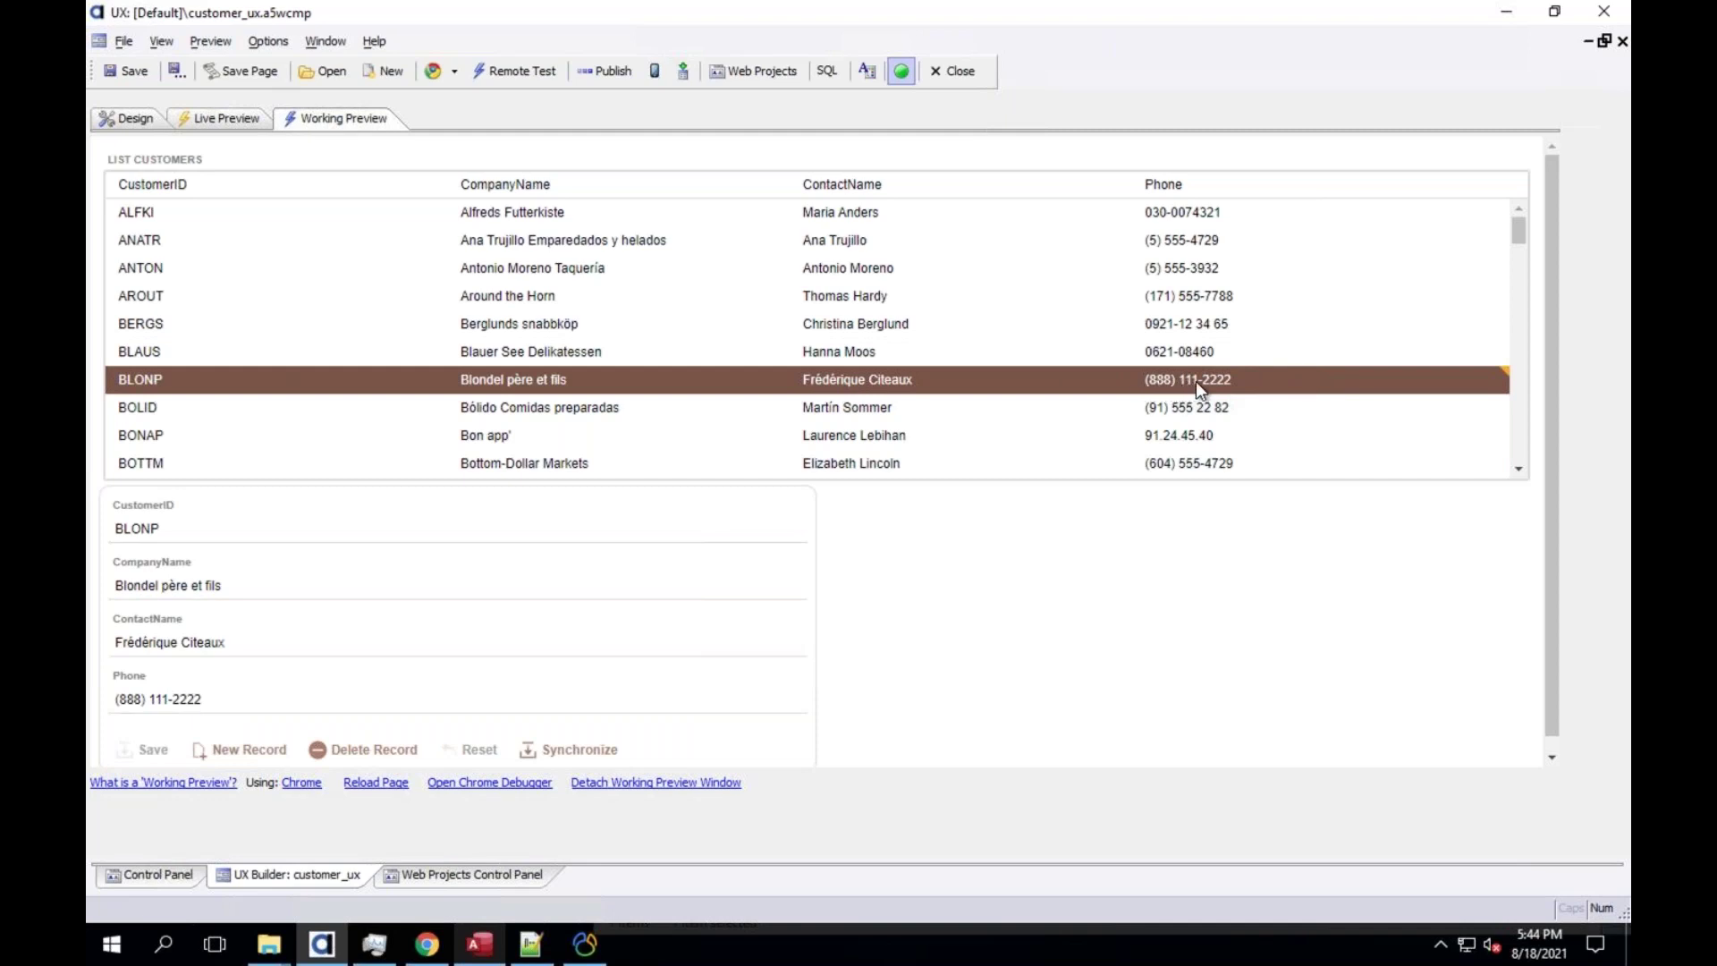
pyautogui.click(325, 115)
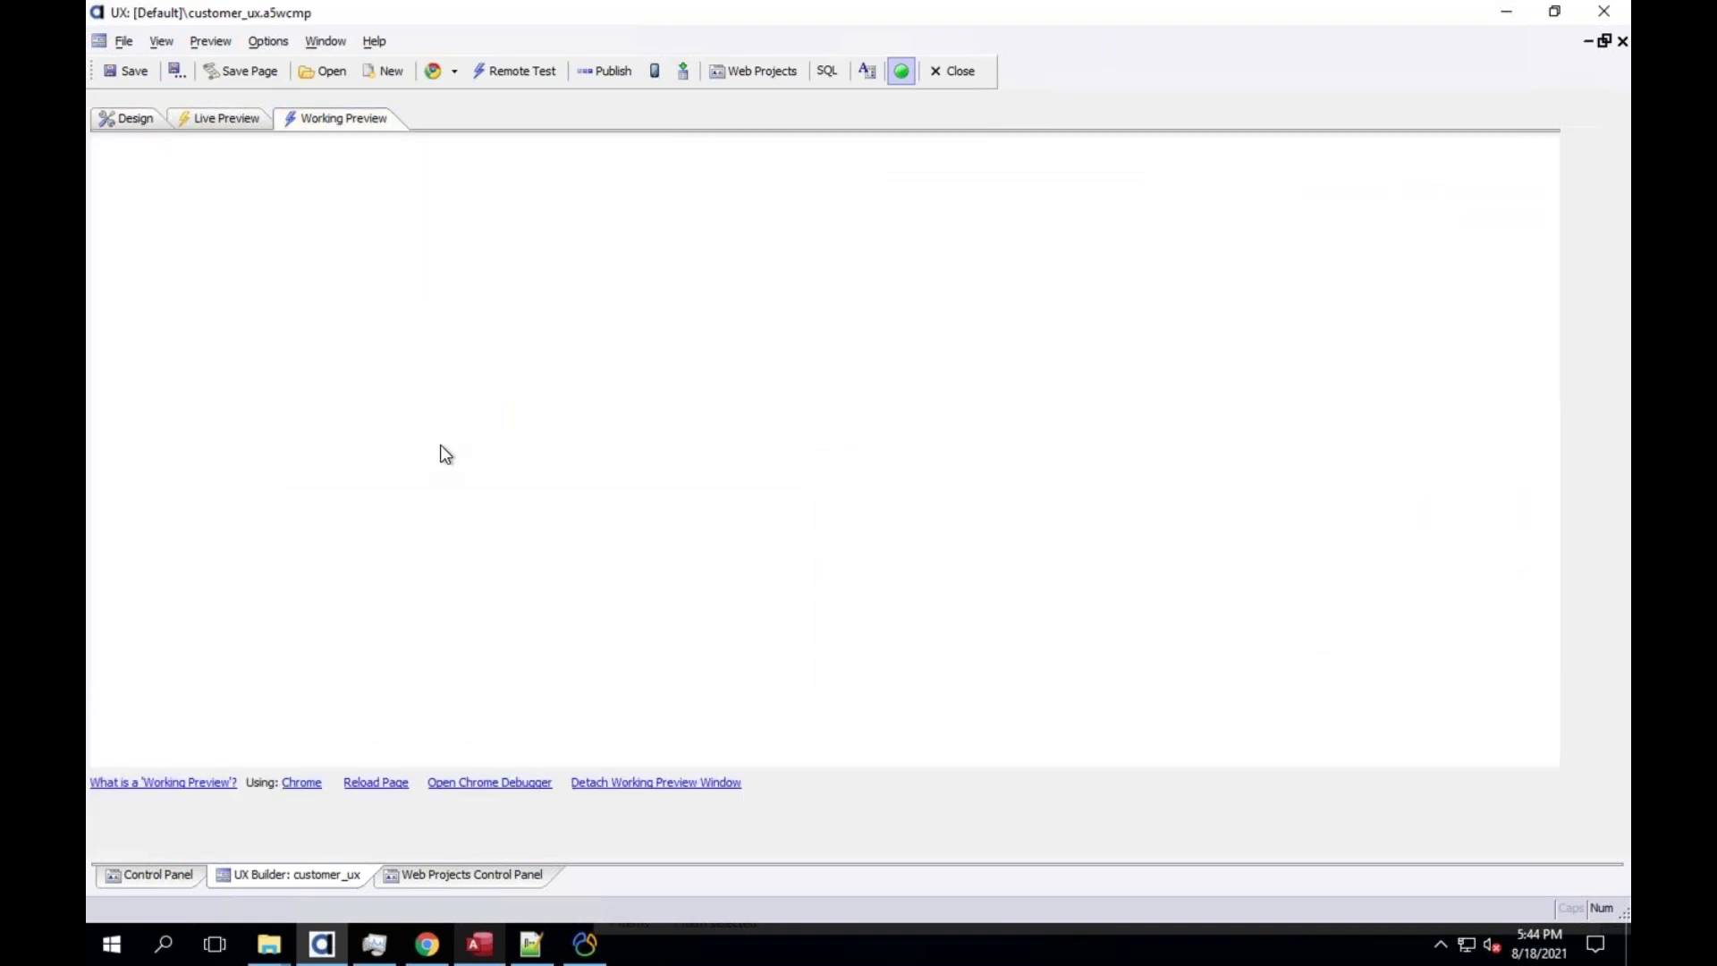
pyautogui.click(629, 419)
pyautogui.moveTo(198, 699); pyautogui.dragTo(89, 695)
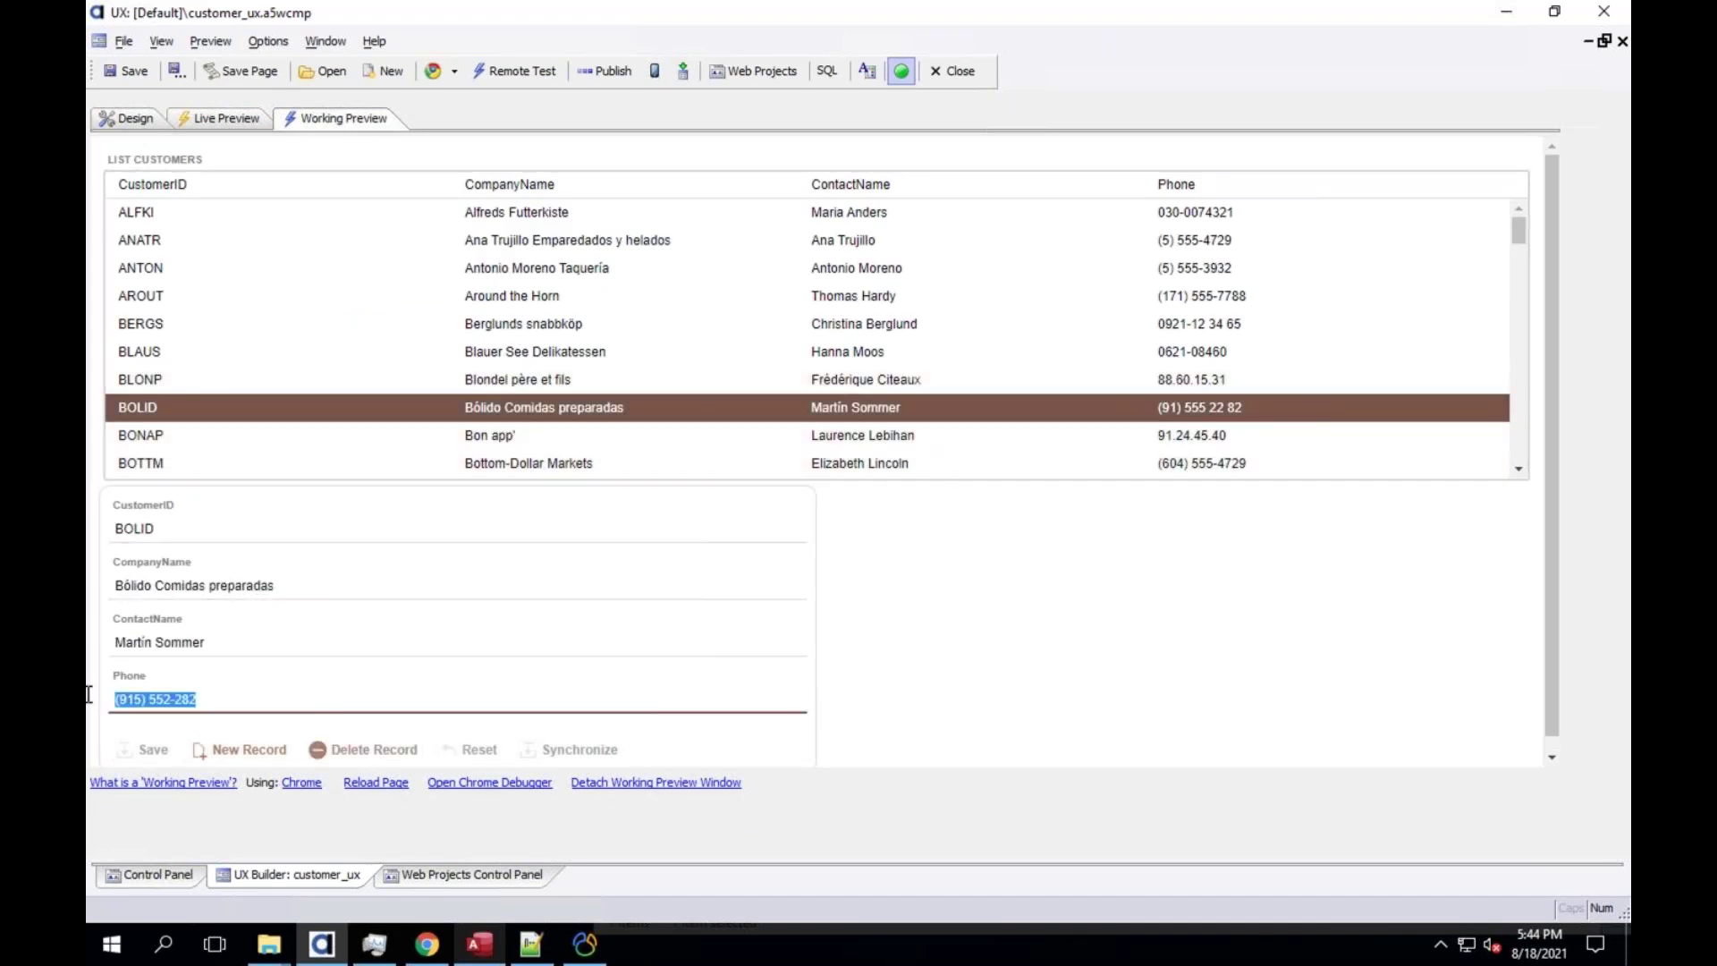
pyautogui.write('(888) 111-222')
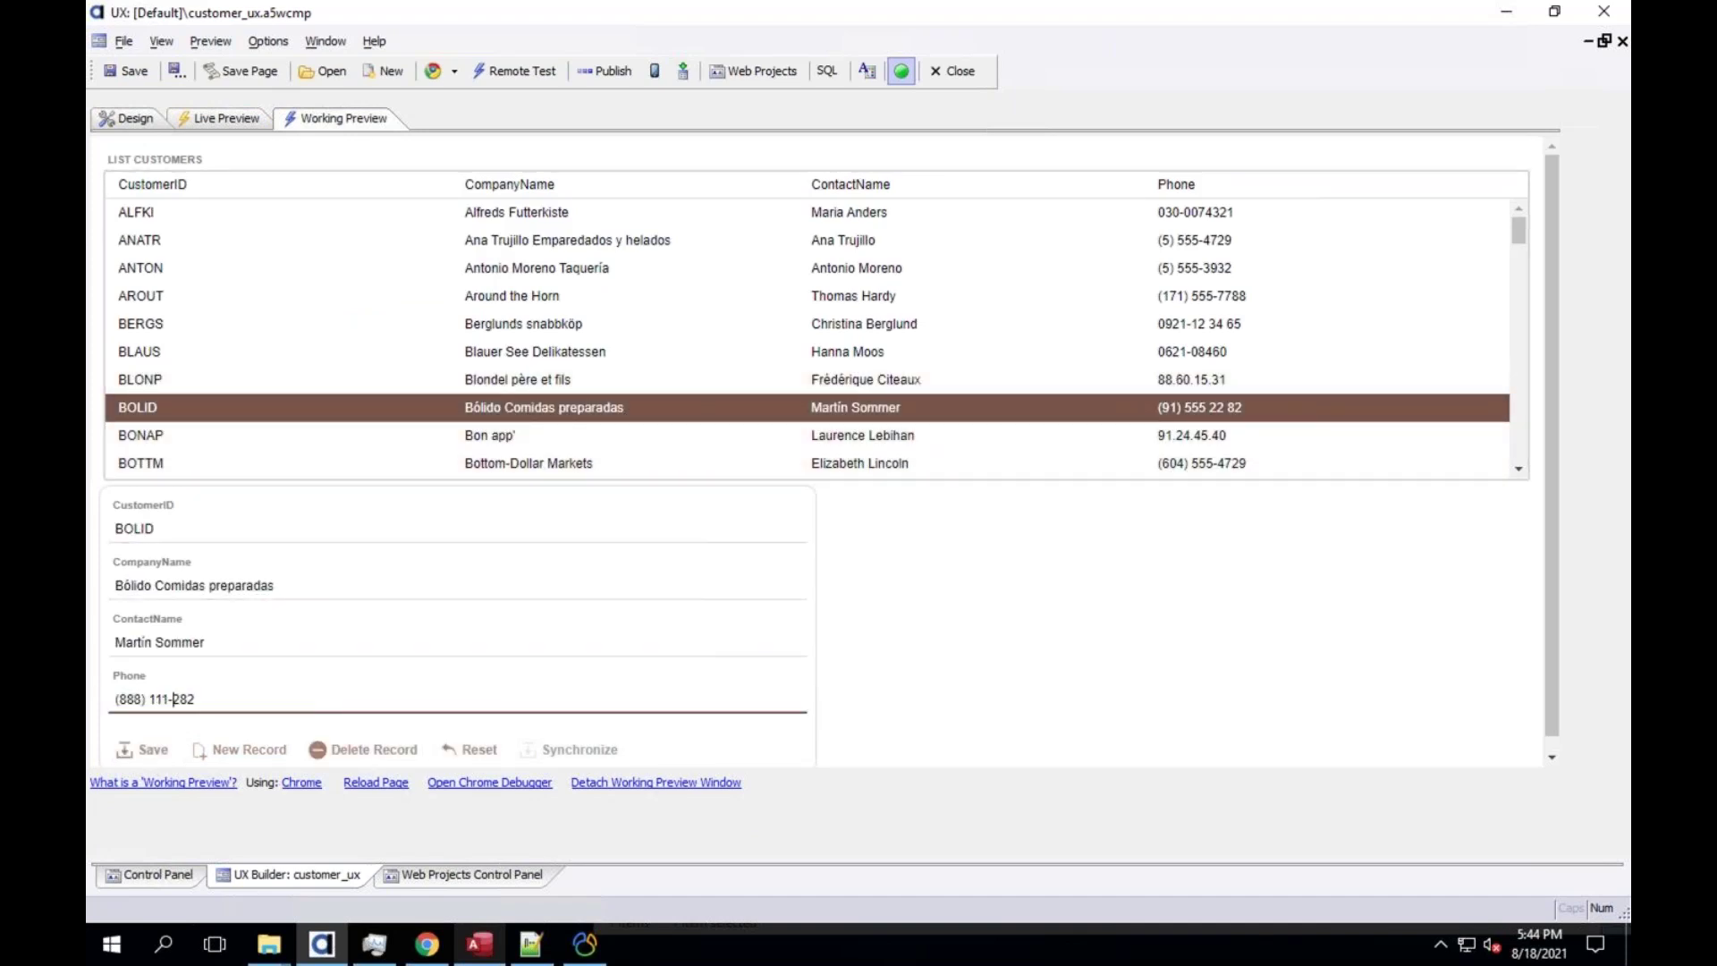
pyautogui.write('2')
pyautogui.click(154, 751)
pyautogui.click(541, 749)
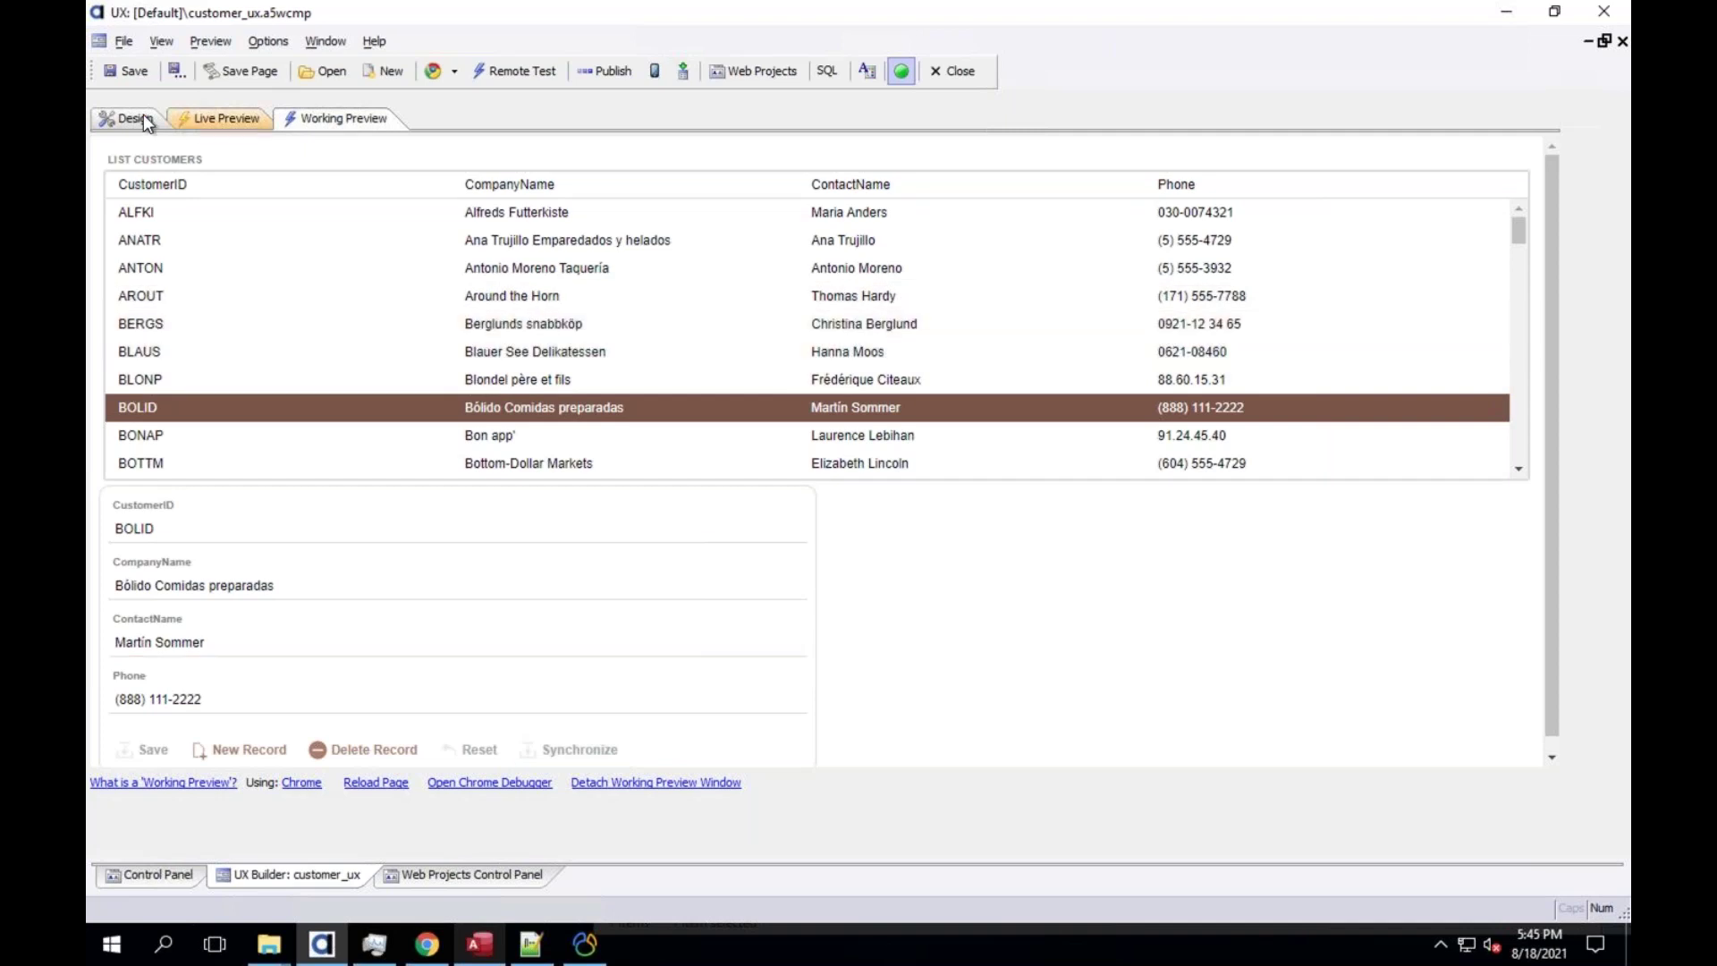
pyautogui.click(299, 116)
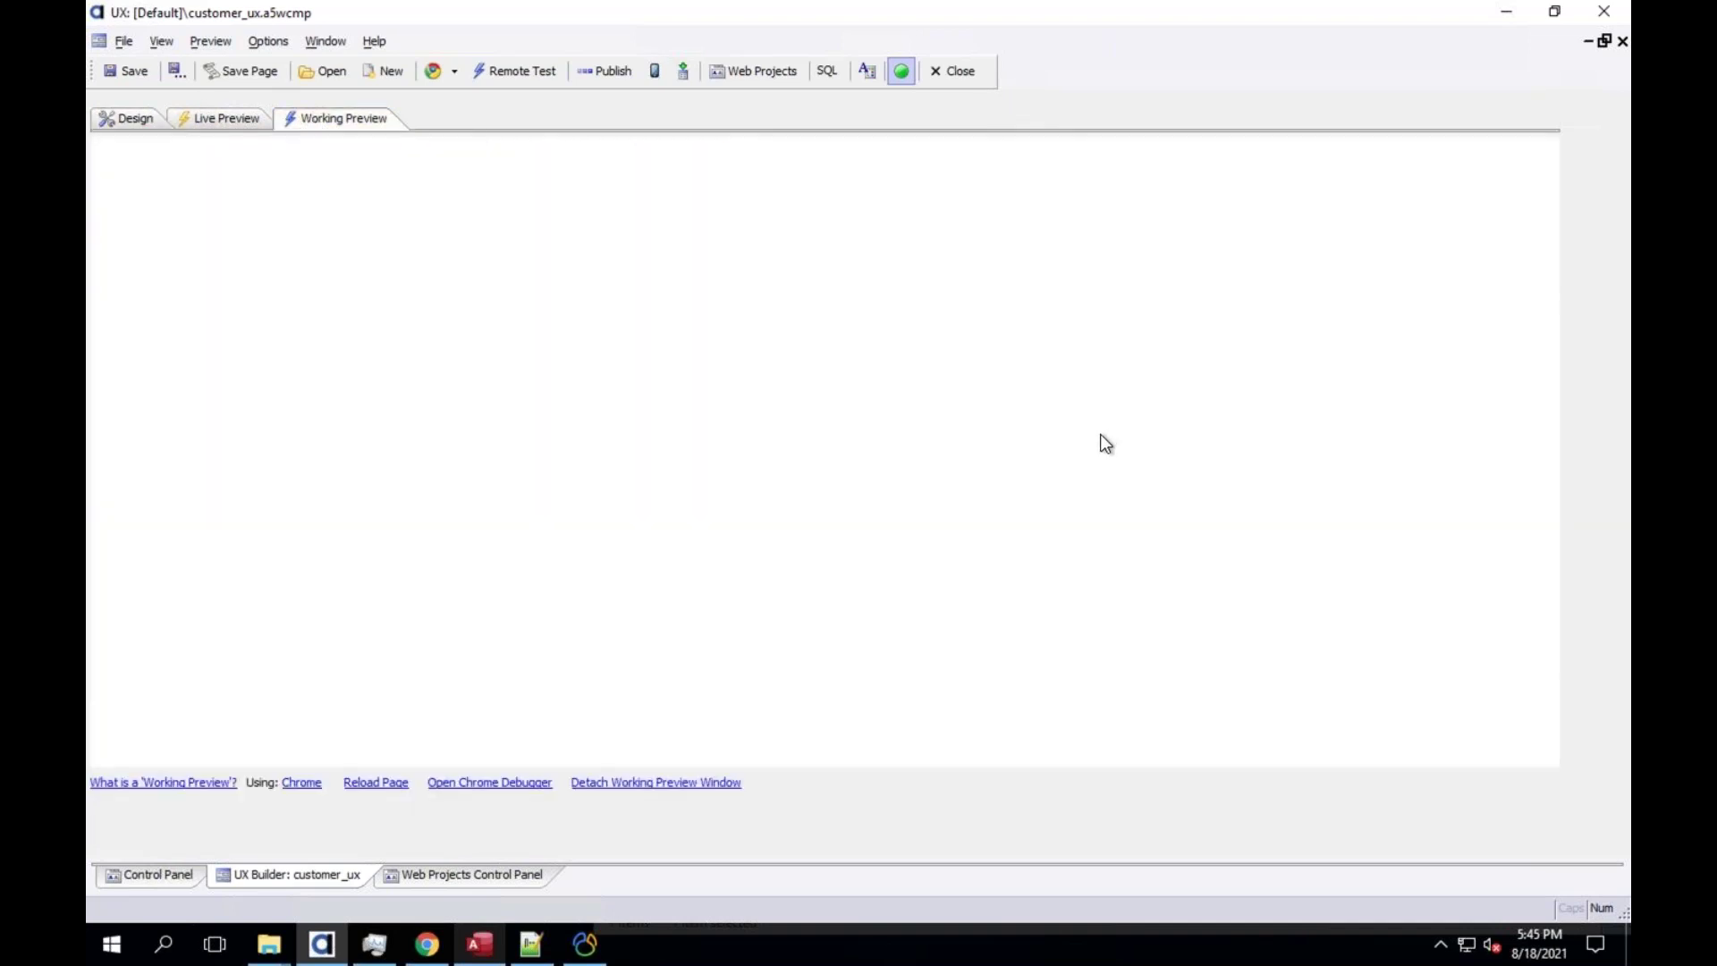
pyautogui.click(1170, 413)
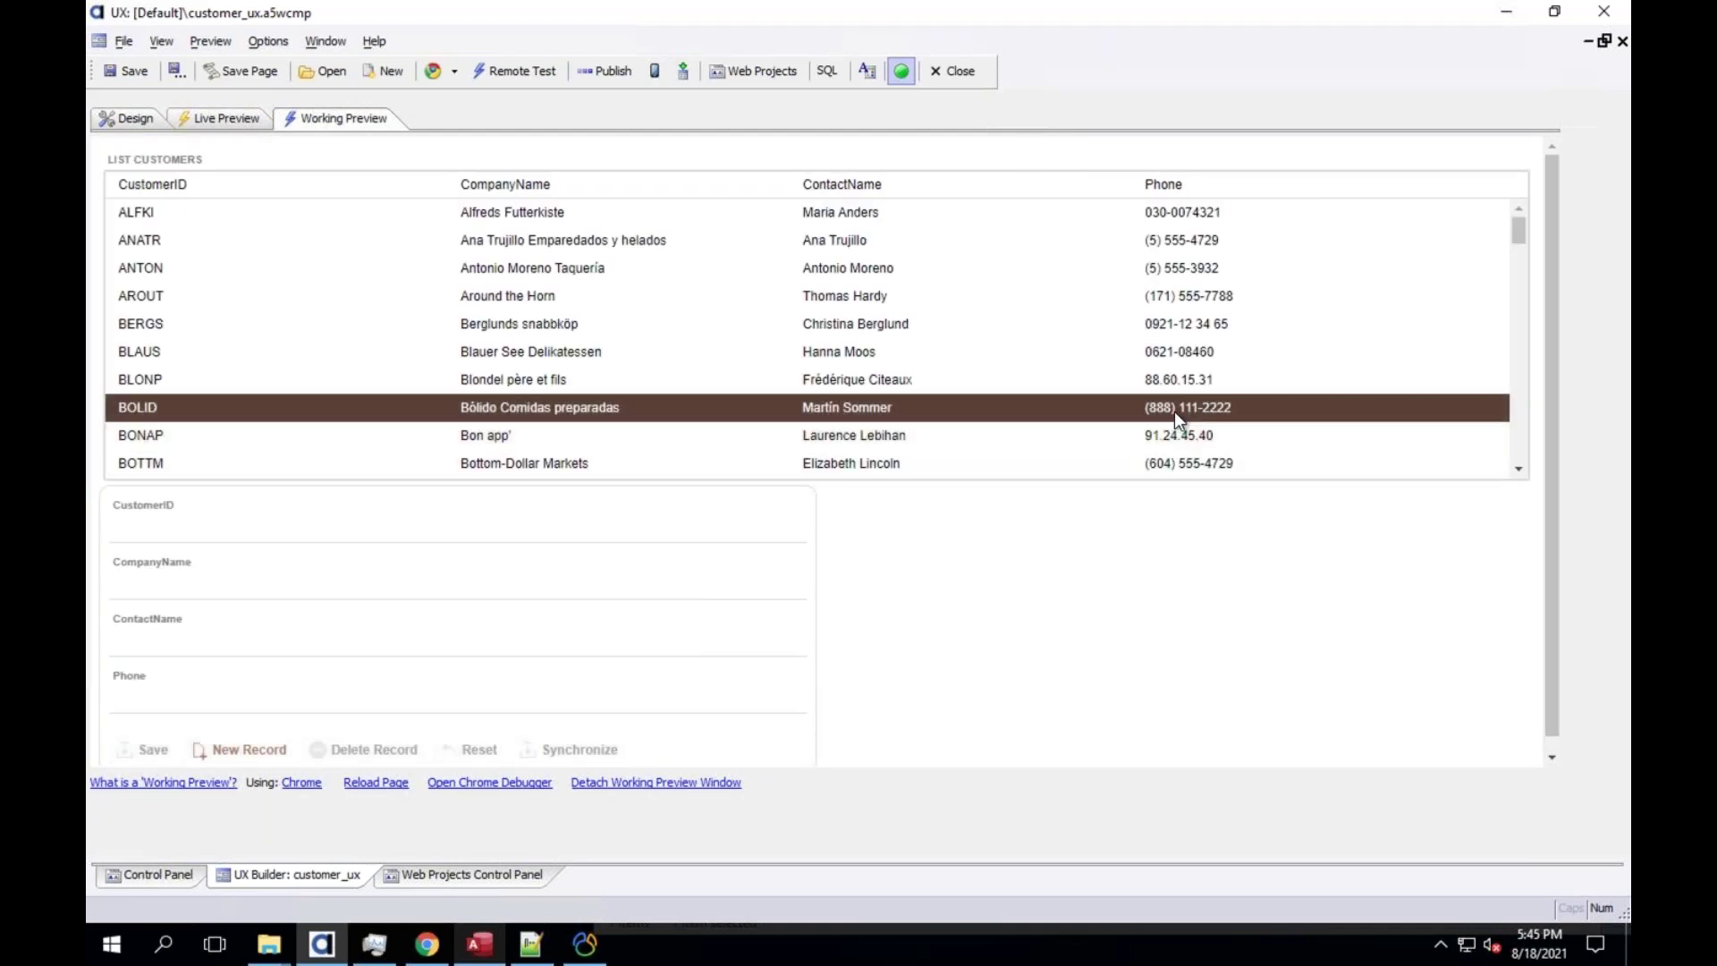
pyautogui.click(136, 122)
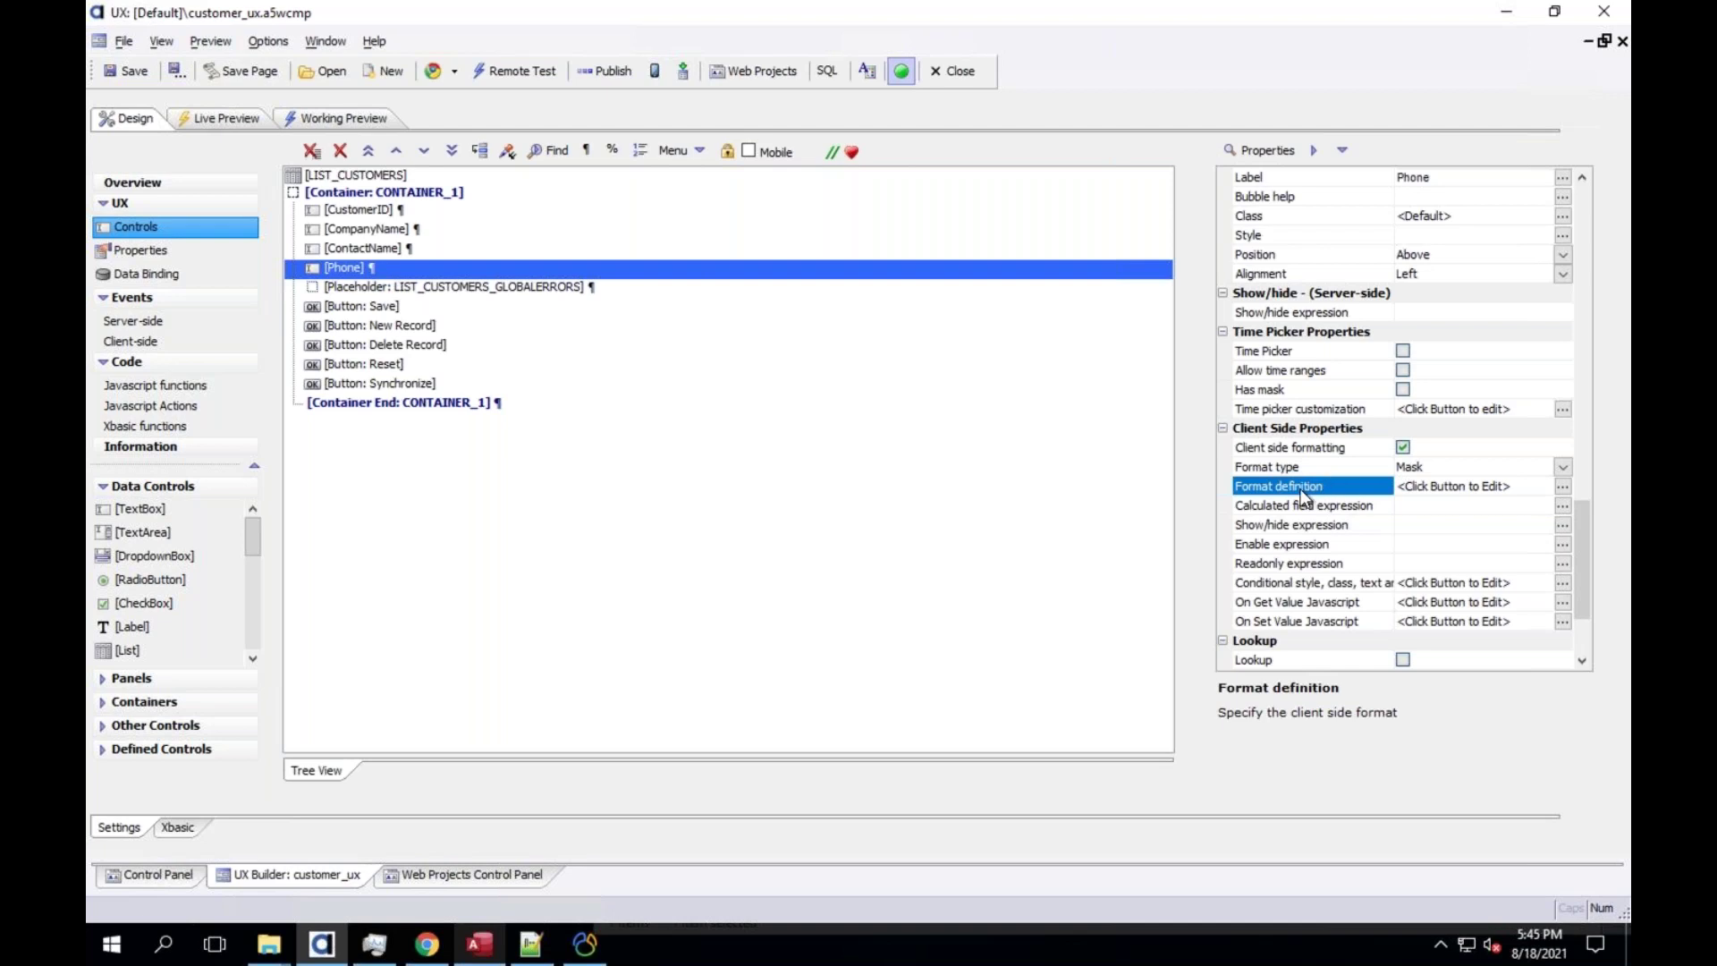
# Open LIST_CUSTOMERS in List Builder and review the Phone field's Transform data type and Javascript events
pyautogui.click(396, 178)
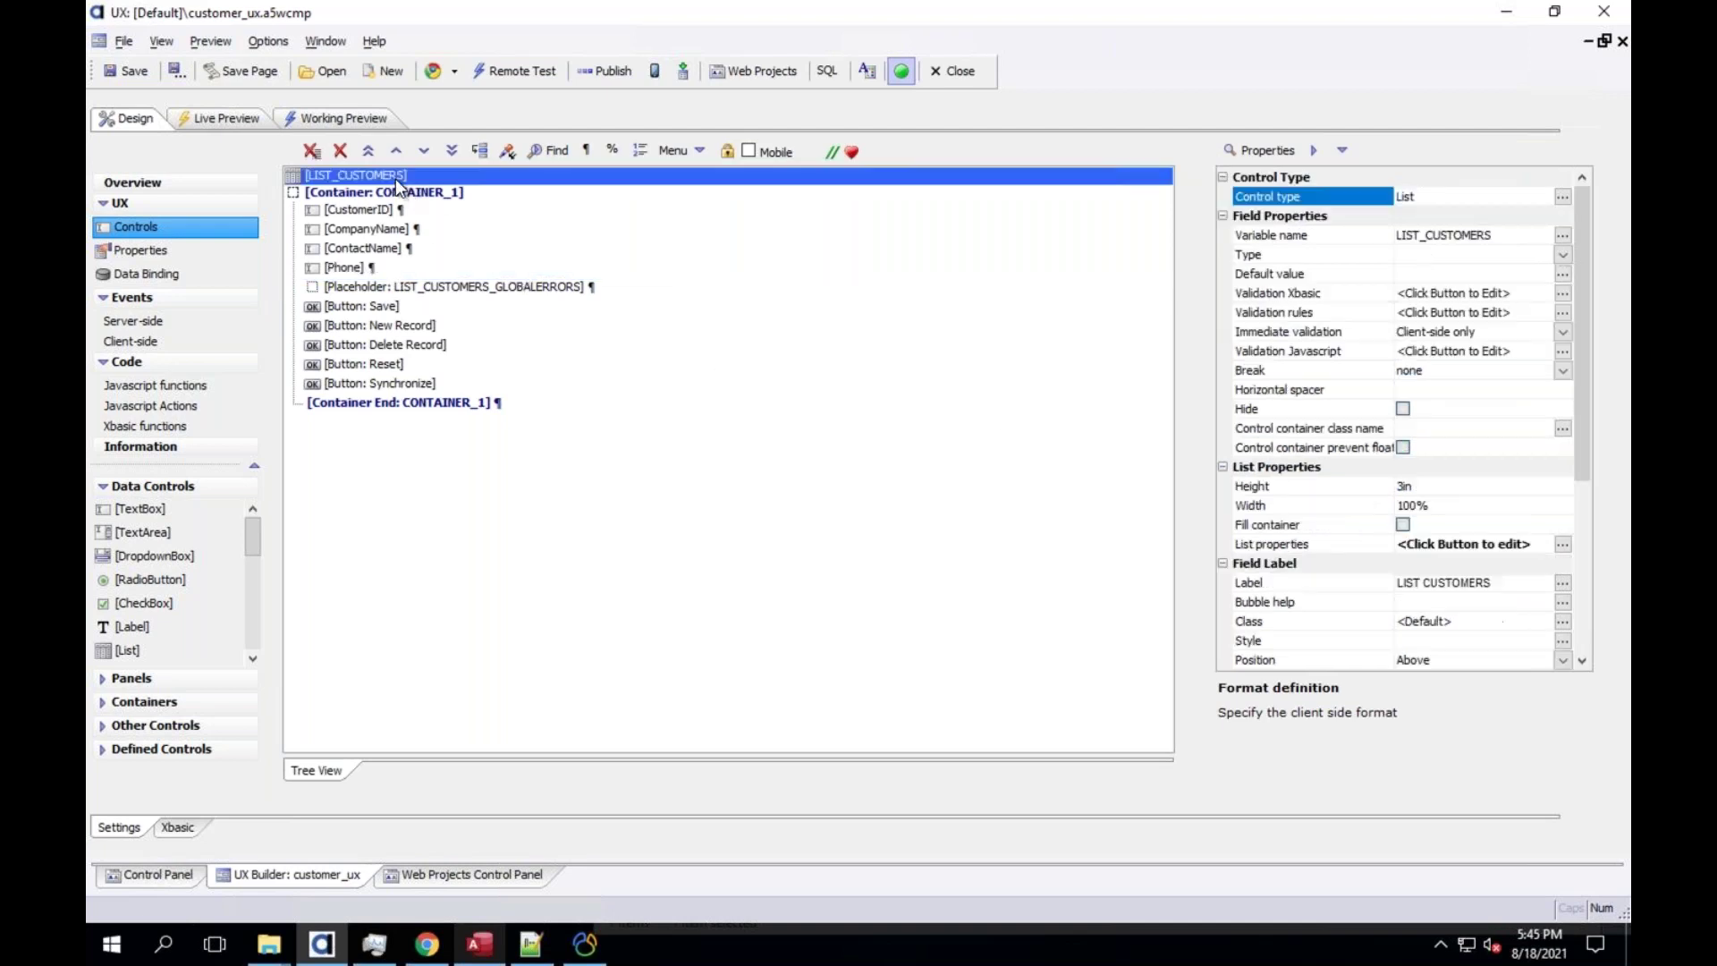
pyautogui.doubleClick(395, 178)
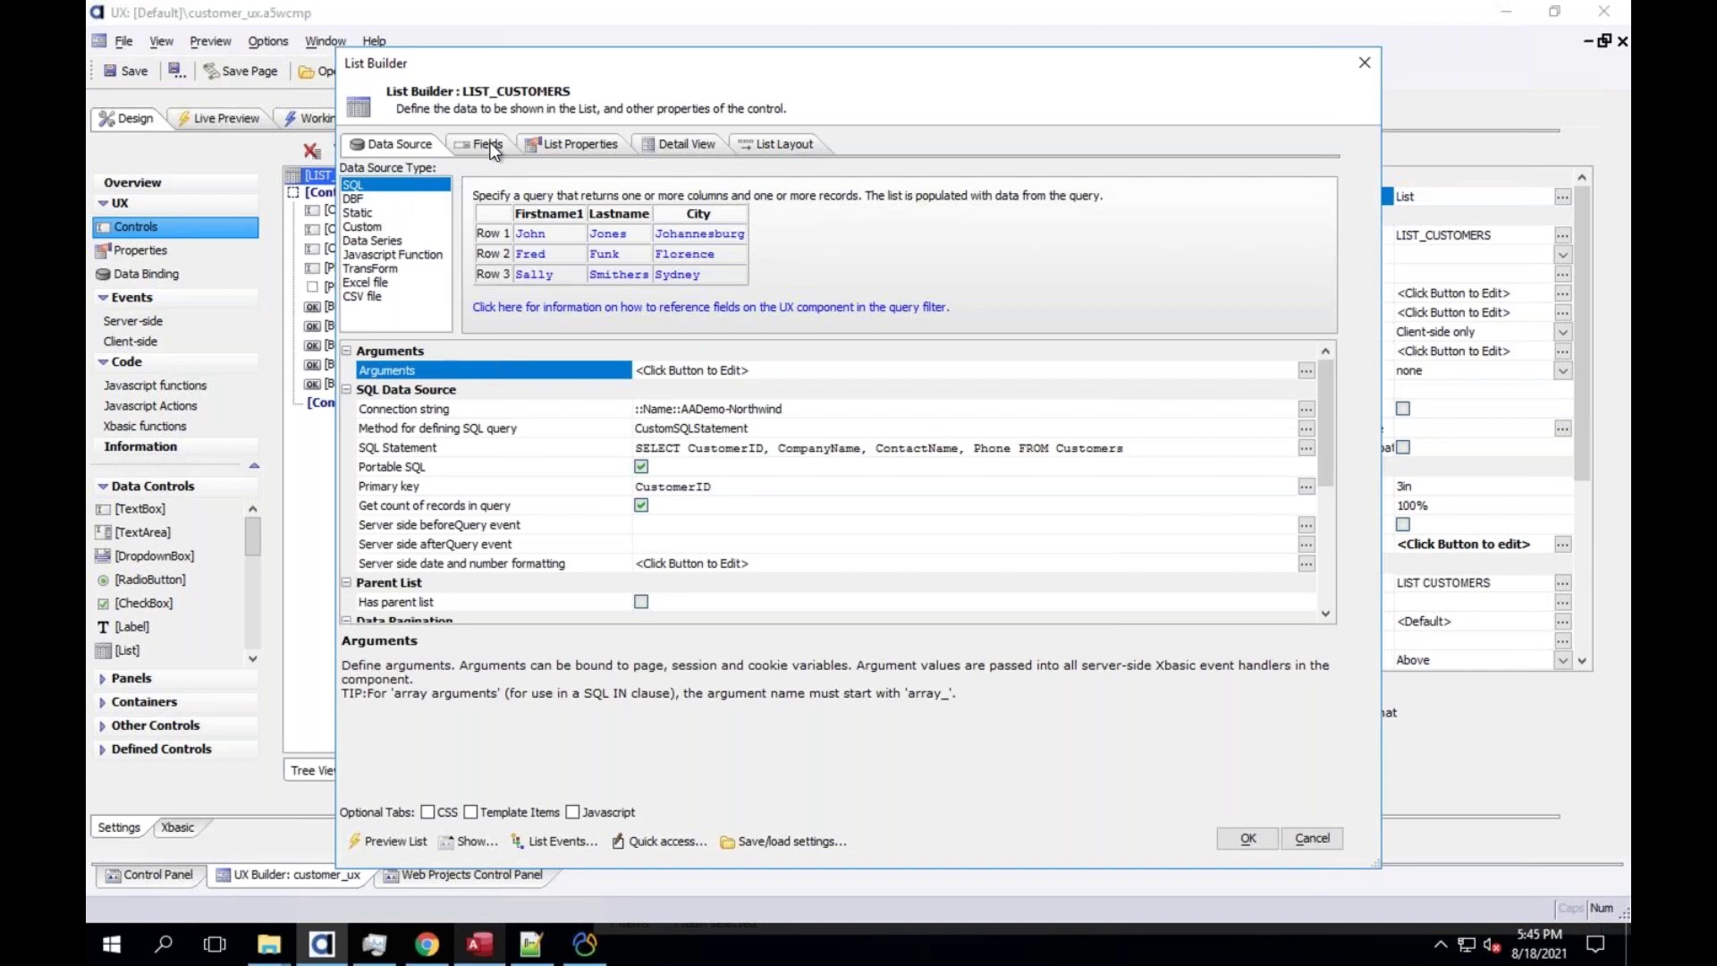
pyautogui.click(483, 144)
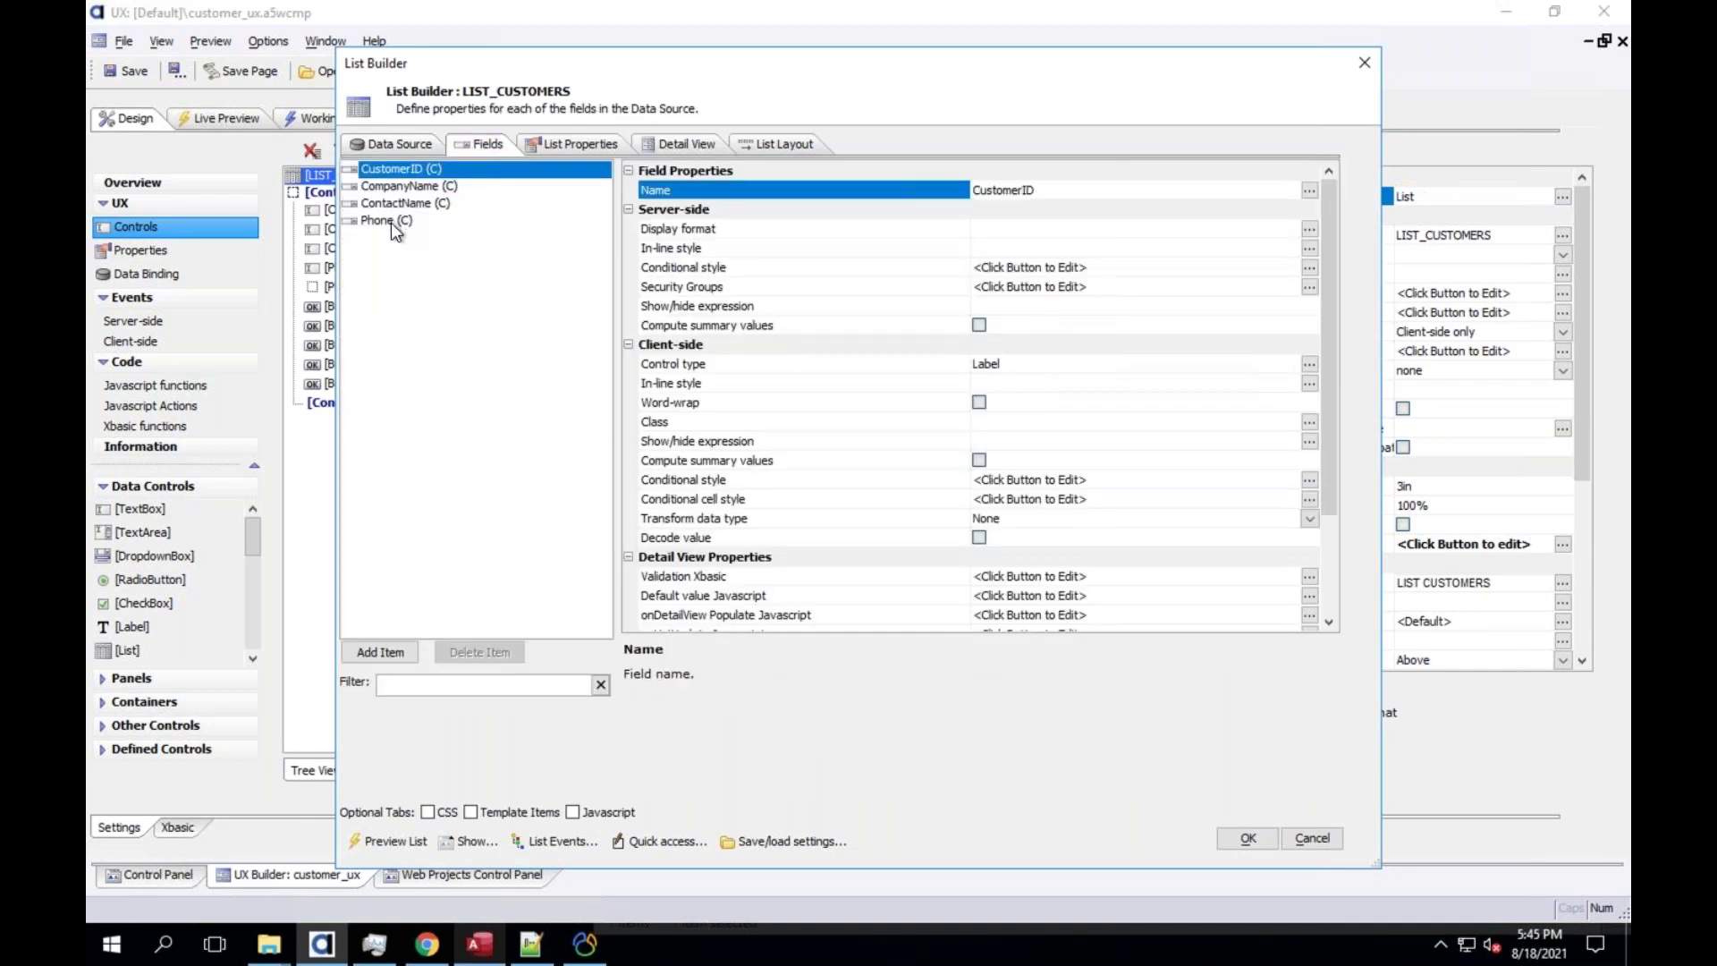
pyautogui.click(394, 221)
pyautogui.moveTo(1330, 480); pyautogui.dragTo(1330, 626)
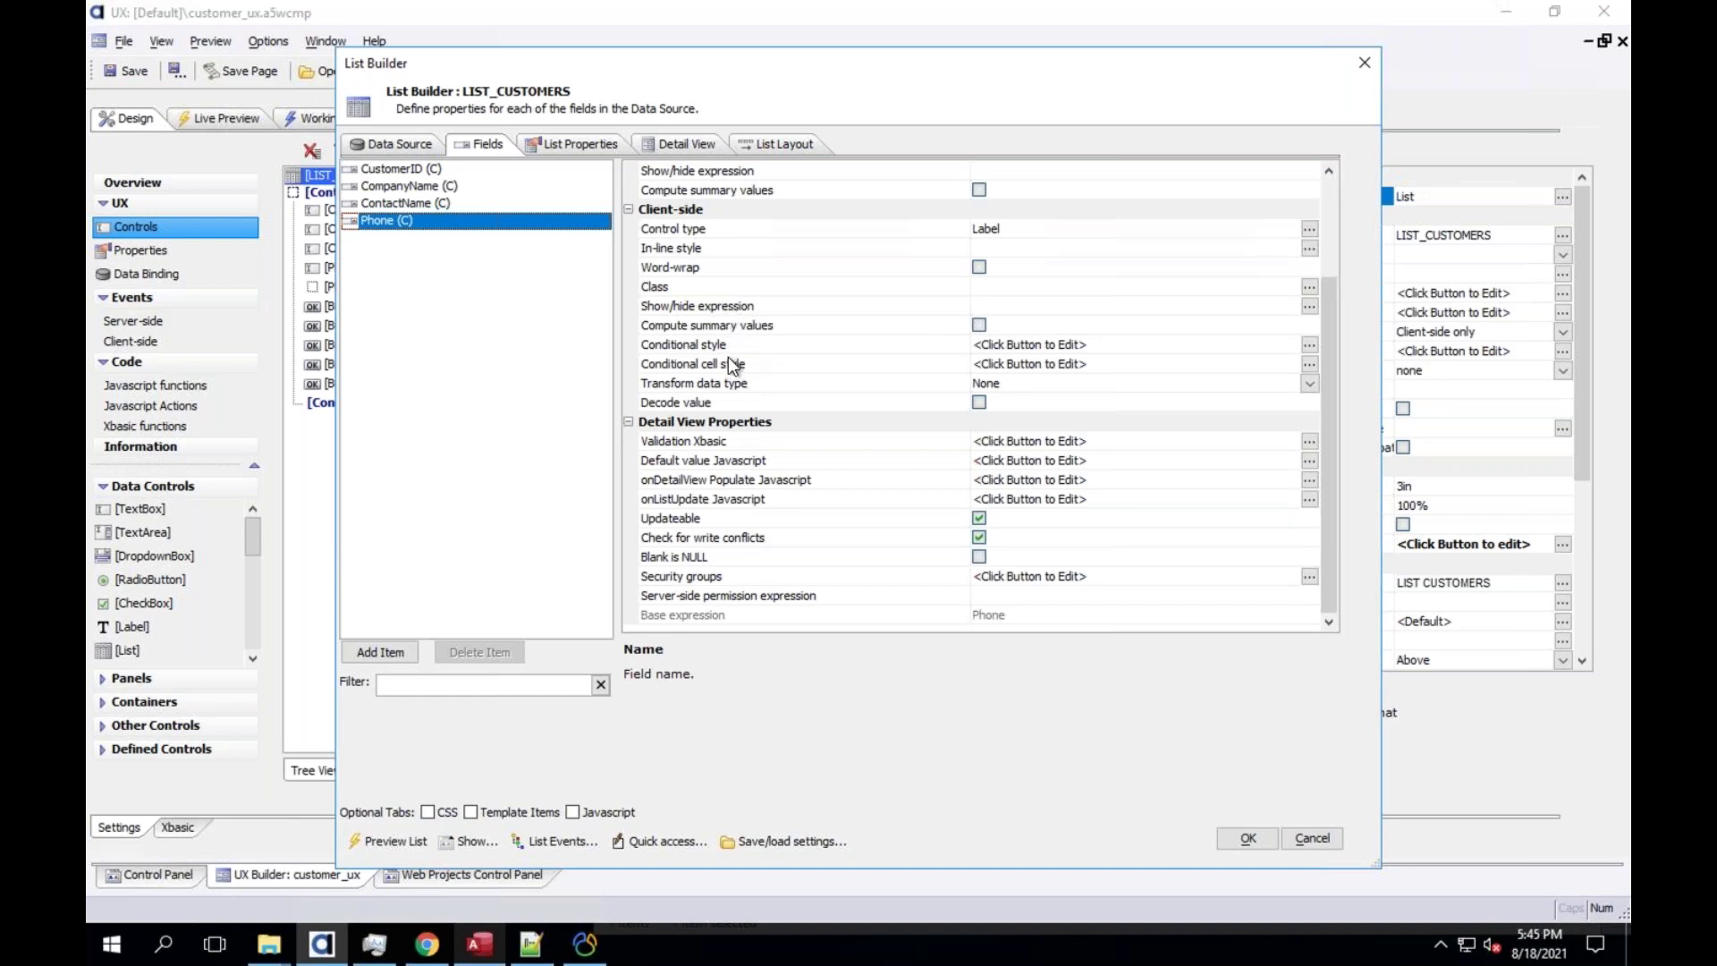
pyautogui.click(731, 386)
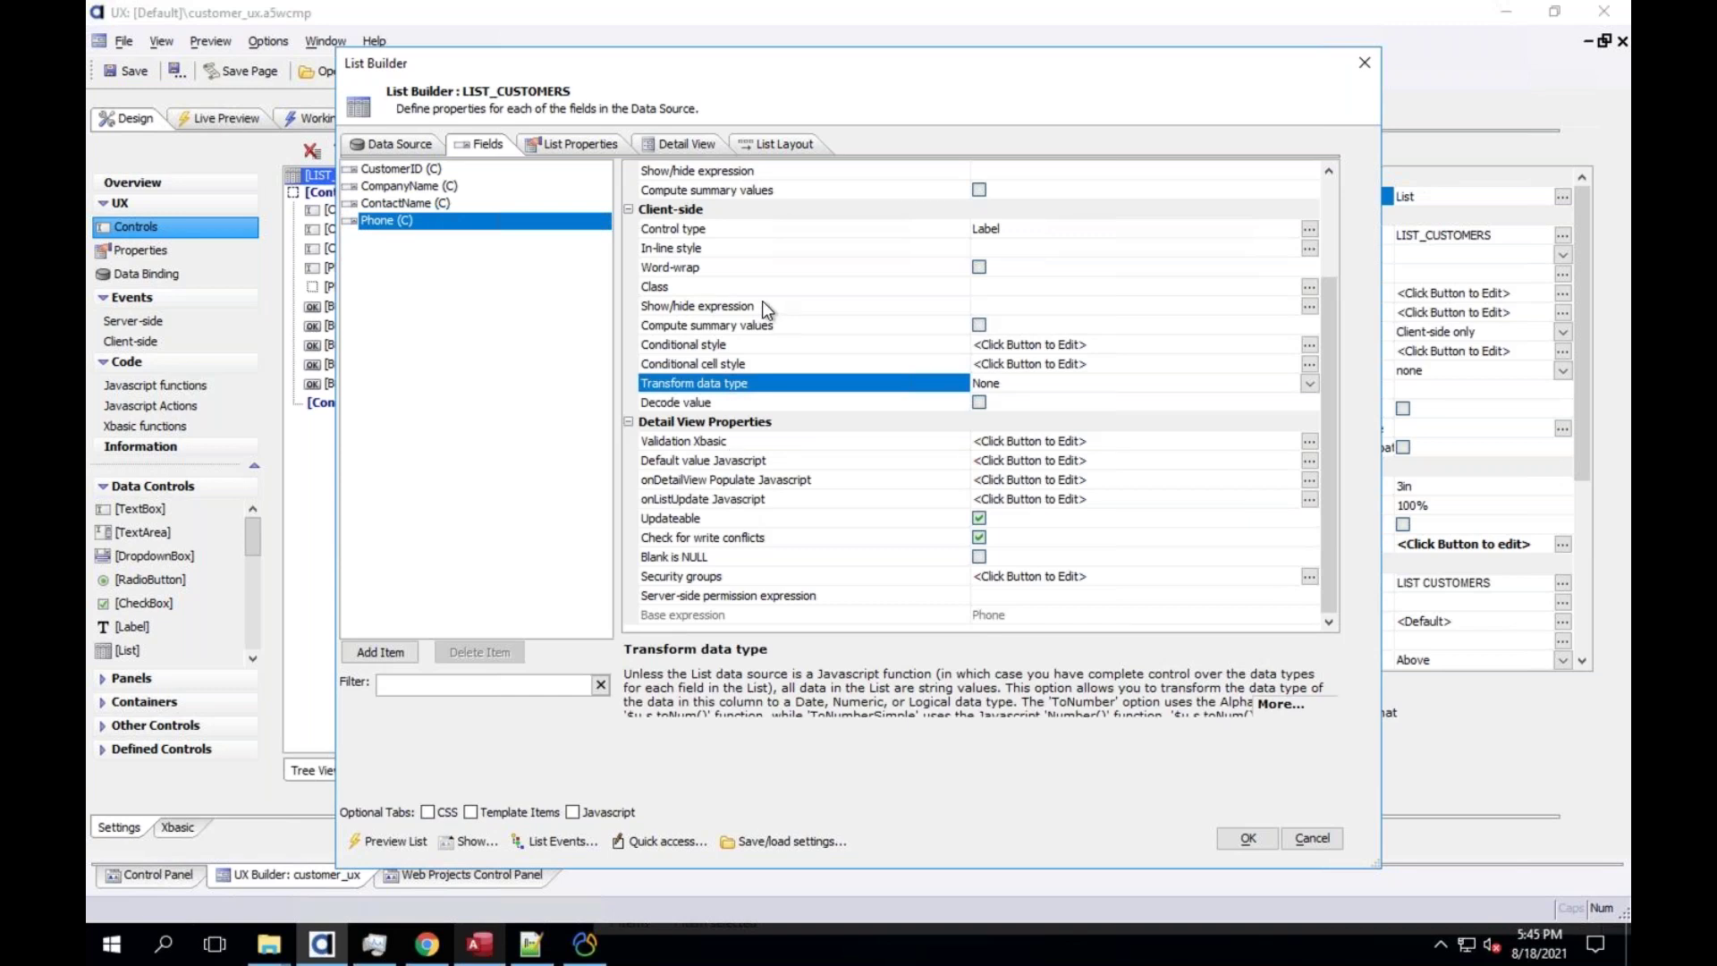
pyautogui.scroll(1, 1281, 308)
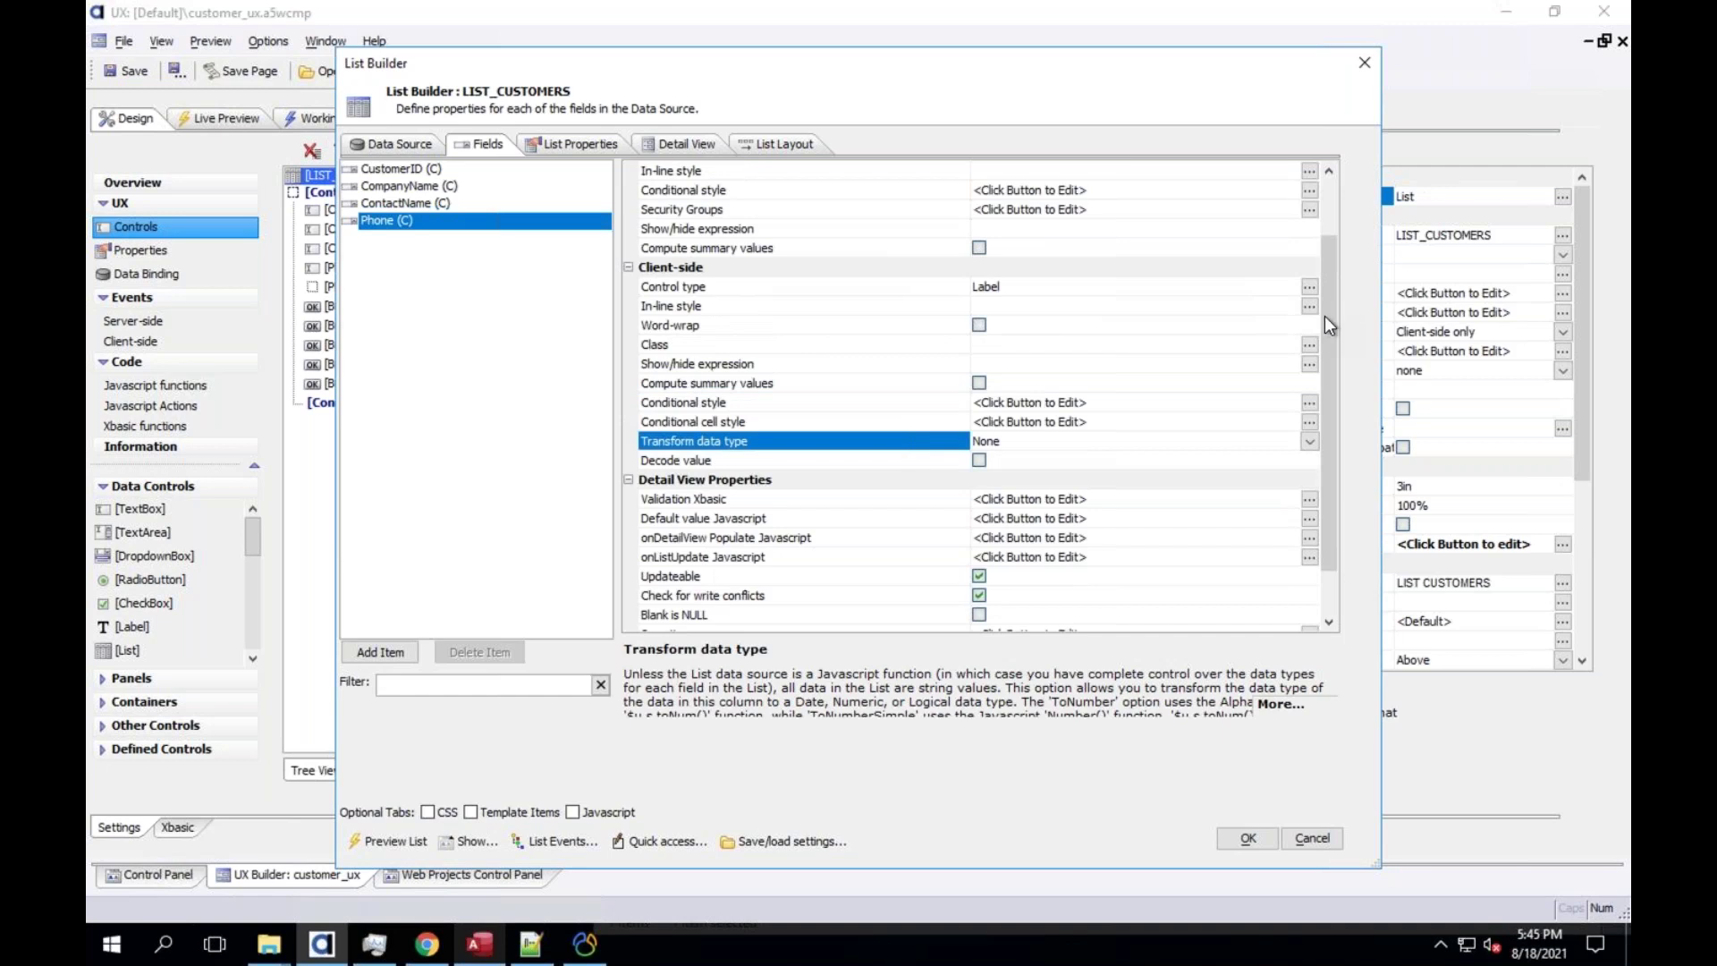
pyautogui.scroll(2, 1332, 219)
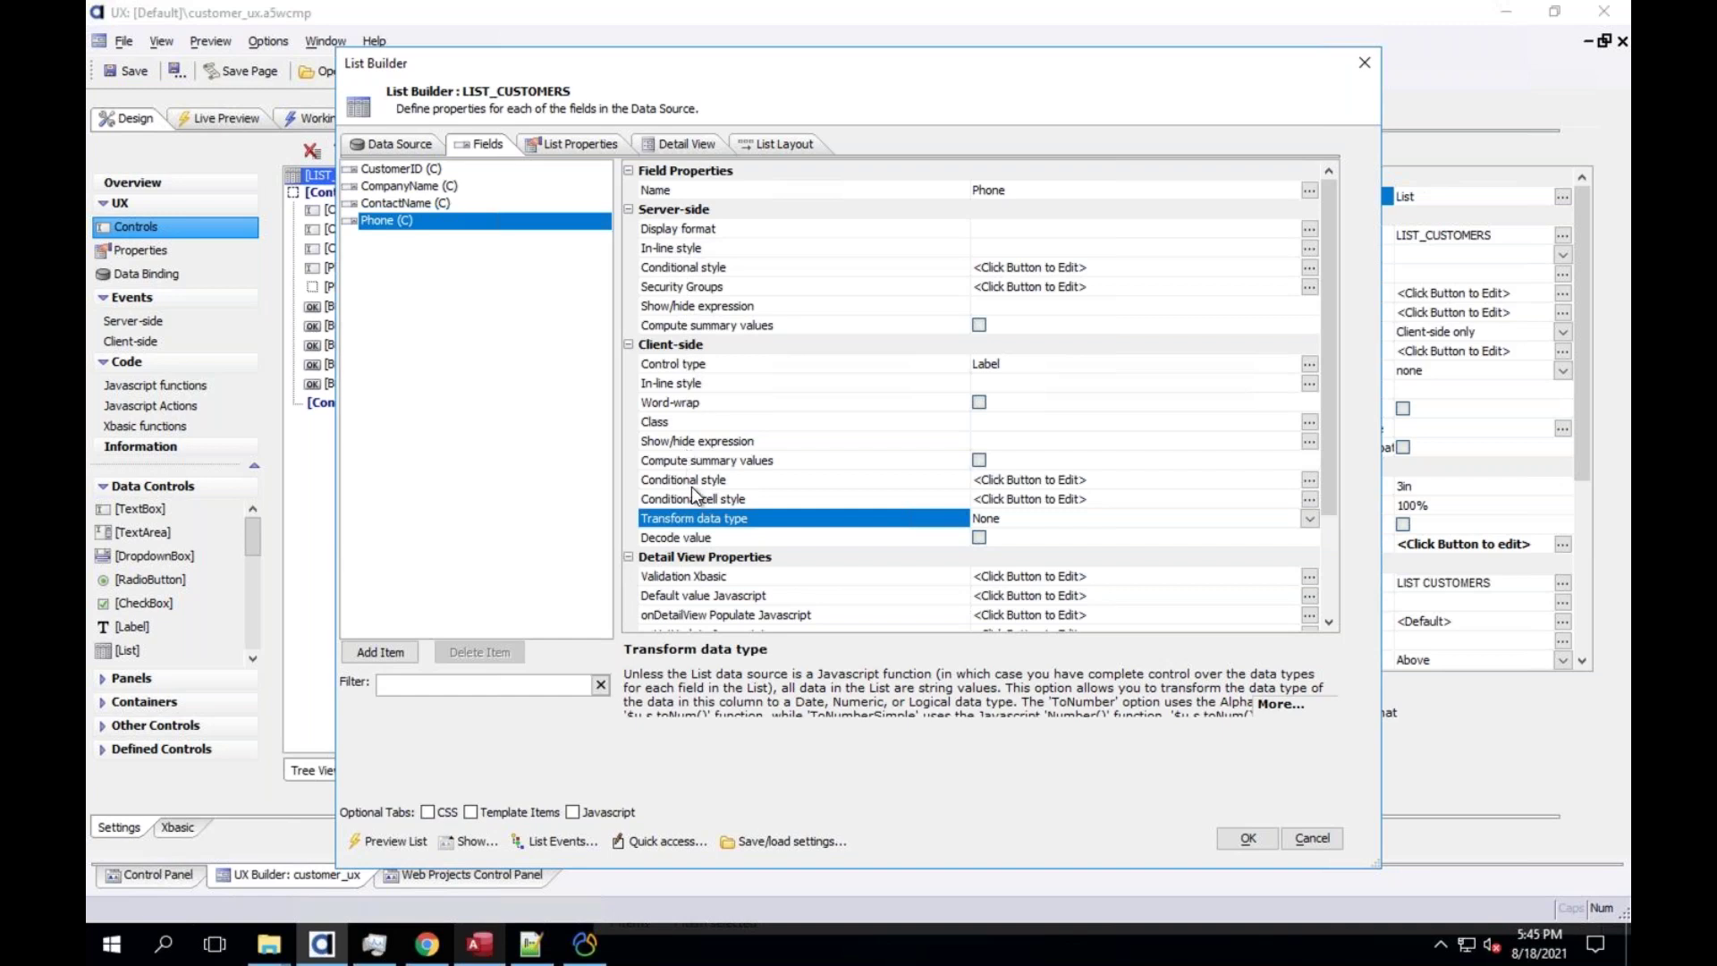
pyautogui.moveTo(1331, 499); pyautogui.dragTo(1335, 599)
pyautogui.click(732, 479)
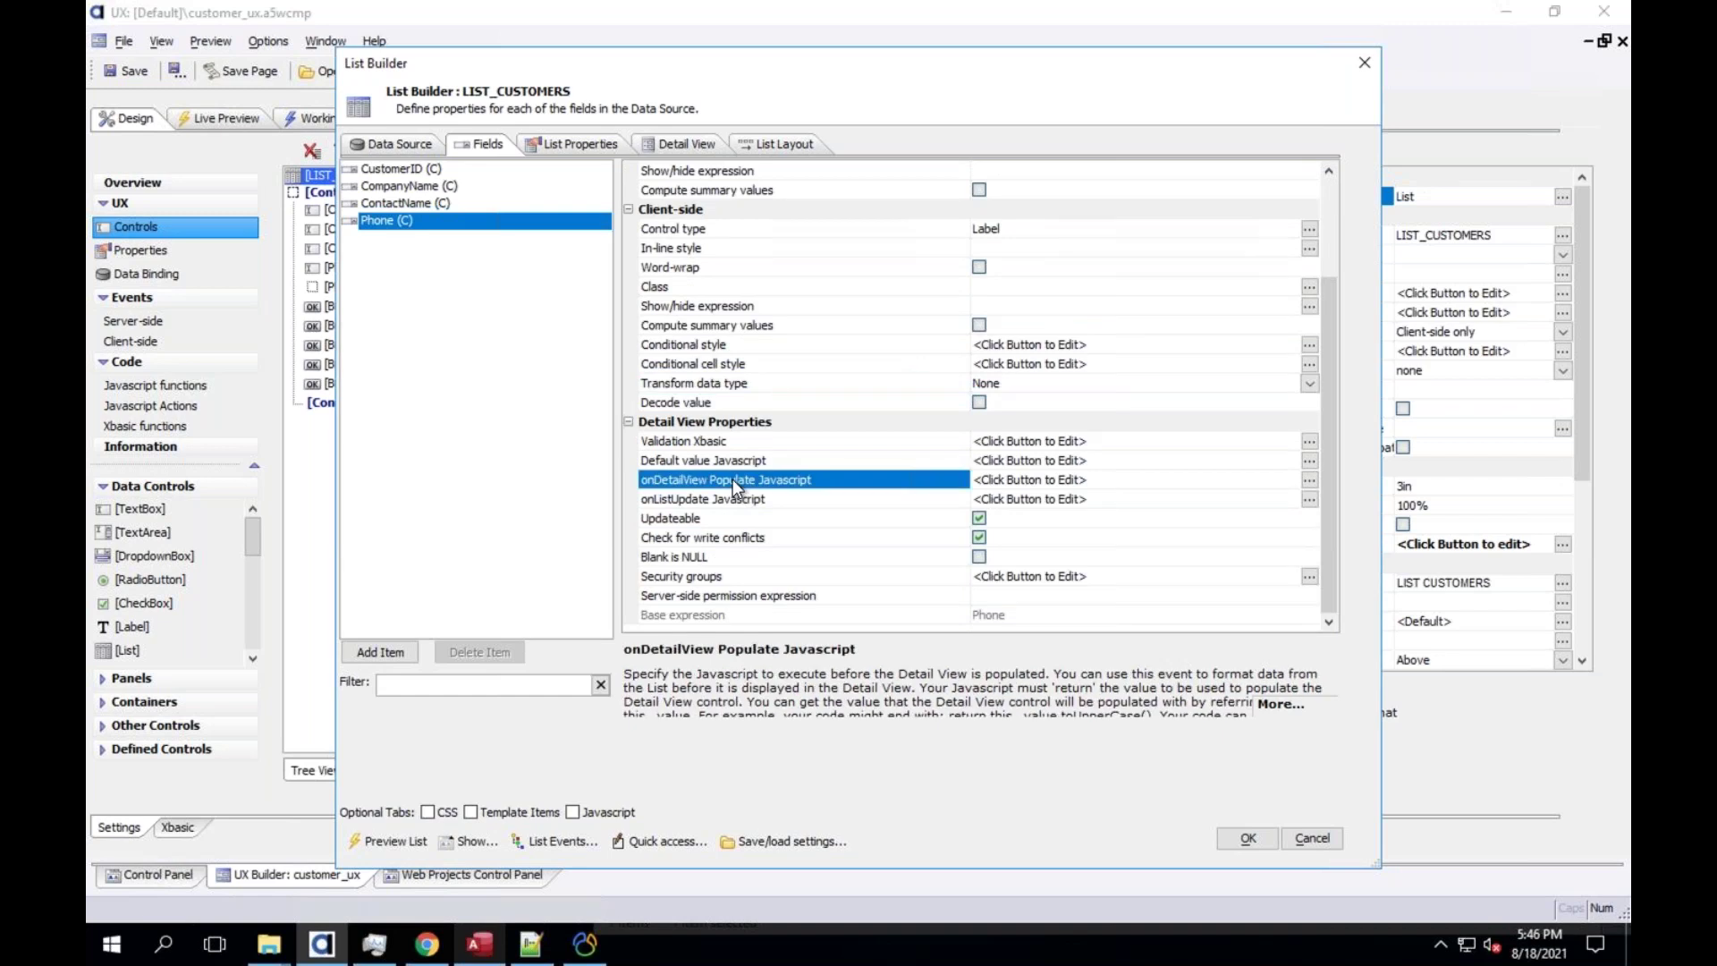
pyautogui.click(735, 499)
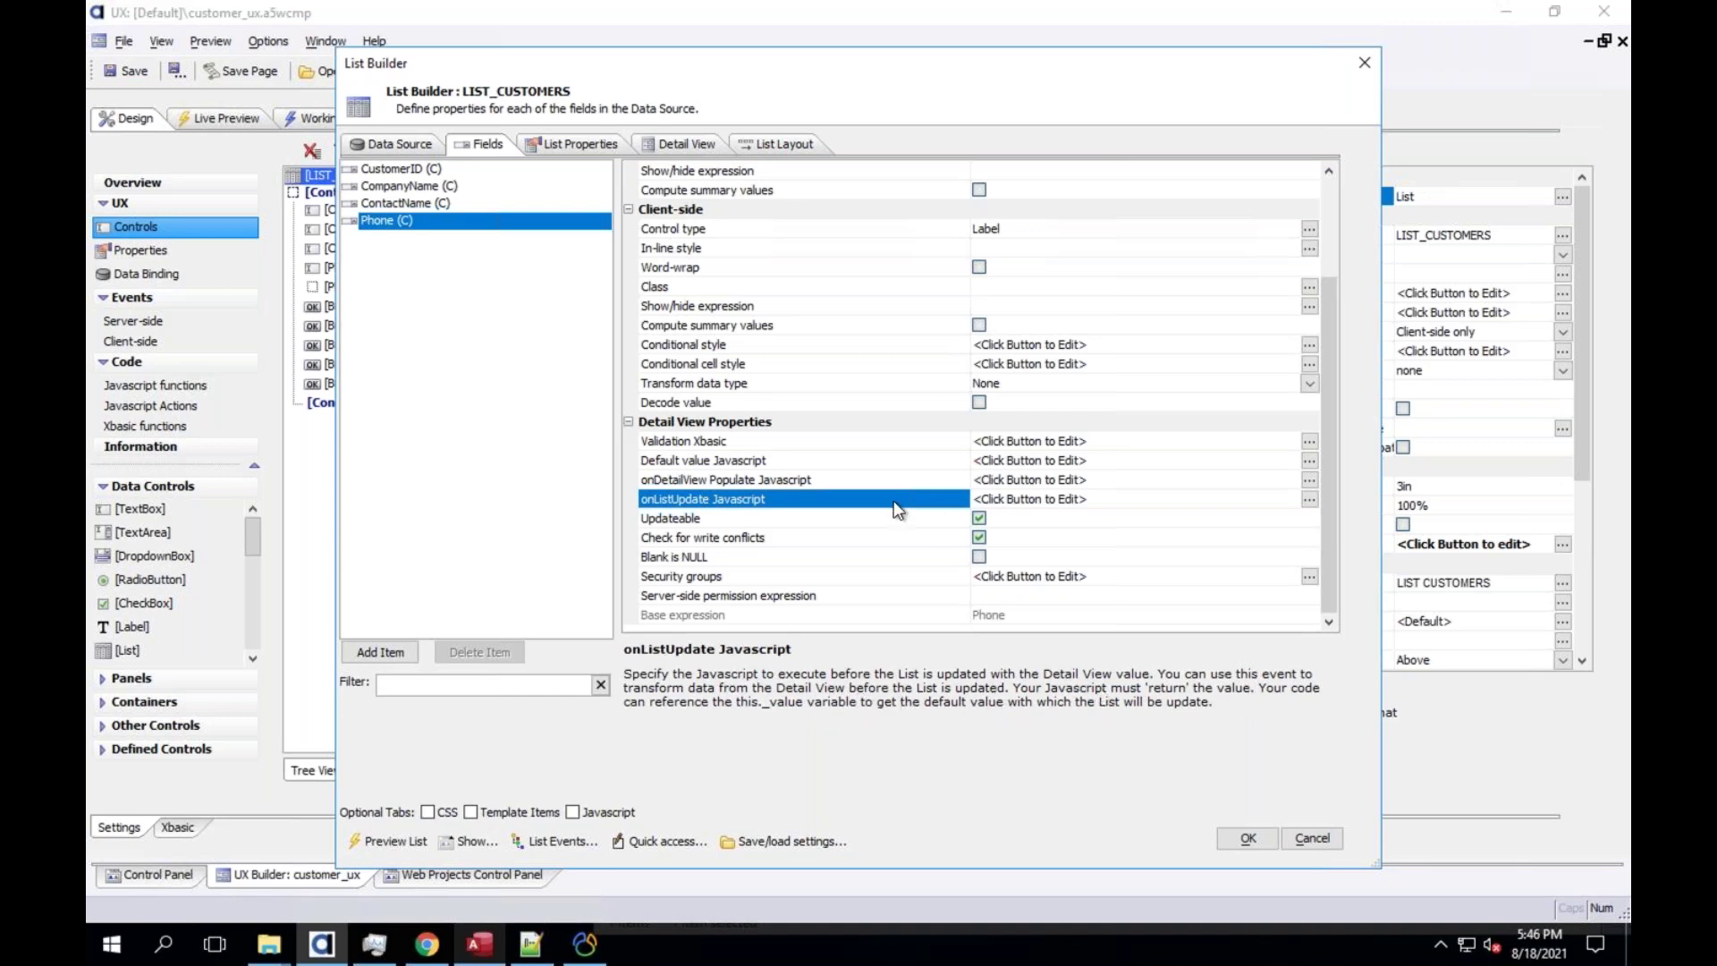
# Write '// do some modifications' and 'return modified_field_data' in the onListUpdate Javascript editor
pyautogui.doubleClick(865, 508)
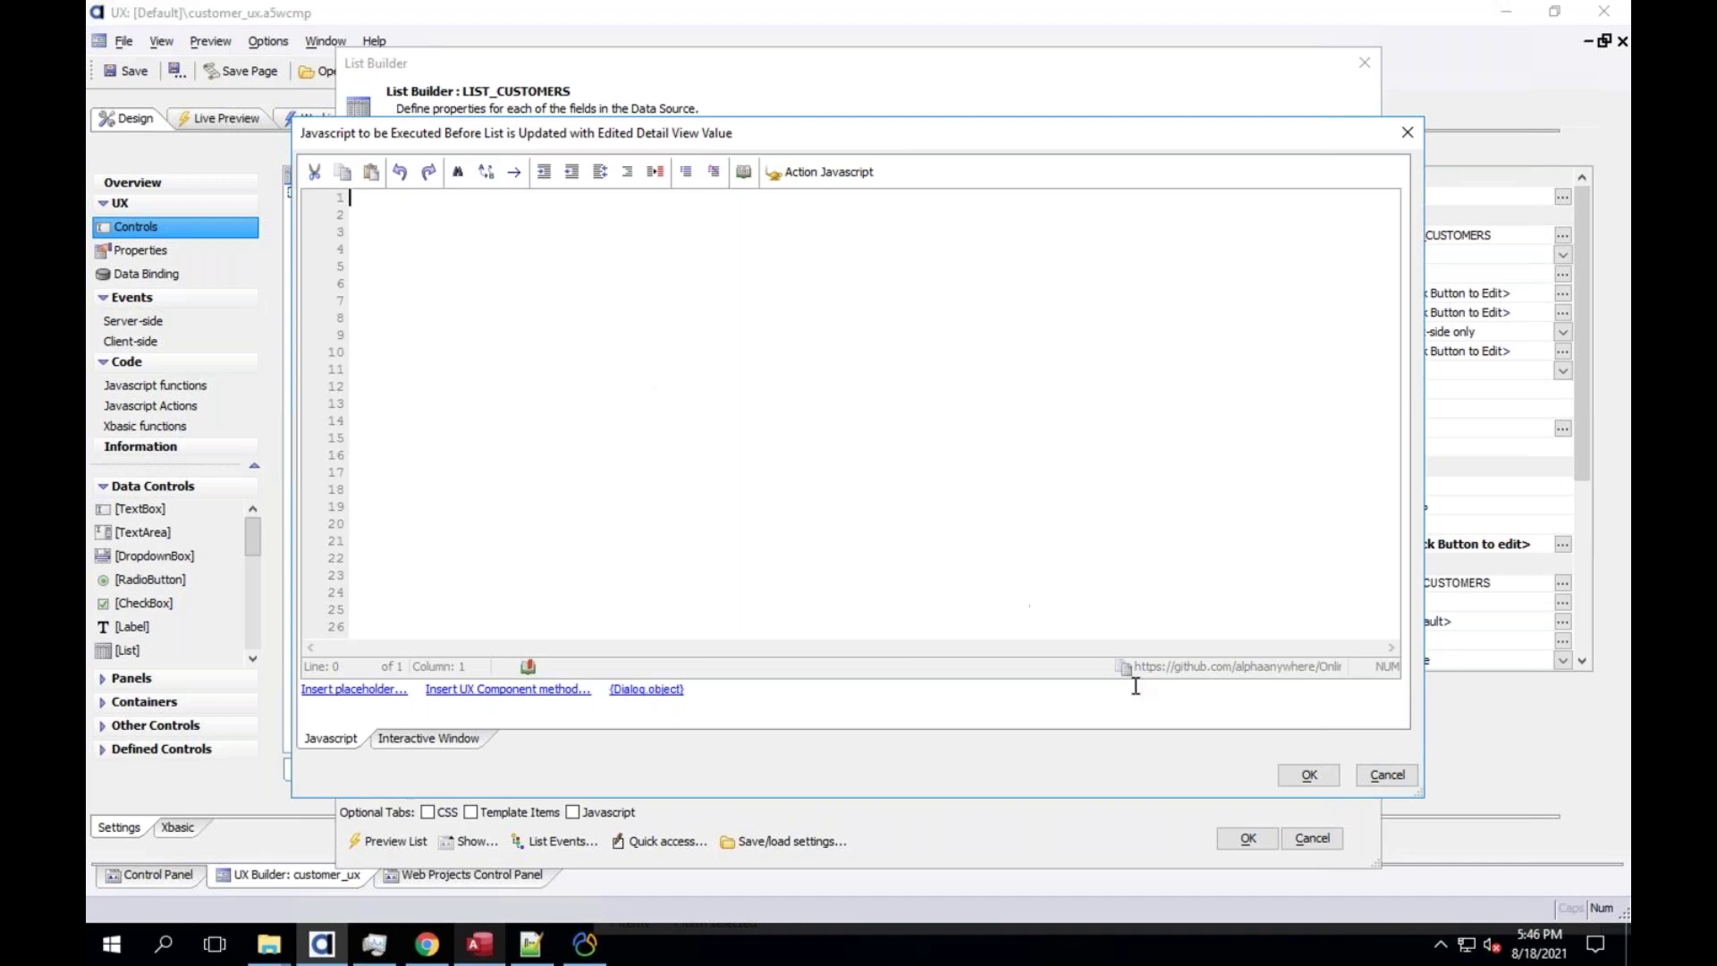
pyautogui.click(1367, 769)
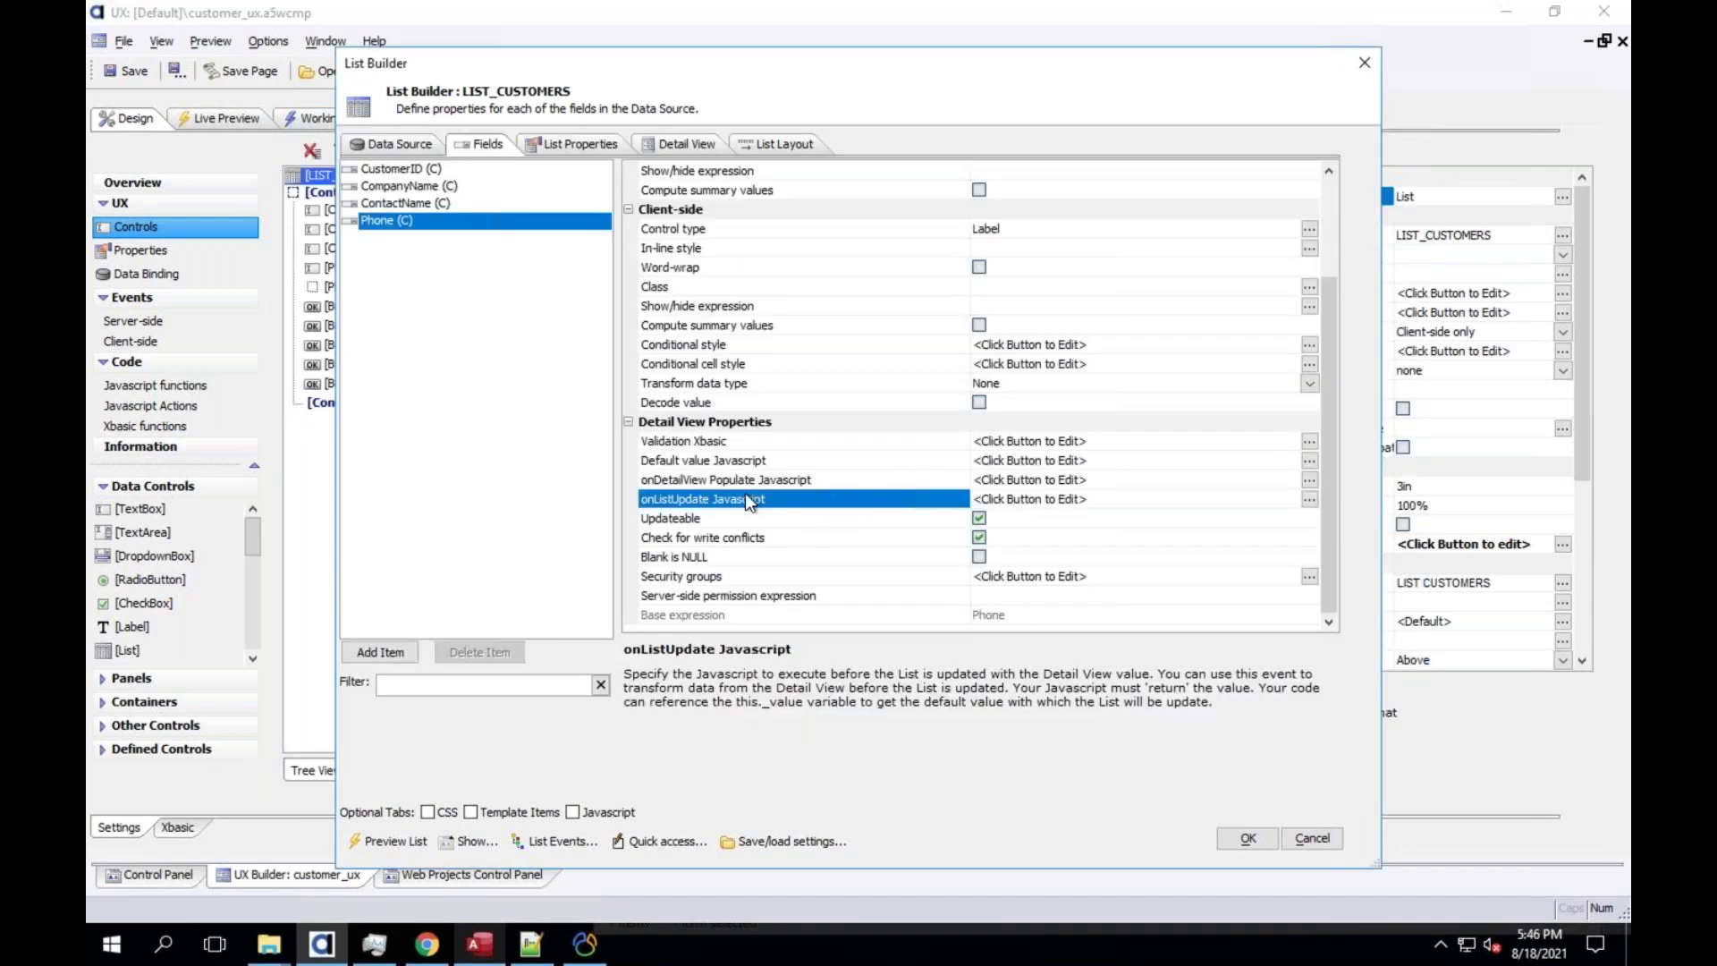
pyautogui.doubleClick(720, 504)
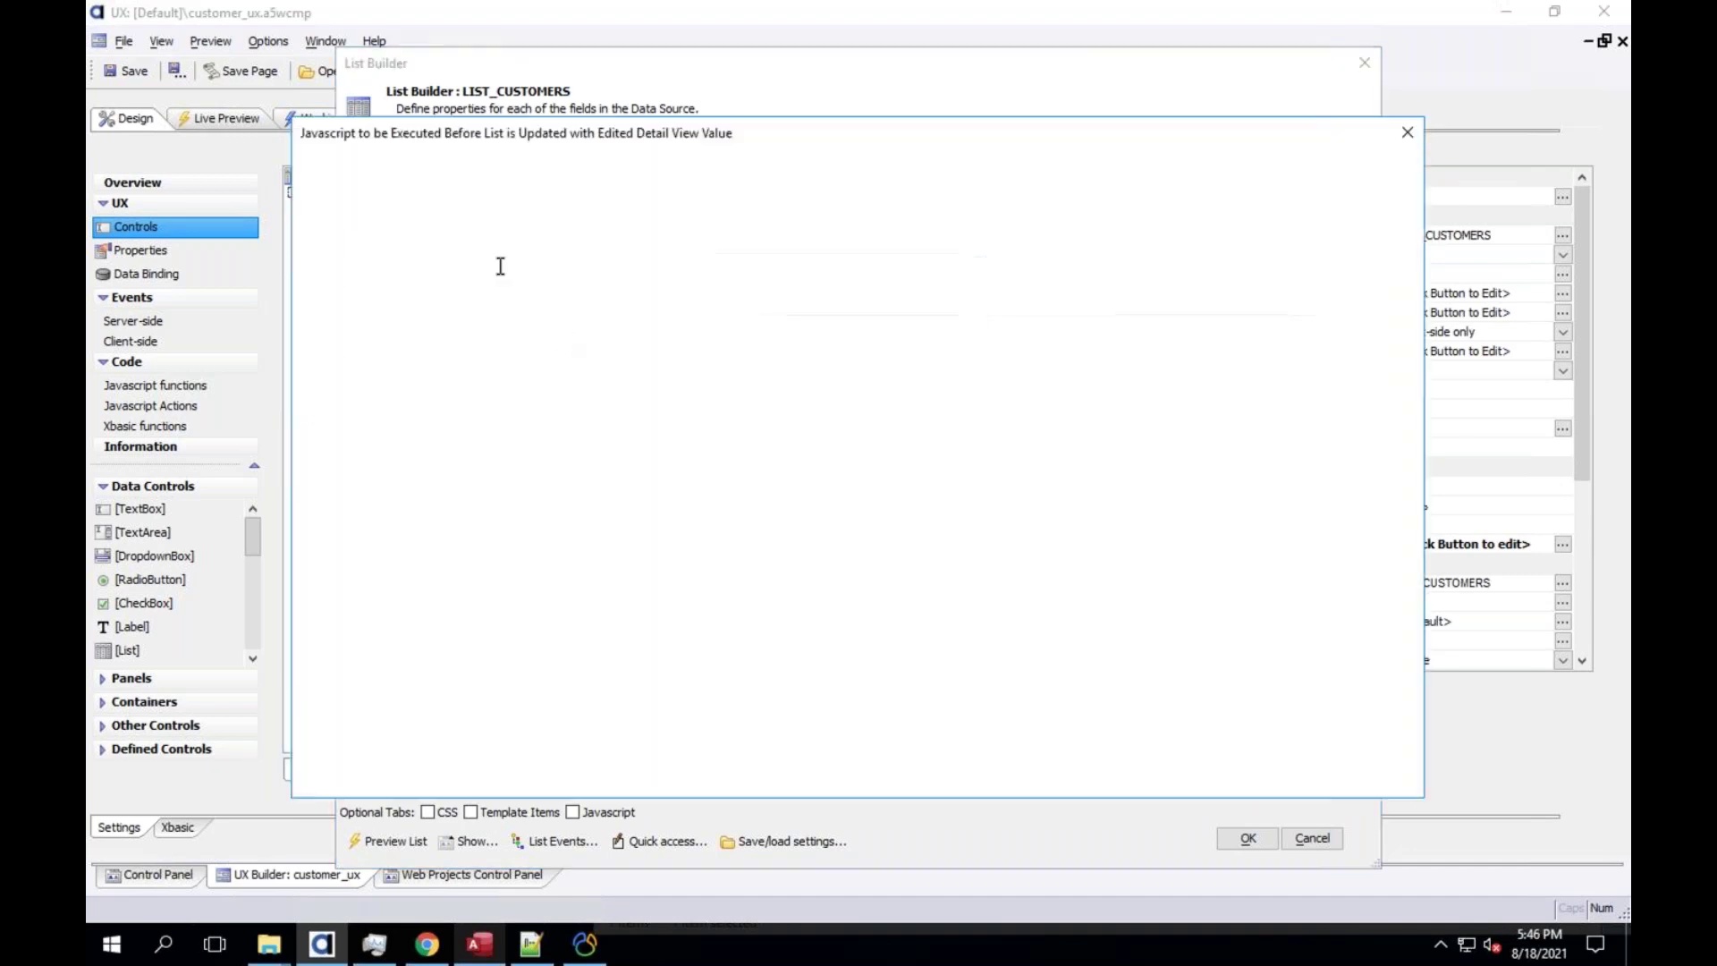
pyautogui.write('// ')
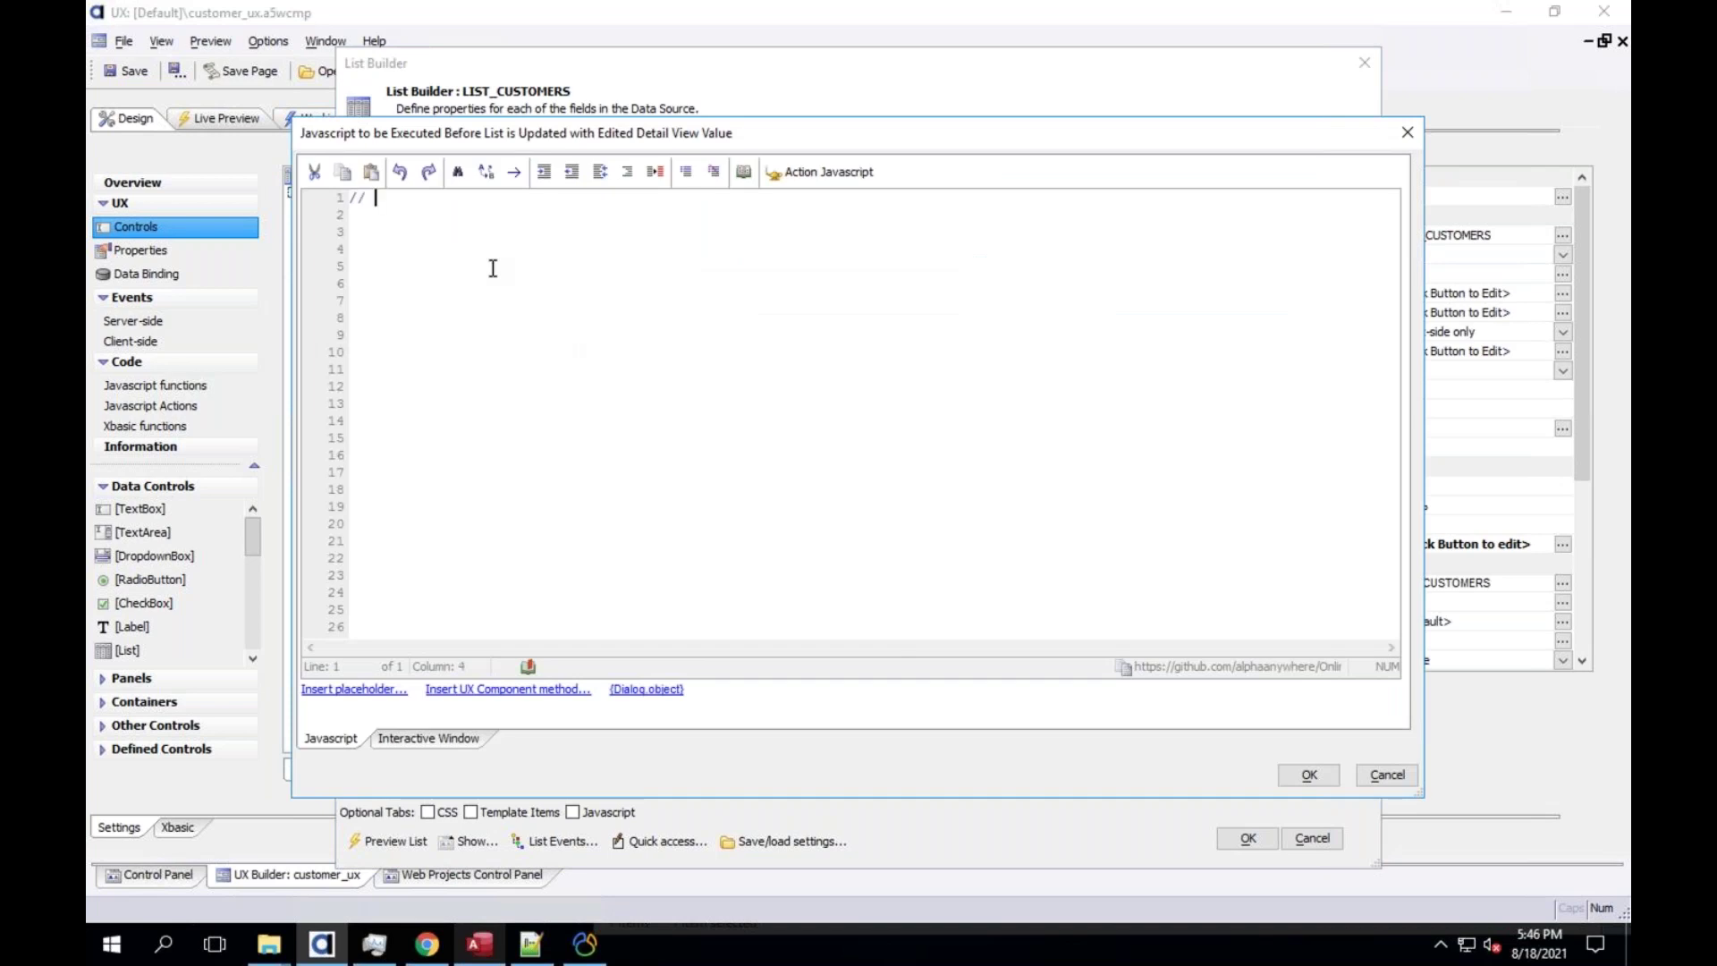
pyautogui.write('do some modifications')
pyautogui.press('Return')
pyautogui.press('Return')
pyautogui.press('Return')
pyautogui.write('retunr mod')
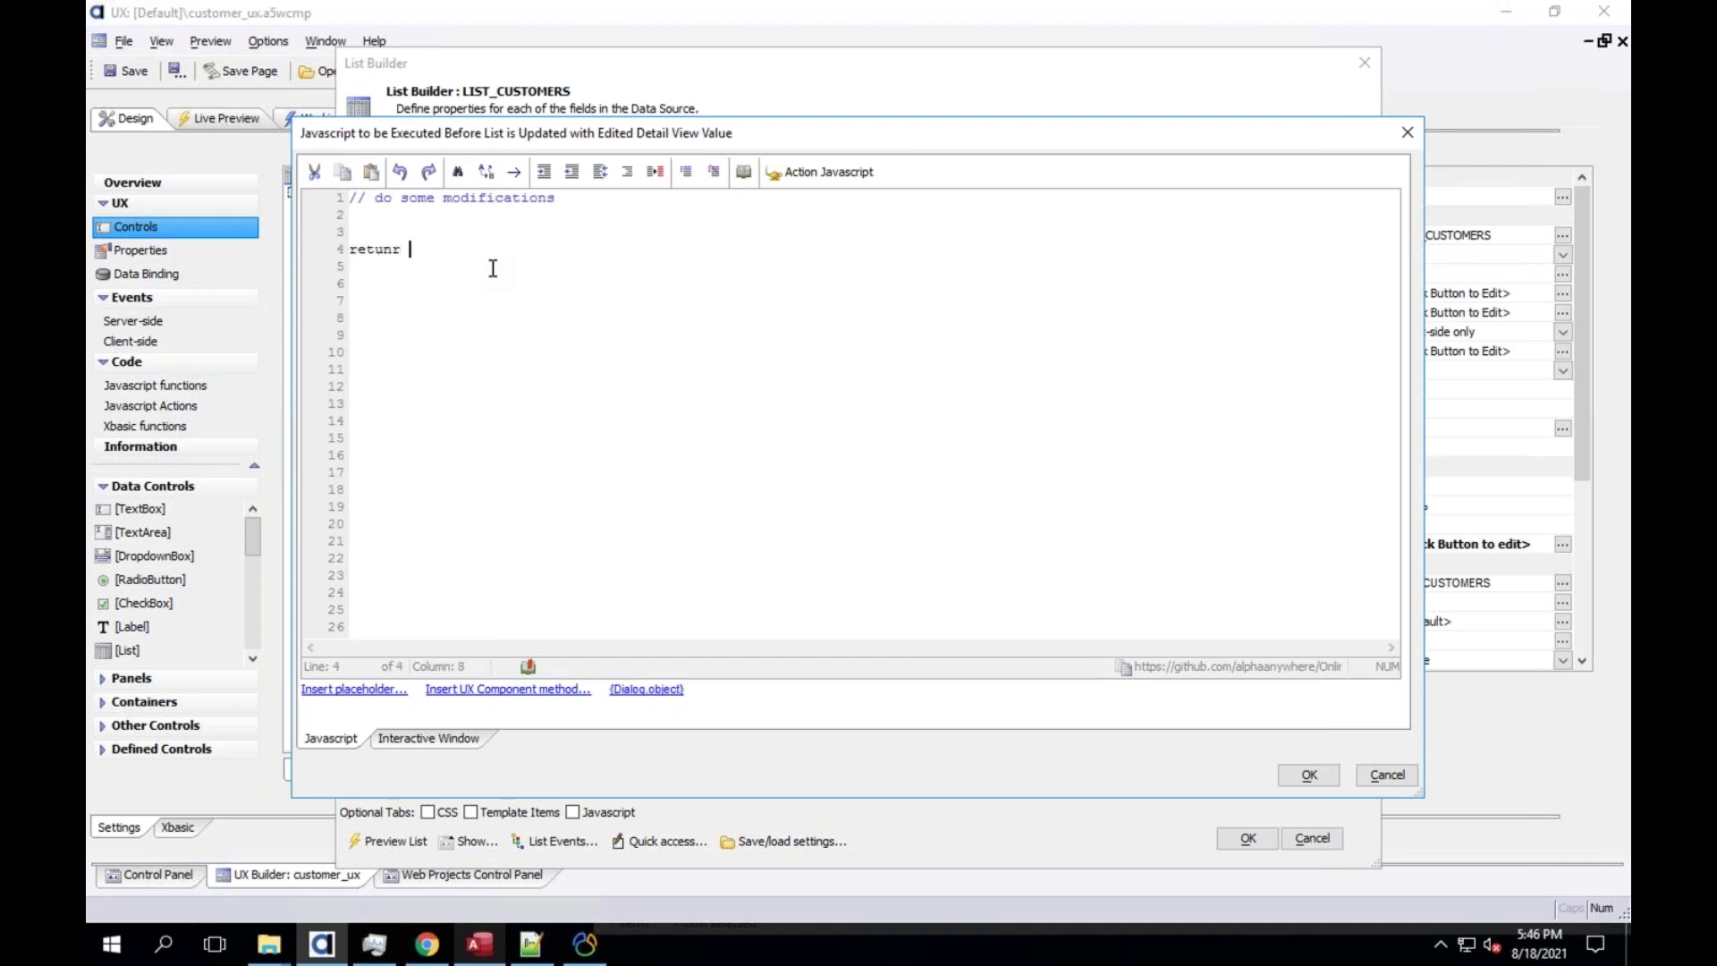
pyautogui.press('BackSpace')
pyautogui.press('BackSpace')
pyautogui.press('BackSpace')
pyautogui.press('BackSpace')
pyautogui.press('BackSpace')
pyautogui.press('BackSpace')
pyautogui.write('rn modi')
pyautogui.write('d_fie')
pyautogui.press('BackSpace')
pyautogui.press('BackSpace')
pyautogui.write('e')
pyautogui.press('BackSpace')
pyautogui.write('ield_data')
# Review the code, then discard the Javascript edits and exit the editor without saving
pyautogui.doubleClick(367, 247)
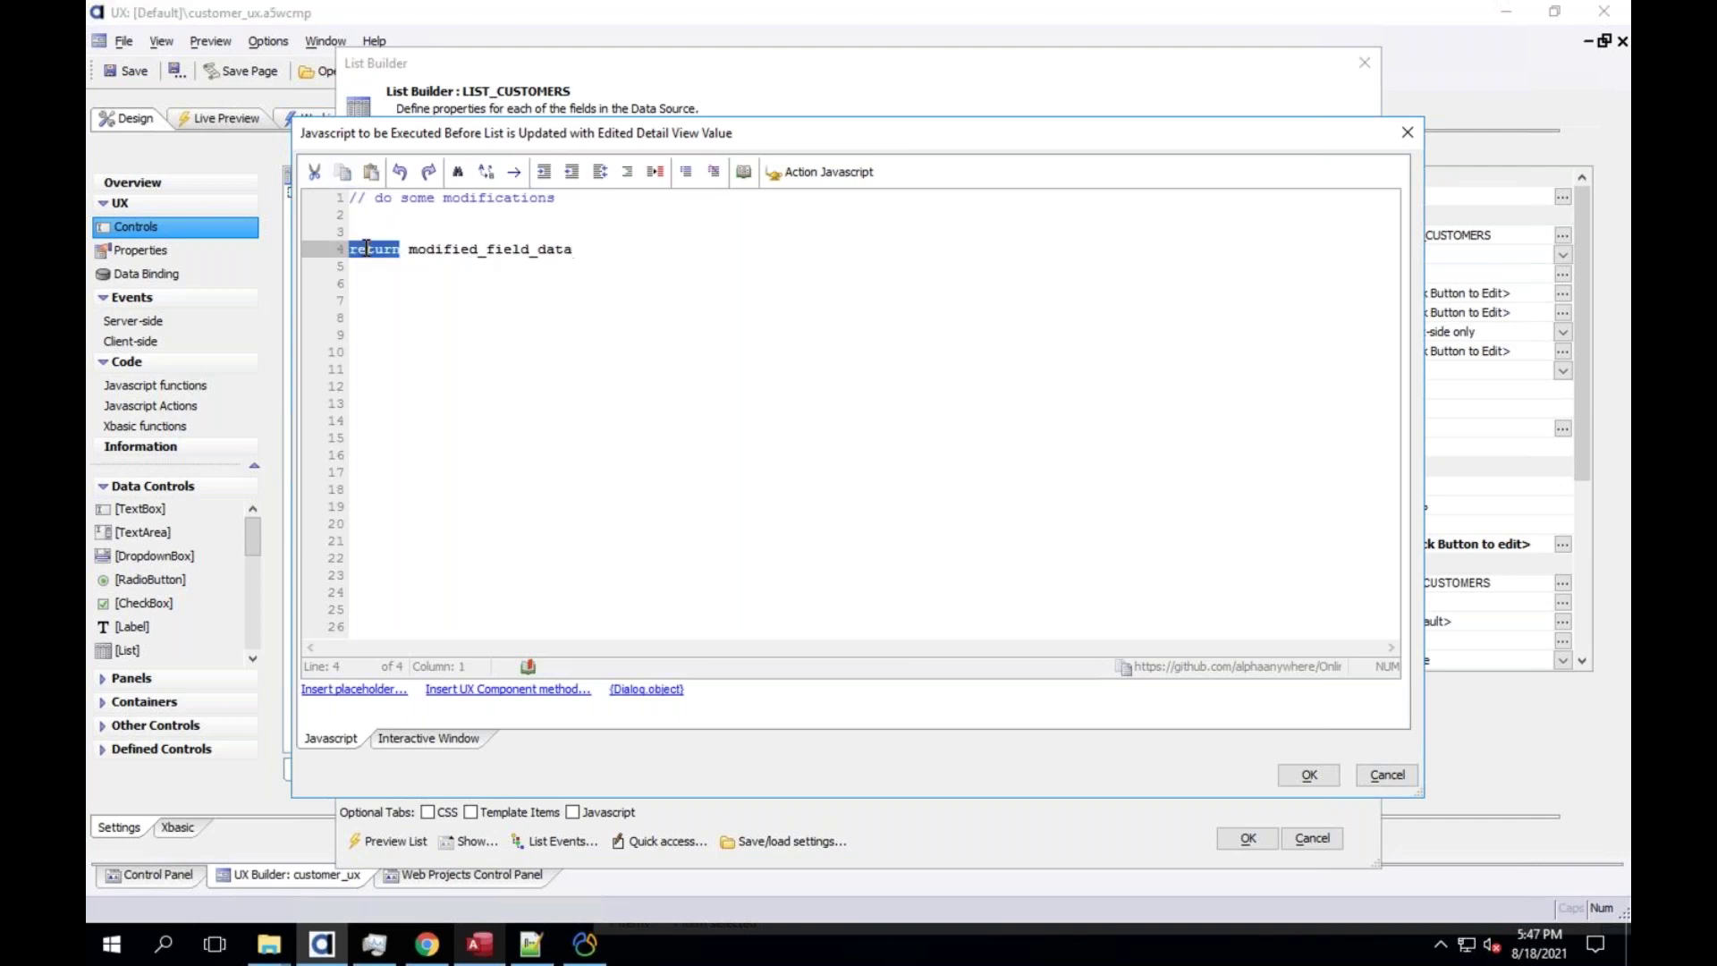
pyautogui.doubleClick(454, 249)
pyautogui.click(454, 249)
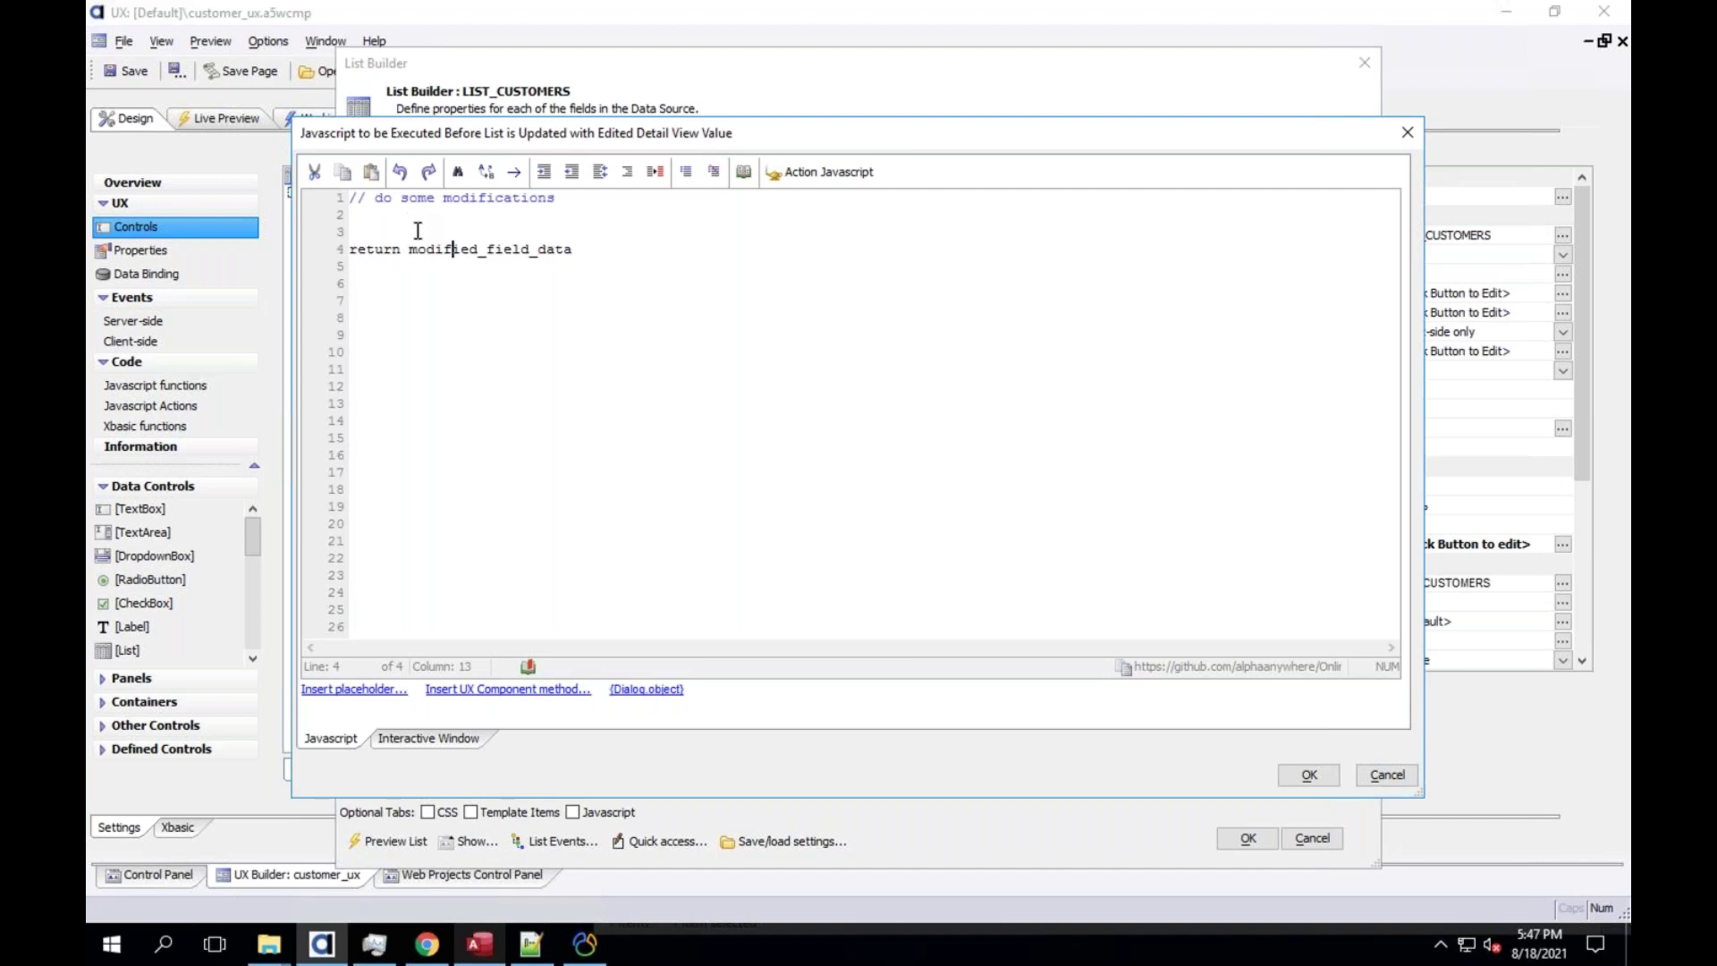
pyautogui.click(410, 229)
pyautogui.click(1378, 773)
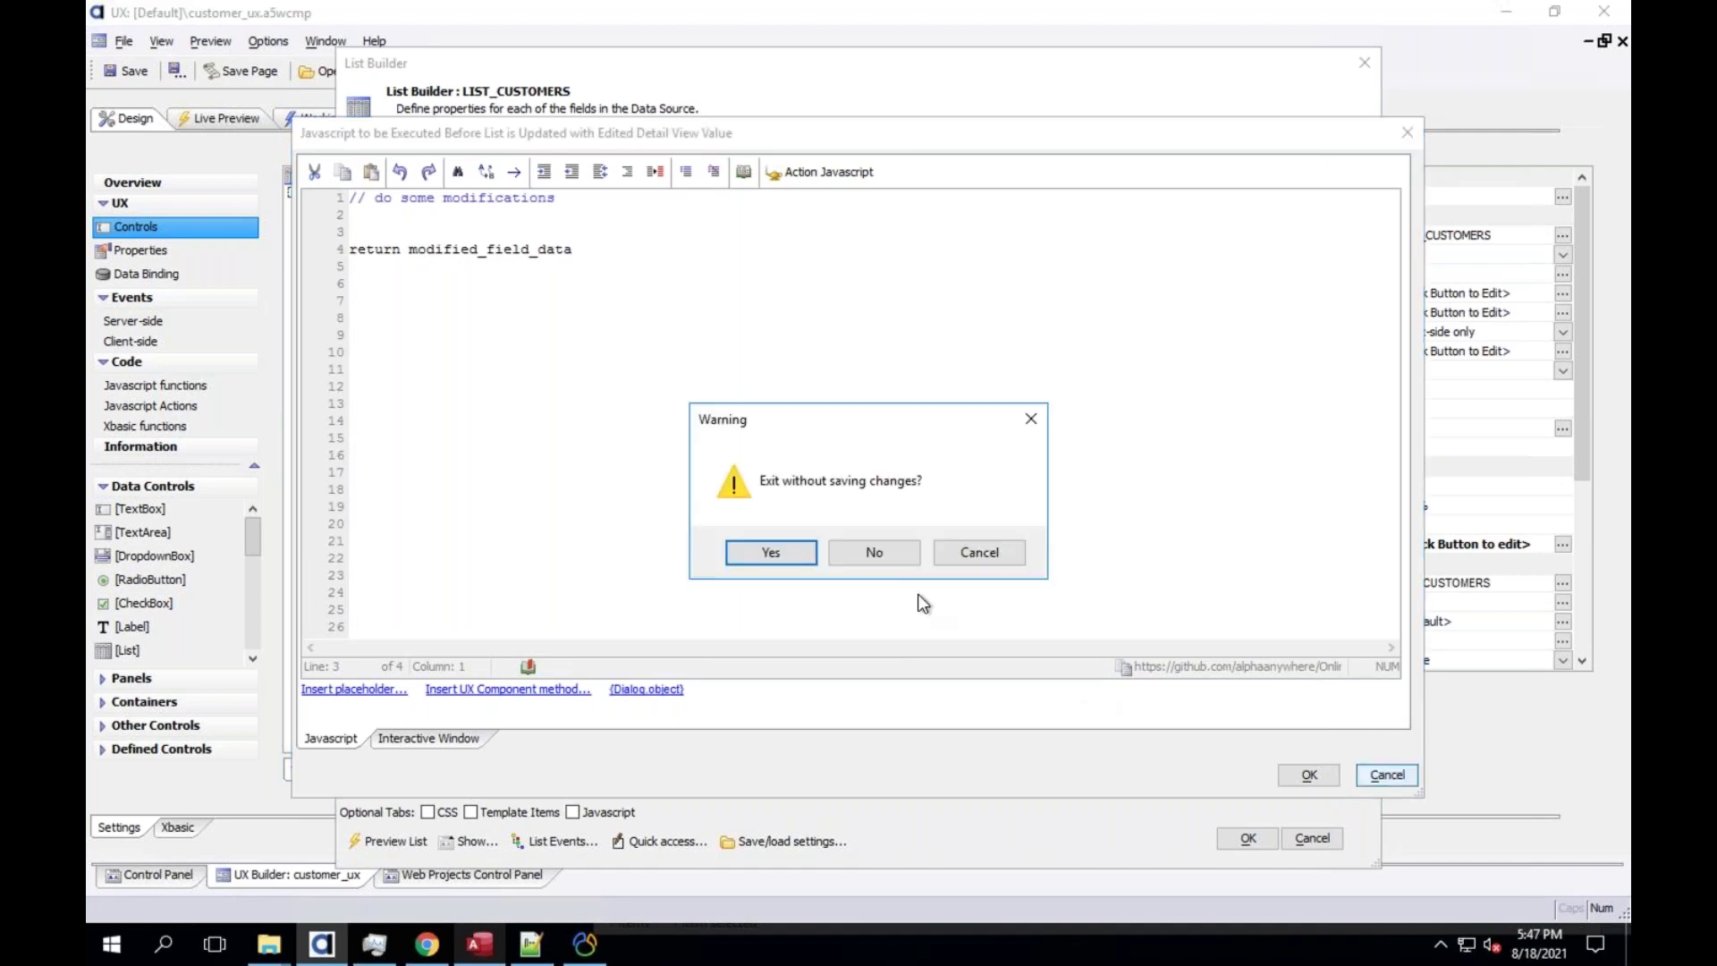
pyautogui.click(856, 551)
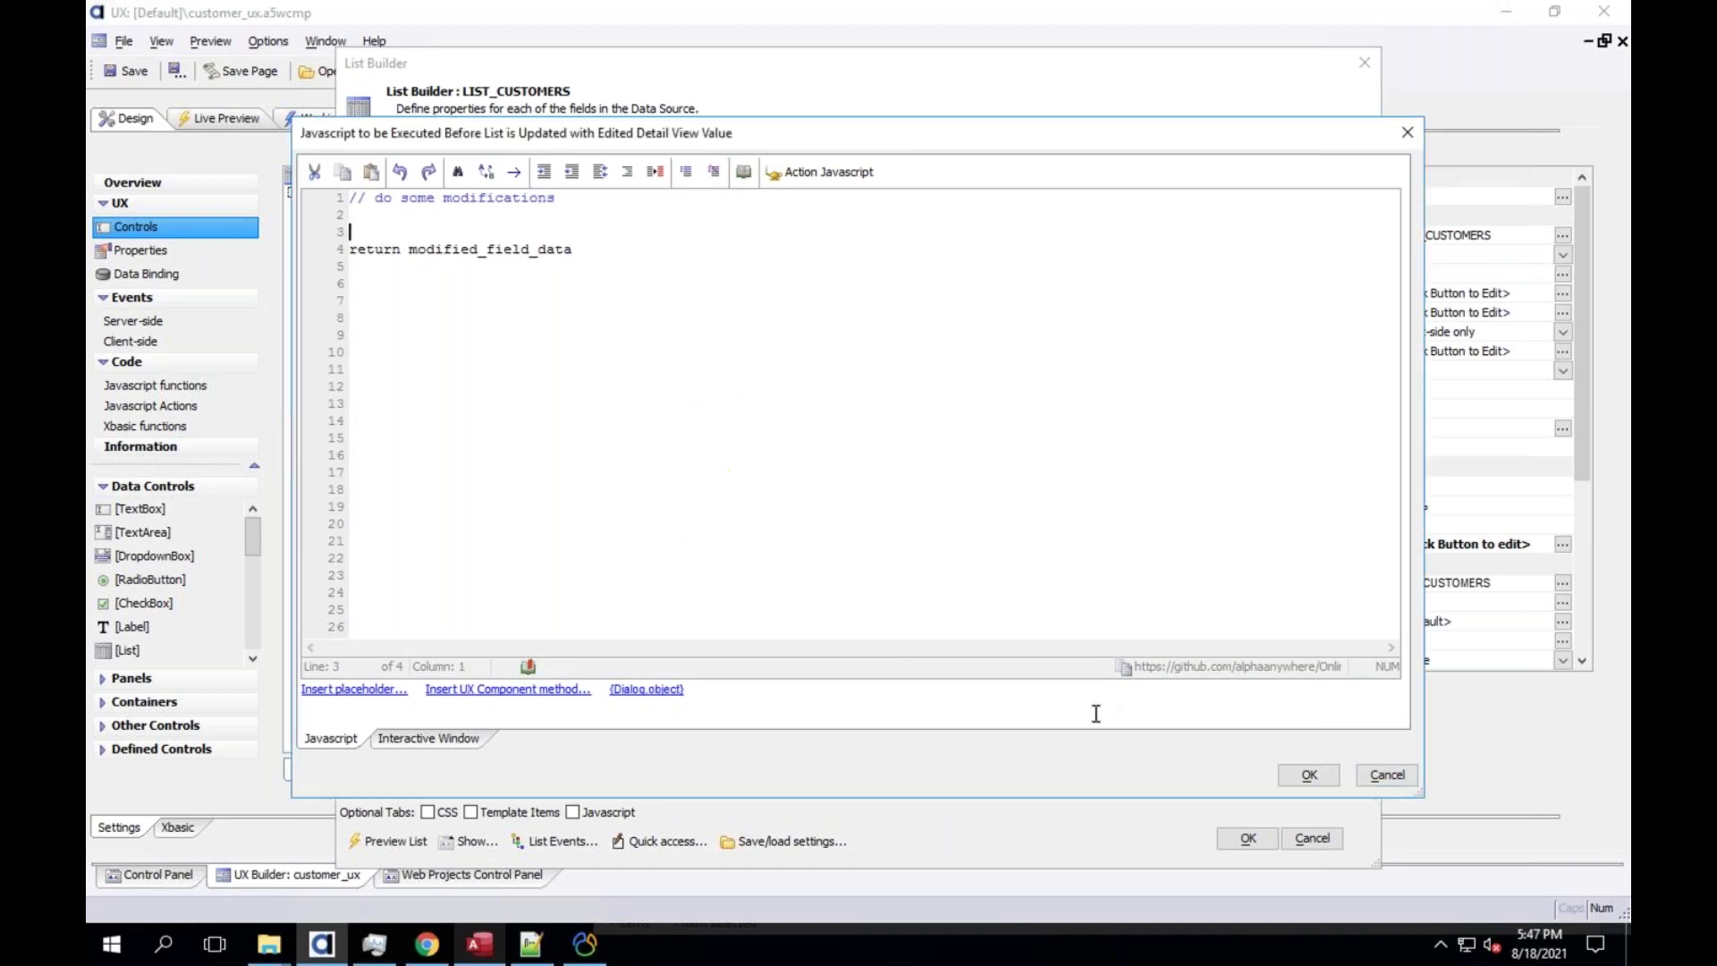
pyautogui.click(1369, 775)
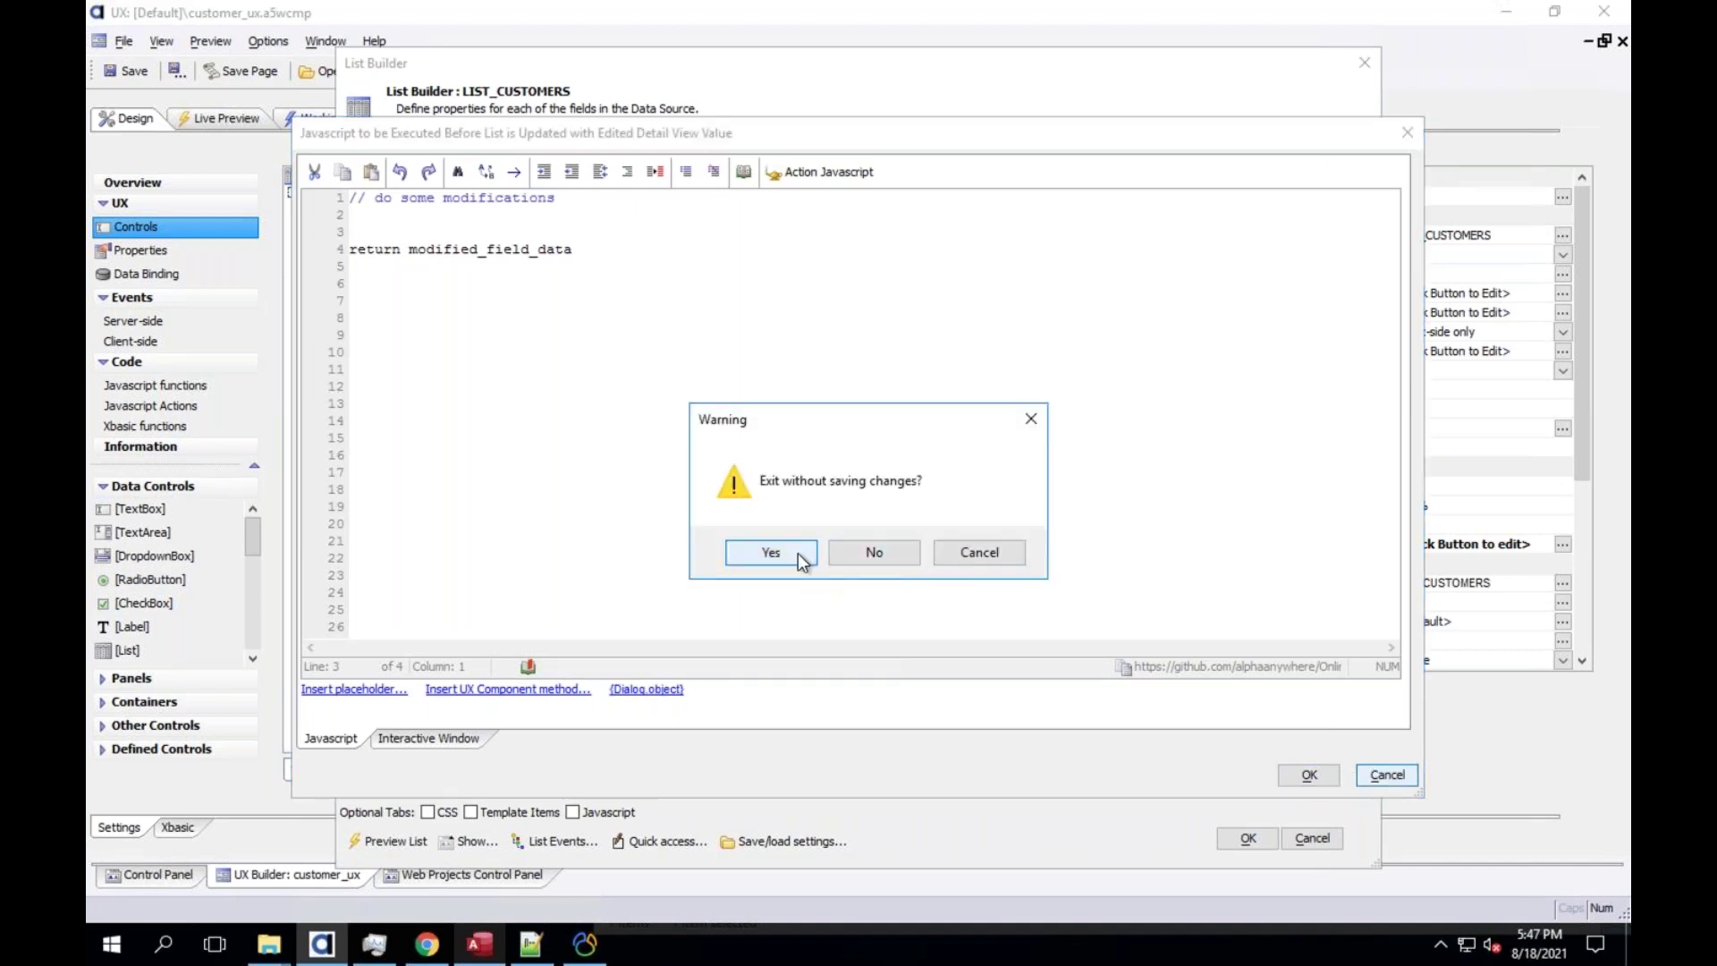
pyautogui.press('Return')
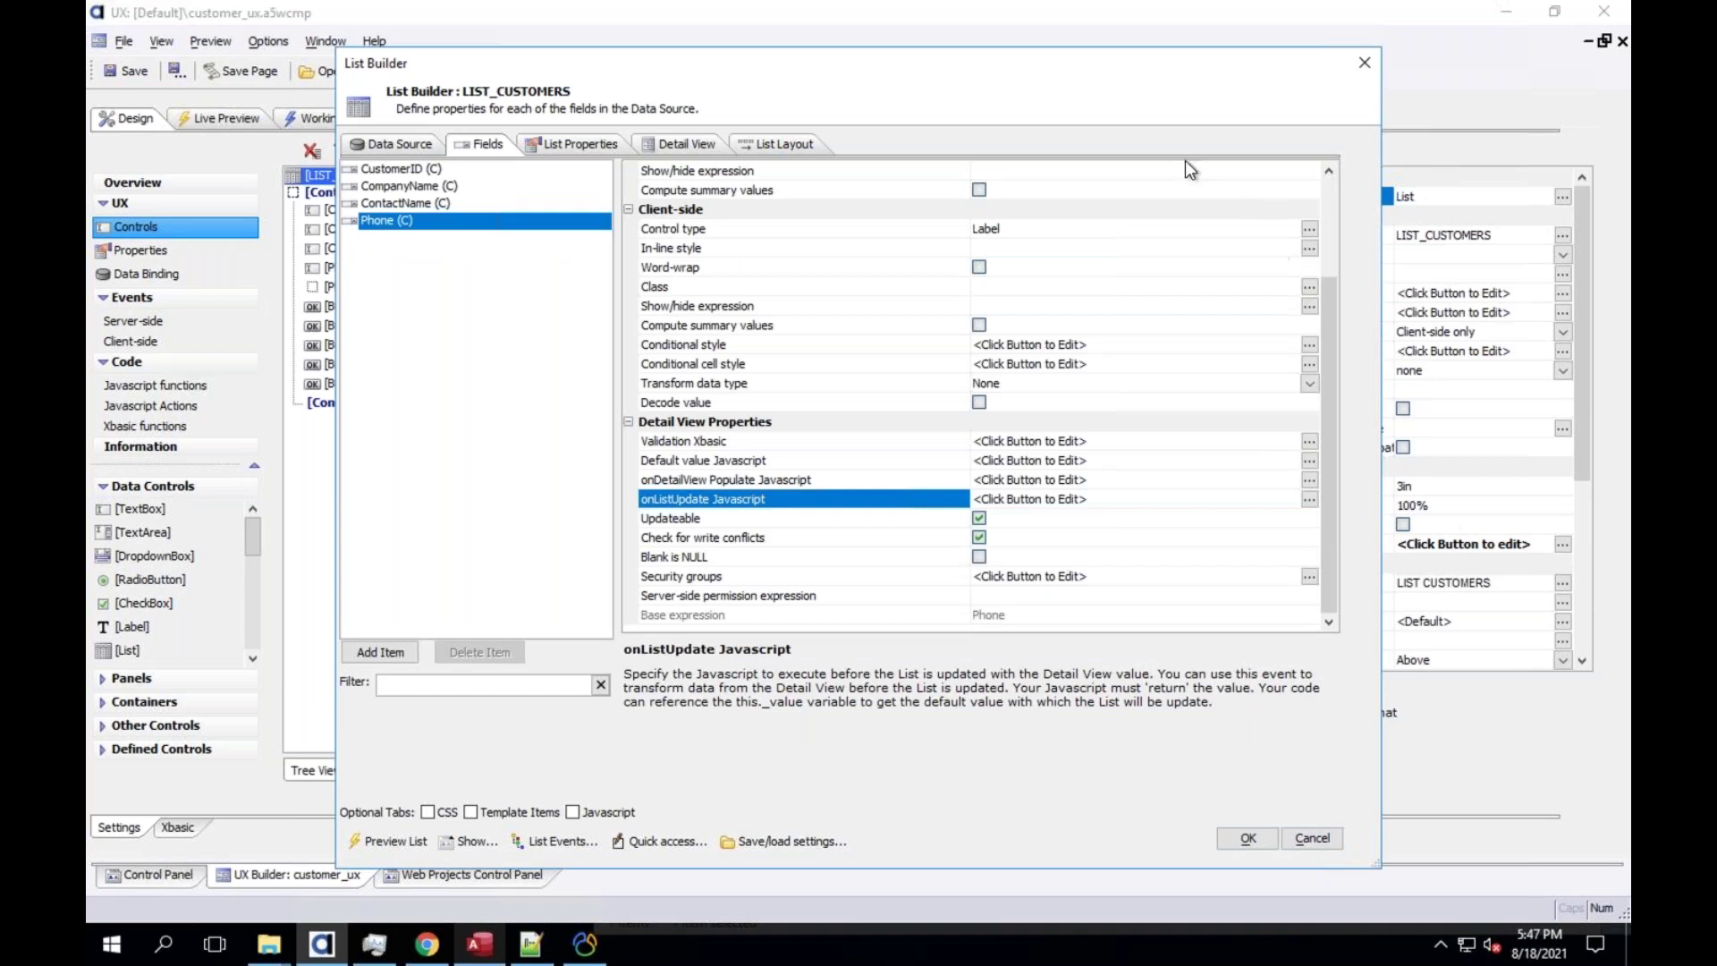
# Reposition the List Builder dialog and accept the LIST_CUSTOMERS settings with OK
pyautogui.moveTo(1061, 63); pyautogui.dragTo(1047, 707)
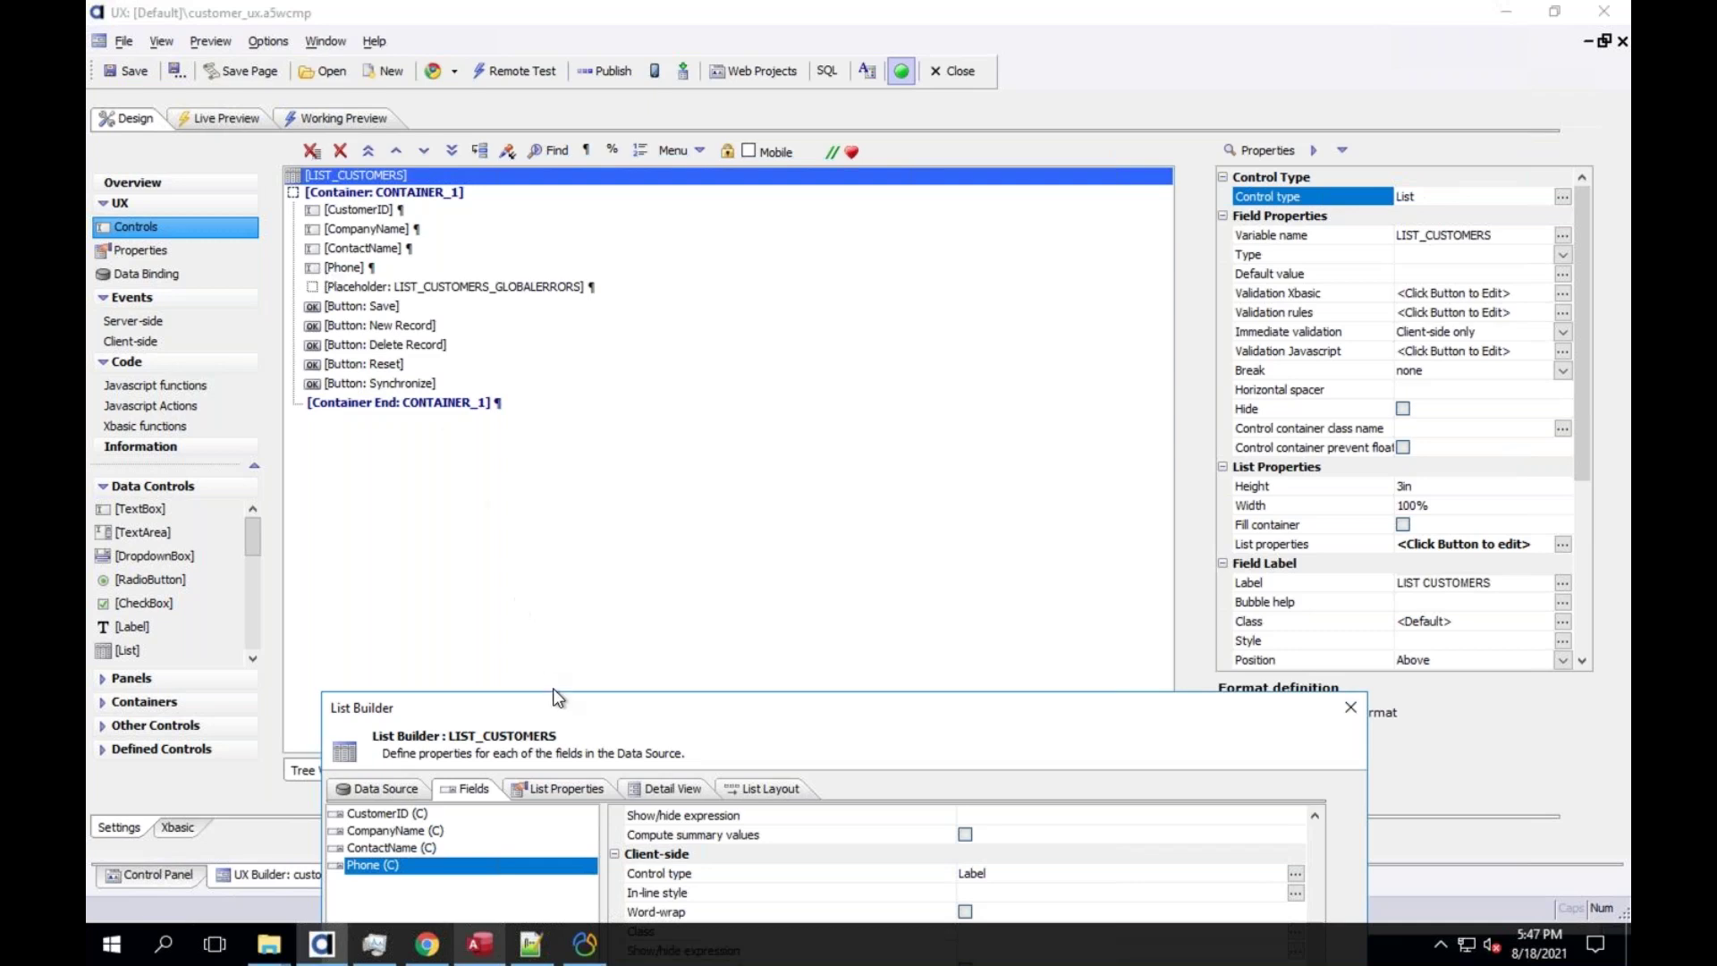
pyautogui.moveTo(552, 708); pyautogui.dragTo(536, 495)
pyautogui.moveTo(526, 227); pyautogui.dragTo(716, 86)
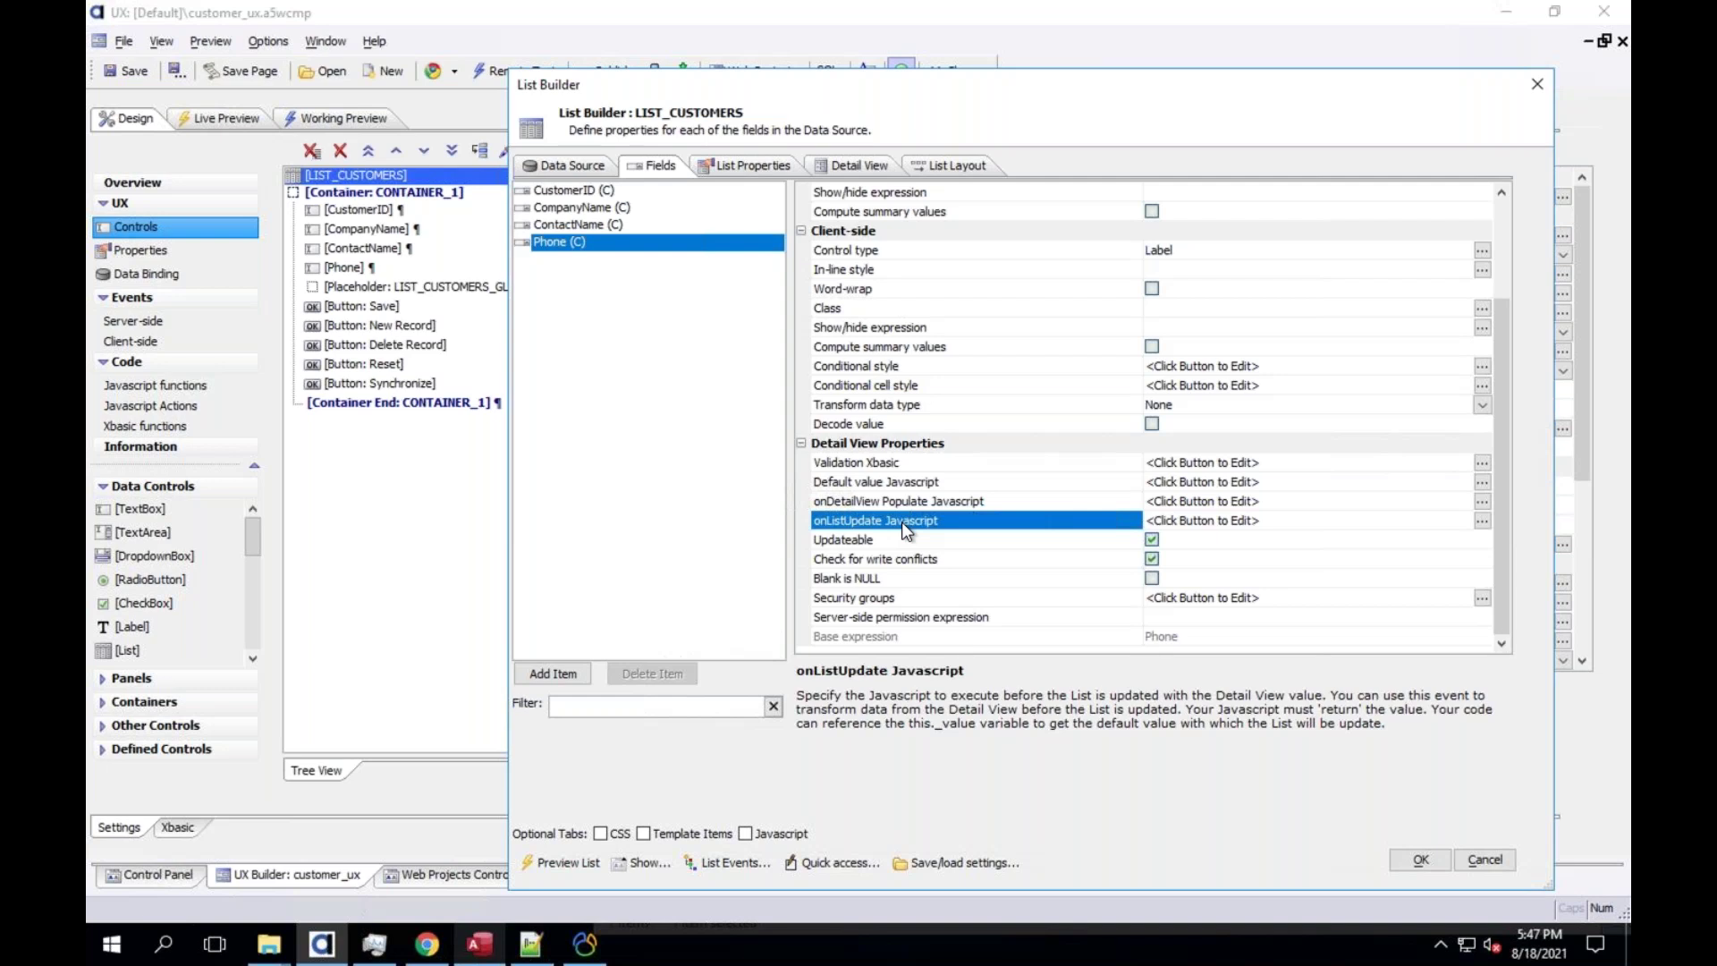
pyautogui.click(1424, 859)
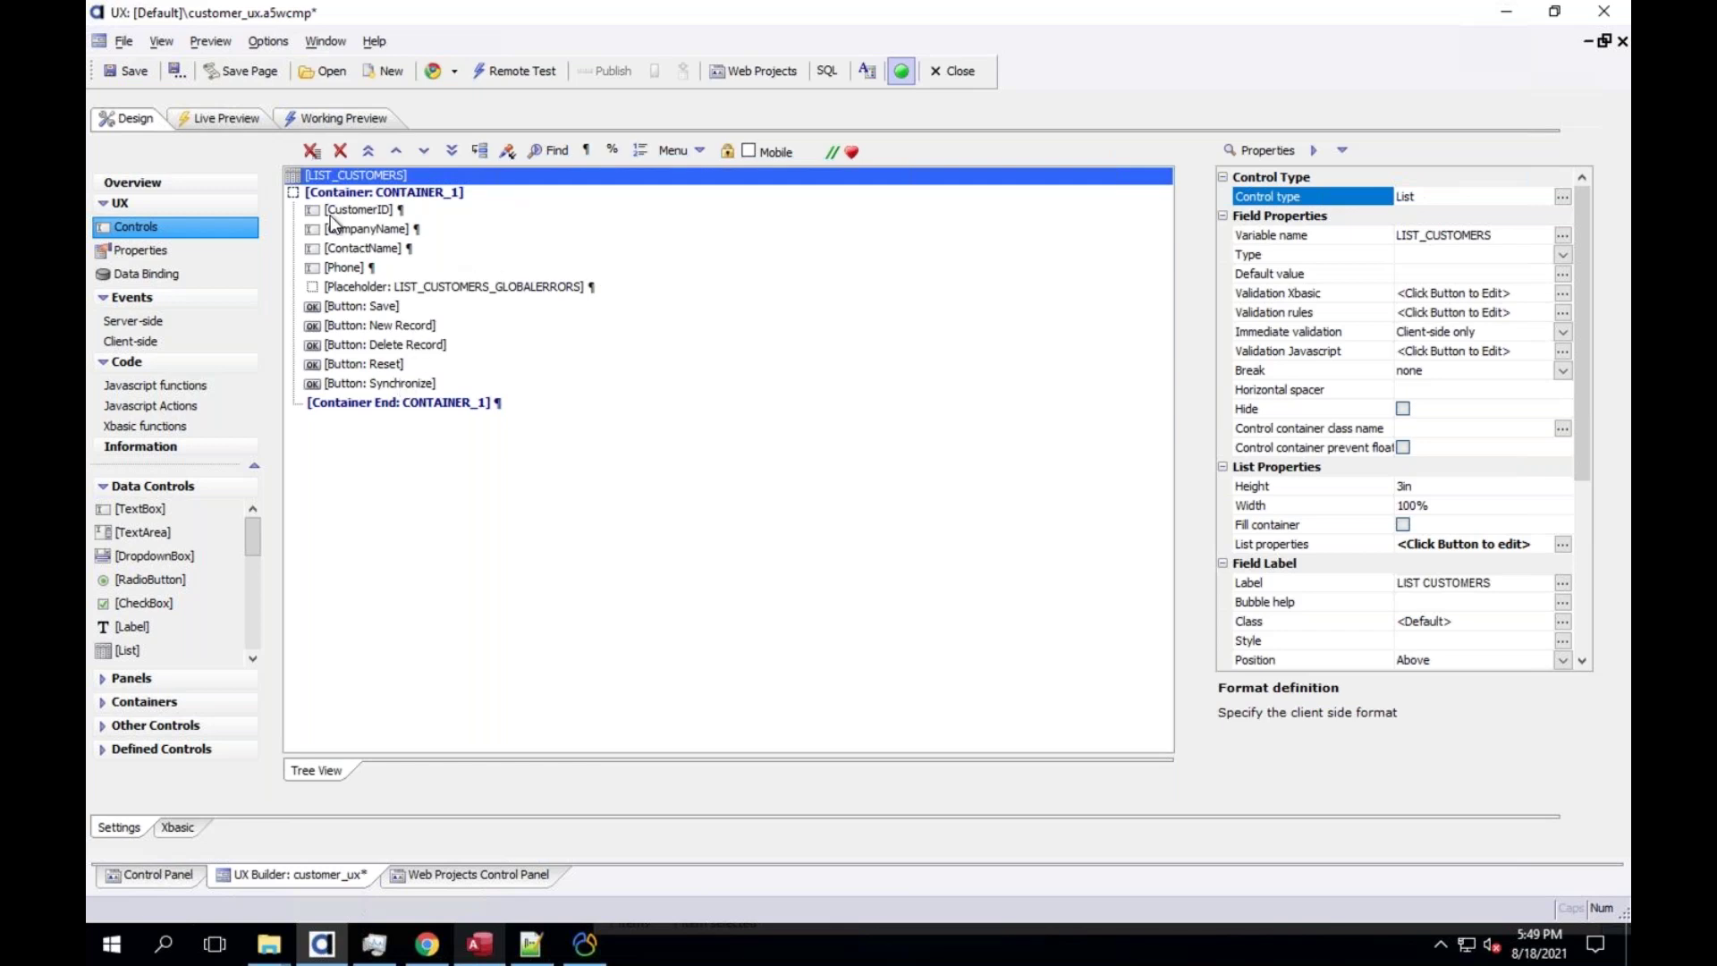
# Select the Phone textbox and open its onKeyUp event editor in Text mode
pyautogui.click(363, 266)
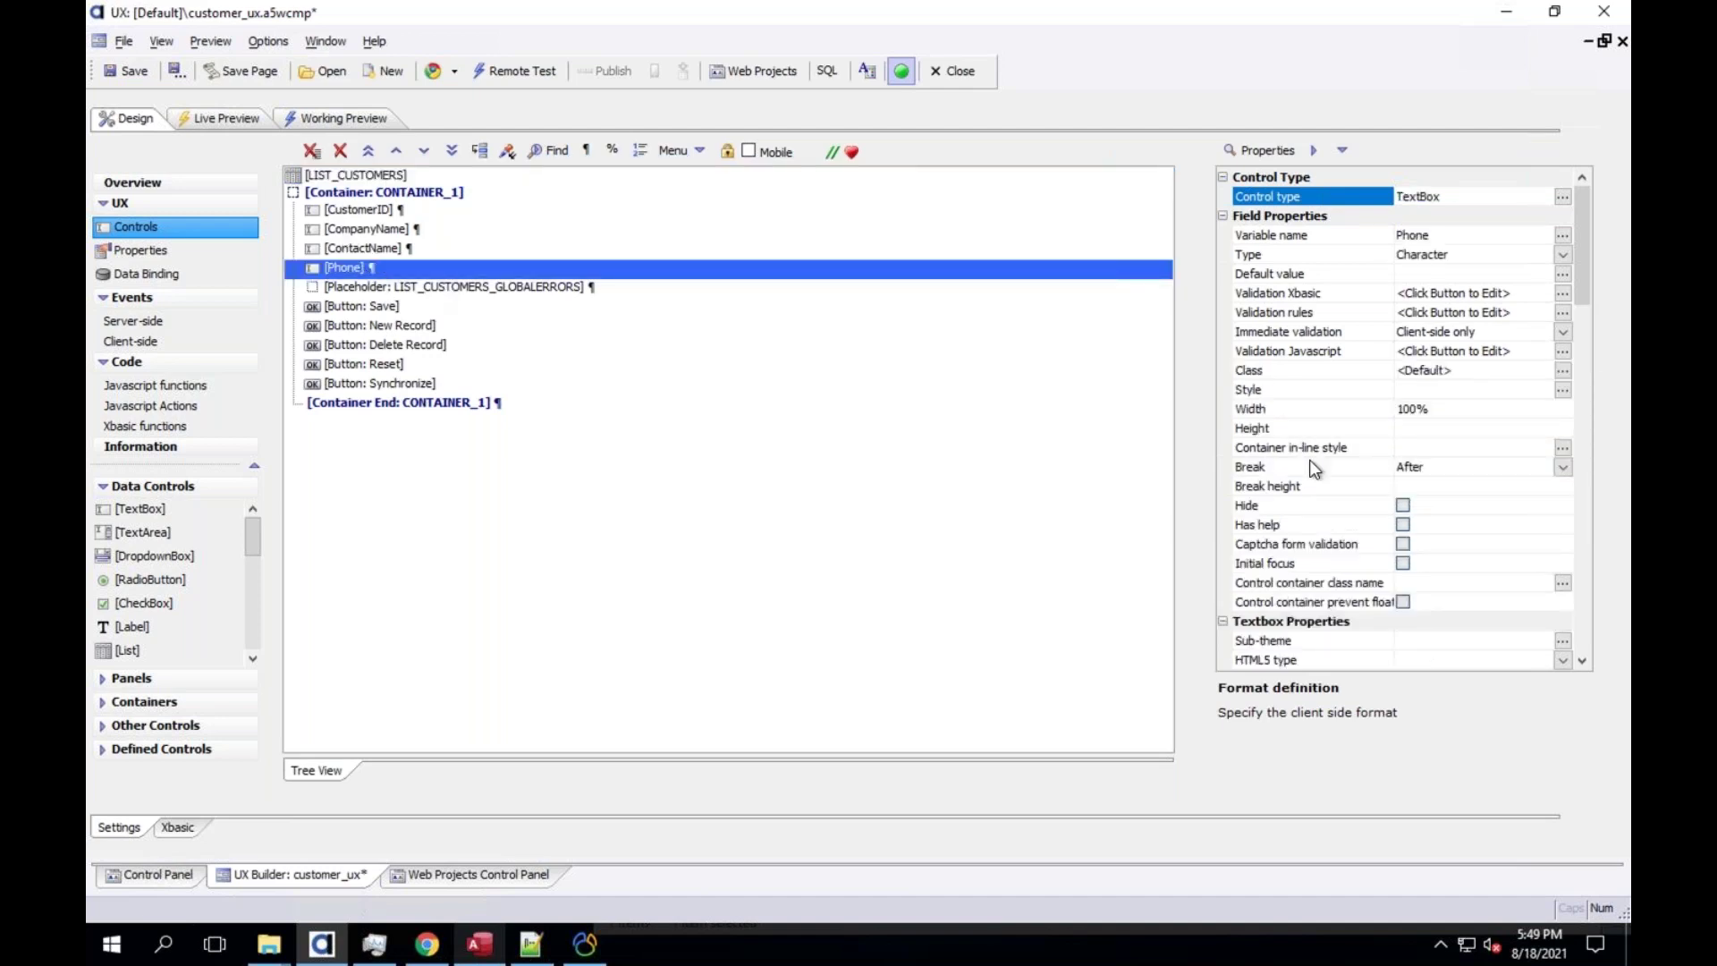
pyautogui.click(1580, 550)
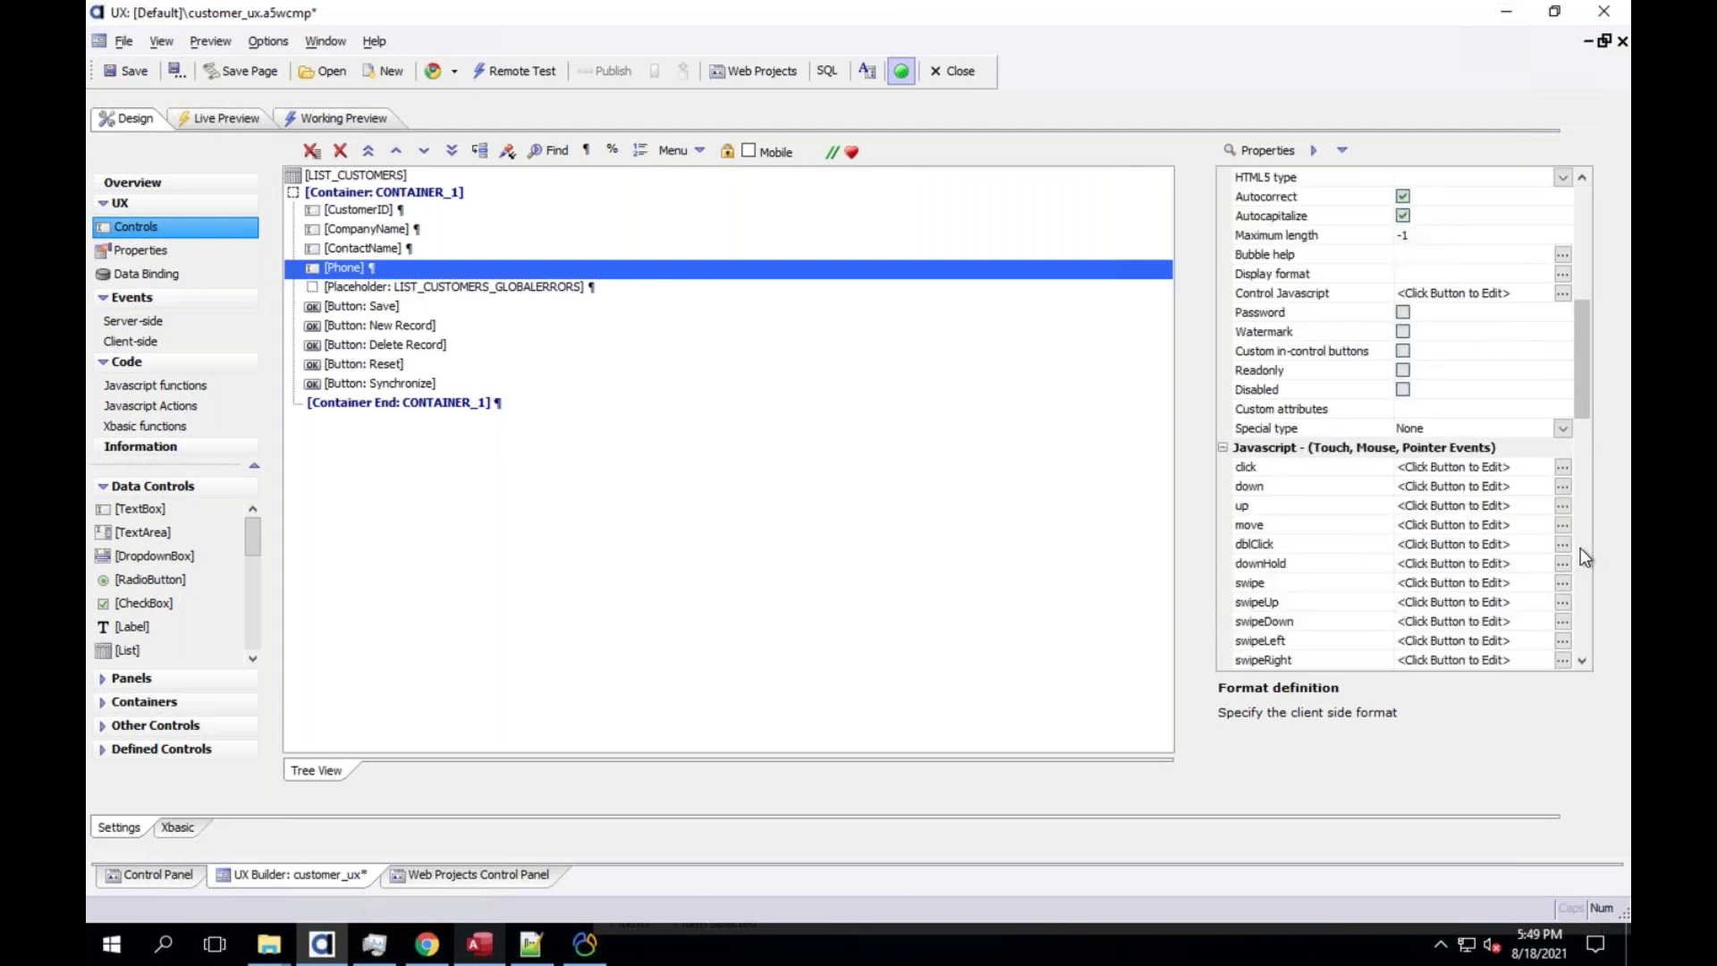
pyautogui.click(1580, 547)
pyautogui.click(1579, 573)
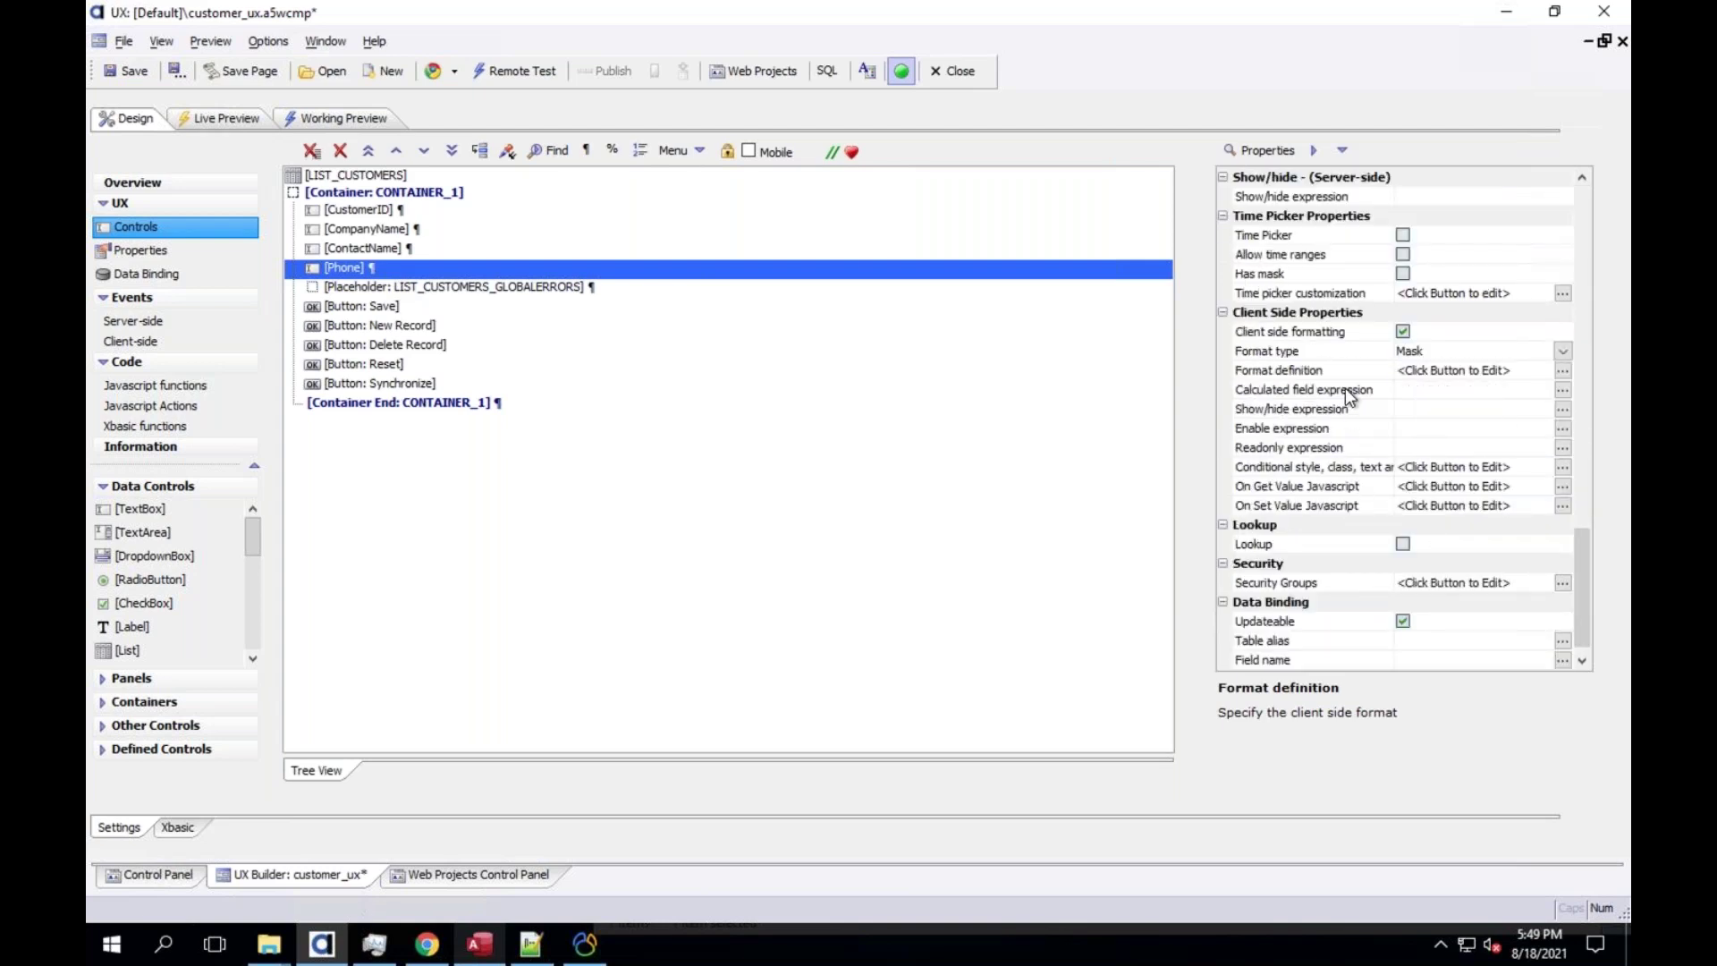
pyautogui.click(1320, 355)
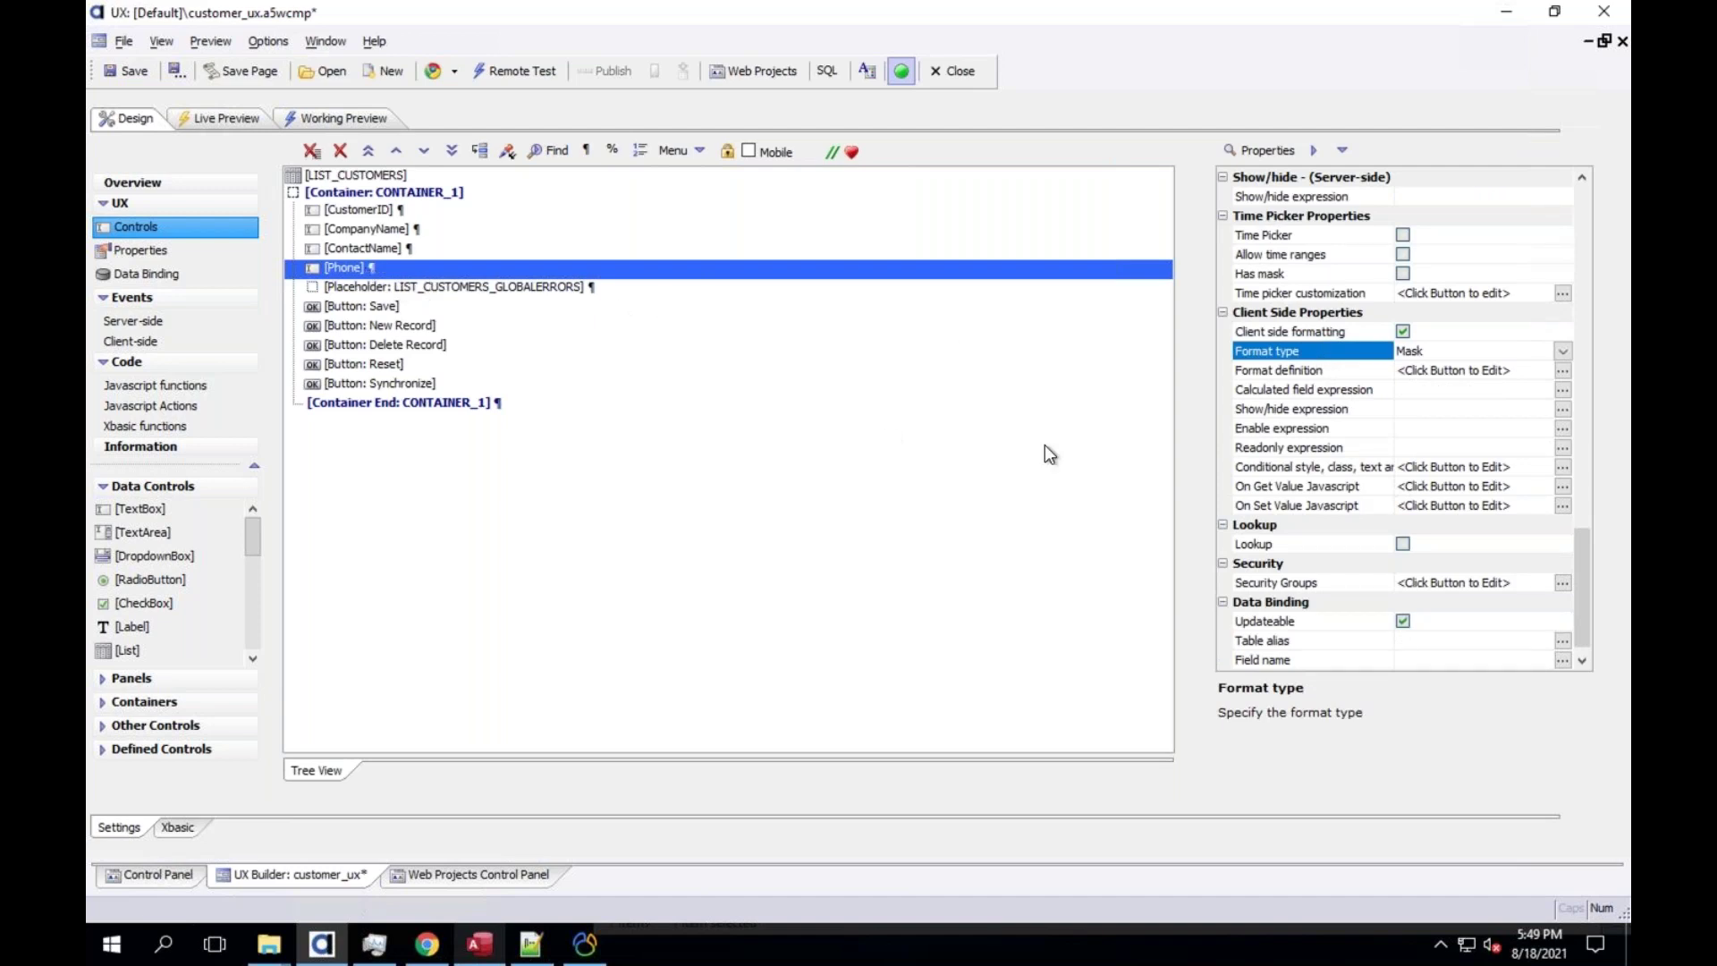
pyautogui.moveTo(1576, 591); pyautogui.dragTo(1587, 460)
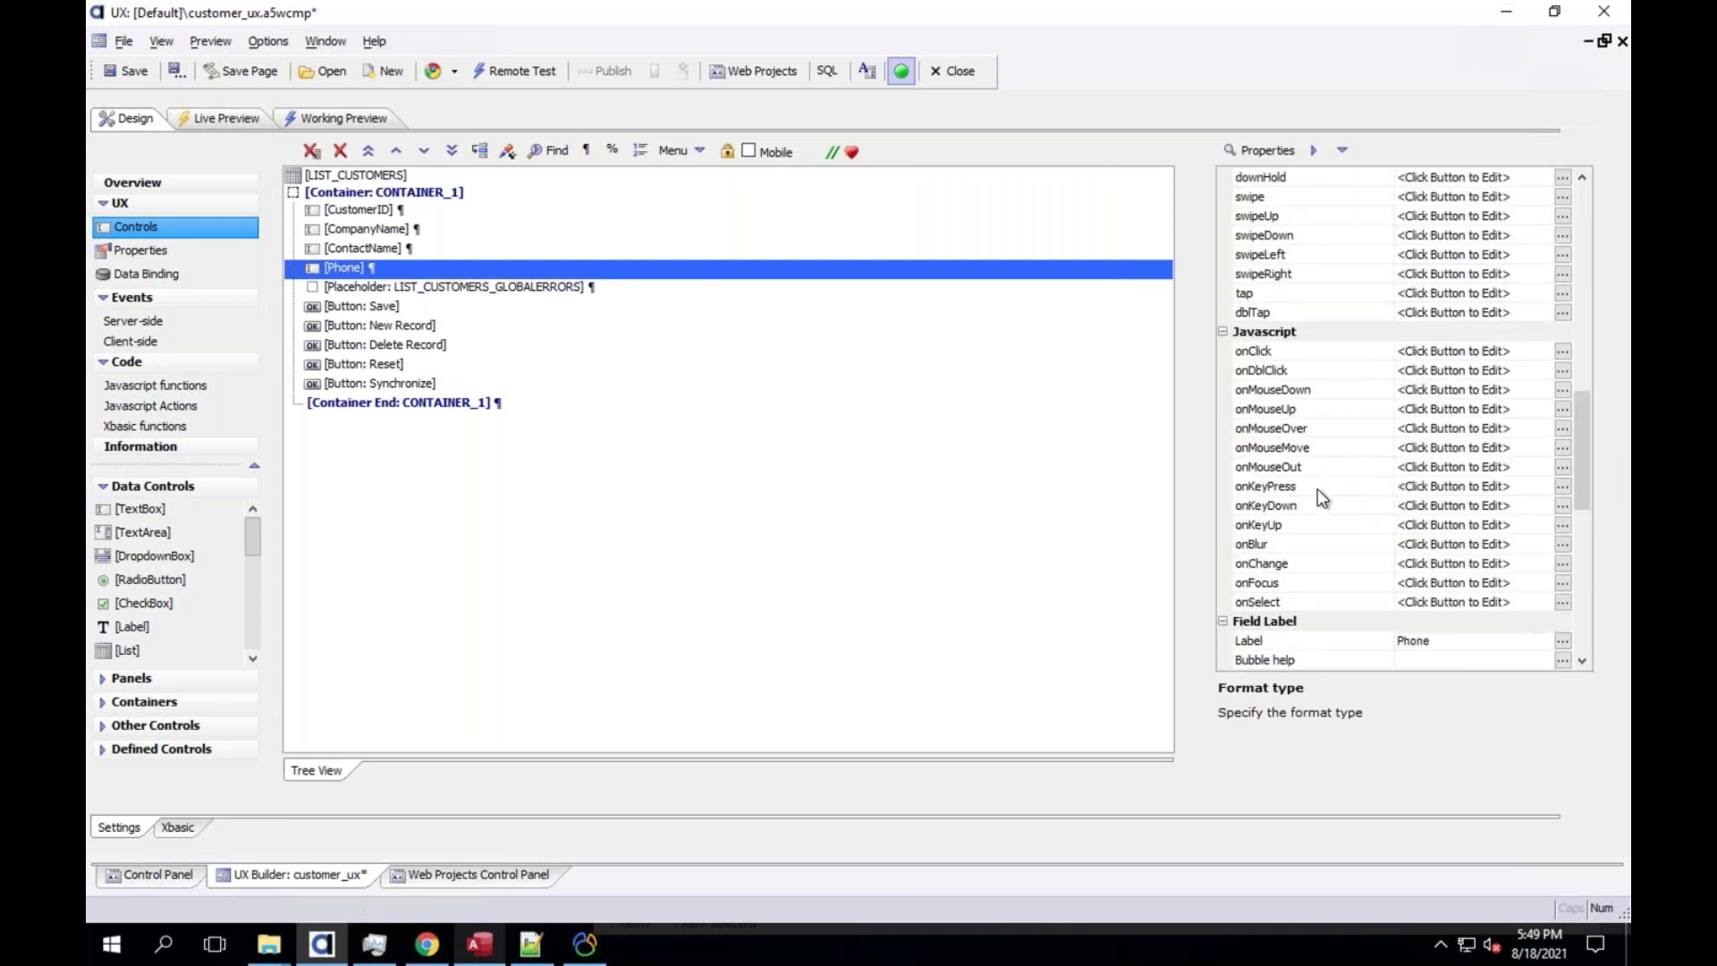
pyautogui.click(1280, 525)
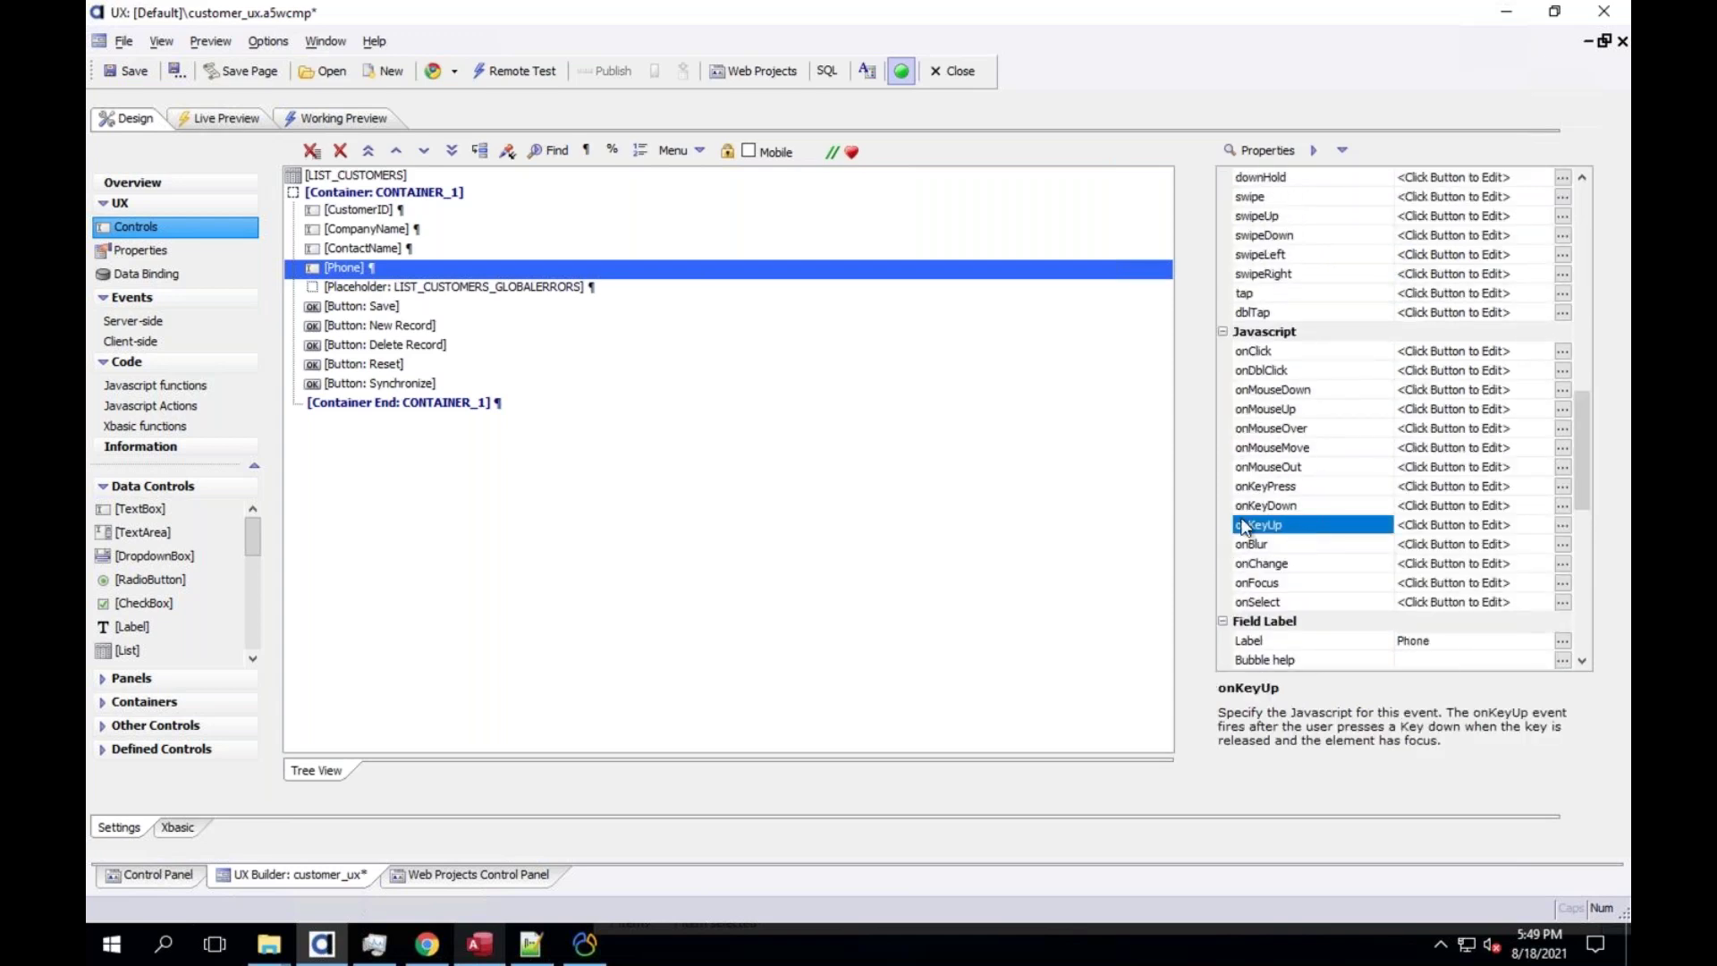
pyautogui.doubleClick(1243, 527)
pyautogui.click(518, 154)
pyautogui.moveTo(408, 136); pyautogui.dragTo(762, 136)
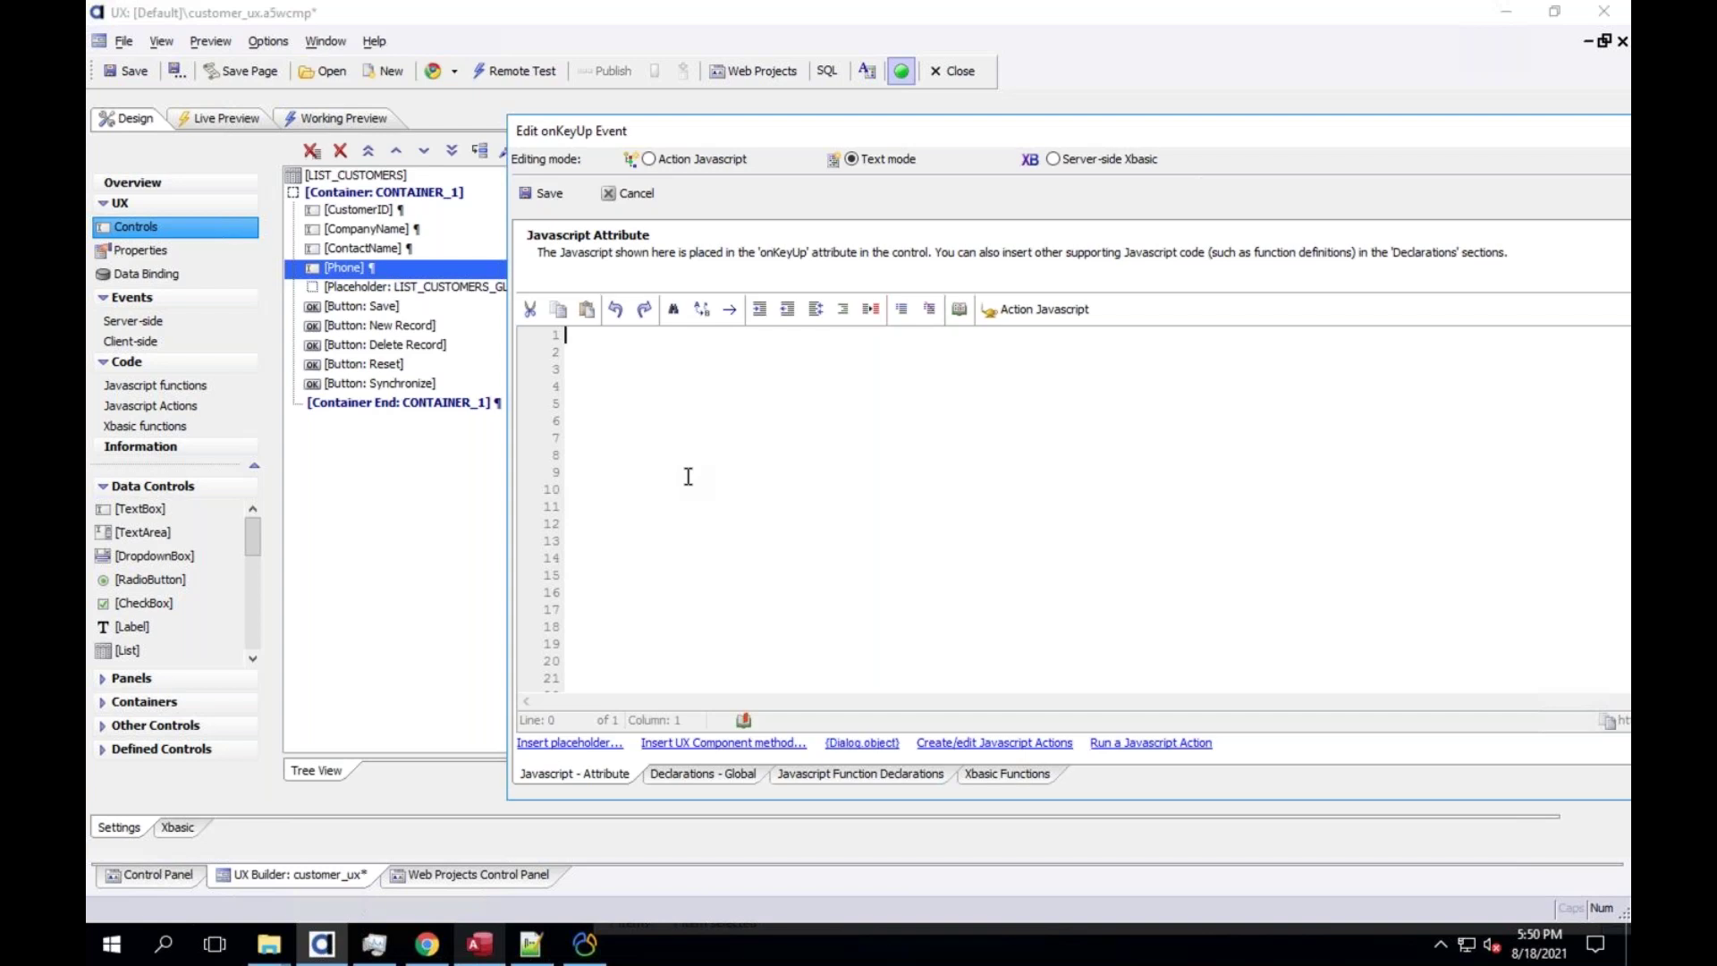
# Close the empty onKeyUp editor with Escape, leaving the event unset
pyautogui.moveTo(562, 111); pyautogui.dragTo(487, 125)
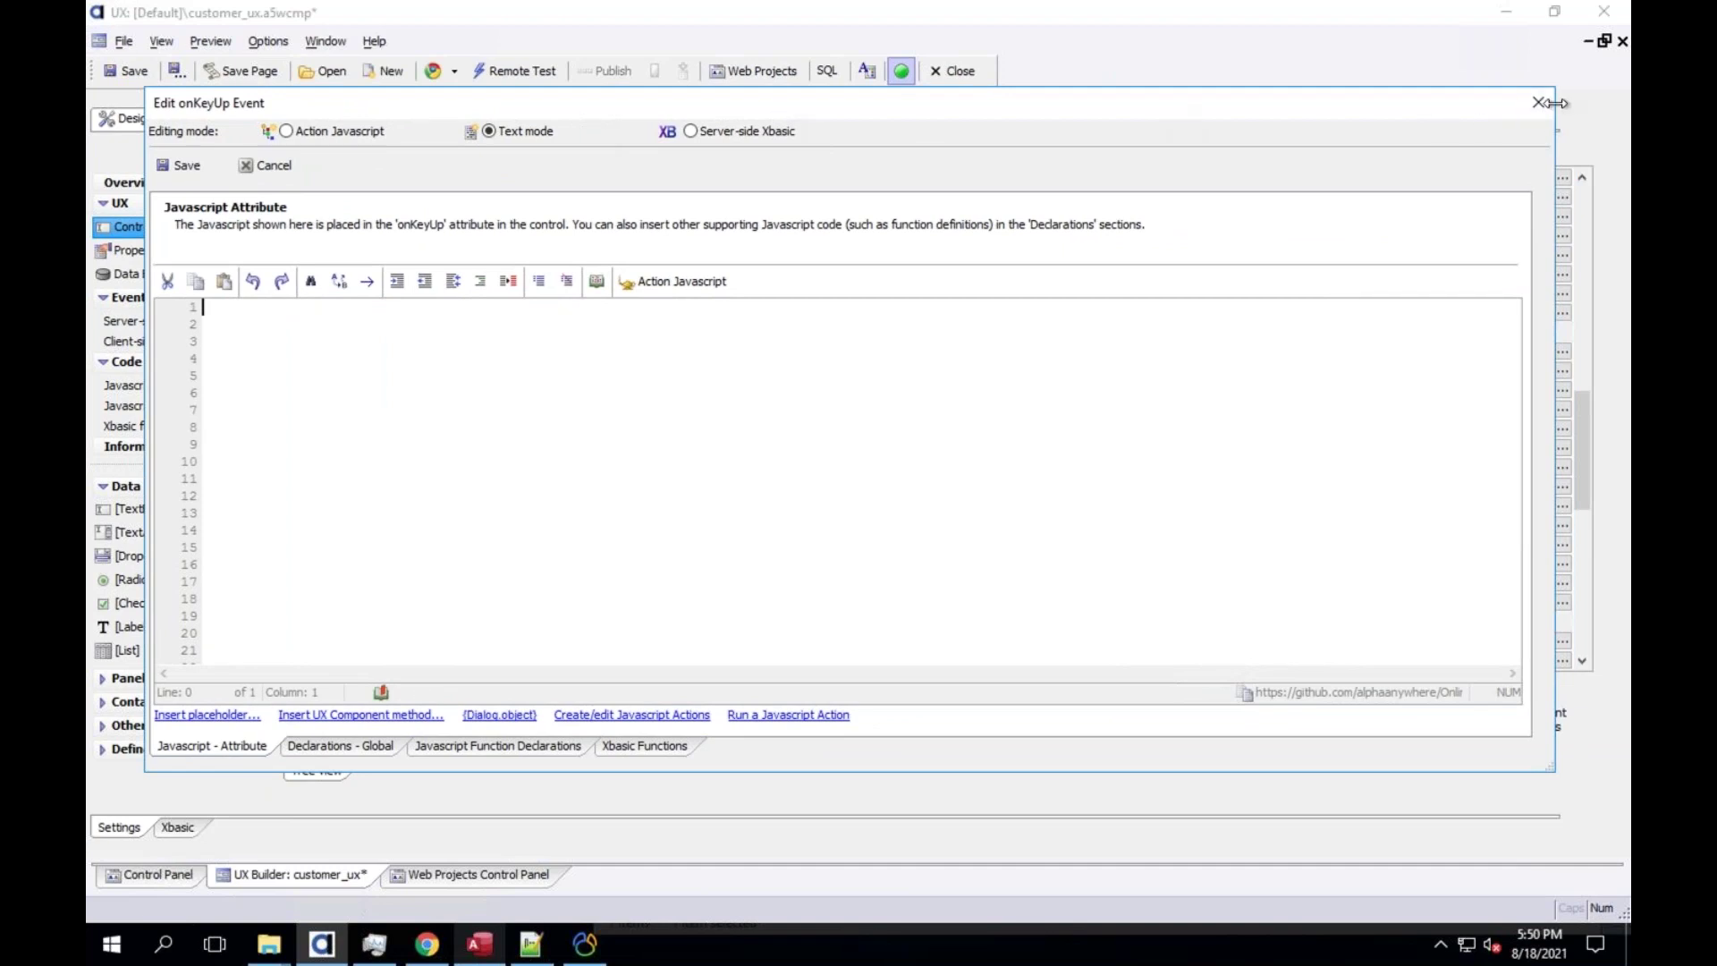
pyautogui.press('Escape')
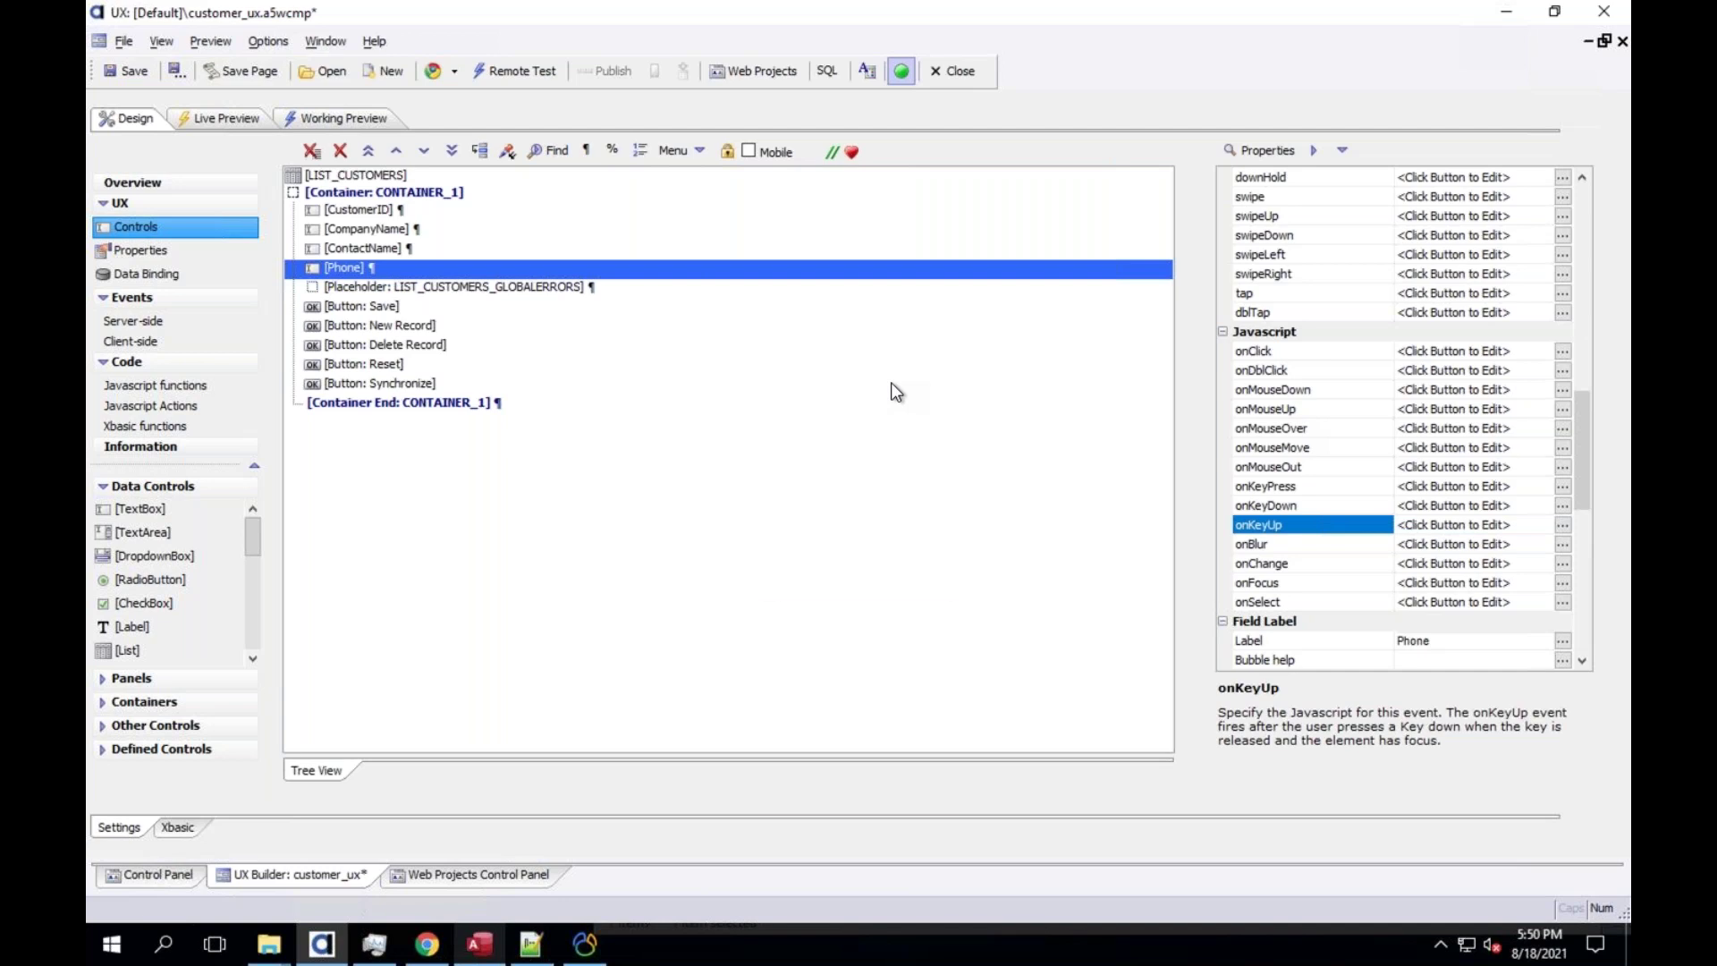
pyautogui.press('XF86AudioRaiseVolume')
# Select the ContactName textbox and change its type from Character to Date
pyautogui.scroll(10, 1581, 206)
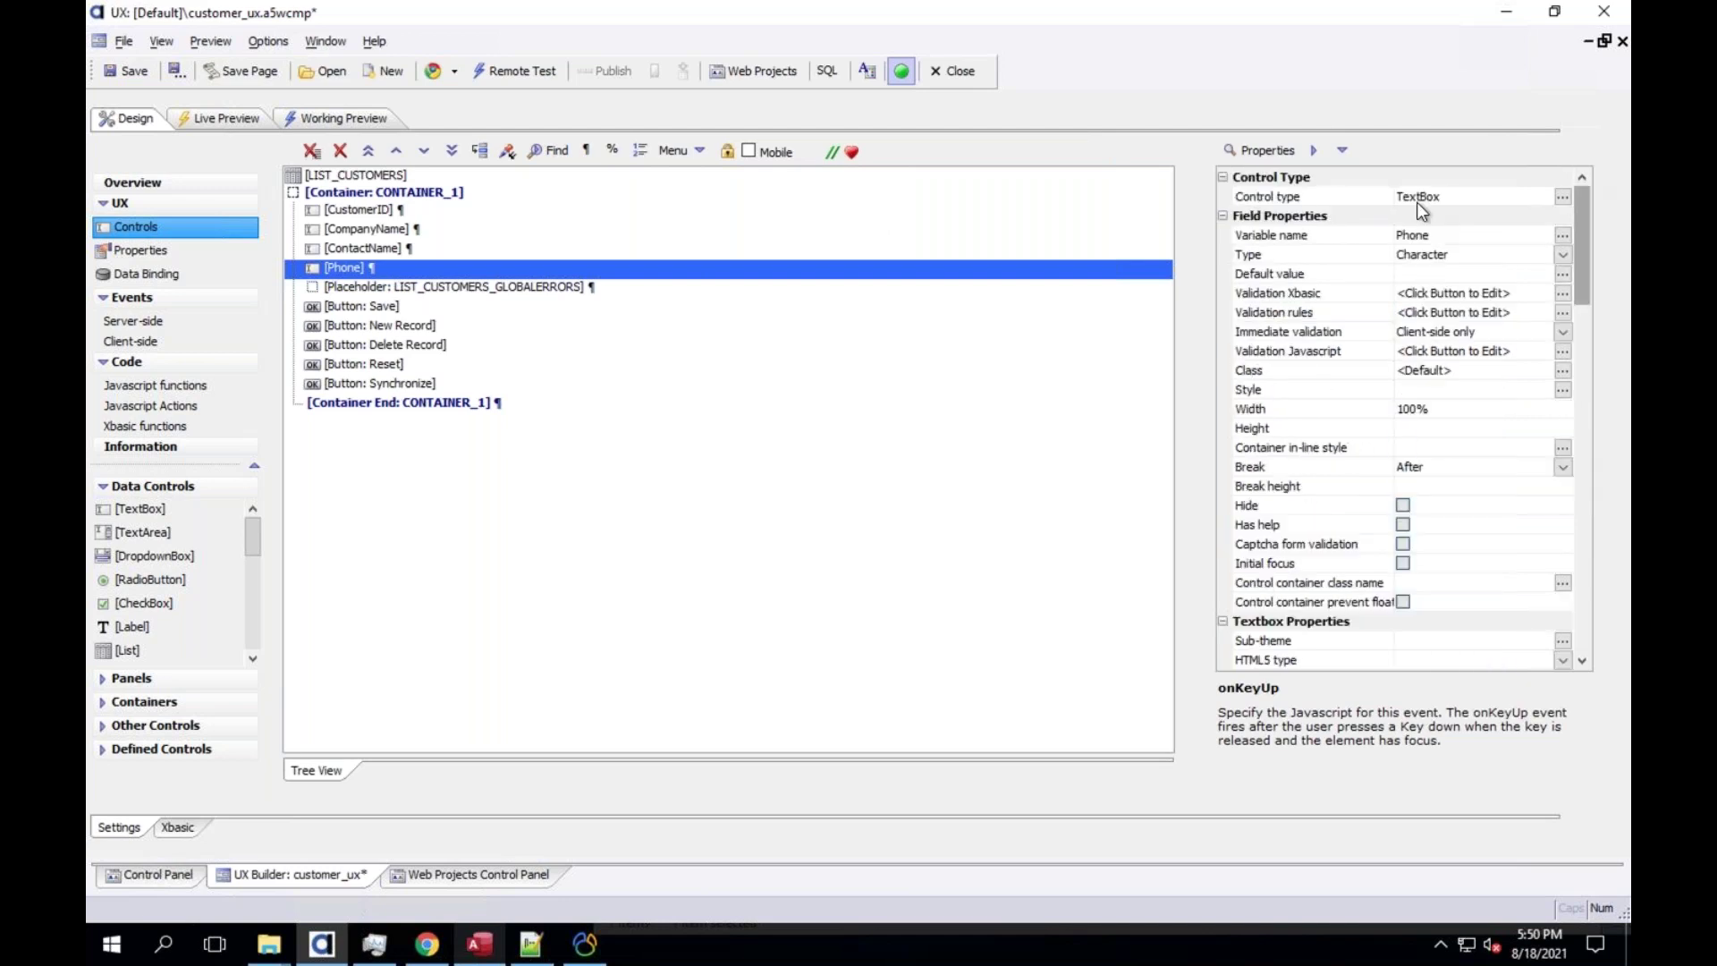
pyautogui.click(361, 249)
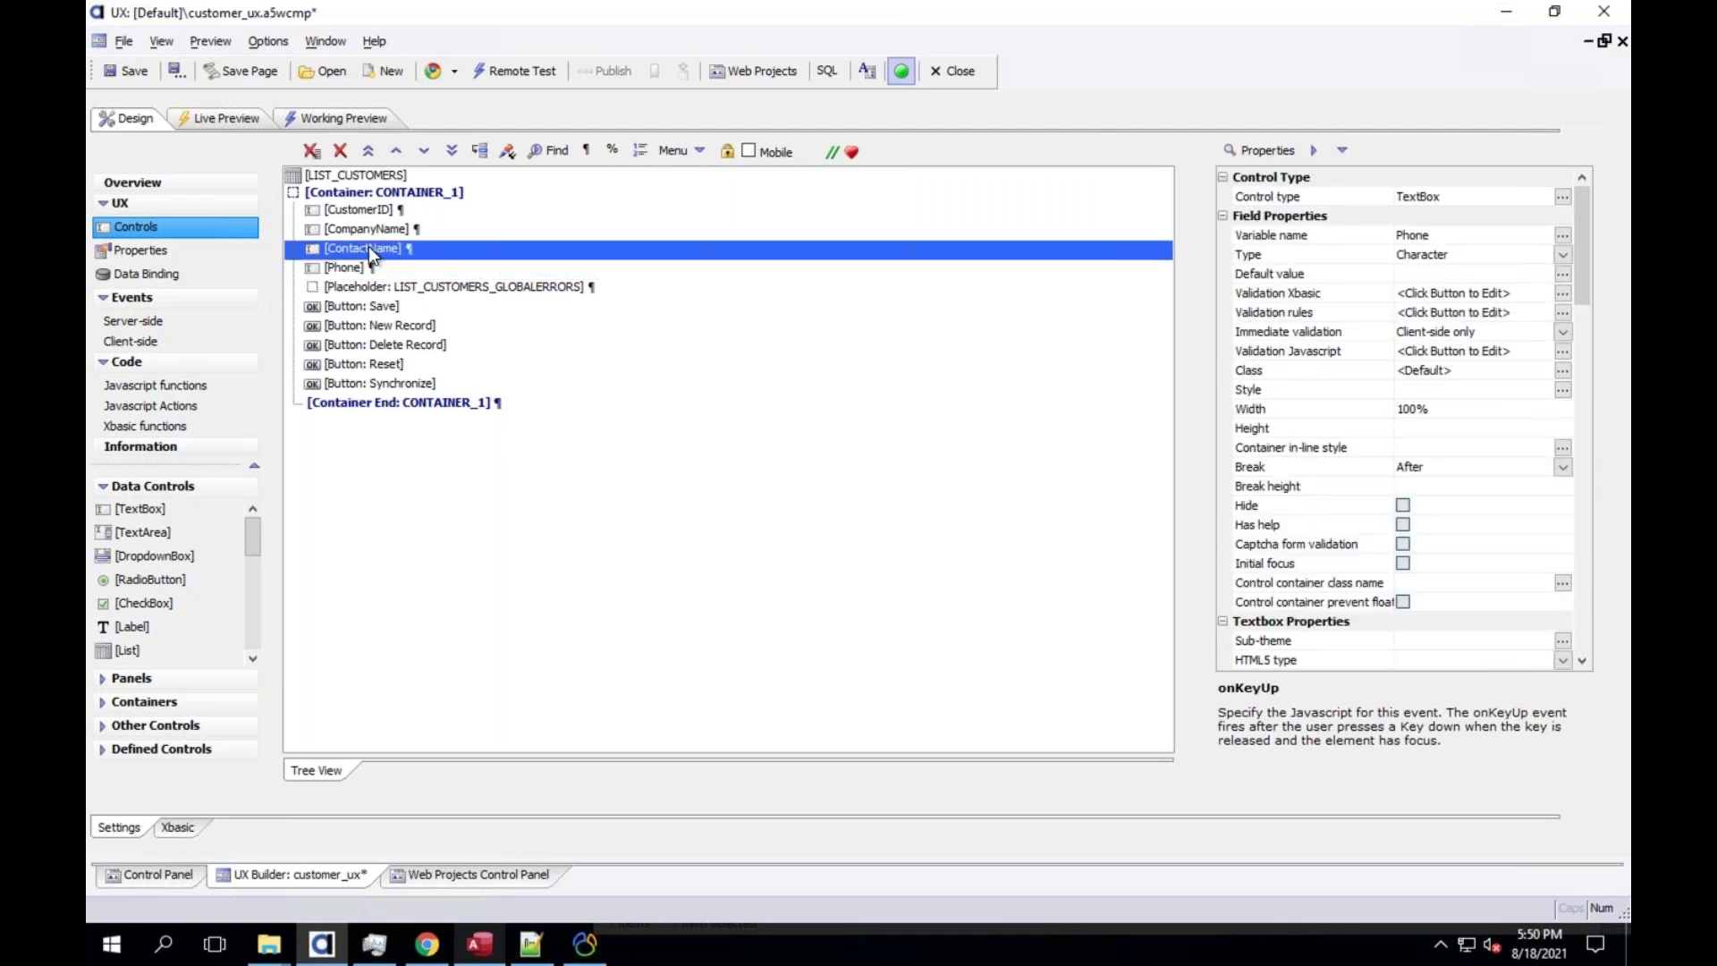
pyautogui.click(1561, 255)
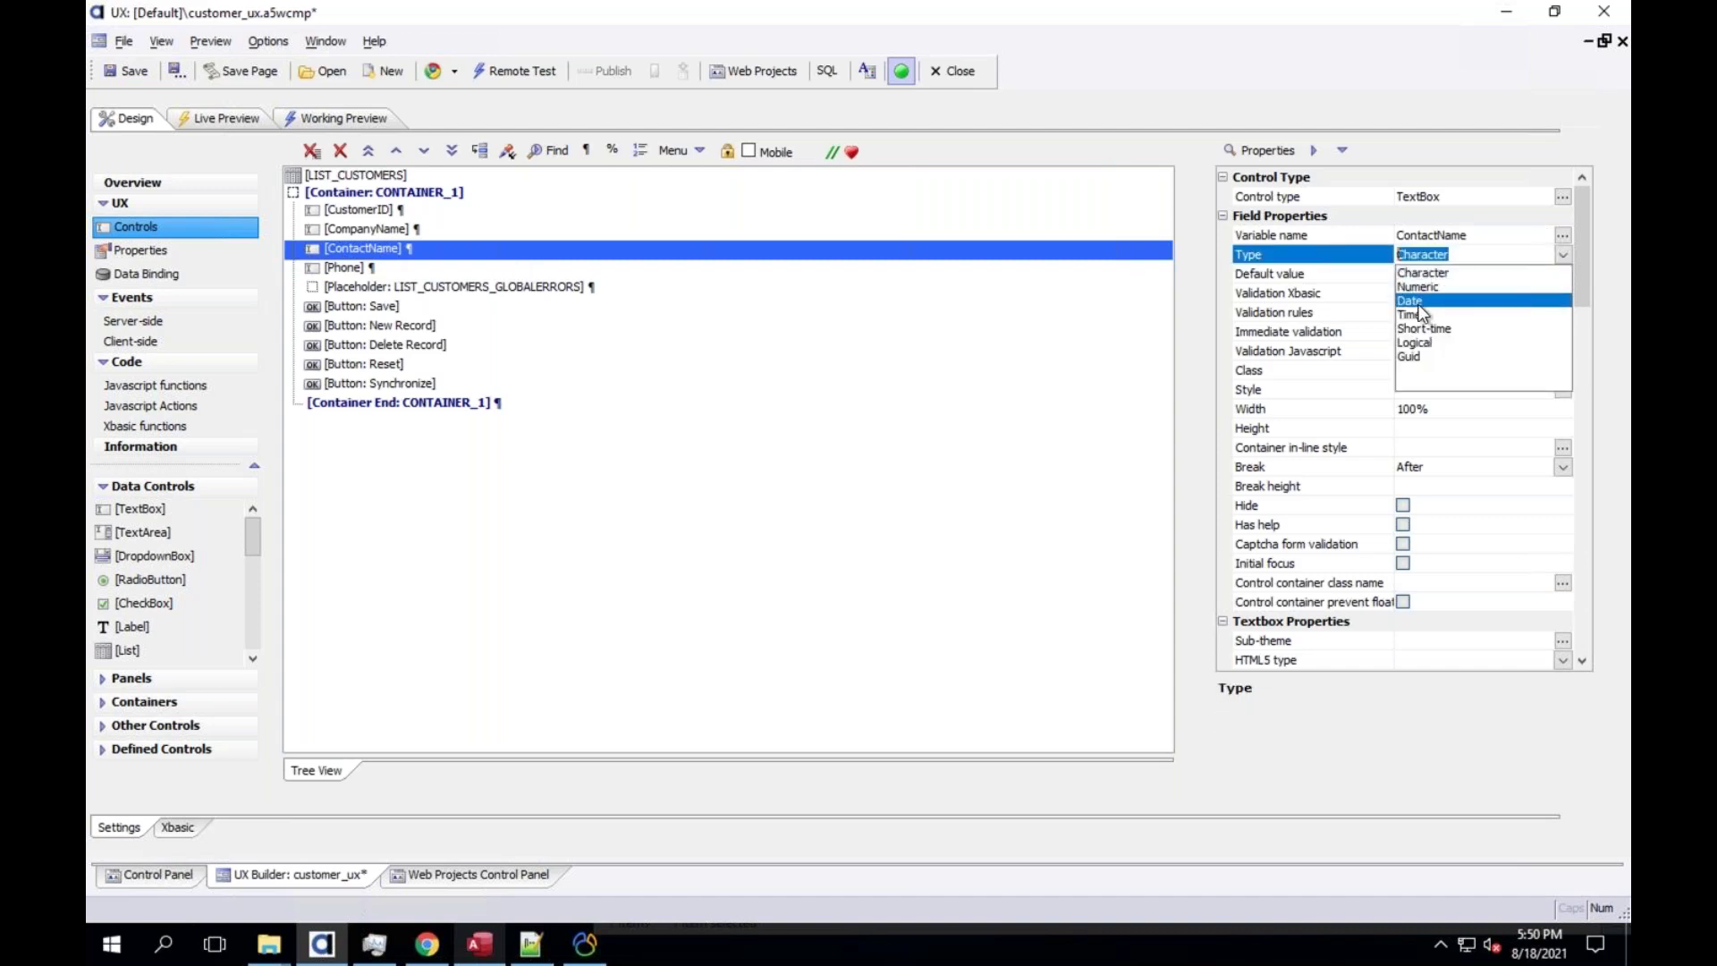
pyautogui.click(1411, 302)
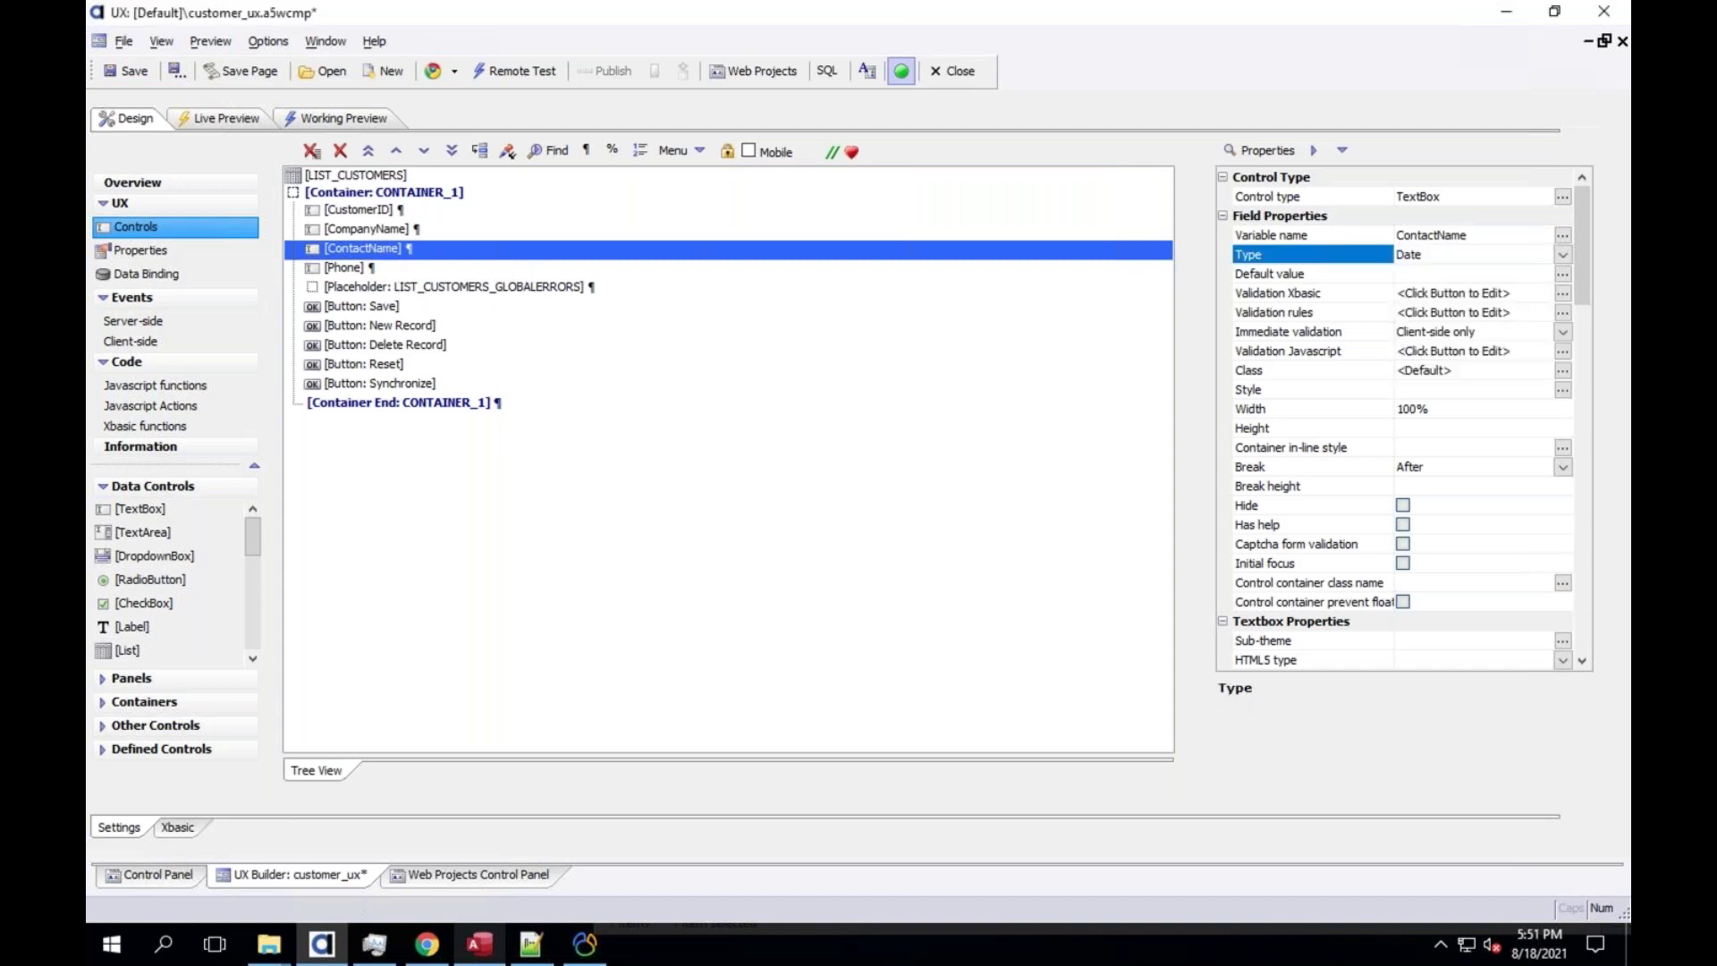
# Turn on client-side formatting for ContactName, with Format type Mask
pyautogui.click(1581, 469)
pyautogui.click(1575, 578)
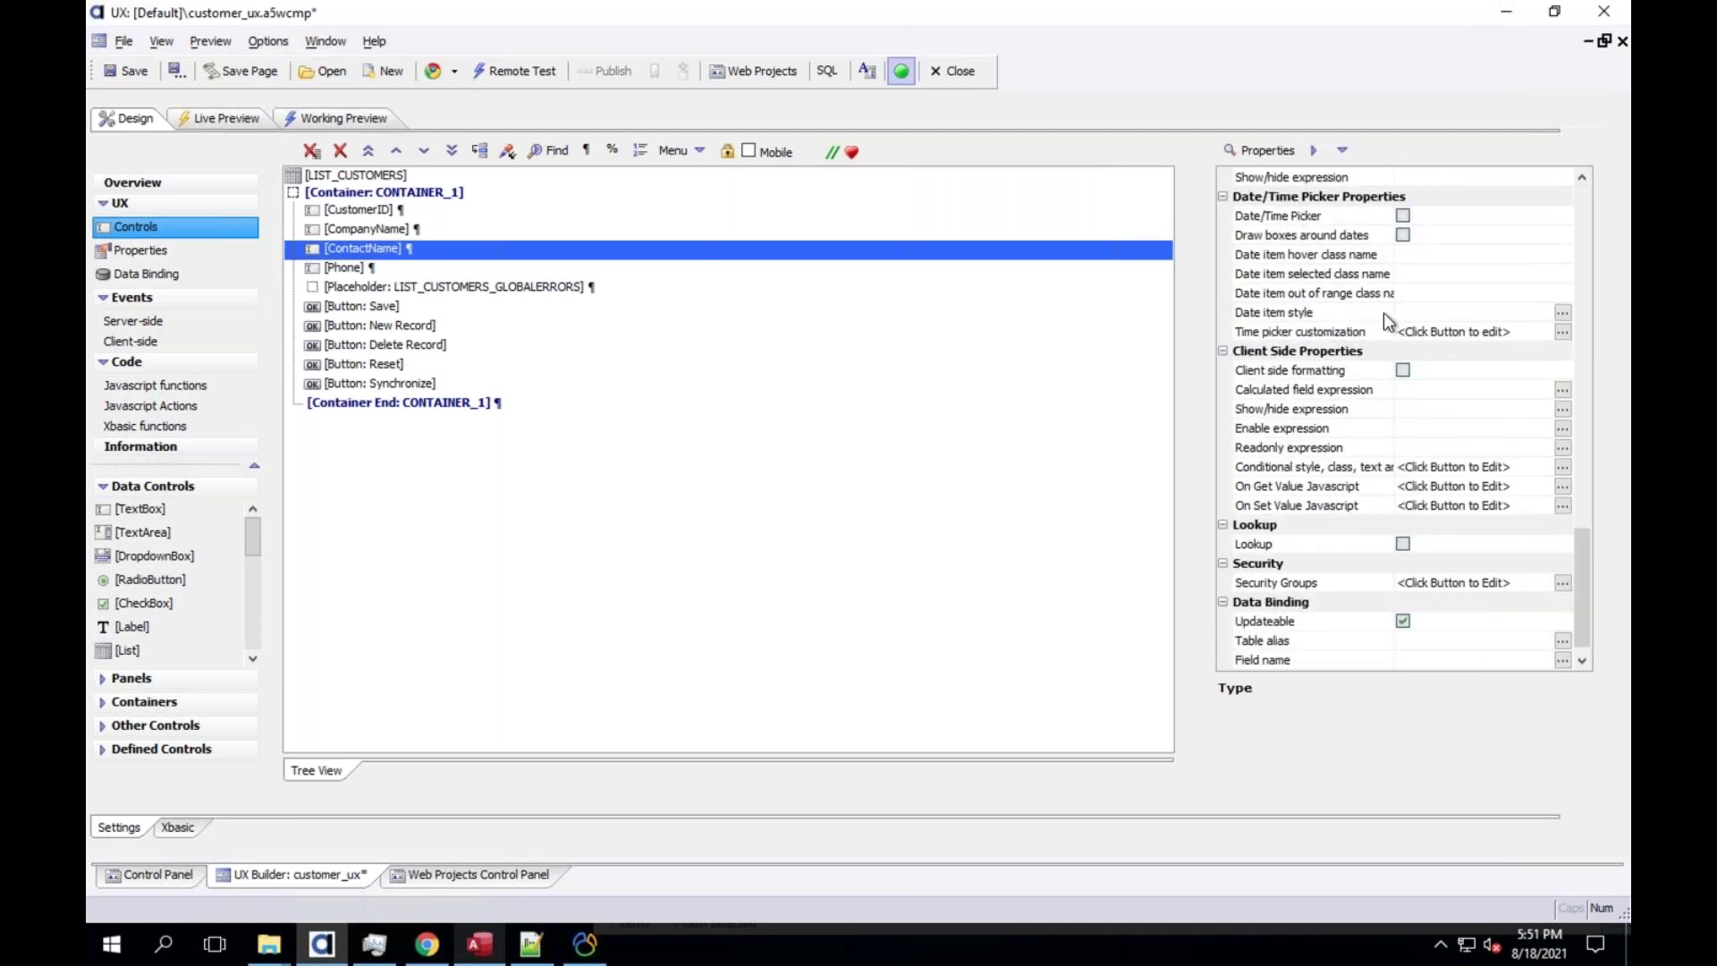
pyautogui.click(1292, 217)
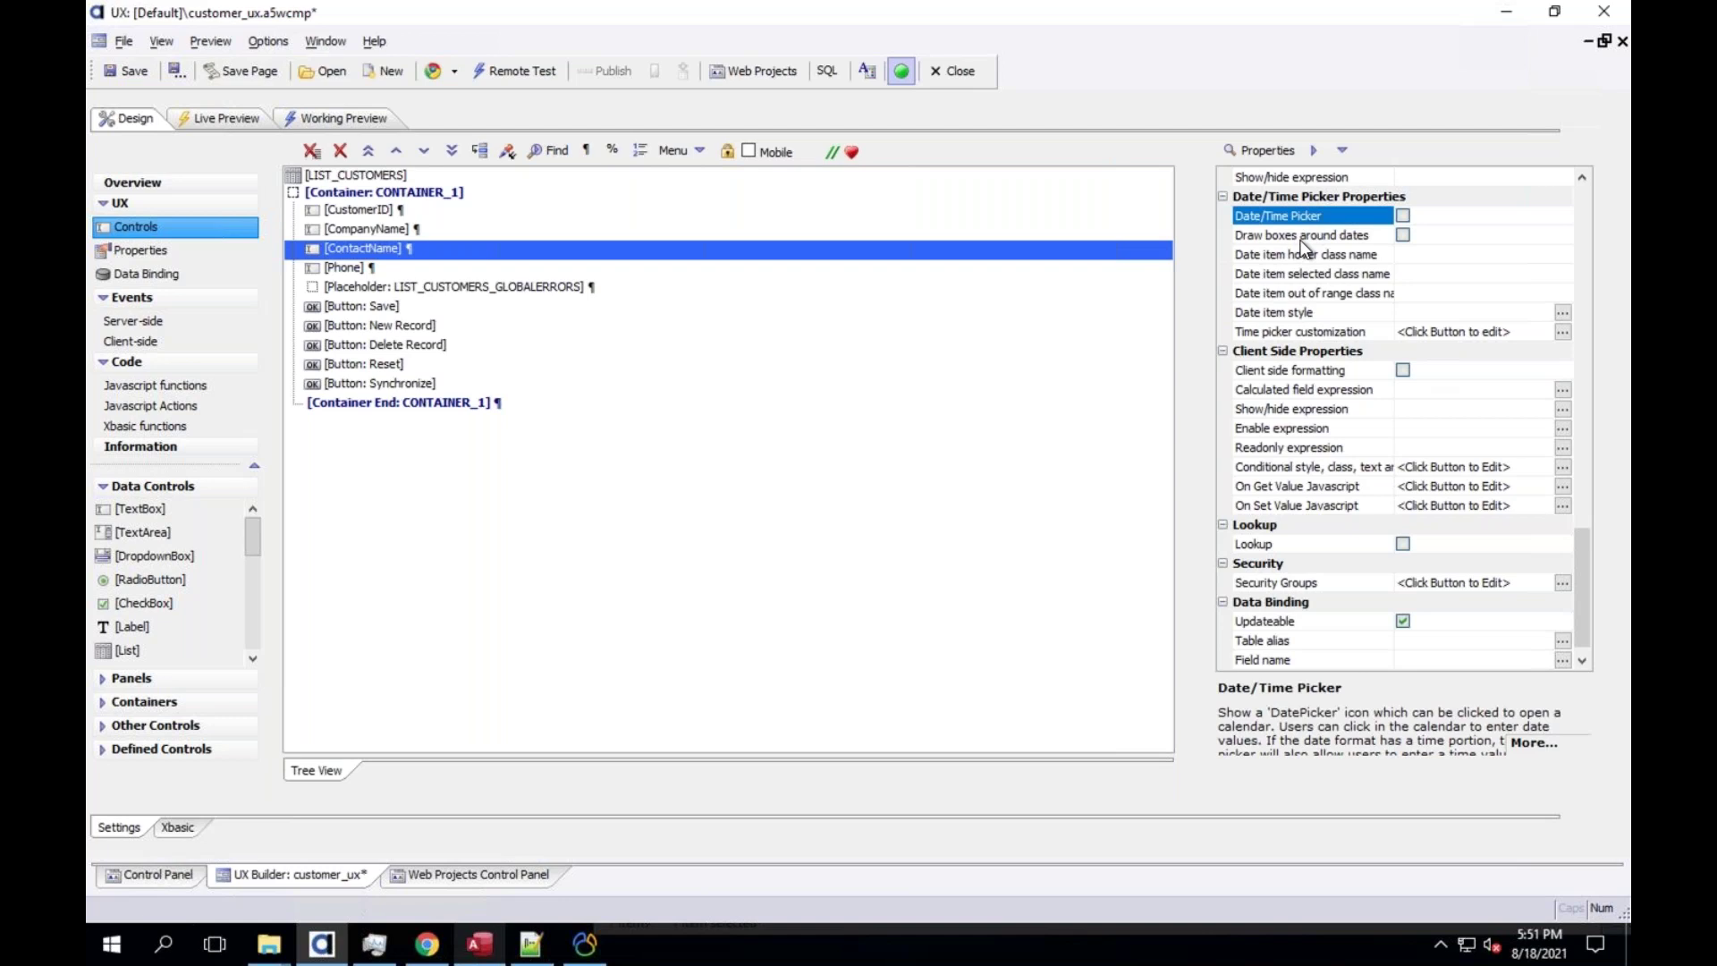
pyautogui.click(1304, 240)
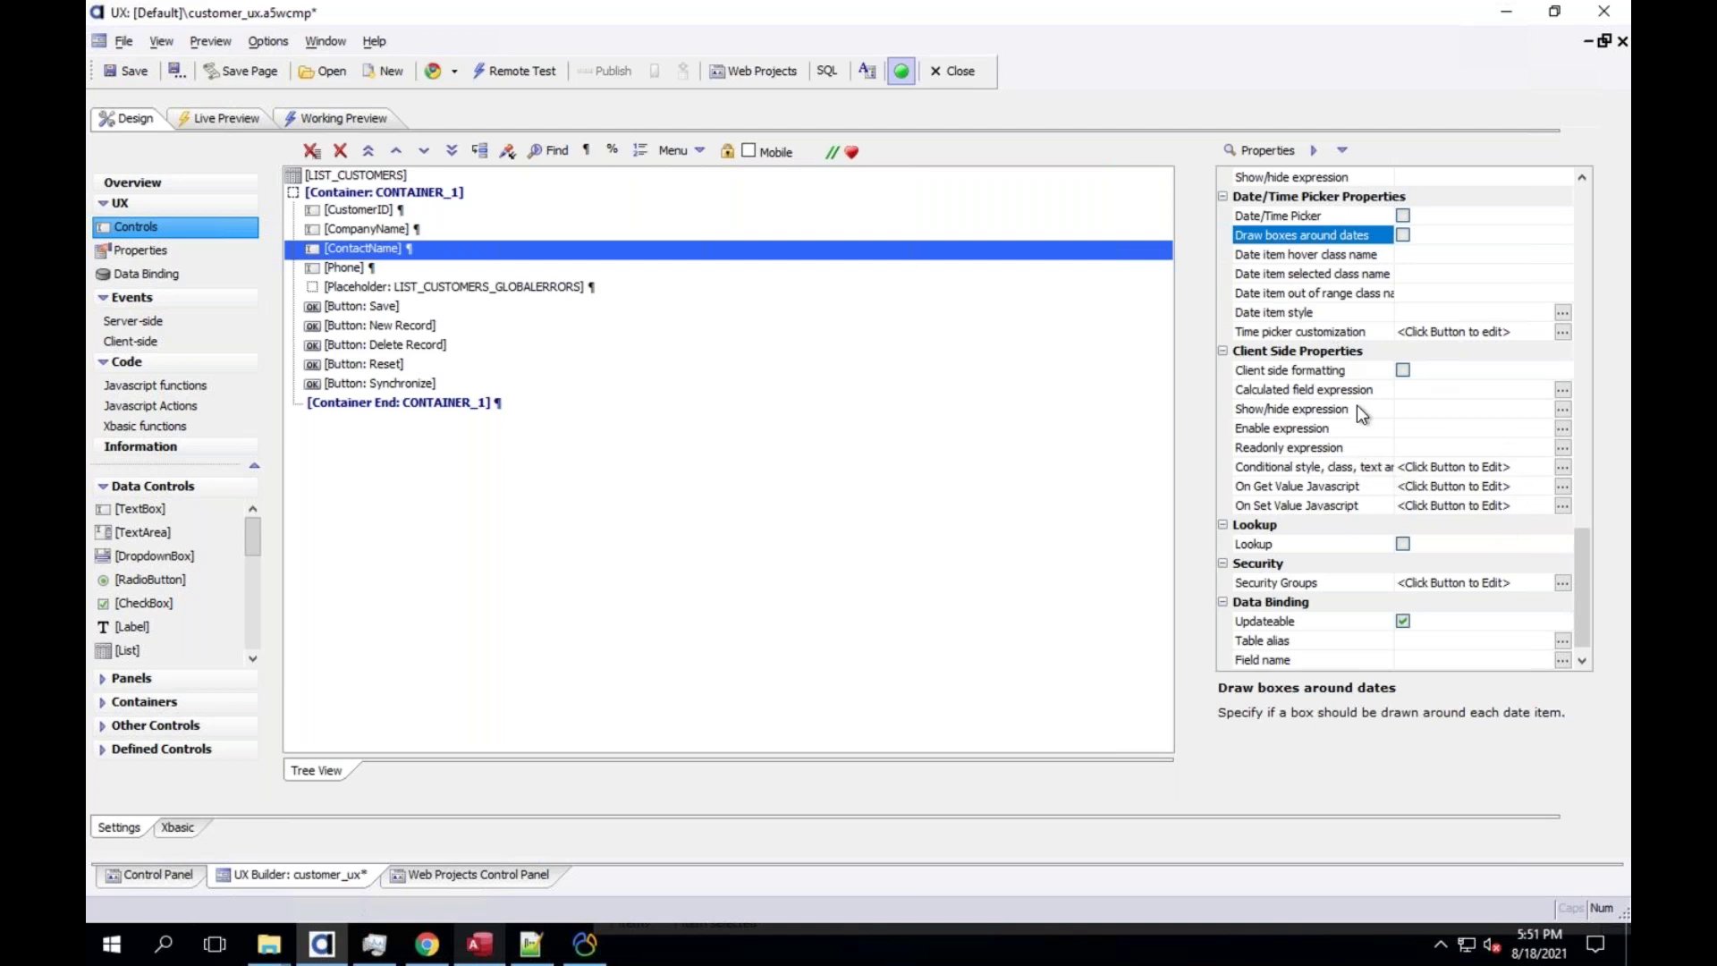
pyautogui.click(1403, 370)
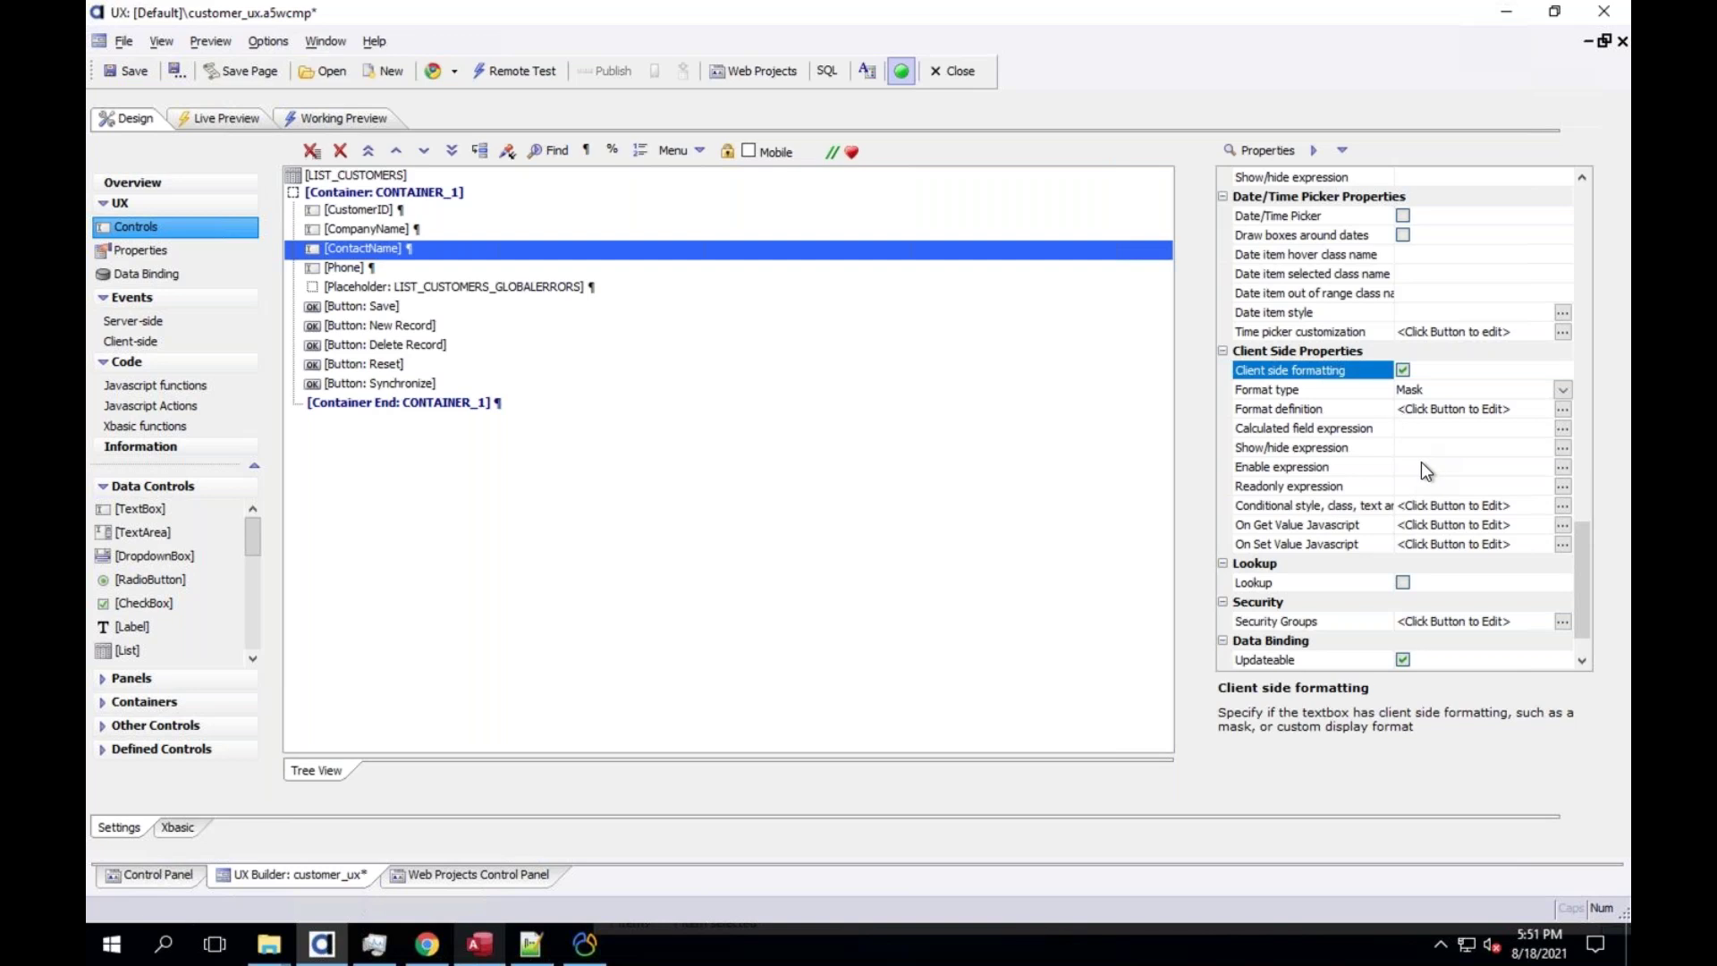
pyautogui.scroll(-1, 1430, 483)
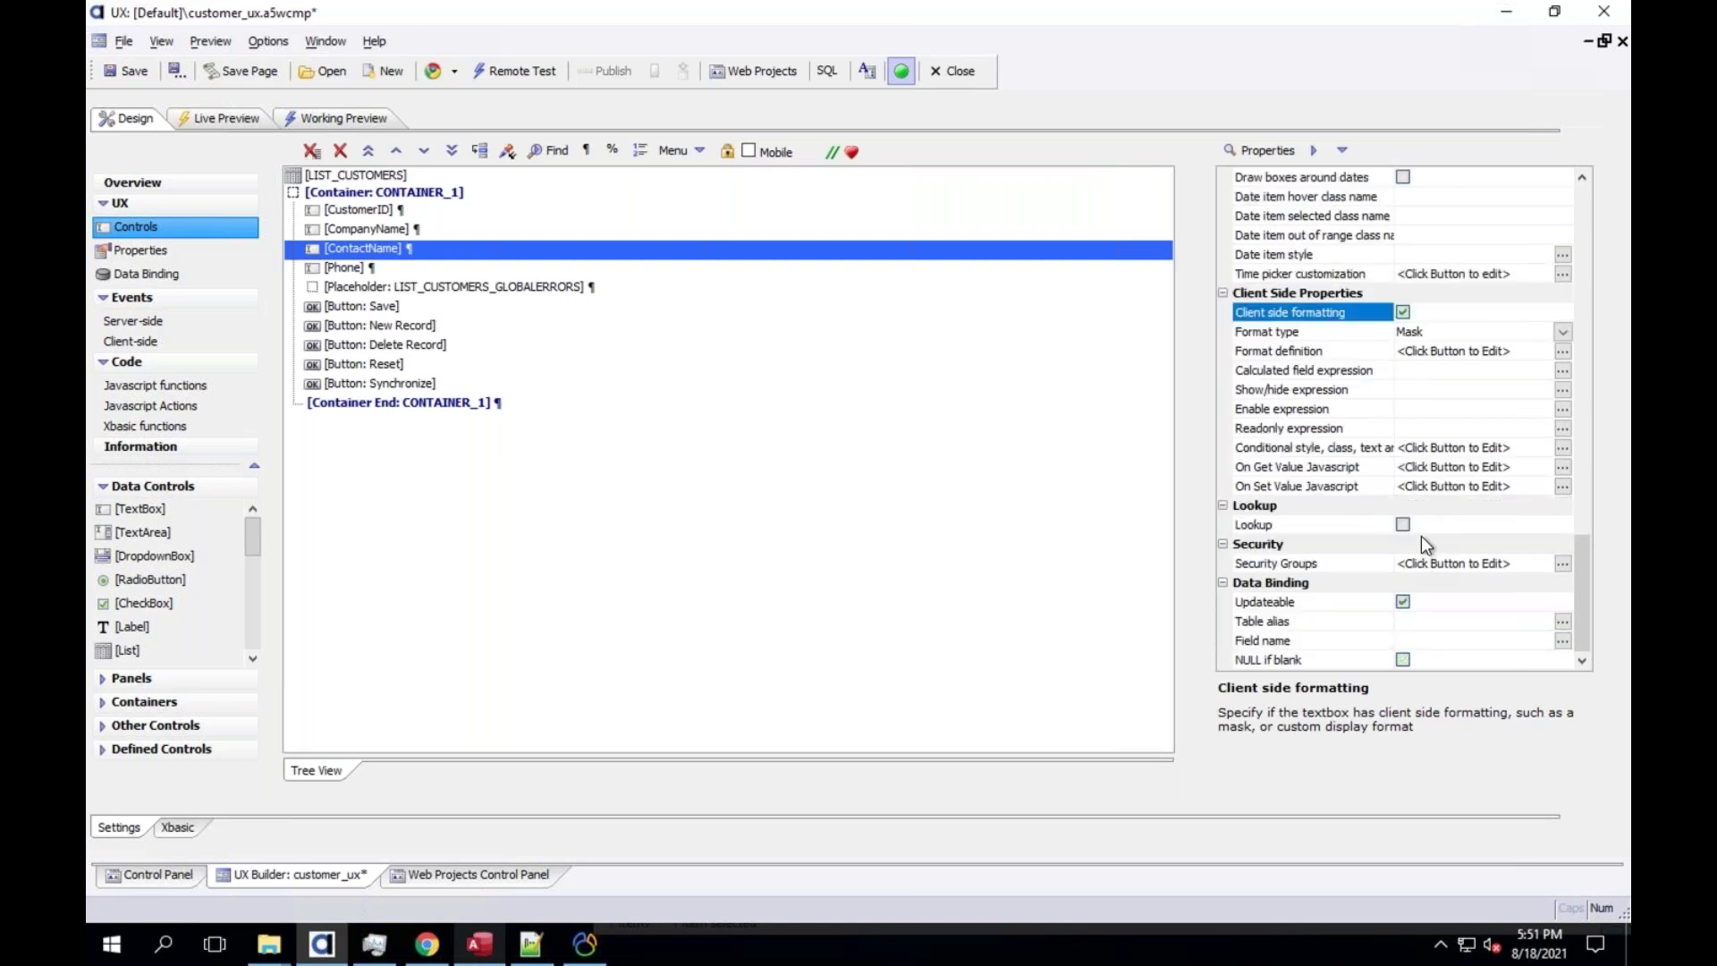
pyautogui.scroll(4, 1422, 537)
pyautogui.scroll(10, 1410, 309)
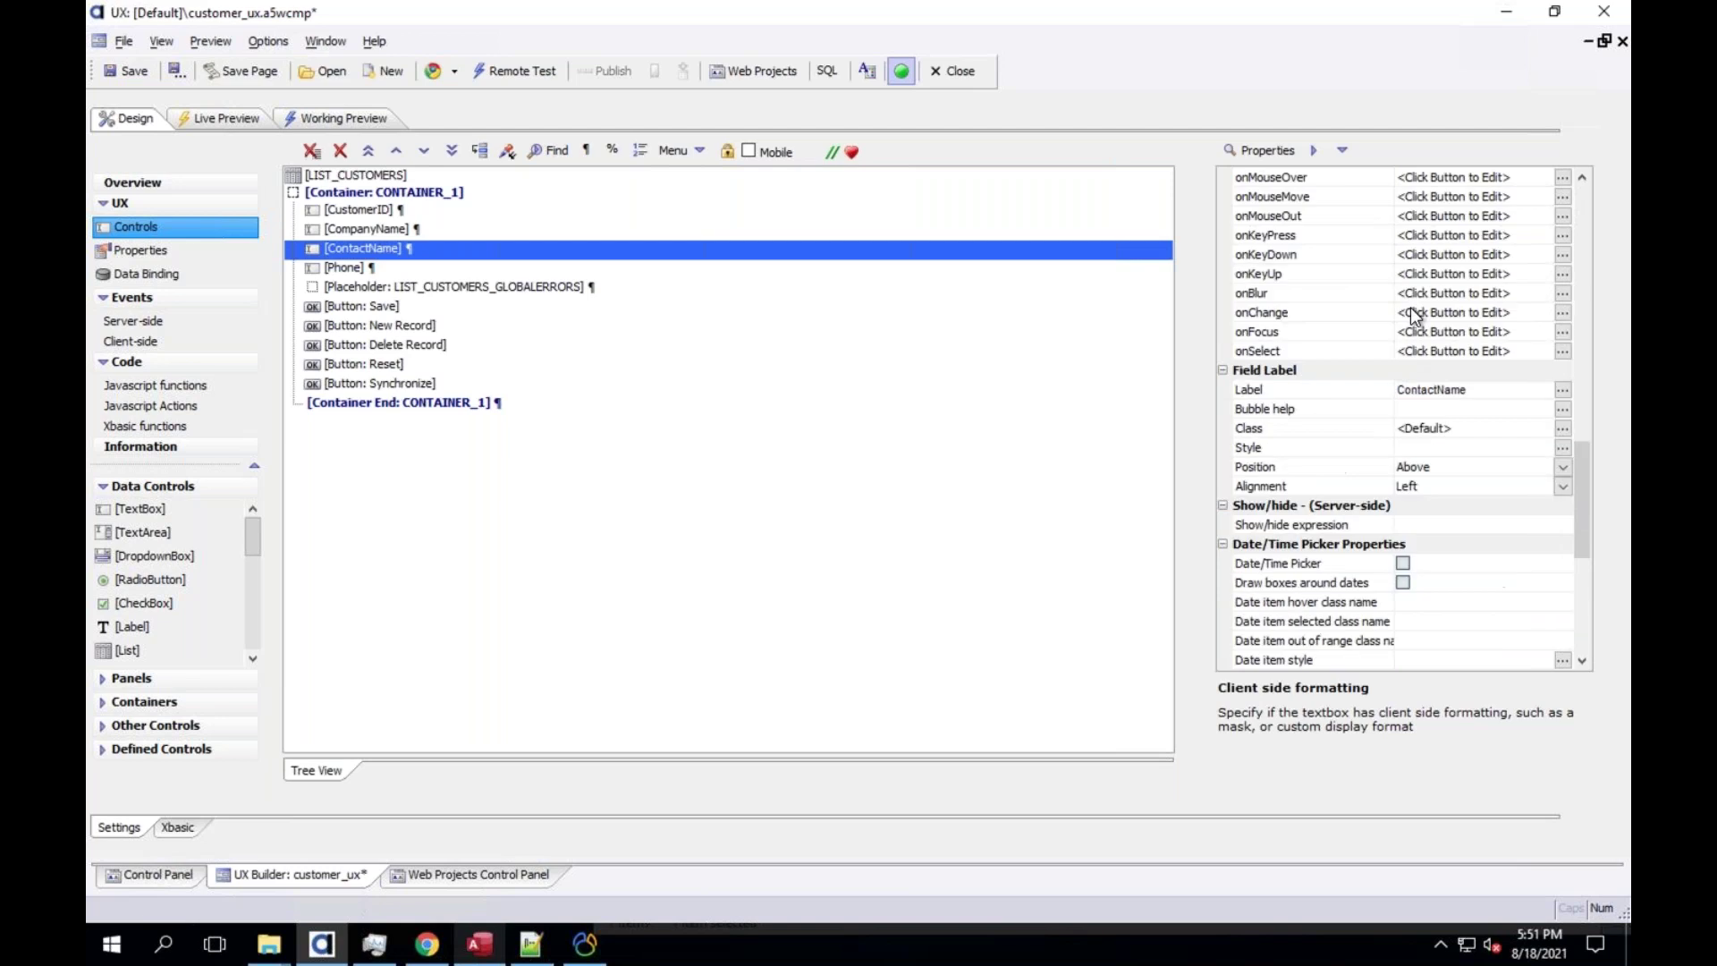
pyautogui.scroll(3, 1409, 304)
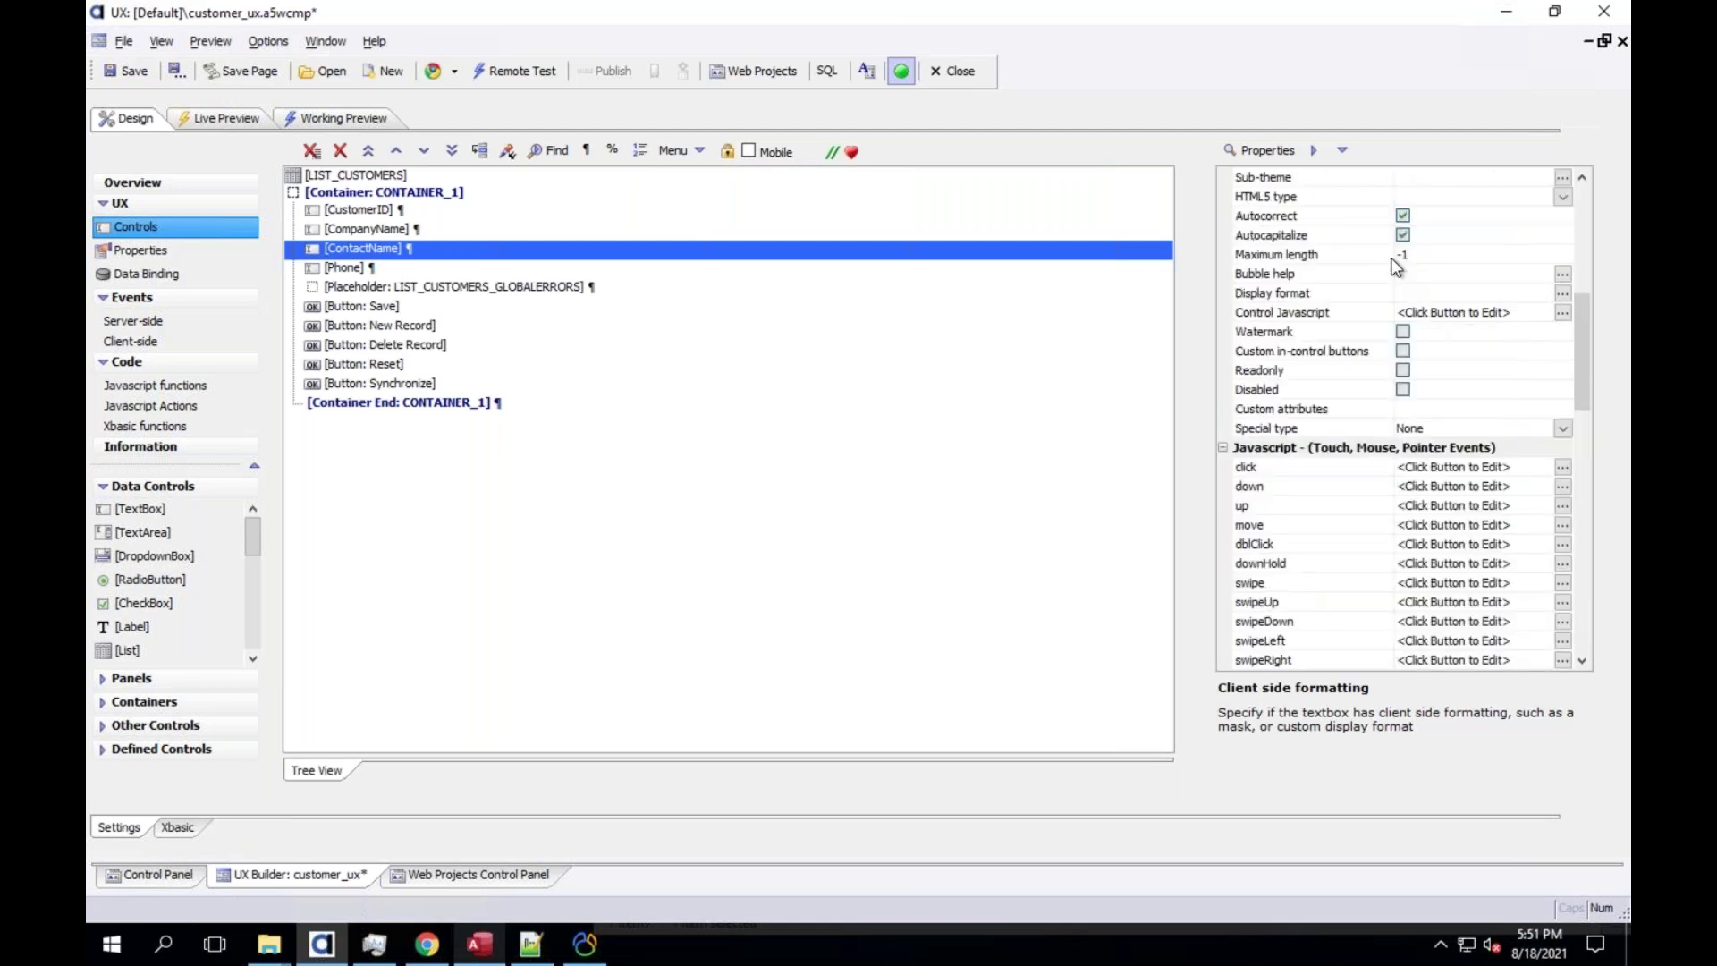
# Try a ContactName watermark, then cancel the text entry and switch Watermark back off
pyautogui.click(1411, 287)
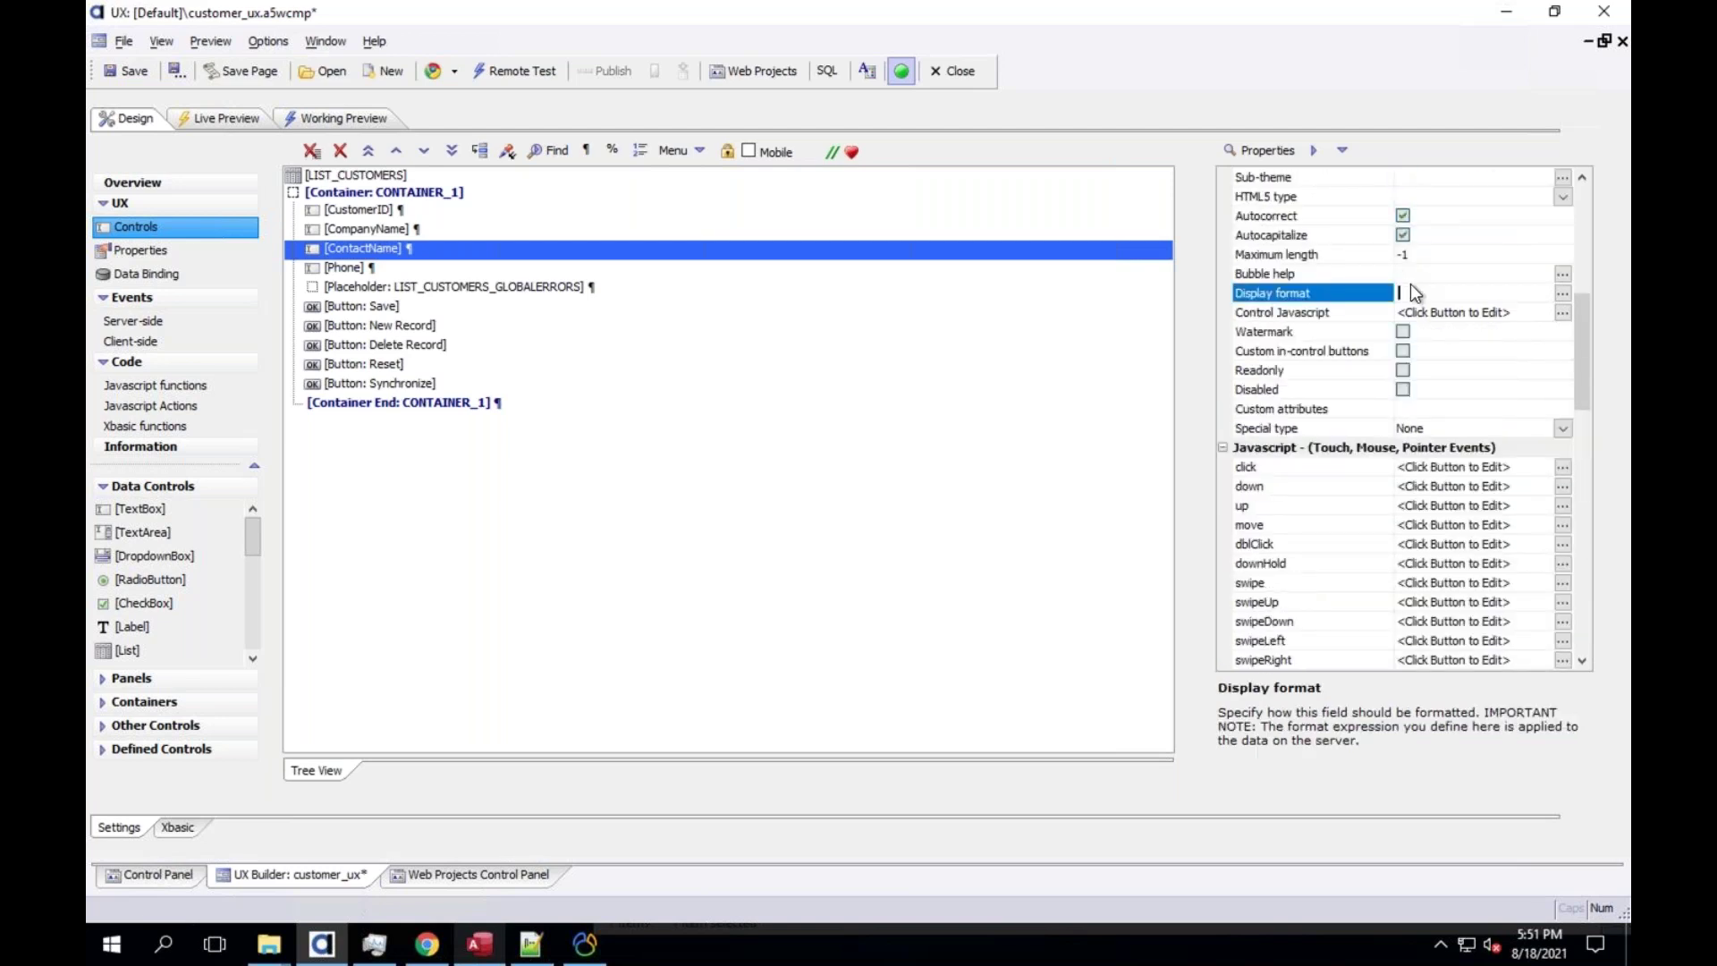
pyautogui.click(1403, 331)
pyautogui.click(1412, 356)
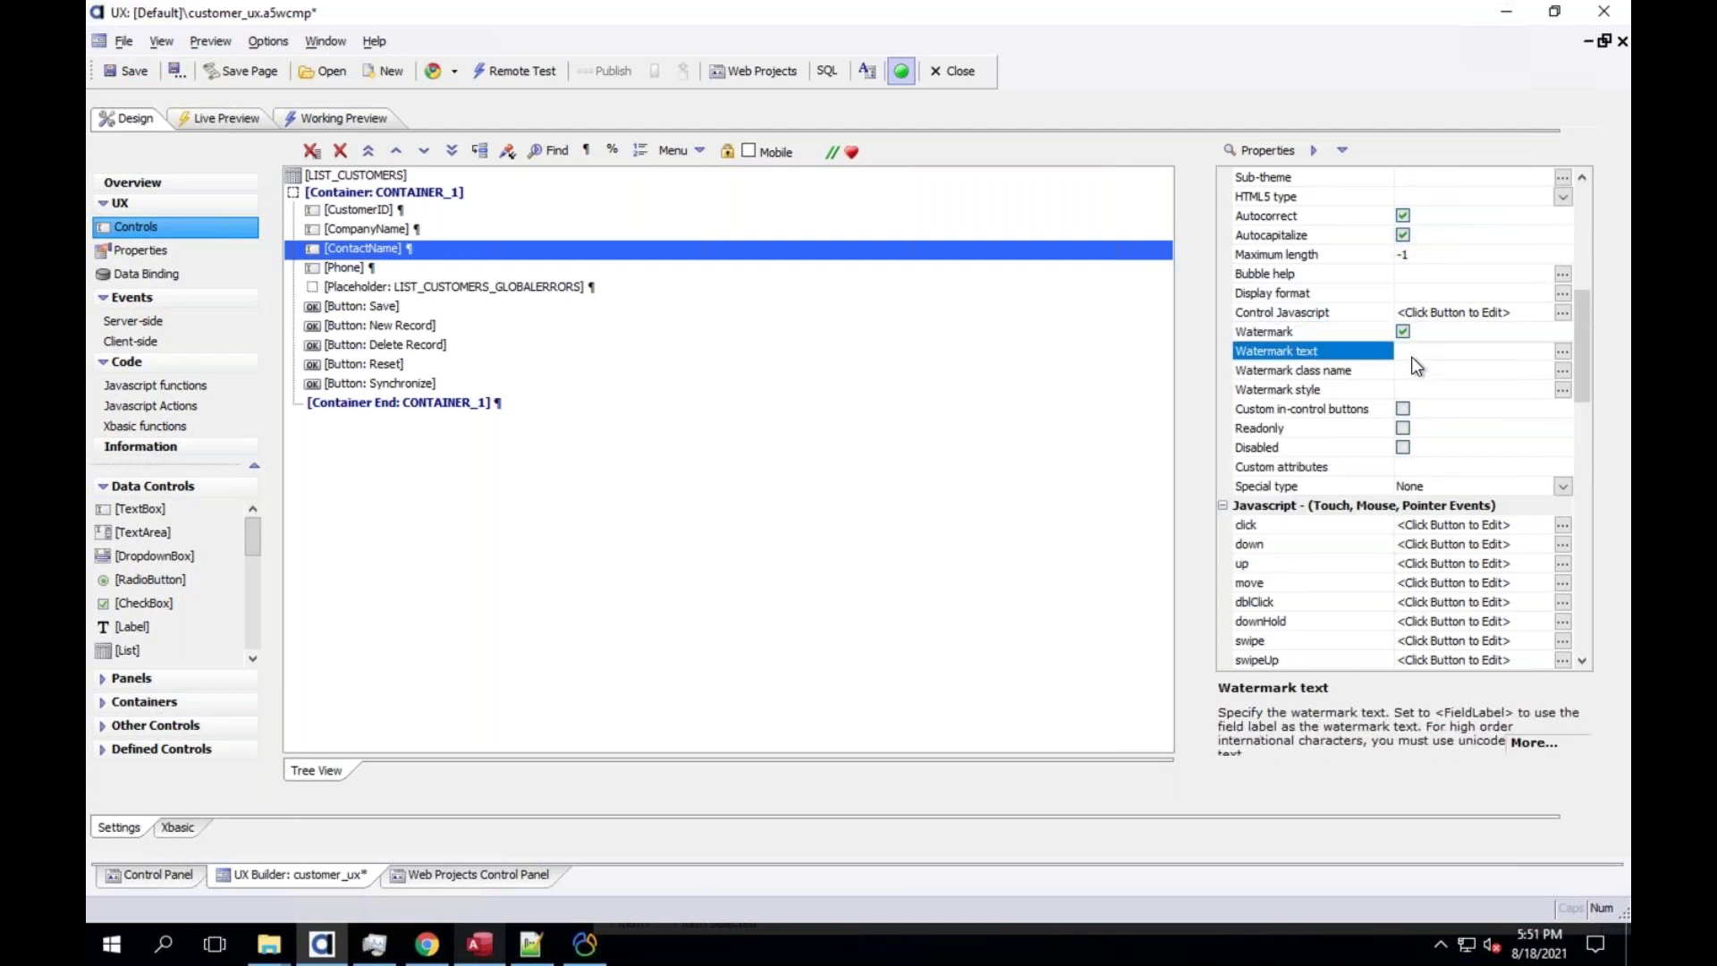
pyautogui.click(1411, 356)
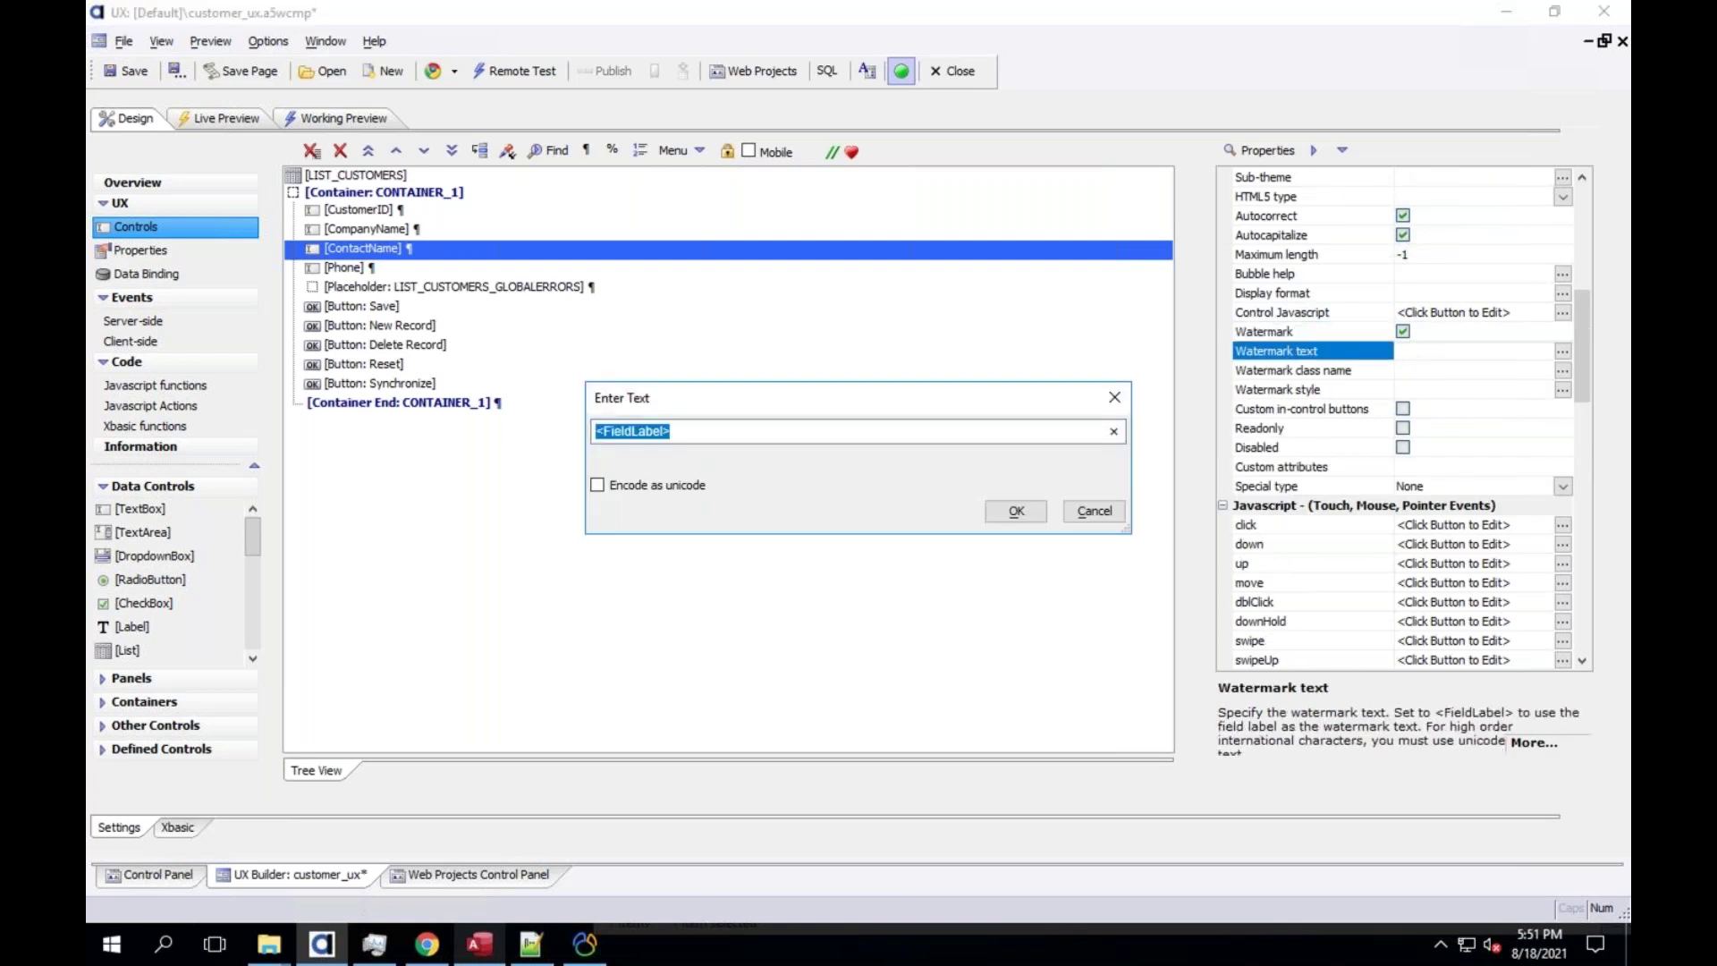
pyautogui.write('200')
pyautogui.press('BackSpace')
pyautogui.press('BackSpace')
pyautogui.write('0')
pyautogui.press('BackSpace')
pyautogui.press('BackSpace')
pyautogui.write('xxxx')
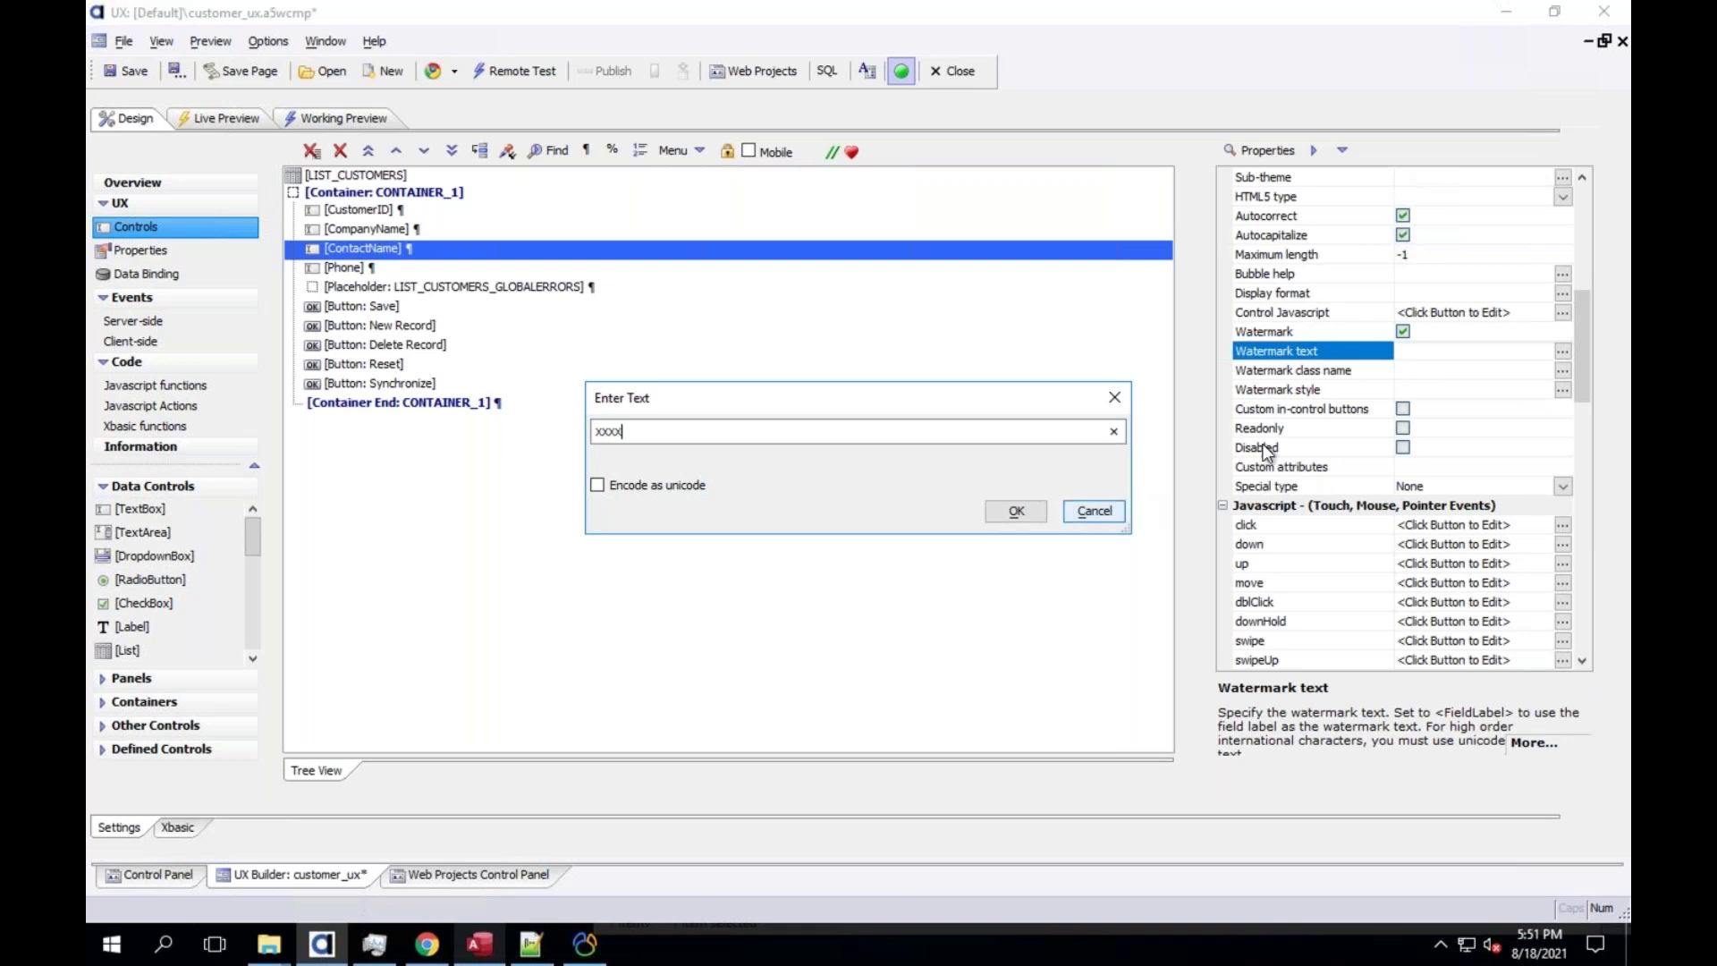
pyautogui.click(1094, 511)
pyautogui.click(1403, 331)
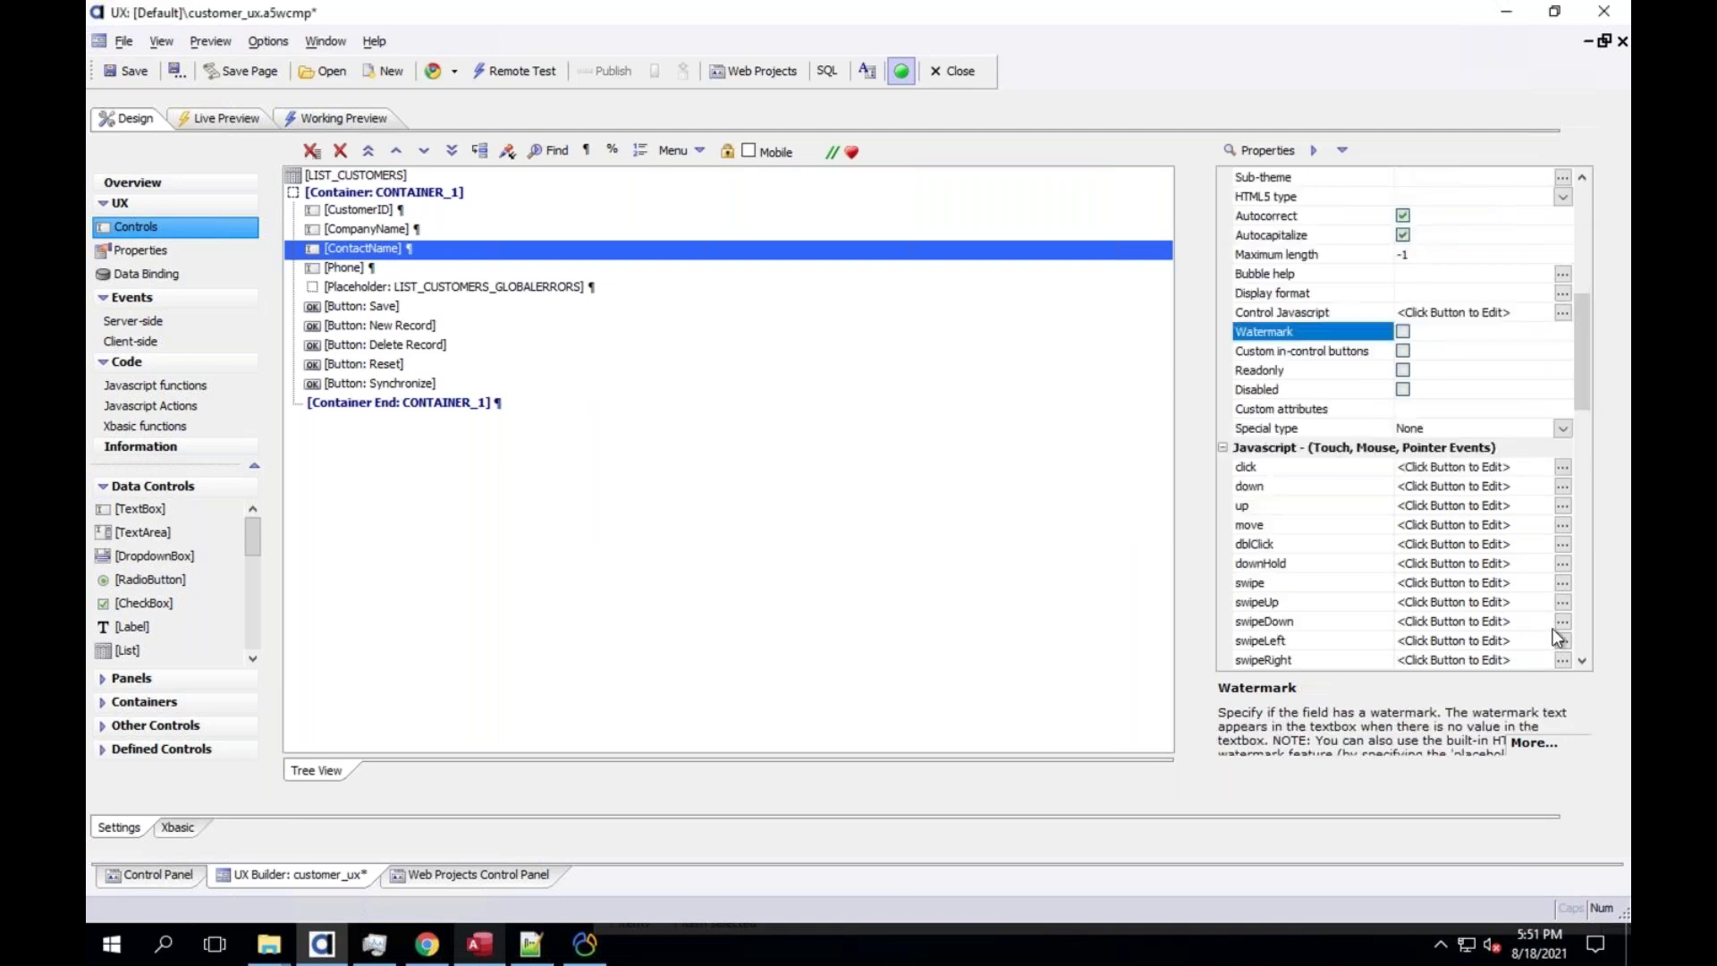
pyautogui.click(1586, 617)
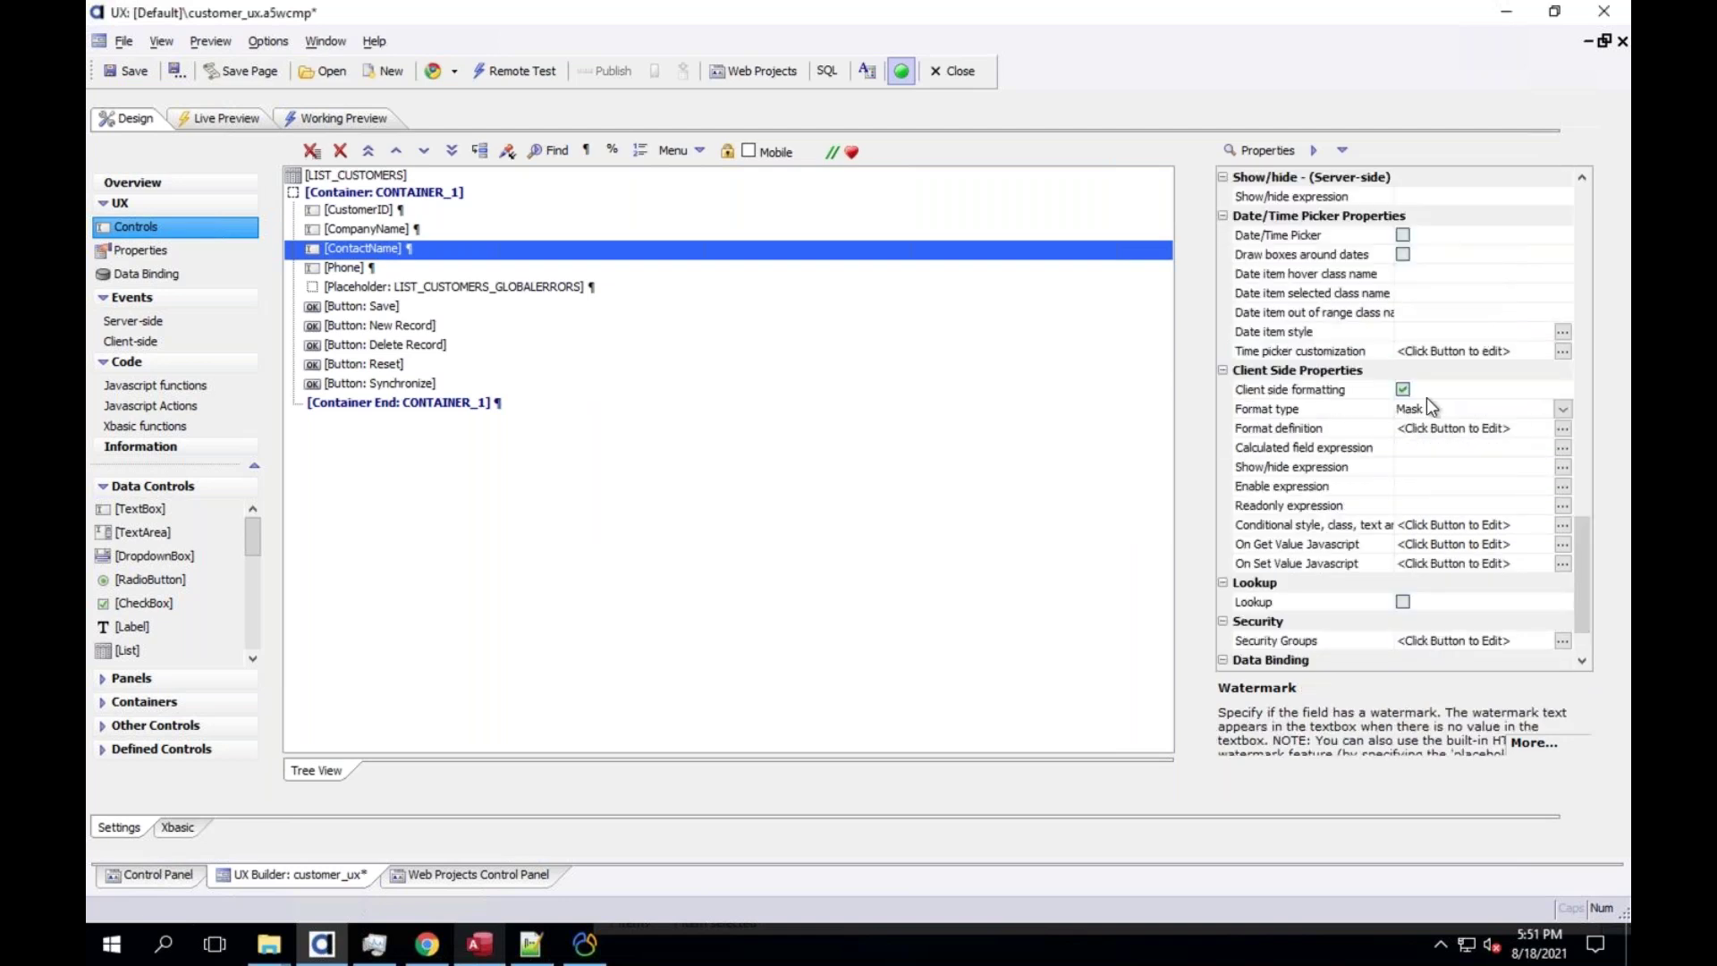
# Enter 0000 as ContactName's format mask in the Mask Builder and accept it
pyautogui.doubleClick(1374, 428)
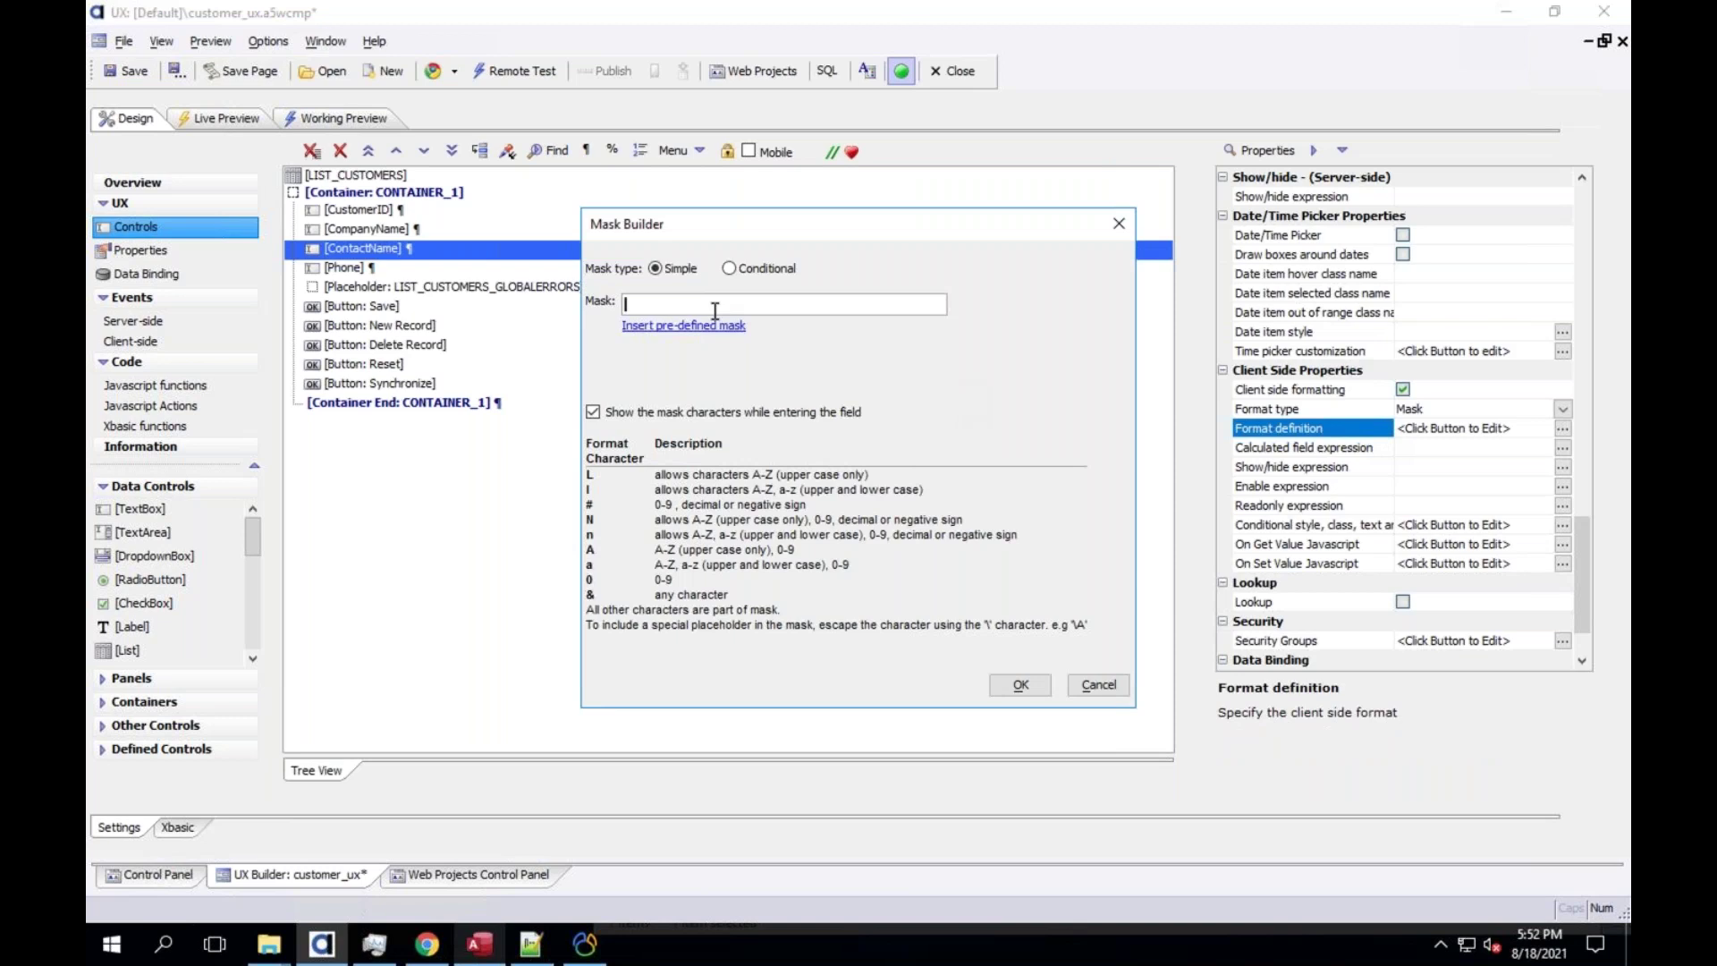
pyautogui.write('0000')
pyautogui.click(706, 327)
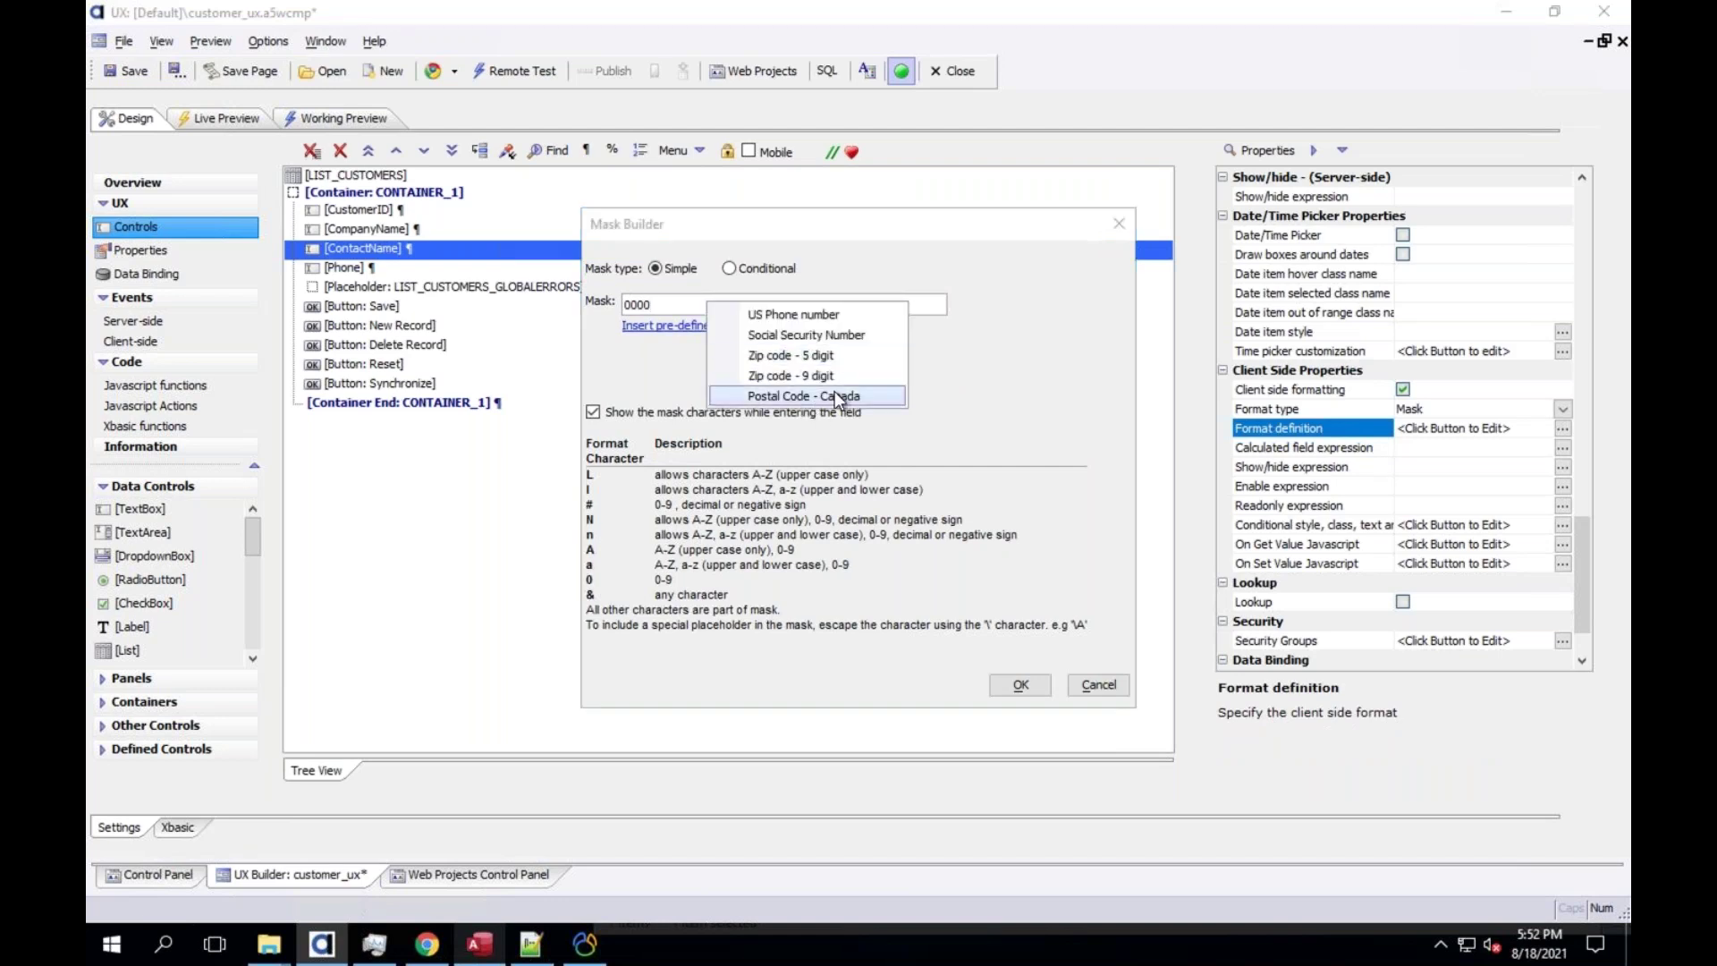
pyautogui.click(943, 347)
pyautogui.click(627, 305)
pyautogui.hotkey('ctrl', 'a')
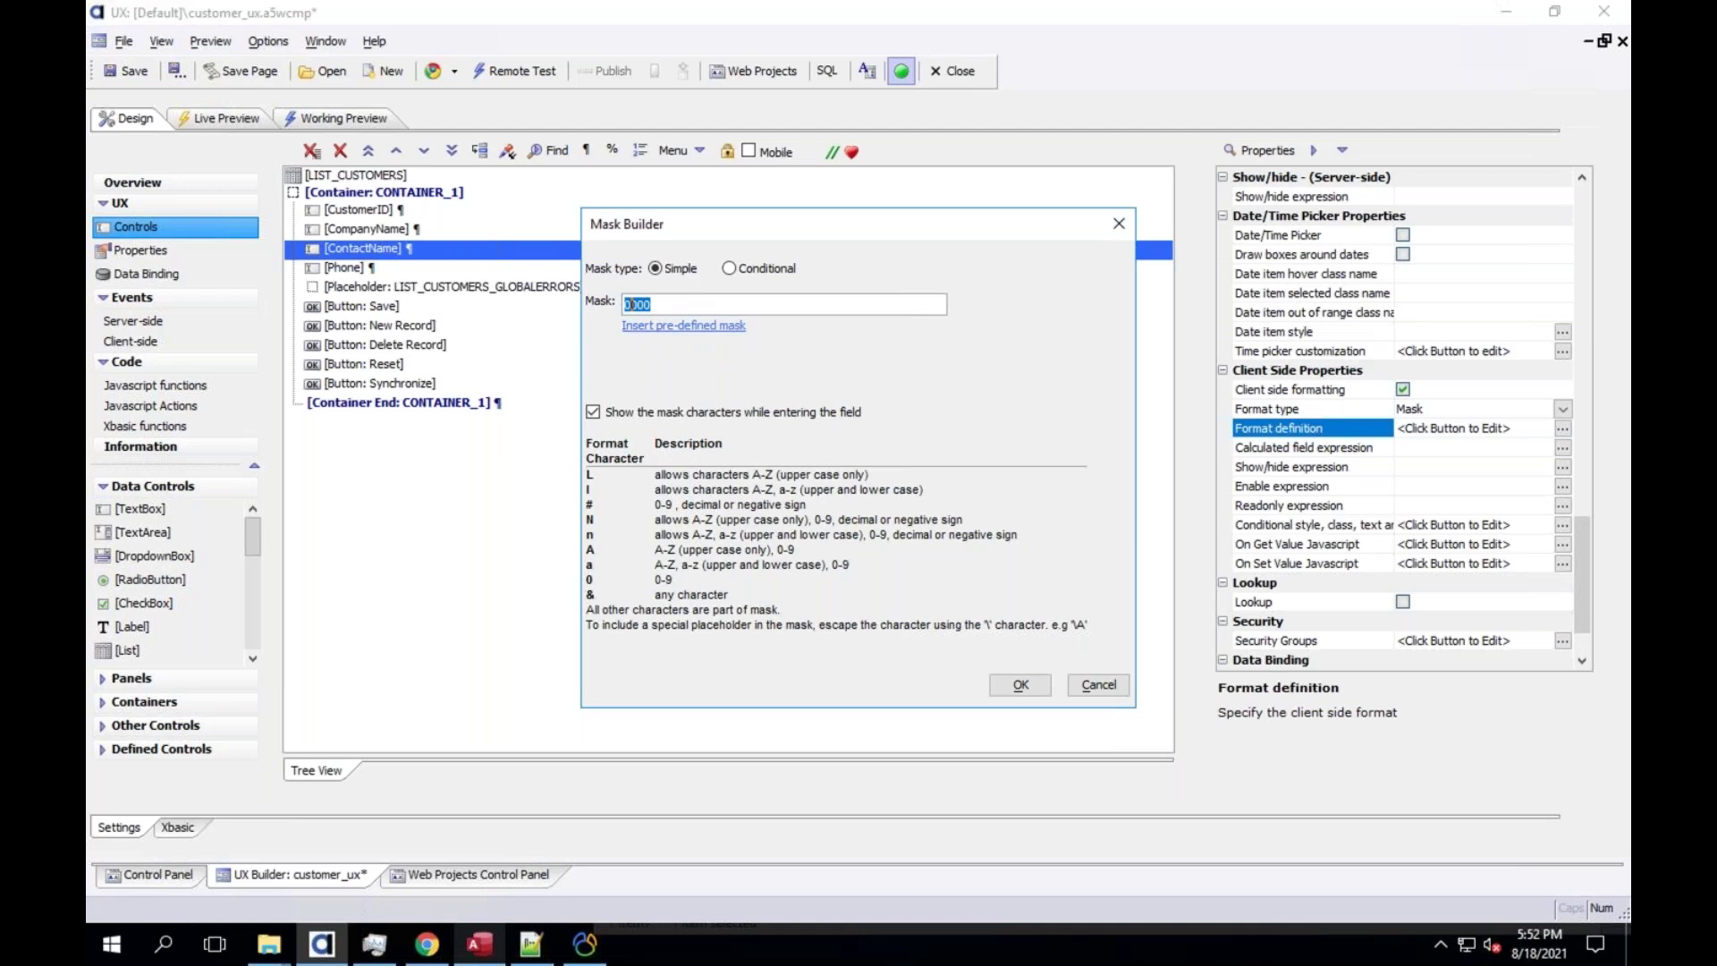
pyautogui.click(1025, 685)
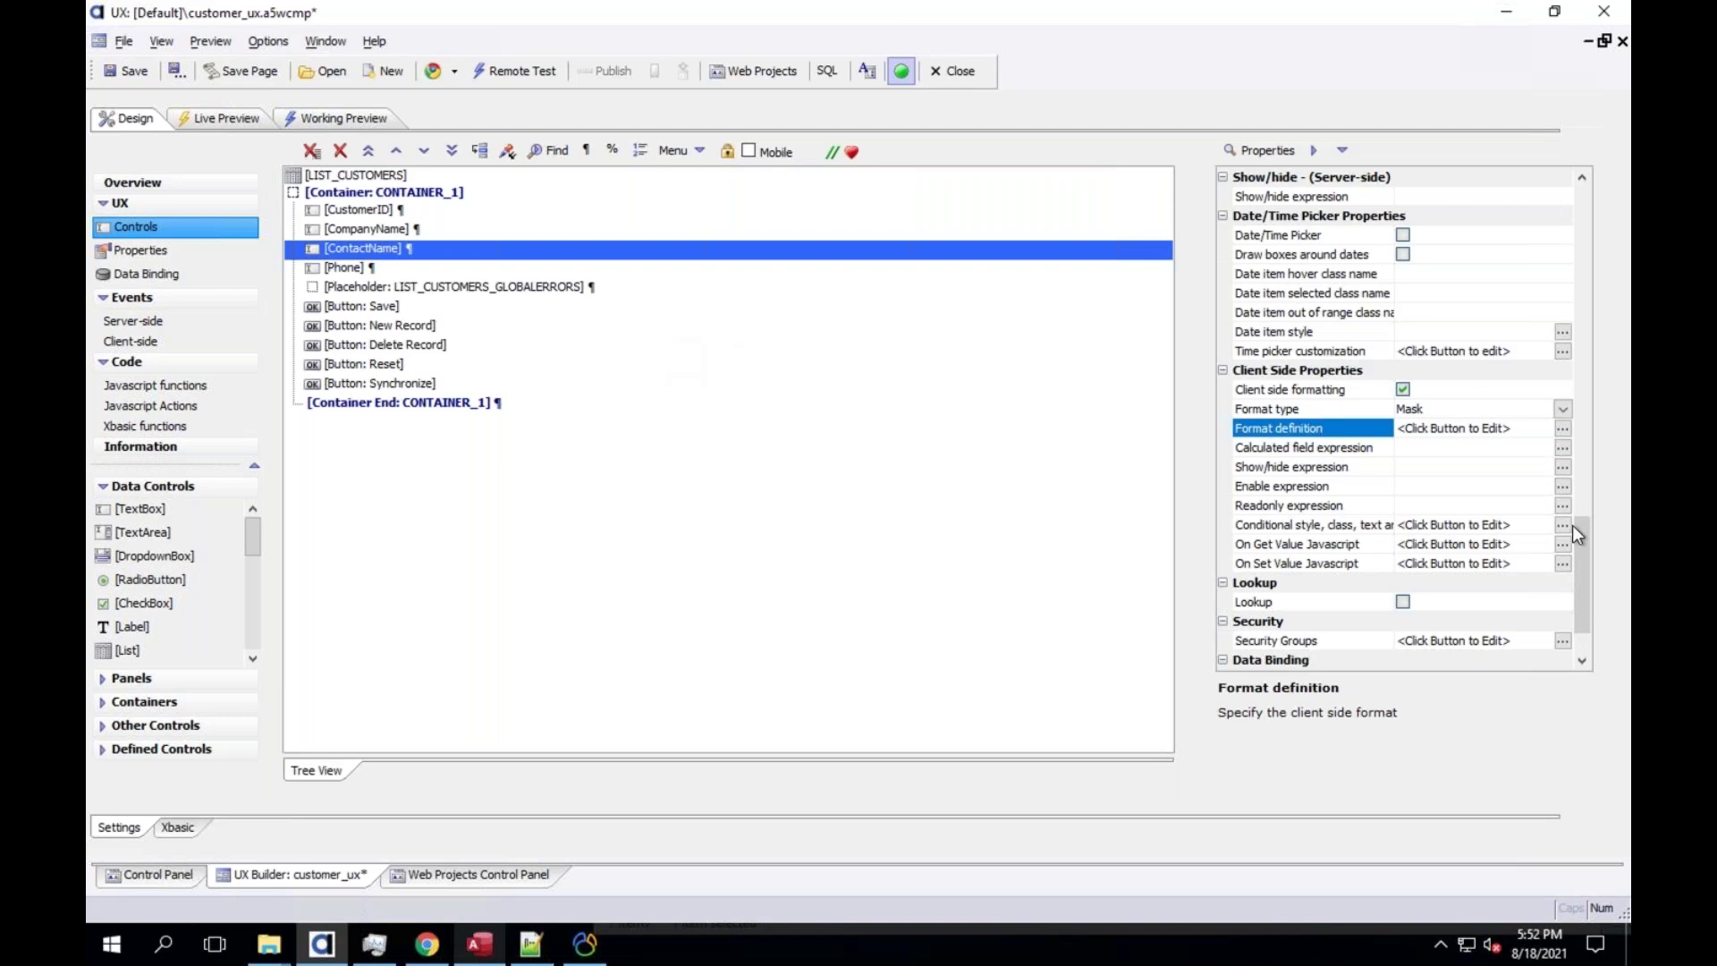
pyautogui.click(1564, 198)
pyautogui.click(1581, 207)
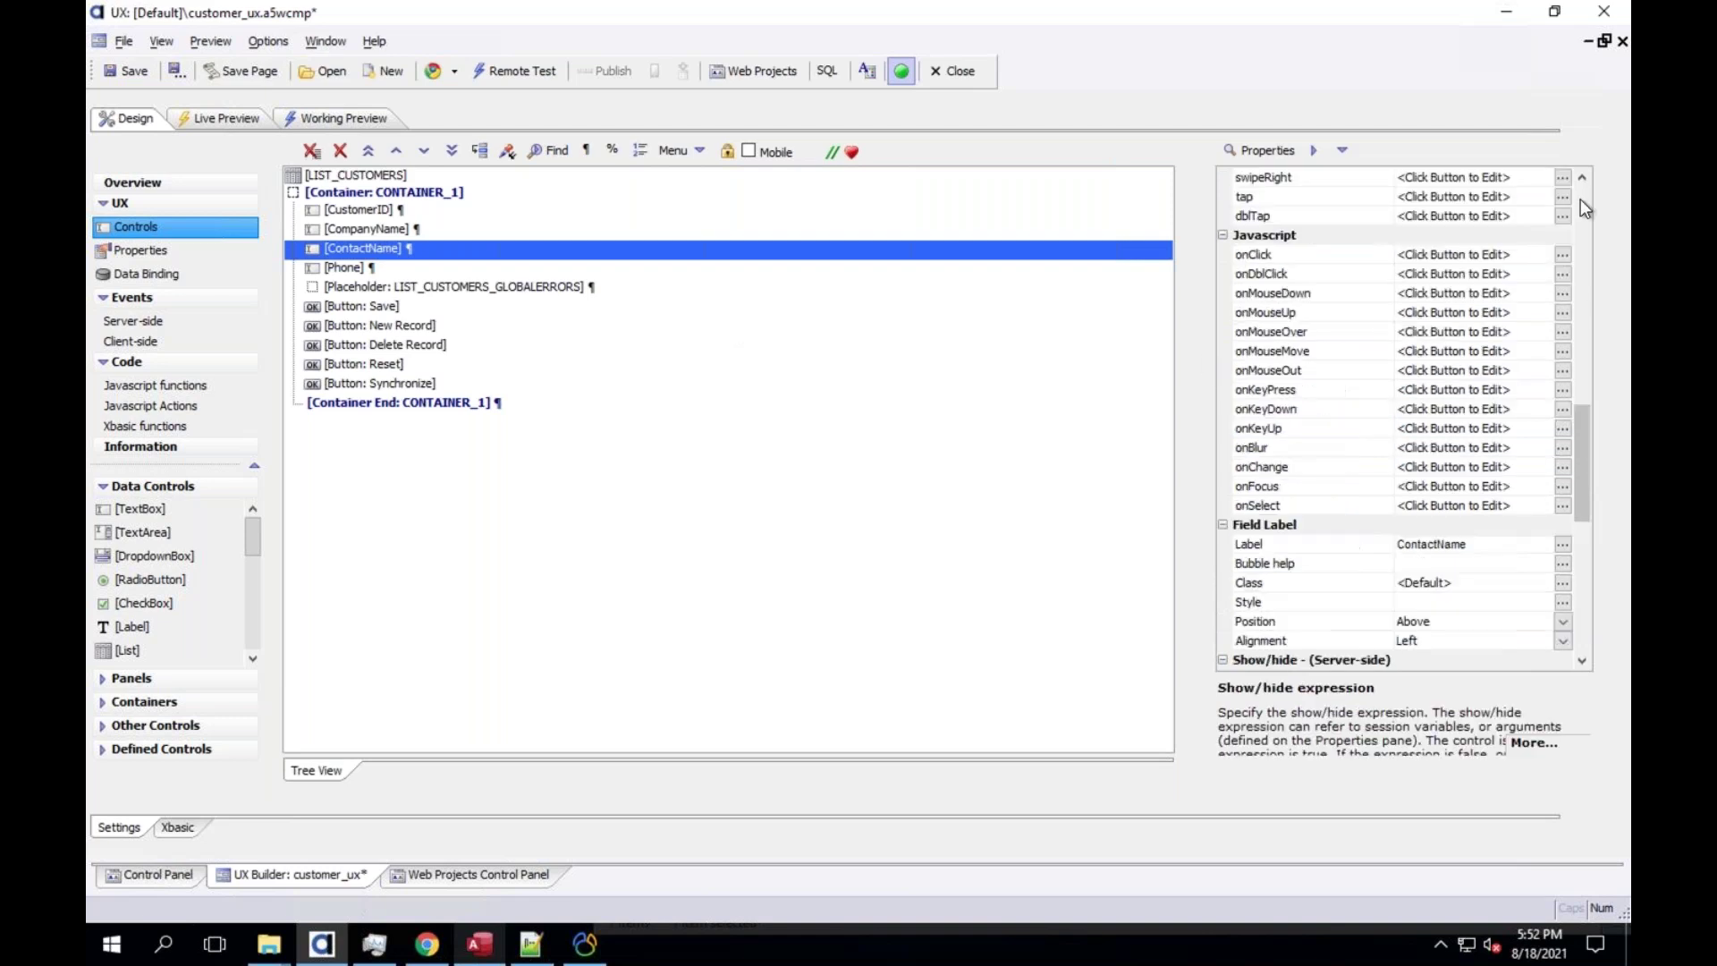
pyautogui.click(1581, 207)
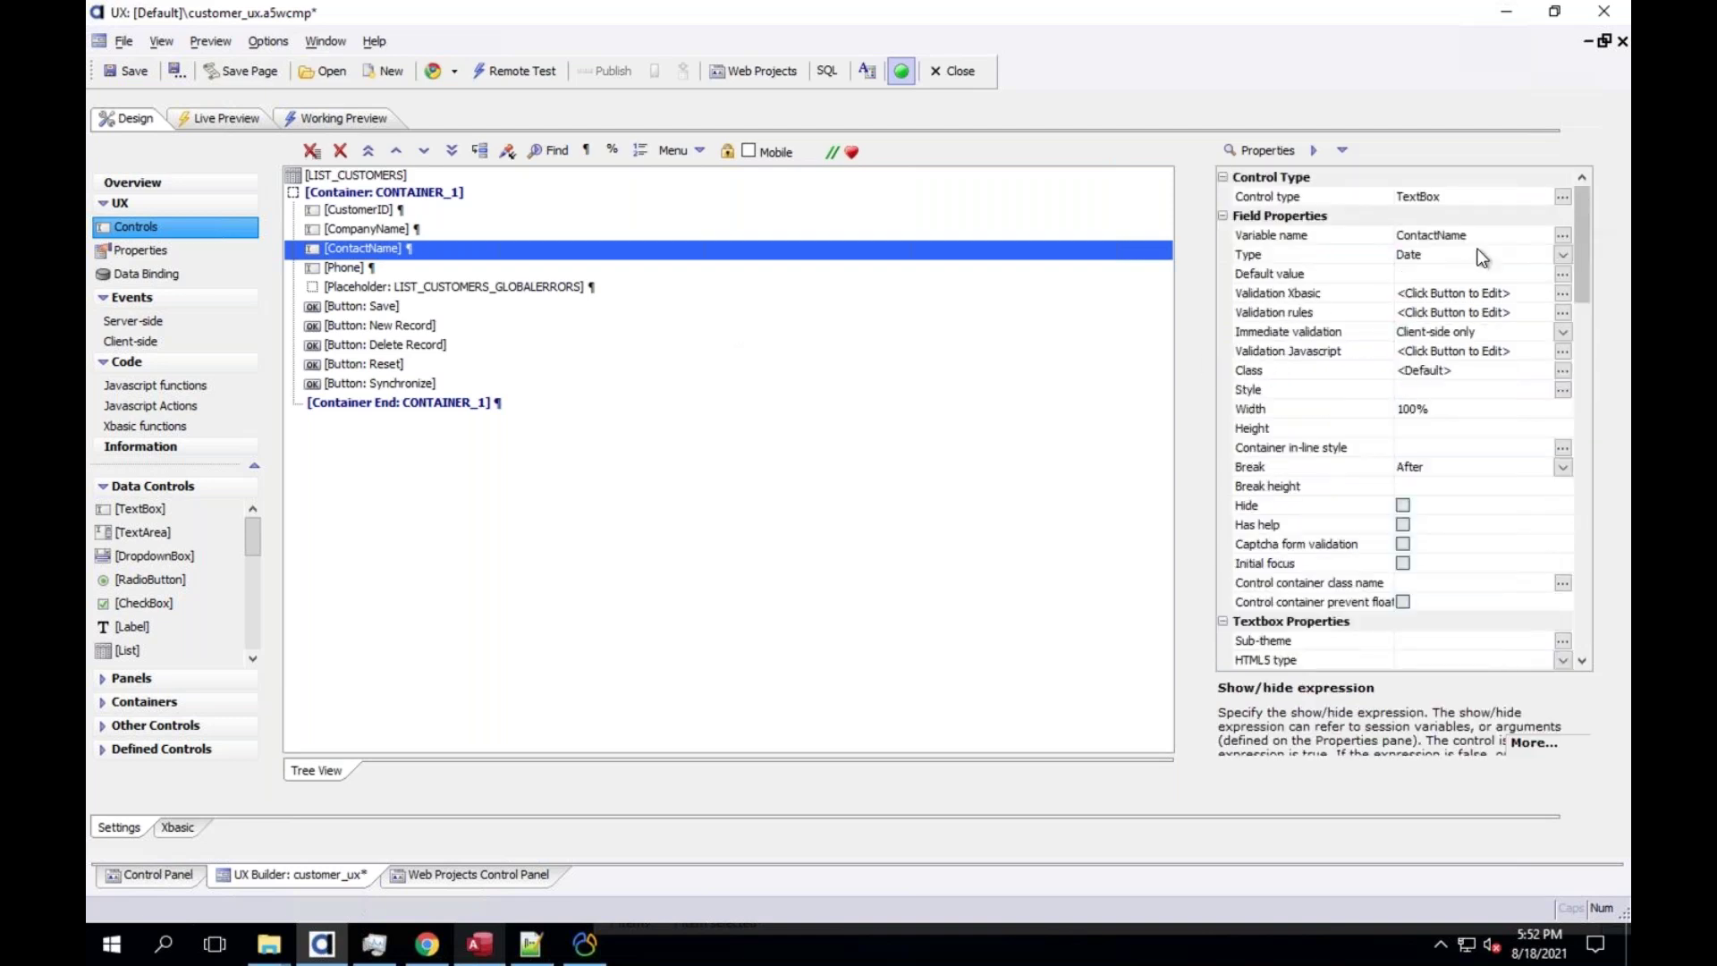
pyautogui.doubleClick(1315, 351)
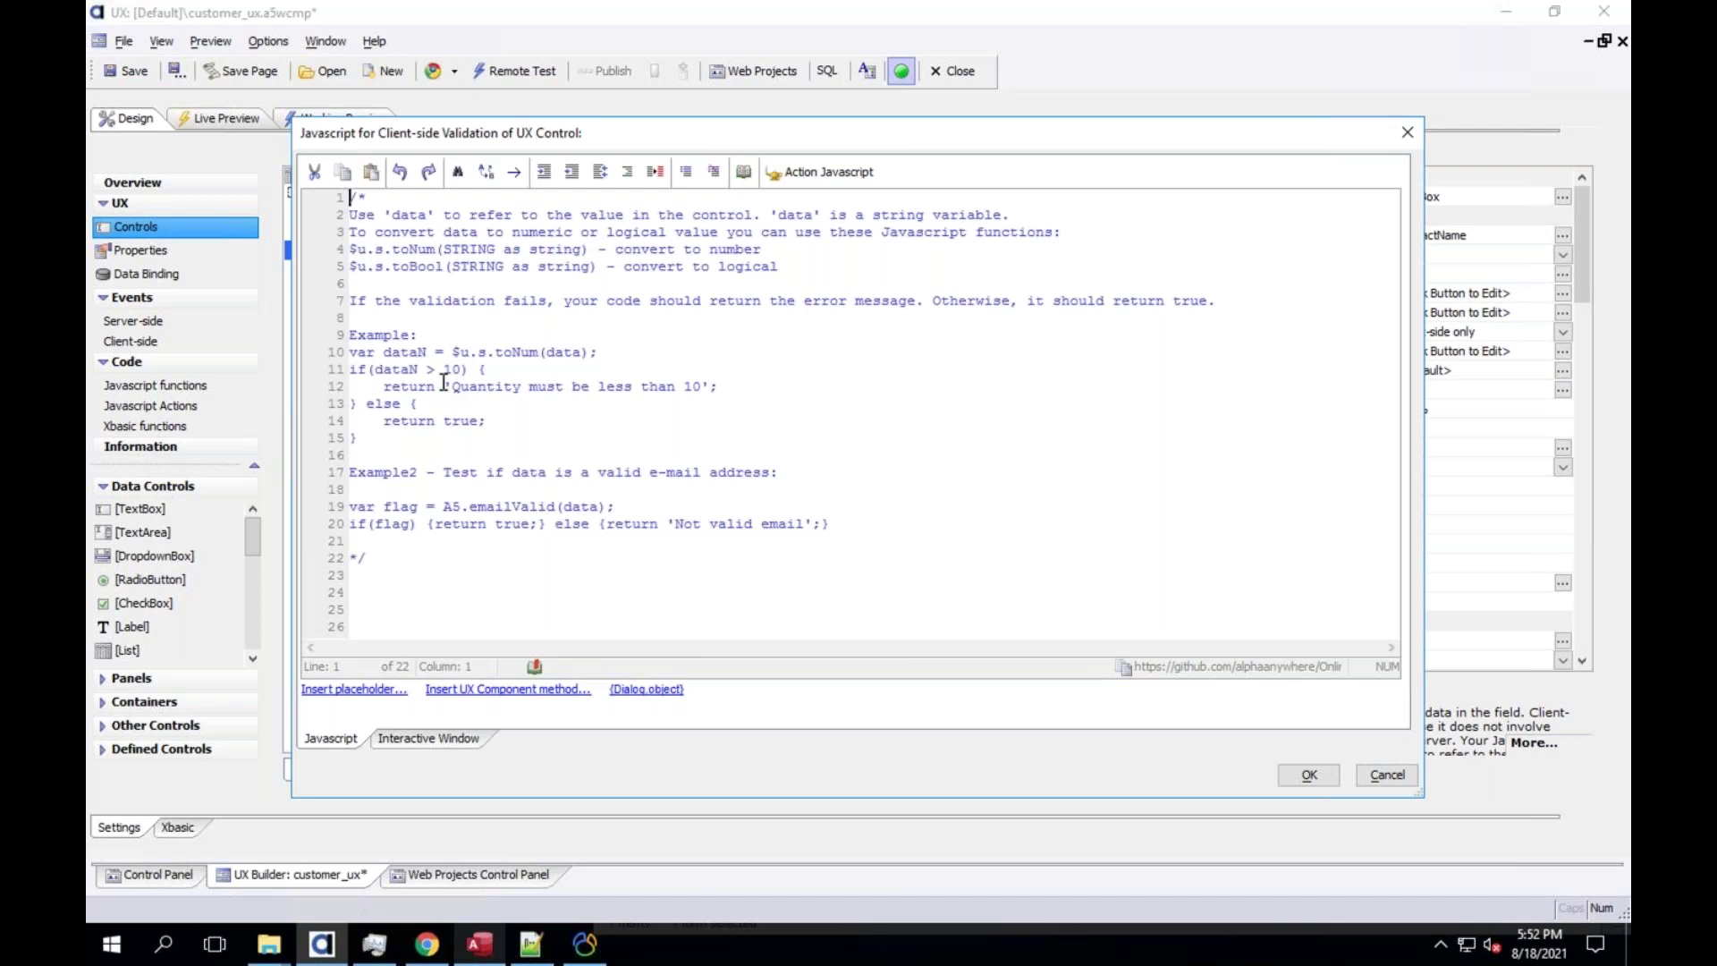
pyautogui.click(434, 554)
pyautogui.click(1387, 776)
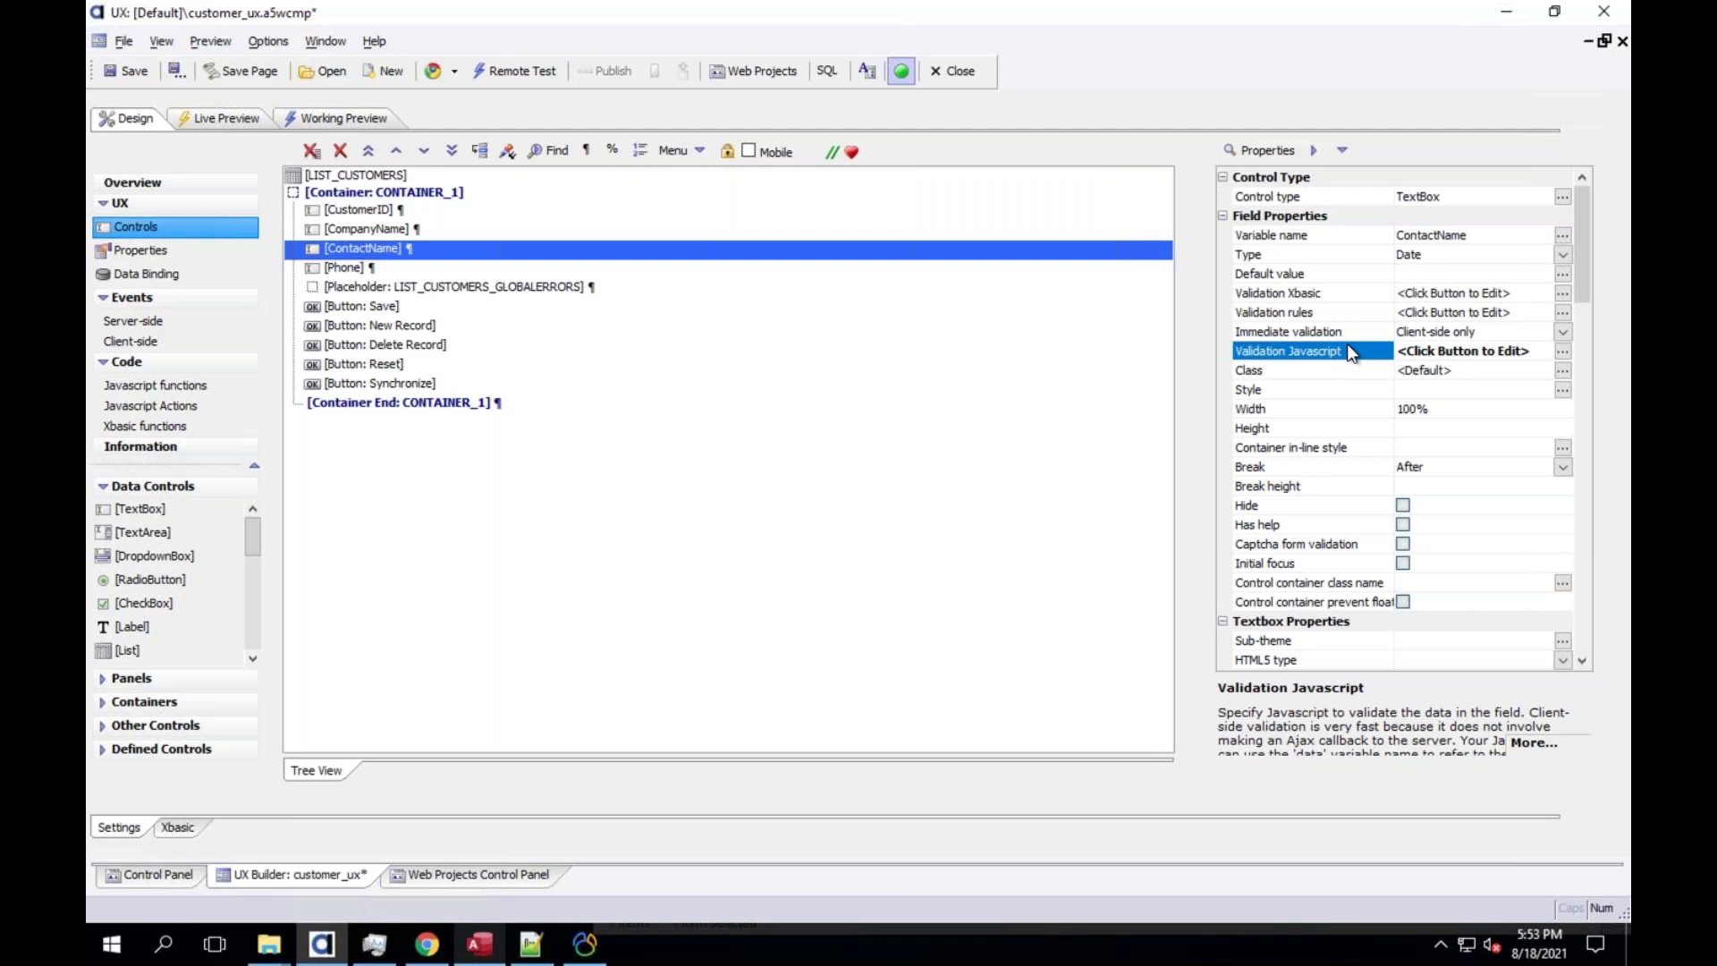
pyautogui.click(1272, 158)
pyautogui.write('swit')
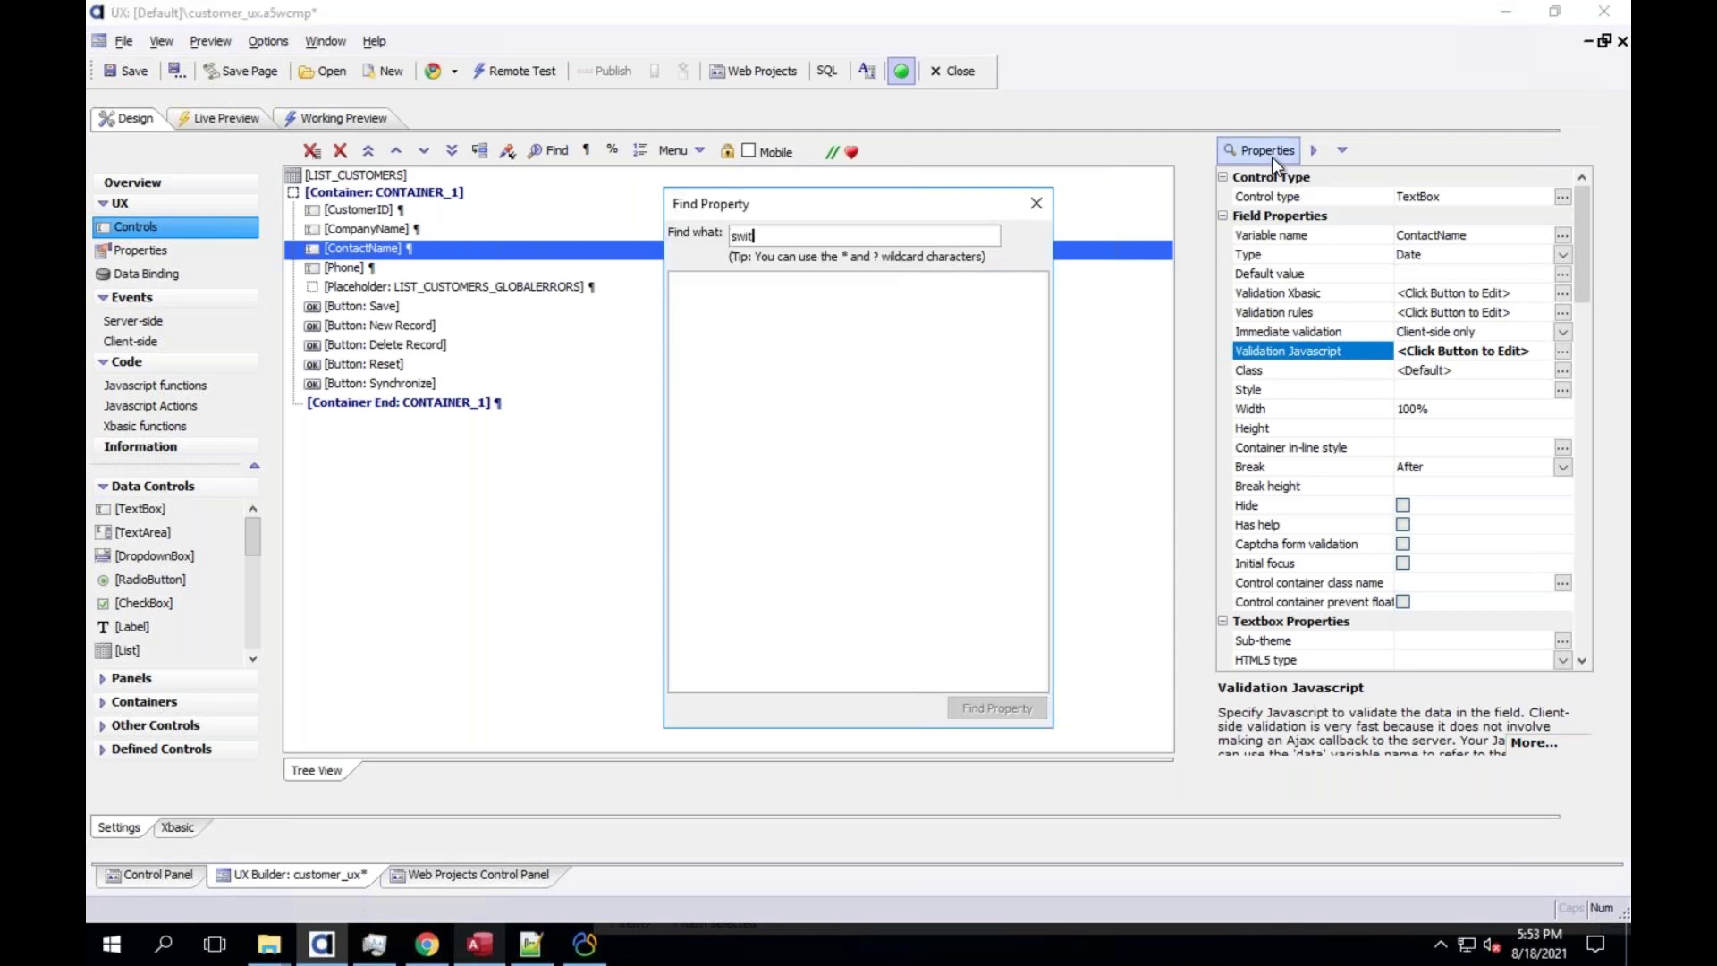
pyautogui.press('BackSpace')
pyautogui.press('BackSpace')
pyautogui.press('BackSpace')
pyautogui.press('BackSpace')
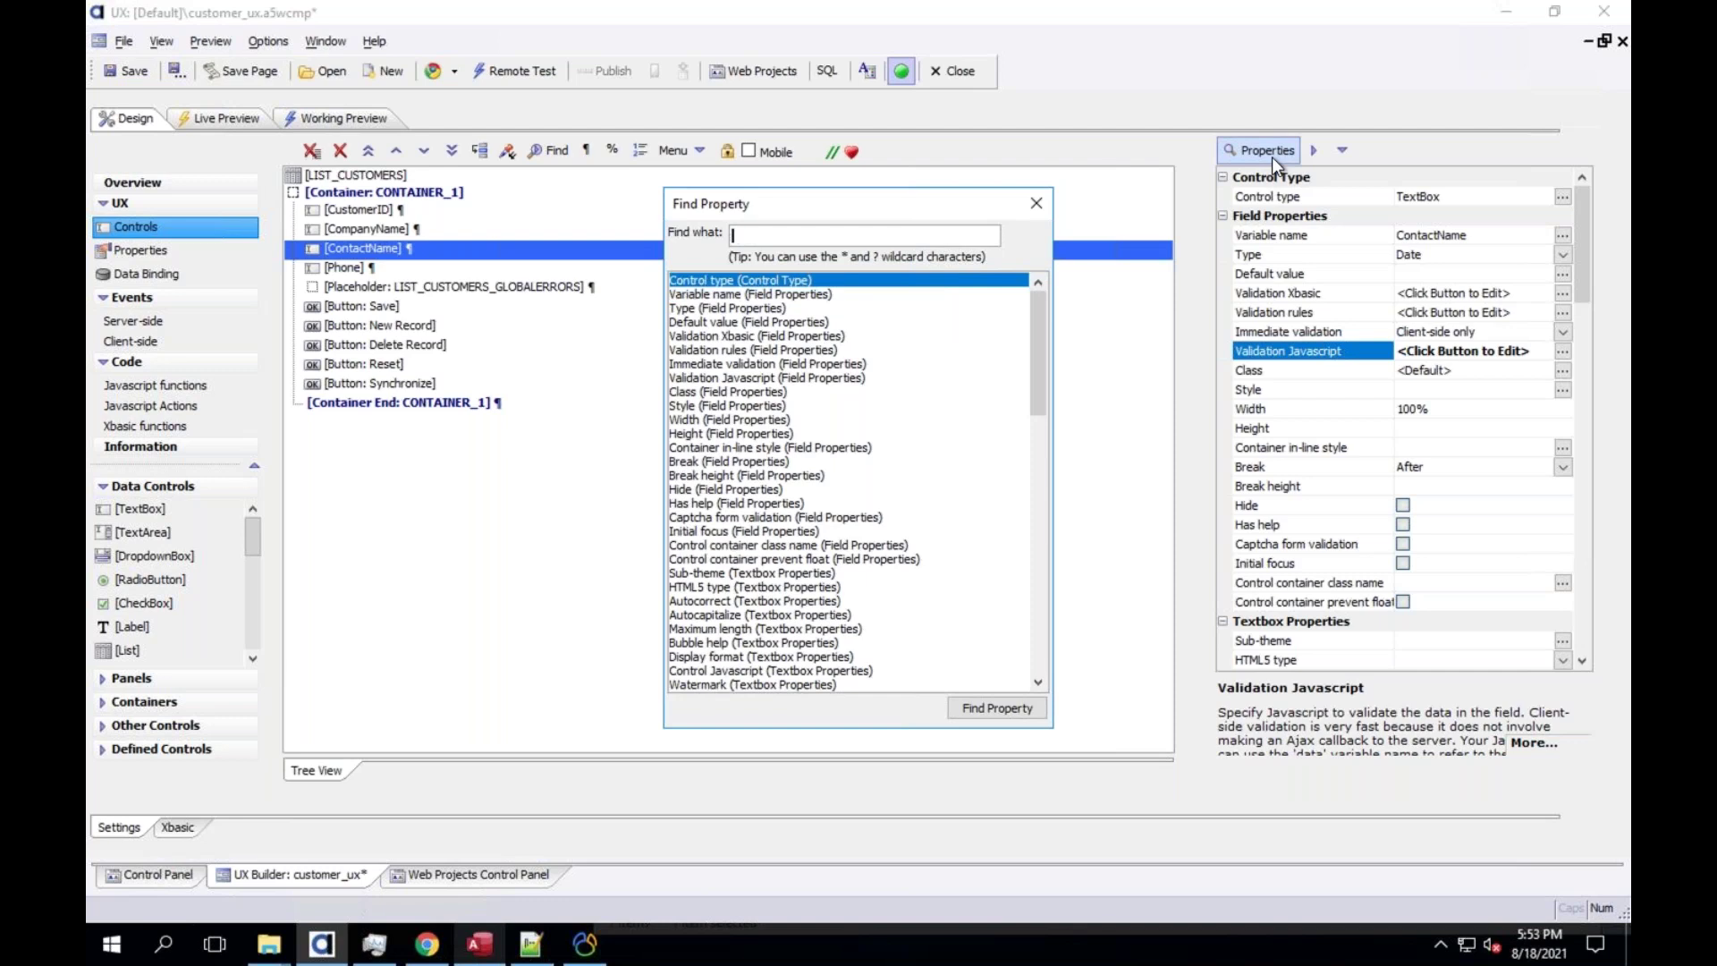
pyautogui.click(1038, 206)
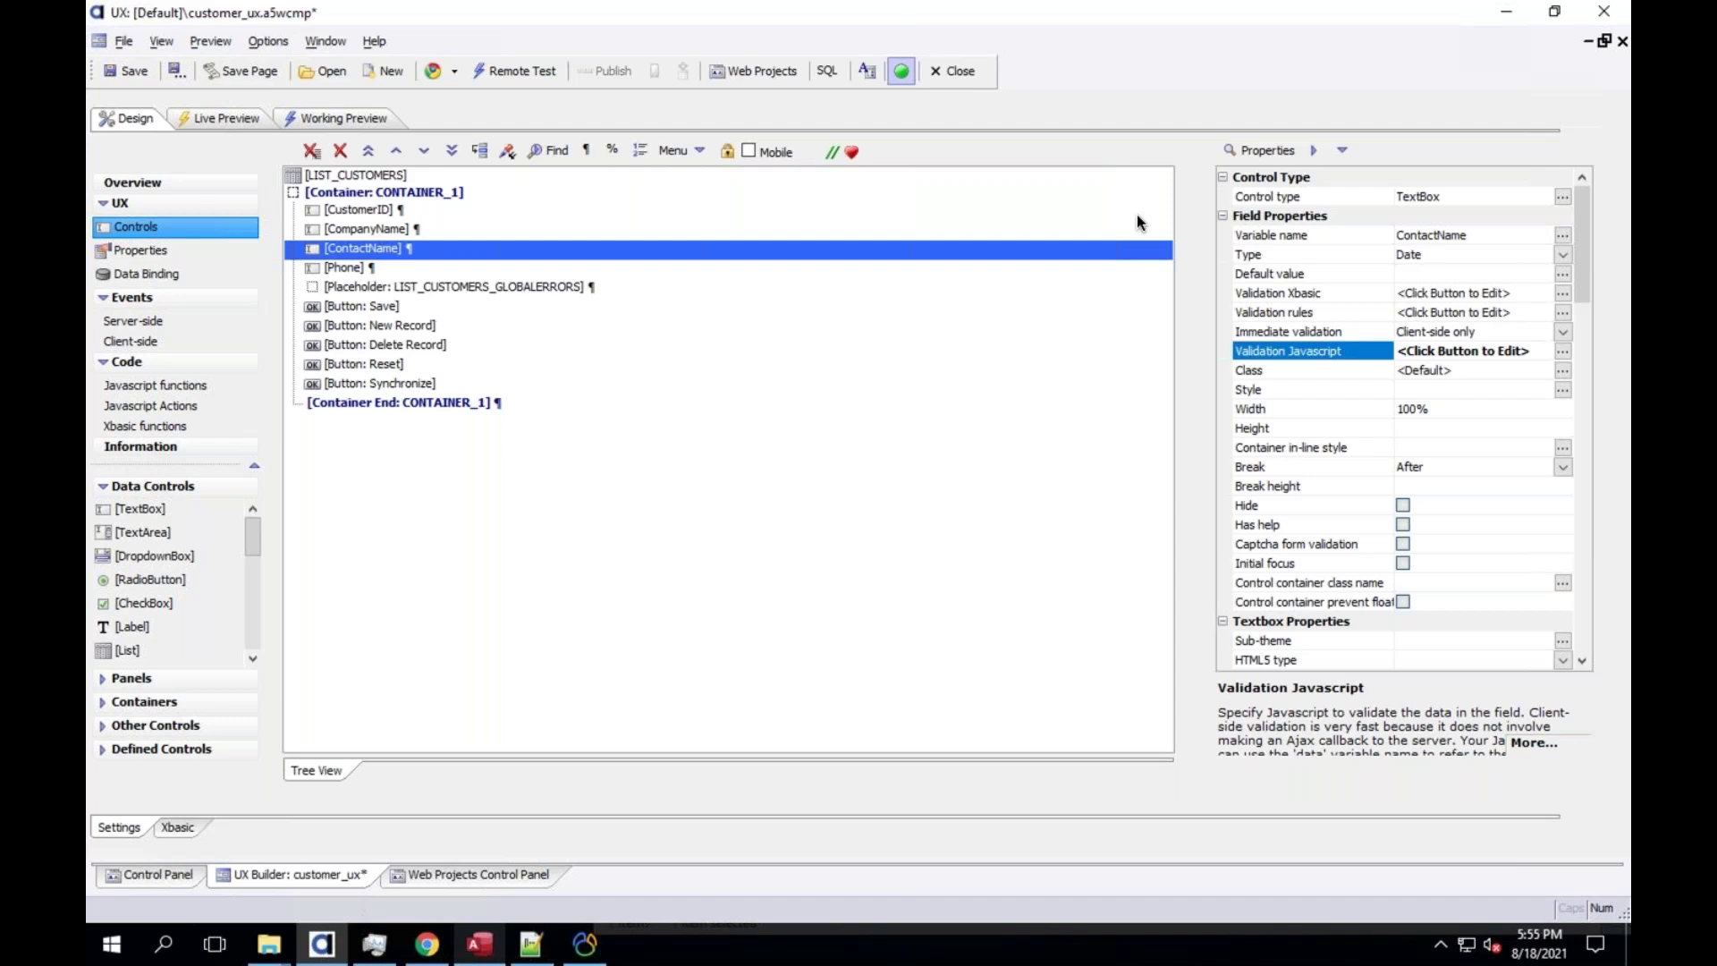
# Create a new A5W page from a blank page in the Web Projects Control Panel
pyautogui.click(510, 875)
pyautogui.click(137, 111)
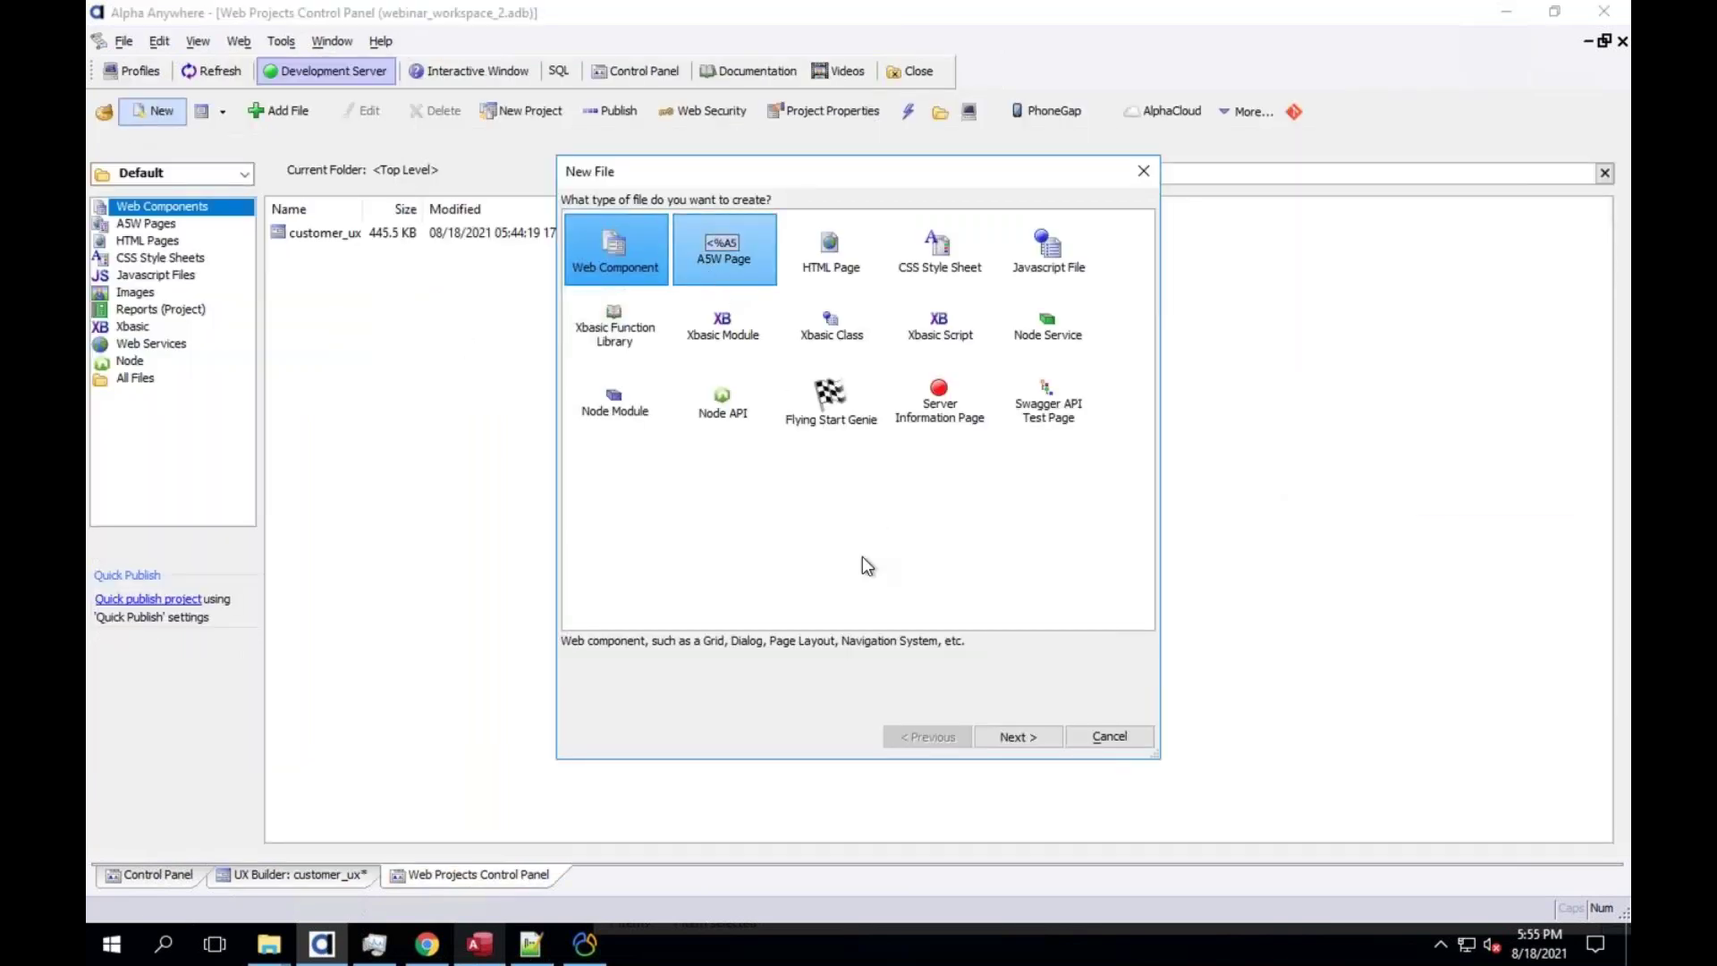
pyautogui.click(718, 280)
pyautogui.click(1014, 740)
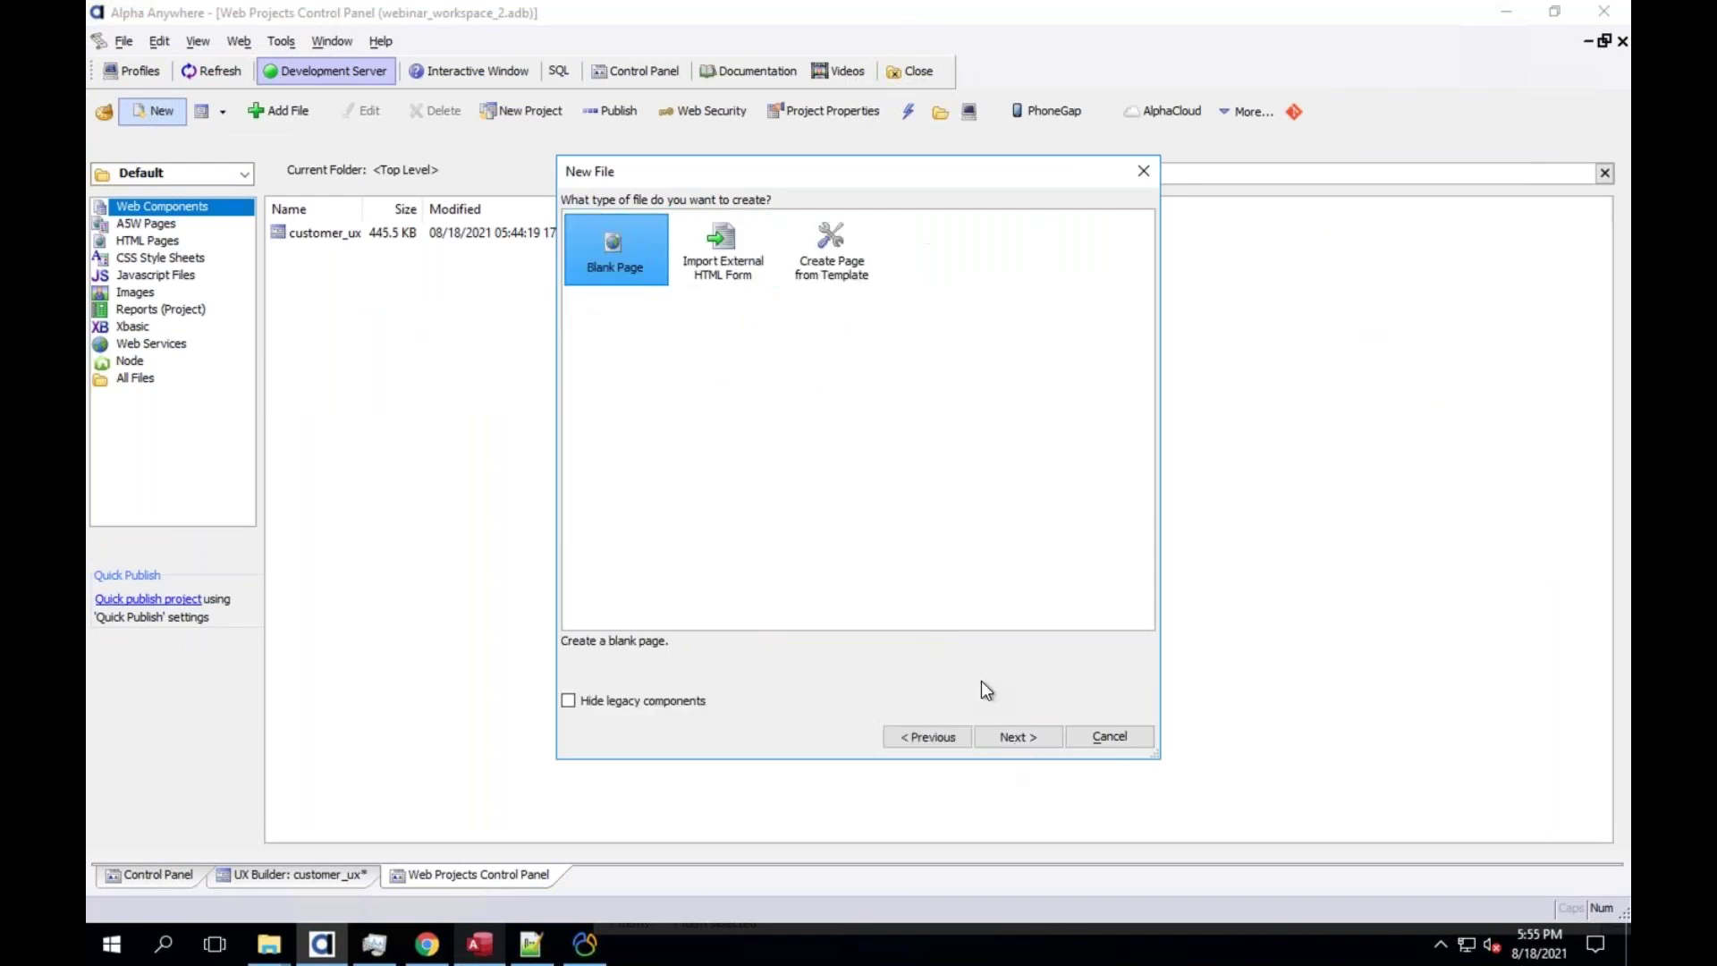
pyautogui.click(1018, 736)
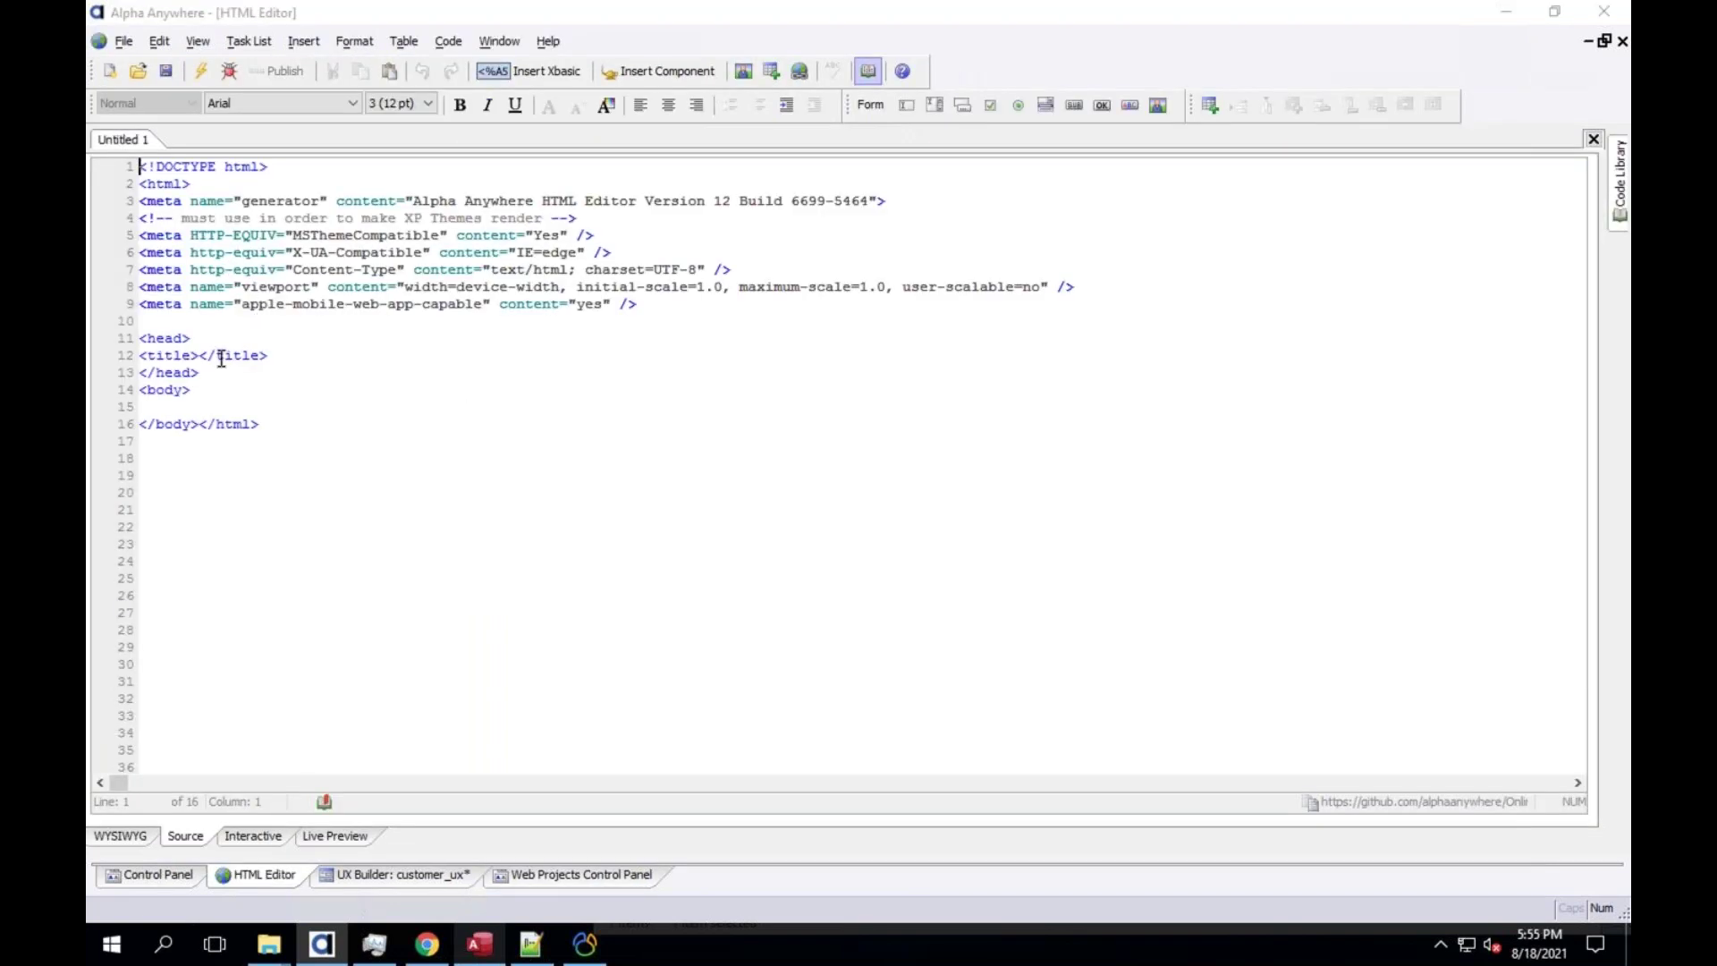
# Insert an Xbasic block in the body with a comment about calling S3 and bringing stuff down
pyautogui.click(193, 399)
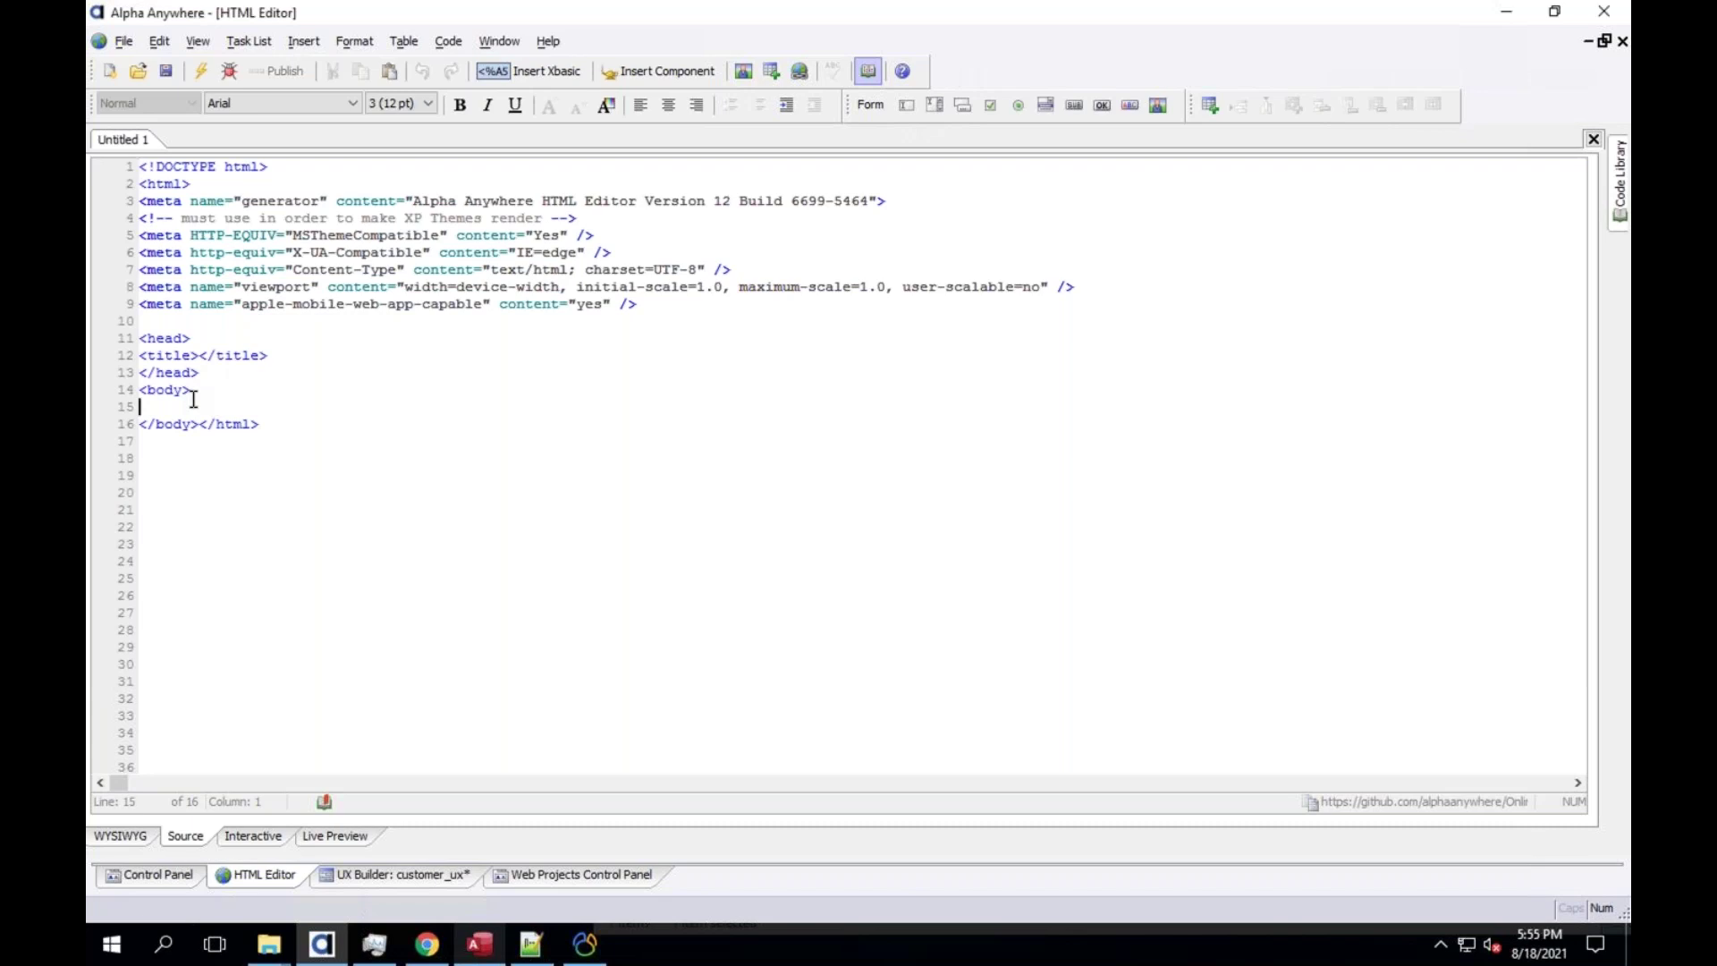
pyautogui.press('Return')
pyautogui.click(552, 72)
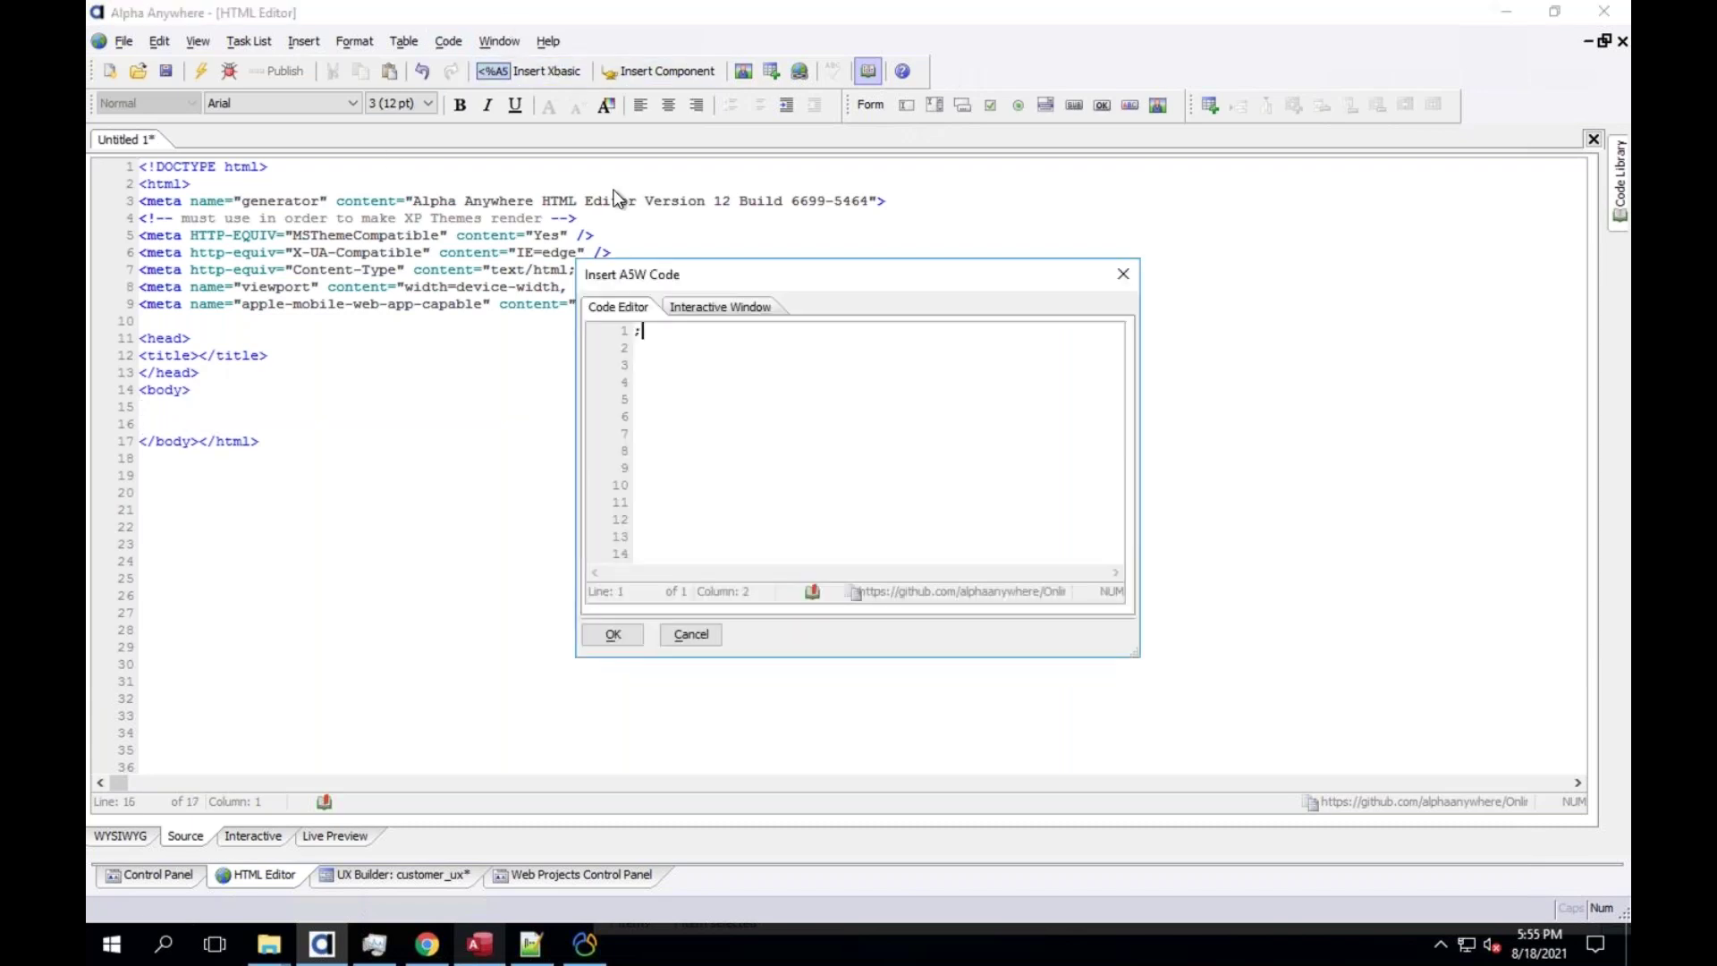
pyautogui.write("'-- Here si")
pyautogui.press('BackSpace')
pyautogui.press('BackSpace')
pyautogui.write('is my cool code to call S3 and ')
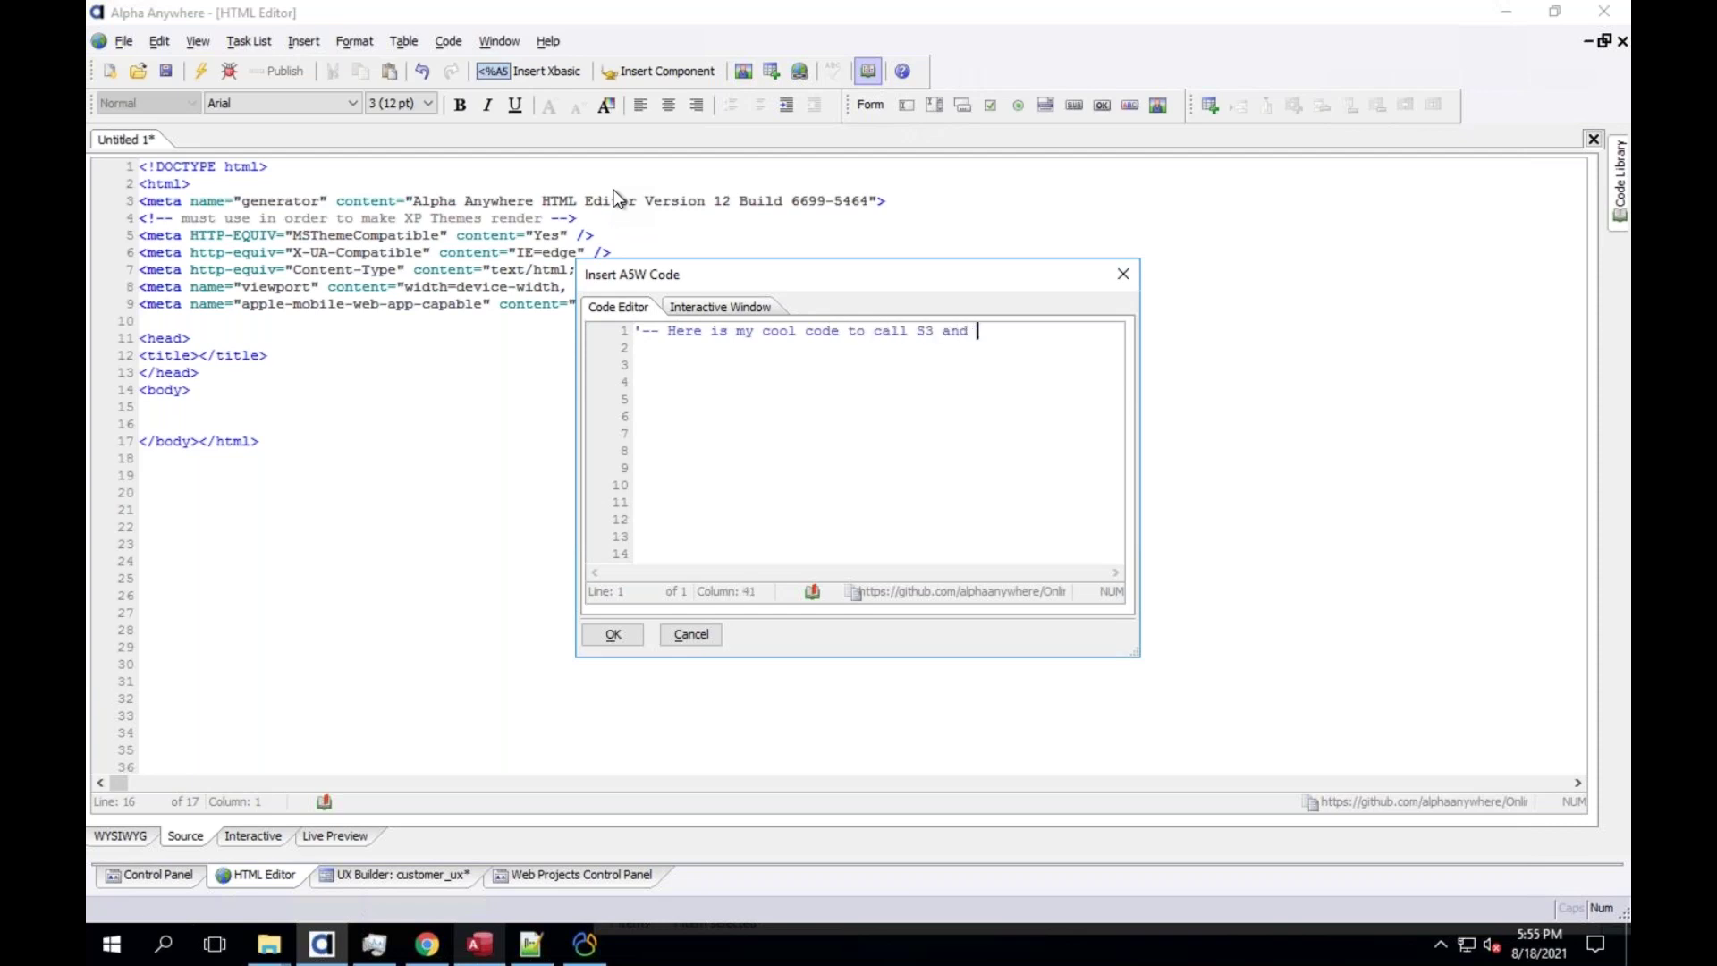
pyautogui.write('bring stuff down.')
pyautogui.click(611, 636)
pyautogui.click(641, 442)
pyautogui.press('Return')
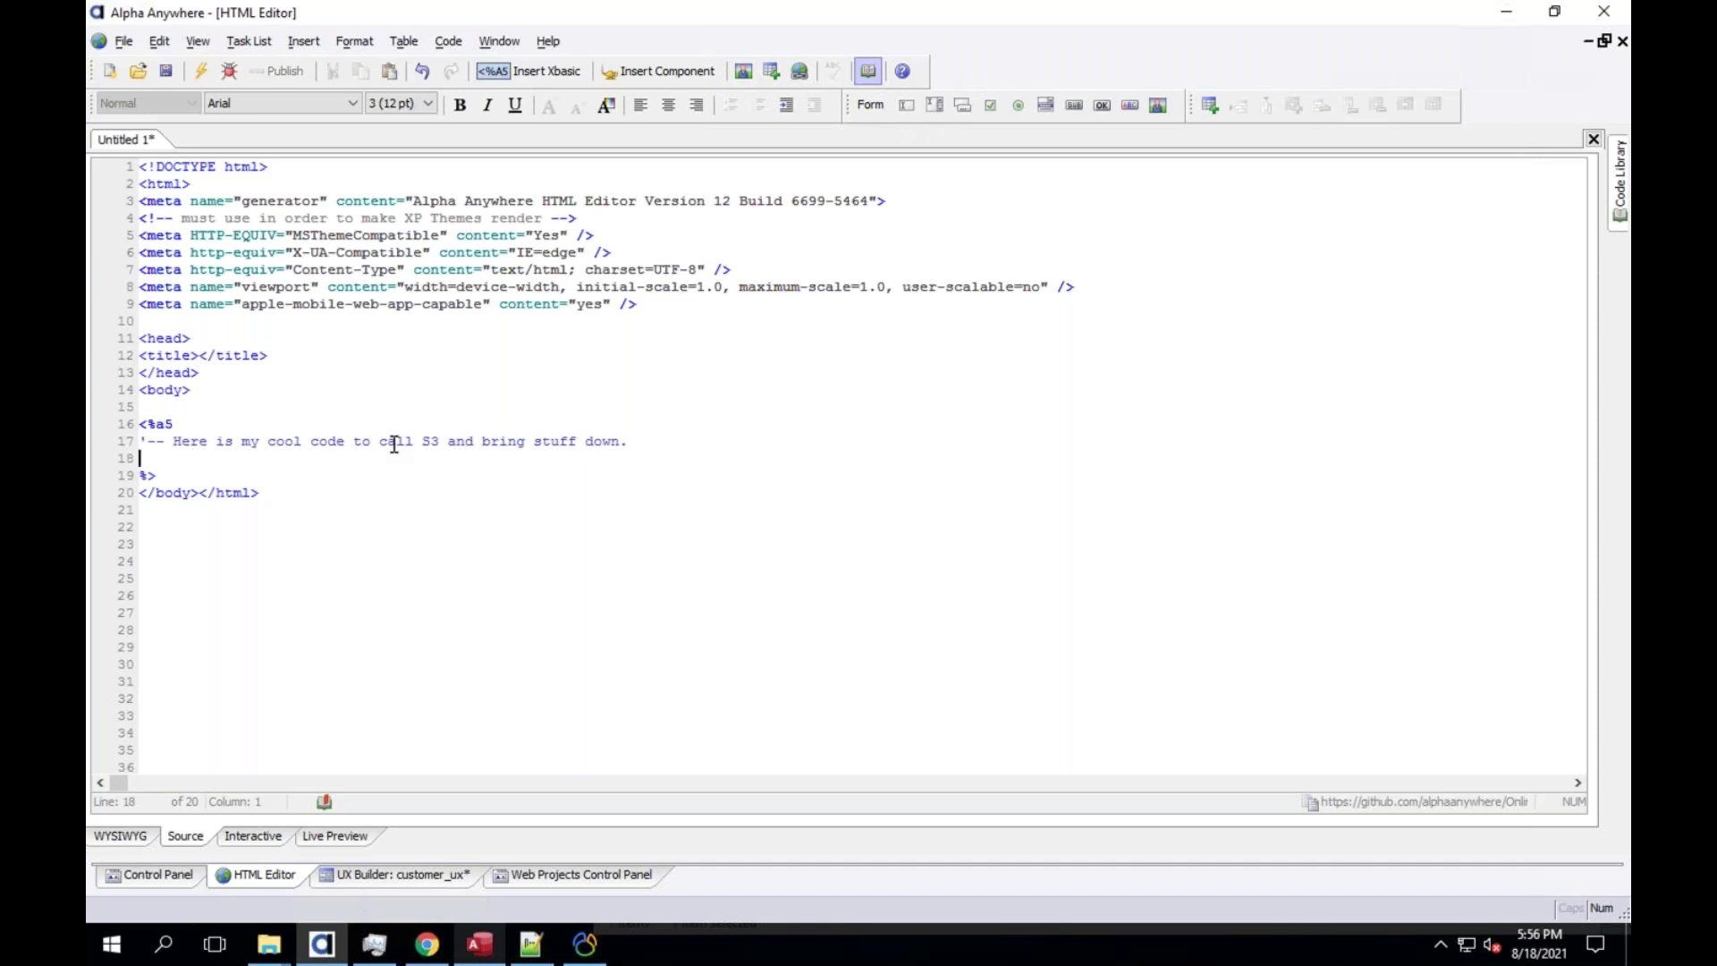
# Show the Default project's empty Web Services category in the Web Projects Control Panel
pyautogui.click(572, 873)
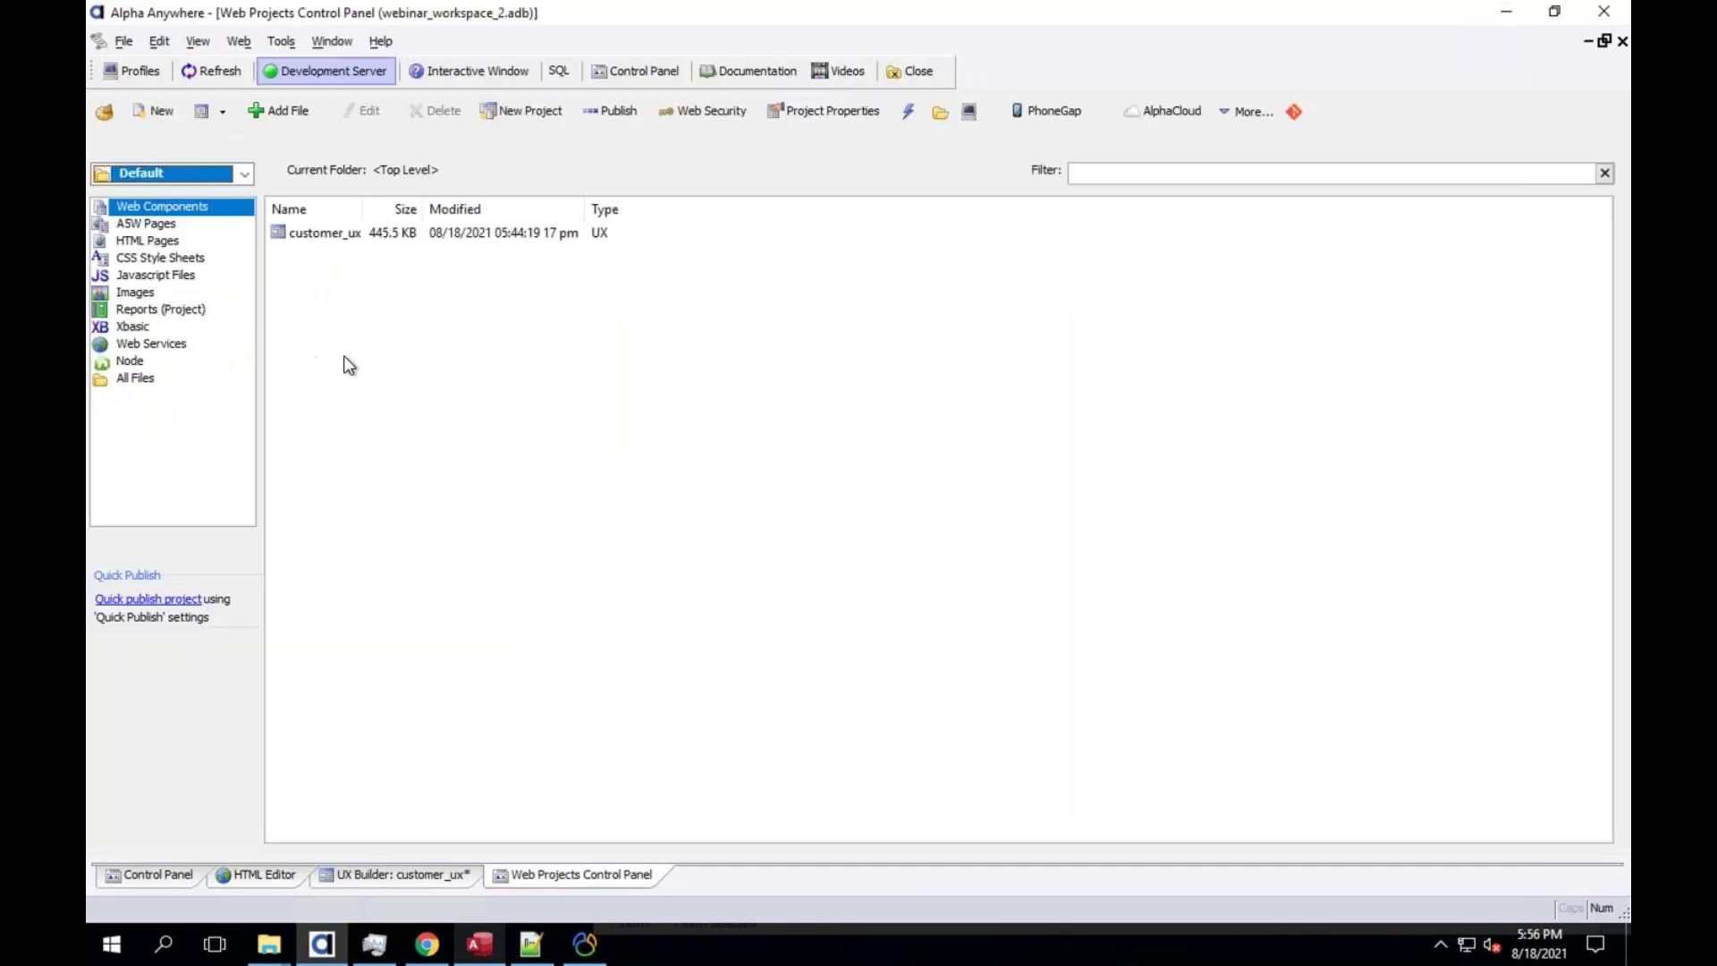
pyautogui.click(179, 344)
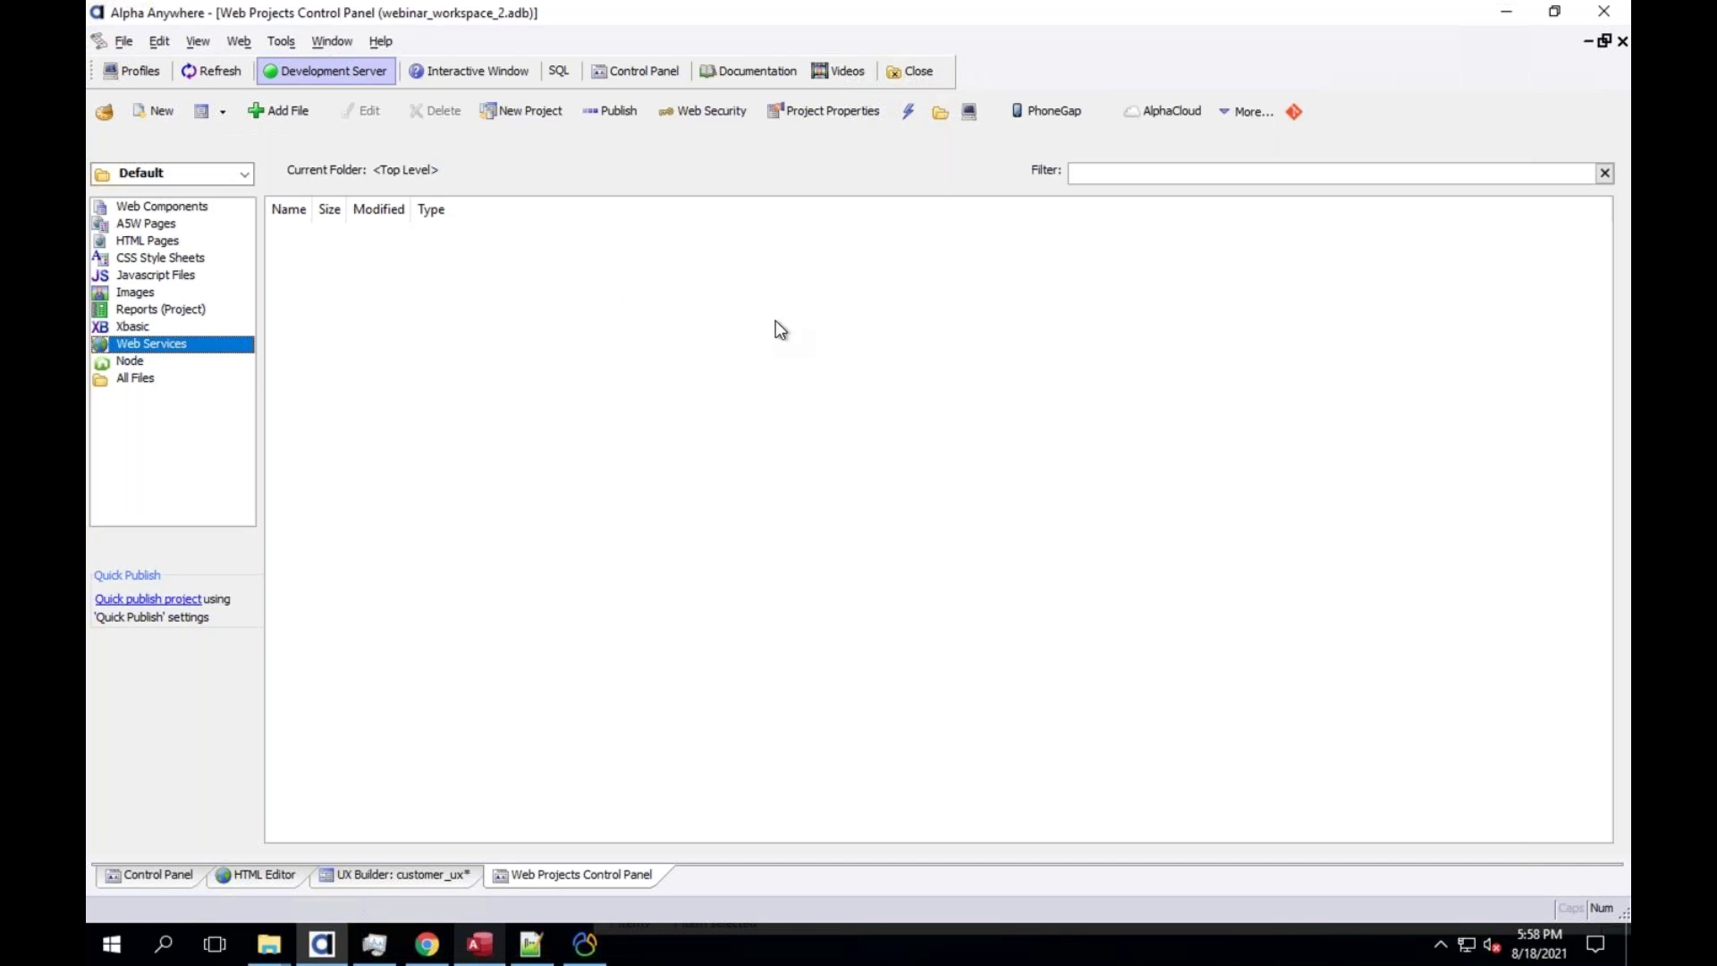
# Switch to the Alpha Anywhere Online presentation in Keynote and show its 'Alpha Anywhere New Workspaces' title slide
pyautogui.click(365, 874)
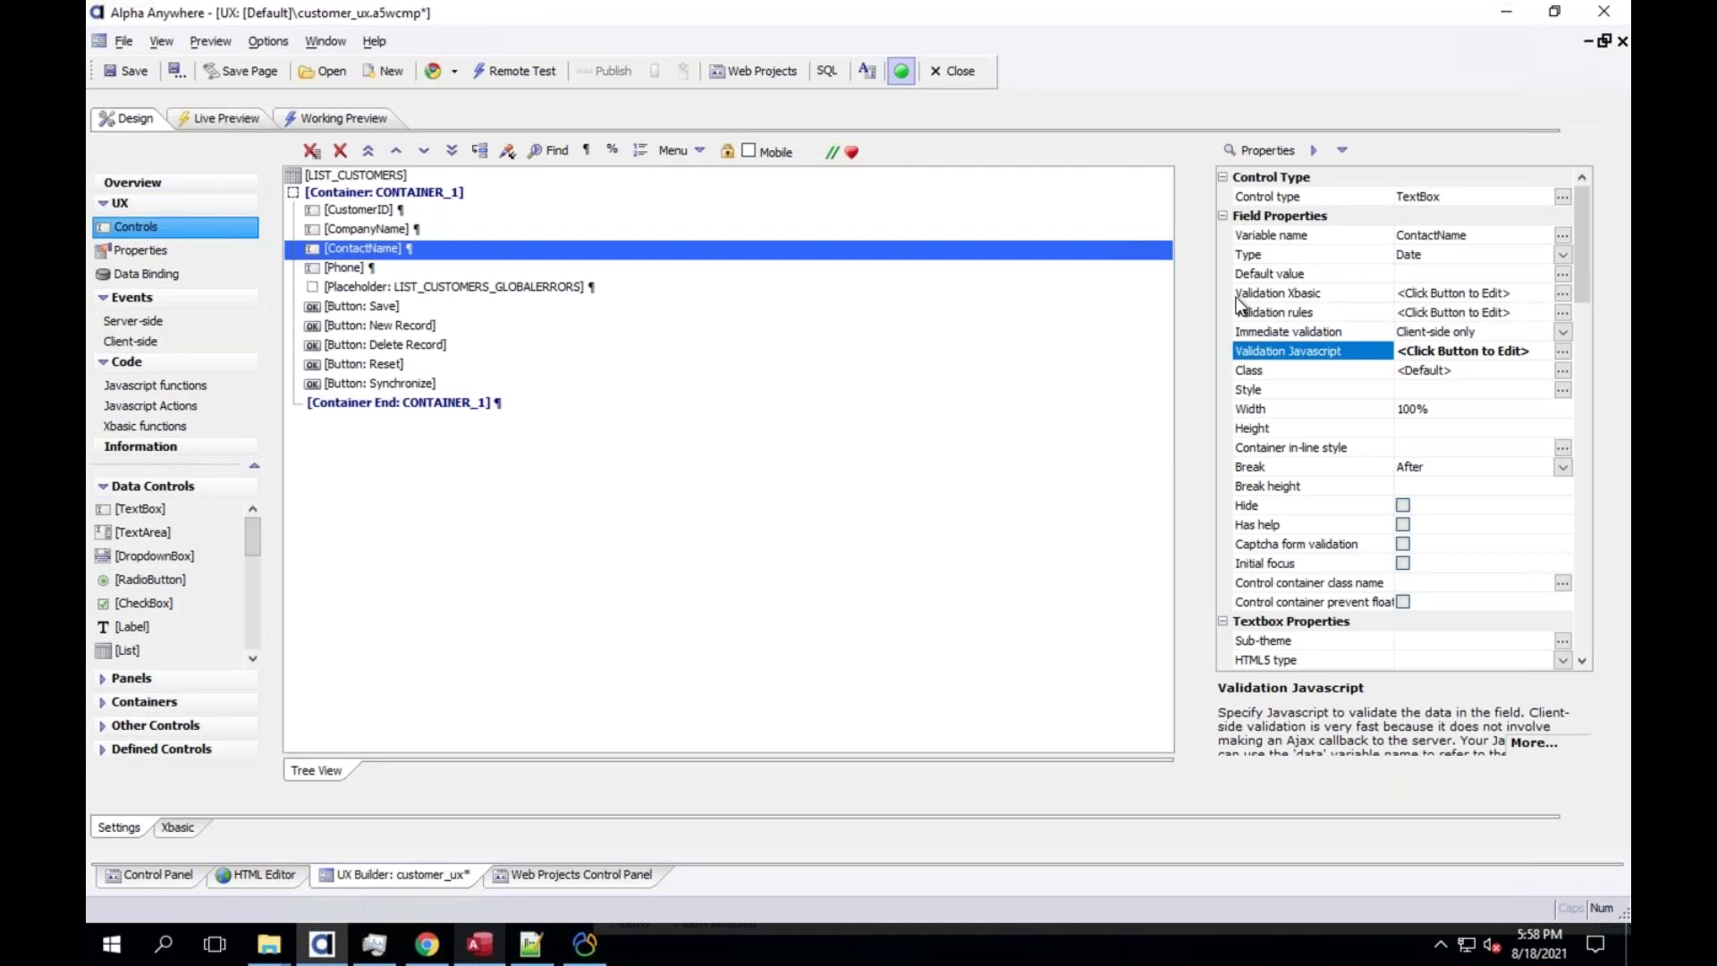
pyautogui.hotkey('ctrl', 'Up')
pyautogui.click(192, 215)
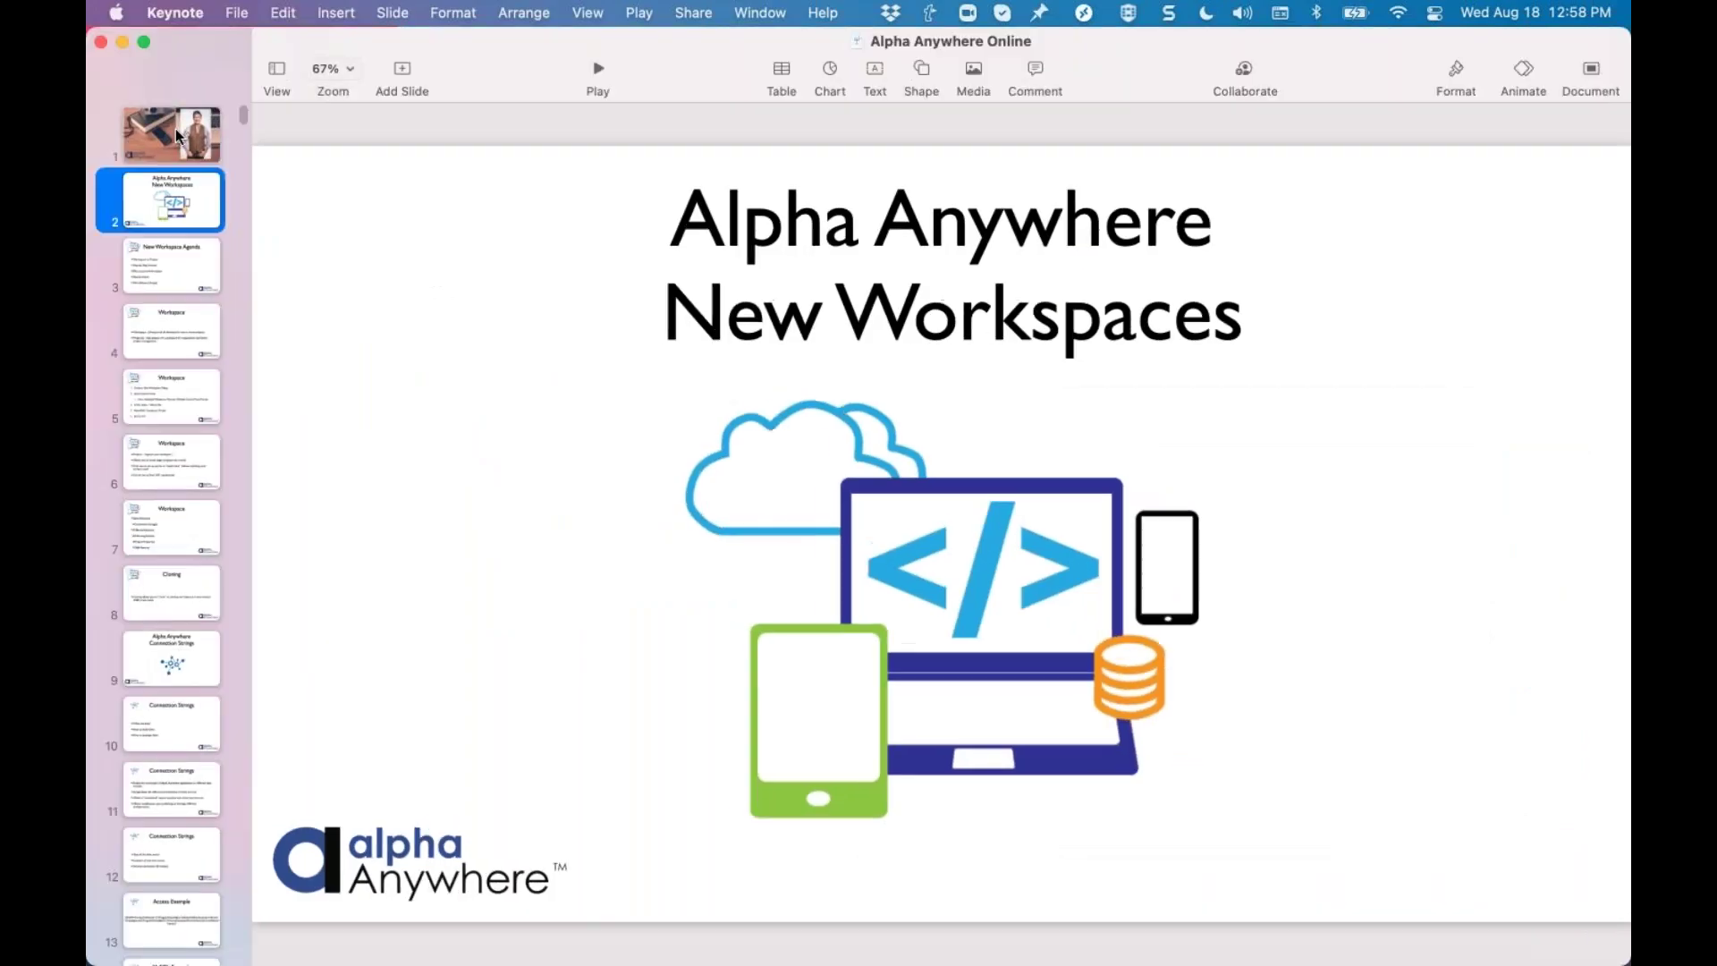
pyautogui.click(178, 136)
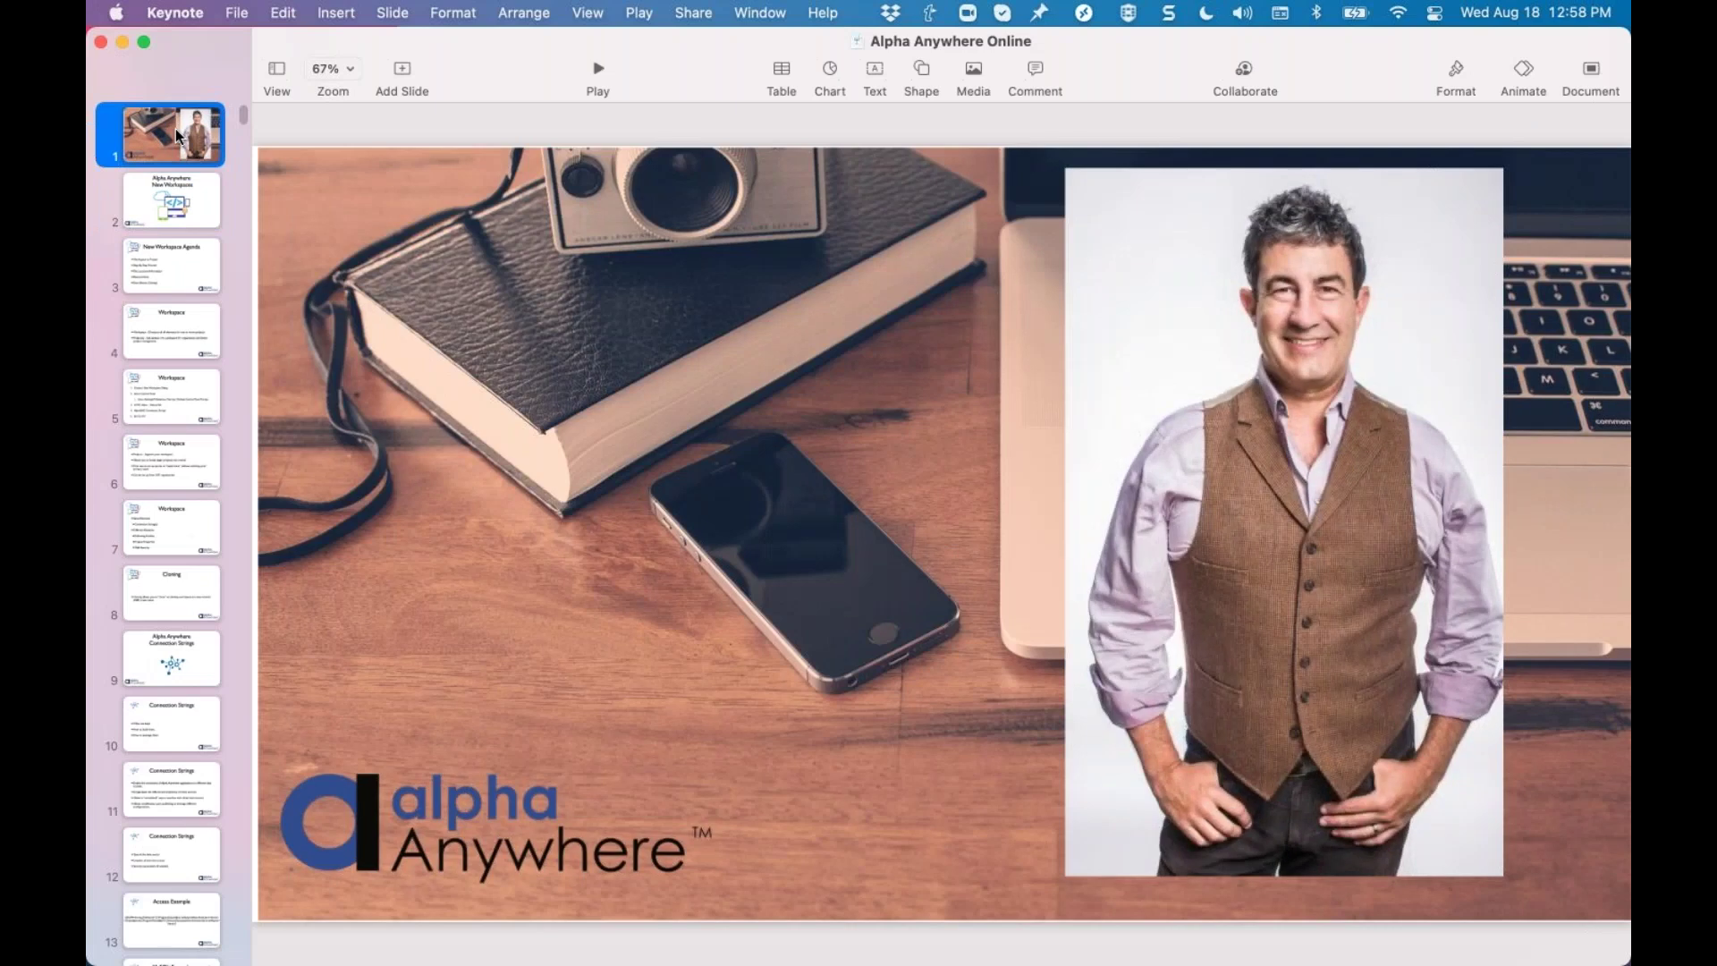